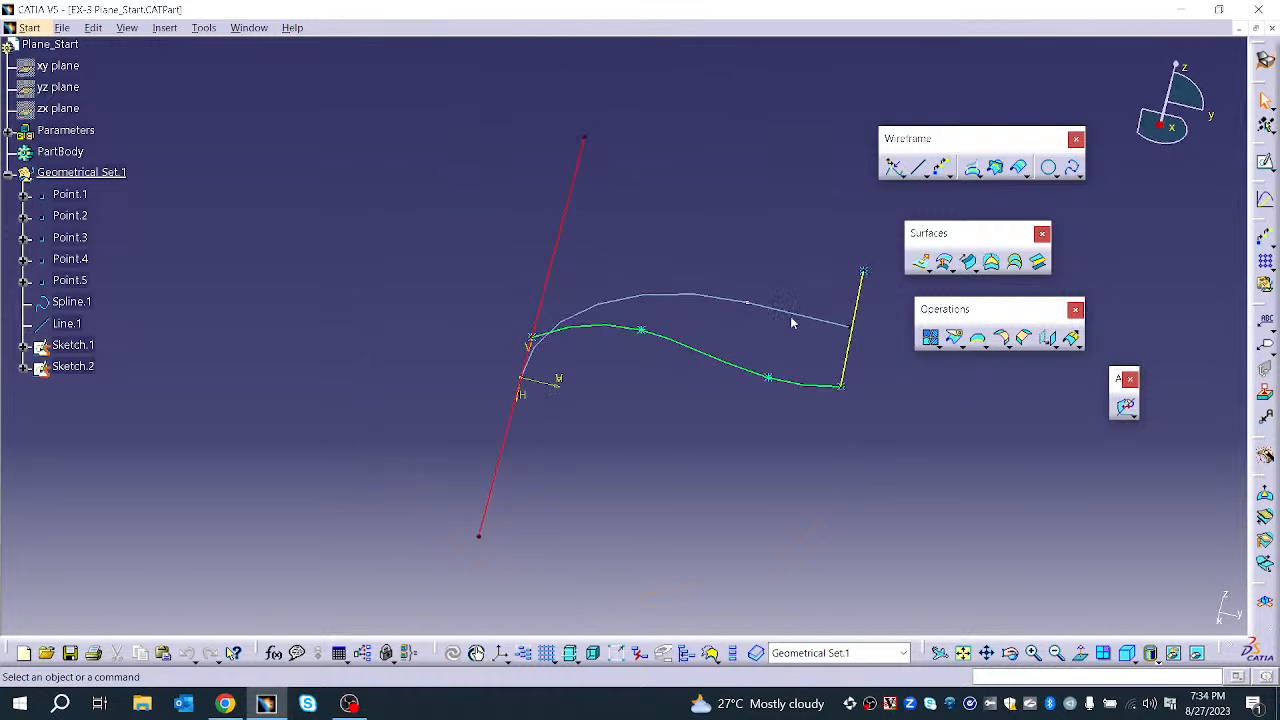
Begin a new plane definition of type Offset from plane, using the xy plane as its reference
{"action": "left_click", "coordinate": [950, 177]}
{"action": "left_click", "coordinate": [966, 196]}
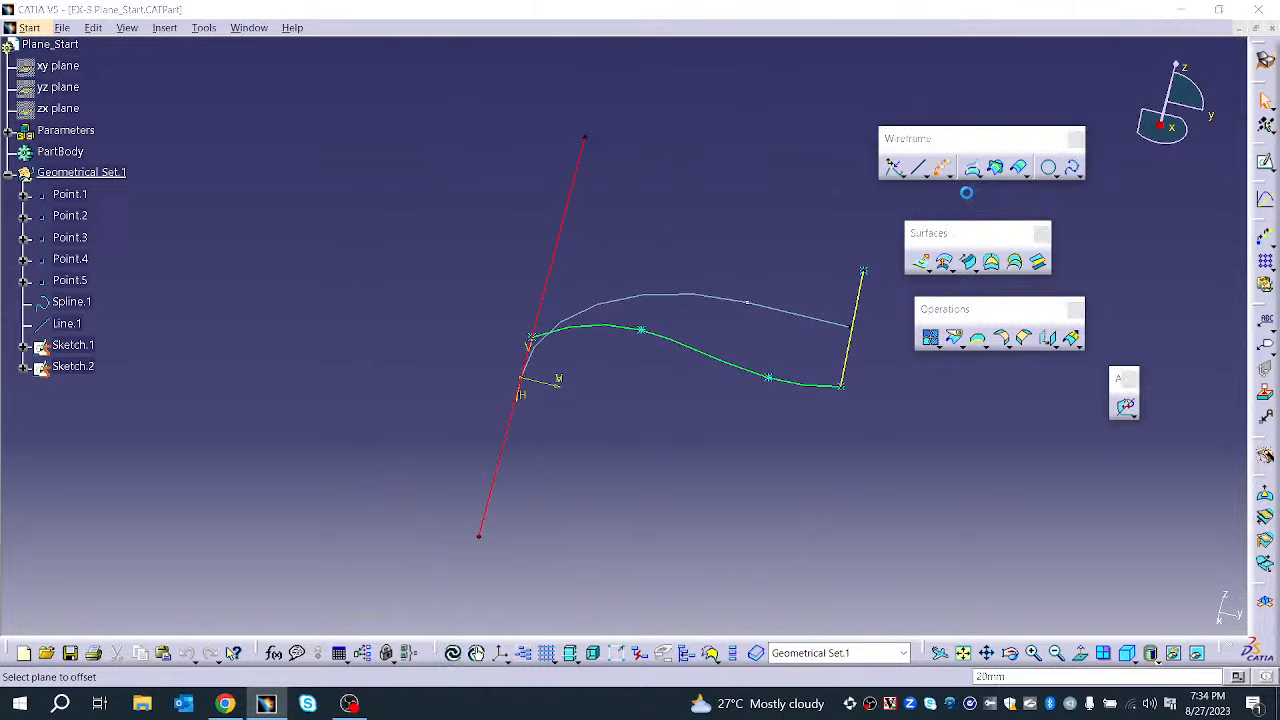
{"action": "left_click_drag", "start_coordinate": [1064, 474], "coordinate": [278, 70]}
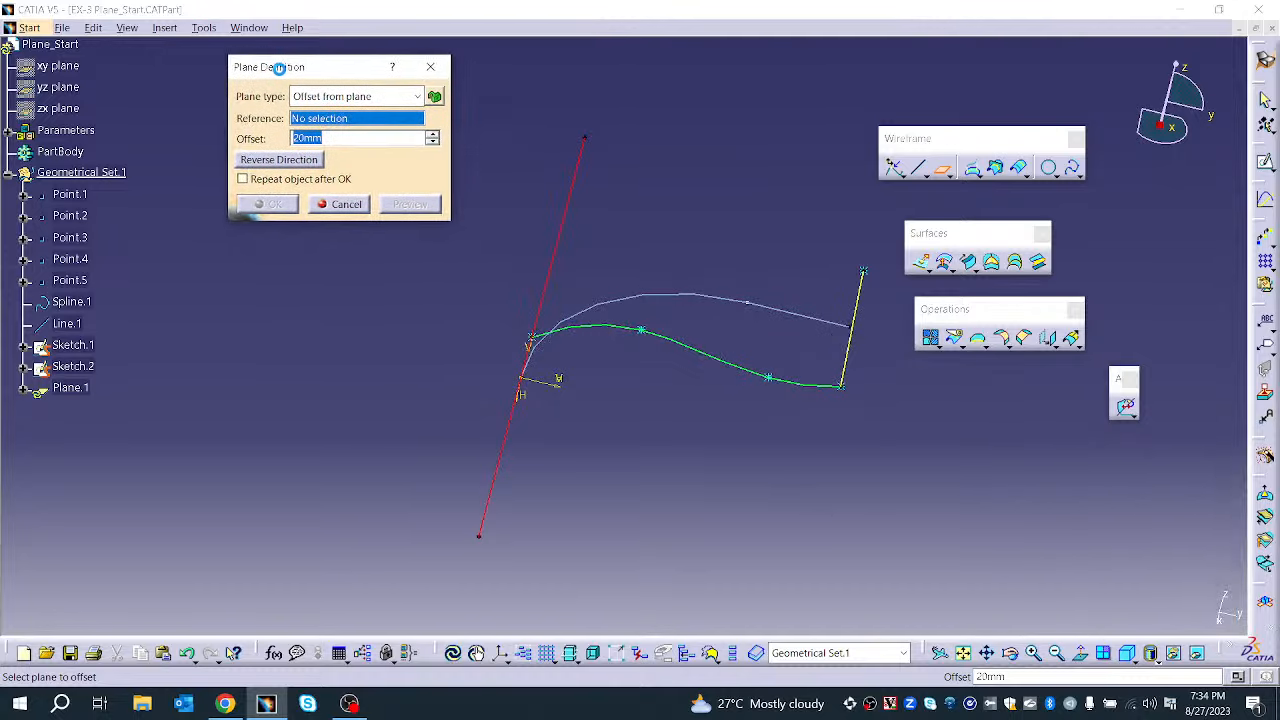
{"action": "left_click", "coordinate": [366, 101]}
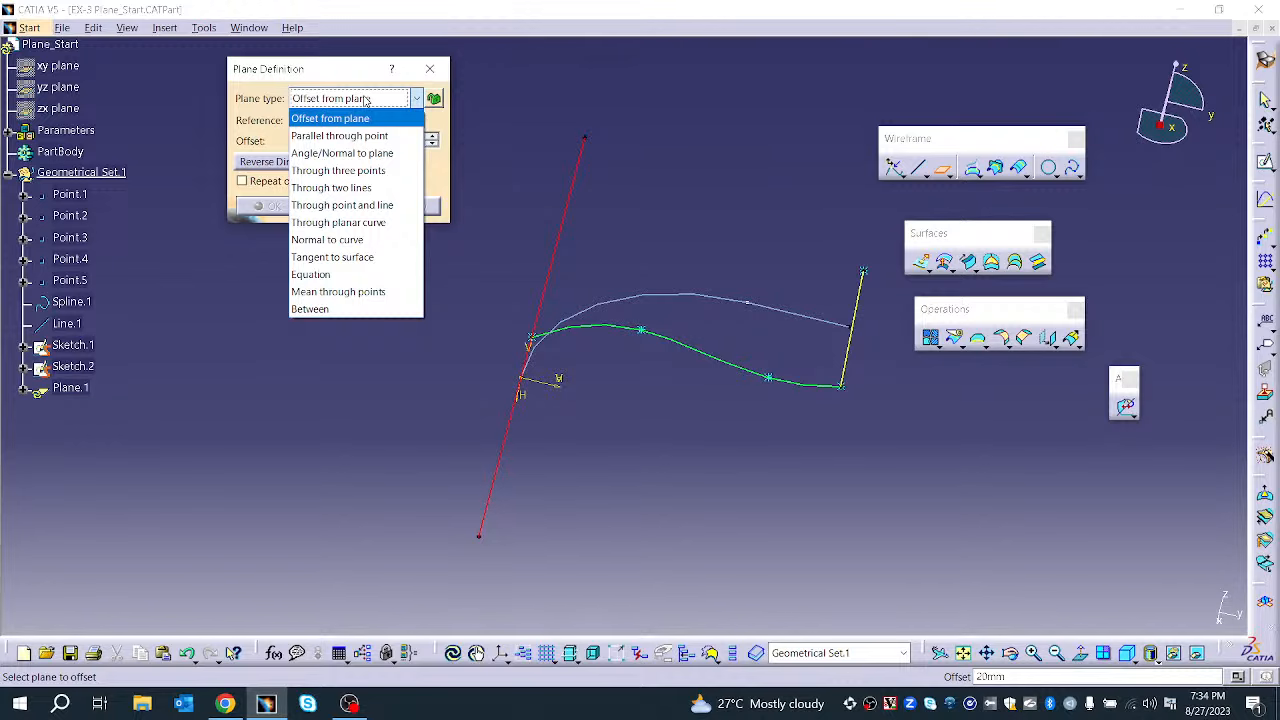
{"action": "left_click", "coordinate": [318, 121]}
{"action": "scroll", "coordinate": [620, 351], "scroll_direction": "down", "scroll_amount": 1}
{"action": "middle_click_drag", "start_coordinate": [620, 351], "coordinate": [520, 395]}
{"action": "scroll", "coordinate": [140, 334], "scroll_direction": "up", "scroll_amount": 3}
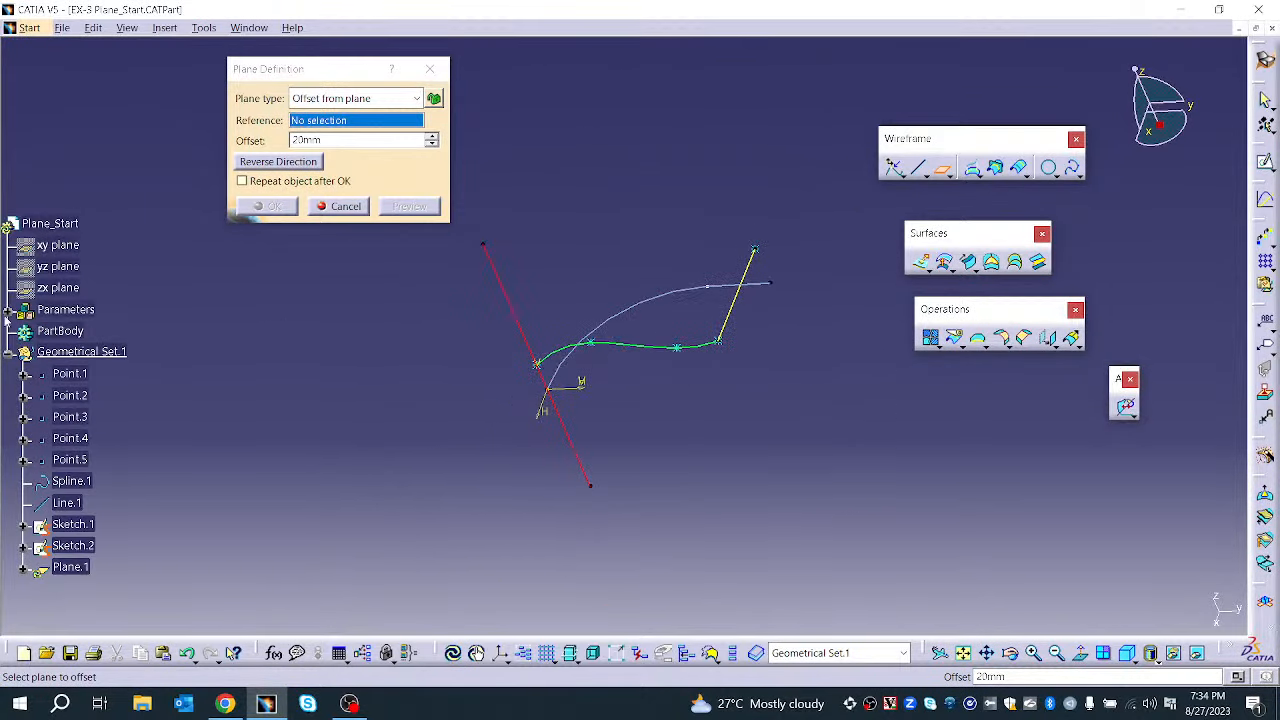
{"action": "left_click", "coordinate": [68, 252]}
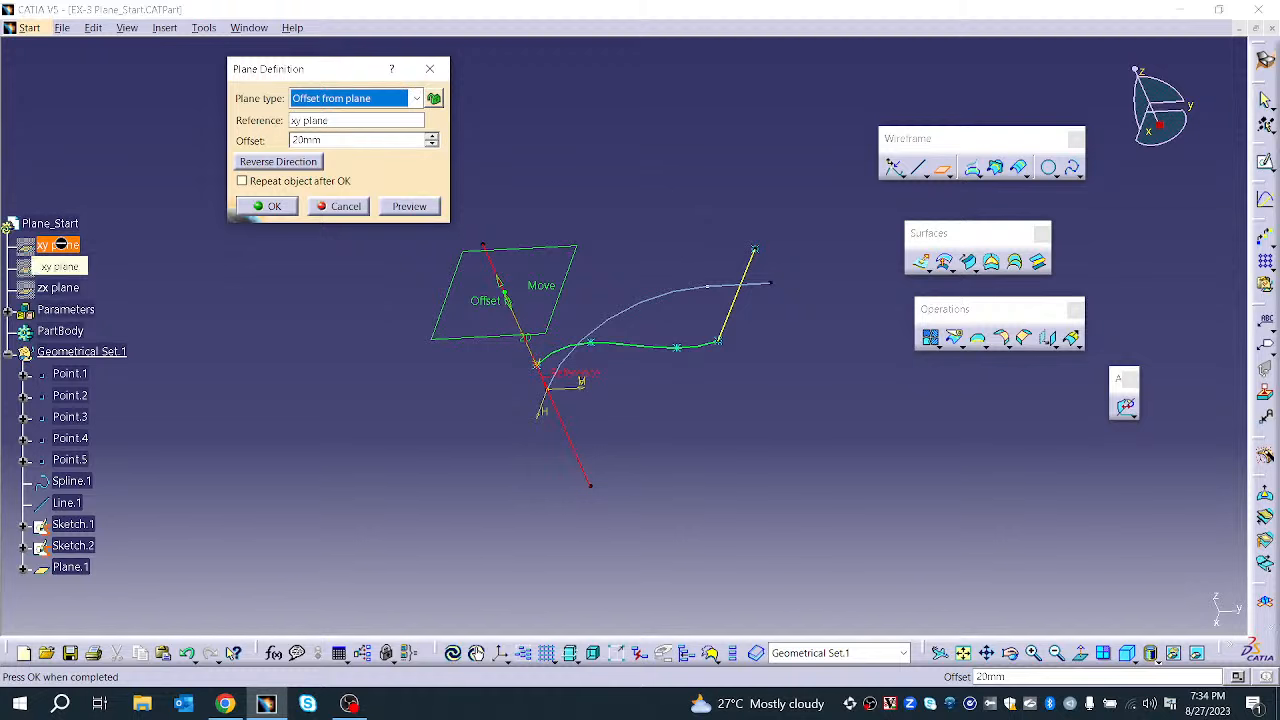
Show the hidden xy plane in the model so it can be compared with the offset plane
{"action": "right_click", "coordinate": [64, 255]}
{"action": "left_click", "coordinate": [110, 313]}
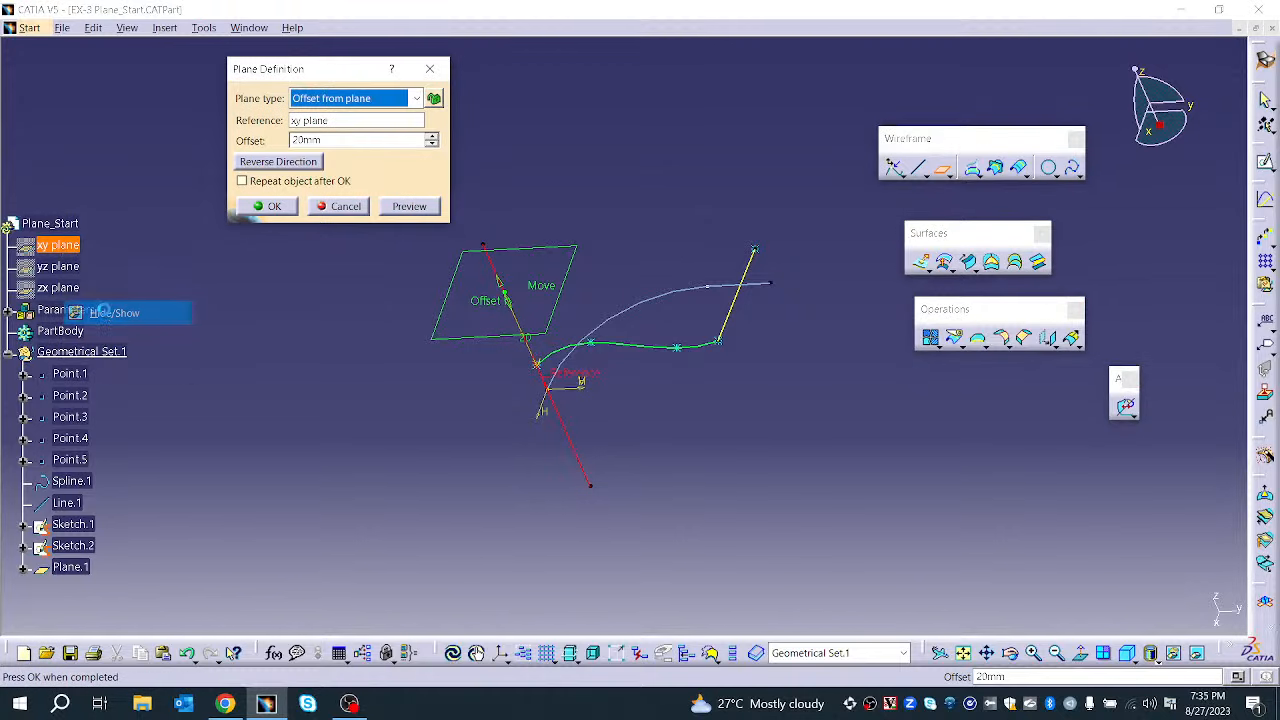
{"action": "middle_click_drag", "start_coordinate": [557, 385], "coordinate": [715, 563]}
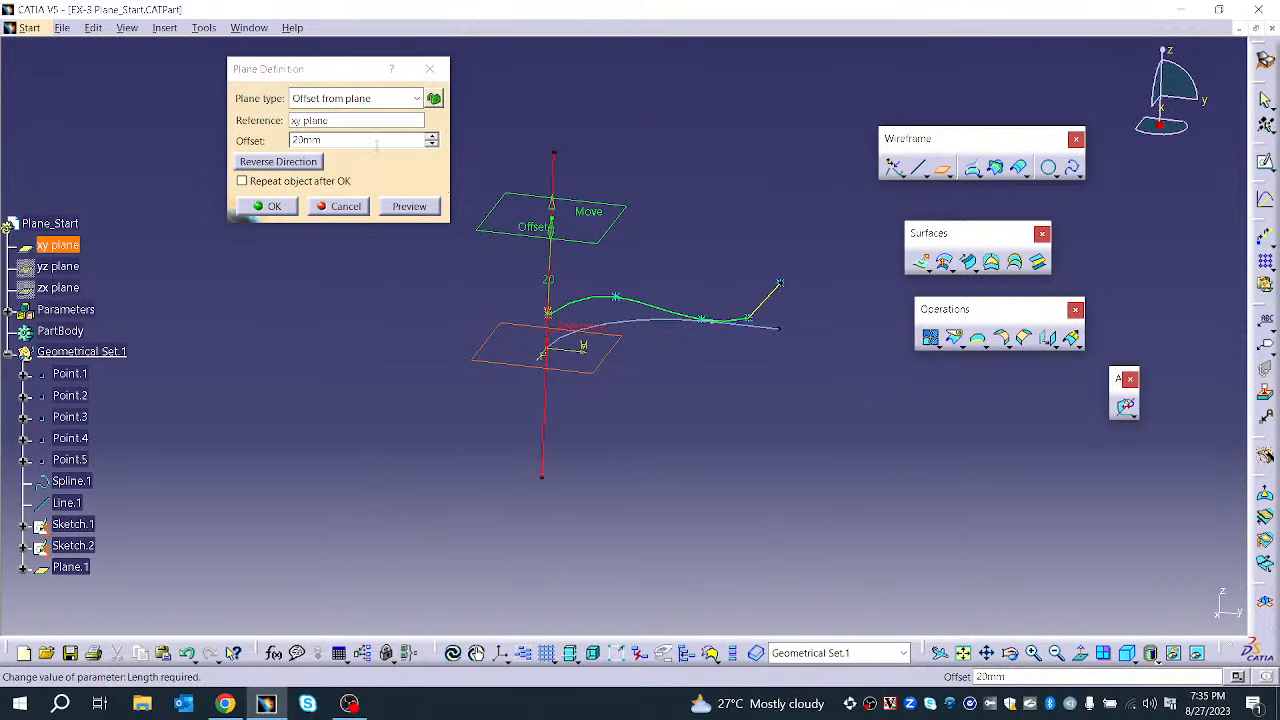
Create the plane 20 mm above the xy plane, keeping the original direction after trying the reversed one
{"action": "double_click", "coordinate": [376, 141]}
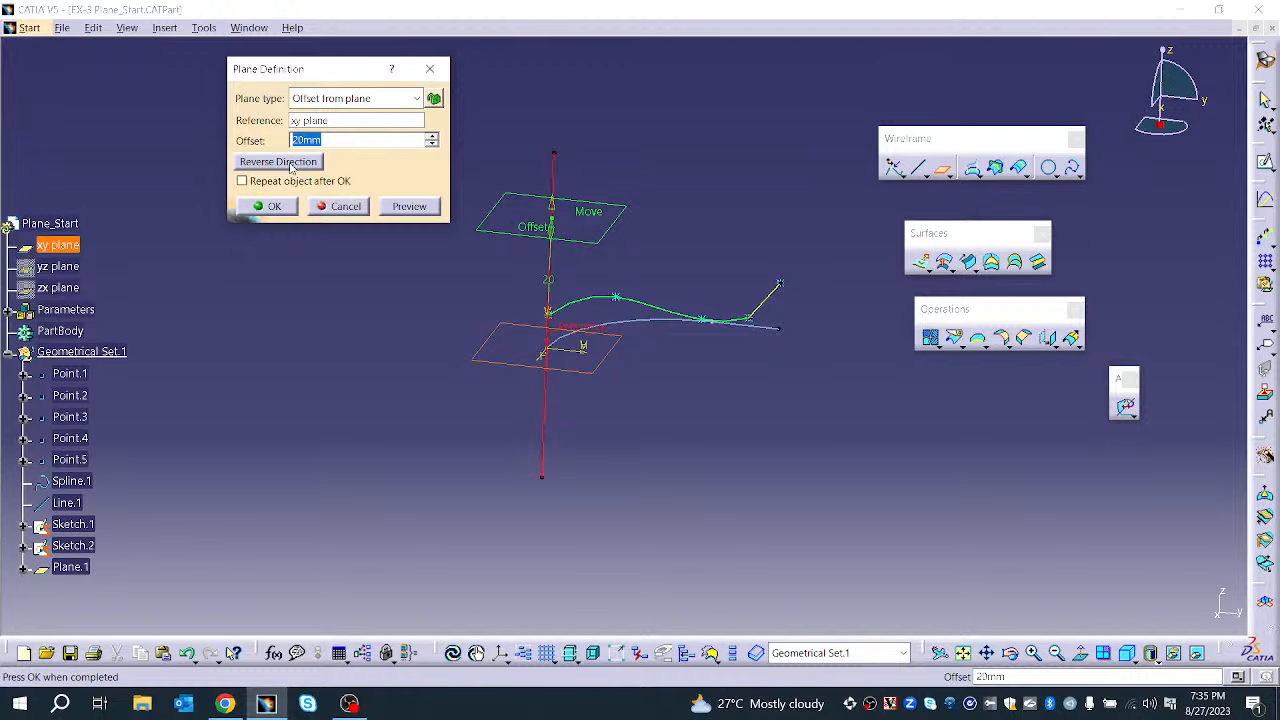
{"action": "left_click", "coordinate": [292, 165]}
{"action": "left_click", "coordinate": [292, 165]}
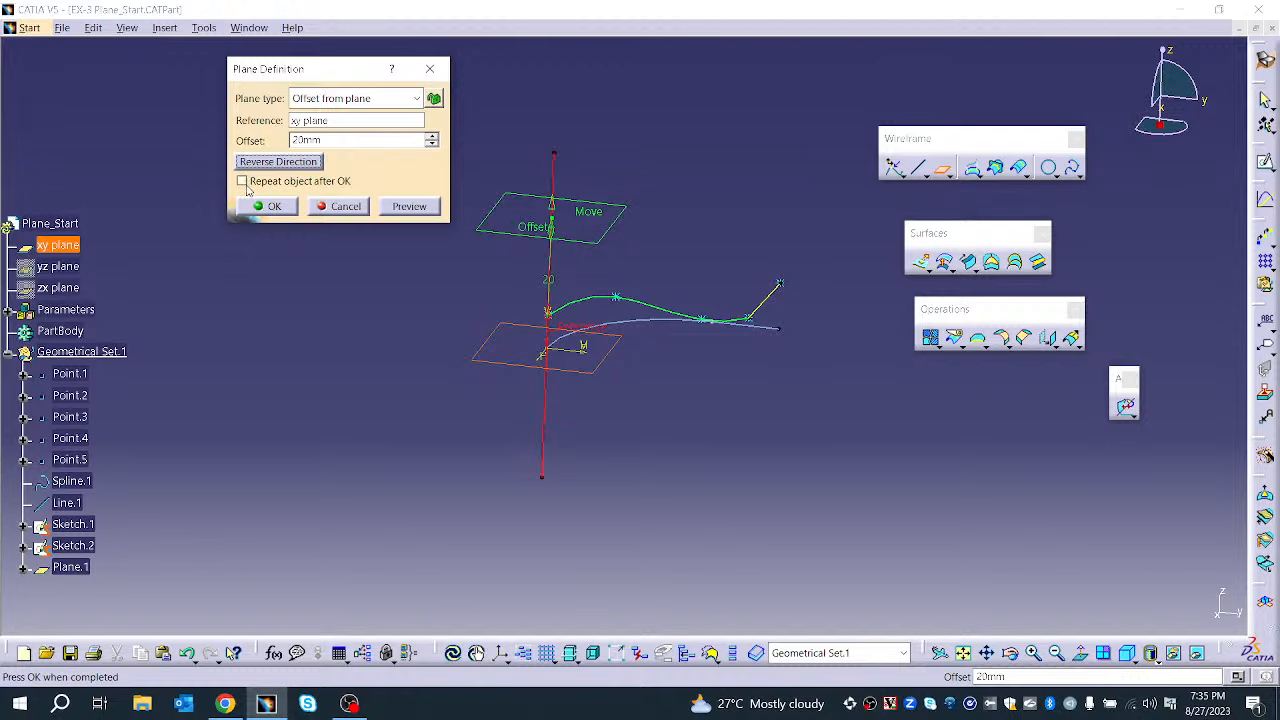
{"action": "left_click", "coordinate": [428, 203]}
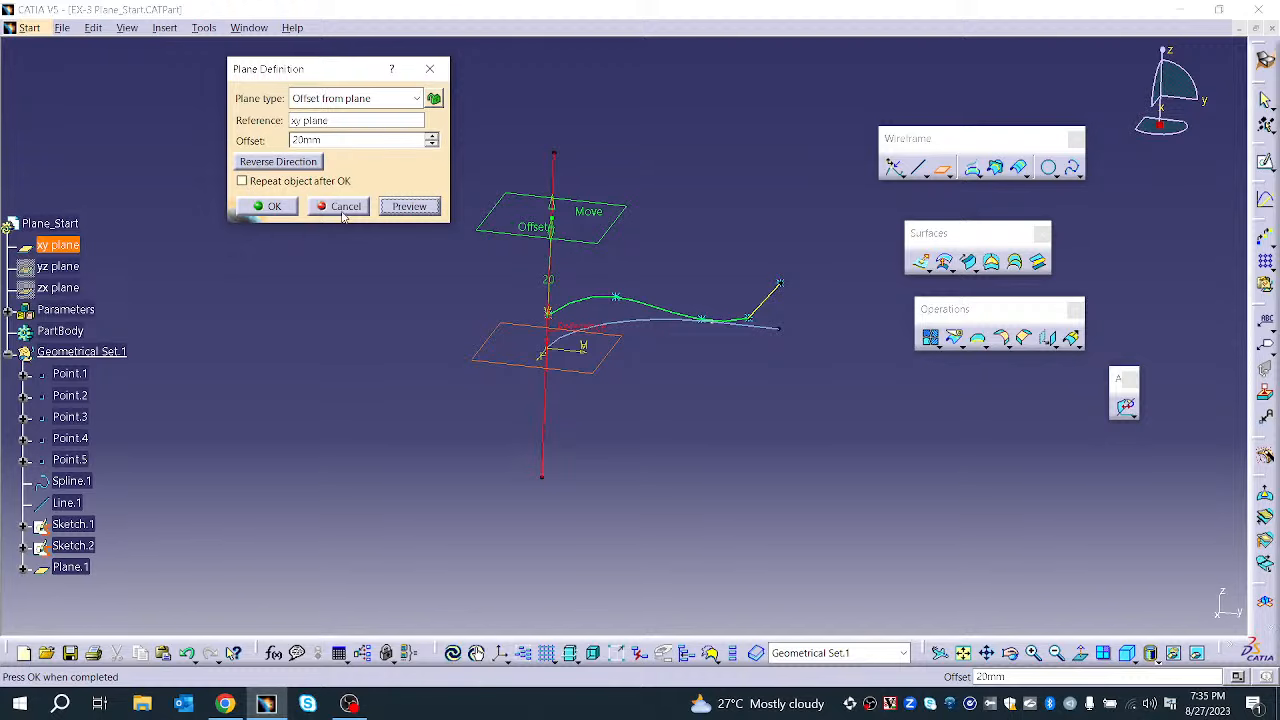
{"action": "left_click", "coordinate": [273, 207]}
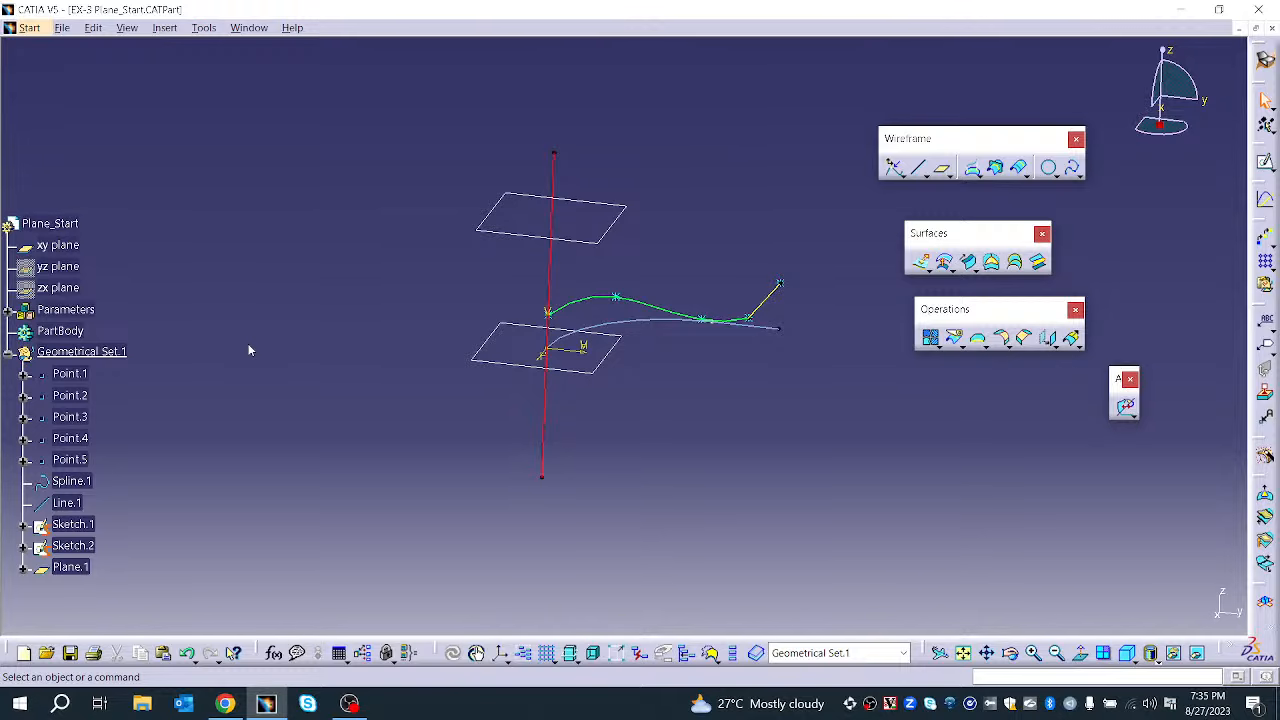
Define a second plane offset 20 mm below the xy plane, with repetition of the object enabled
{"action": "left_click", "coordinate": [943, 170]}
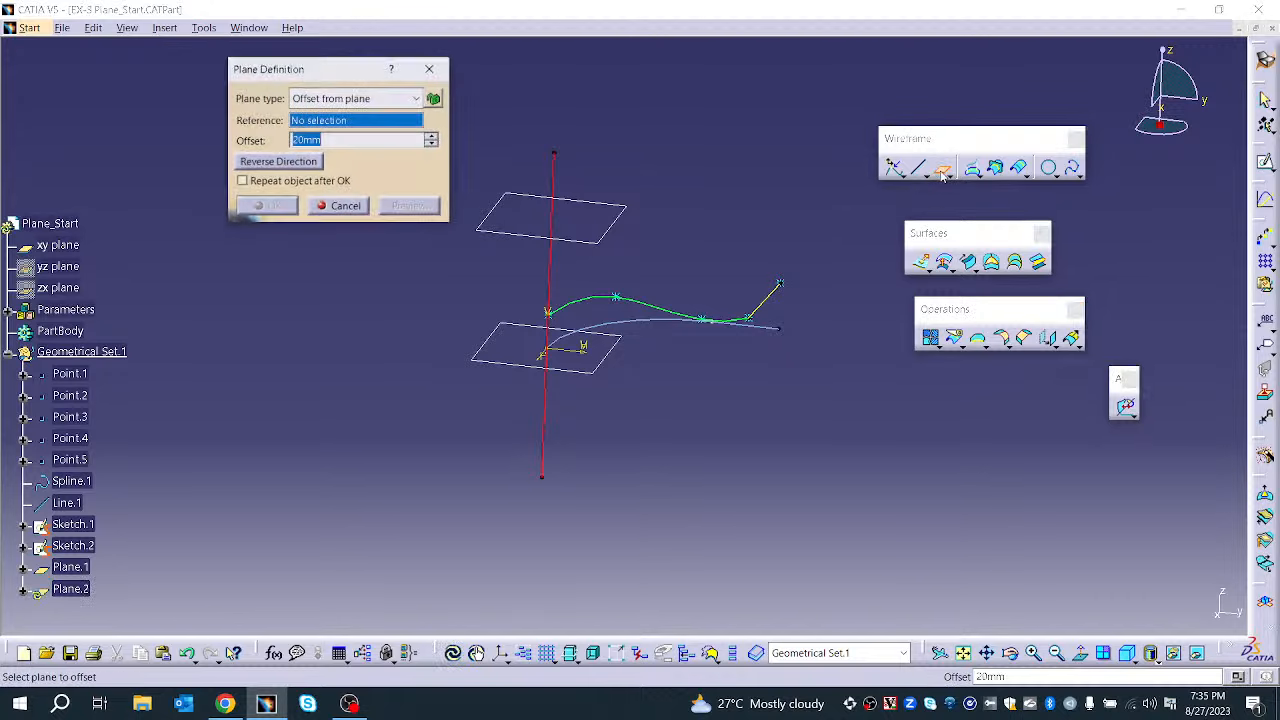
{"action": "left_click", "coordinate": [521, 371]}
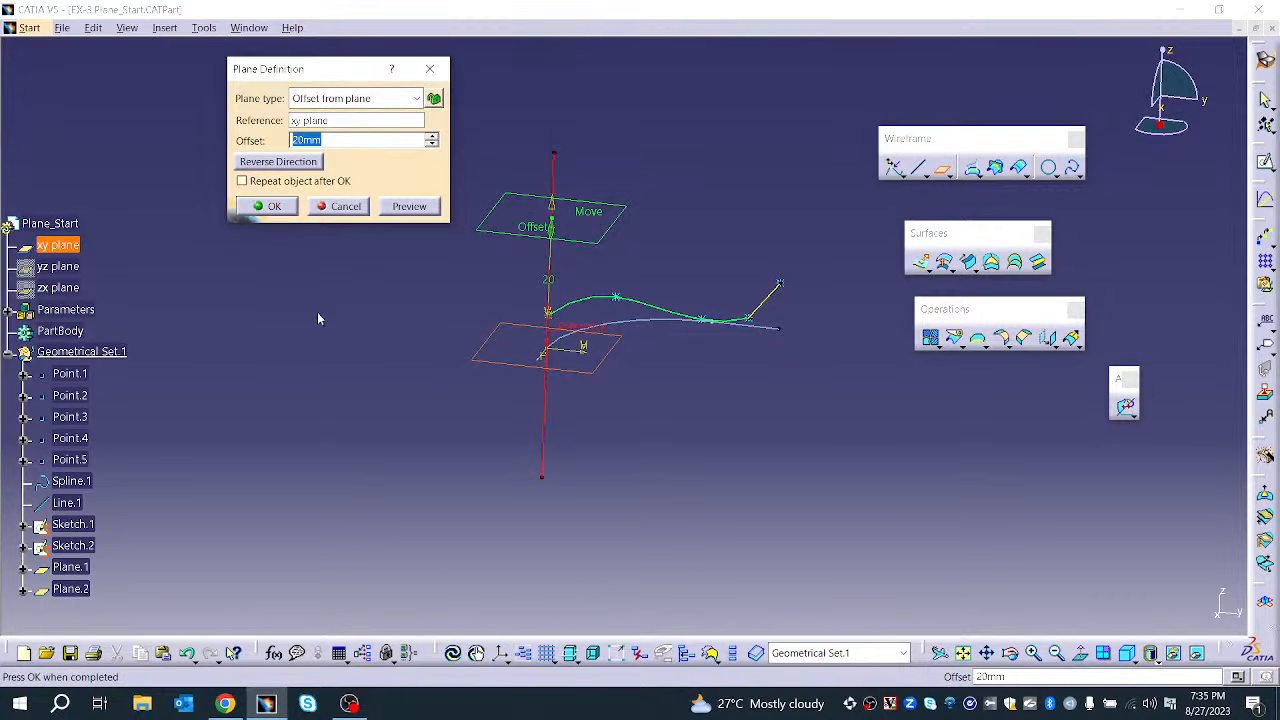
{"action": "left_click", "coordinate": [299, 164]}
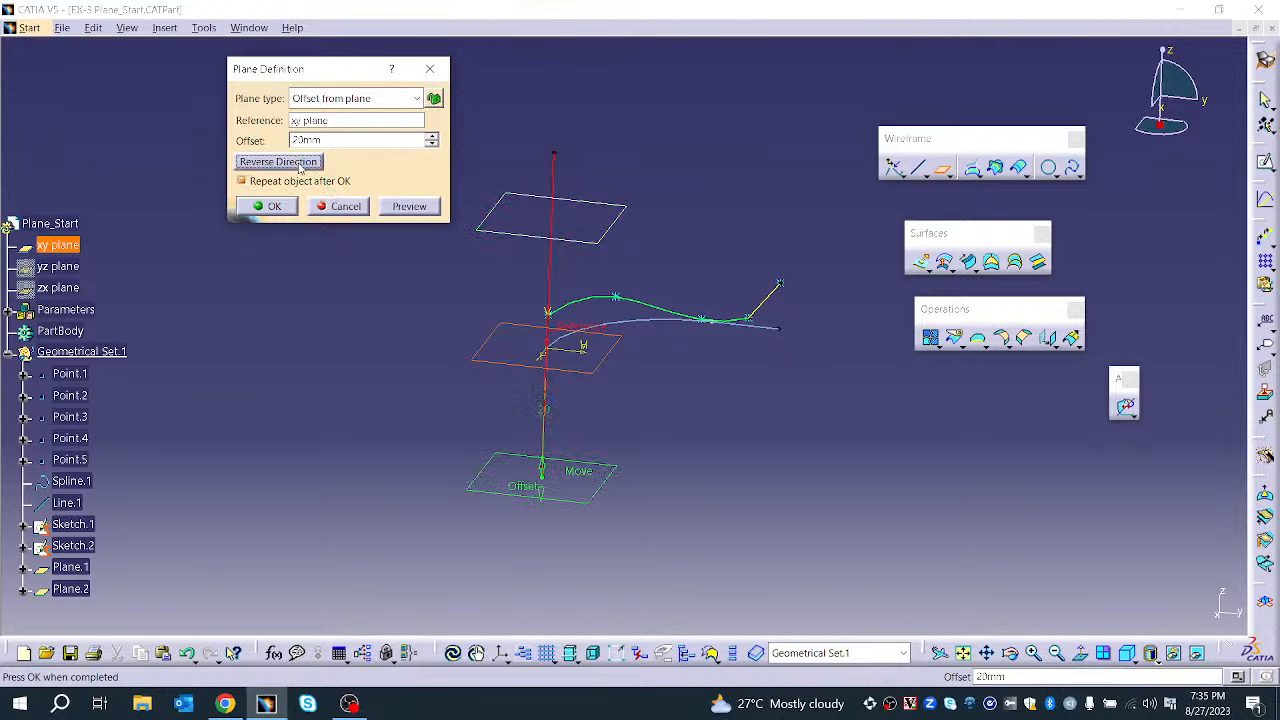
{"action": "left_click", "coordinate": [407, 208]}
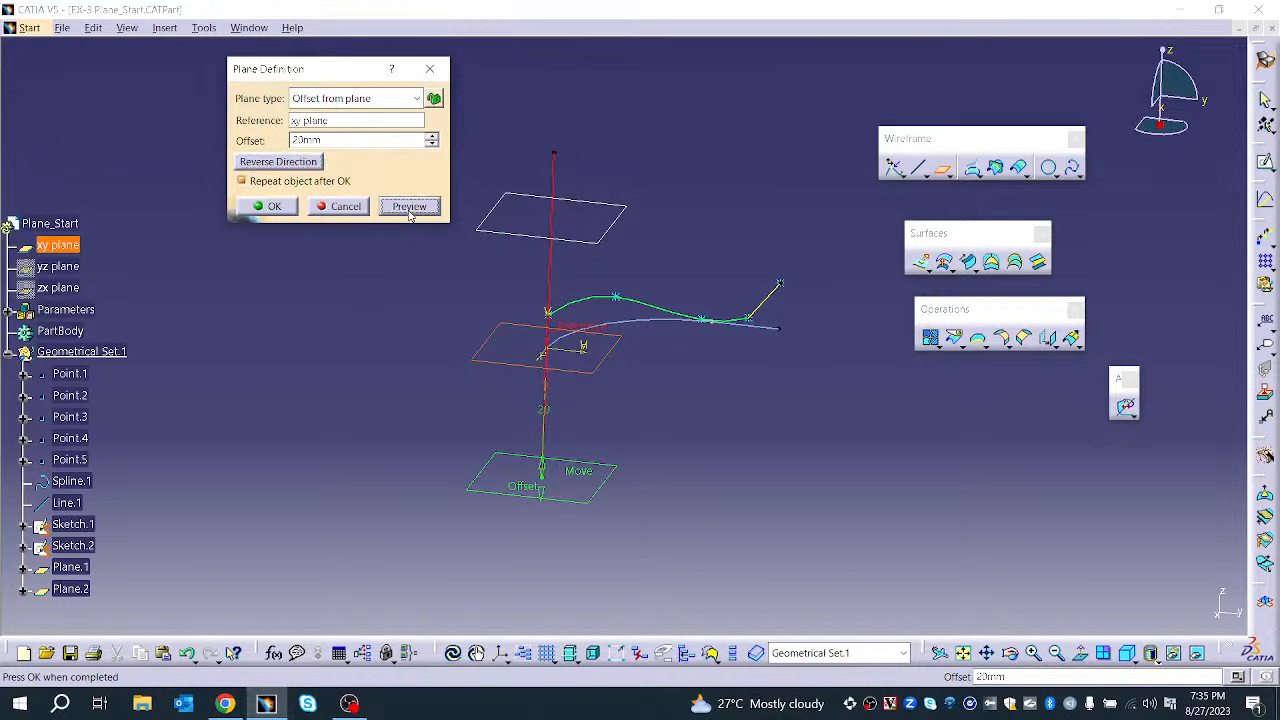
{"action": "left_click", "coordinate": [269, 208]}
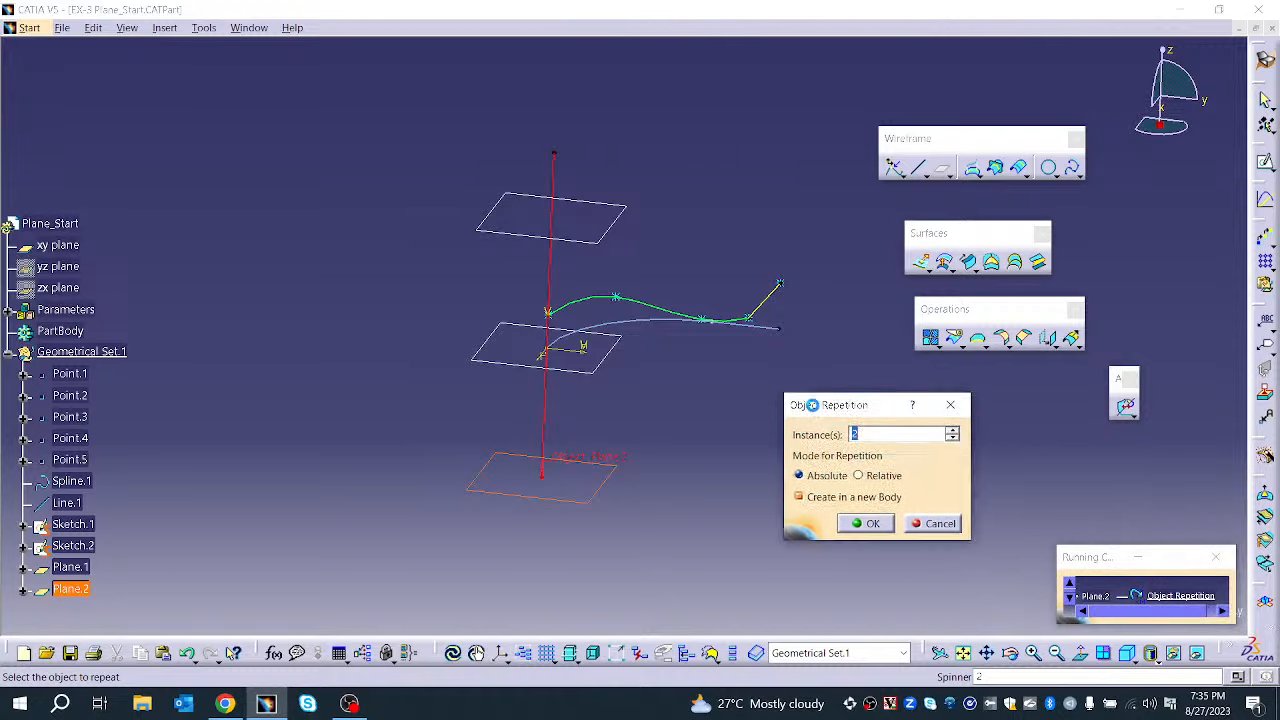
Repeat the lower offset plane with 8 instances in Absolute mode, created in a new body
{"action": "left_click_drag", "start_coordinate": [812, 405], "coordinate": [774, 389]}
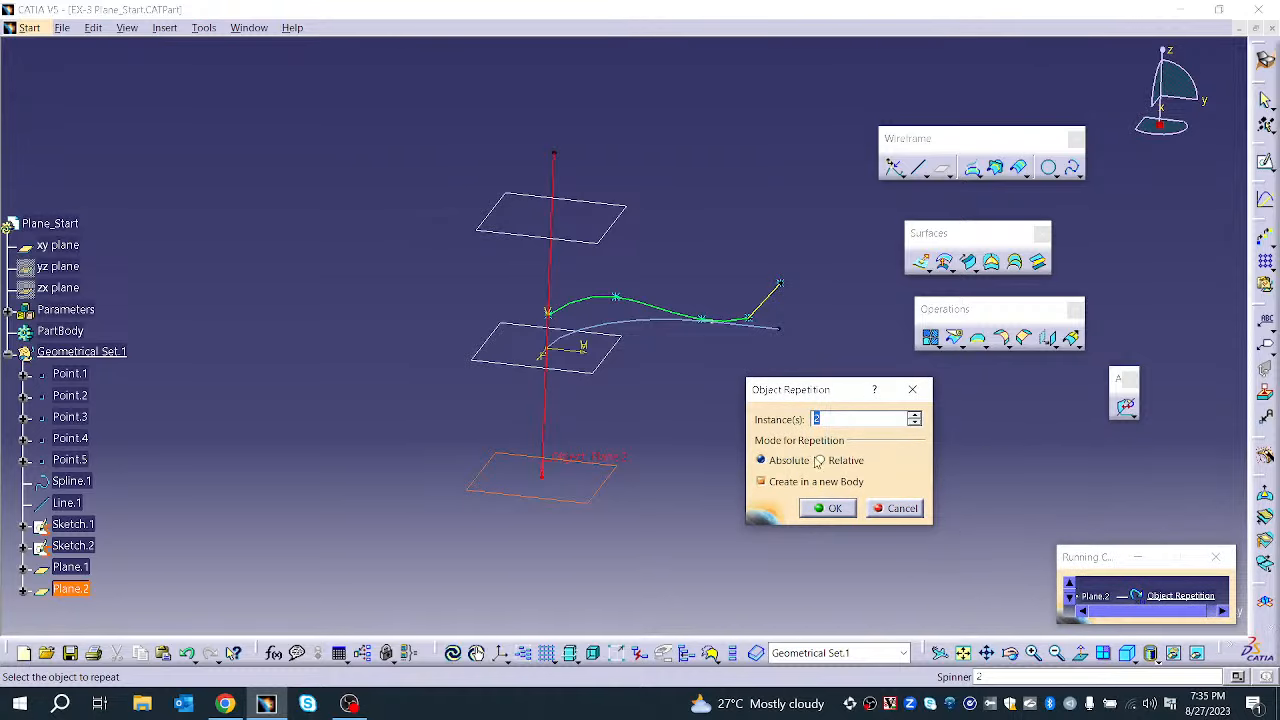
{"action": "left_click", "coordinate": [915, 417]}
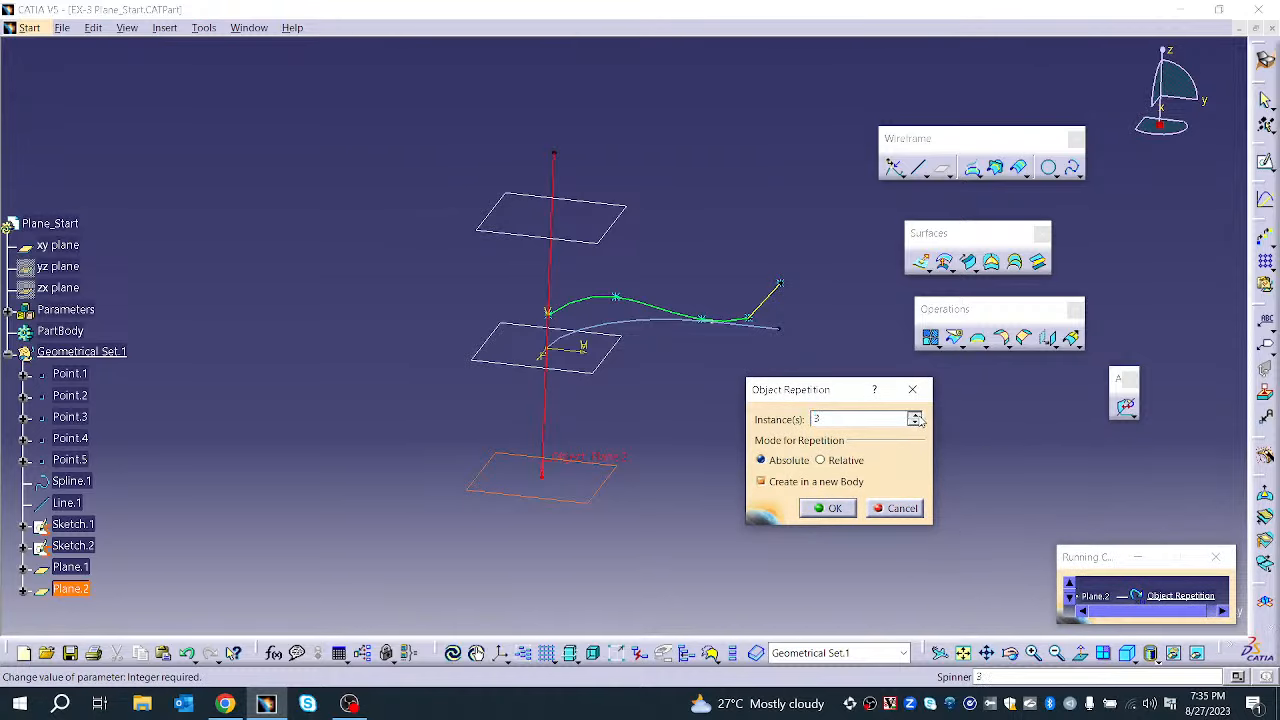
{"action": "left_click", "coordinate": [914, 415]}
{"action": "left_click", "coordinate": [914, 415]}
{"action": "left_click", "coordinate": [914, 415]}
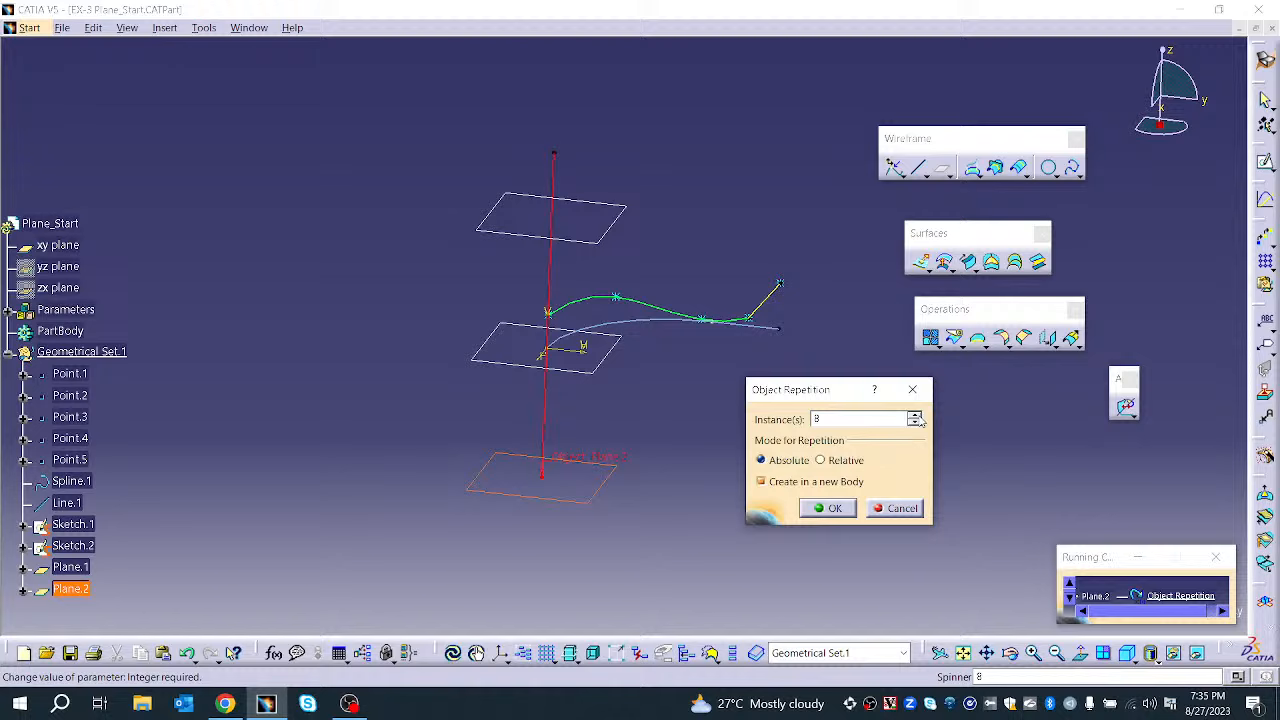
{"action": "left_click", "coordinate": [822, 508]}
Inspect the repeated planes and delete Geometrical Set.2 that contains them
{"action": "middle_click_drag", "start_coordinate": [584, 482], "coordinate": [586, 423]}
{"action": "scroll", "coordinate": [104, 547], "scroll_direction": "down", "scroll_amount": 5}
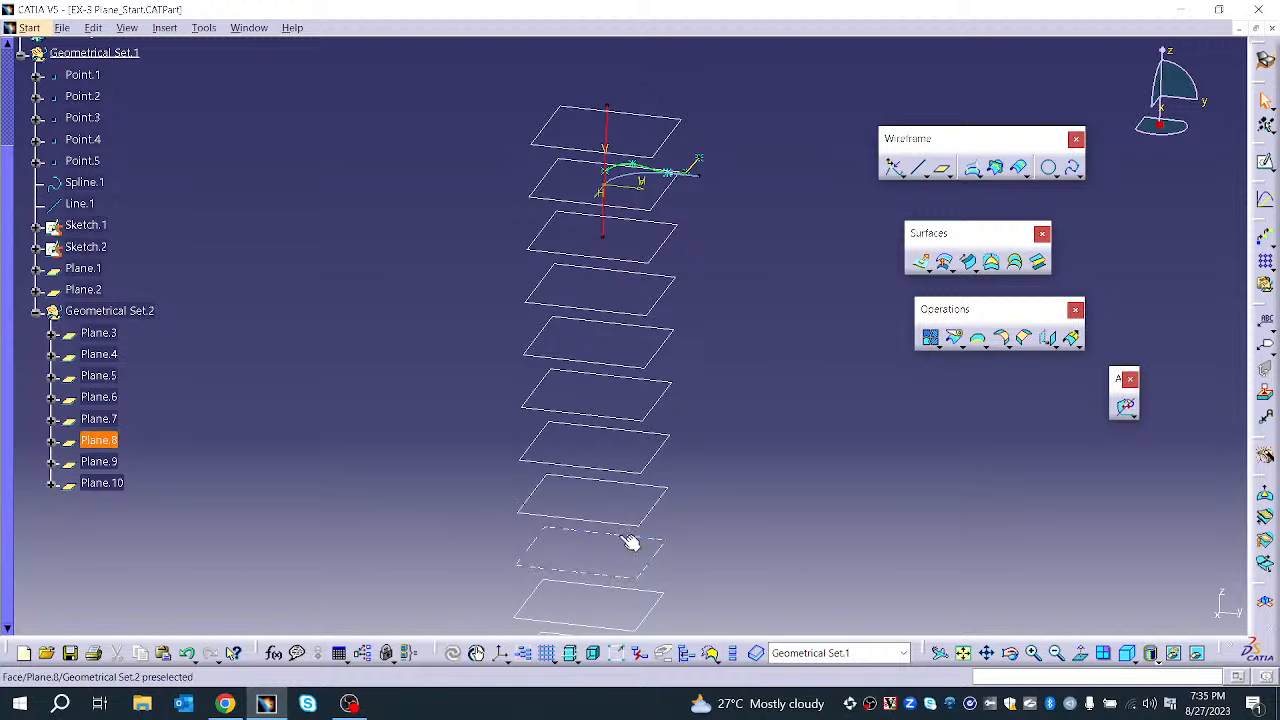
{"action": "middle_click_drag", "start_coordinate": [634, 537], "coordinate": [614, 423]}
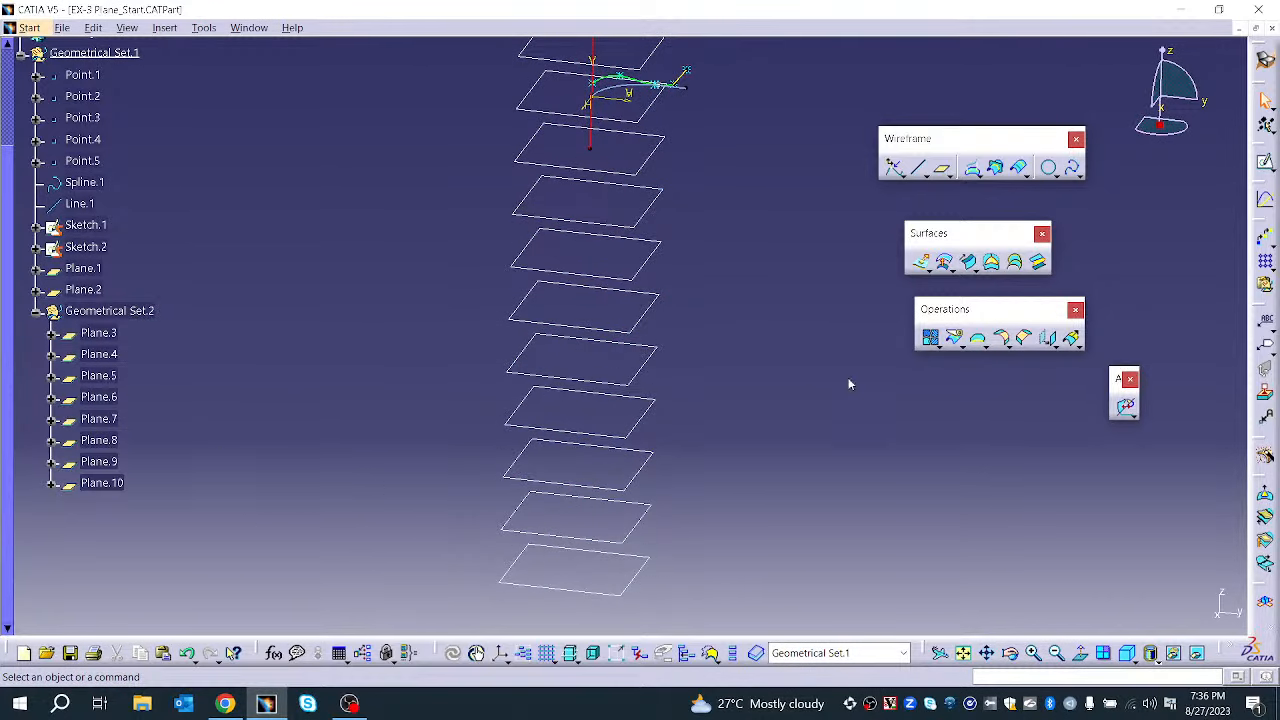
{"action": "scroll", "coordinate": [369, 447], "scroll_direction": "up", "scroll_amount": 3}
{"action": "right_click", "coordinate": [150, 373]}
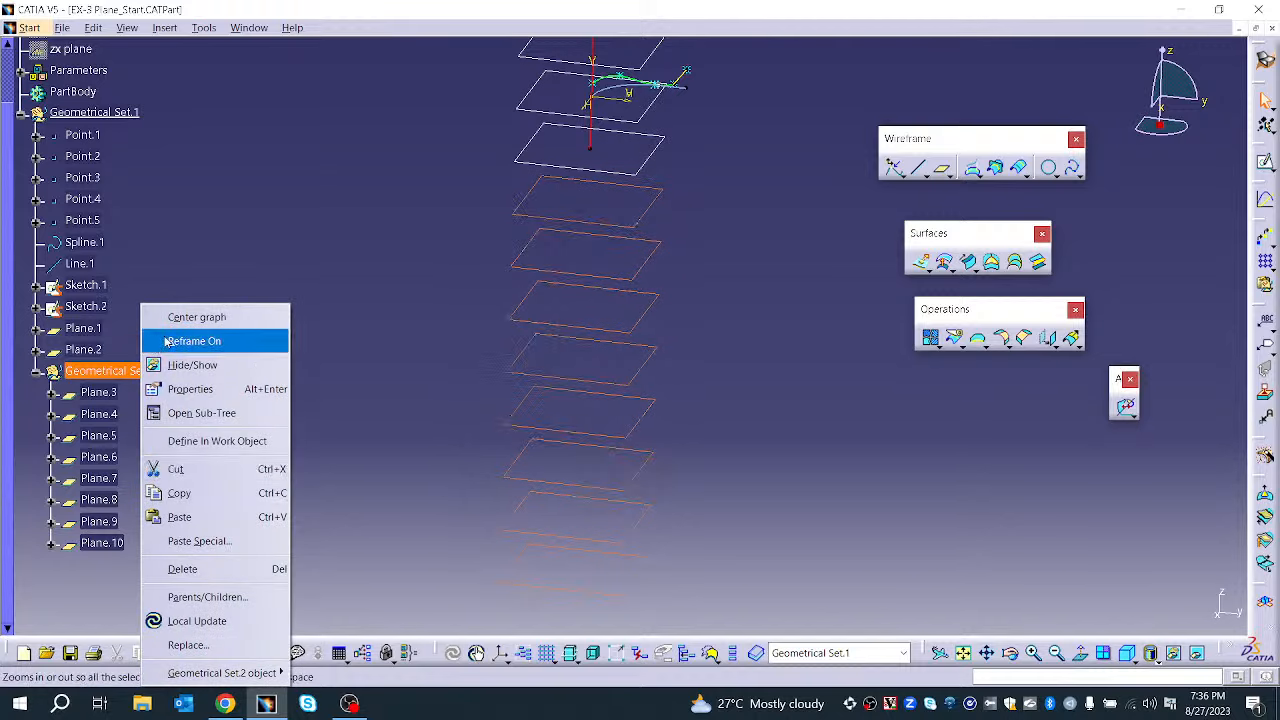
{"action": "left_click", "coordinate": [226, 575]}
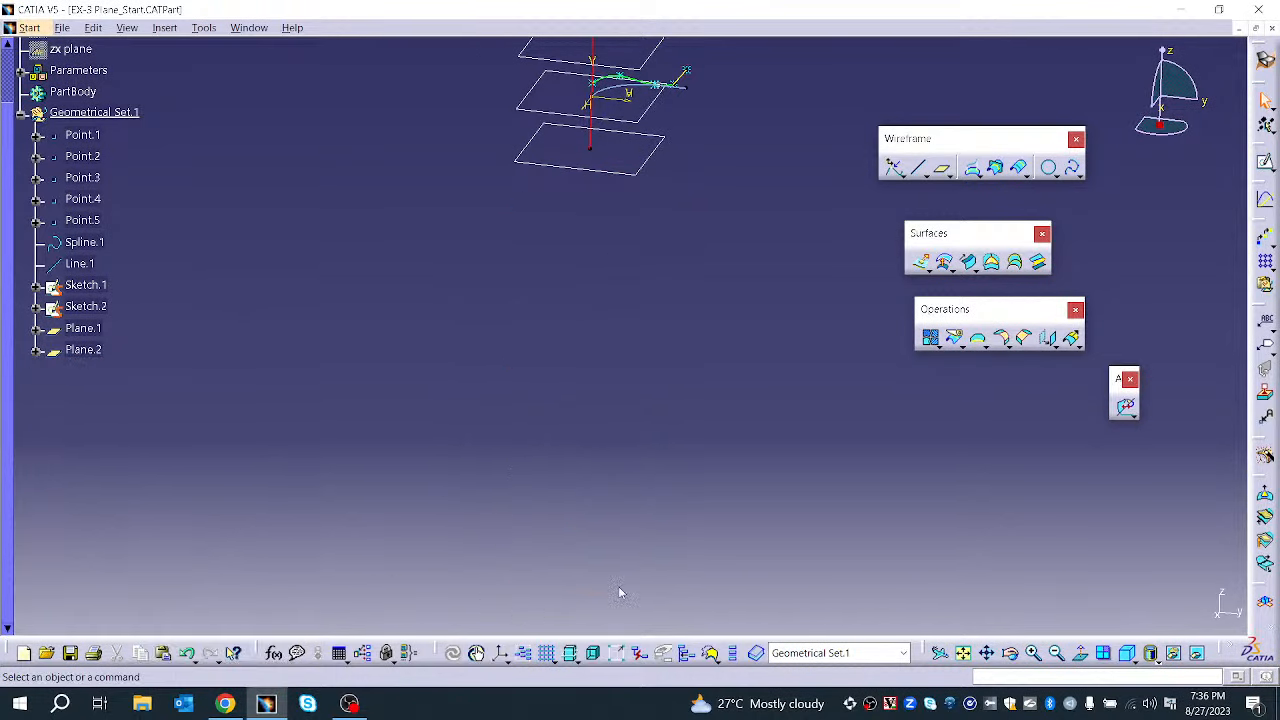
{"action": "middle_click_drag", "start_coordinate": [490, 343], "coordinate": [523, 525]}
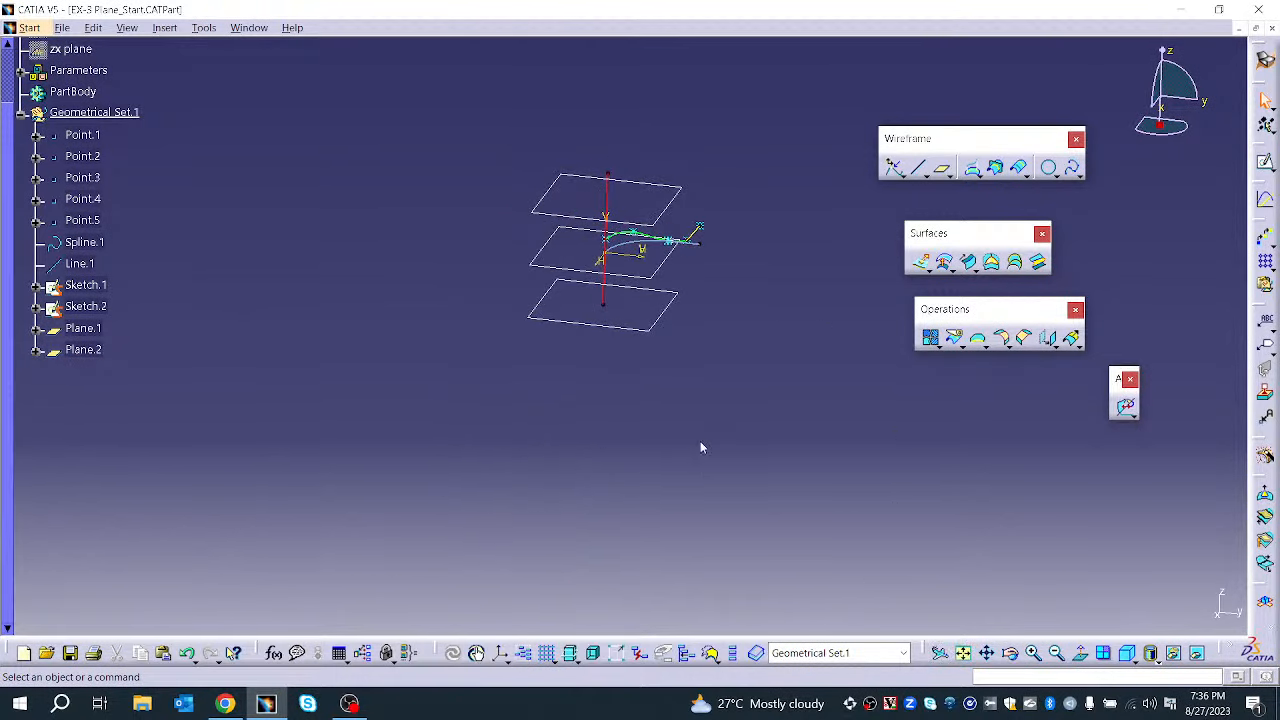
Create a plane offset 20 mm below Plane.2 and repeat it with 8 instances in Absolute mode without creating a new body
{"action": "left_click", "coordinate": [942, 168]}
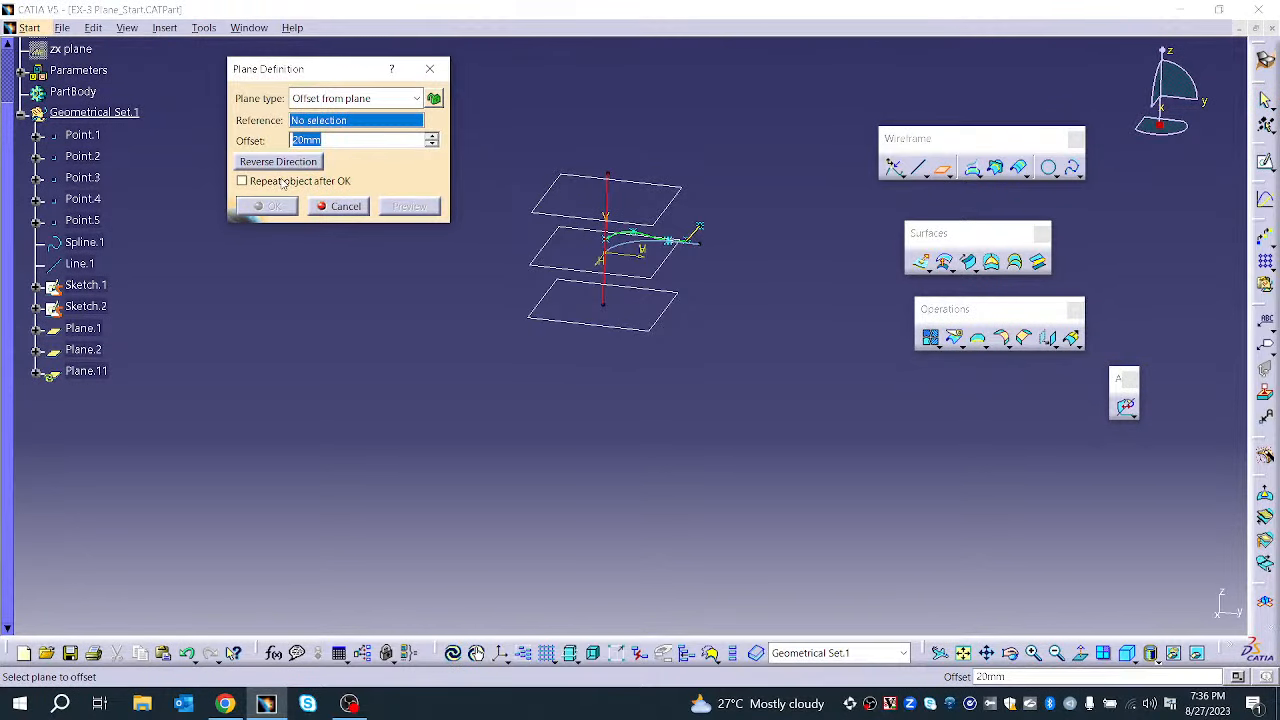
{"action": "left_click", "coordinate": [283, 182]}
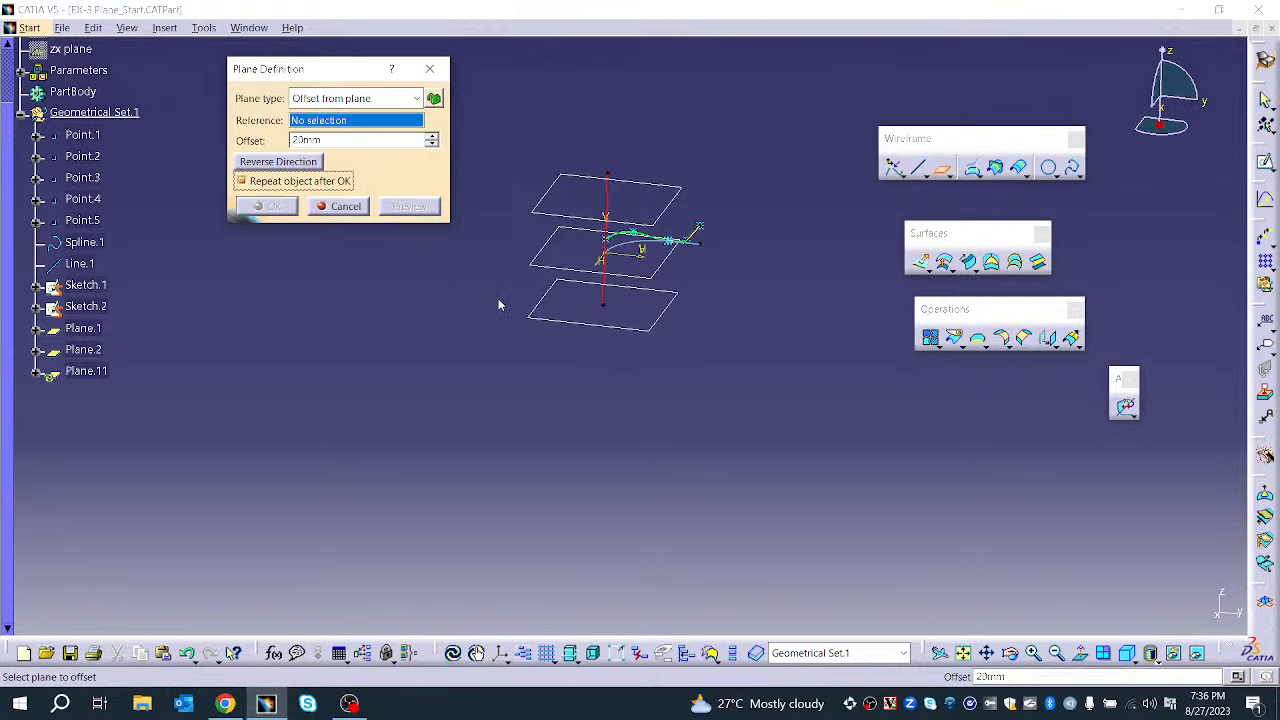
{"action": "left_click", "coordinate": [572, 325]}
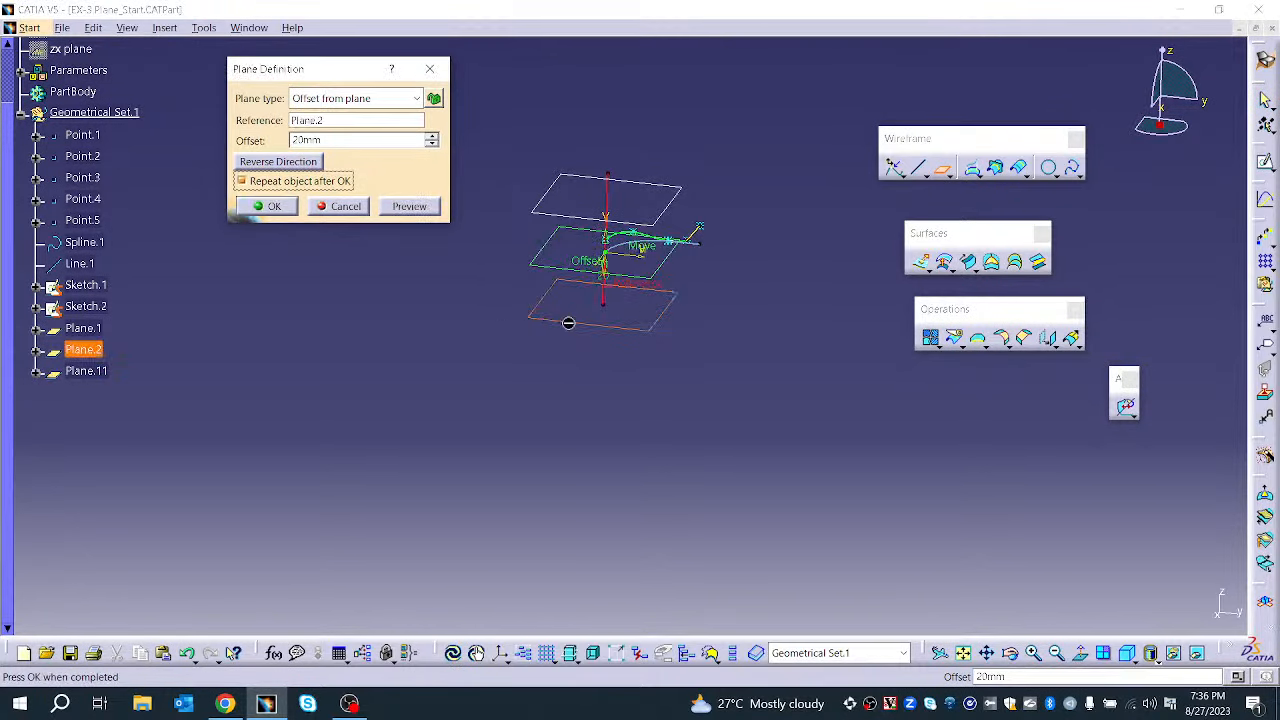
{"action": "left_click", "coordinate": [296, 163]}
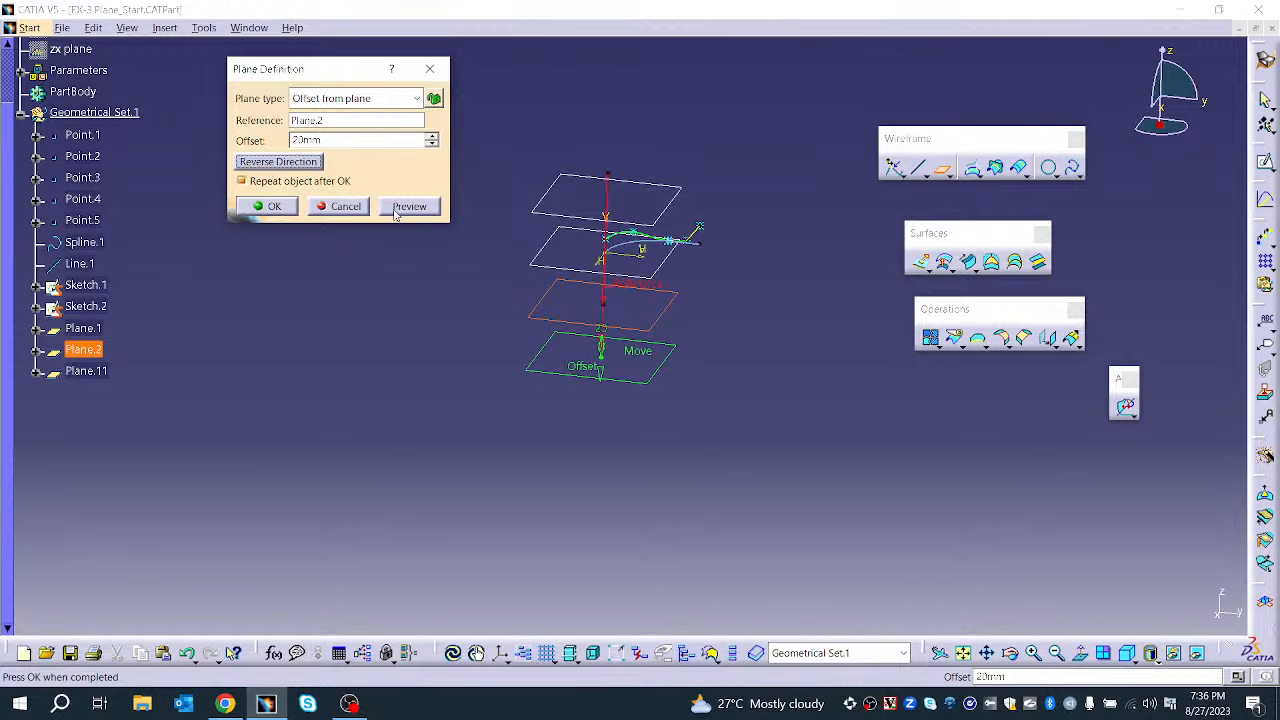
{"action": "left_click", "coordinate": [270, 206]}
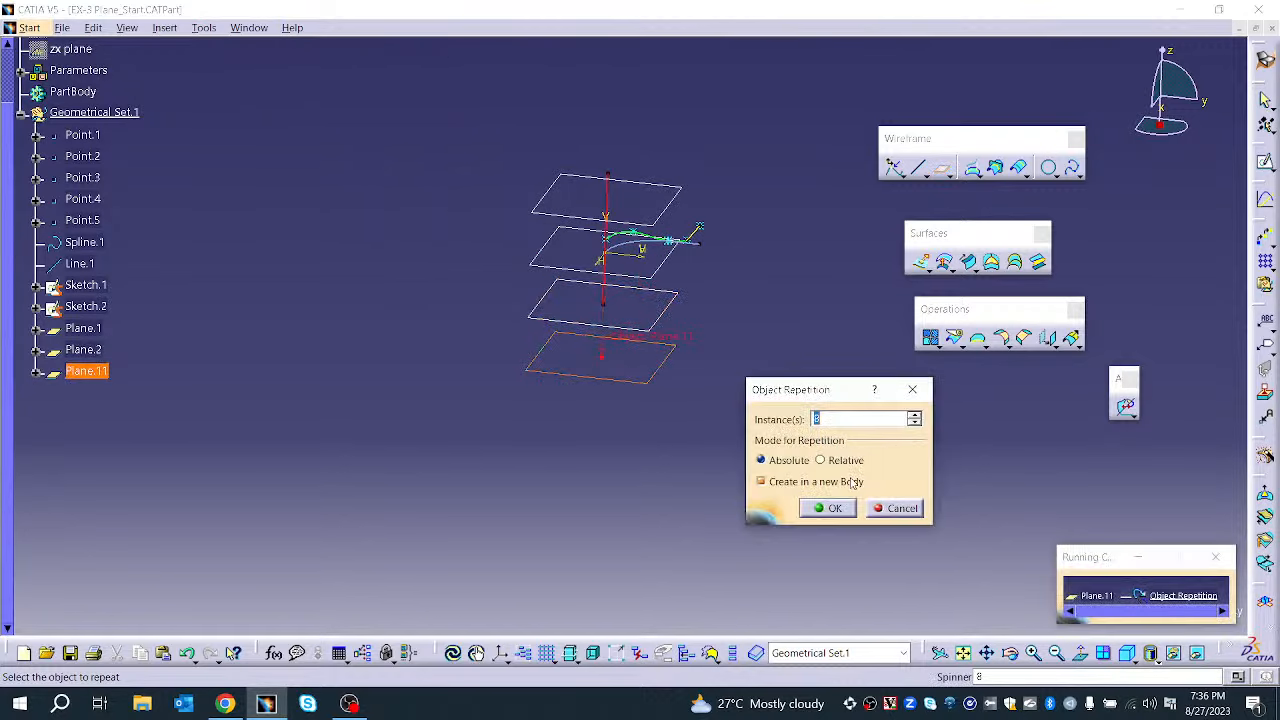
{"action": "left_click", "coordinate": [760, 482]}
{"action": "left_click", "coordinate": [826, 509]}
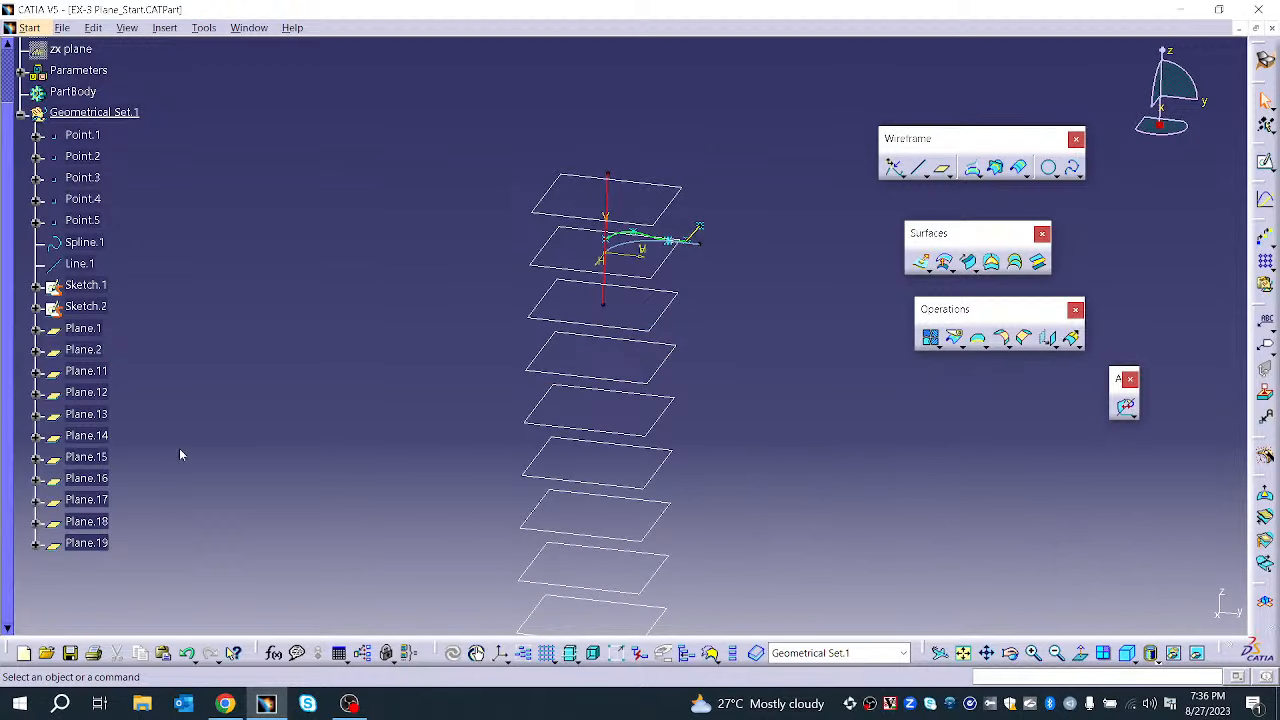
Delete all the offset planes in Geometrical Set.1, from Plane.1 through Plane.19
{"action": "scroll", "coordinate": [88, 460], "scroll_direction": "down", "scroll_amount": 1}
{"action": "scroll", "coordinate": [86, 457], "scroll_direction": "up", "scroll_amount": 1}
{"action": "scroll", "coordinate": [151, 300], "scroll_direction": "down", "scroll_amount": 3}
{"action": "scroll", "coordinate": [151, 300], "scroll_direction": "up", "scroll_amount": 6}
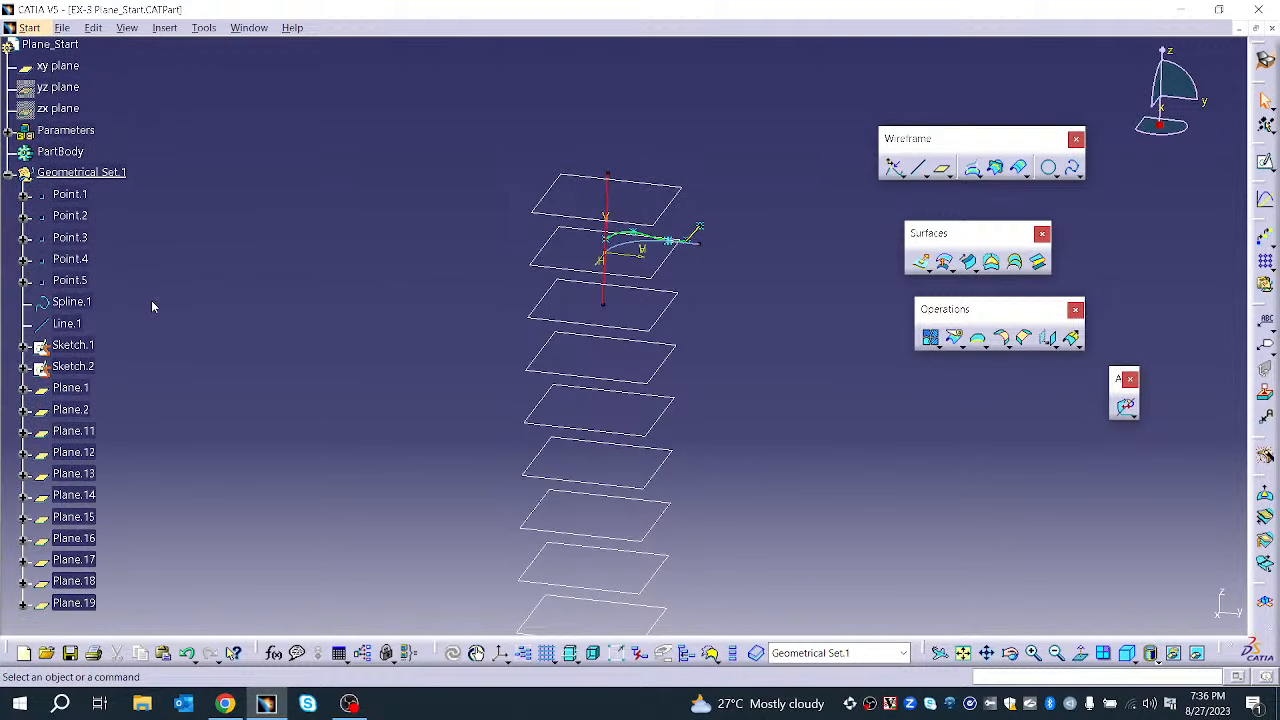
{"action": "scroll", "coordinate": [152, 306], "scroll_direction": "down", "scroll_amount": 3}
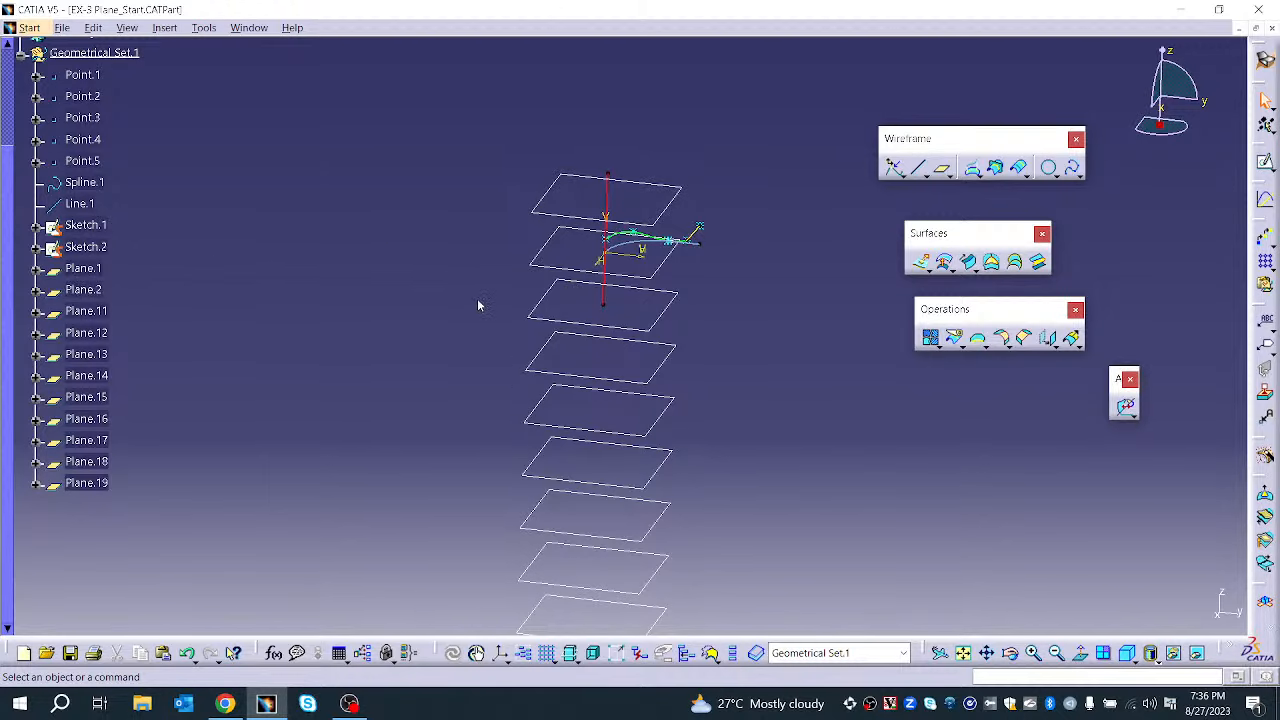
{"action": "scroll", "coordinate": [120, 240], "scroll_direction": "up", "scroll_amount": 1}
{"action": "left_click", "coordinate": [83, 328]}
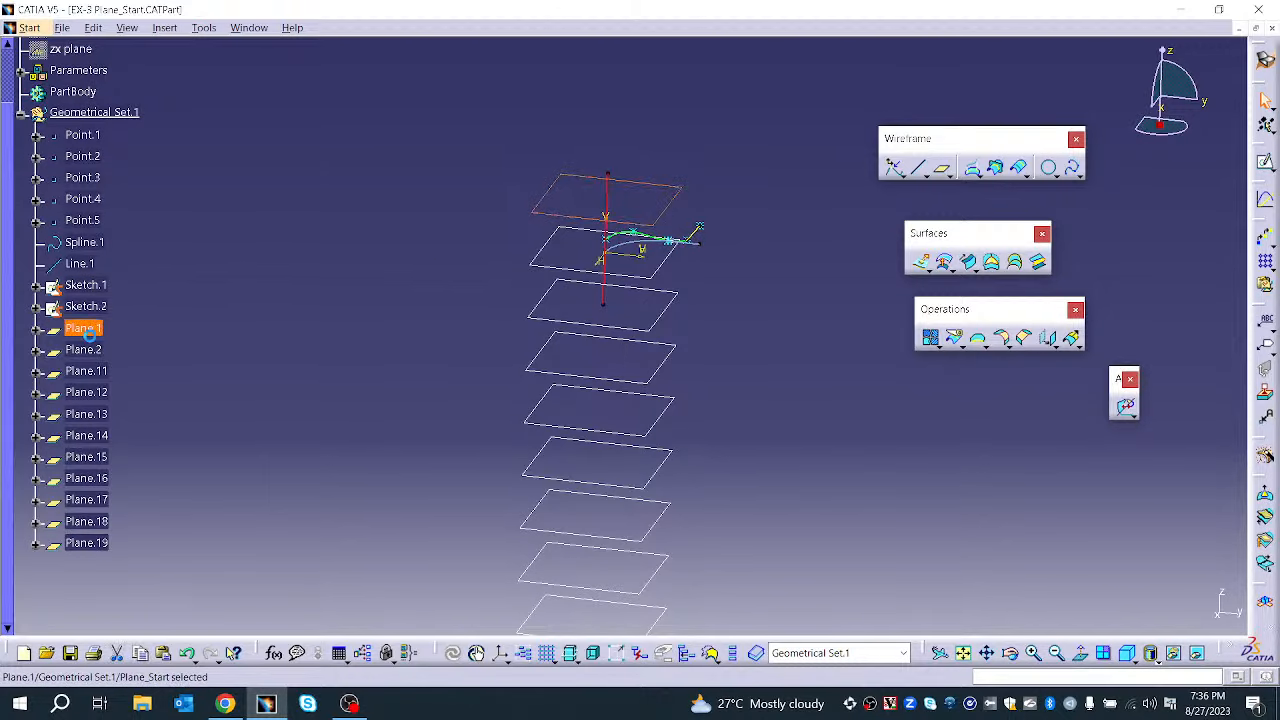
{"action": "left_click", "coordinate": [92, 542], "text": "shift"}
{"action": "right_click", "coordinate": [92, 542]}
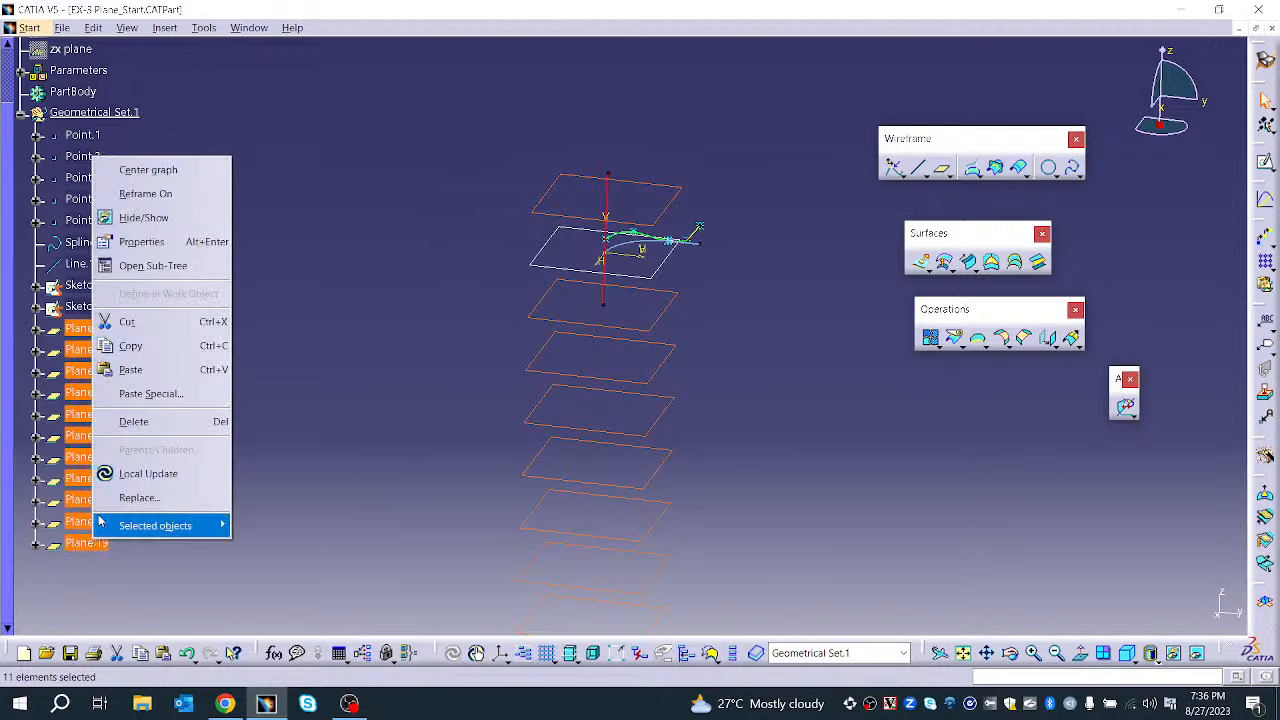
{"action": "left_click", "coordinate": [135, 421]}
Create a Parallel through point plane, parallel to the xy plane and passing through Point.5
{"action": "middle_click_drag", "start_coordinate": [638, 339], "coordinate": [580, 584]}
{"action": "middle_click_drag", "start_coordinate": [630, 325], "coordinate": [535, 473]}
{"action": "left_click", "coordinate": [942, 168]}
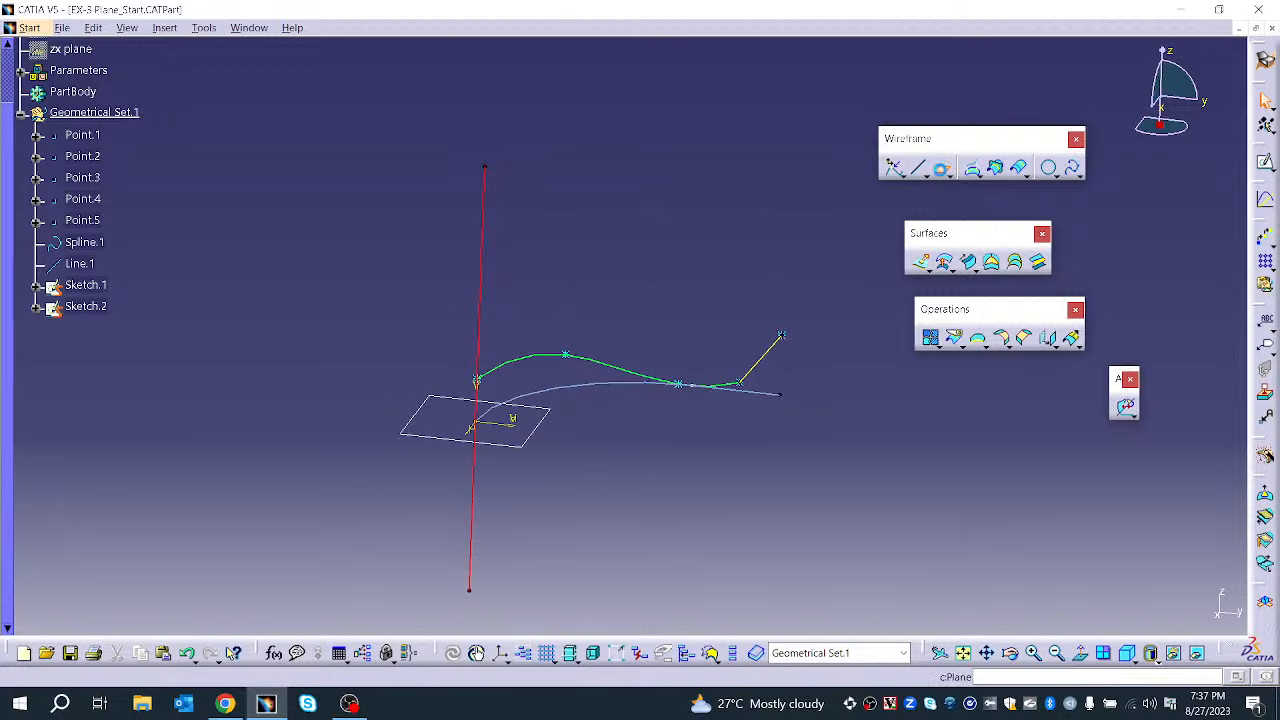
{"action": "left_click", "coordinate": [325, 98]}
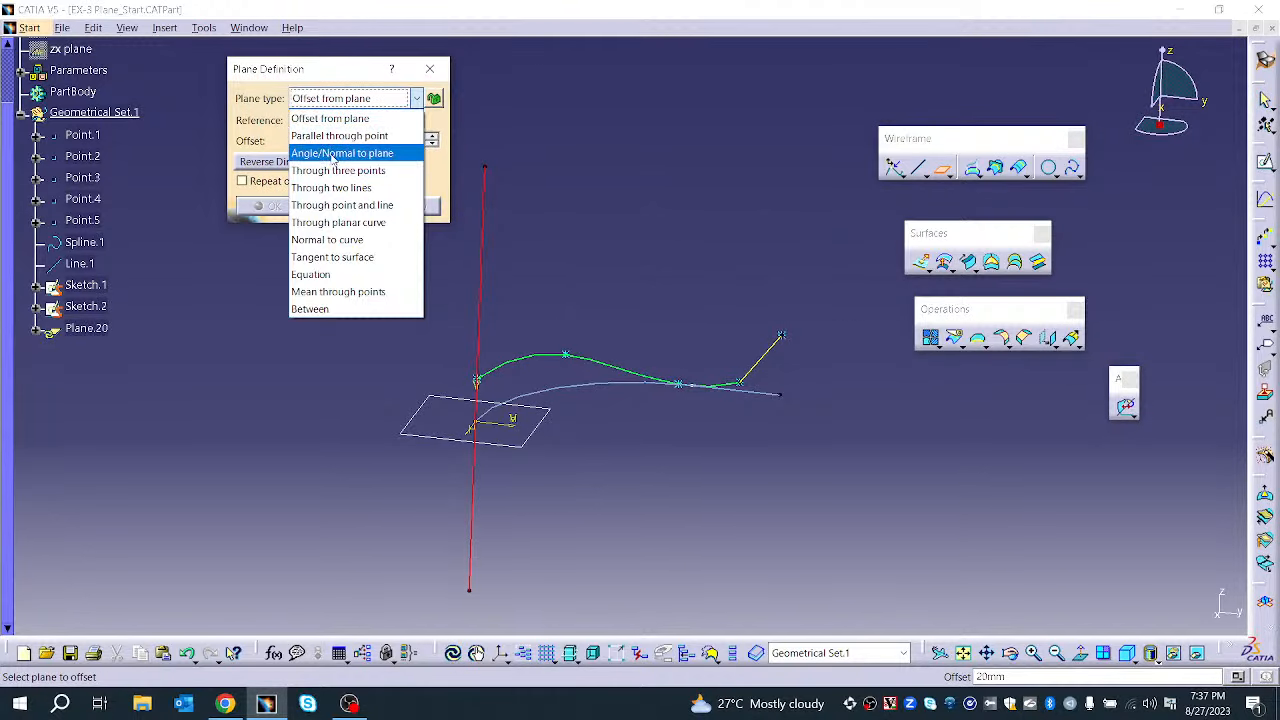
{"action": "left_click", "coordinate": [337, 140]}
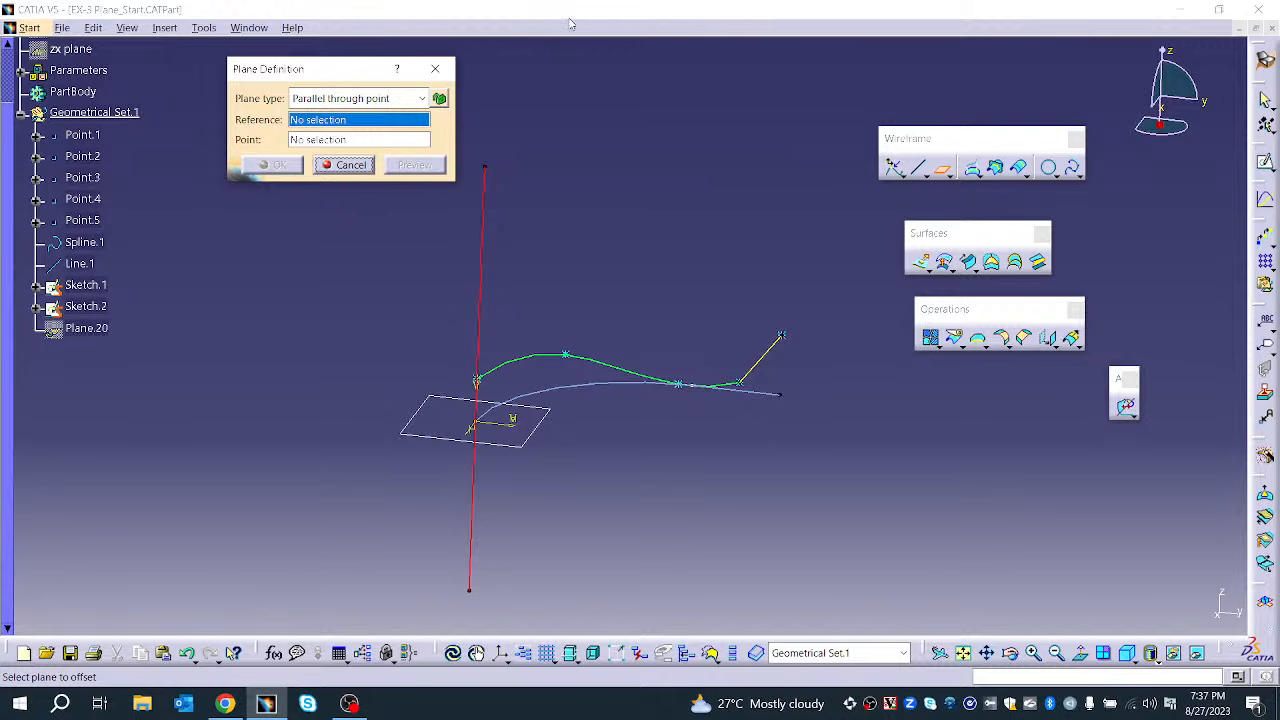
{"action": "left_click", "coordinate": [531, 441]}
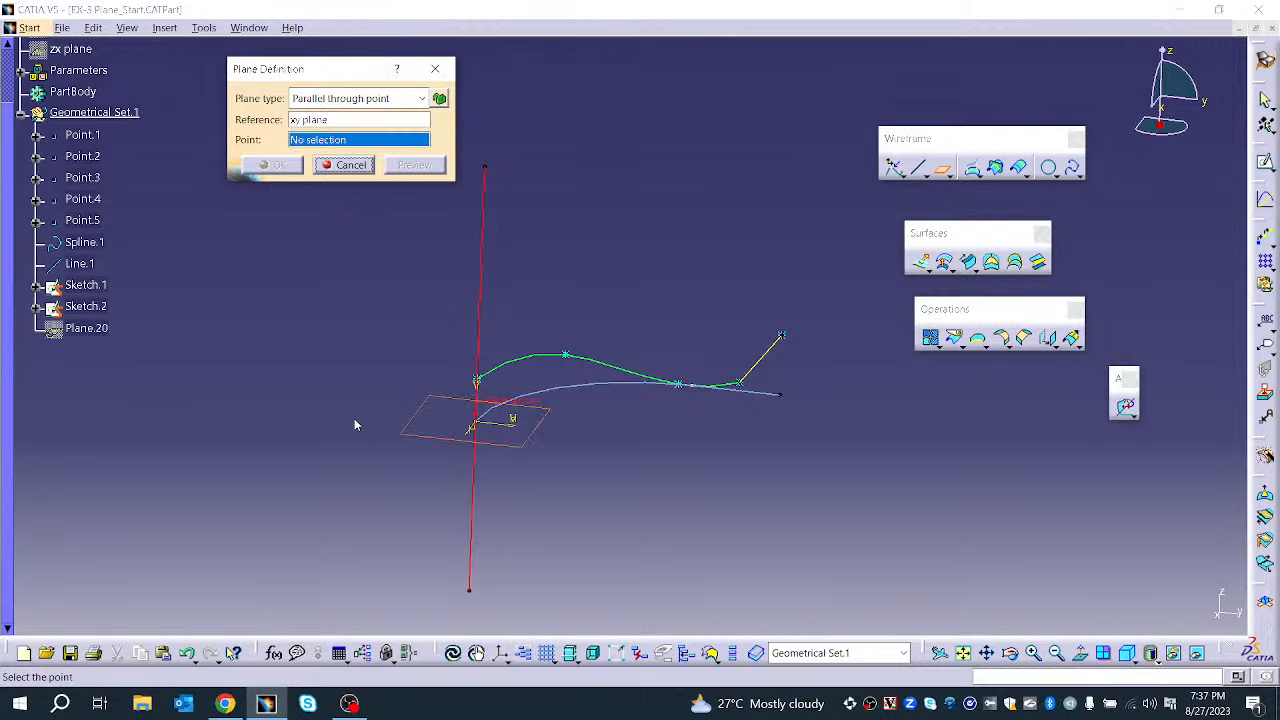
{"action": "middle_click_drag", "start_coordinate": [457, 341], "coordinate": [409, 391]}
{"action": "scroll", "coordinate": [409, 391], "scroll_direction": "up", "scroll_amount": 1}
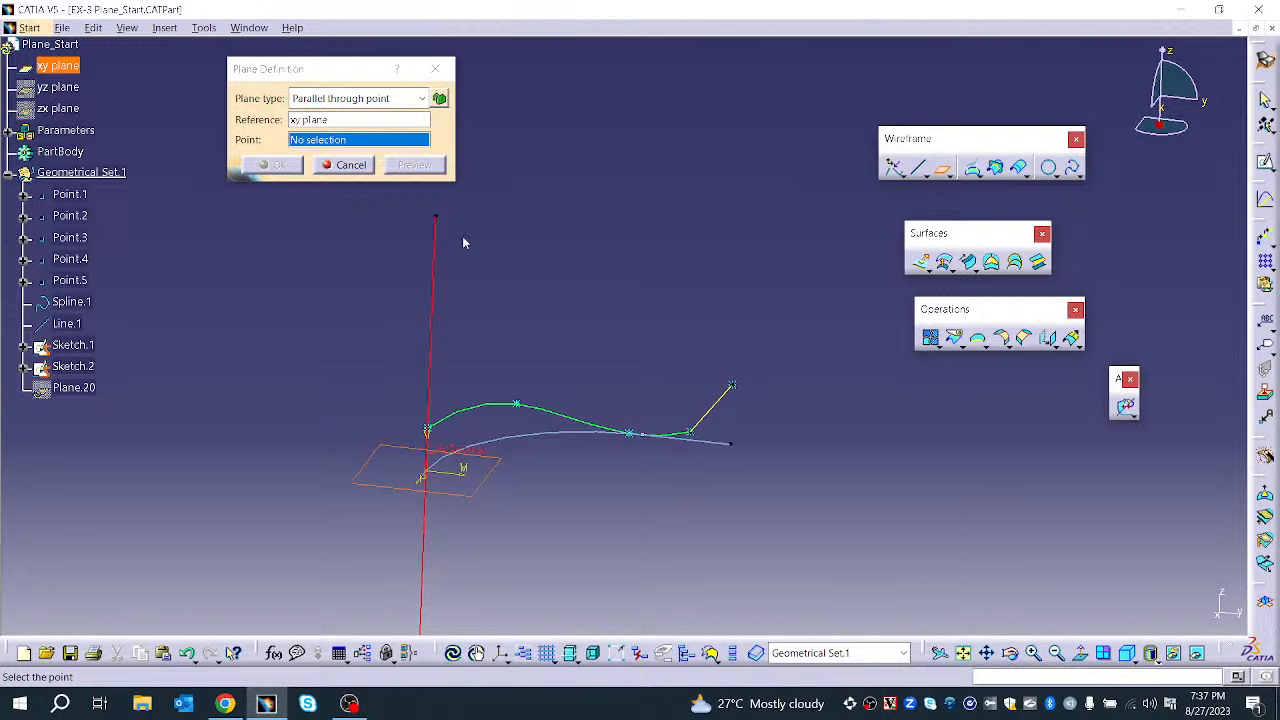
{"action": "left_click", "coordinate": [733, 388]}
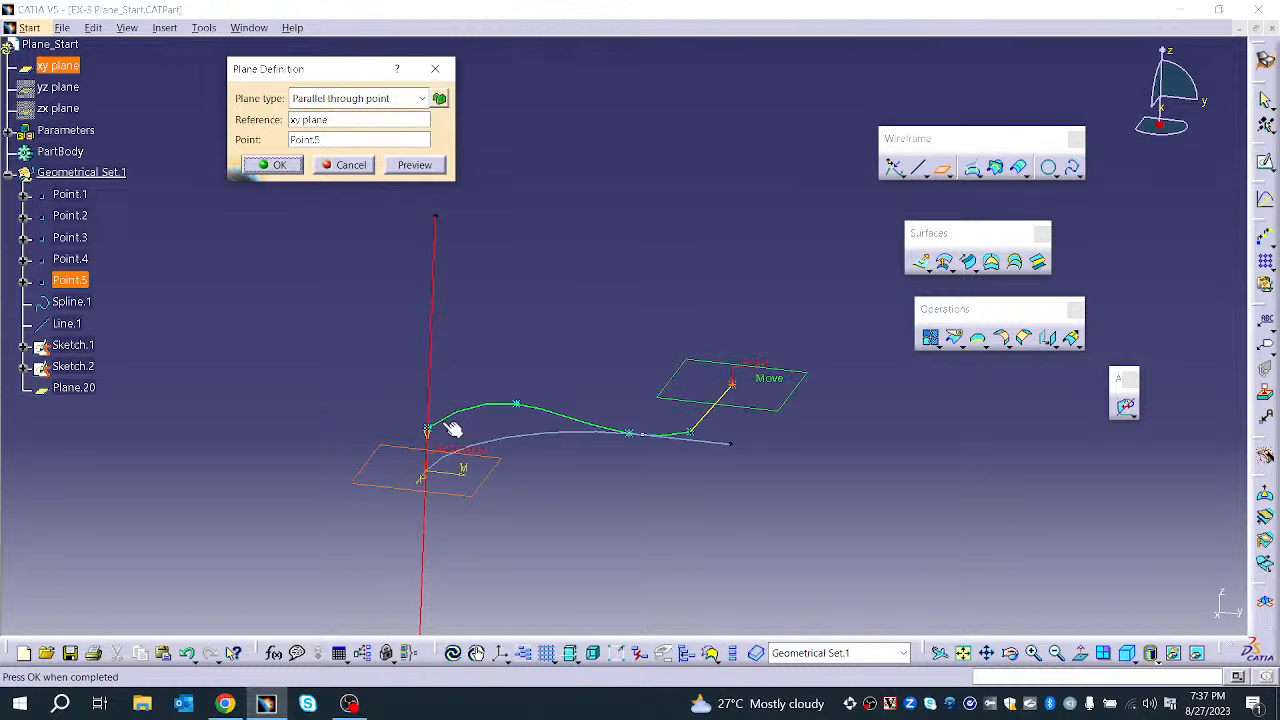
{"action": "left_click", "coordinate": [274, 165]}
Define an Angle/Normal to plane plane with Sketch.2 as its rotation axis and Plane.20 as its reference
{"action": "middle_click_drag", "start_coordinate": [677, 263], "coordinate": [695, 333]}
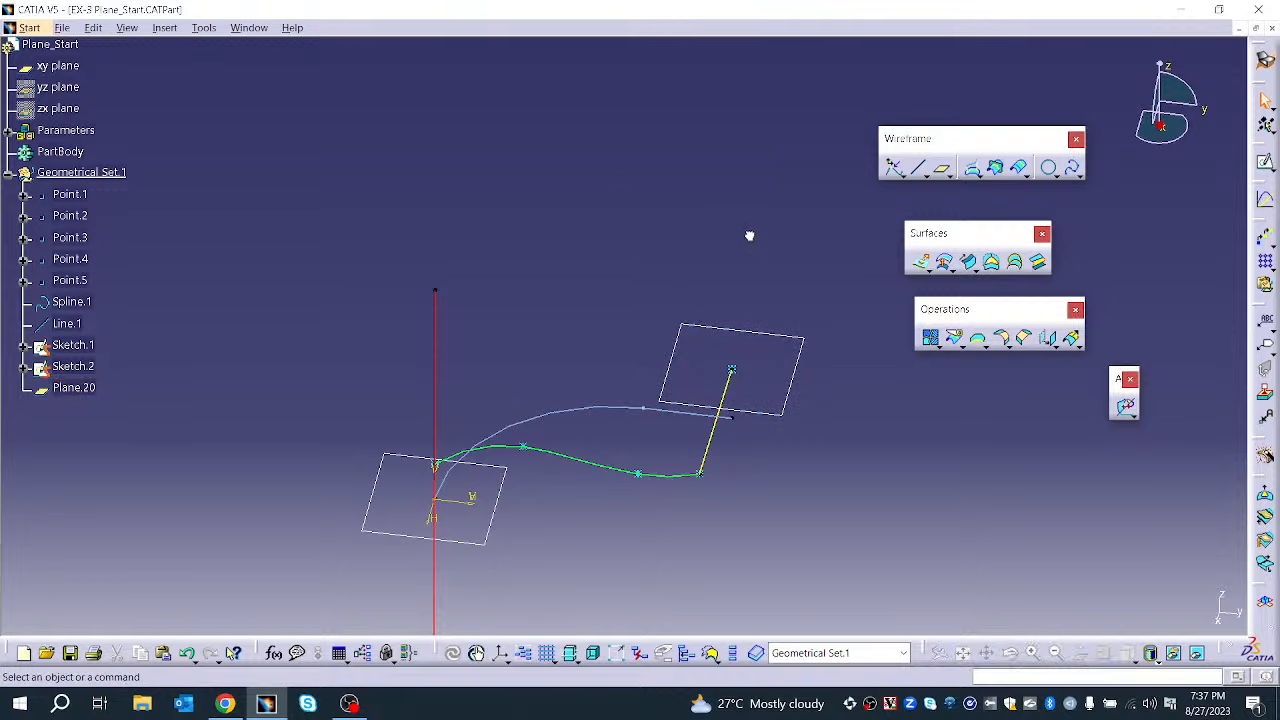
{"action": "left_click", "coordinate": [943, 170]}
{"action": "left_click", "coordinate": [400, 98]}
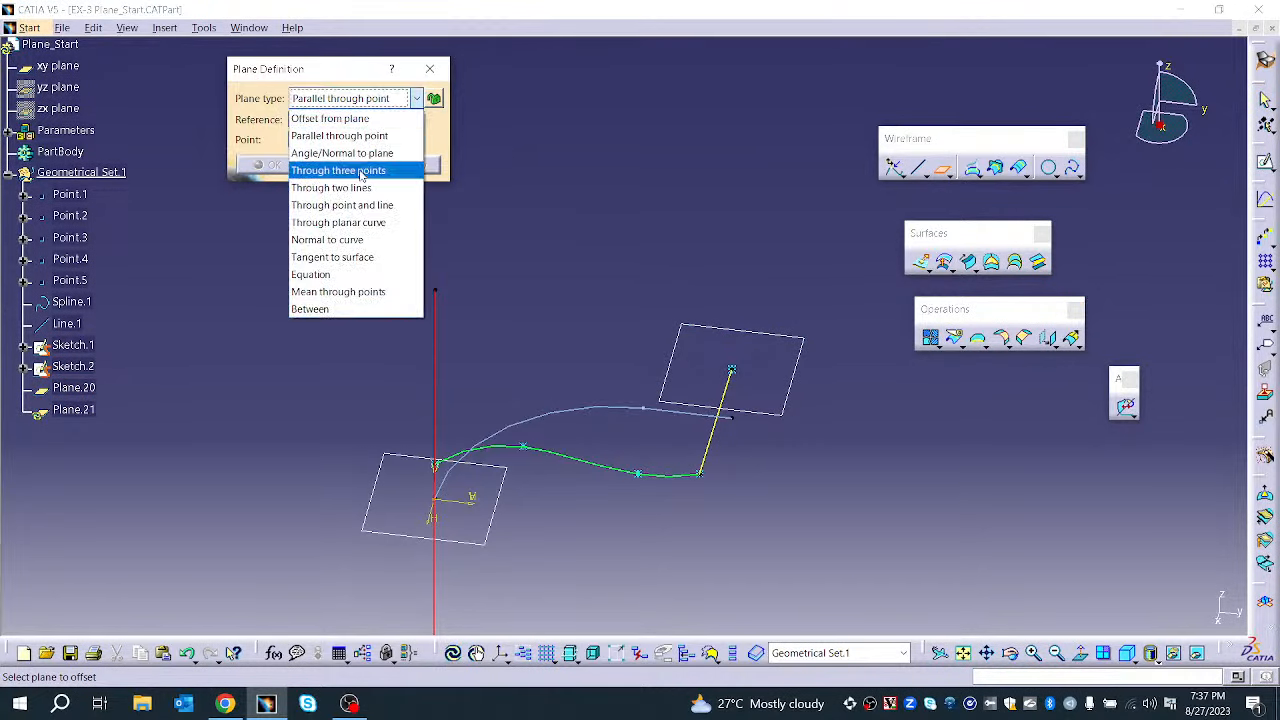
{"action": "left_click", "coordinate": [357, 153]}
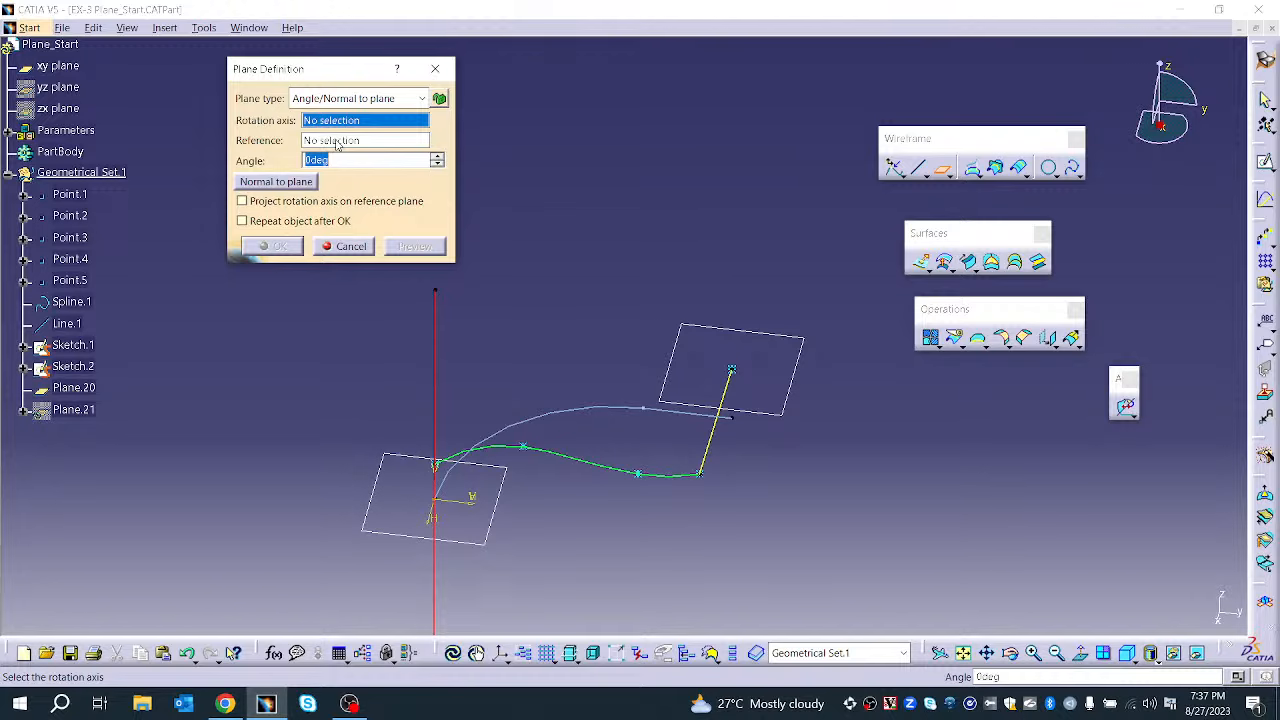
{"action": "left_click", "coordinate": [434, 377]}
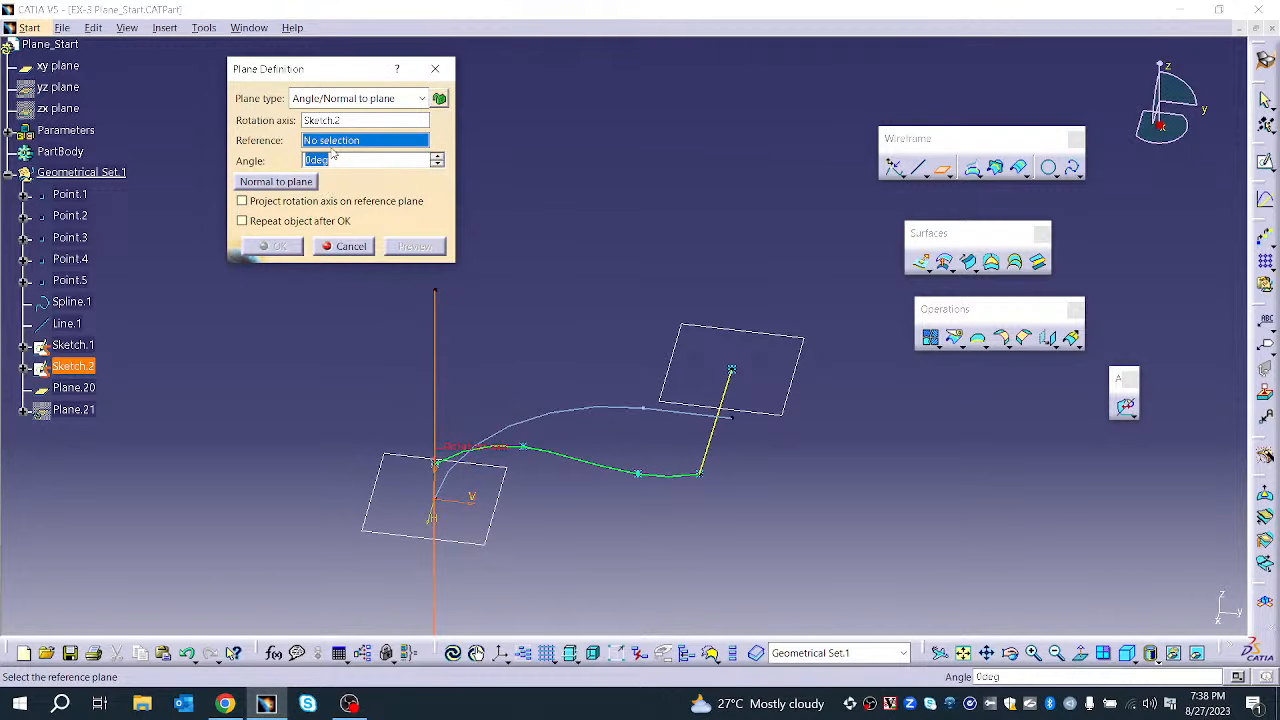
{"action": "left_click", "coordinate": [508, 500]}
{"action": "left_click", "coordinate": [760, 407]}
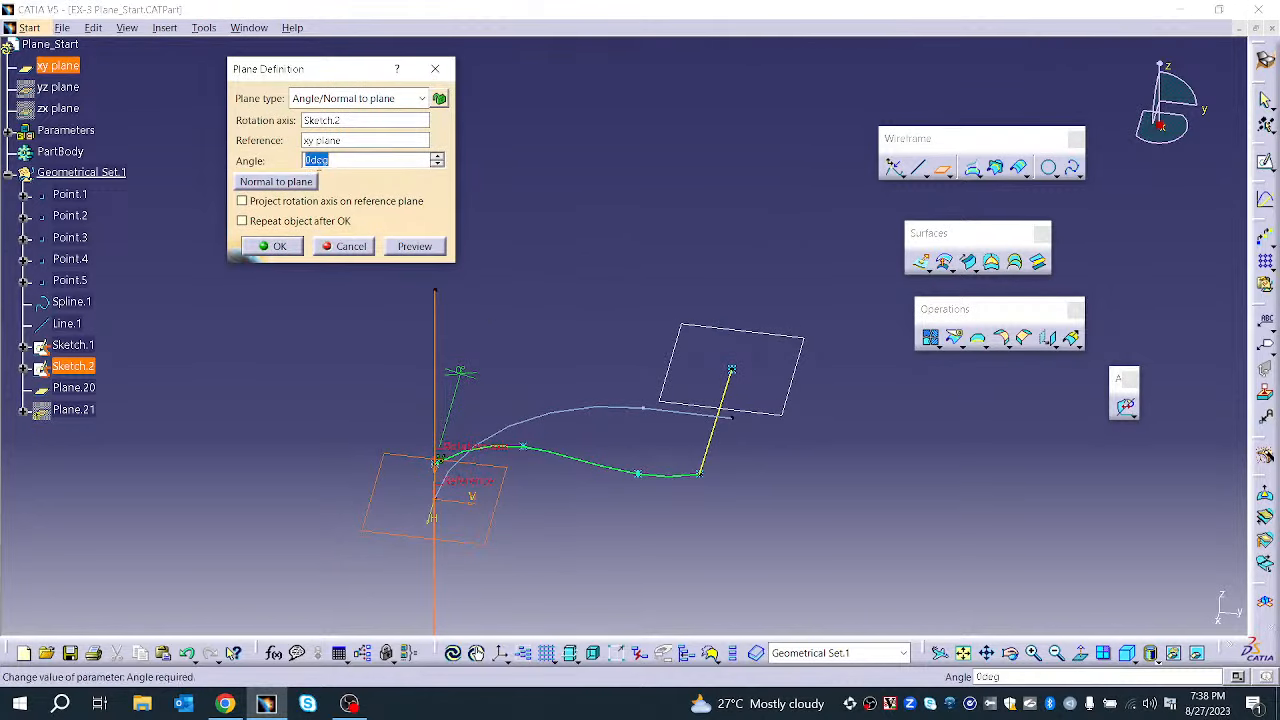
{"action": "left_click", "coordinate": [326, 141]}
{"action": "left_click", "coordinate": [692, 405]}
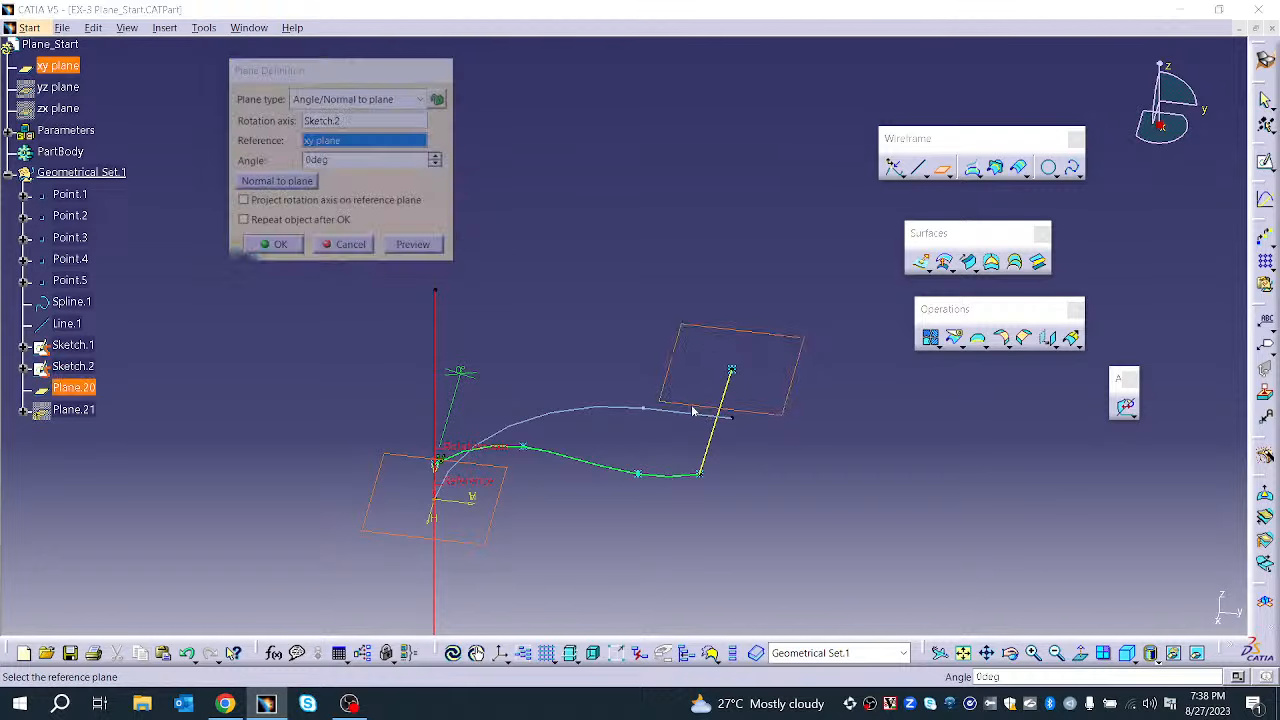
{"action": "left_click", "coordinate": [764, 407]}
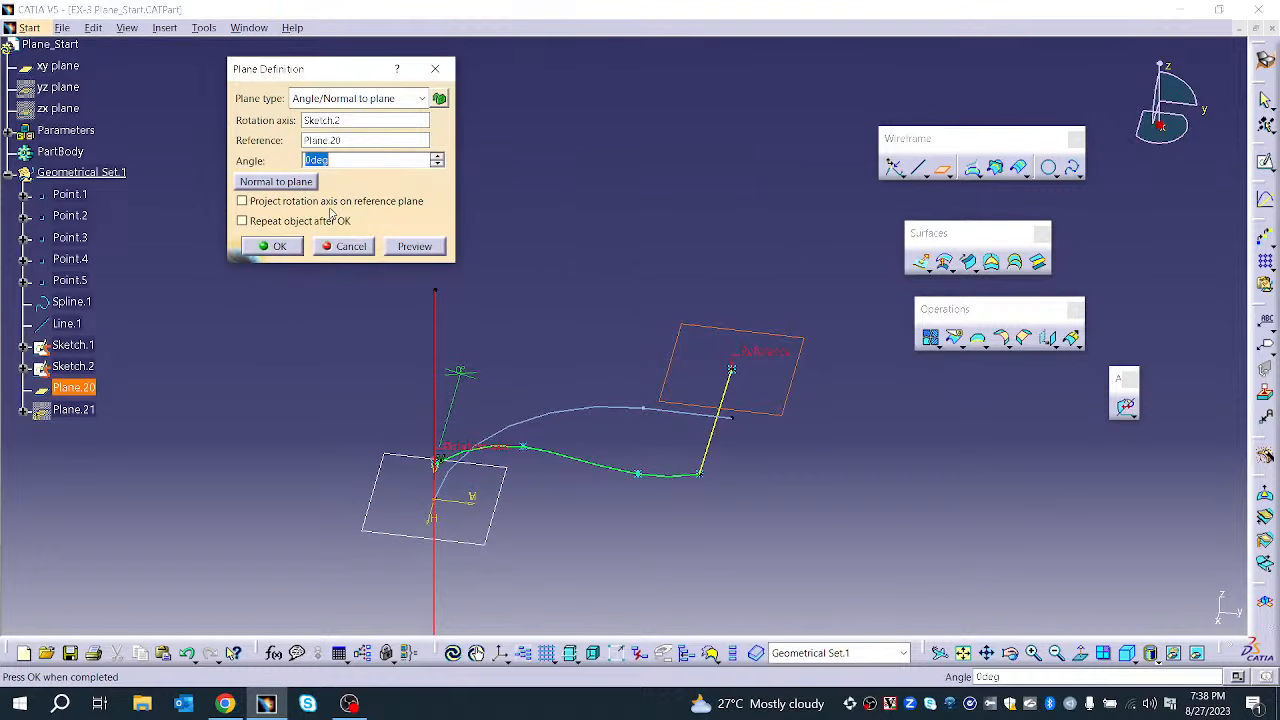
Try to make the new plane normal to Plane.20 about the Sketch.2 axis, and abandon the plane definition
{"action": "left_click", "coordinate": [335, 141]}
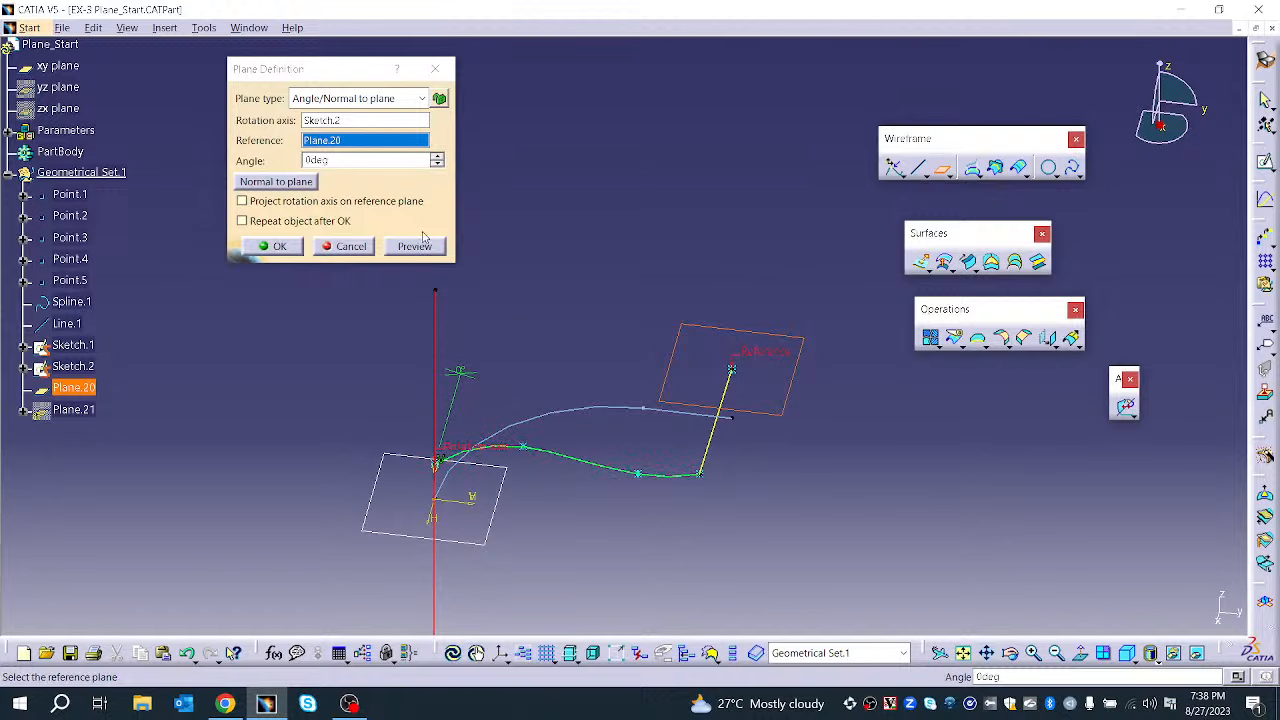
{"action": "left_click", "coordinate": [363, 121]}
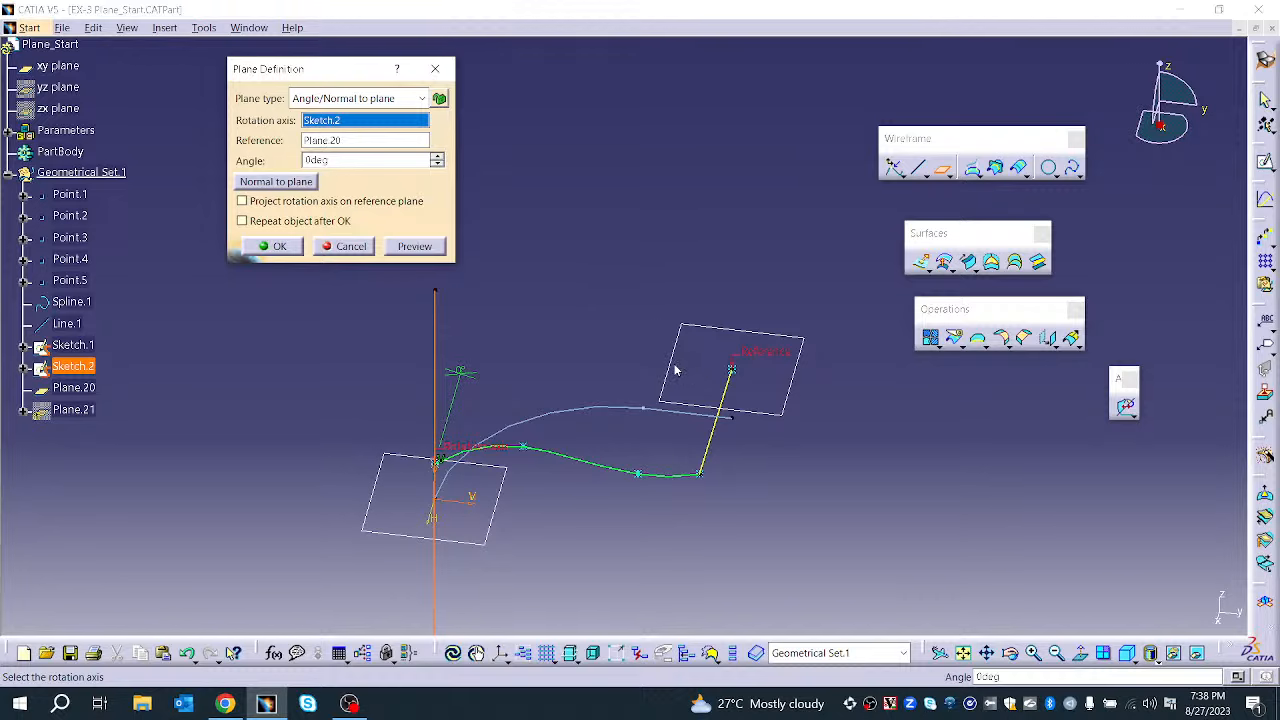
{"action": "left_click", "coordinate": [348, 143]}
{"action": "right_click", "coordinate": [348, 143]}
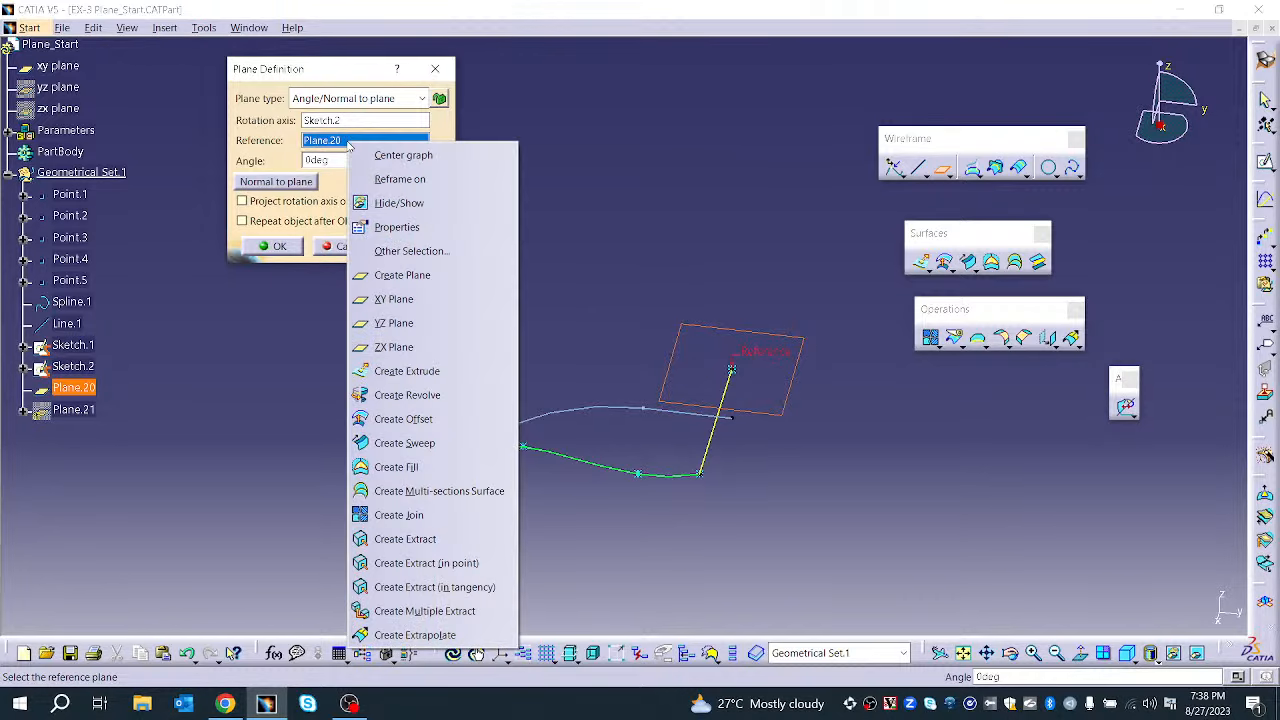
{"action": "left_click", "coordinate": [294, 168]}
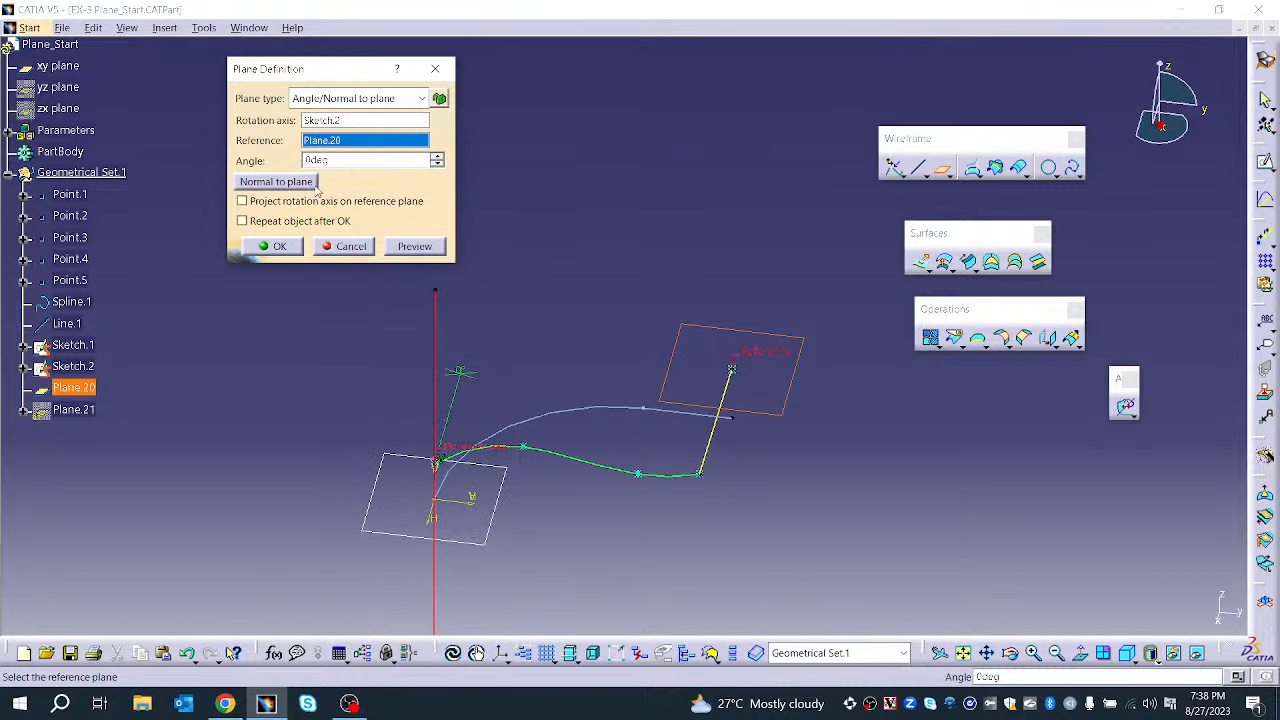
{"action": "left_click", "coordinate": [312, 184]}
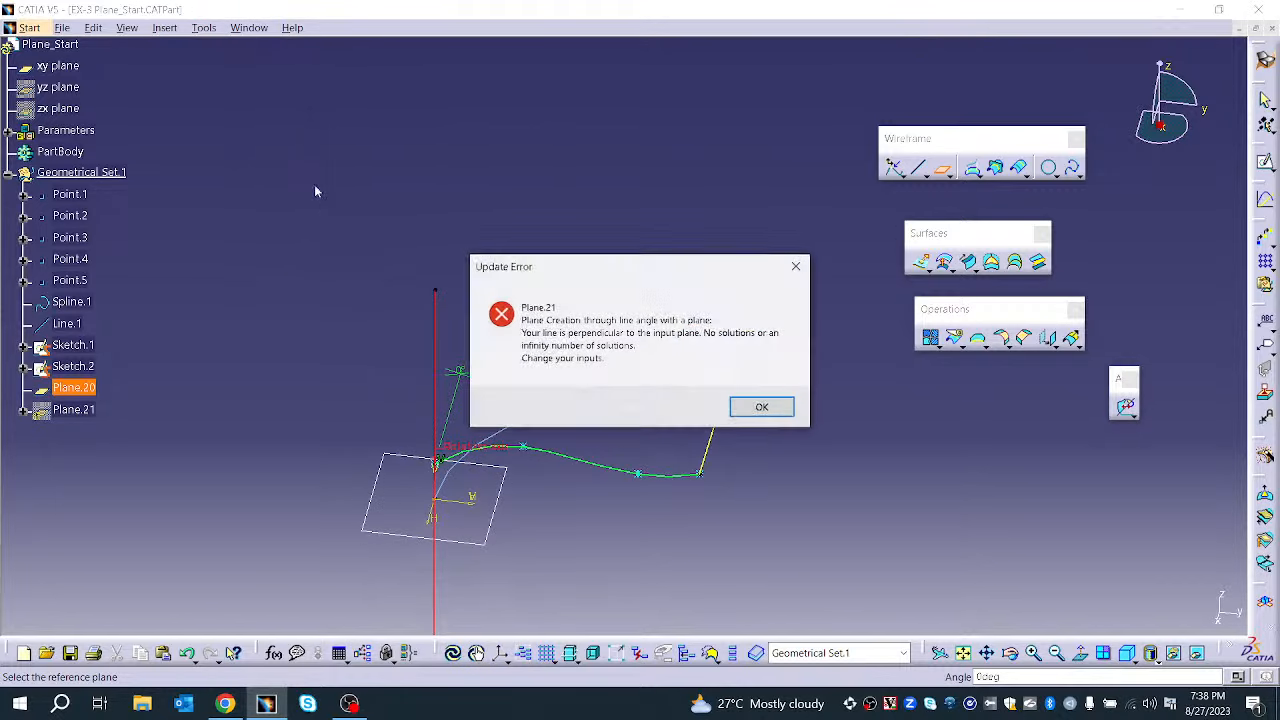
{"action": "left_click", "coordinate": [775, 411]}
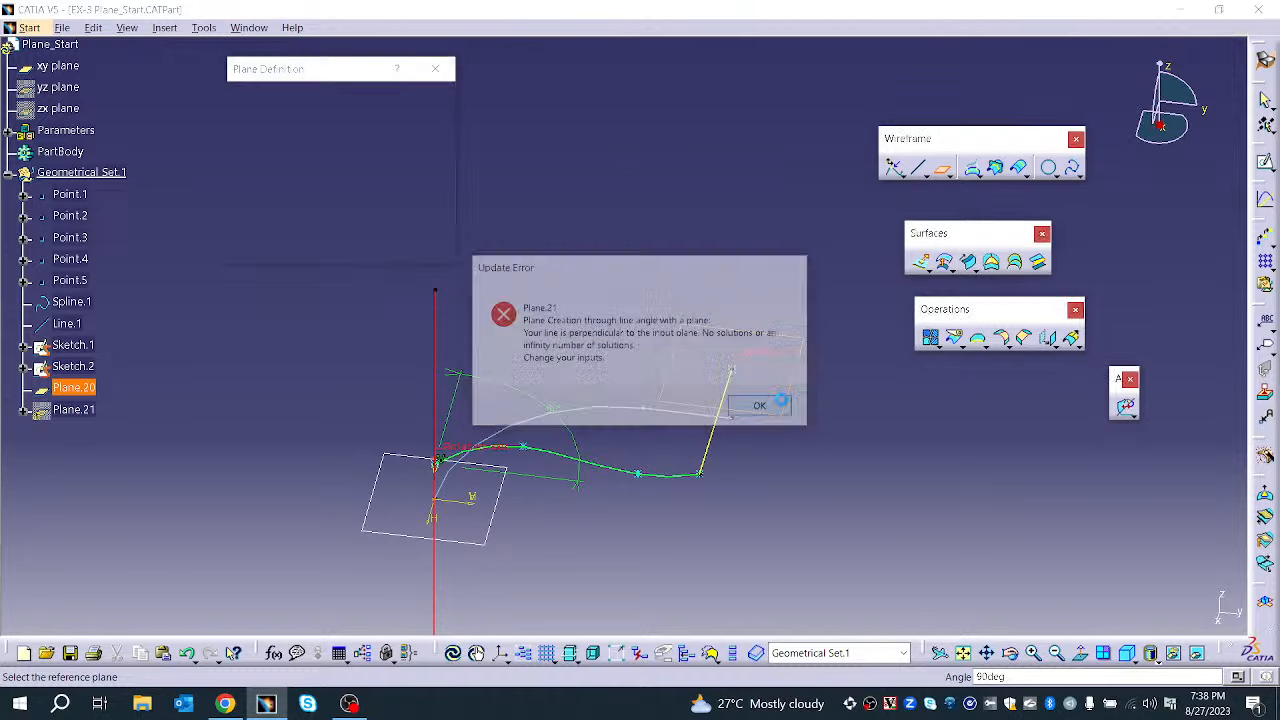
{"action": "left_click", "coordinate": [357, 250]}
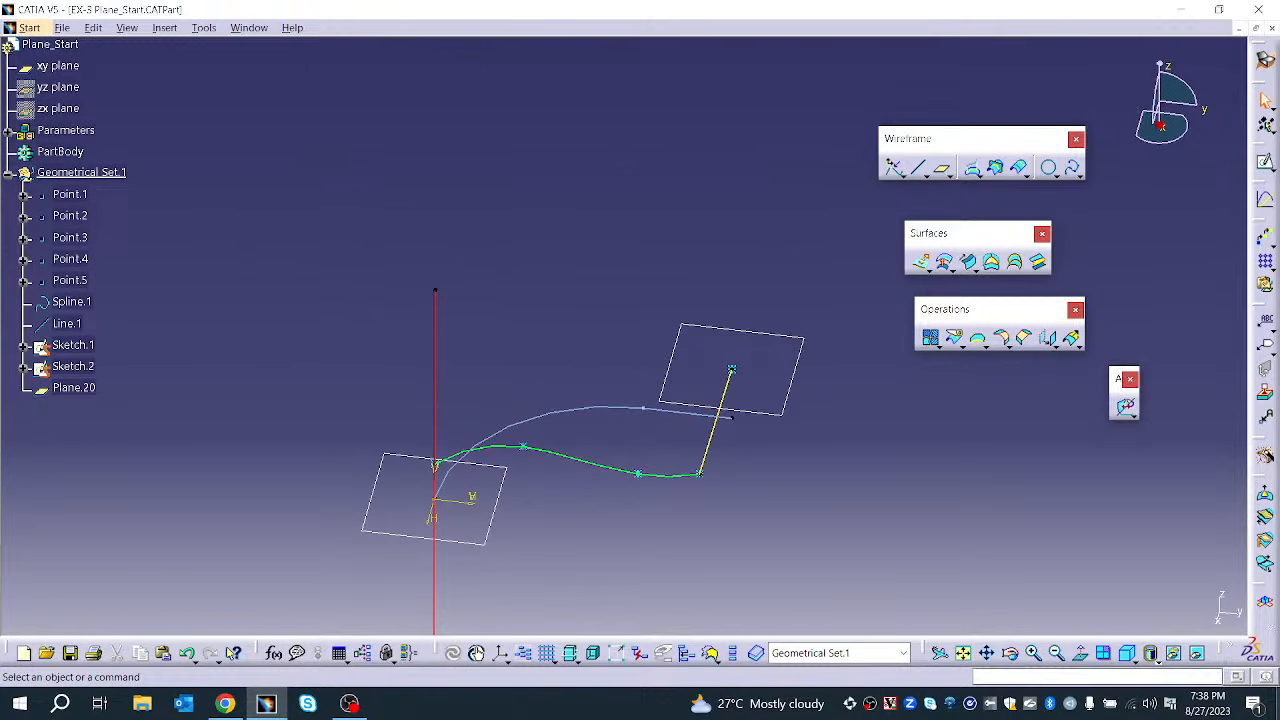
Try an Angle/Normal to plane definition with Plane.20 as the reference and Point.5 as the rotation axis
{"action": "left_click", "coordinate": [942, 167]}
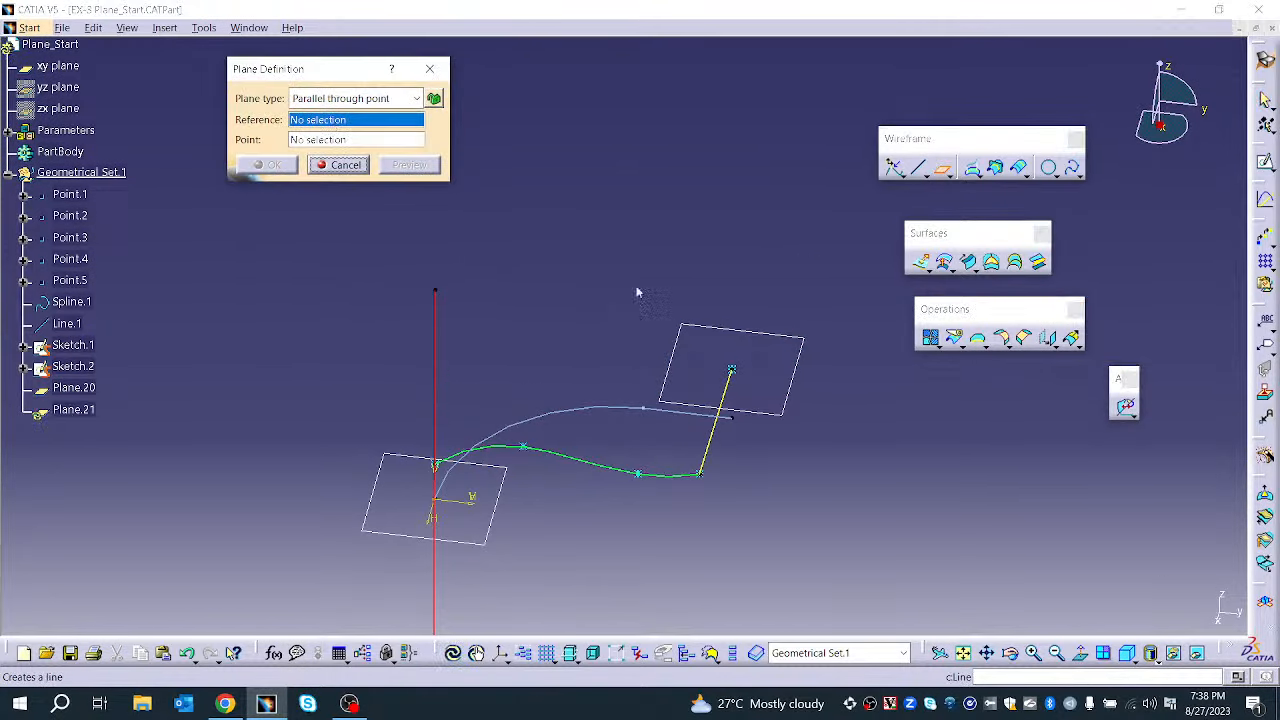
{"action": "left_click", "coordinate": [340, 98]}
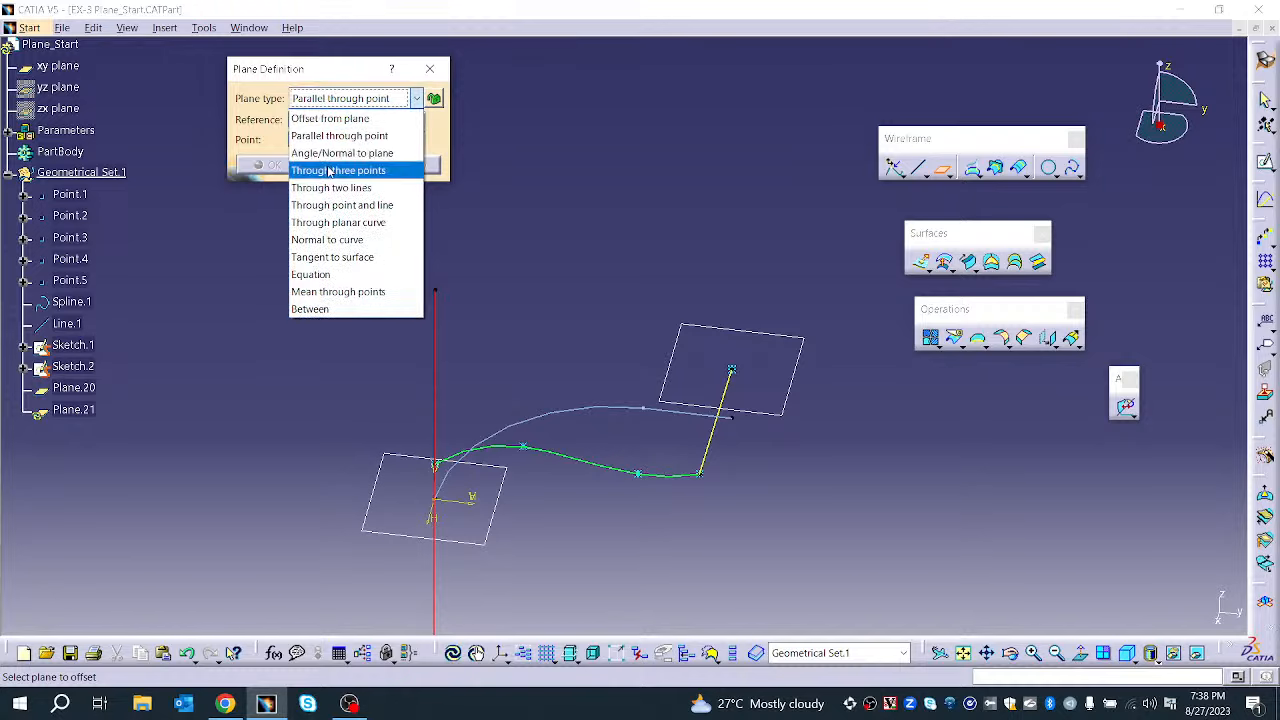
{"action": "left_click", "coordinate": [331, 154]}
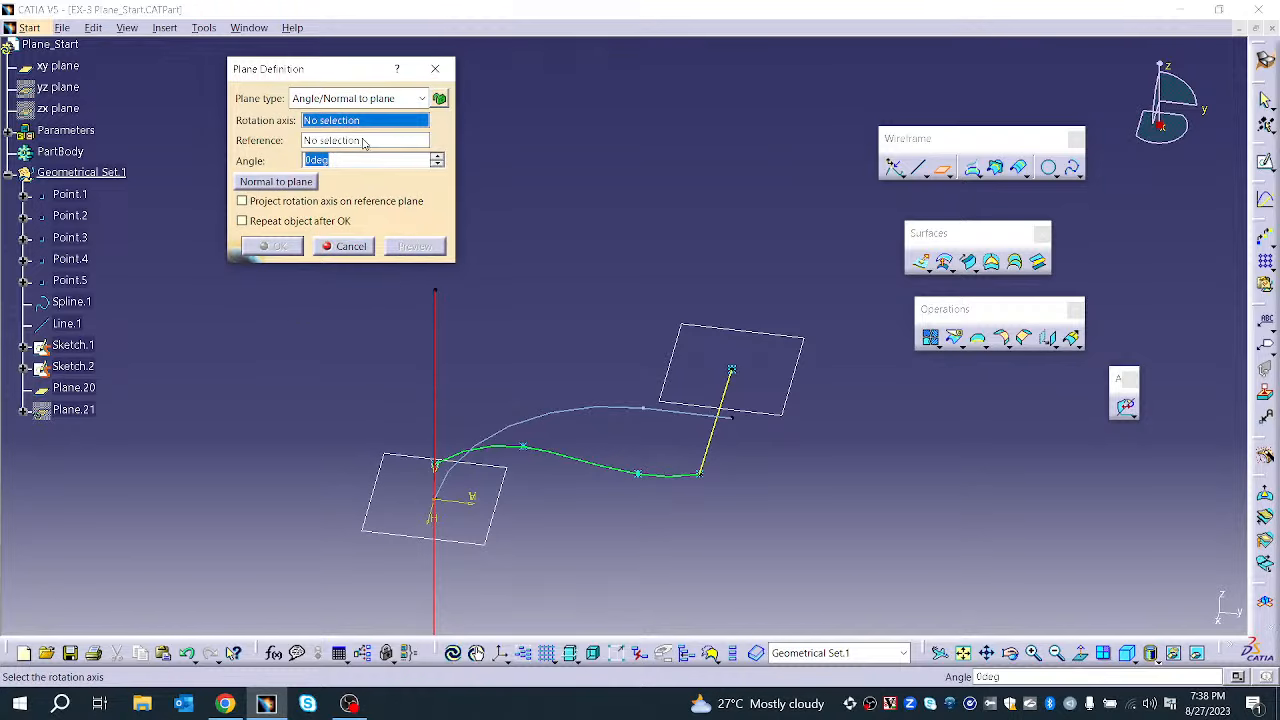
{"action": "left_click", "coordinate": [364, 140]}
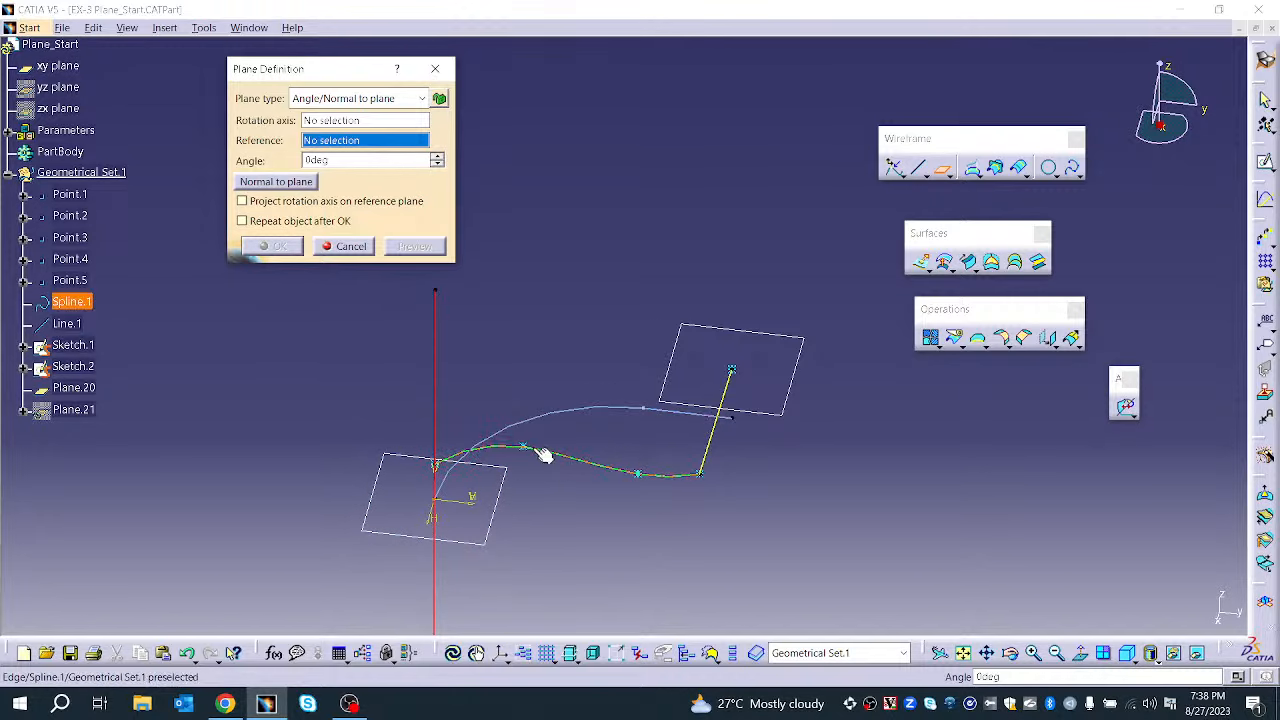
{"action": "left_click", "coordinate": [700, 408]}
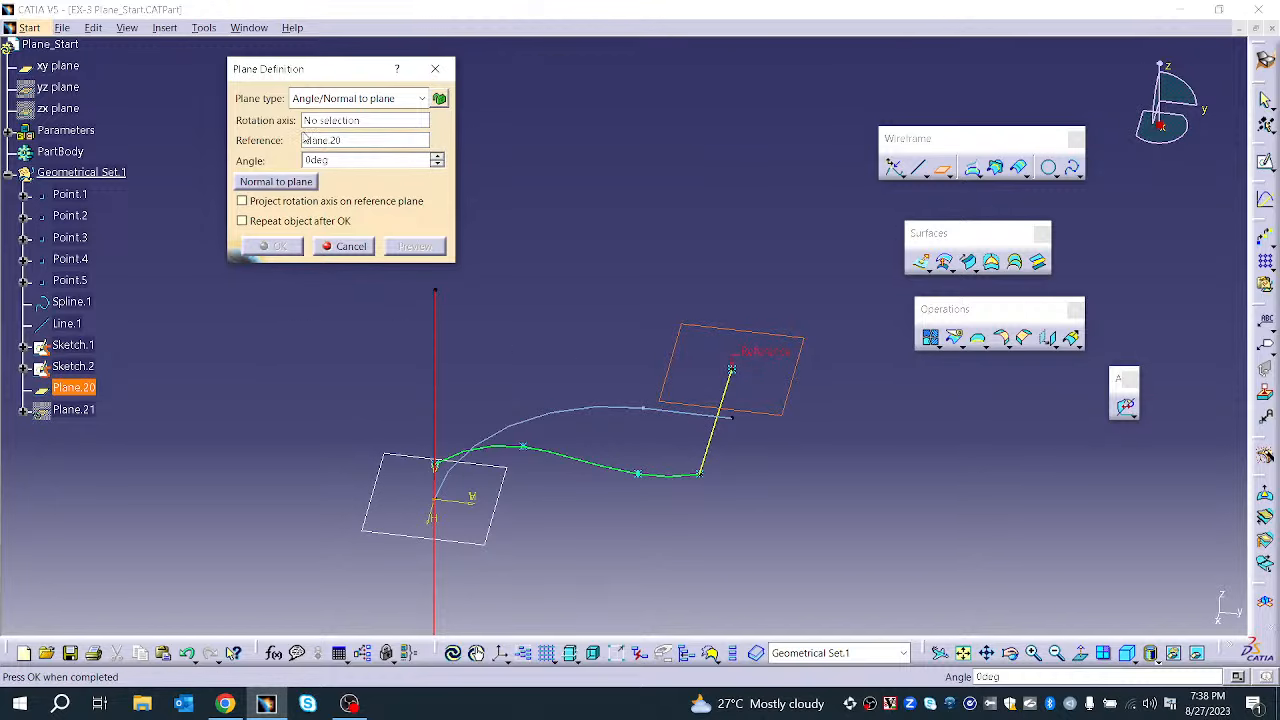
{"action": "left_click", "coordinate": [340, 121]}
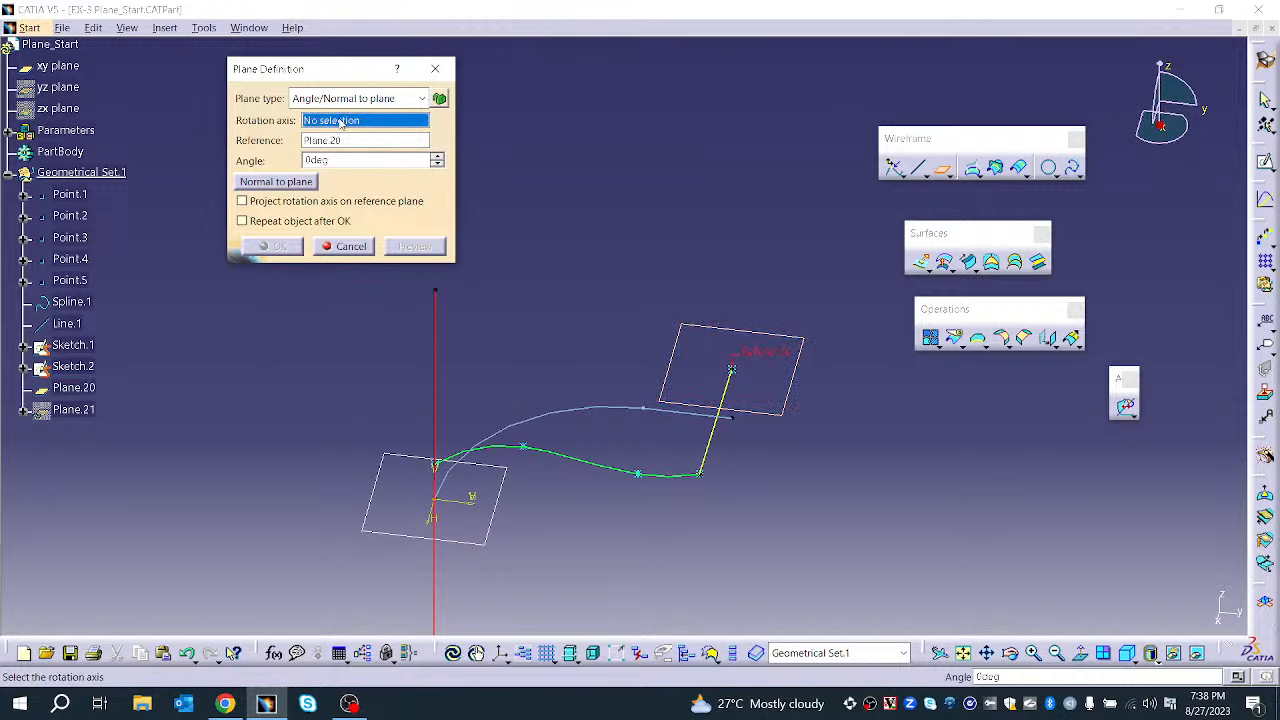
{"action": "left_click", "coordinate": [735, 372]}
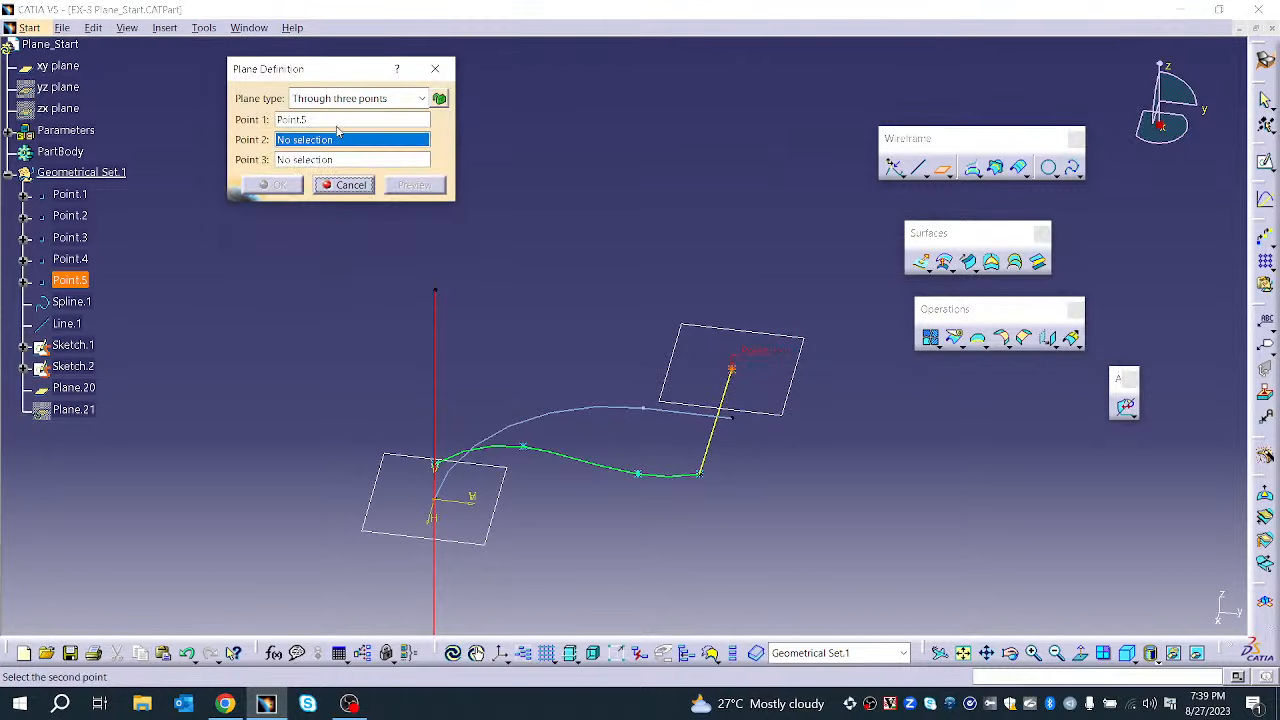
{"action": "left_click", "coordinate": [338, 120]}
Try an Angle/Normal to plane definition with Line.1 as rotation axis and Plane.20 as reference, and abandon it
{"action": "left_click", "coordinate": [362, 98]}
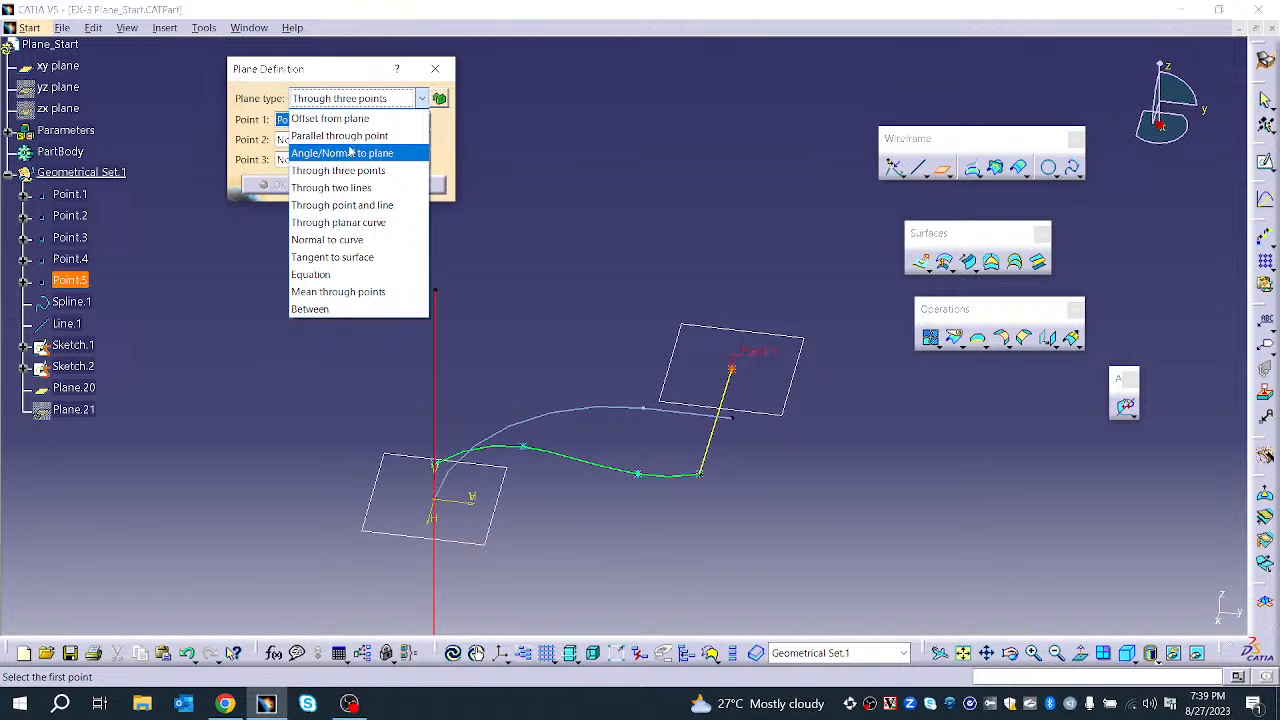
{"action": "left_click", "coordinate": [345, 152]}
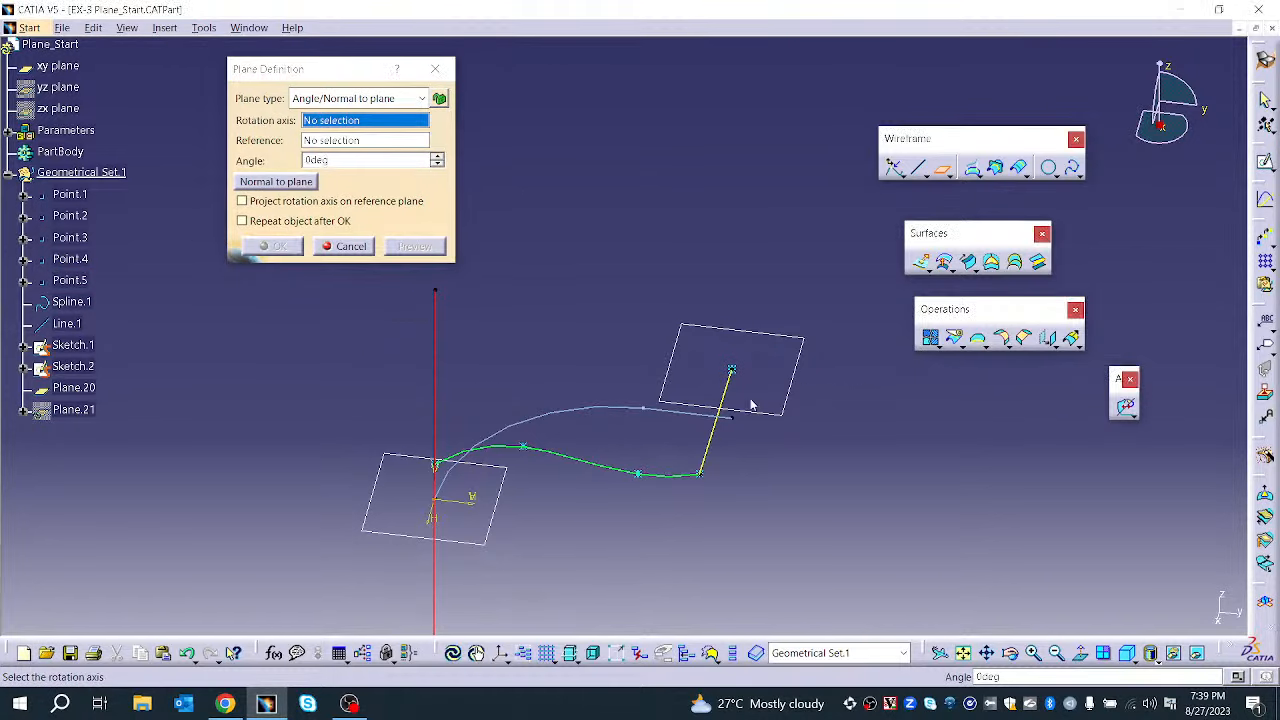
{"action": "middle_click_drag", "start_coordinate": [725, 428], "coordinate": [647, 472]}
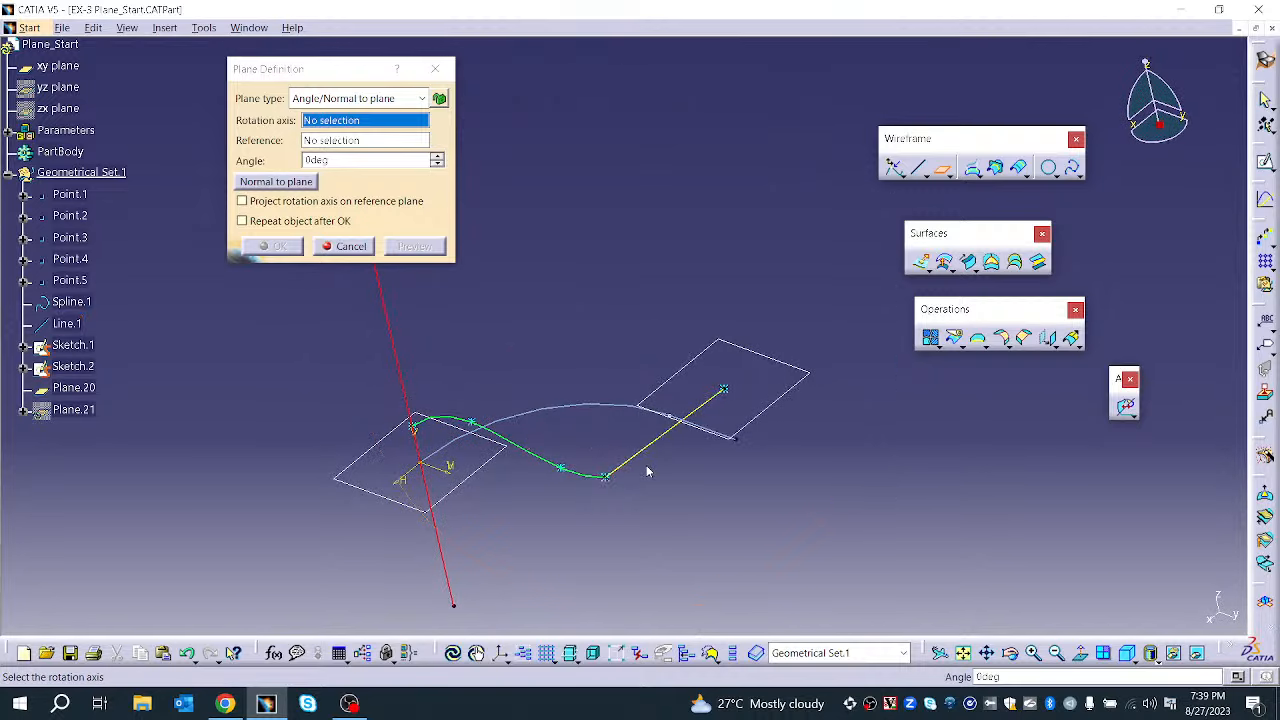
{"action": "left_click", "coordinate": [665, 444]}
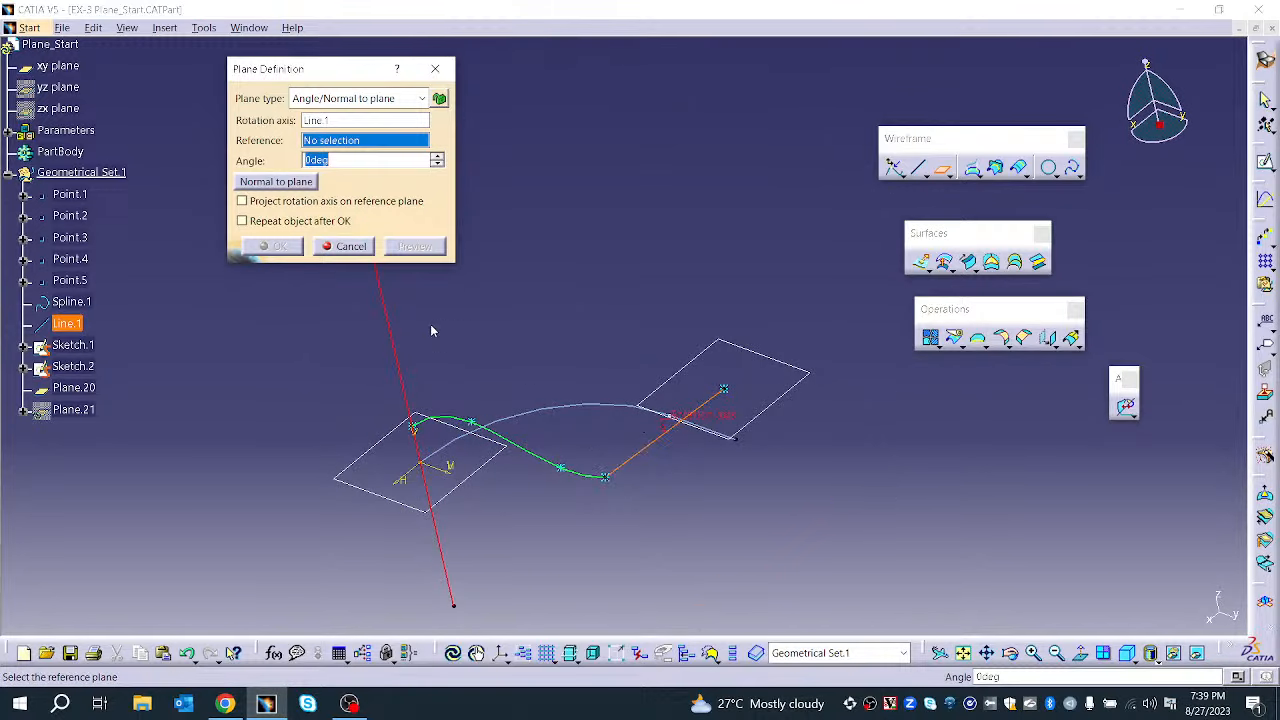
{"action": "left_click", "coordinate": [355, 140]}
{"action": "left_click", "coordinate": [703, 347]}
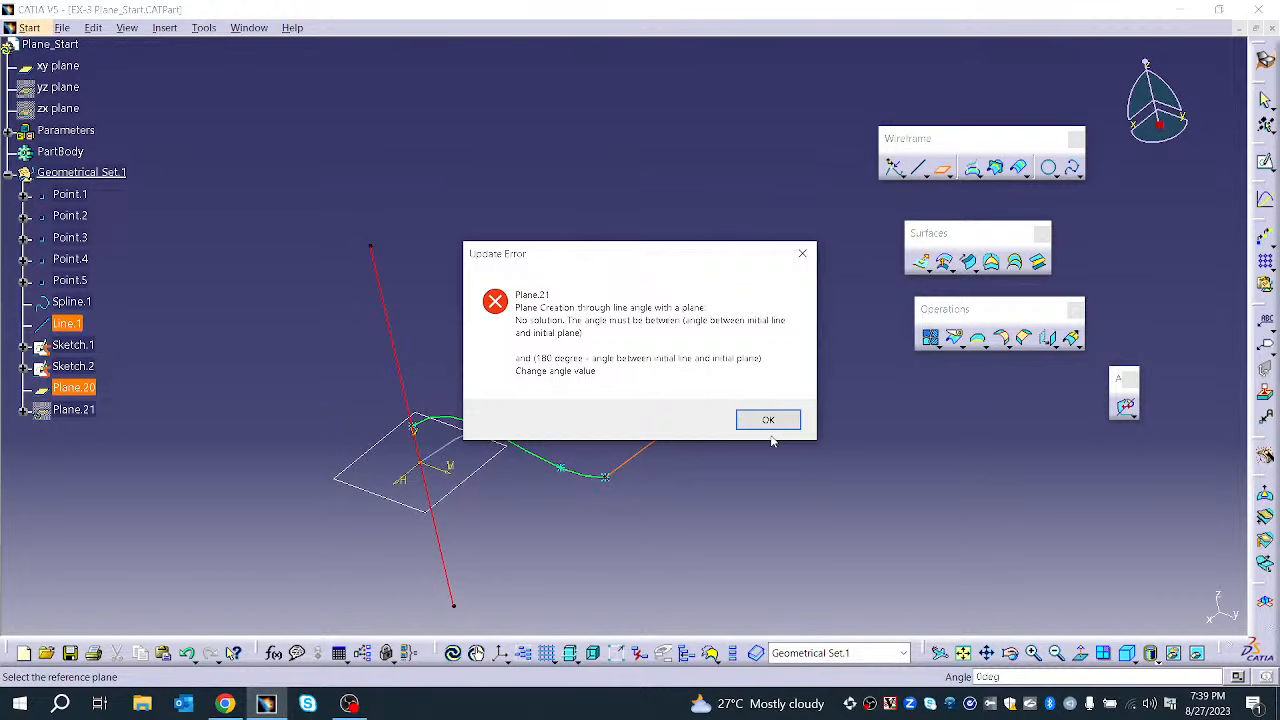
{"action": "left_click", "coordinate": [768, 421]}
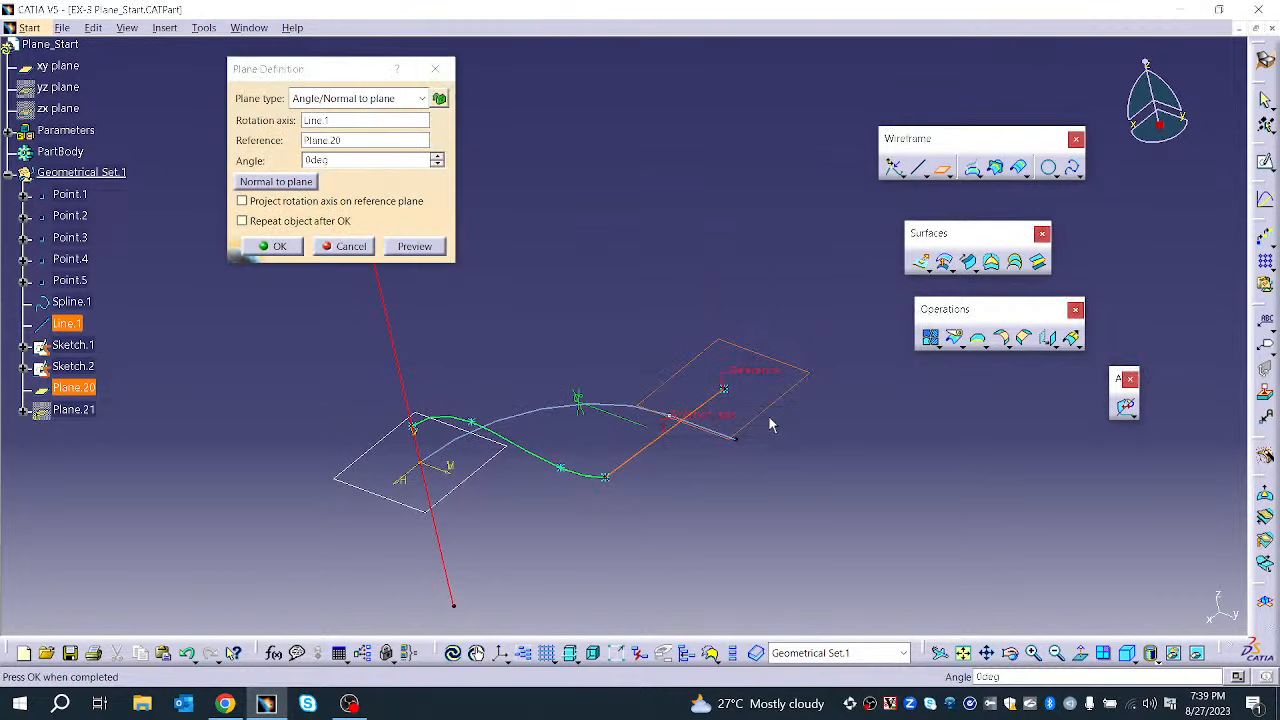
{"action": "left_click", "coordinate": [350, 246]}
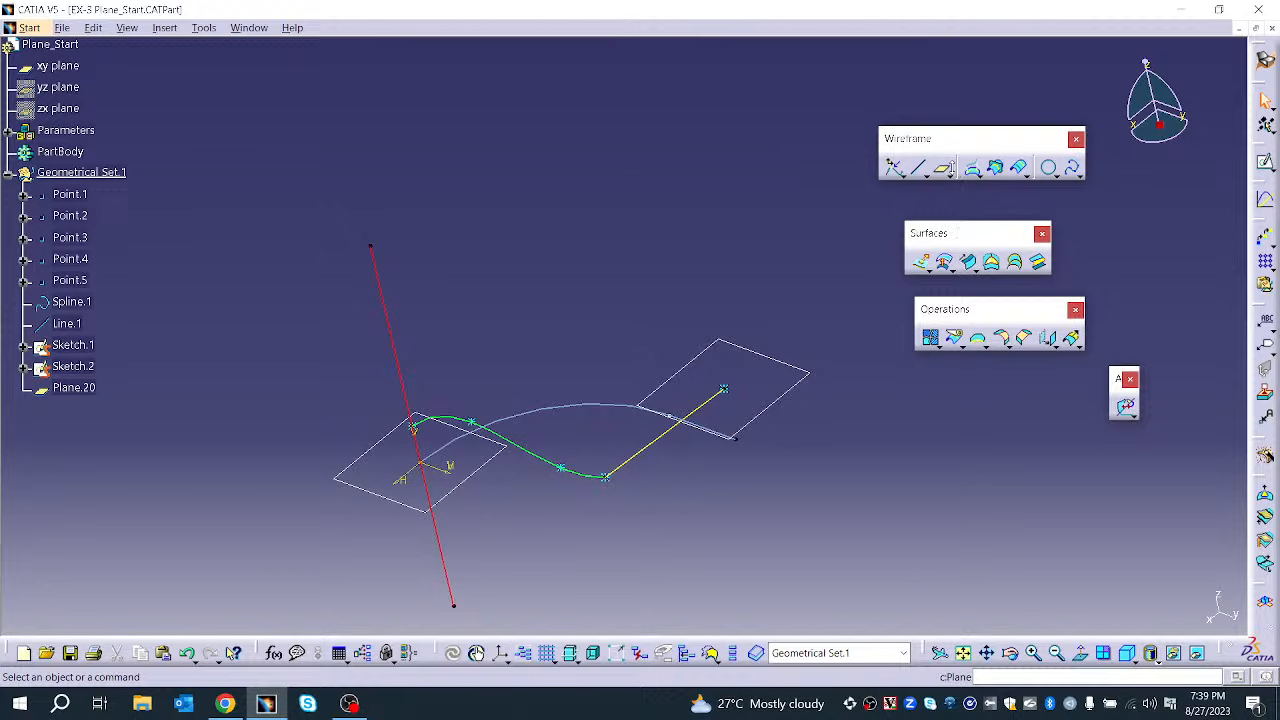
Define an Angle/Normal to plane plane with Sketch.2 as rotation axis, the xy plane as reference and an angle of 8°
{"action": "left_click", "coordinate": [942, 168]}
{"action": "left_click", "coordinate": [350, 98]}
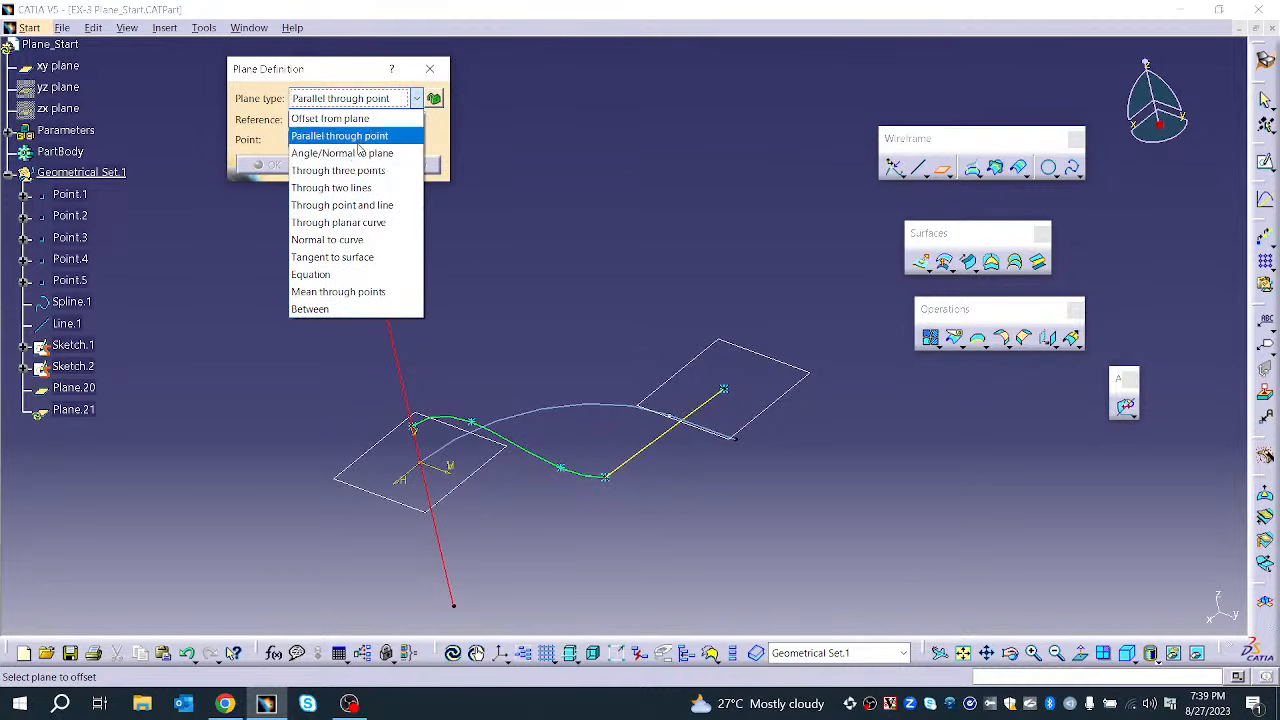
{"action": "left_click", "coordinate": [352, 155]}
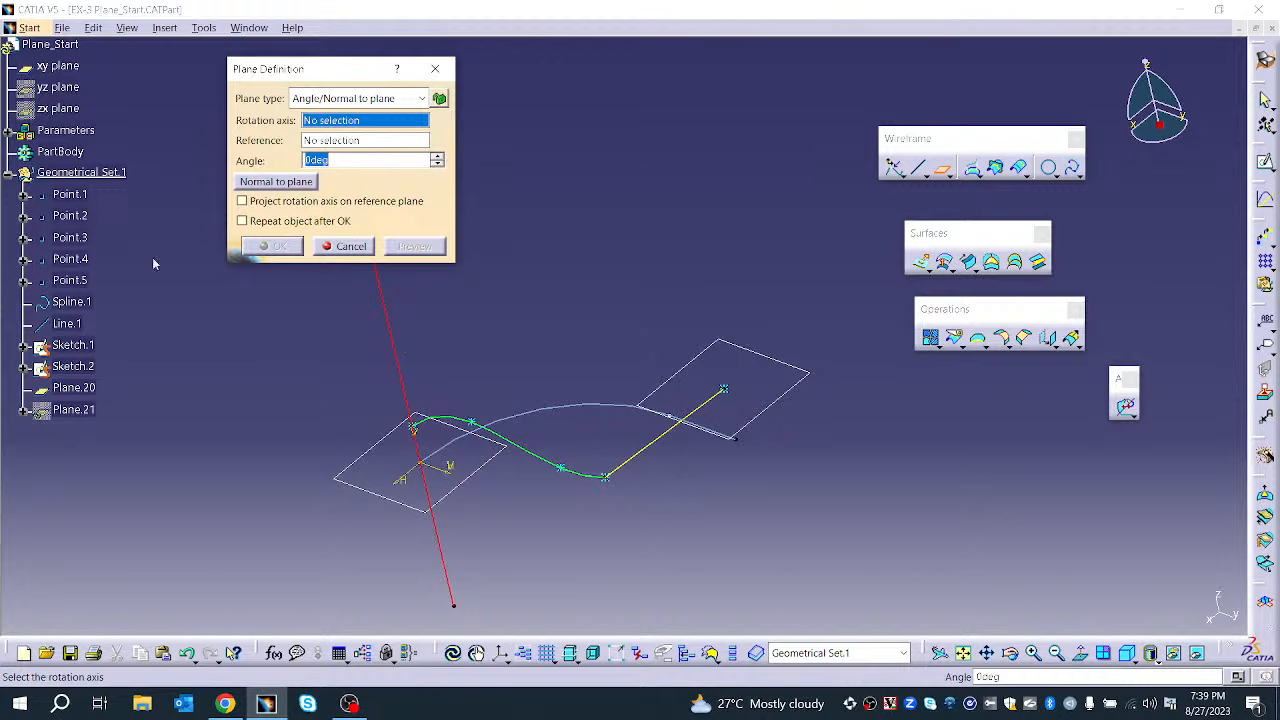
{"action": "scroll", "coordinate": [130, 230], "scroll_direction": "up", "scroll_amount": 2}
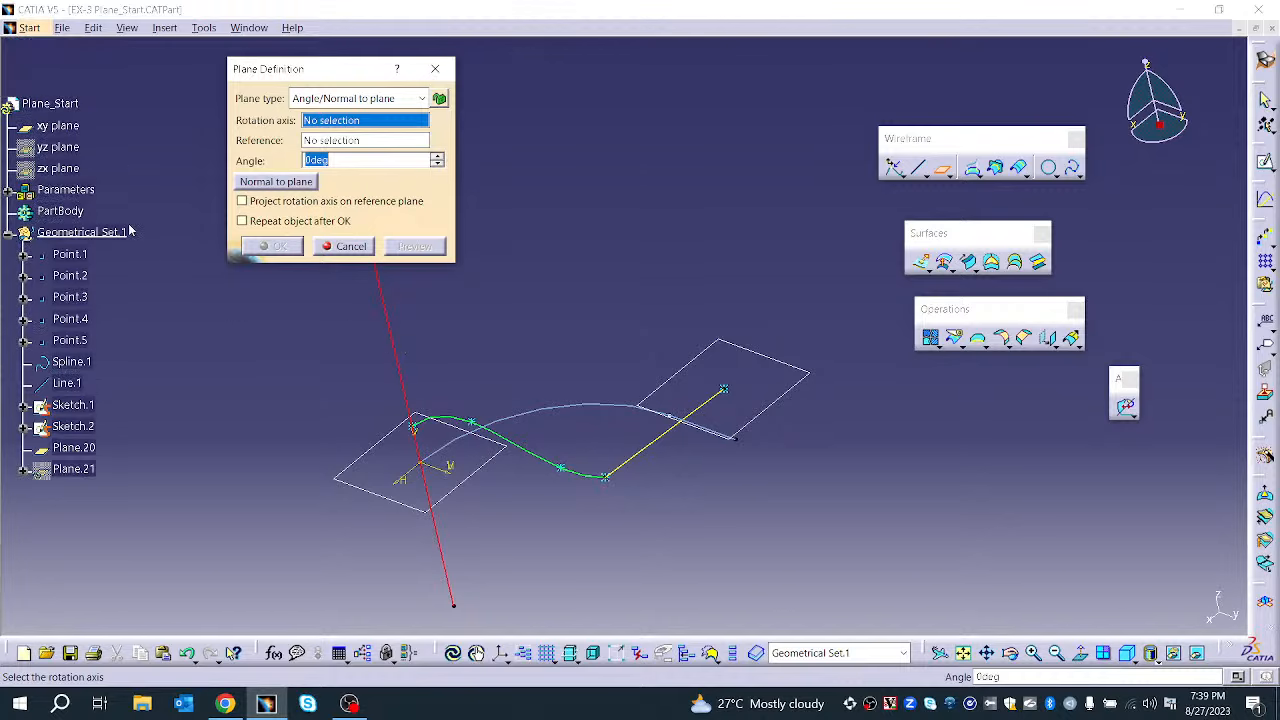
{"action": "left_click", "coordinate": [390, 326]}
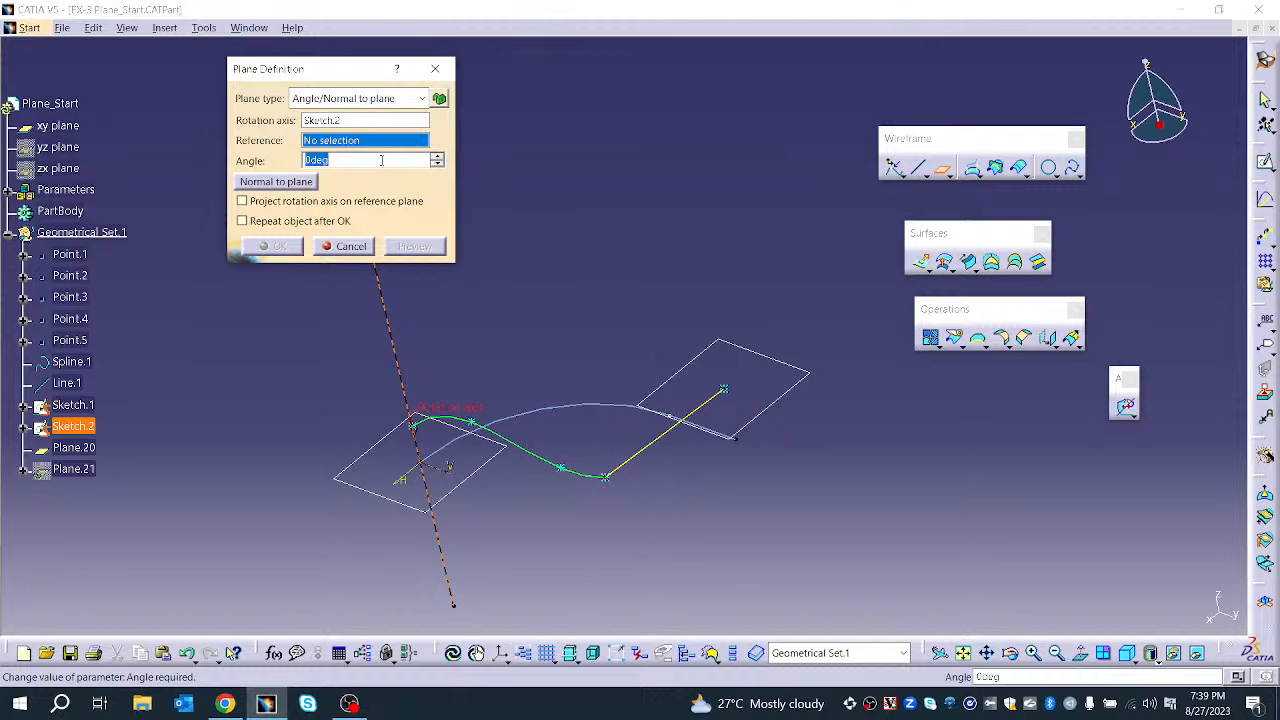
{"action": "left_click", "coordinate": [439, 156]}
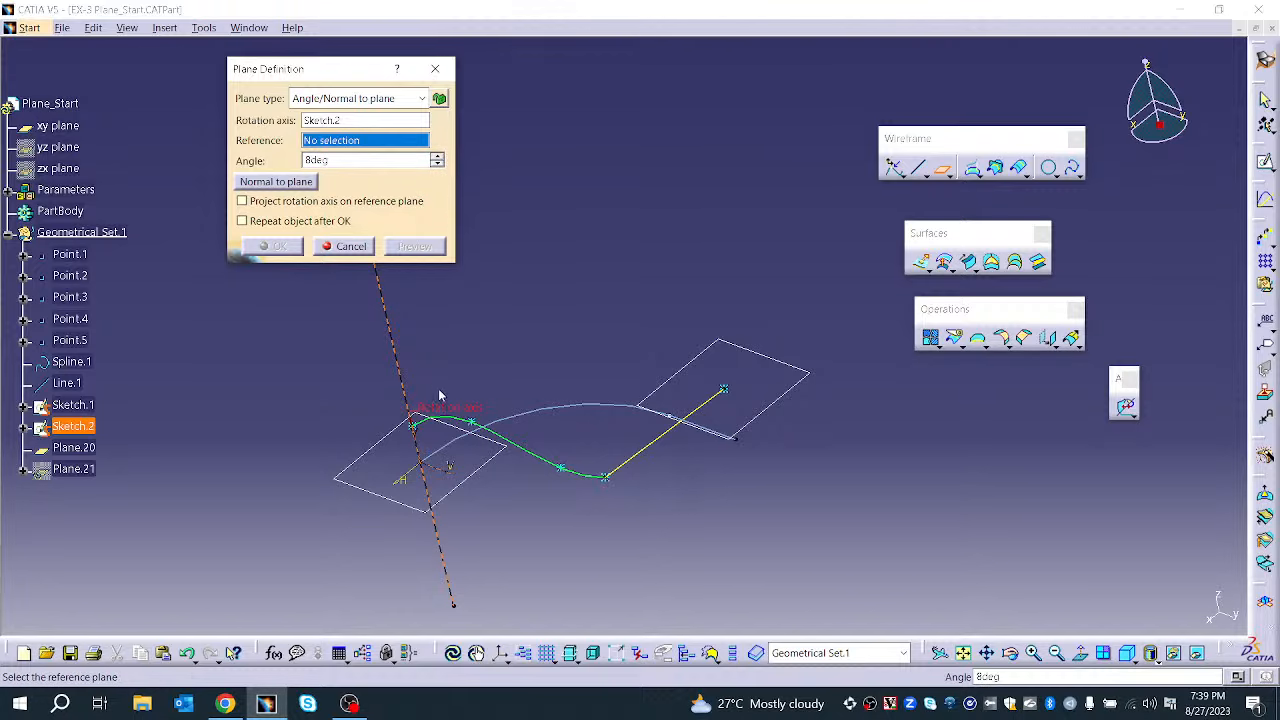
{"action": "left_click", "coordinate": [482, 470]}
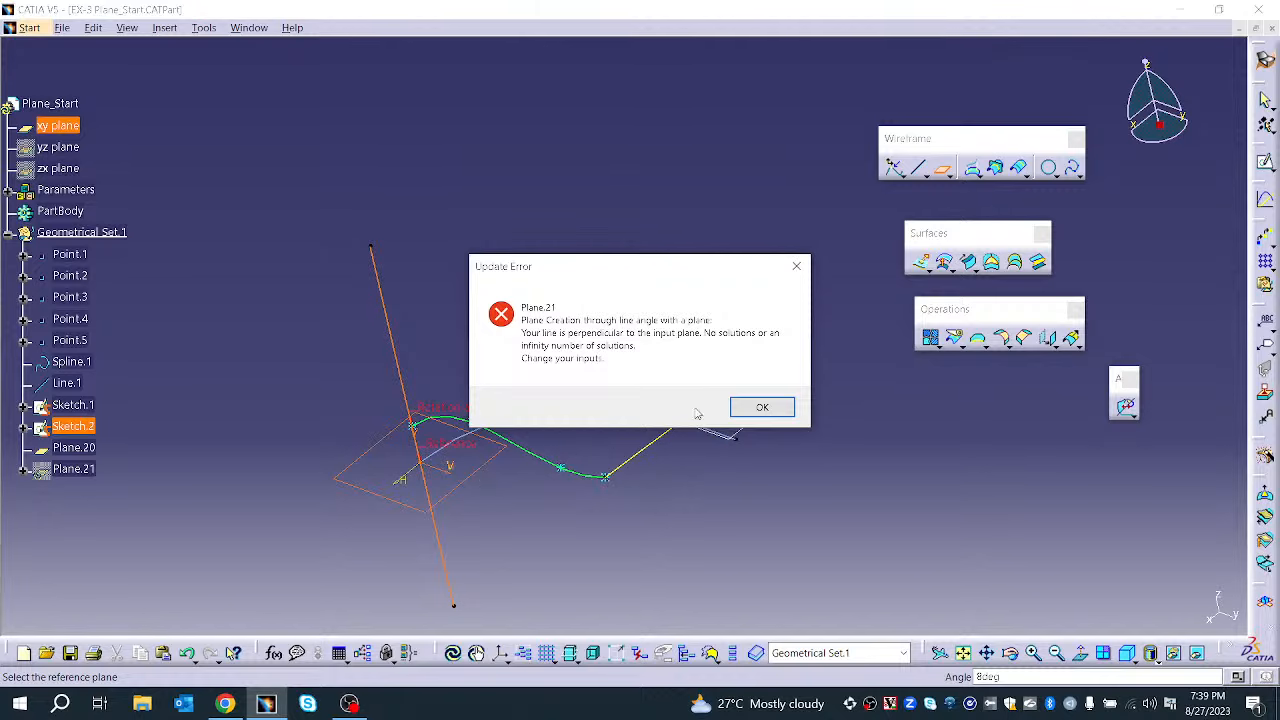
{"action": "left_click", "coordinate": [762, 407]}
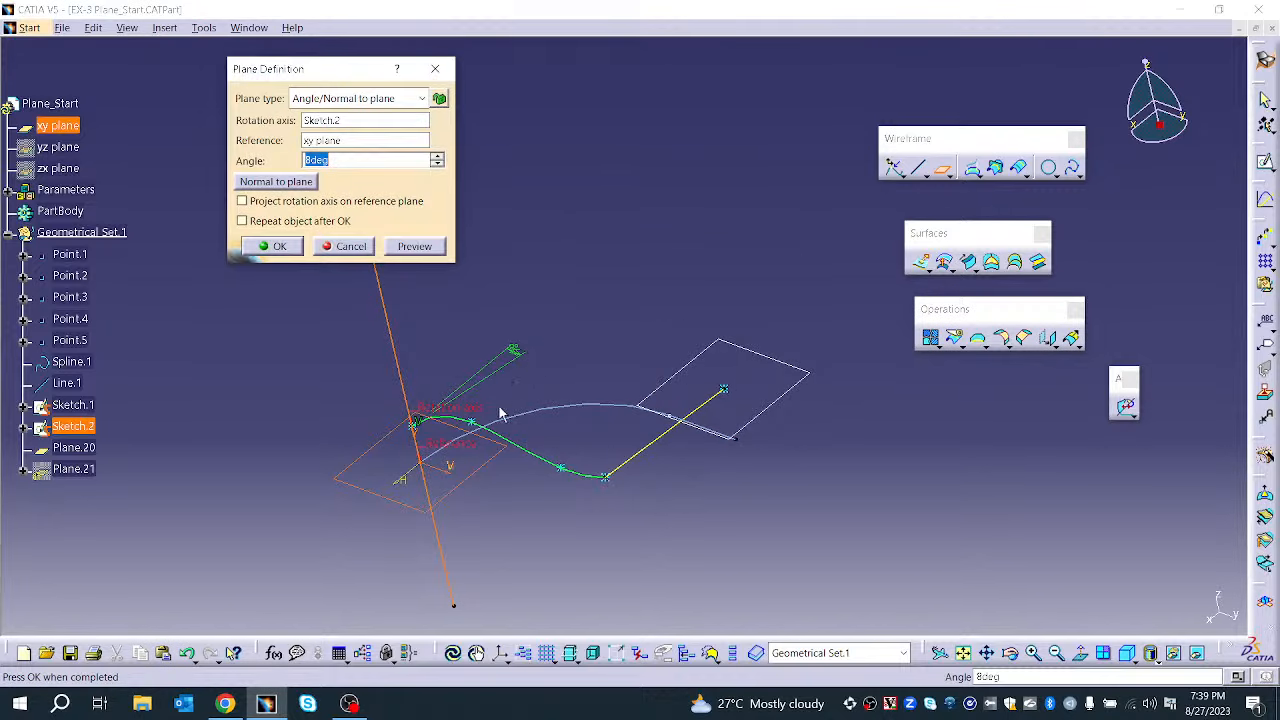
Replace the rotation axis with the X Axis, set the plane's angle to 27° and preview it
{"action": "right_click", "coordinate": [342, 122]}
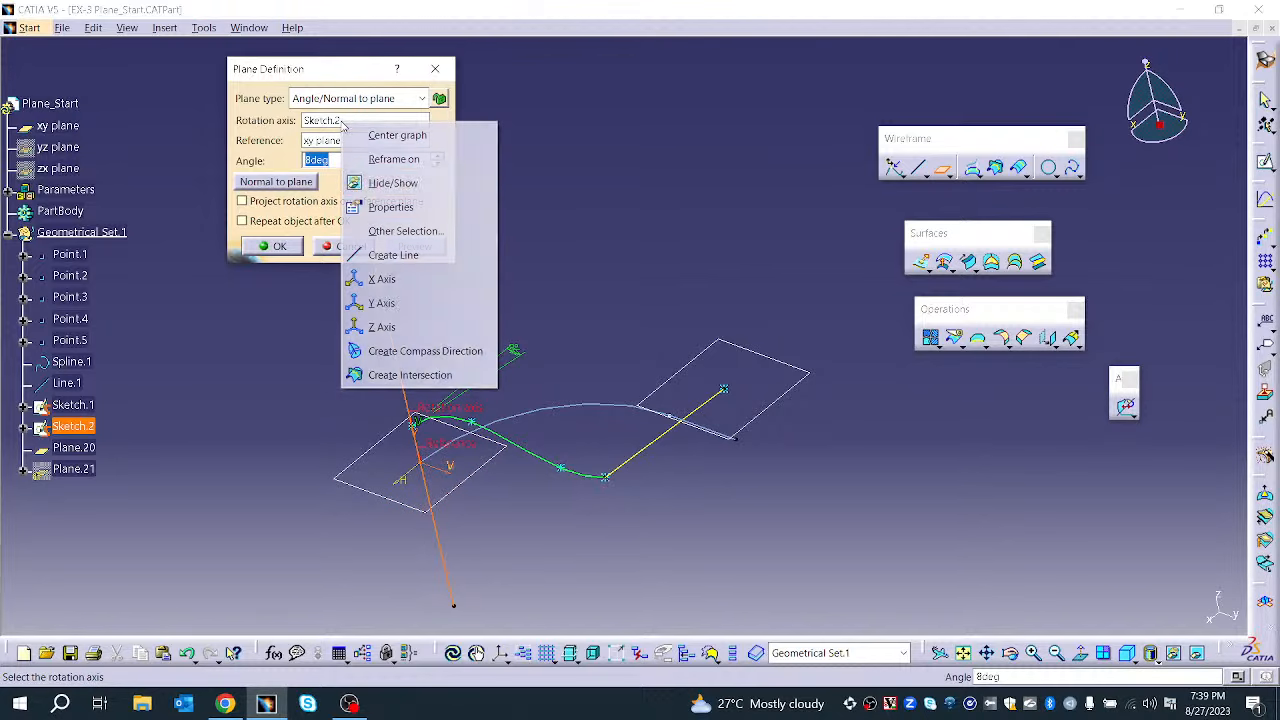
{"action": "left_click", "coordinate": [401, 279]}
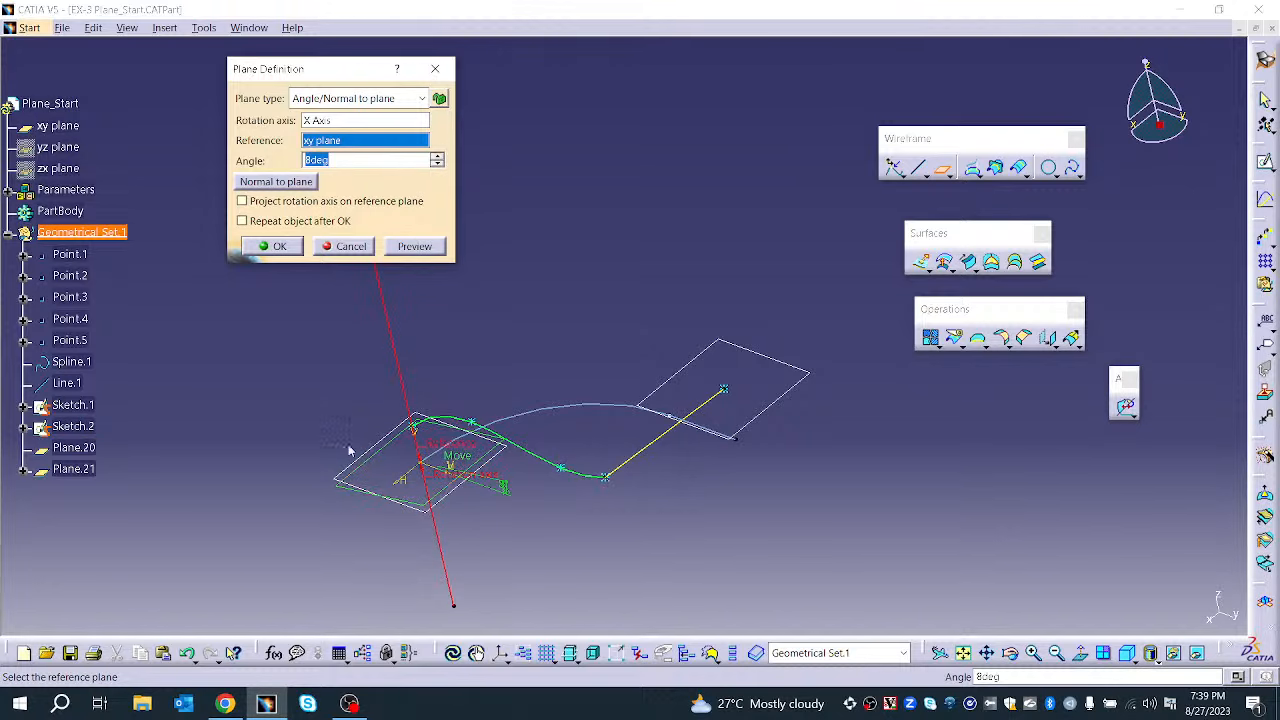
{"action": "middle_click_drag", "start_coordinate": [404, 543], "coordinate": [712, 170]}
{"action": "middle_click_drag", "start_coordinate": [531, 377], "coordinate": [605, 313]}
{"action": "scroll", "coordinate": [600, 316], "scroll_direction": "down", "scroll_amount": 1}
{"action": "middle_click_drag", "start_coordinate": [539, 441], "coordinate": [803, 400]}
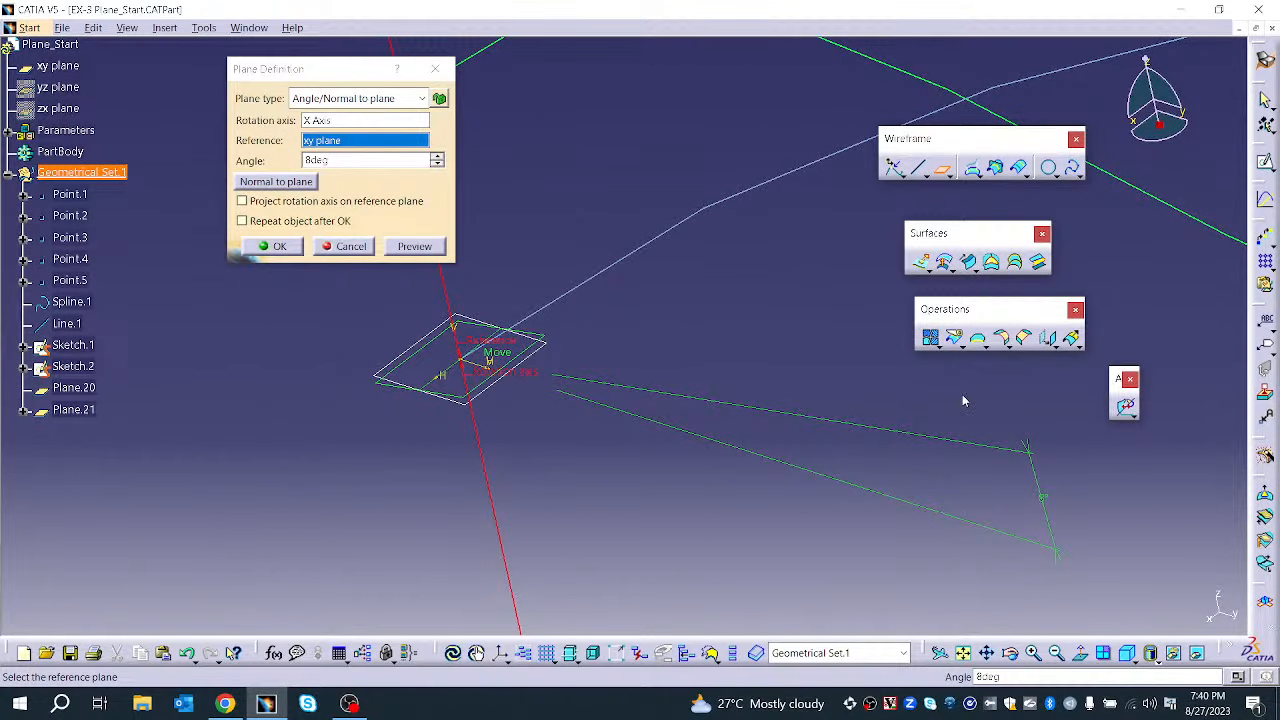
{"action": "left_click", "coordinate": [438, 157]}
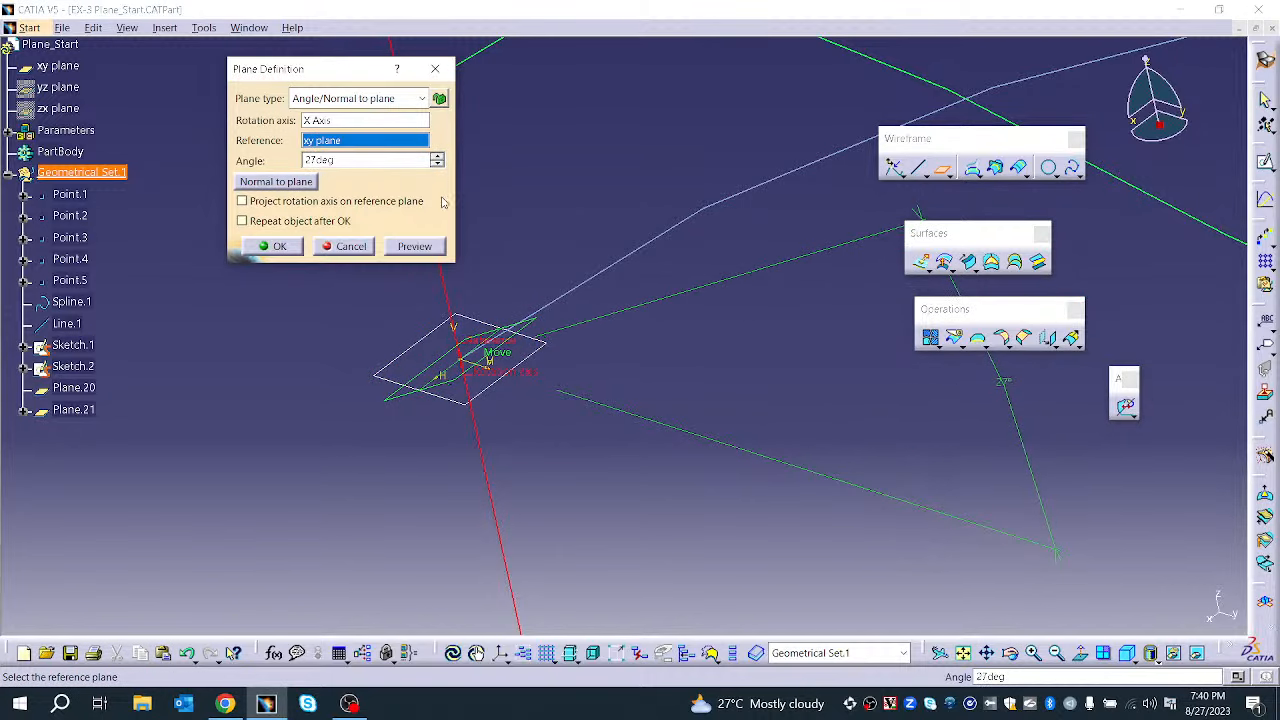
{"action": "left_click", "coordinate": [423, 253]}
Make the plane normal to the xy plane, project the rotation axis on the reference plane, and create it
{"action": "left_click", "coordinate": [297, 183]}
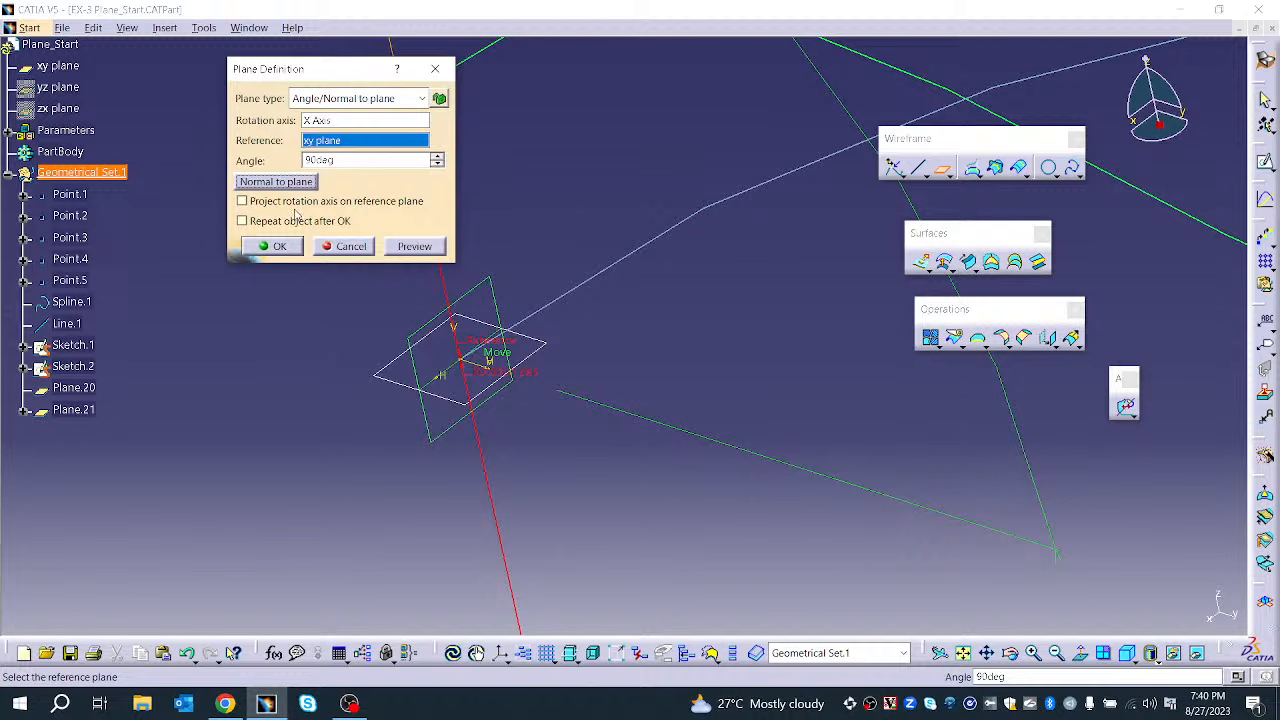
{"action": "left_click", "coordinate": [365, 206]}
{"action": "left_click", "coordinate": [427, 252]}
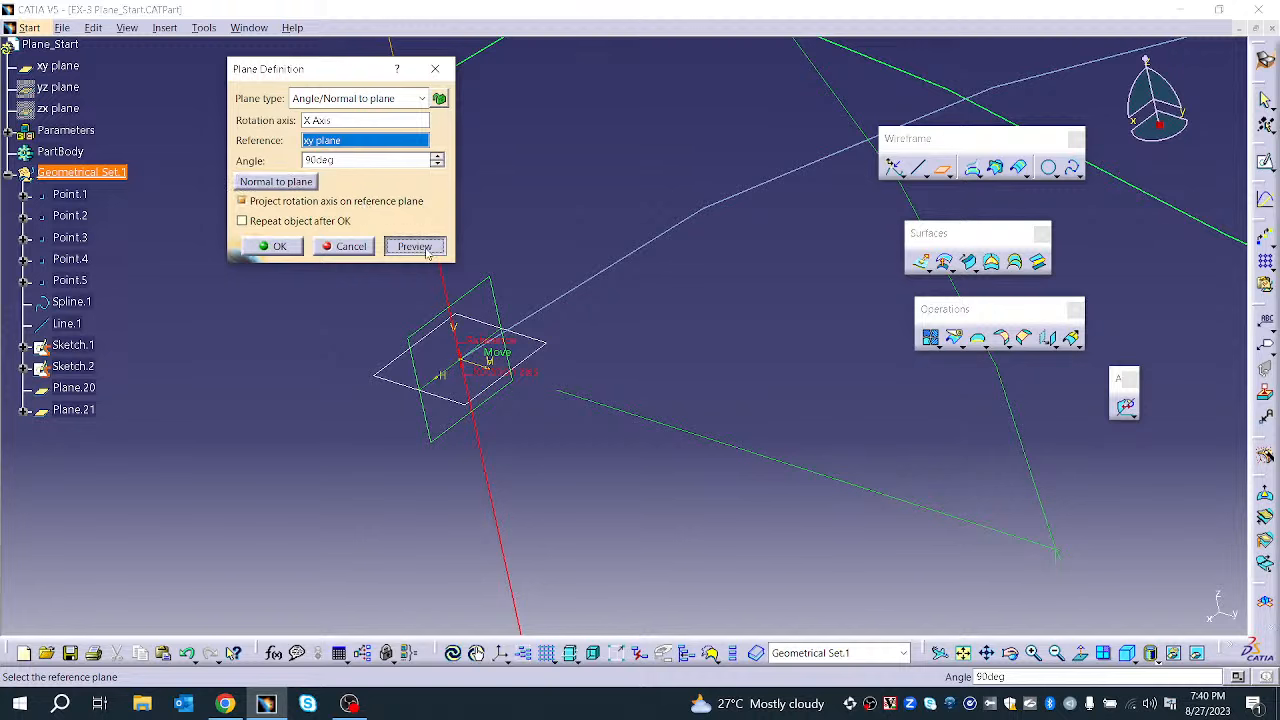
{"action": "middle_click_drag", "start_coordinate": [586, 462], "coordinate": [663, 495], "text": "ctrl"}
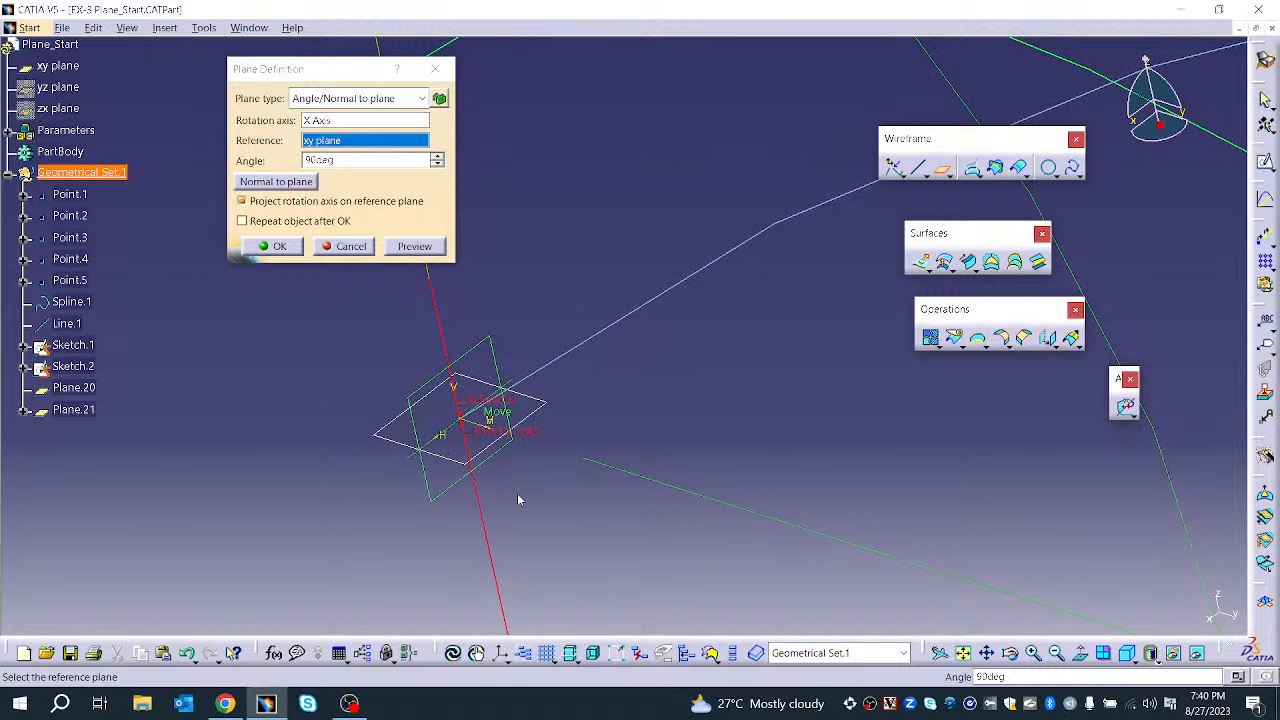
{"action": "middle_click_drag", "start_coordinate": [464, 460], "coordinate": [612, 464]}
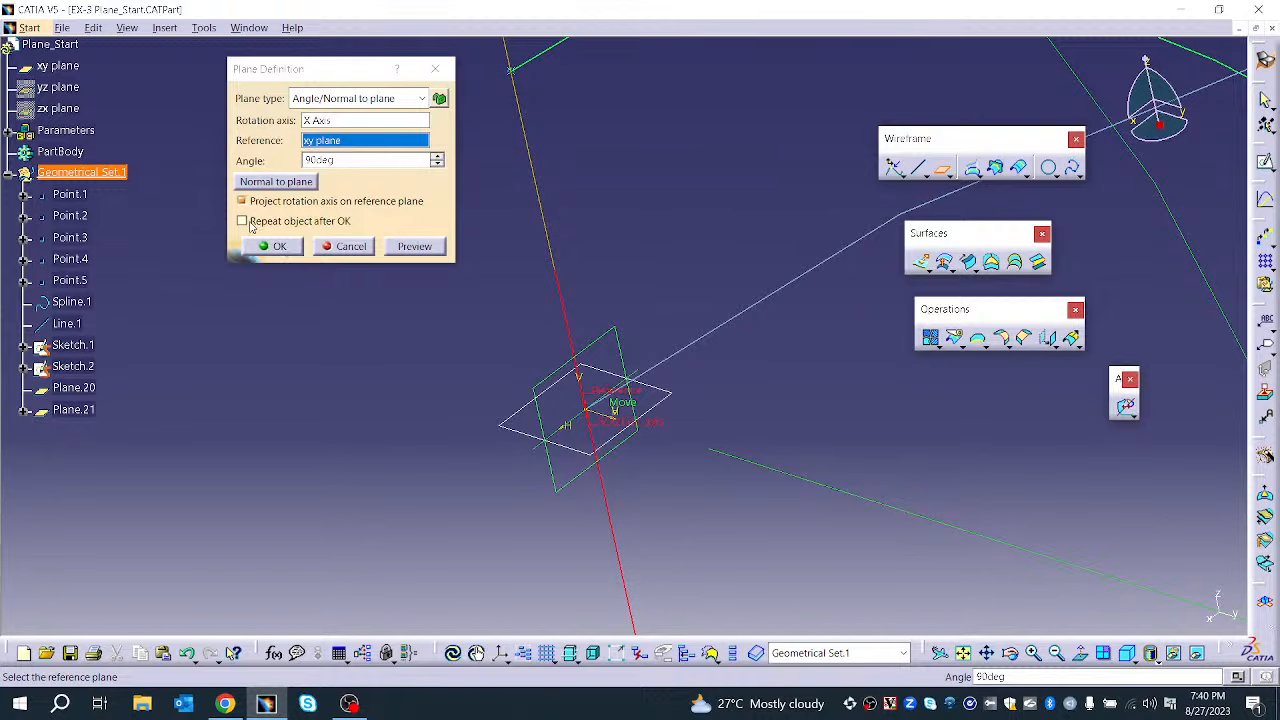
{"action": "left_click", "coordinate": [281, 246]}
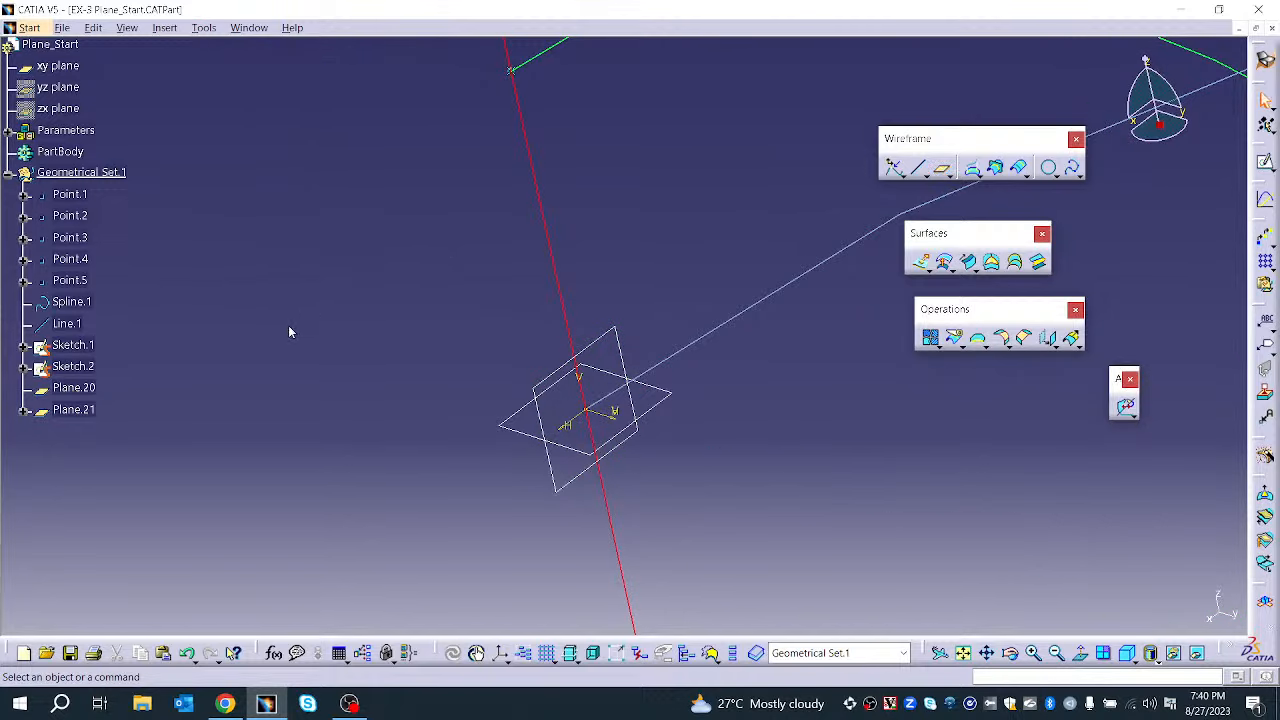
Create a Through three points plane using Point.2, Point.3 and Point.4 on the spline
{"action": "middle_click_drag", "start_coordinate": [435, 276], "coordinate": [299, 434]}
{"action": "middle_click_drag", "start_coordinate": [531, 200], "coordinate": [585, 325], "text": "ctrl"}
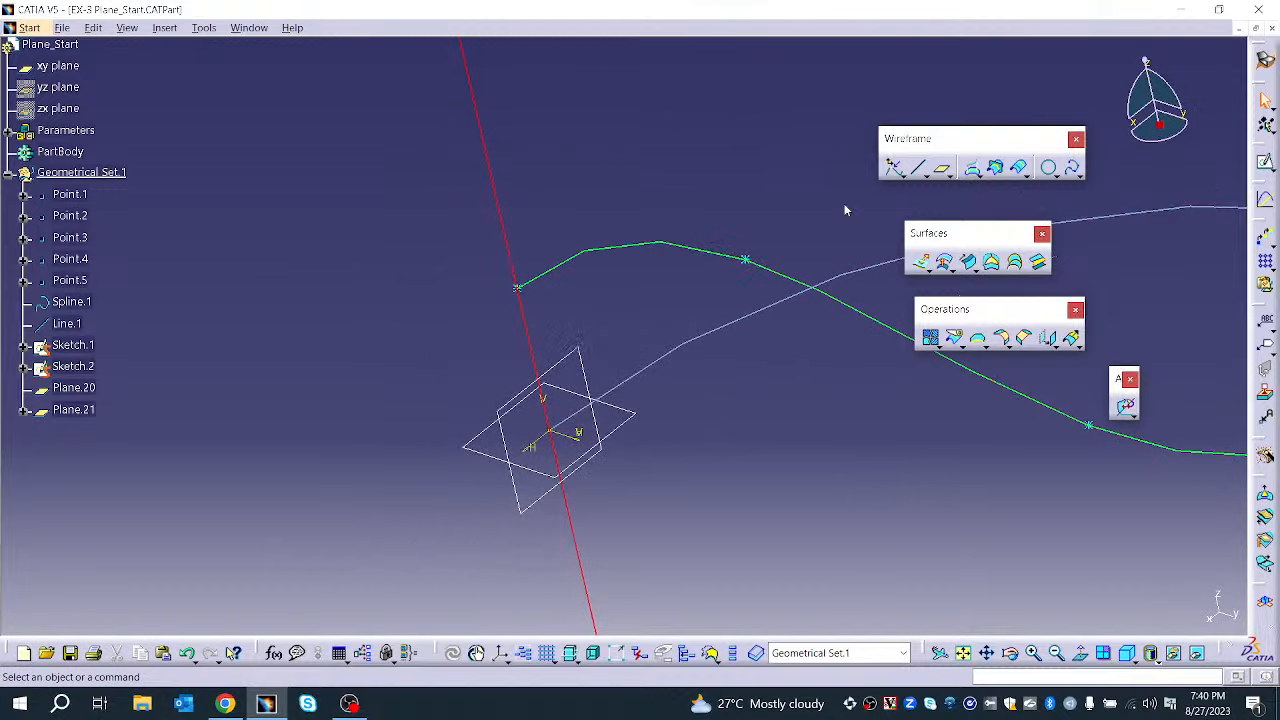
{"action": "left_click", "coordinate": [942, 168]}
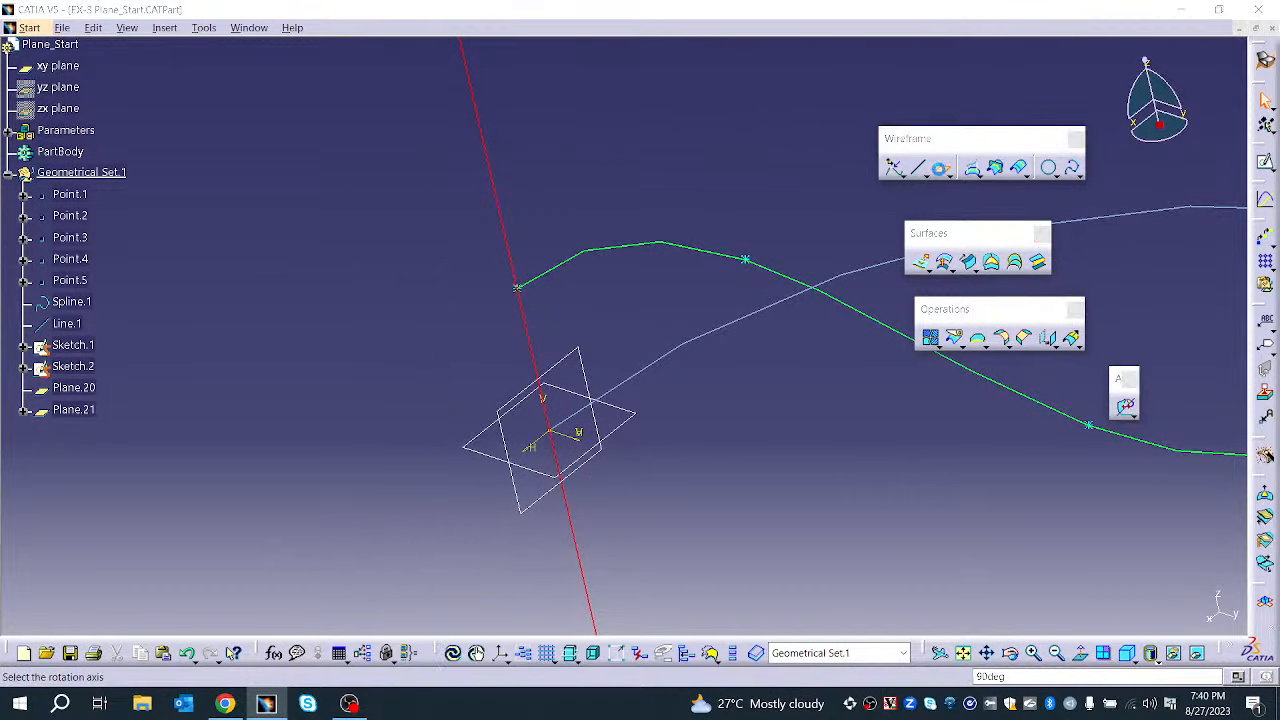
{"action": "left_click", "coordinate": [367, 98]}
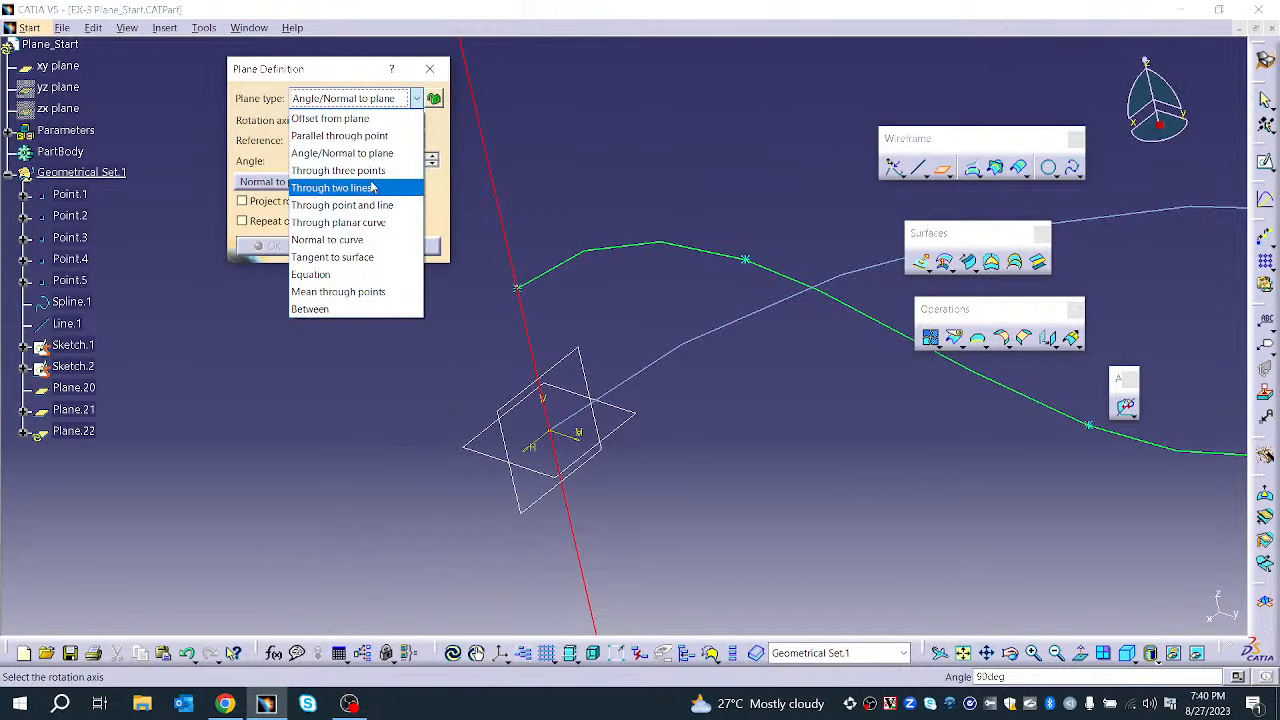
{"action": "left_click", "coordinate": [375, 177]}
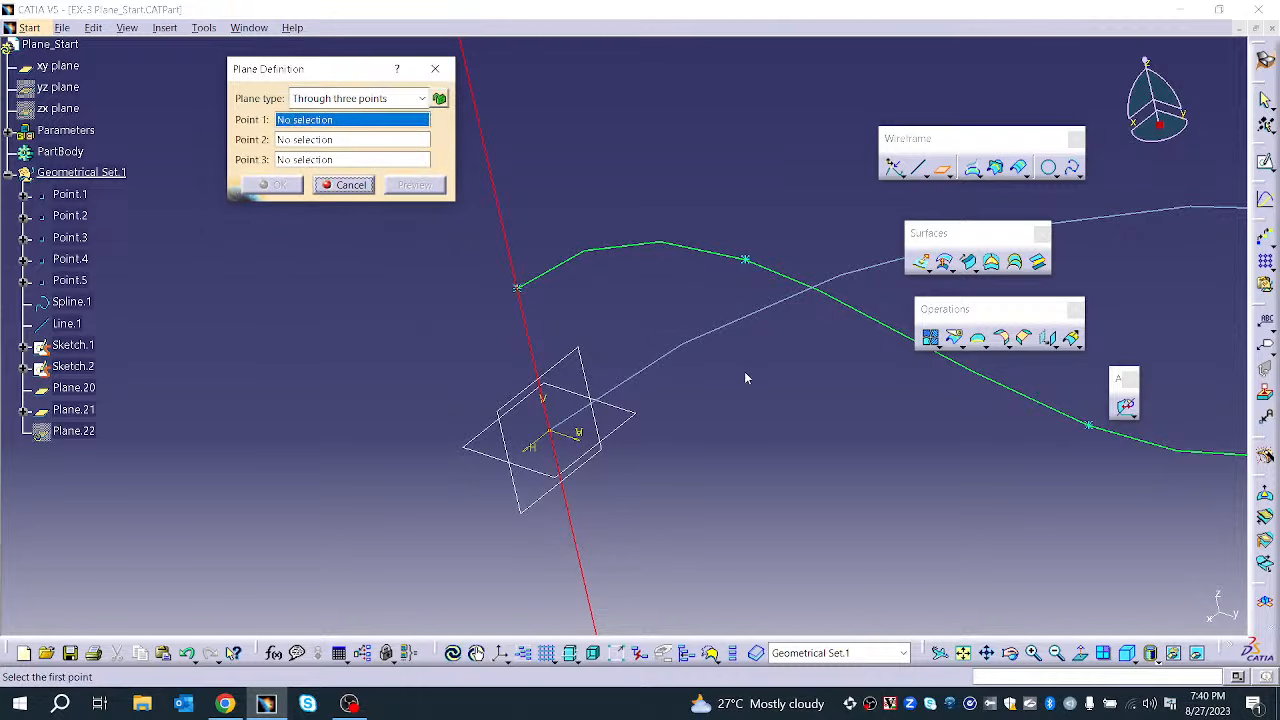
{"action": "middle_click_drag", "start_coordinate": [744, 371], "coordinate": [437, 297]}
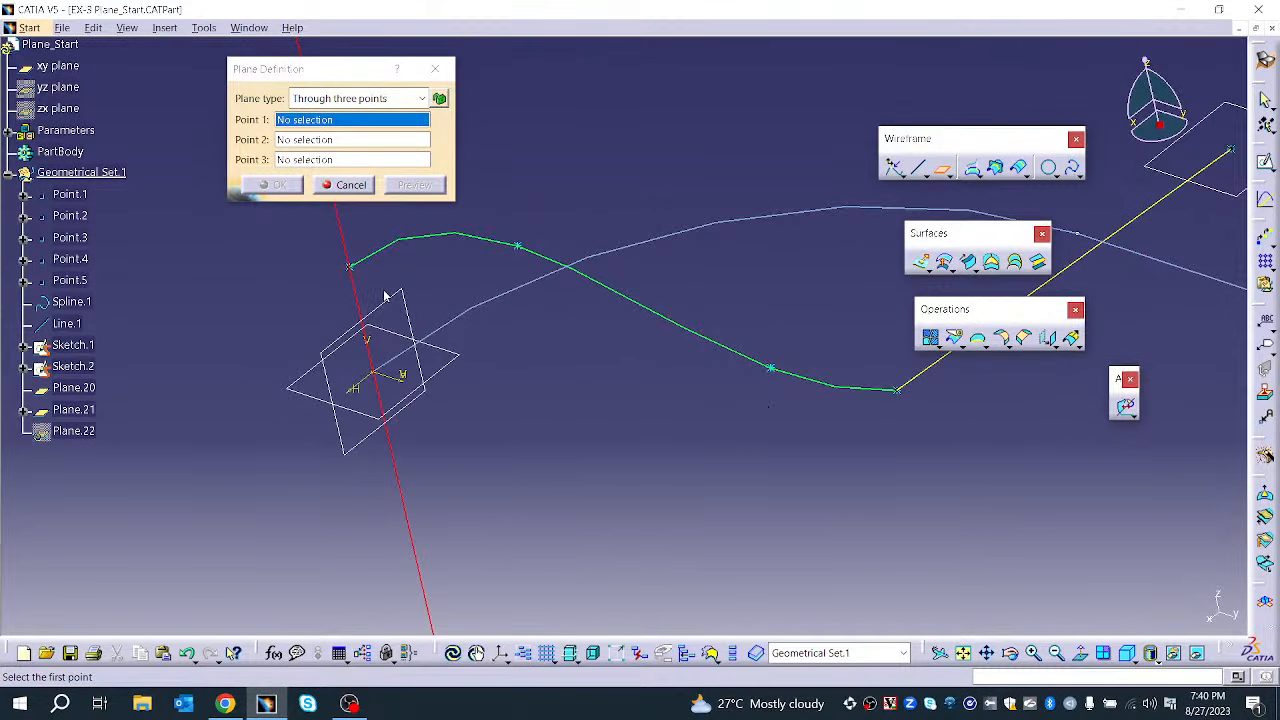
{"action": "left_click", "coordinate": [521, 247]}
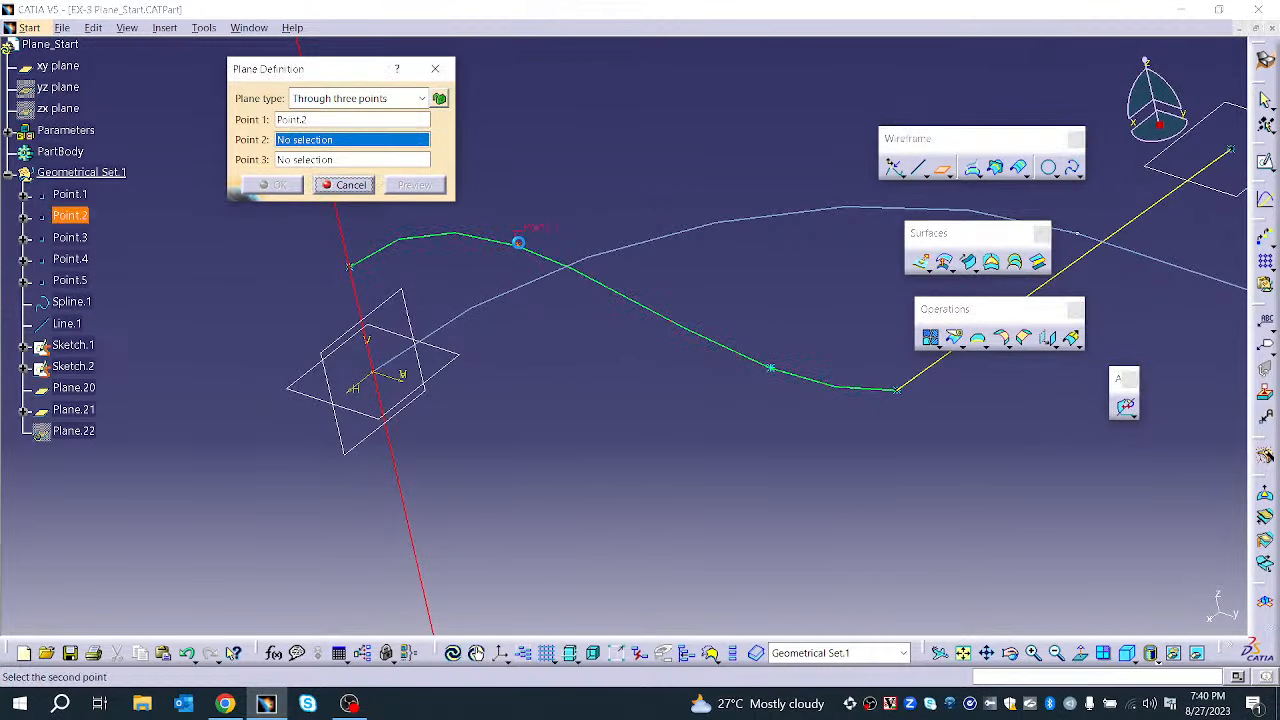
{"action": "left_click", "coordinate": [775, 371]}
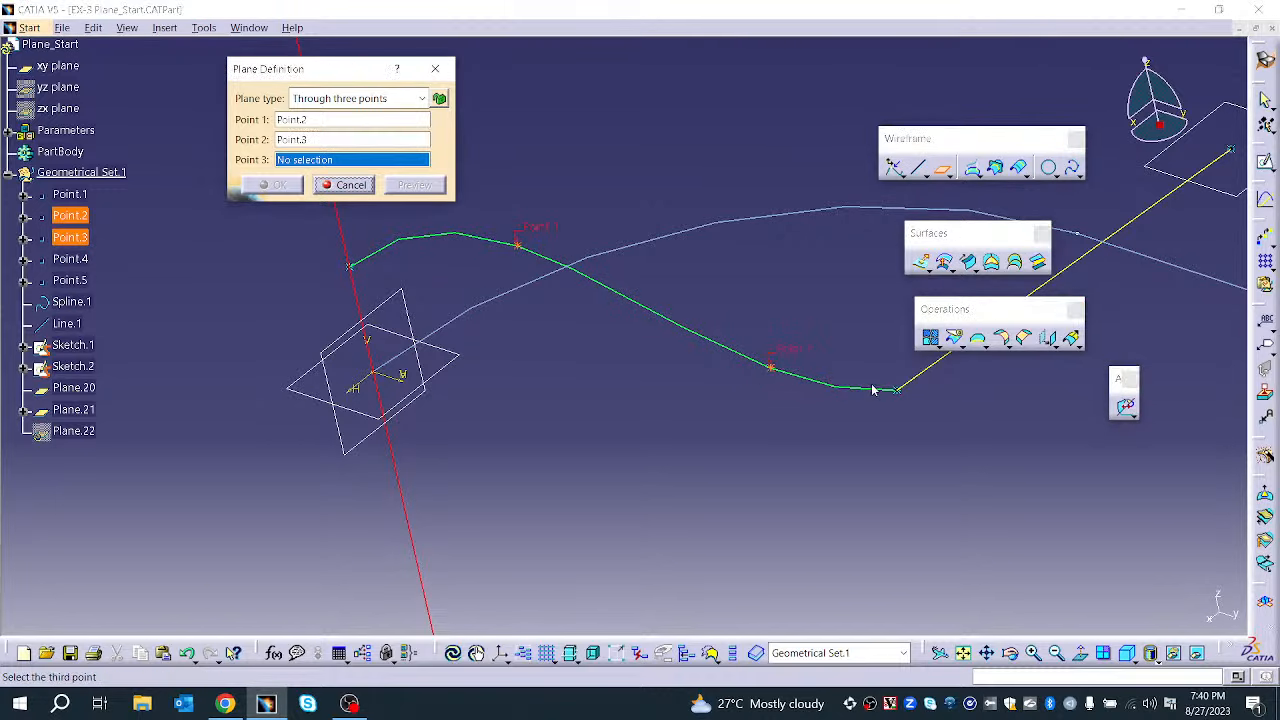
{"action": "left_click", "coordinate": [905, 397]}
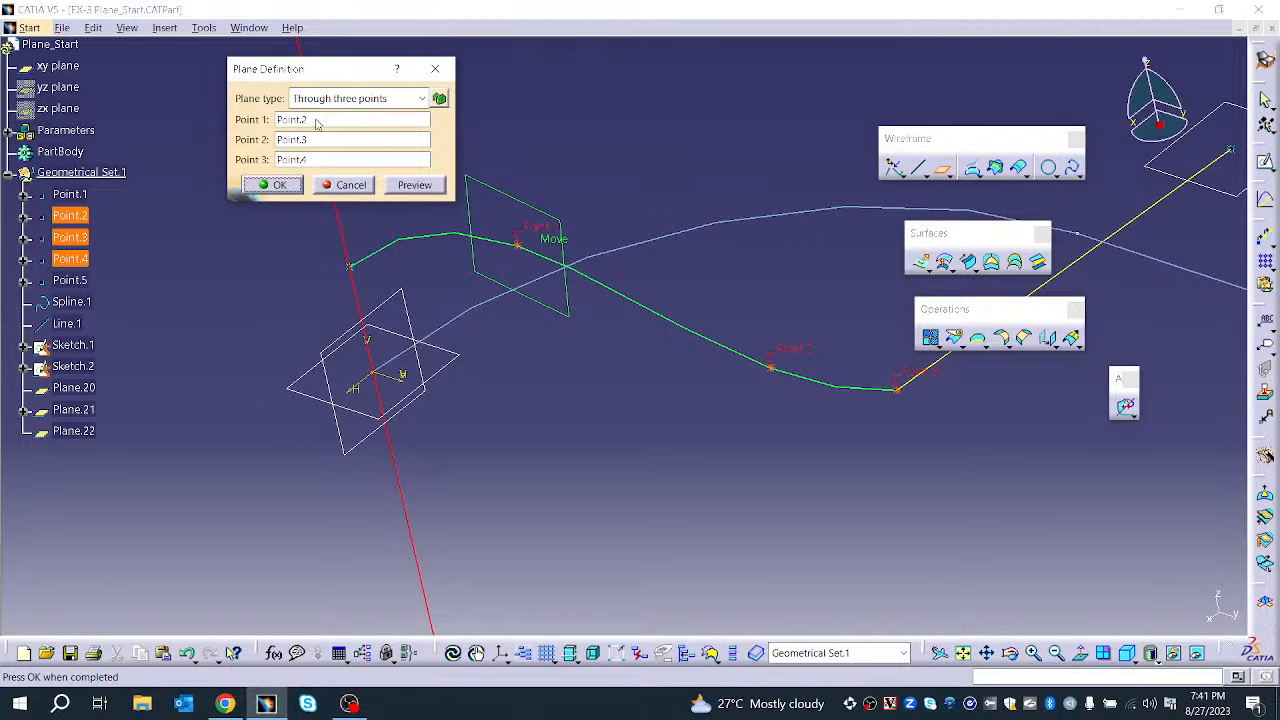
{"action": "left_click", "coordinate": [415, 185]}
{"action": "middle_click_drag", "start_coordinate": [308, 193], "coordinate": [455, 280]}
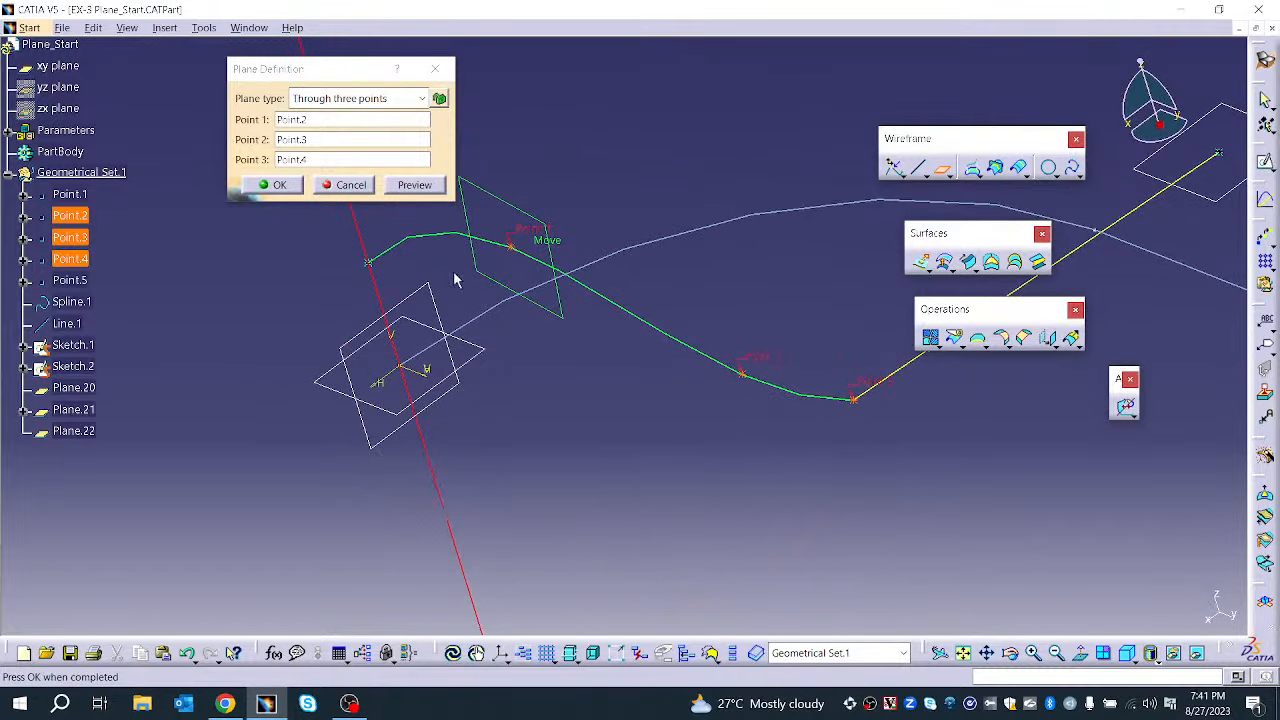
{"action": "left_click", "coordinate": [272, 185]}
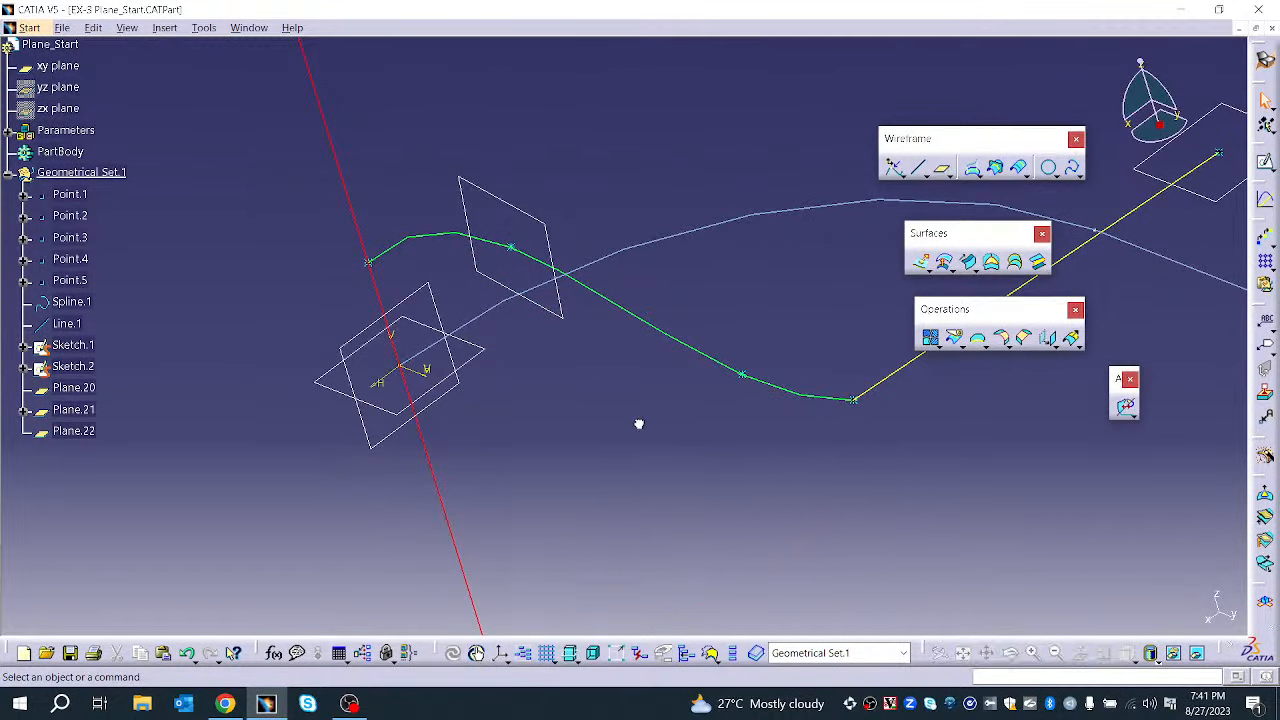
Create a Through two lines plane with Sketch.2 as the first line and the straight end edge of Sketch.1 as the second
{"action": "left_click", "coordinate": [942, 168]}
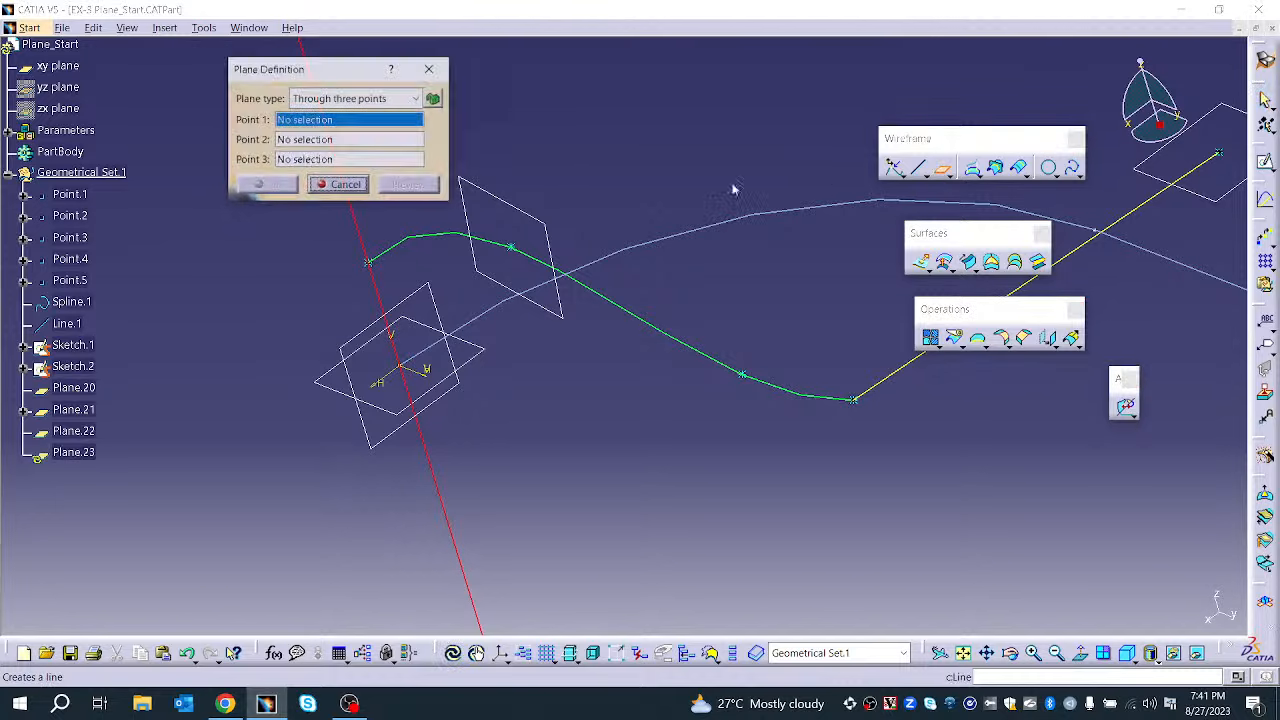
{"action": "left_click", "coordinate": [355, 98]}
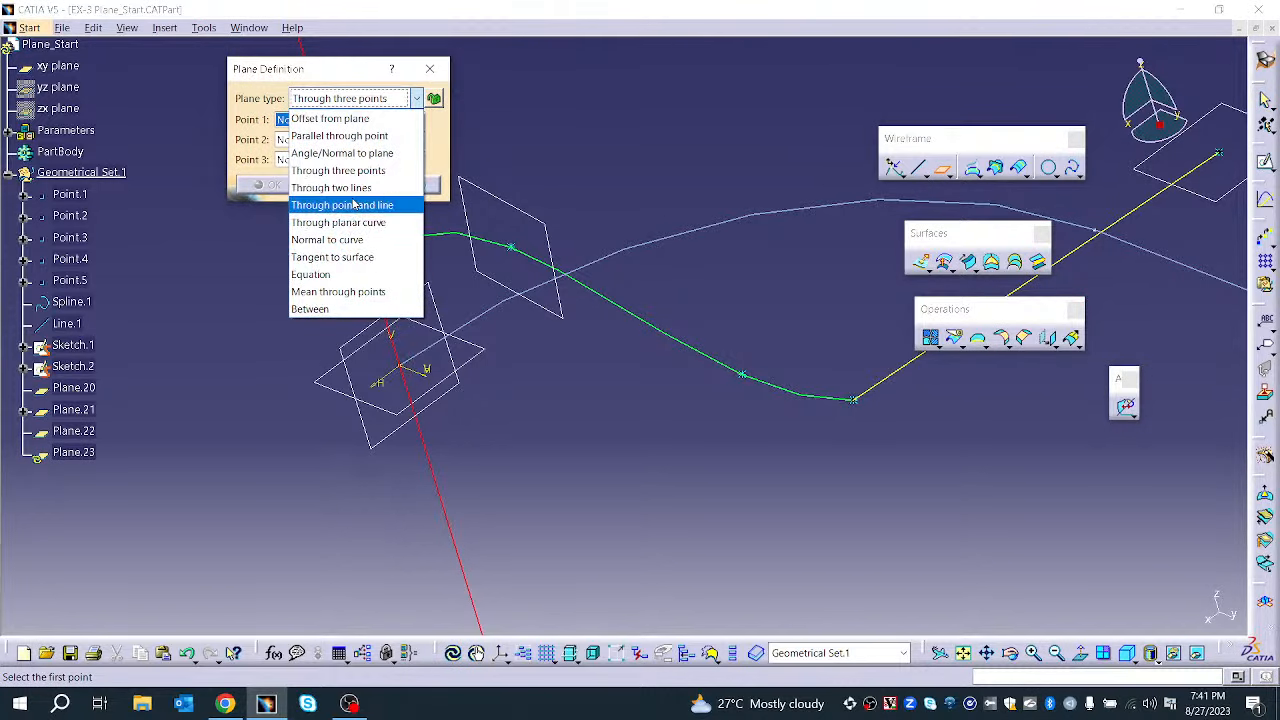
{"action": "left_click", "coordinate": [345, 187]}
{"action": "mouse_move", "coordinate": [800, 391]}
{"action": "middle_mouse_down"}
{"action": "mouse_move", "coordinate": [783, 497]}
{"action": "mouse_move", "coordinate": [726, 446]}
{"action": "mouse_move", "coordinate": [640, 471]}
{"action": "mouse_move", "coordinate": [737, 449]}
{"action": "mouse_move", "coordinate": [808, 395]}
{"action": "middle_mouse_up"}
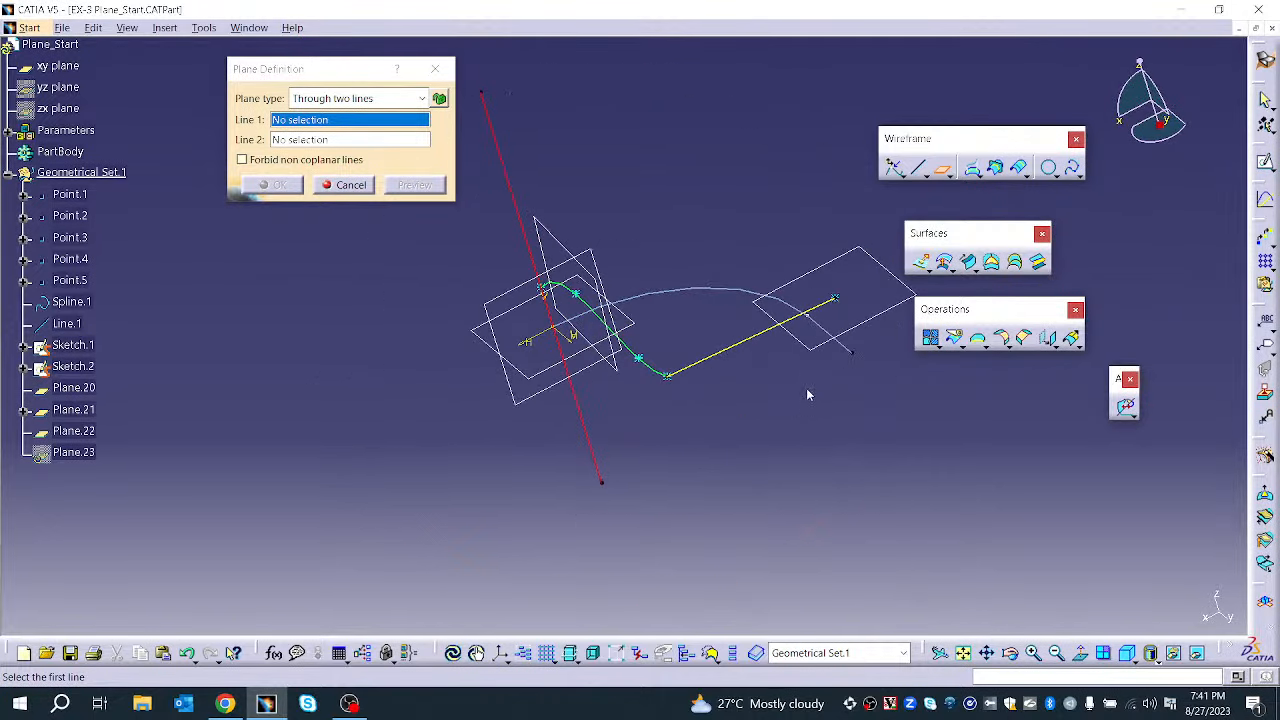
{"action": "left_click", "coordinate": [597, 436]}
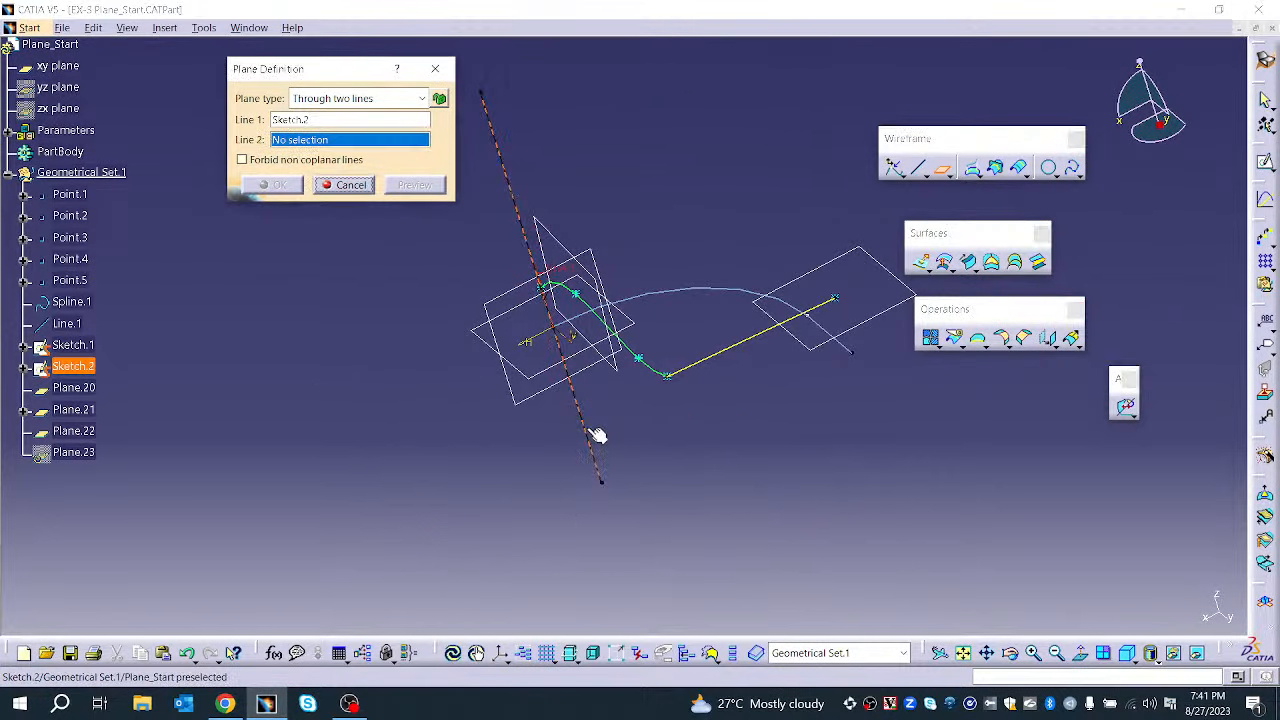
{"action": "left_click", "coordinate": [835, 331]}
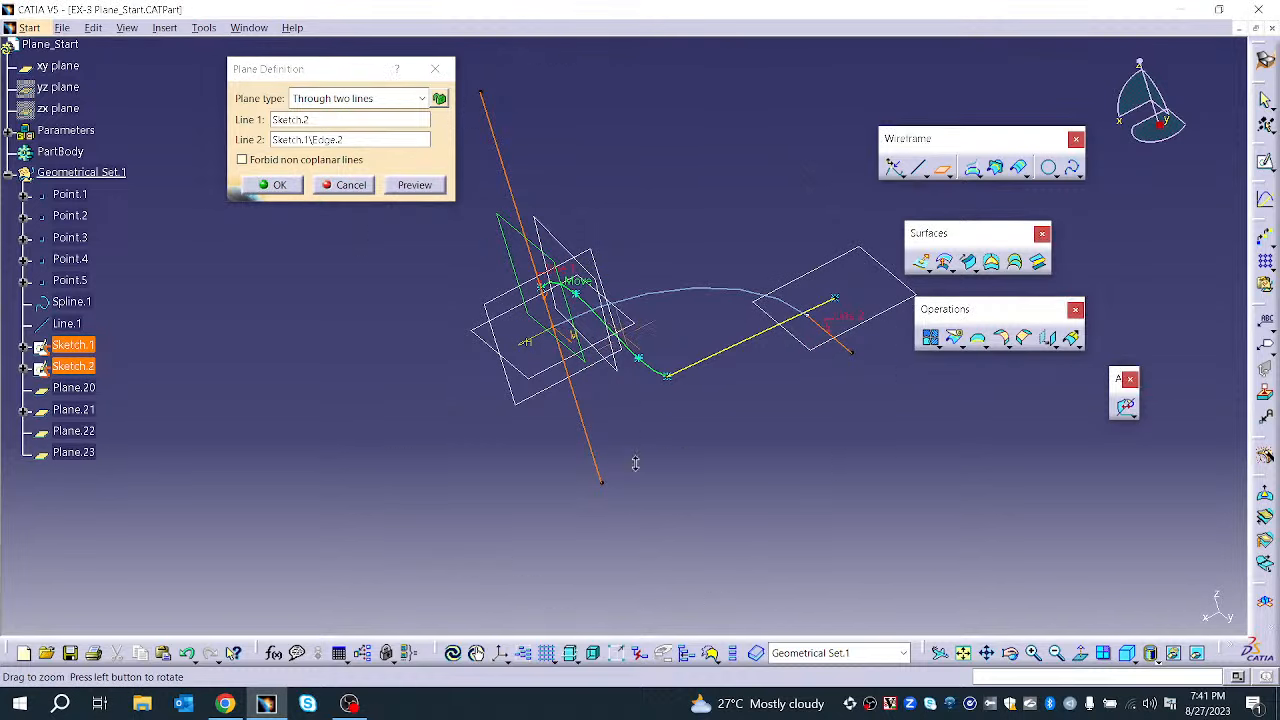
{"action": "middle_click_drag", "start_coordinate": [635, 463], "coordinate": [649, 454]}
{"action": "middle_click_drag", "start_coordinate": [430, 317], "coordinate": [837, 491]}
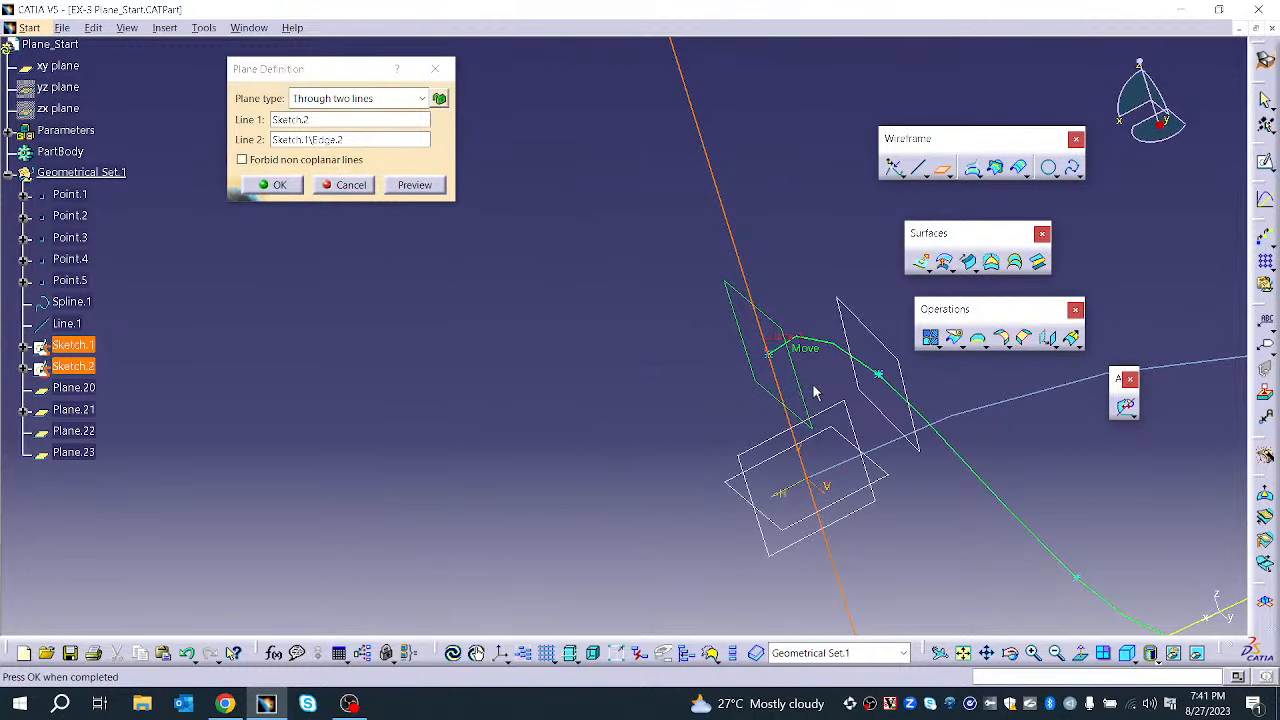
{"action": "left_click", "coordinate": [276, 184]}
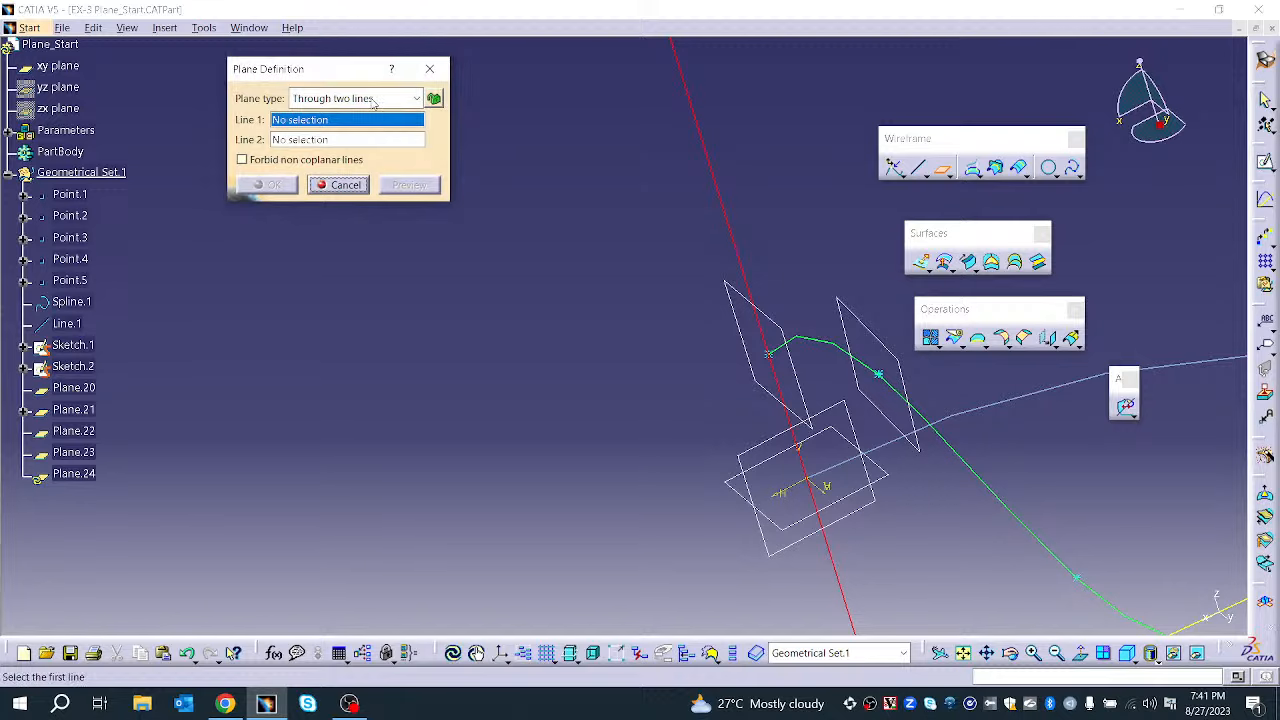
{"action": "left_click", "coordinate": [416, 98]}
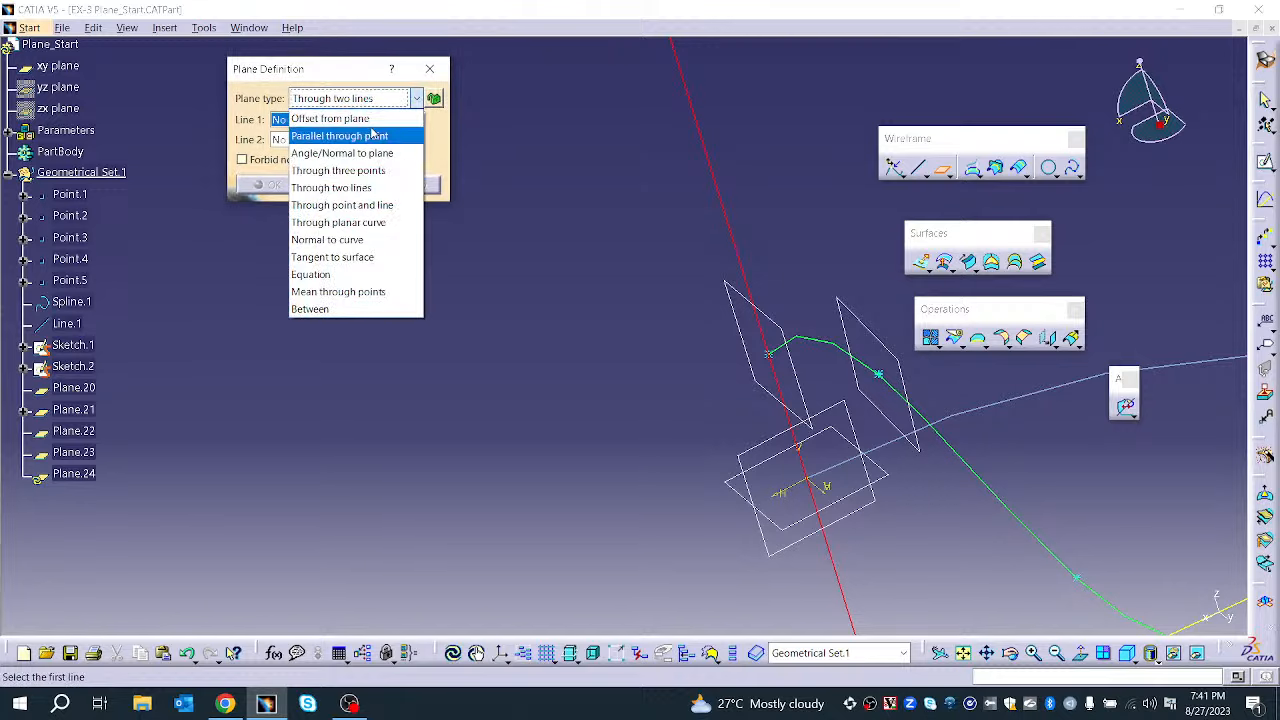
{"action": "left_click", "coordinate": [370, 207]}
{"action": "middle_click_drag", "start_coordinate": [771, 314], "coordinate": [515, 270]}
{"action": "middle_click_drag", "start_coordinate": [668, 350], "coordinate": [416, 538]}
{"action": "middle_click_drag", "start_coordinate": [634, 274], "coordinate": [530, 447]}
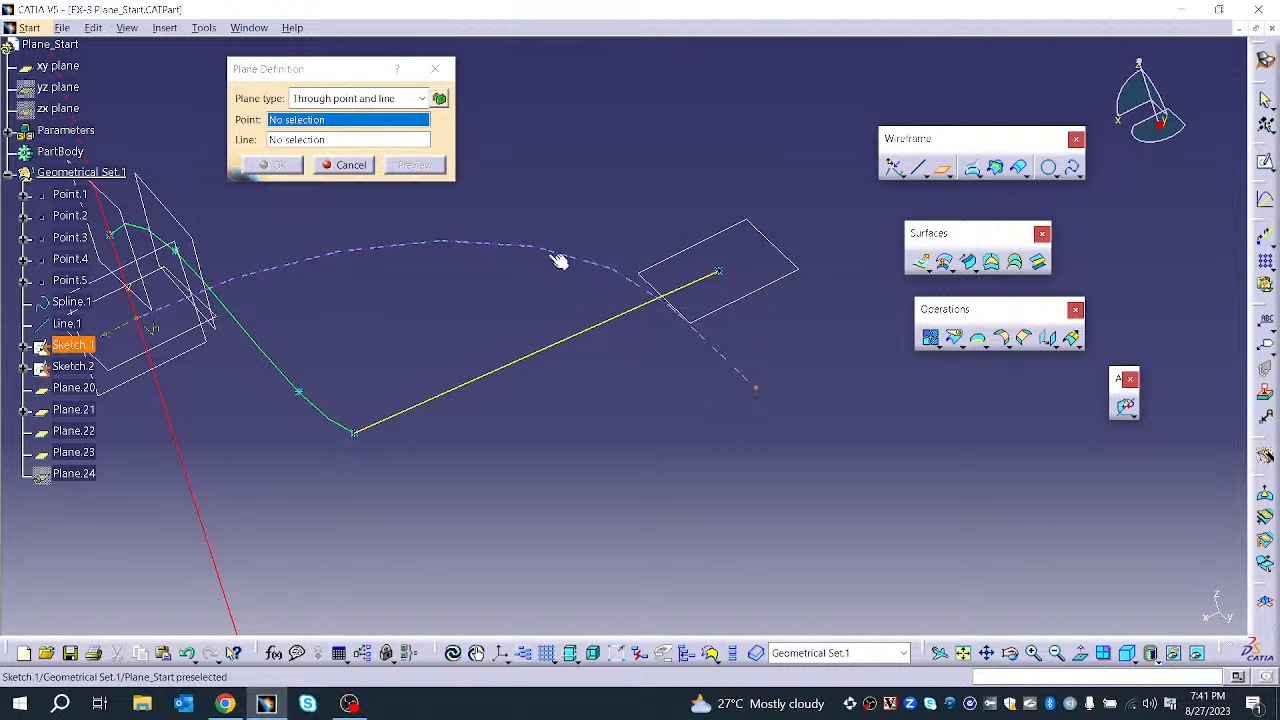
{"action": "key", "text": "Escape"}
Delete Plane.20 at the far end of the yellow line
{"action": "left_click", "coordinate": [748, 228]}
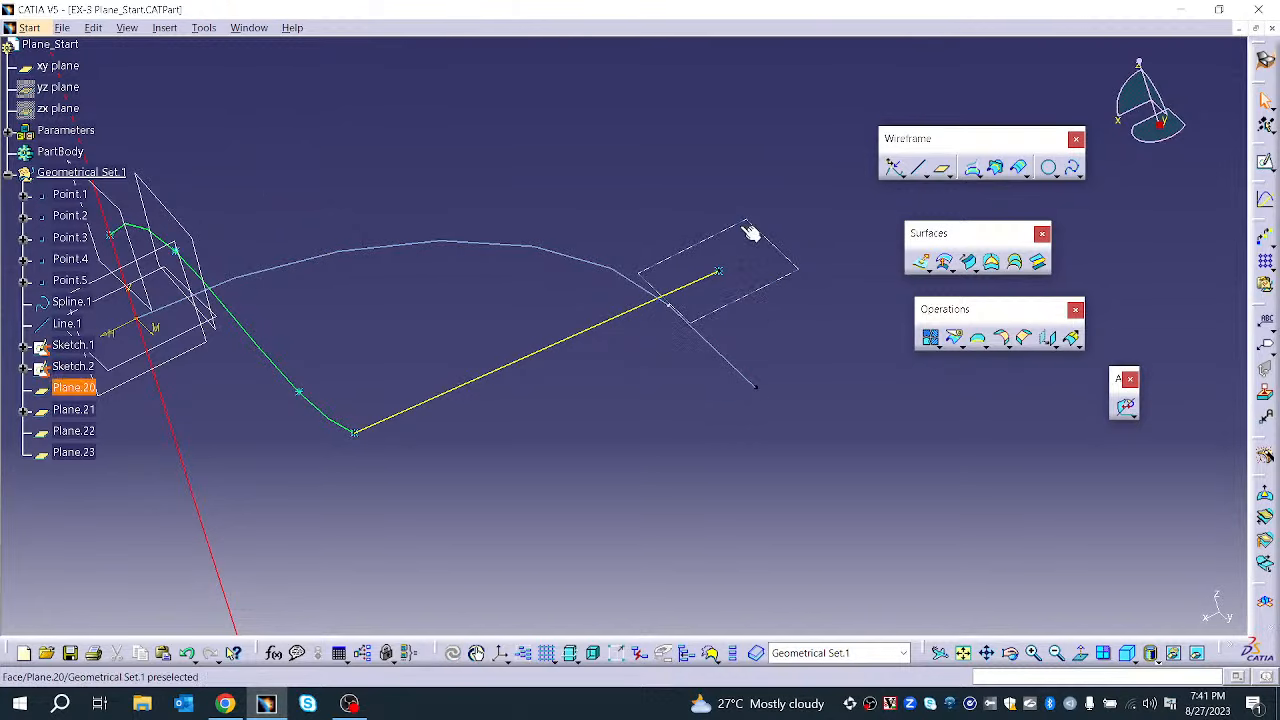
{"action": "right_click", "coordinate": [742, 225]}
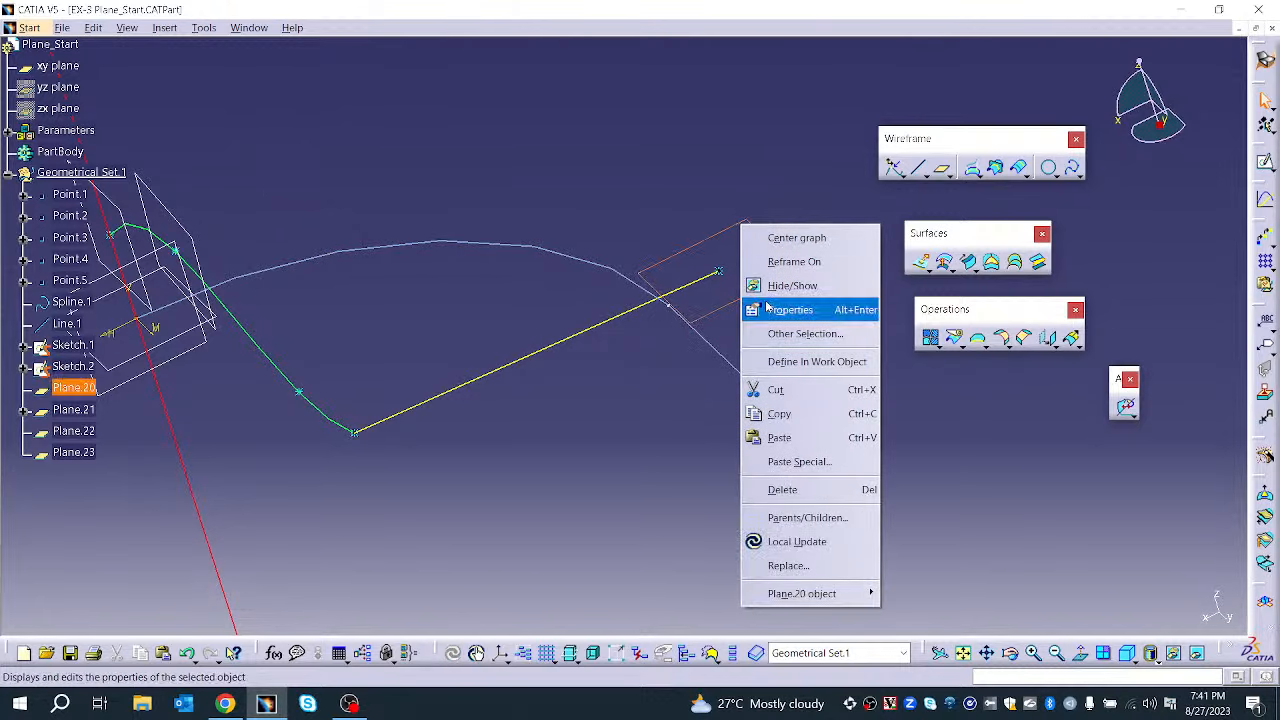
{"action": "left_click", "coordinate": [808, 490]}
{"action": "middle_click_drag", "start_coordinate": [740, 430], "coordinate": [735, 330]}
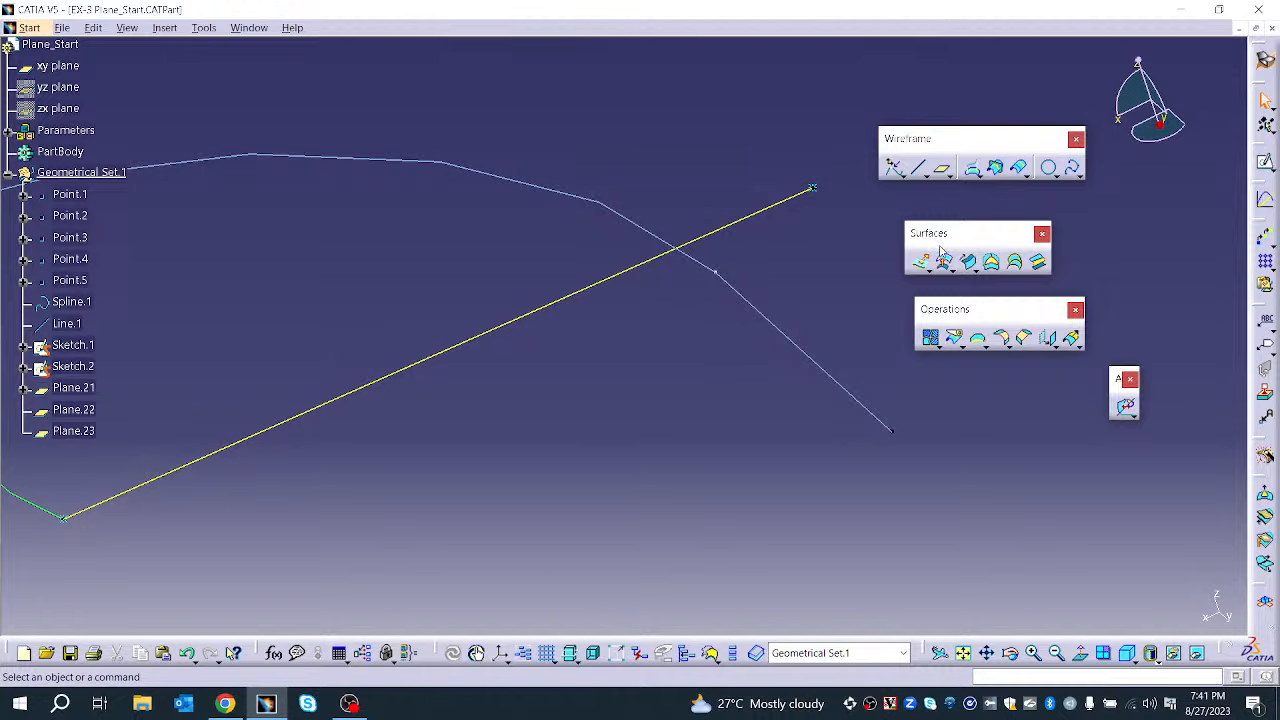
Try to create a Through point and line plane using Point.5 and Line.1, and abandon the definition
{"action": "left_click", "coordinate": [943, 170]}
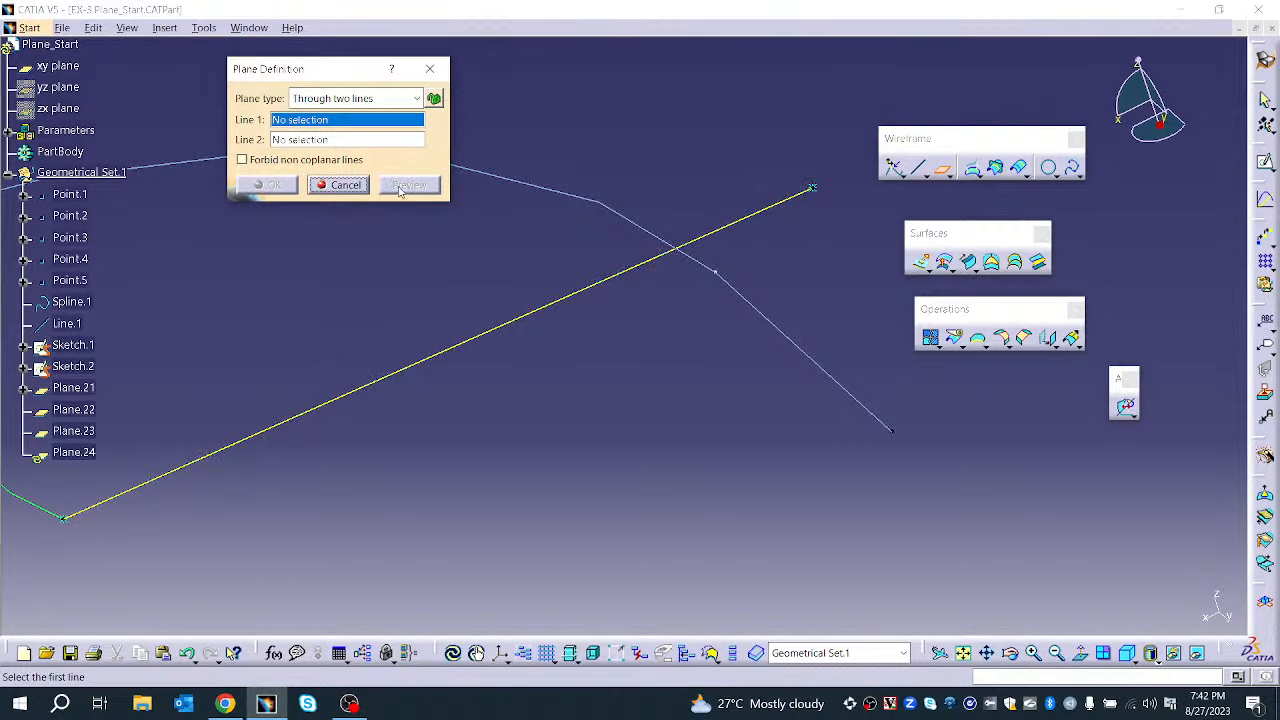
{"action": "left_click", "coordinate": [356, 98]}
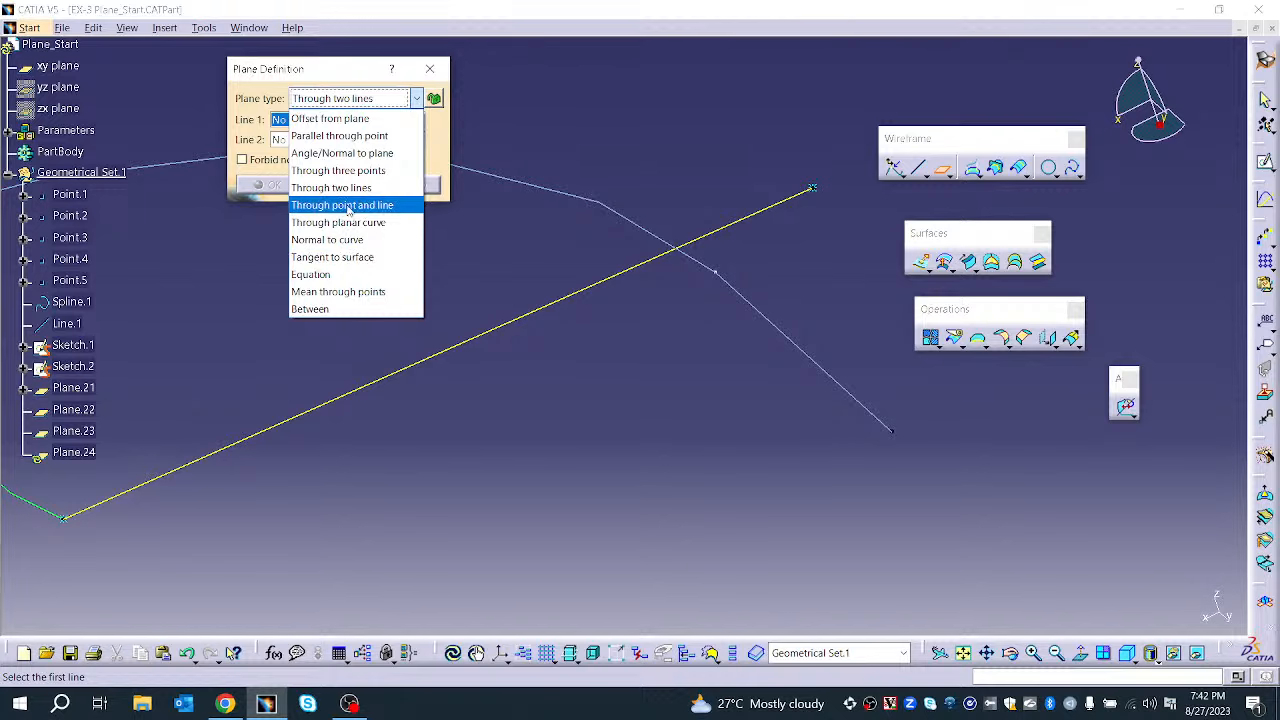
{"action": "left_click", "coordinate": [348, 205]}
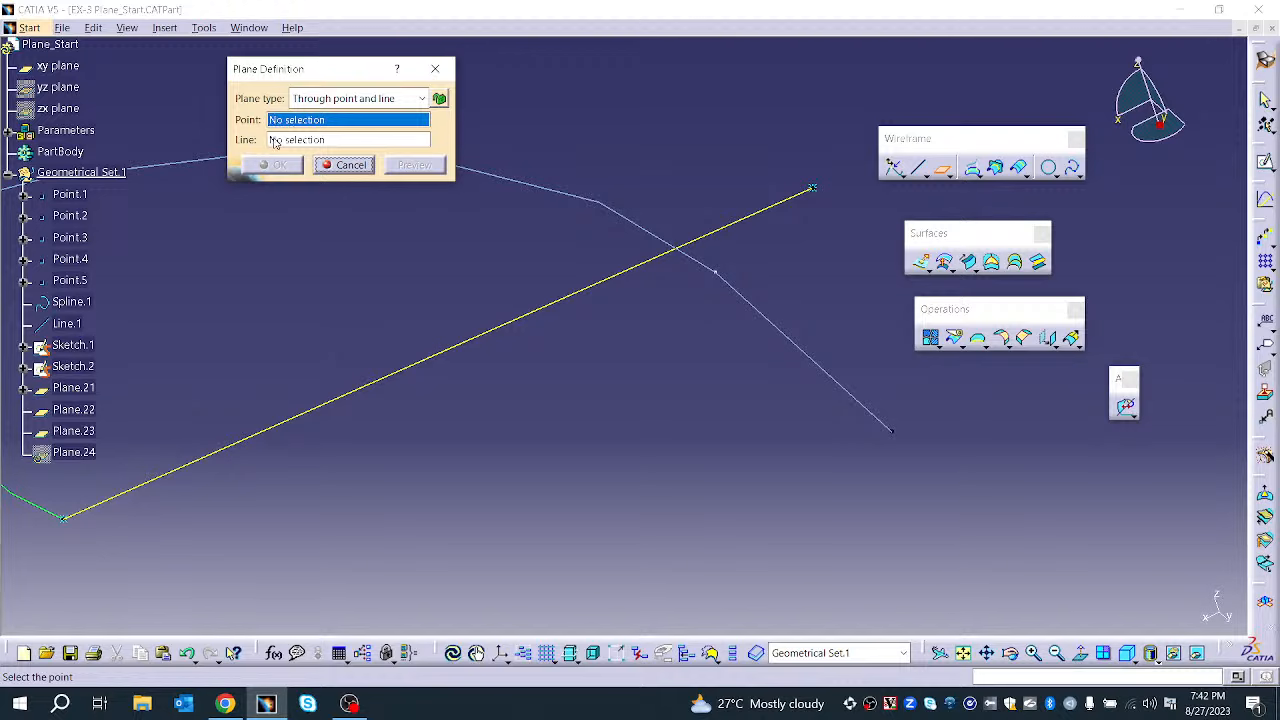
{"action": "left_click", "coordinate": [812, 188]}
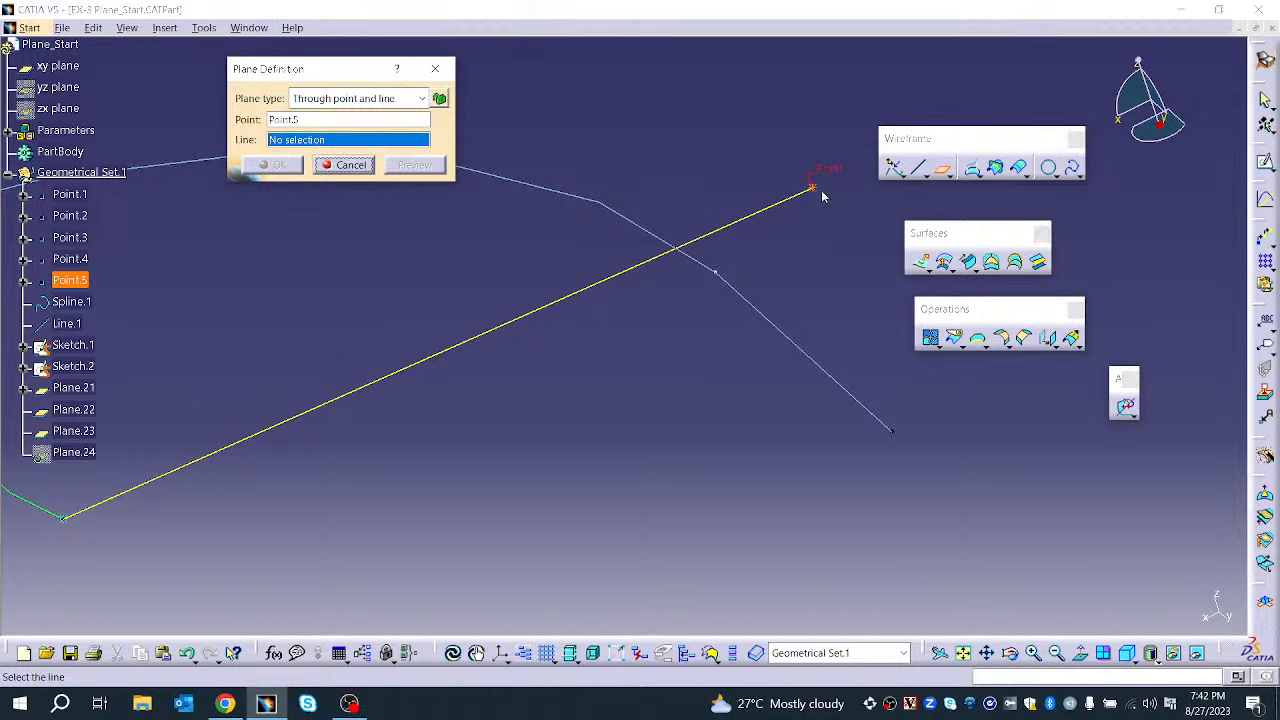
{"action": "left_click", "coordinate": [531, 311]}
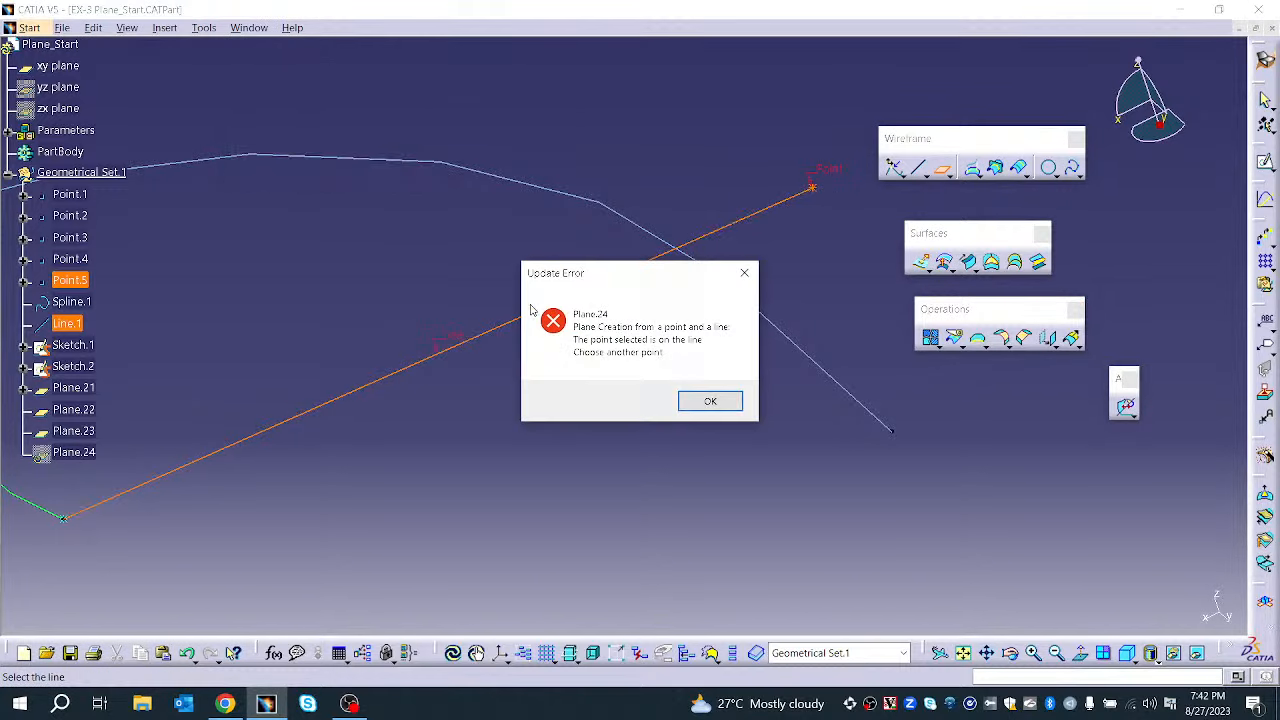
{"action": "left_click", "coordinate": [690, 398]}
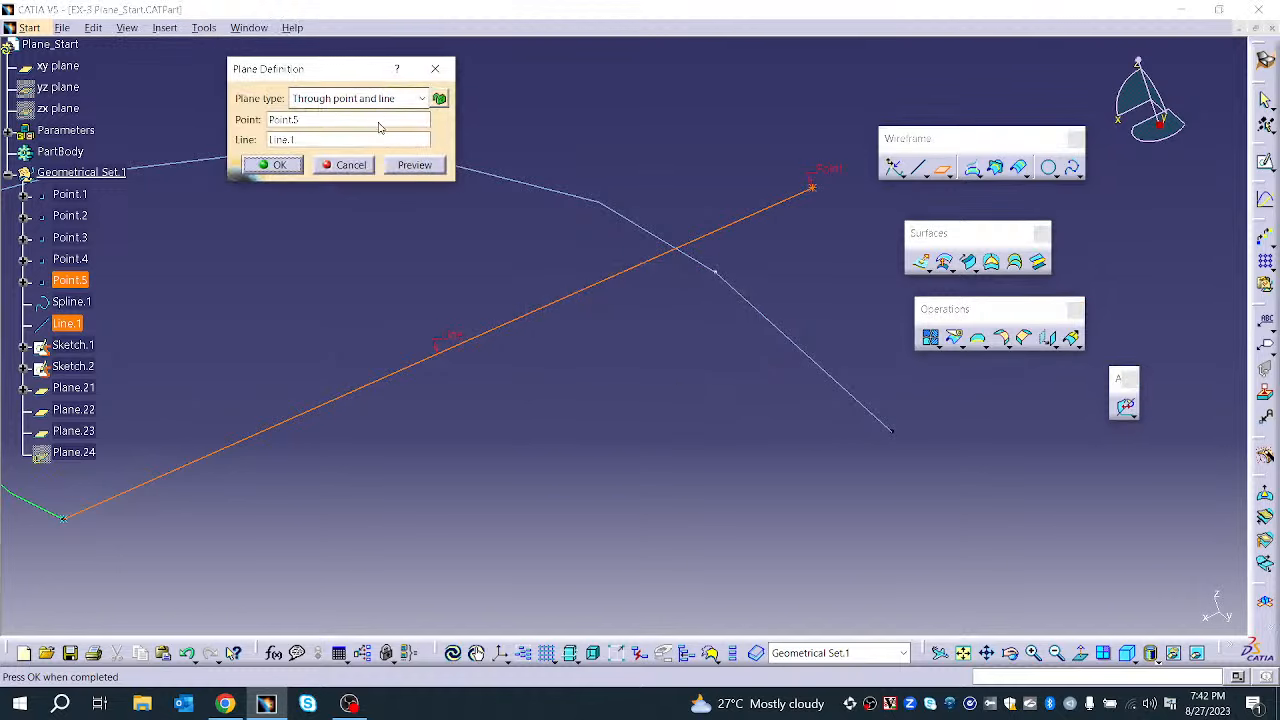
{"action": "middle_click_drag", "start_coordinate": [611, 199], "coordinate": [606, 343]}
{"action": "middle_click_drag", "start_coordinate": [499, 345], "coordinate": [505, 265]}
{"action": "left_click", "coordinate": [350, 165]}
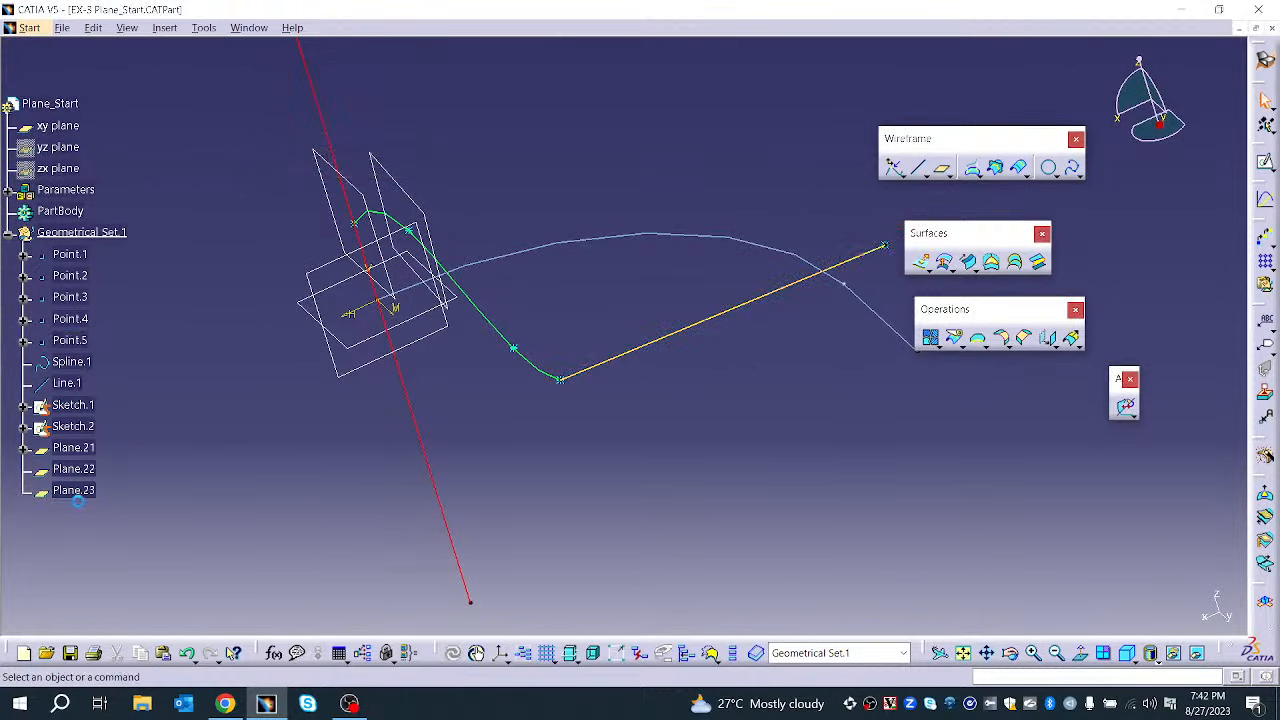
Delete Plane.22 and Plane.23 from Geometrical Set.1
{"action": "right_click", "coordinate": [78, 469]}
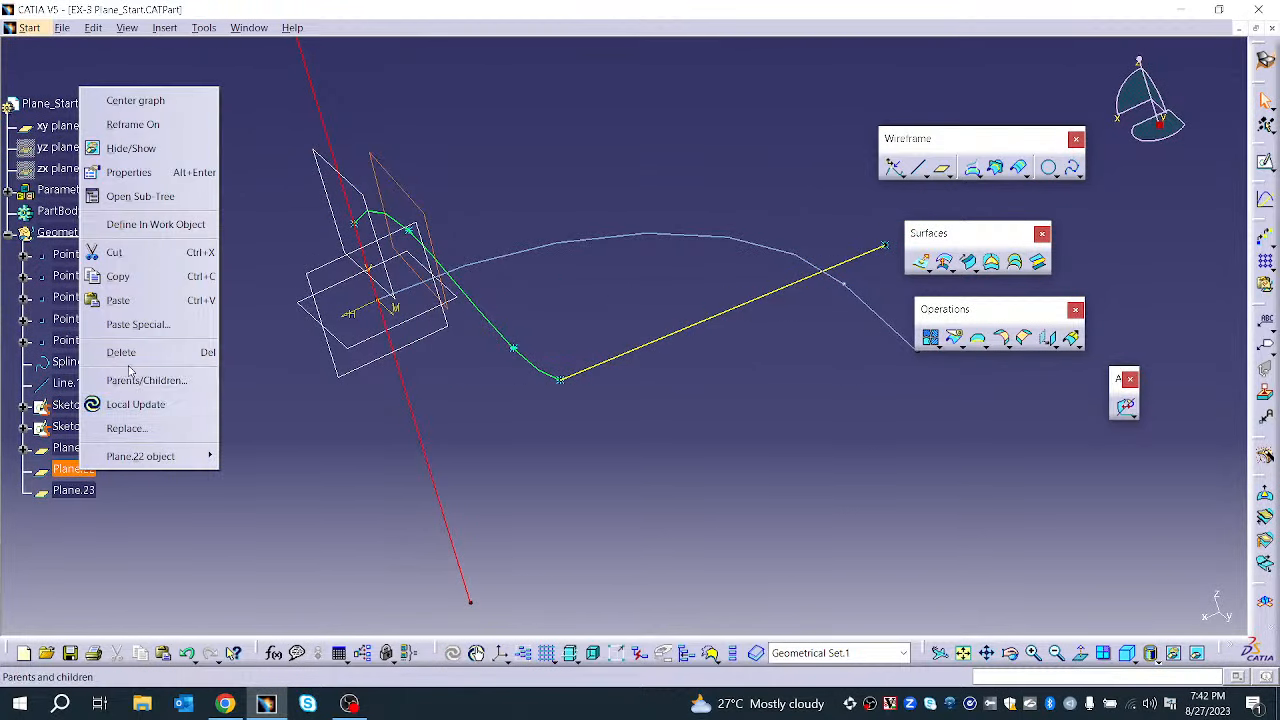
{"action": "left_click", "coordinate": [121, 352]}
{"action": "right_click", "coordinate": [65, 483]}
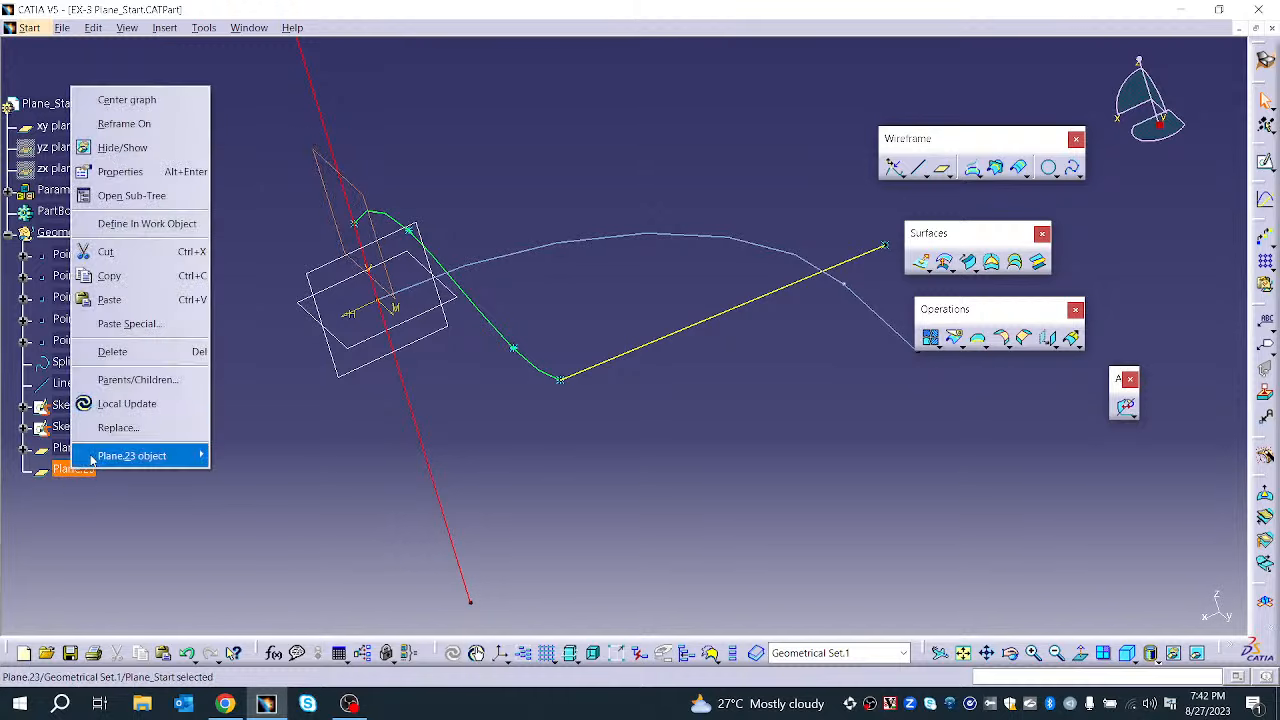
{"action": "left_click", "coordinate": [121, 355]}
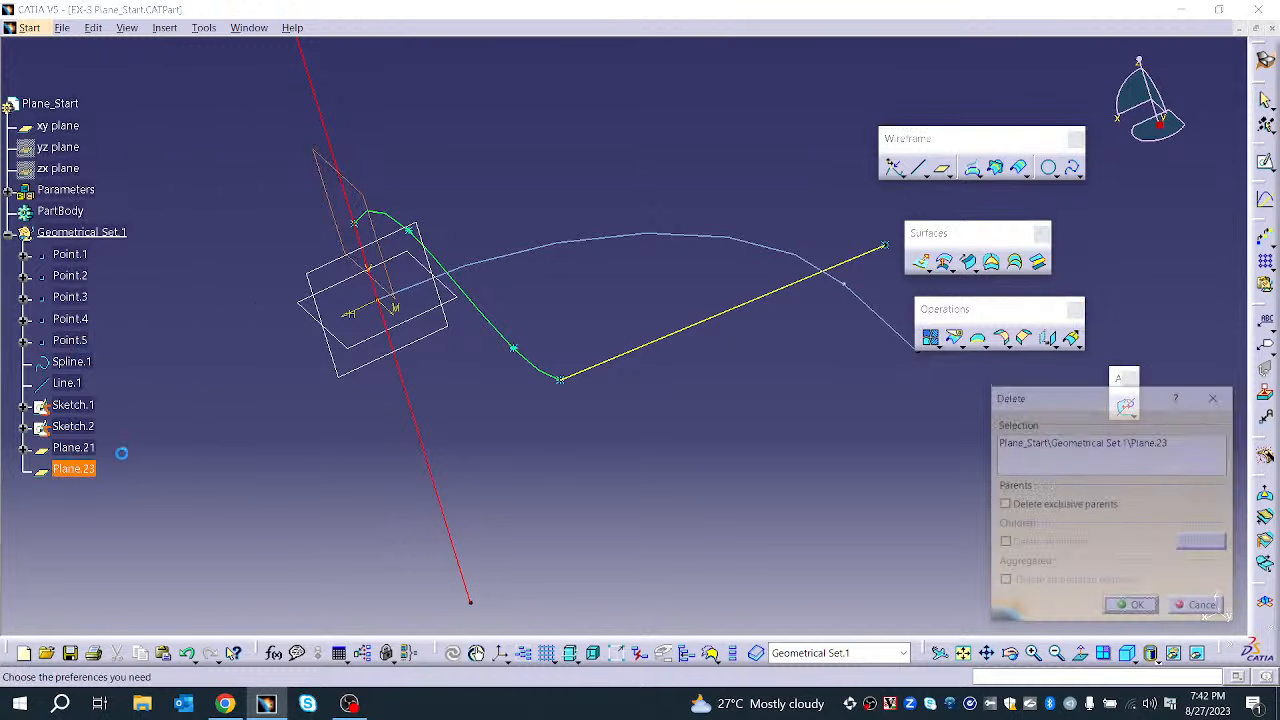
{"action": "left_click", "coordinate": [1131, 607]}
Delete Plane.21 together with its aggregated elements and hide the xy plane
{"action": "right_click", "coordinate": [80, 448]}
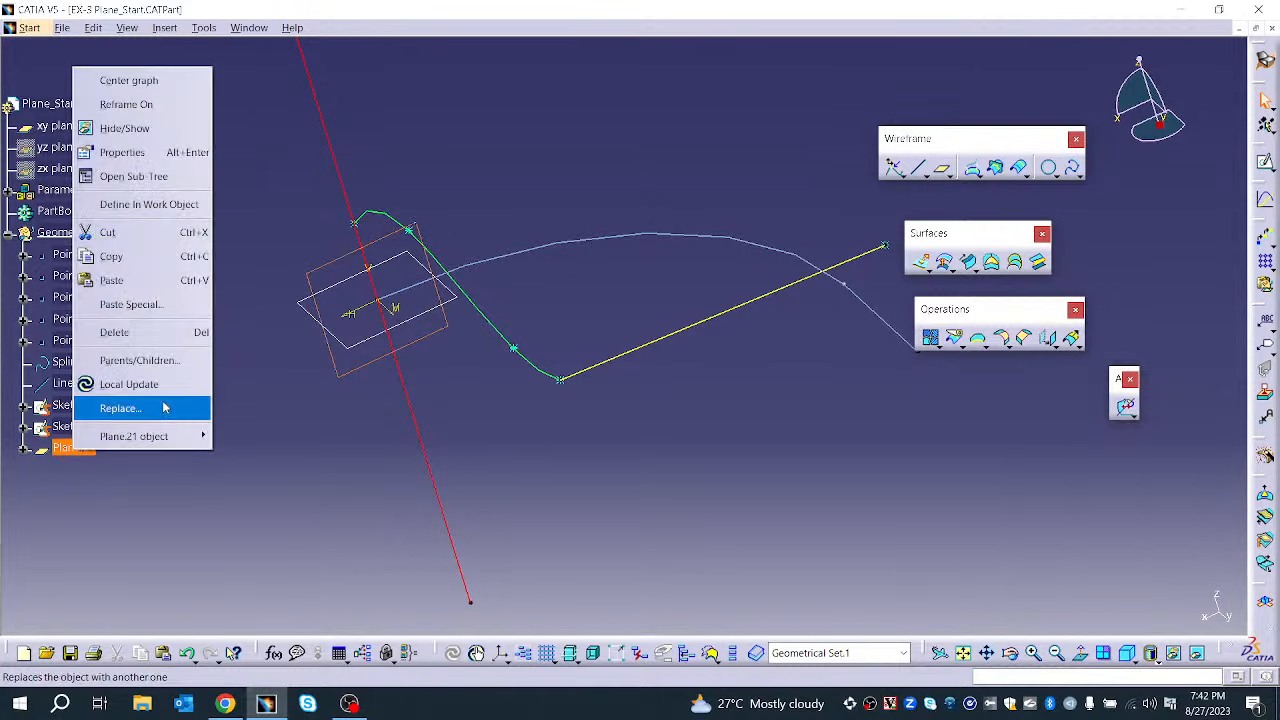
{"action": "left_click", "coordinate": [125, 332]}
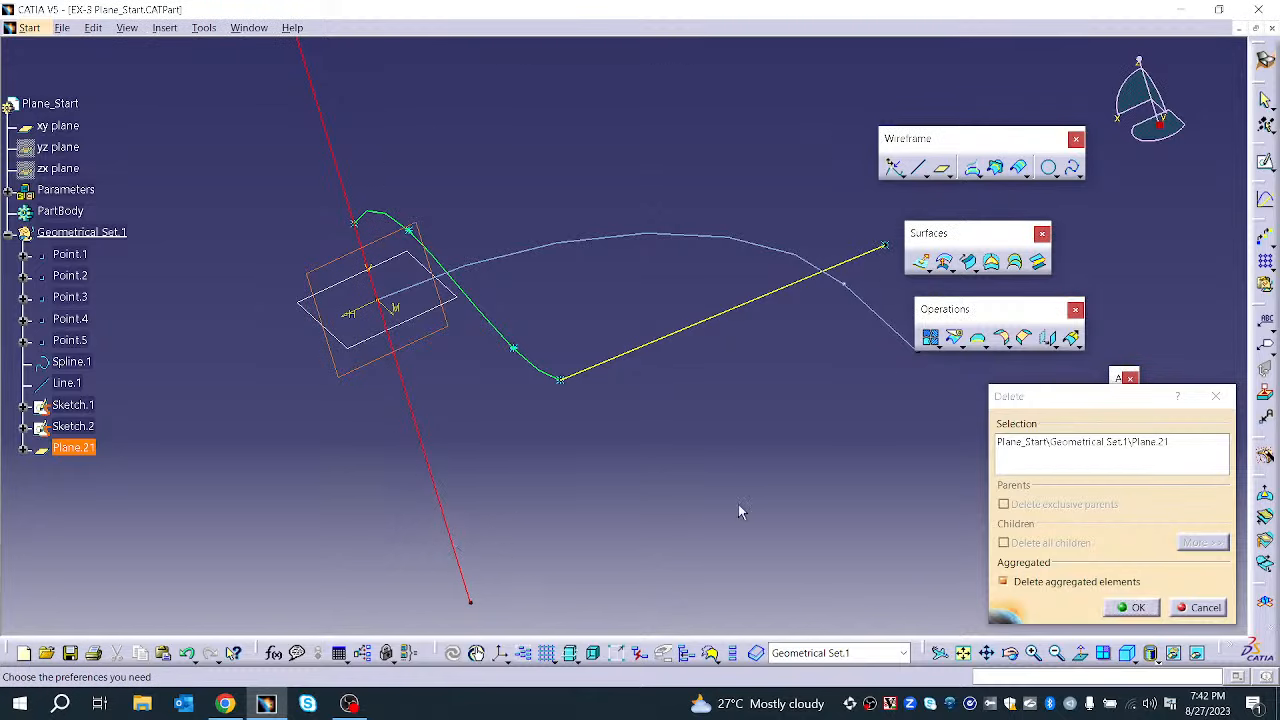
{"action": "left_click", "coordinate": [1131, 607]}
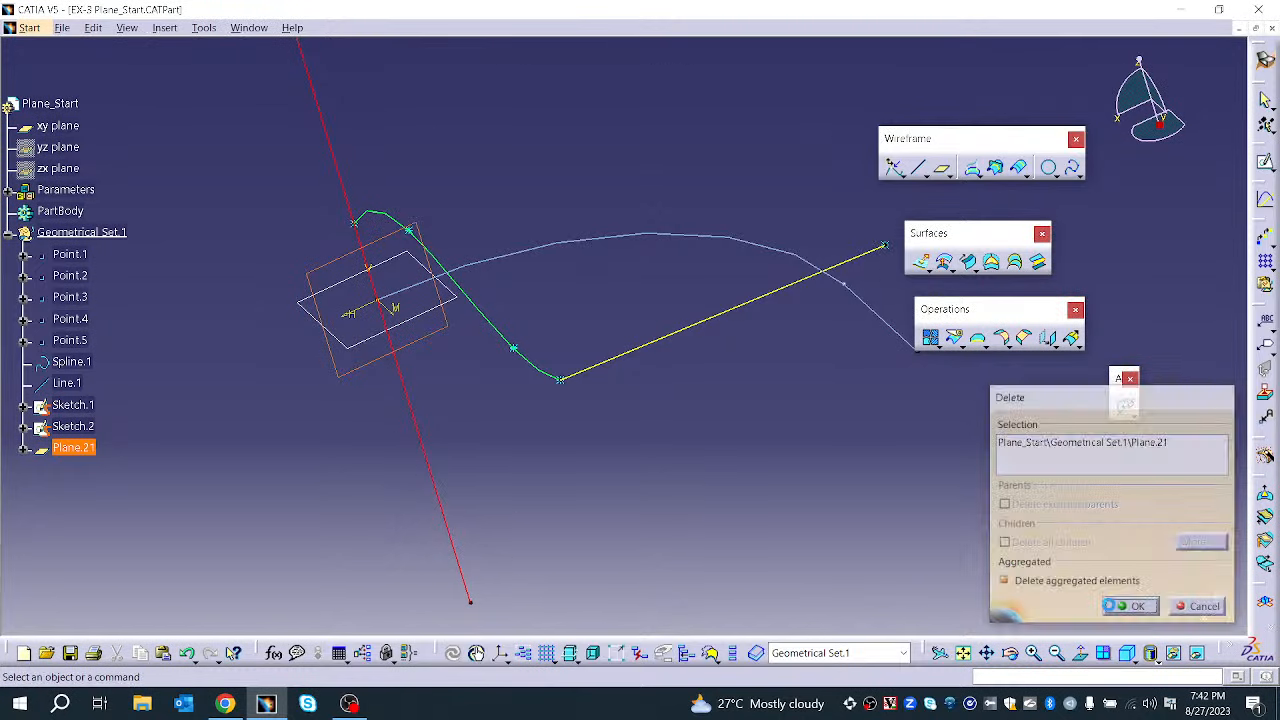
{"action": "right_click", "coordinate": [58, 125]}
{"action": "left_click", "coordinate": [115, 209]}
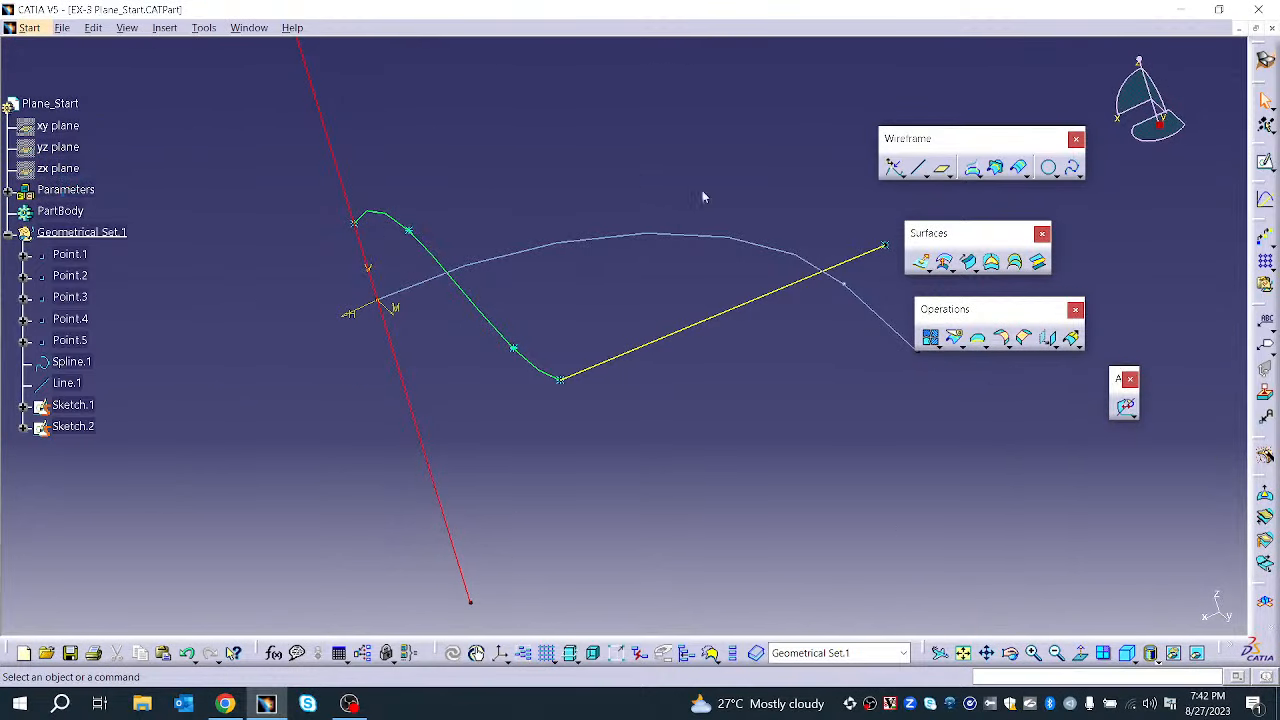
Define a Through point and line plane with Point.1 as the point and Sketch.2 as the line
{"action": "left_click", "coordinate": [944, 170]}
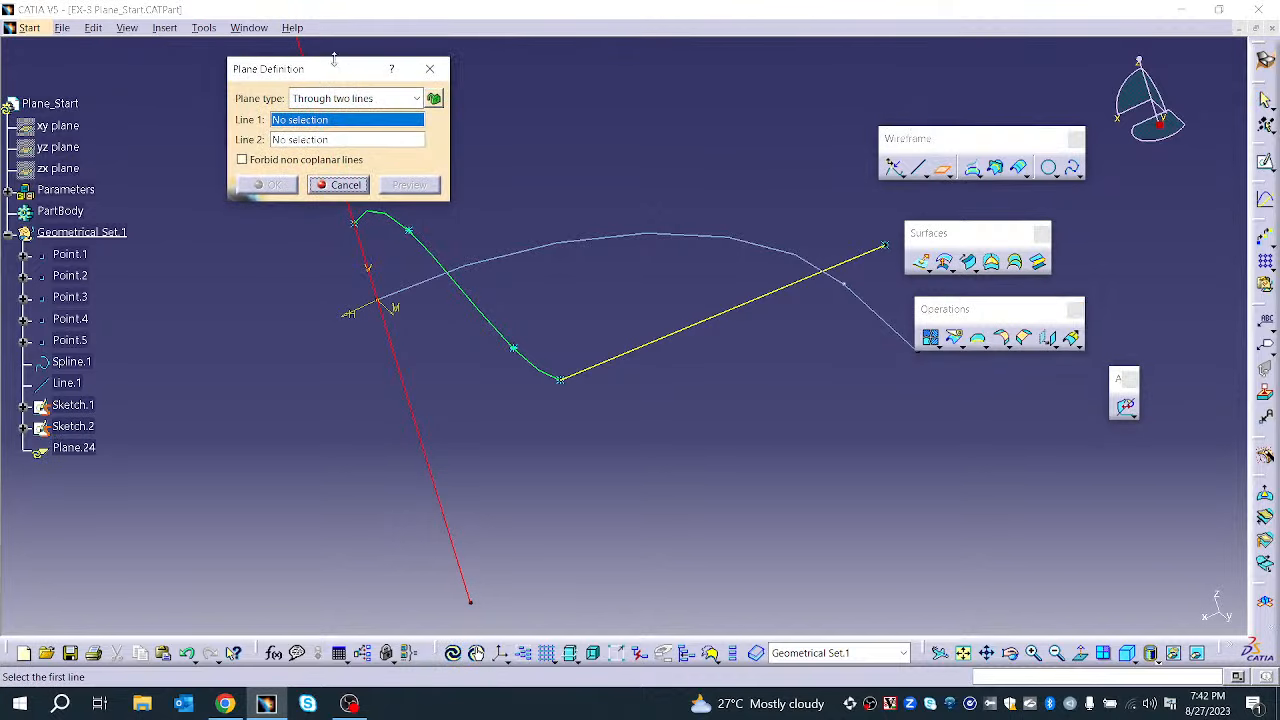
{"action": "left_click_drag", "start_coordinate": [334, 60], "coordinate": [598, 93]}
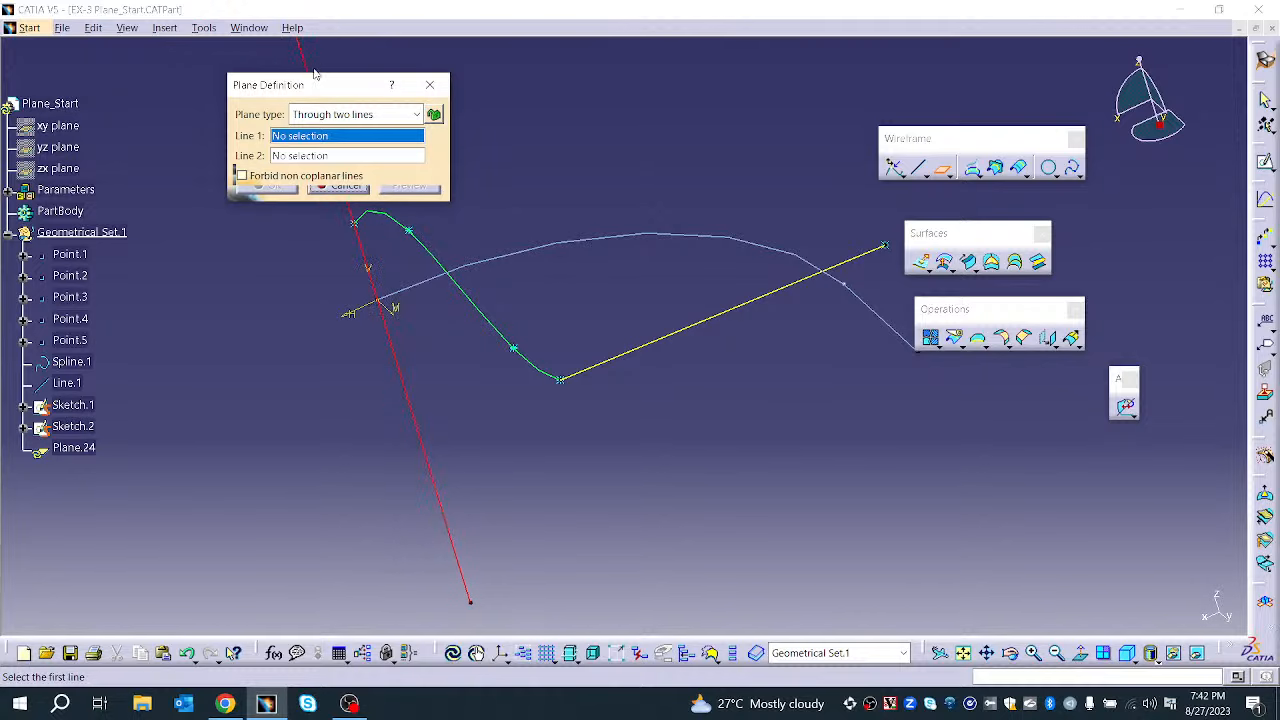
{"action": "left_click_drag", "start_coordinate": [320, 73], "coordinate": [853, 368]}
{"action": "left_click", "coordinate": [852, 399]}
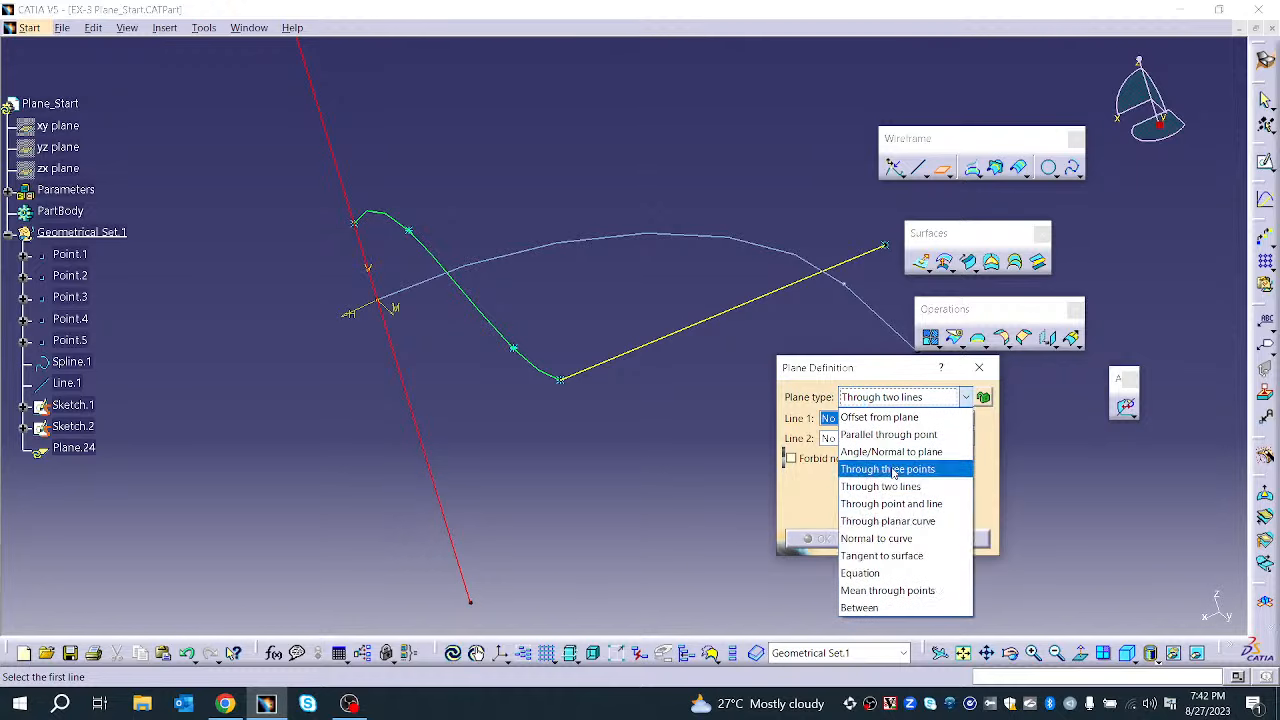
{"action": "left_click", "coordinate": [924, 509]}
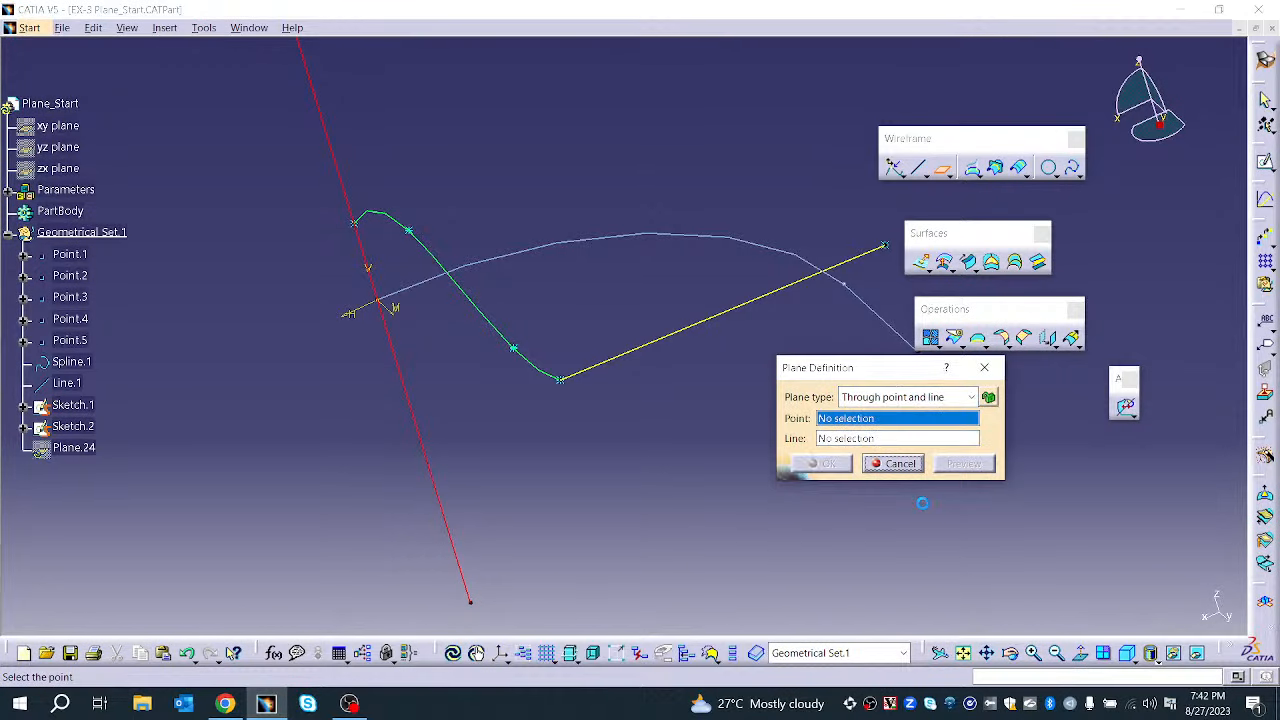
{"action": "left_click", "coordinate": [360, 226]}
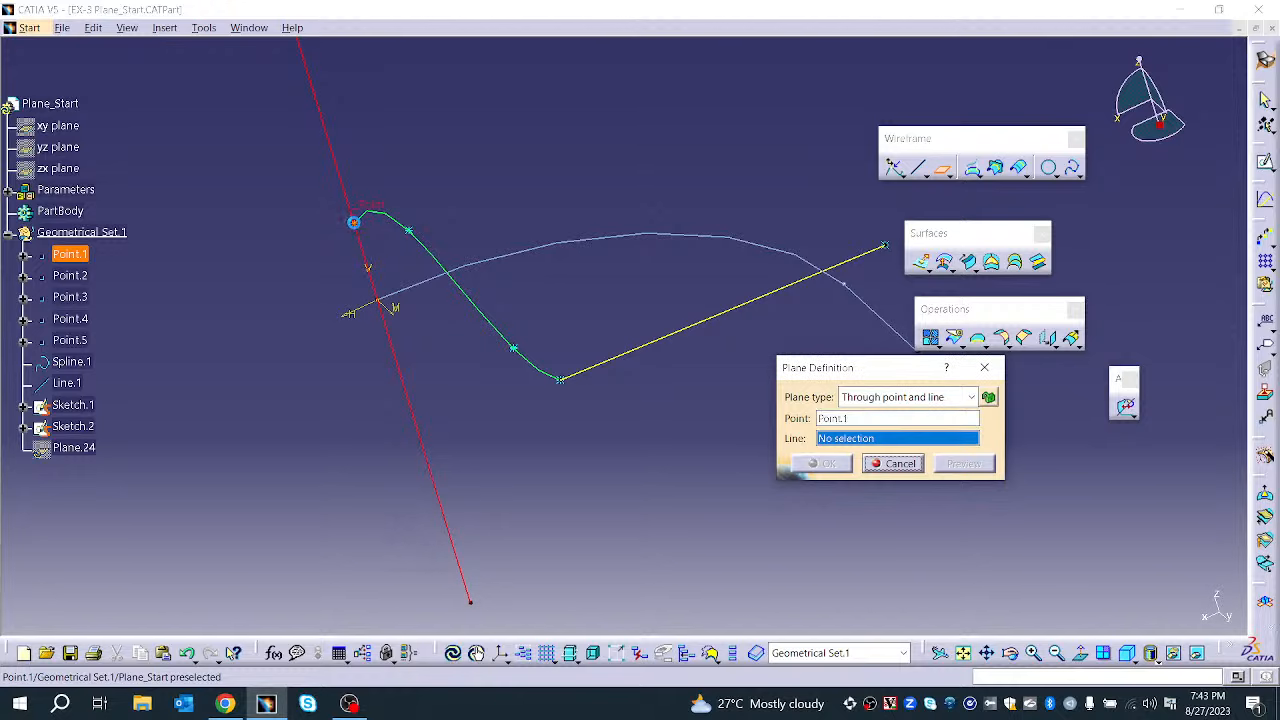
{"action": "left_click", "coordinate": [441, 498]}
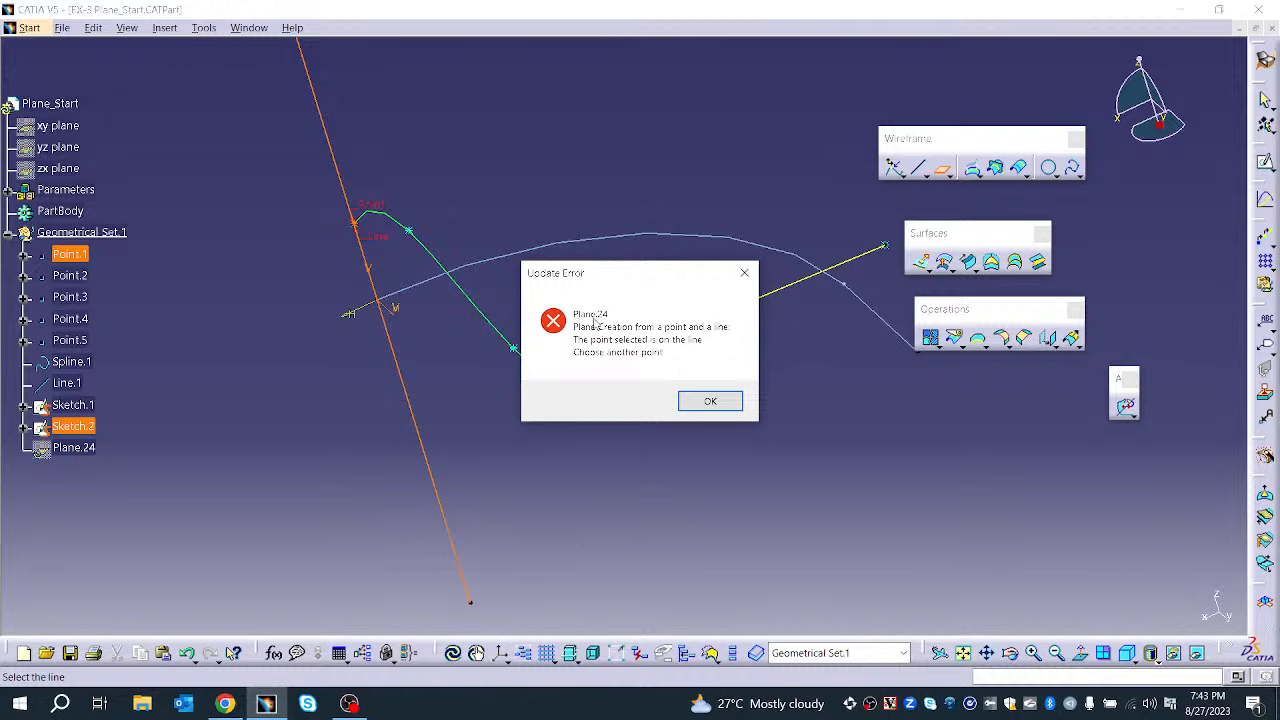
{"action": "left_click", "coordinate": [710, 401]}
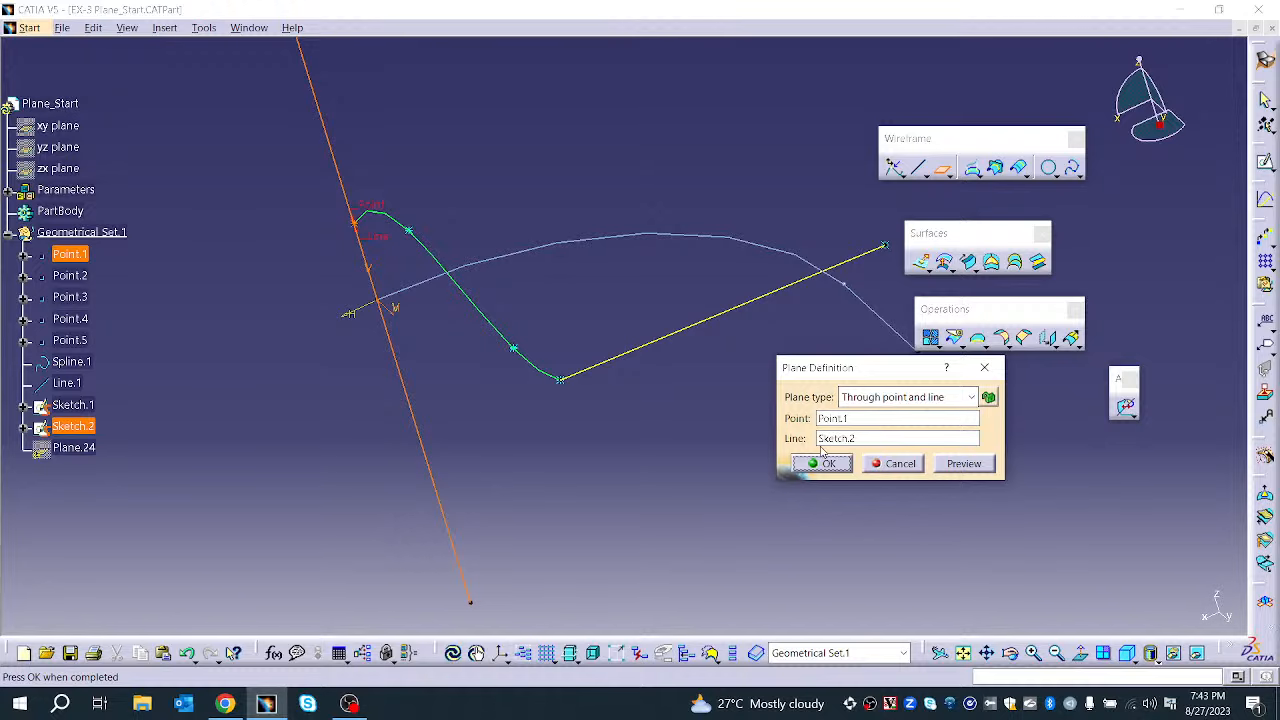
Replace the plane's point with Point.4 at the junction of the spline and the yellow line
{"action": "left_click", "coordinate": [866, 418]}
{"action": "middle_click_drag", "start_coordinate": [607, 405], "coordinate": [423, 428]}
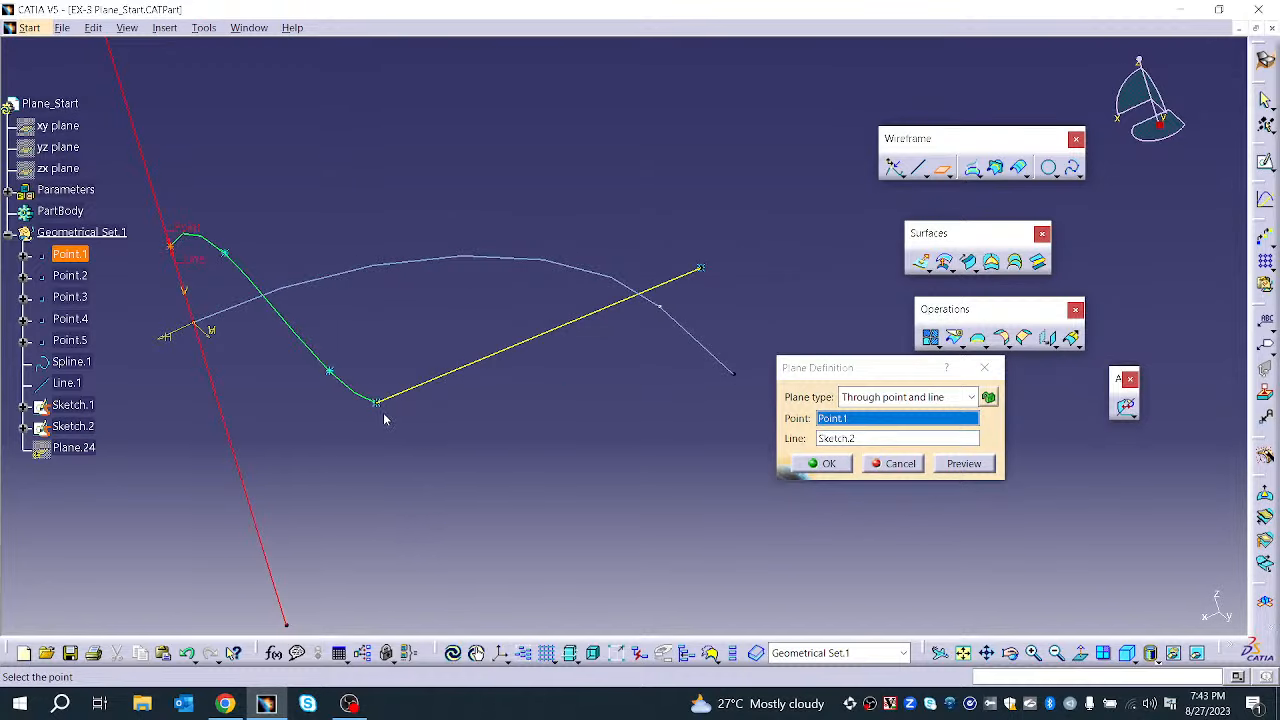
{"action": "left_click", "coordinate": [380, 404]}
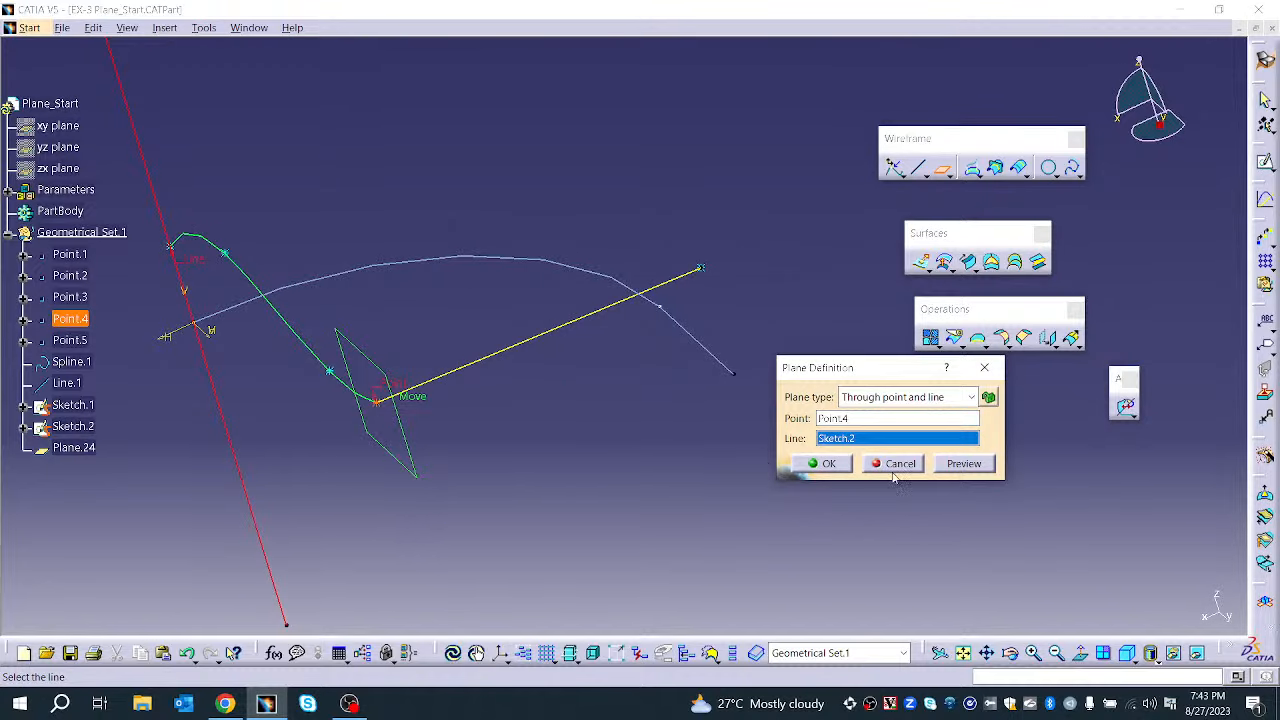
{"action": "mouse_move", "coordinate": [391, 429]}
{"action": "middle_mouse_down"}
{"action": "mouse_move", "coordinate": [290, 415]}
{"action": "mouse_move", "coordinate": [357, 393]}
{"action": "mouse_move", "coordinate": [382, 407]}
{"action": "middle_mouse_up"}
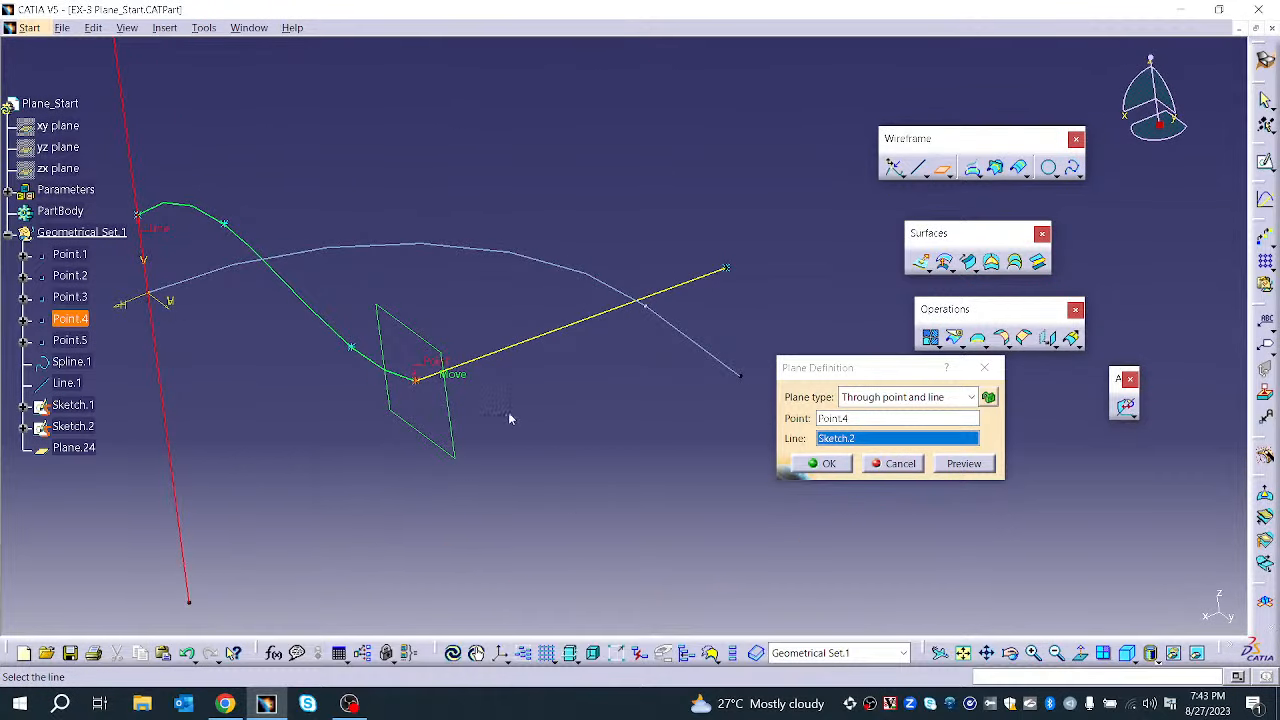
Set the plane's point to Point.5 at the yellow line's far end, preview the plane and create it
{"action": "left_click", "coordinate": [825, 420]}
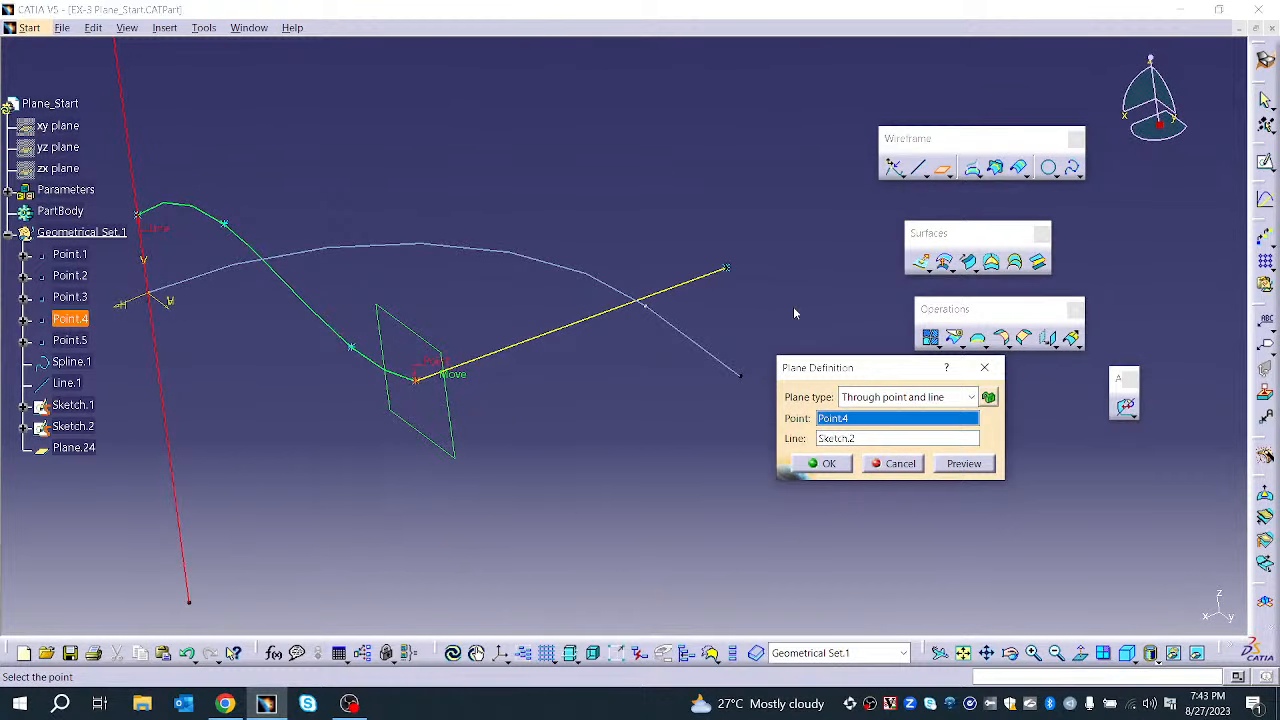
{"action": "left_click", "coordinate": [727, 266]}
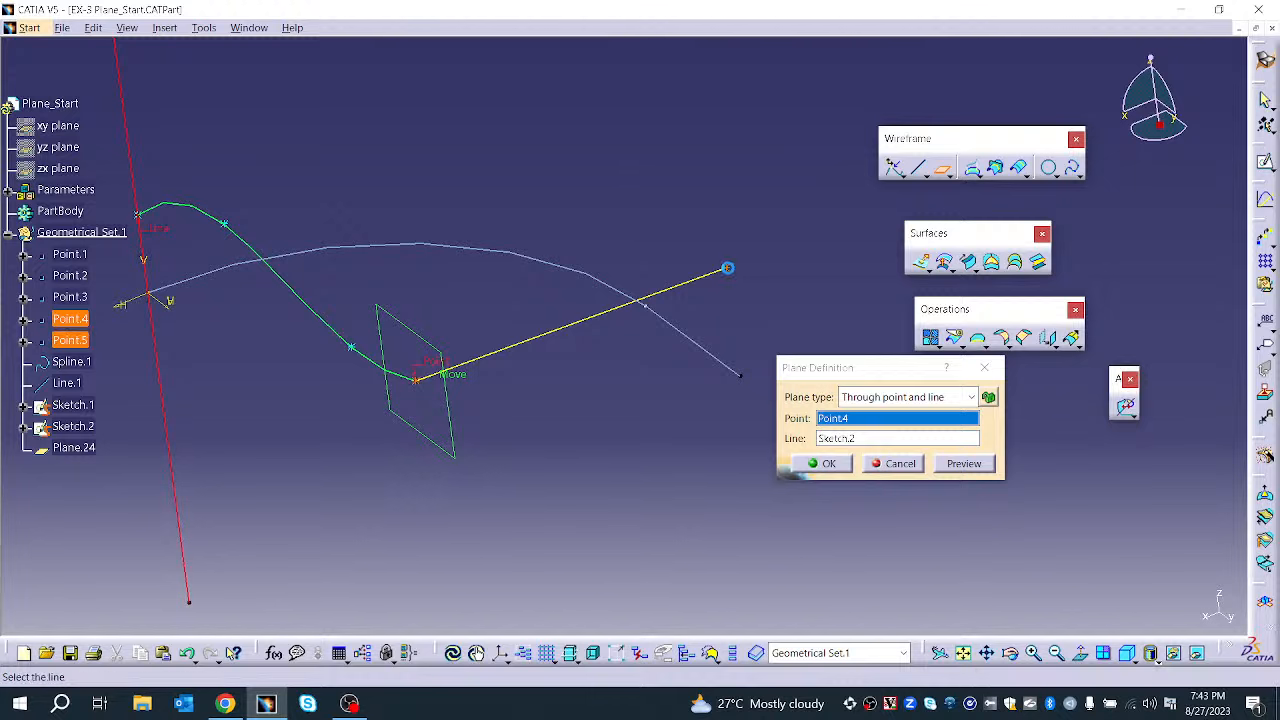
{"action": "left_click", "coordinate": [727, 268]}
{"action": "middle_click_drag", "start_coordinate": [745, 345], "coordinate": [683, 367]}
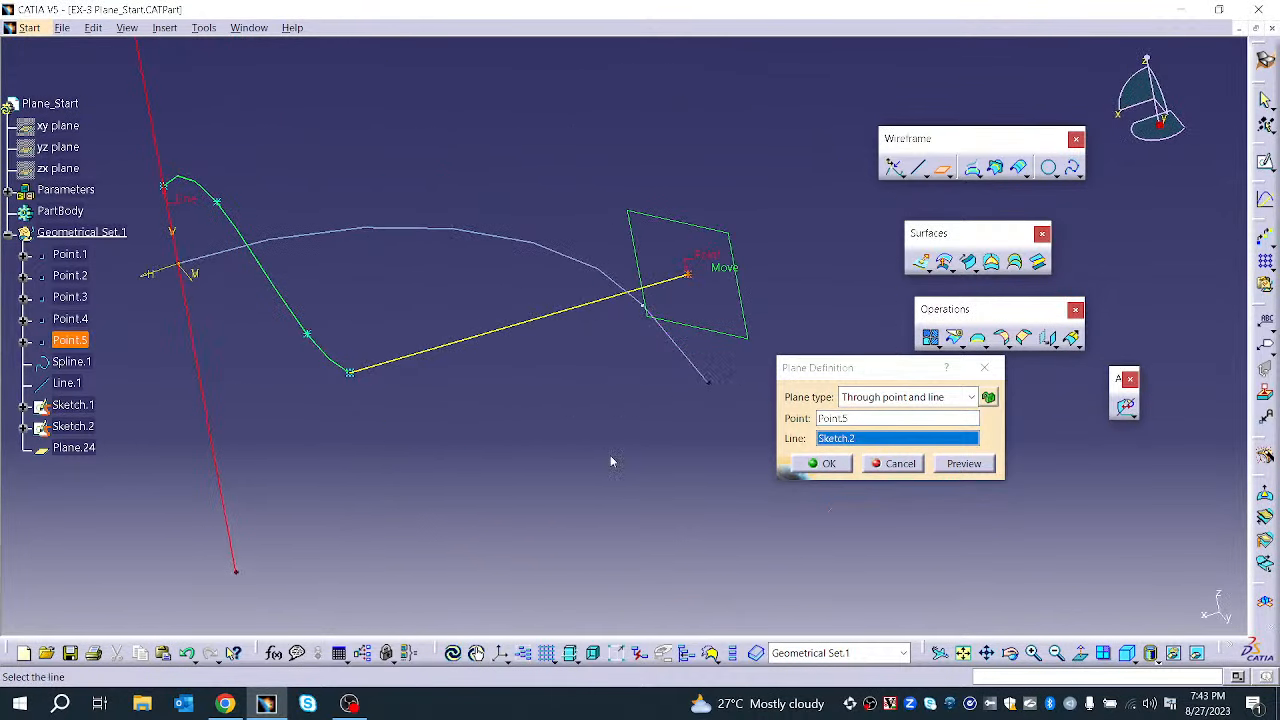
{"action": "middle_click_drag", "start_coordinate": [608, 457], "coordinate": [773, 452]}
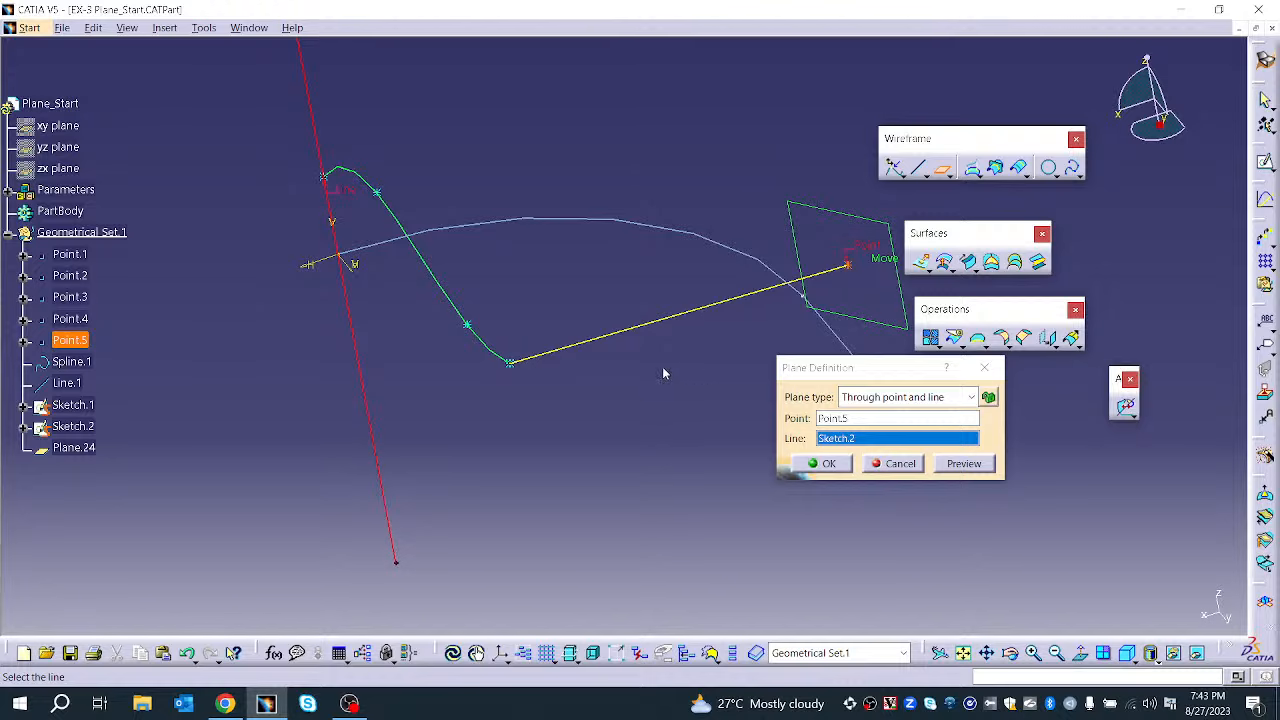
{"action": "left_click", "coordinate": [859, 426]}
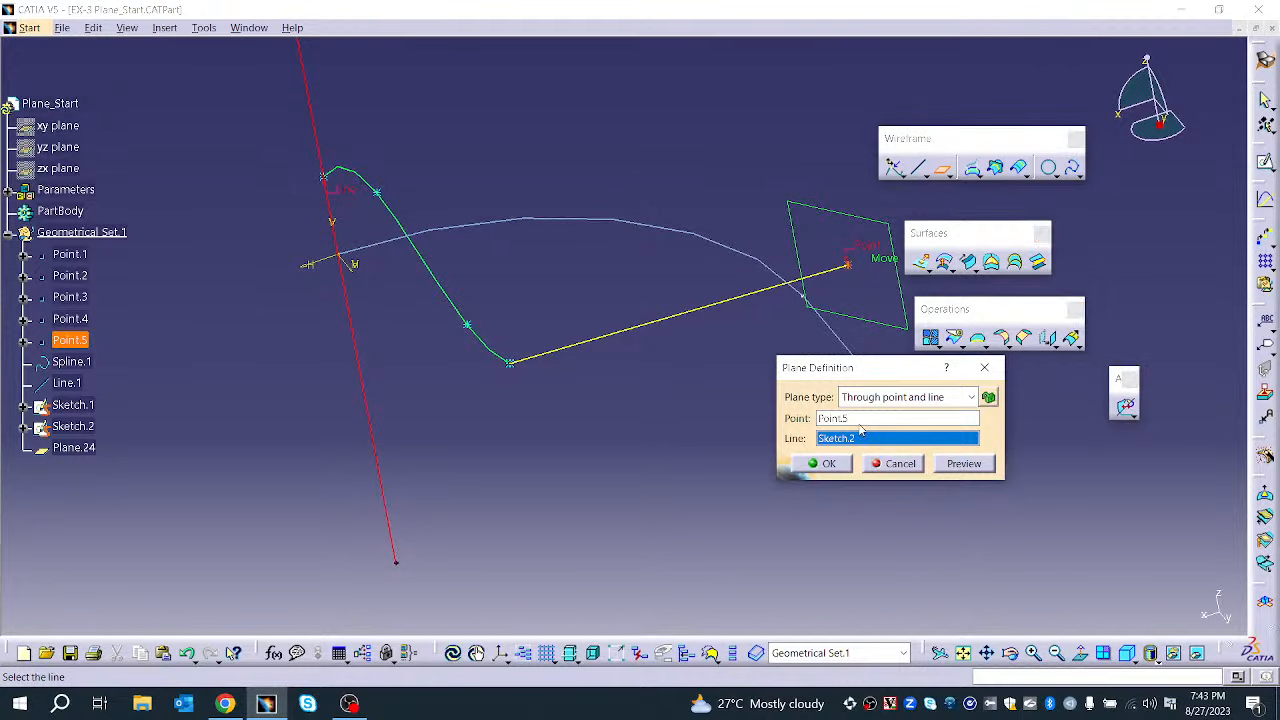
{"action": "left_click", "coordinate": [964, 464]}
{"action": "left_click", "coordinate": [830, 465]}
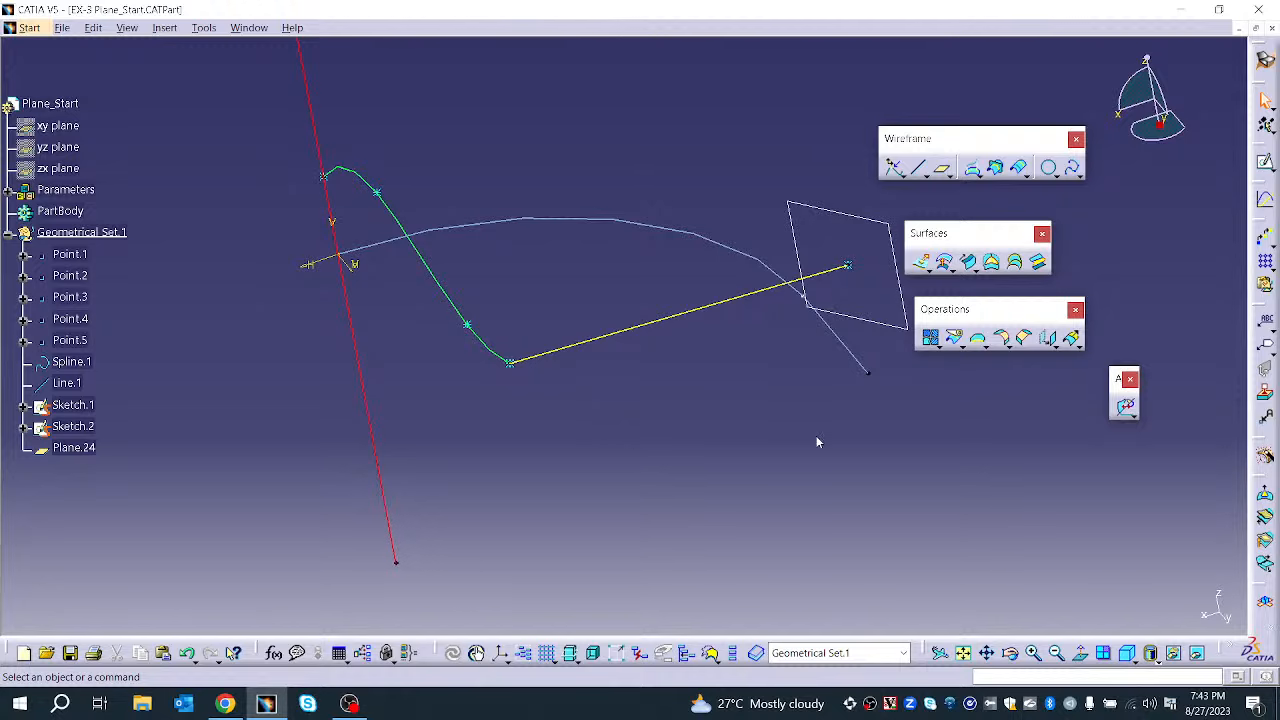
Create a Through planar curve plane using Spline.1 as the curve, previewing it first
{"action": "left_click", "coordinate": [942, 170]}
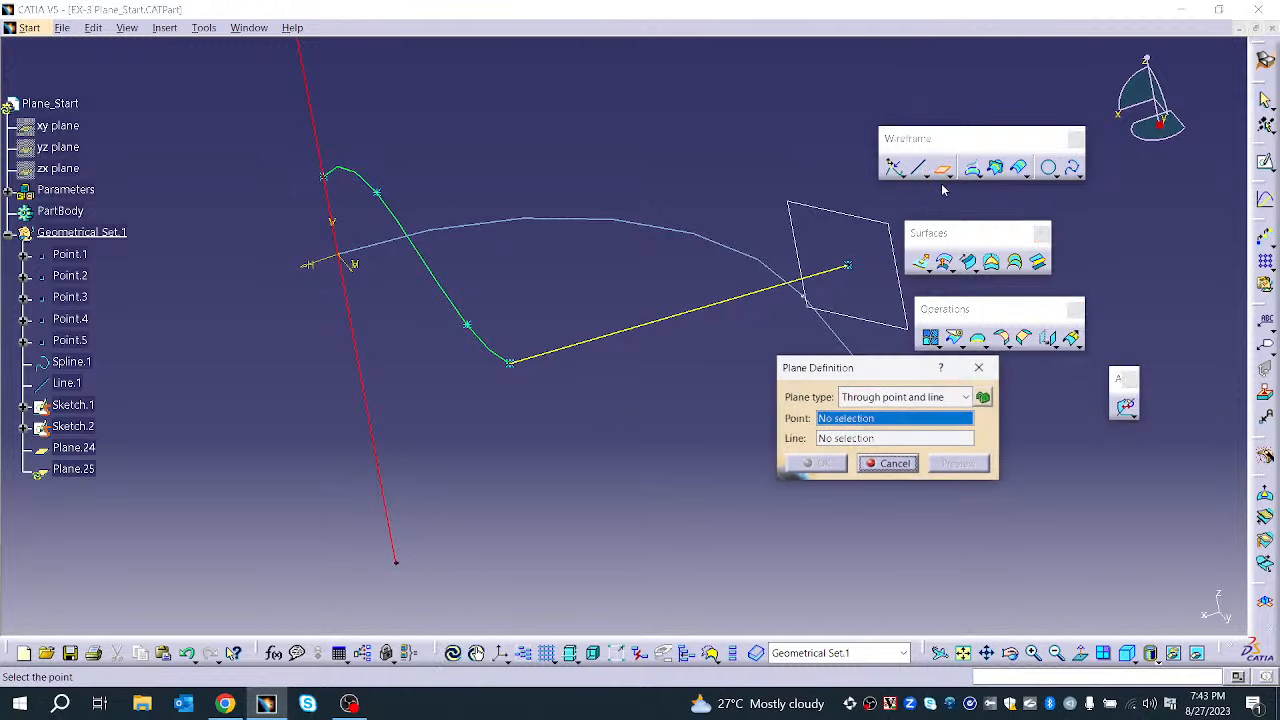
{"action": "left_click", "coordinate": [869, 397]}
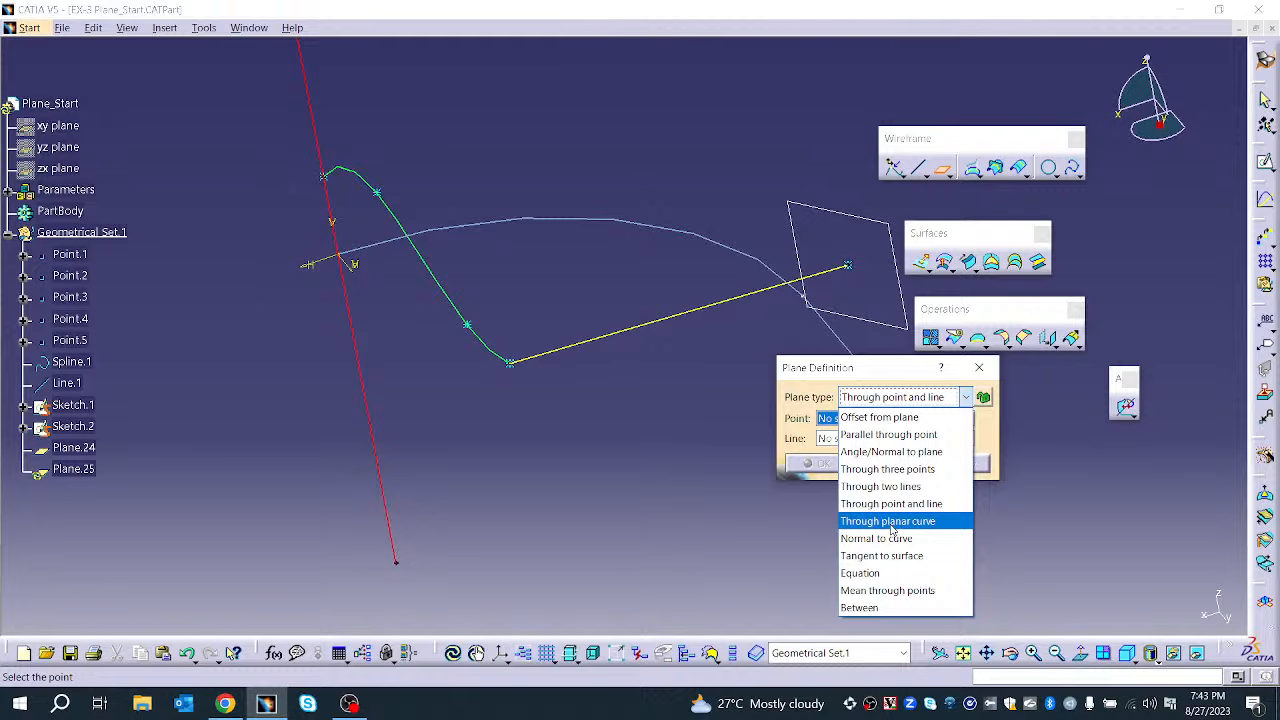
{"action": "left_click", "coordinate": [893, 521]}
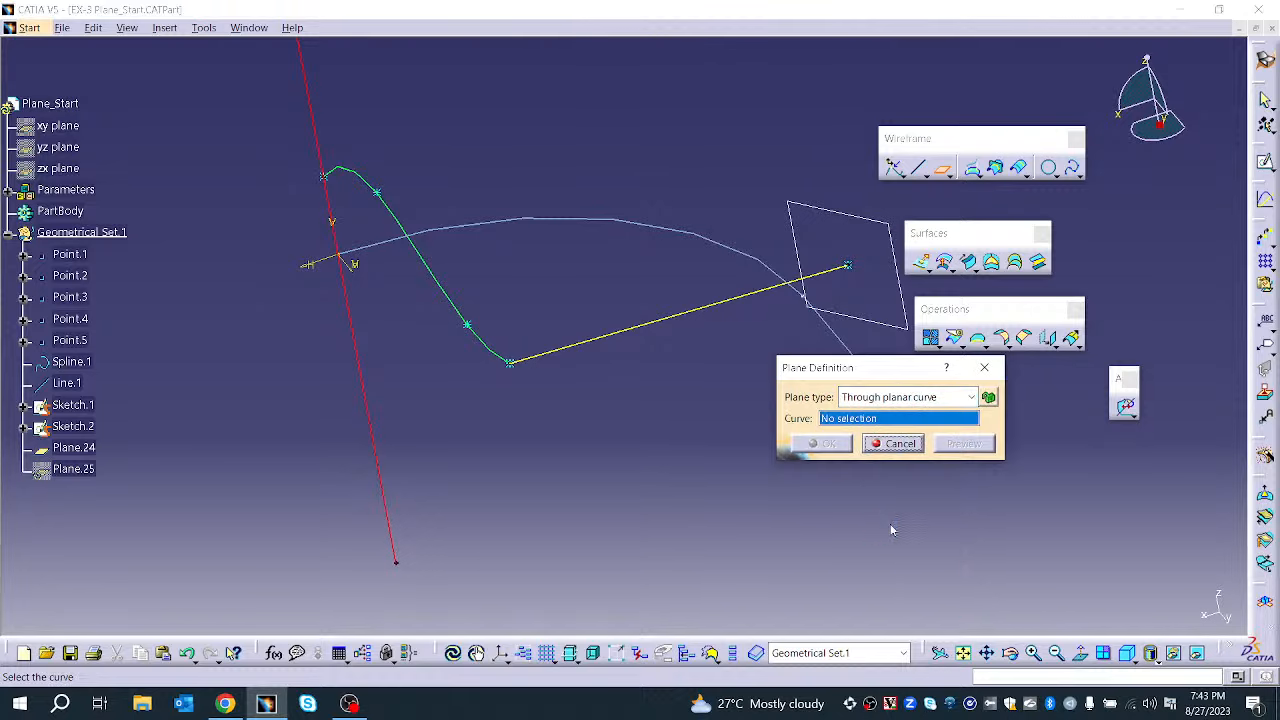
{"action": "left_click", "coordinate": [438, 292]}
{"action": "middle_click_drag", "start_coordinate": [529, 337], "coordinate": [650, 318]}
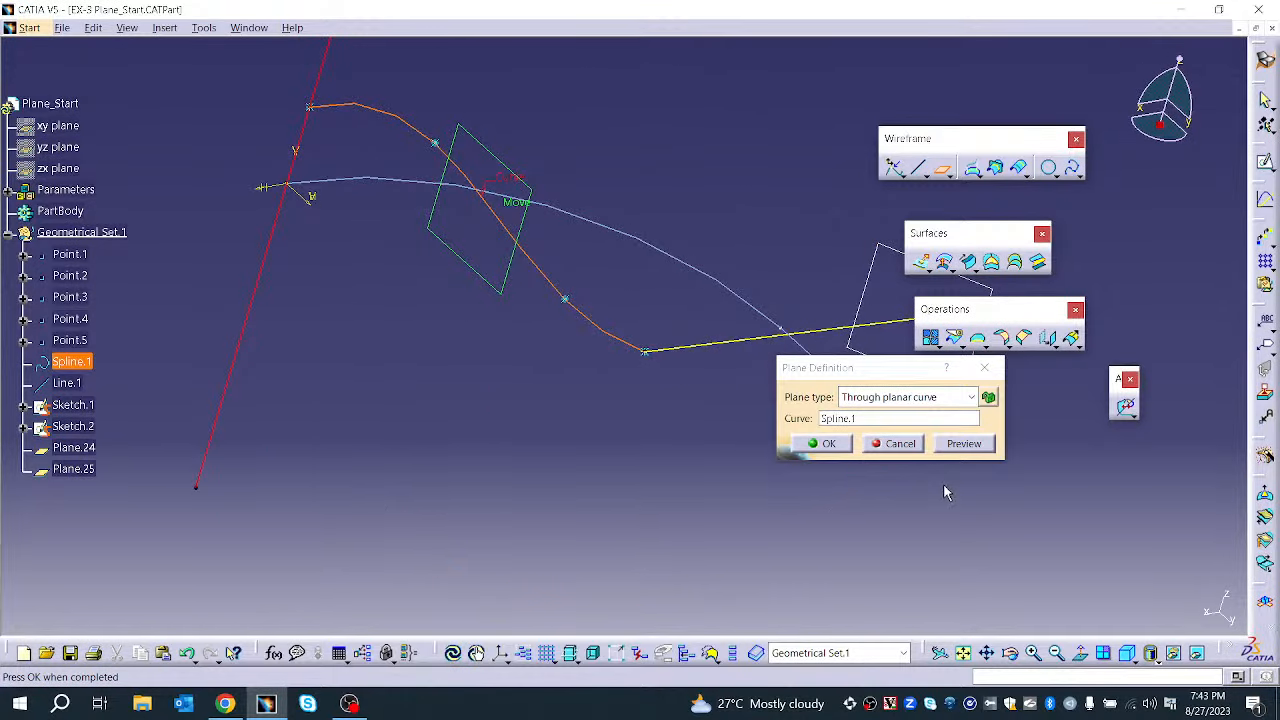
{"action": "left_click", "coordinate": [985, 449]}
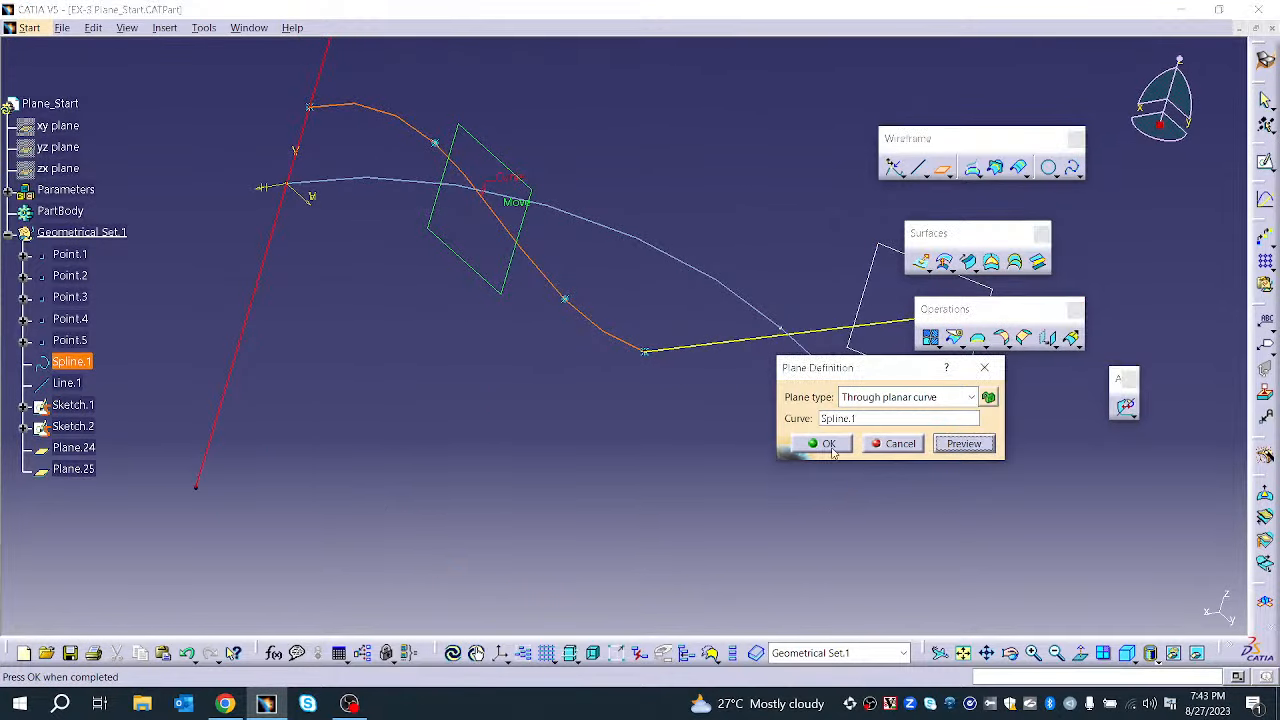
{"action": "left_click", "coordinate": [826, 443]}
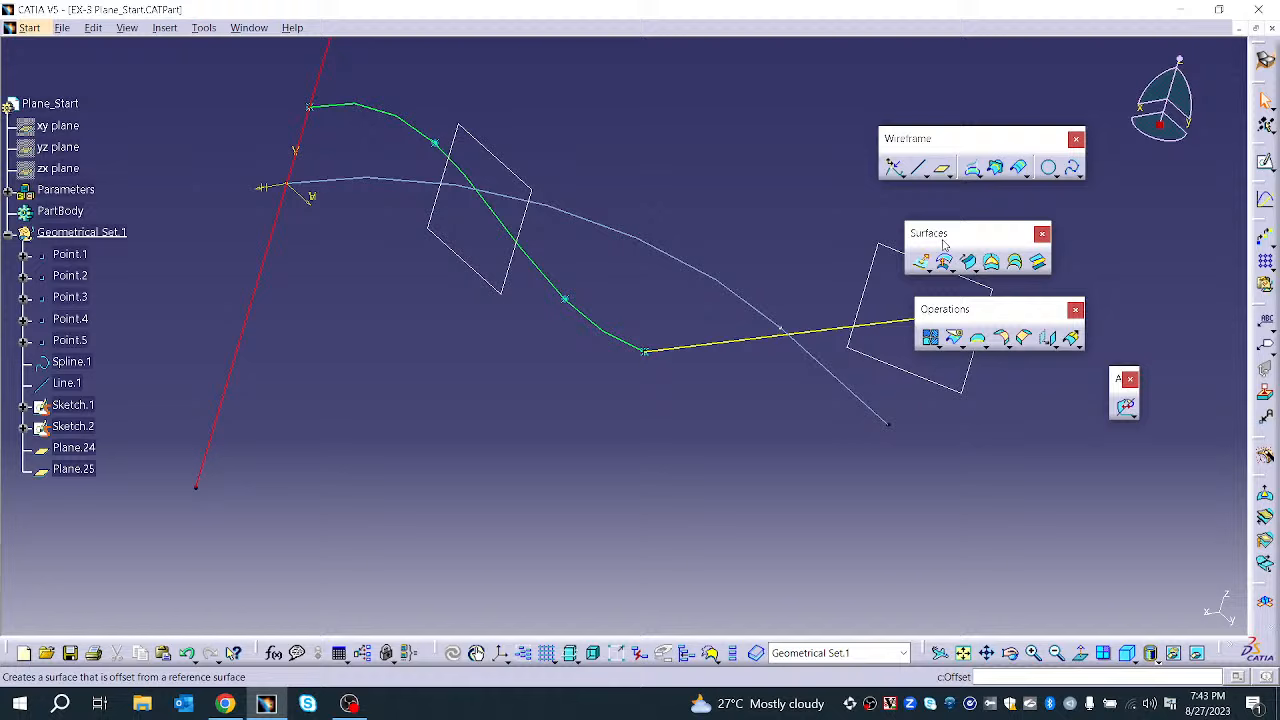
Define a Normal to curve plane with Spline.1 as the curve and Point.3 as the point
{"action": "left_click", "coordinate": [941, 172]}
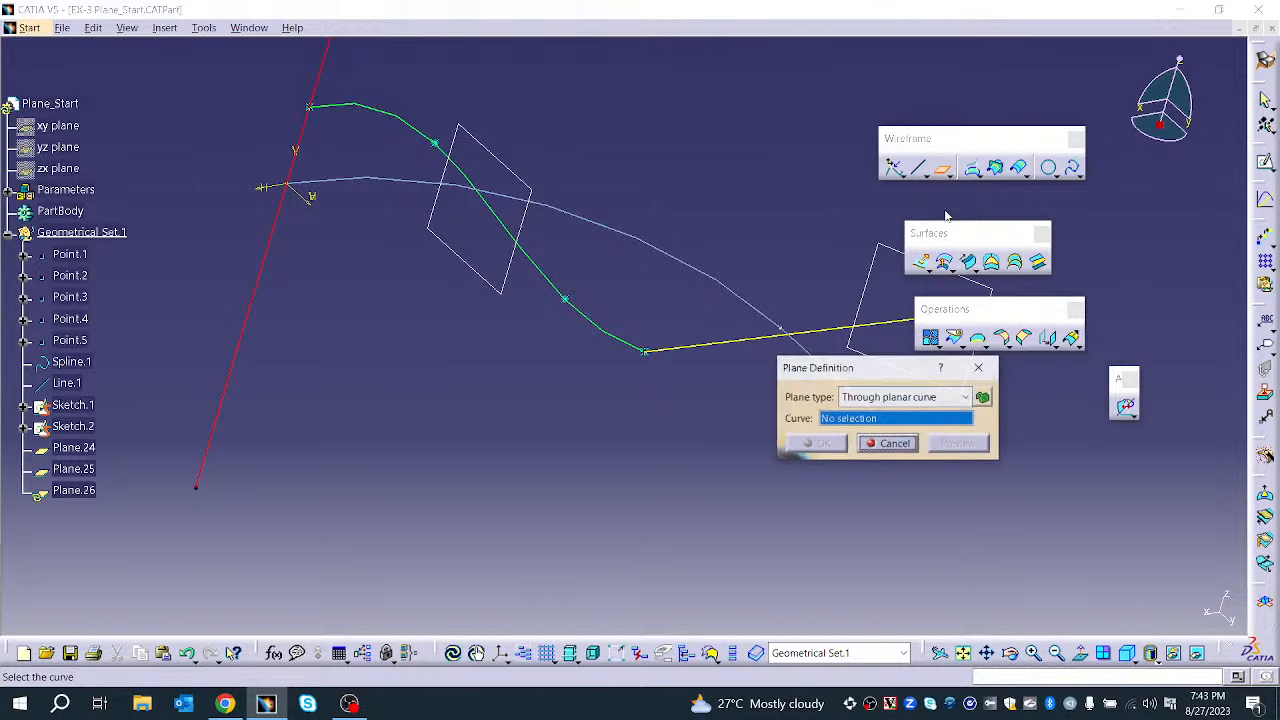
{"action": "left_click", "coordinate": [870, 400]}
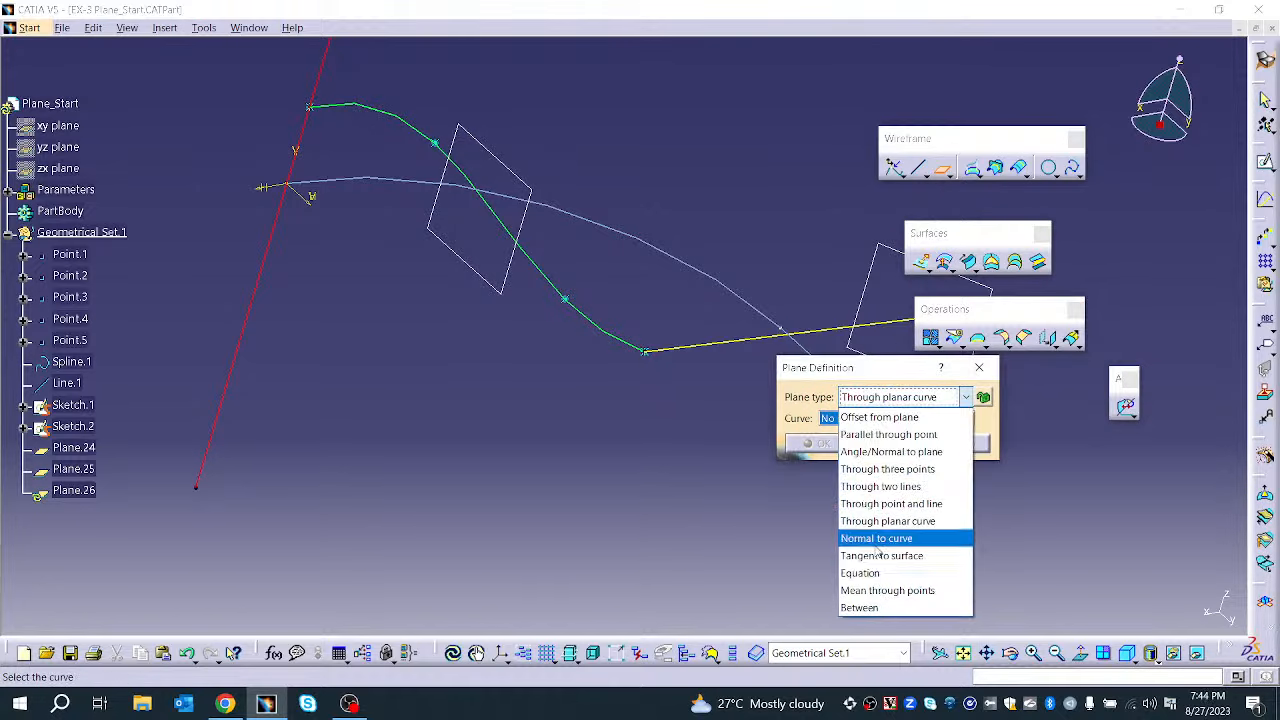
{"action": "left_click", "coordinate": [876, 543]}
{"action": "middle_click_drag", "start_coordinate": [655, 440], "coordinate": [609, 428]}
{"action": "middle_click_drag", "start_coordinate": [519, 416], "coordinate": [573, 360]}
{"action": "left_click", "coordinate": [525, 343]}
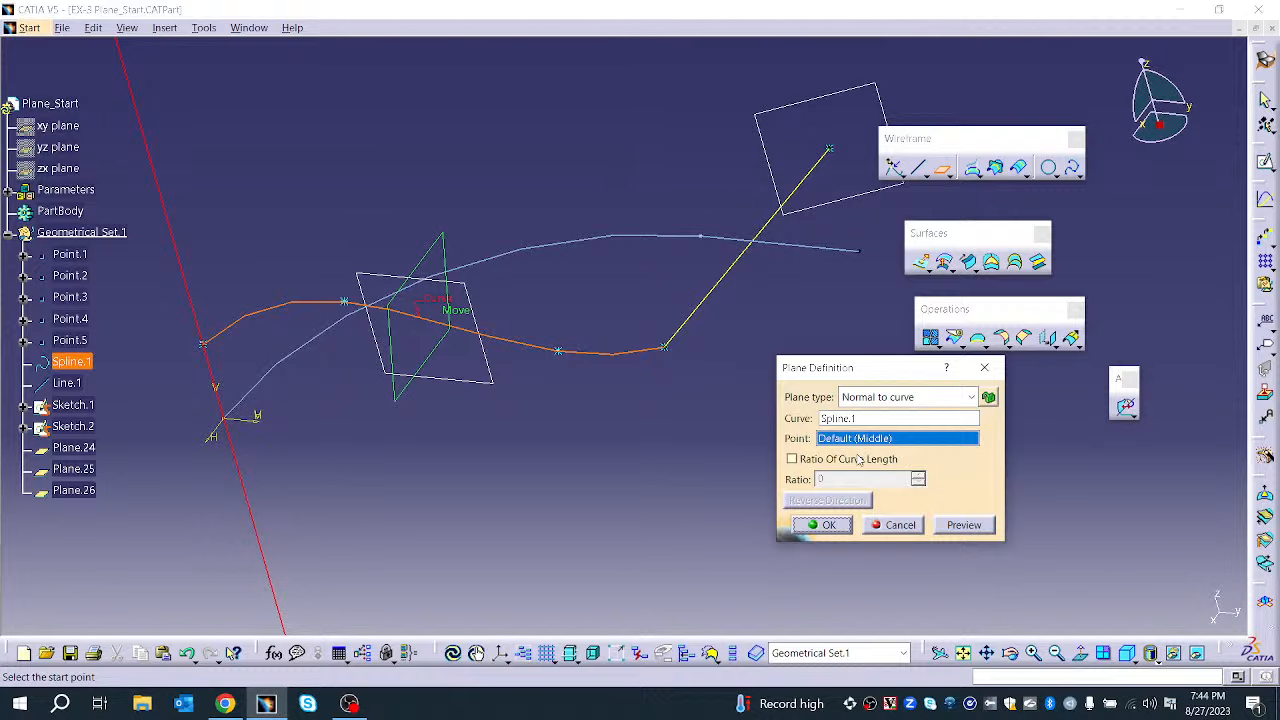
{"action": "left_click", "coordinate": [560, 352]}
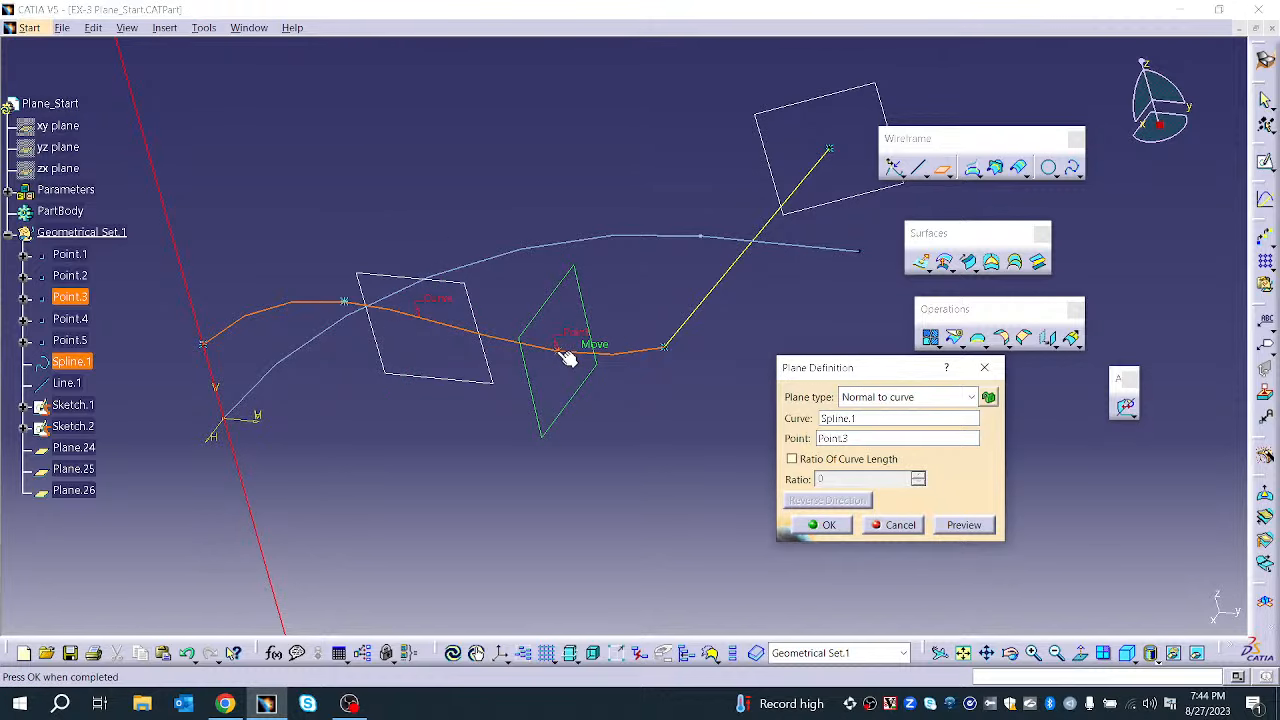
Position the normal plane by Ratio Of Curve Length, sweep the ratio along the spline past its end and set it to 1
{"action": "left_click", "coordinate": [792, 459]}
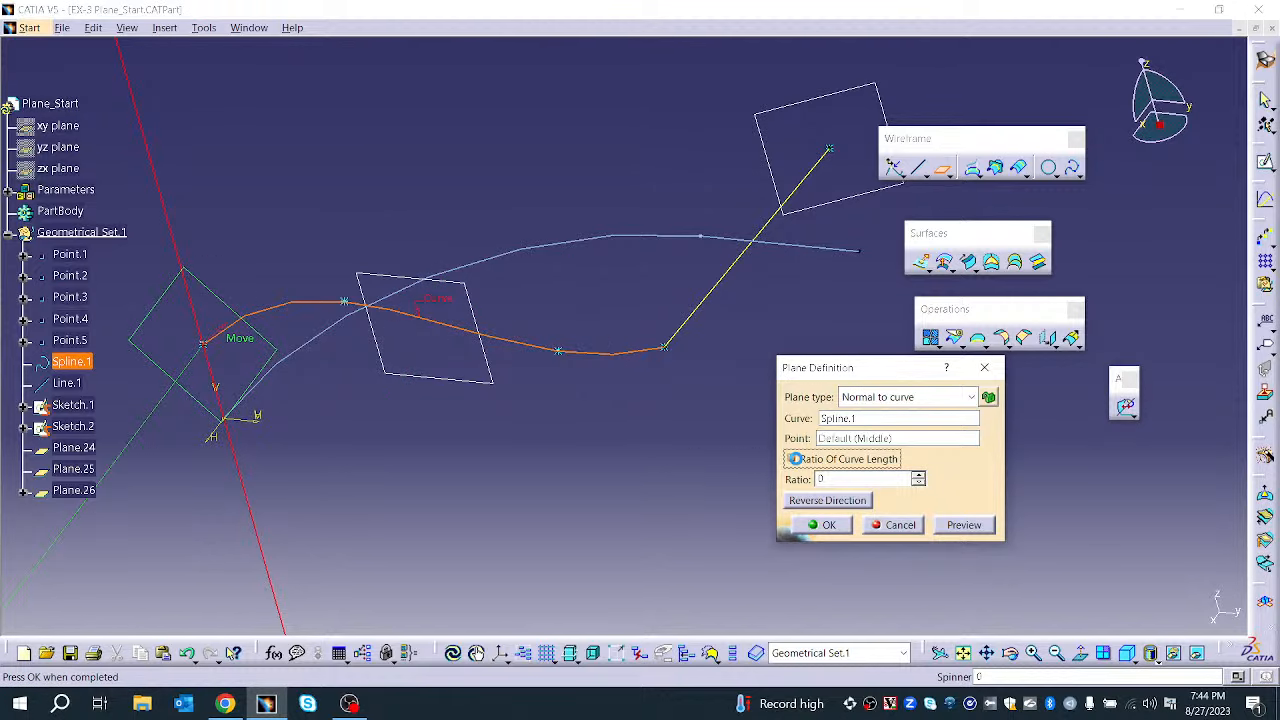
{"action": "left_click", "coordinate": [919, 476]}
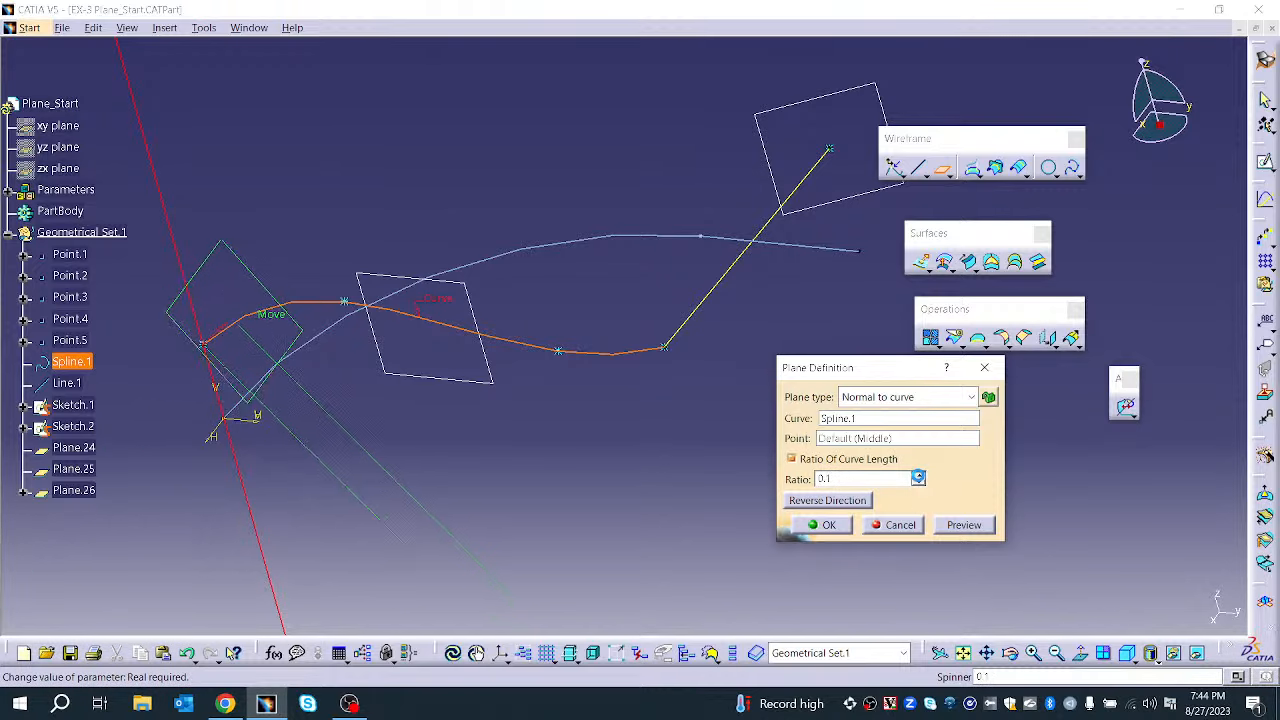
{"action": "left_click", "coordinate": [918, 476]}
{"action": "left_click", "coordinate": [918, 476]}
{"action": "left_click", "coordinate": [918, 476]}
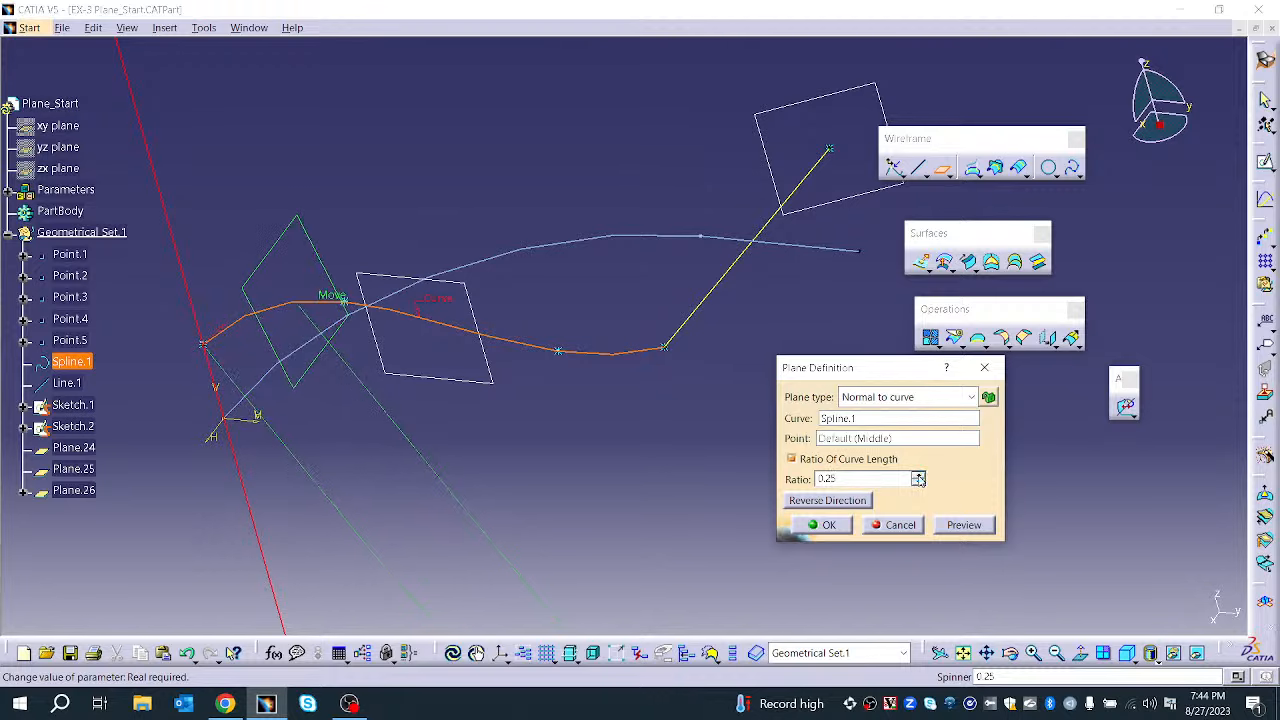
{"action": "left_click", "coordinate": [918, 476]}
{"action": "left_click", "coordinate": [918, 476]}
{"action": "left_click", "coordinate": [918, 476]}
{"action": "left_click", "coordinate": [918, 476]}
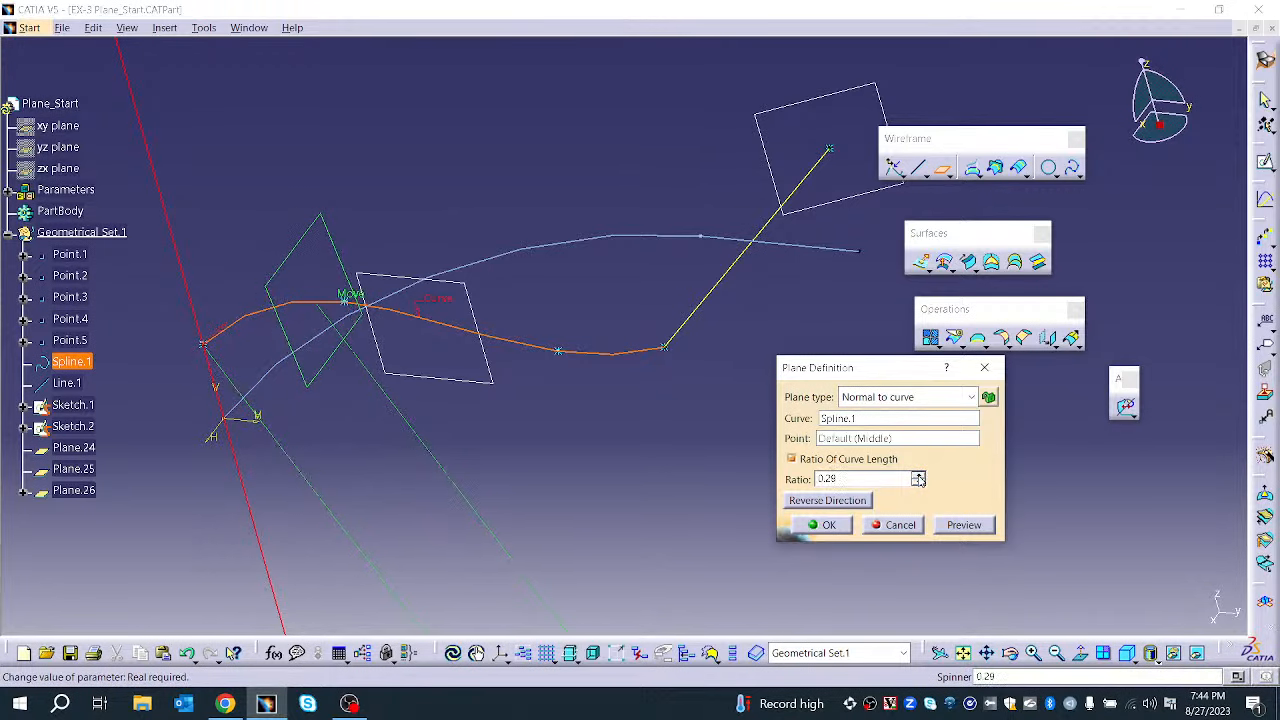
{"action": "left_click", "coordinate": [918, 477]}
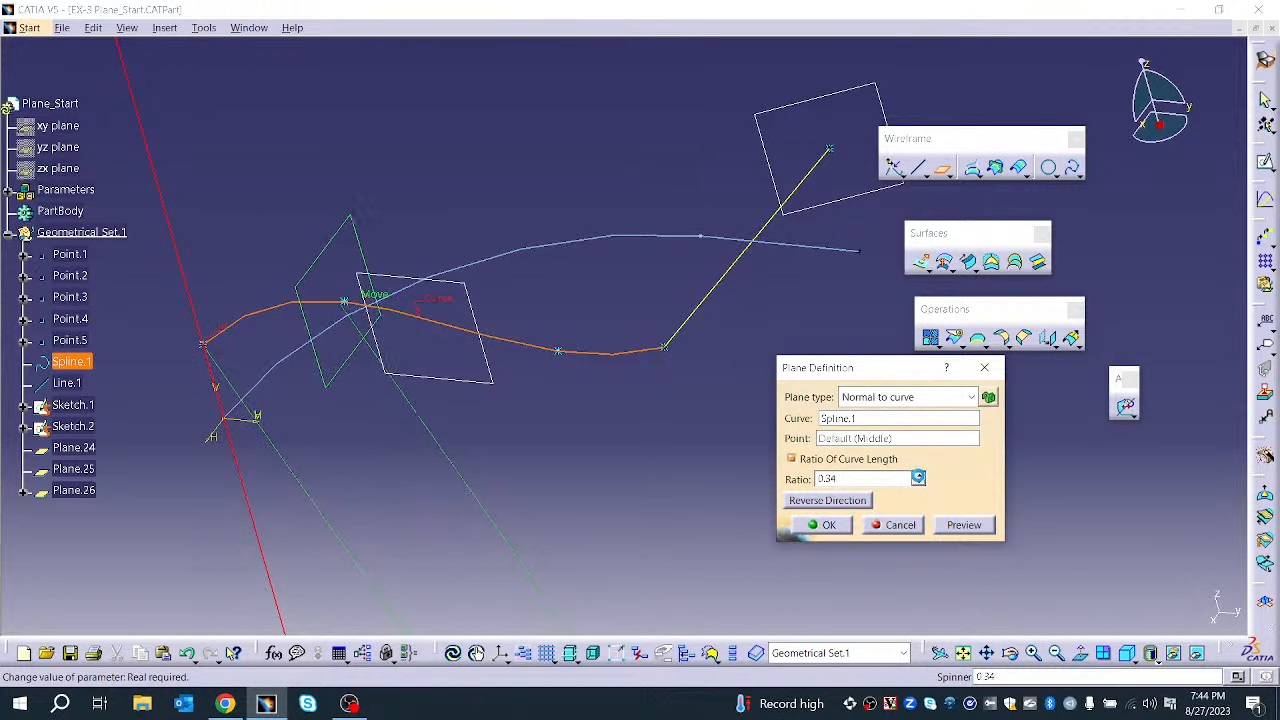
{"action": "left_click", "coordinate": [918, 477]}
{"action": "left_click", "coordinate": [918, 477]}
{"action": "left_click", "coordinate": [918, 477]}
{"action": "left_click", "coordinate": [918, 477]}
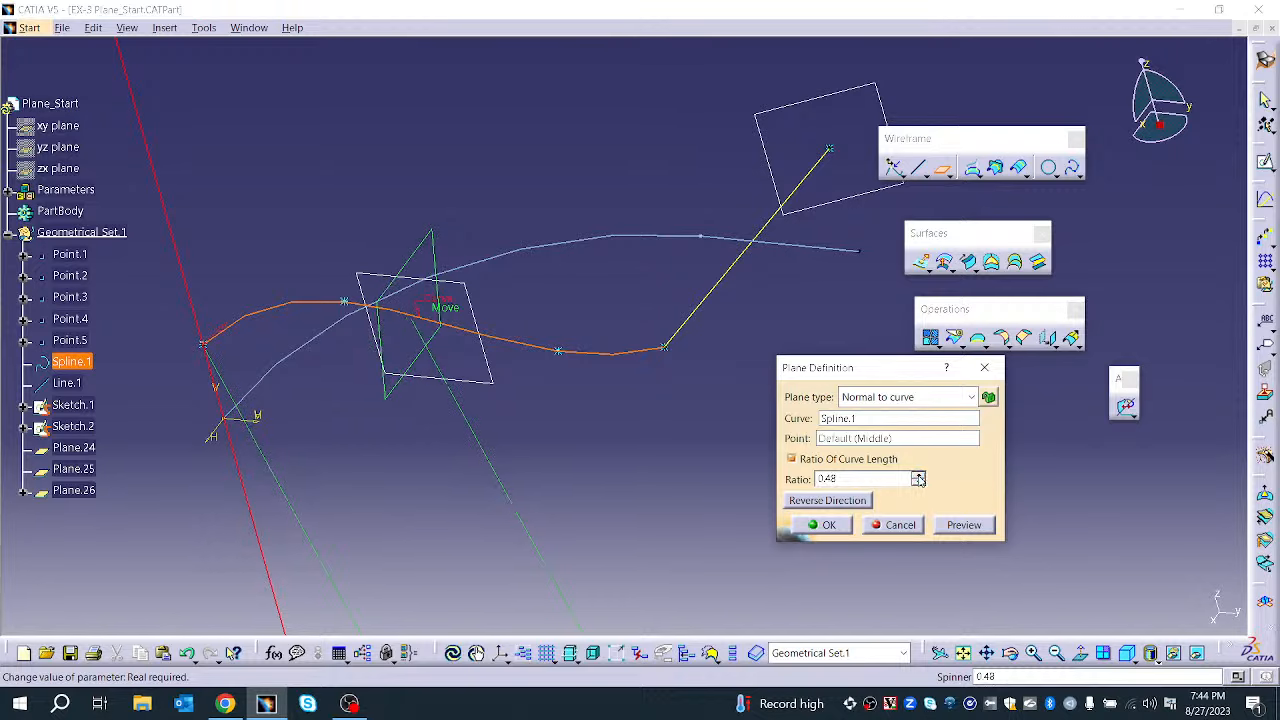
{"action": "left_click", "coordinate": [918, 477]}
{"action": "left_click", "coordinate": [918, 477]}
{"action": "left_click", "coordinate": [918, 477]}
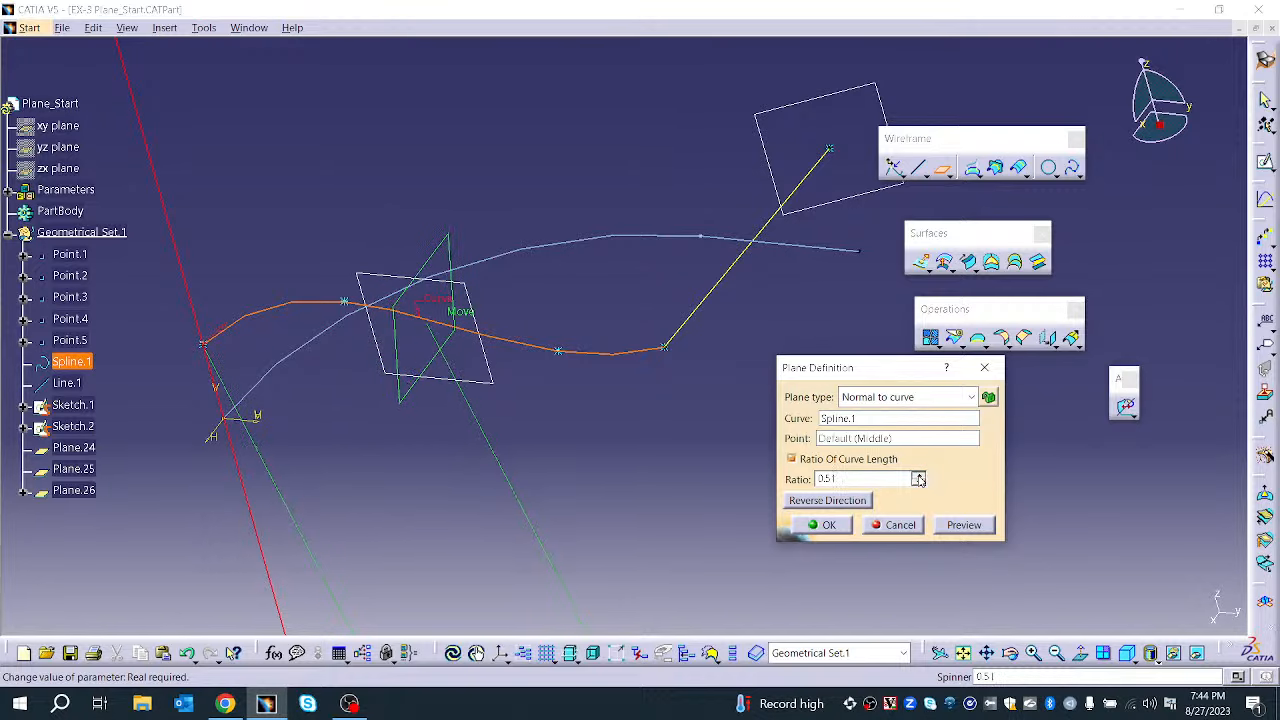
{"action": "left_click", "coordinate": [918, 477]}
{"action": "left_click", "coordinate": [918, 477]}
{"action": "left_click", "coordinate": [918, 477]}
{"action": "left_click", "coordinate": [918, 477]}
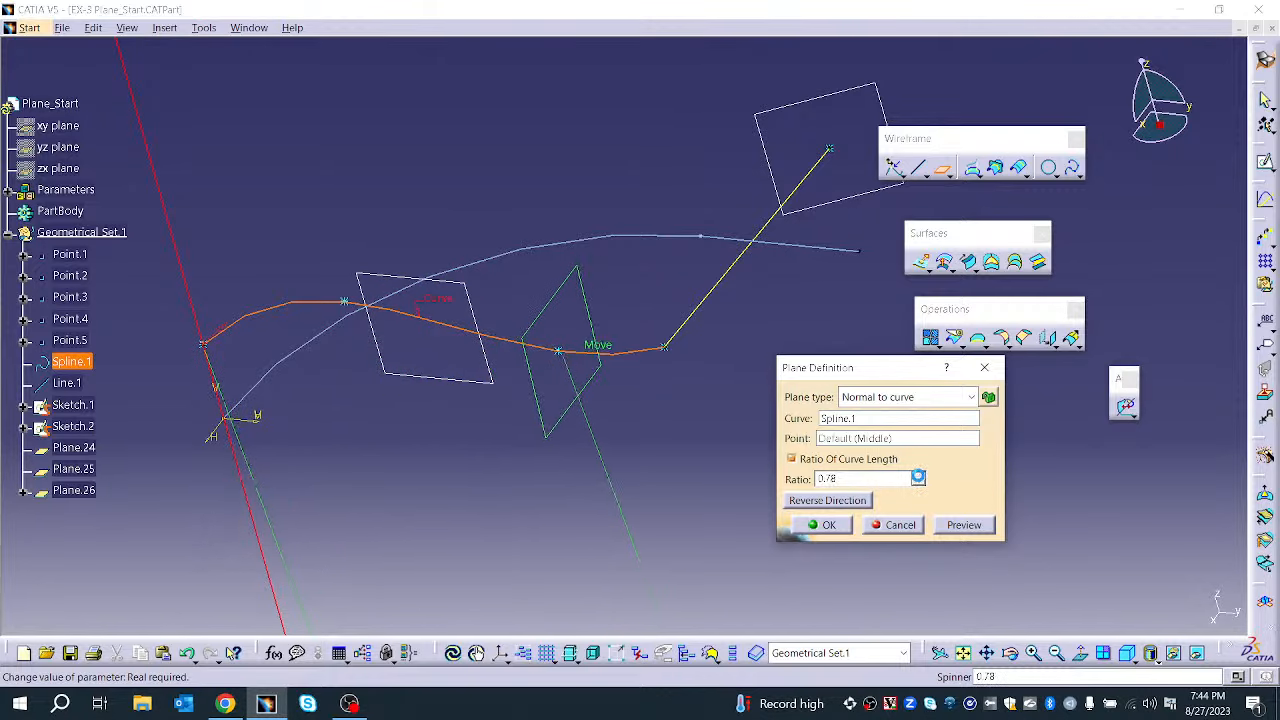
{"action": "left_click", "coordinate": [918, 477]}
{"action": "left_click", "coordinate": [918, 477]}
{"action": "left_click", "coordinate": [918, 477]}
{"action": "left_click", "coordinate": [918, 477]}
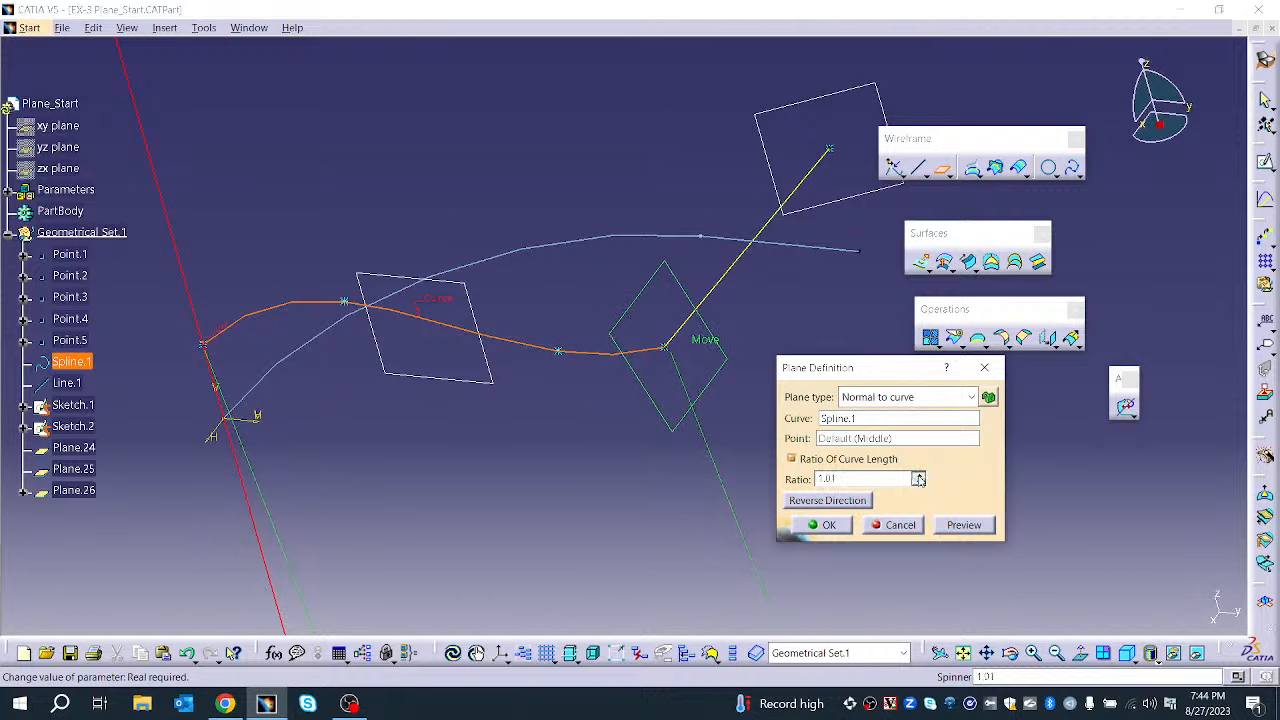
{"action": "left_click", "coordinate": [918, 477]}
{"action": "left_click", "coordinate": [918, 477]}
{"action": "left_click", "coordinate": [918, 484]}
{"action": "left_click", "coordinate": [918, 484]}
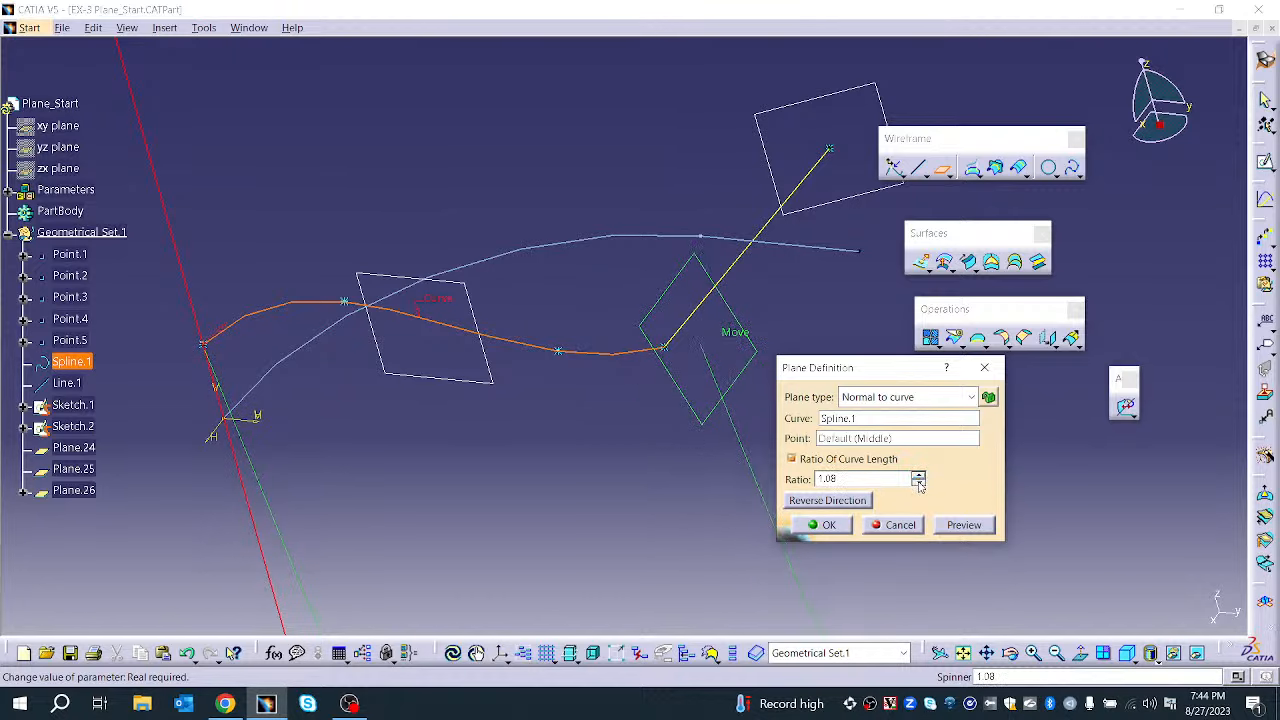
{"action": "left_click", "coordinate": [918, 484]}
{"action": "left_click", "coordinate": [918, 484]}
{"action": "left_click", "coordinate": [918, 484]}
{"action": "left_click", "coordinate": [918, 484]}
{"action": "left_click", "coordinate": [918, 484]}
{"action": "left_click", "coordinate": [918, 484]}
{"action": "left_click", "coordinate": [918, 484]}
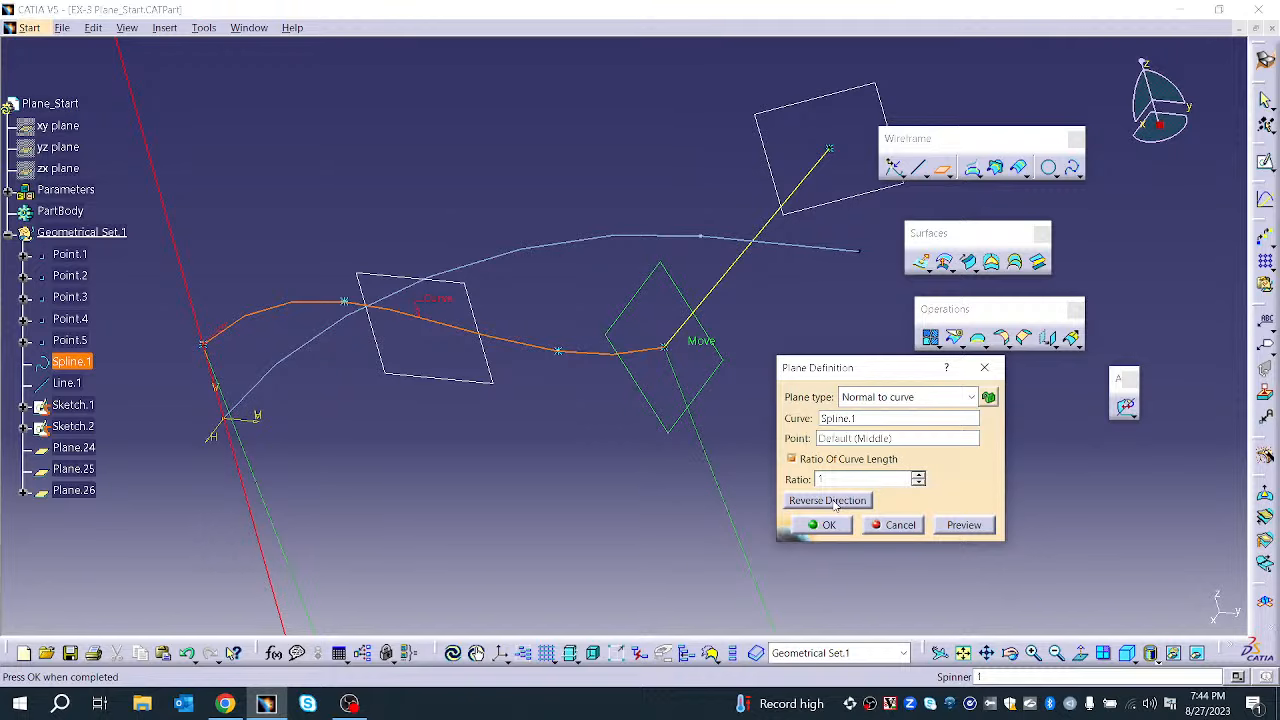
Reverse the ratio's direction back and forth, leaving the plane at the spline's junction with the yellow line, then preview and create it
{"action": "left_click", "coordinate": [835, 503]}
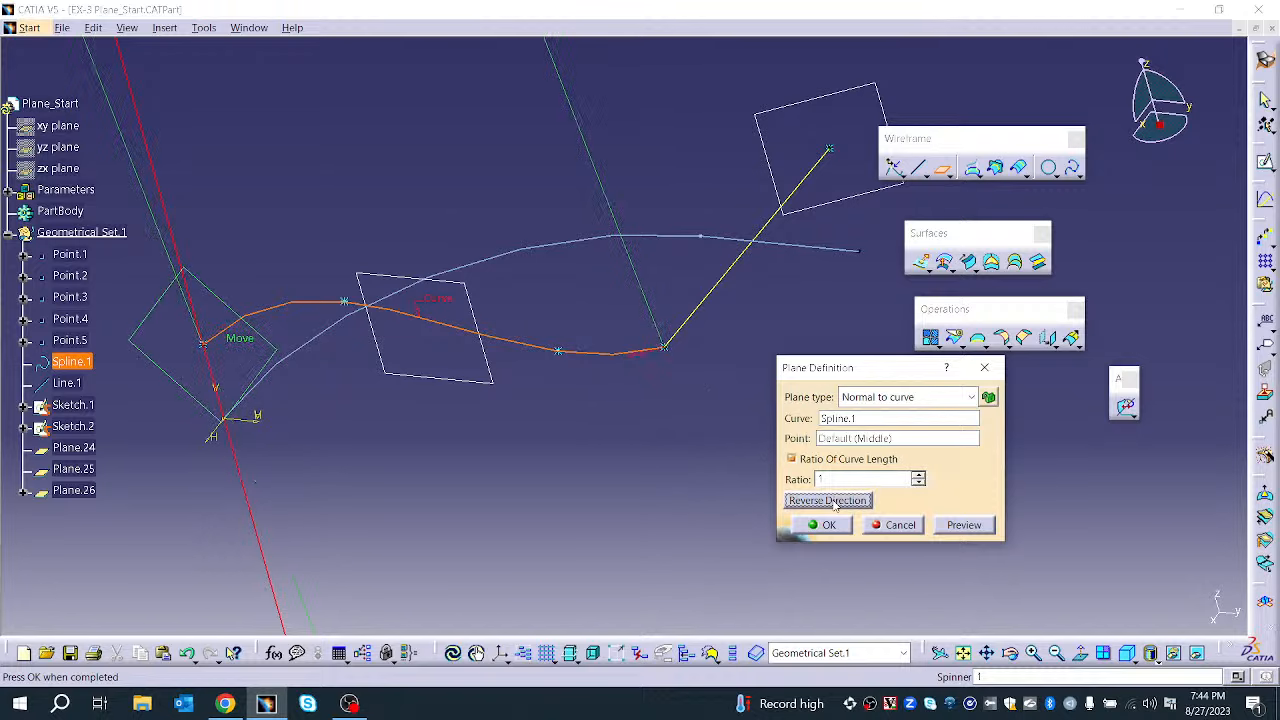
{"action": "left_click", "coordinate": [833, 502]}
{"action": "left_click", "coordinate": [831, 501]}
{"action": "left_click", "coordinate": [831, 501]}
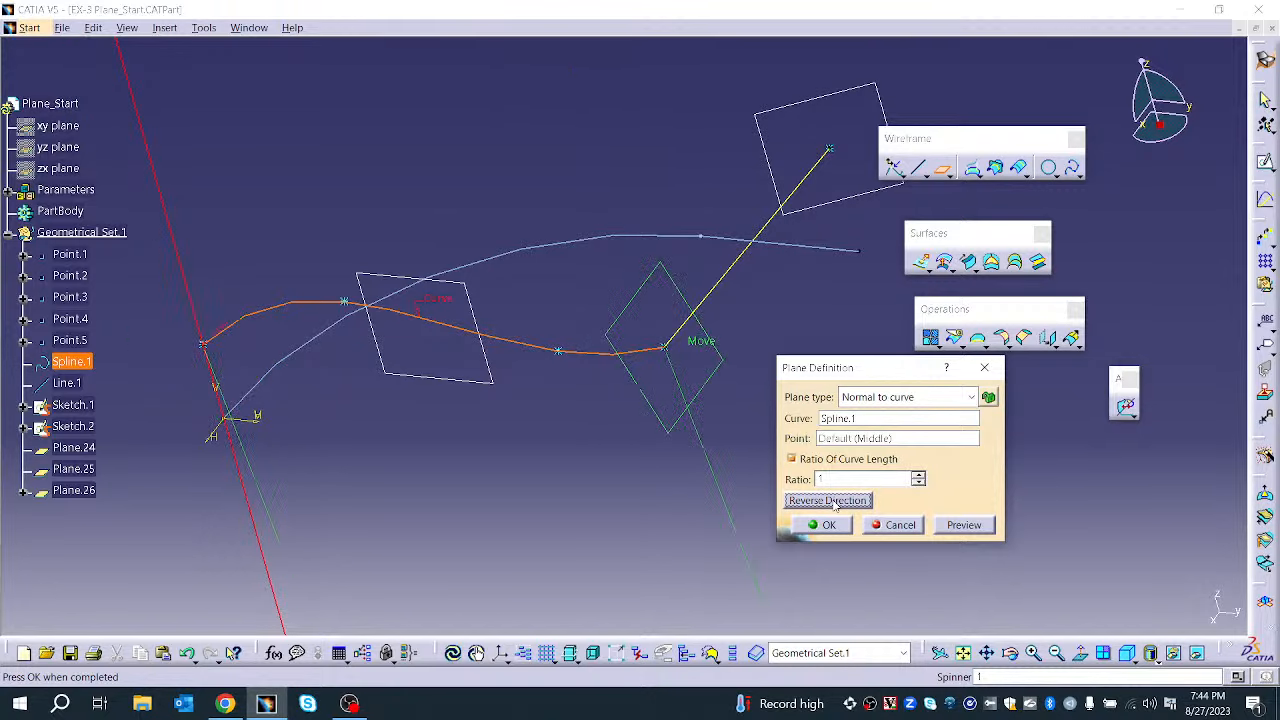
{"action": "left_click", "coordinate": [831, 501]}
{"action": "left_click", "coordinate": [832, 502]}
{"action": "left_click", "coordinate": [964, 526]}
{"action": "left_click", "coordinate": [842, 528]}
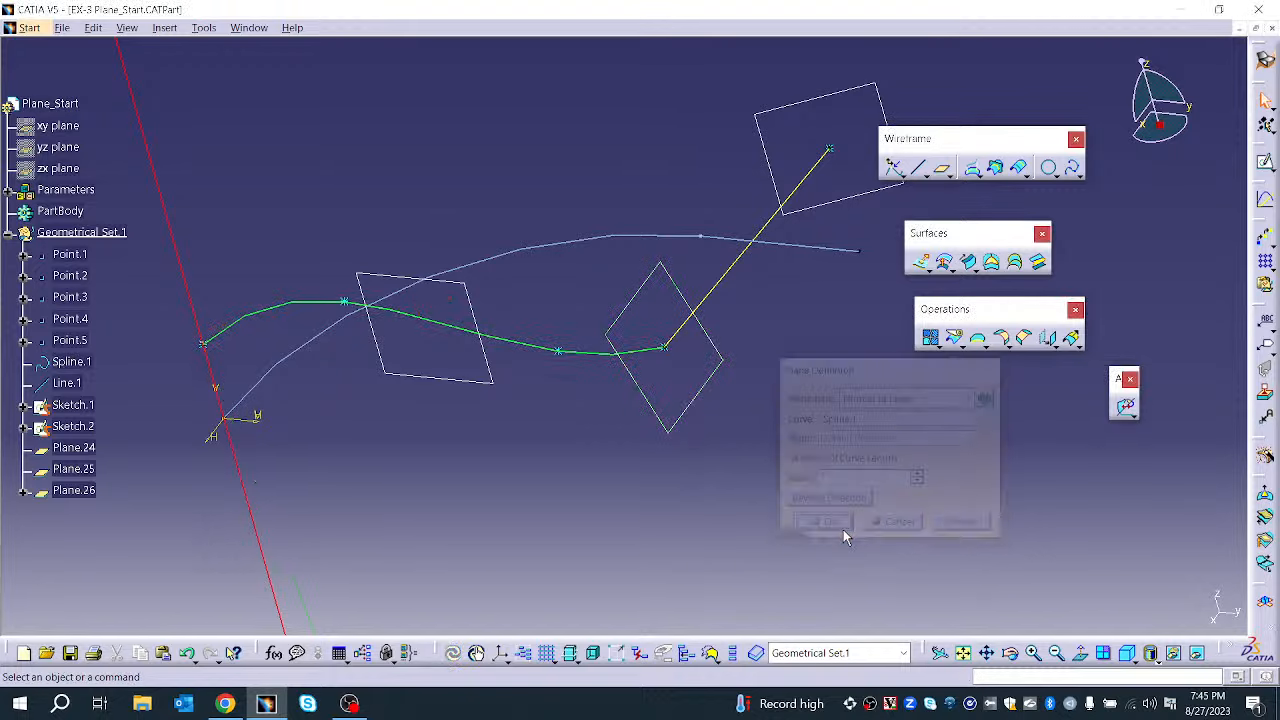
{"action": "left_click", "coordinate": [942, 168]}
{"action": "left_click", "coordinate": [913, 399]}
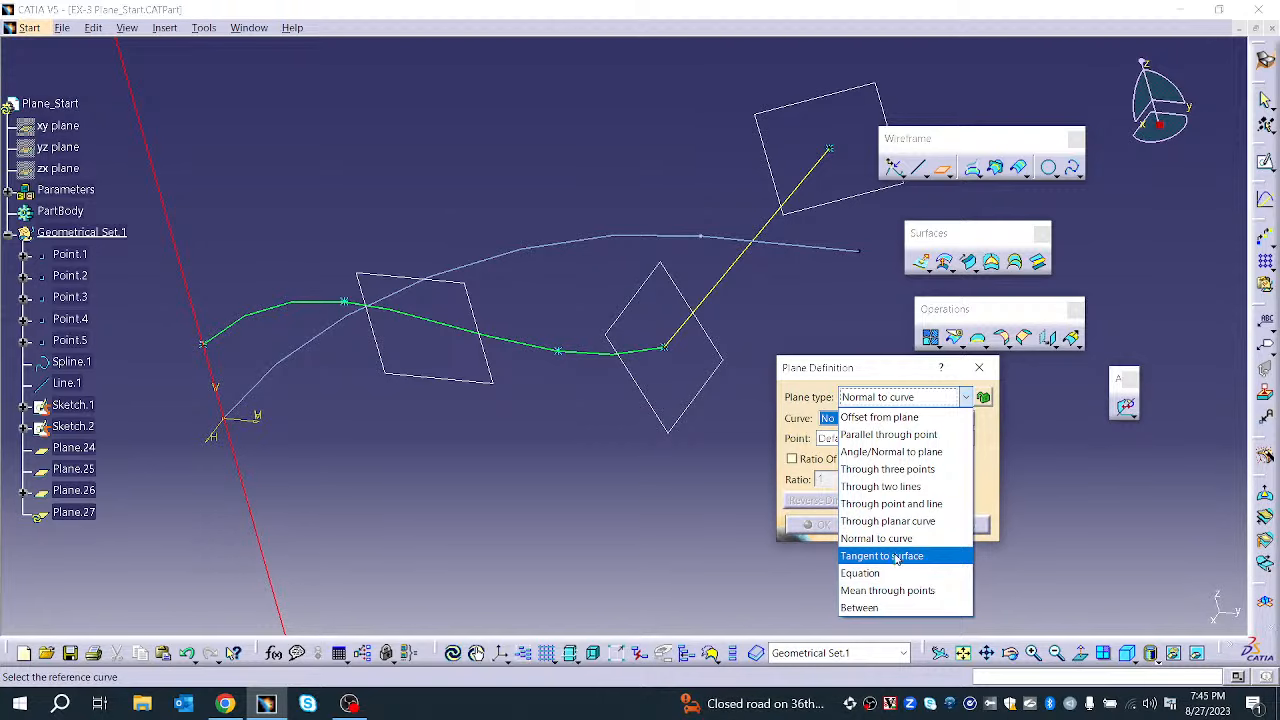
{"action": "left_click", "coordinate": [762, 553]}
{"action": "left_click", "coordinate": [895, 525]}
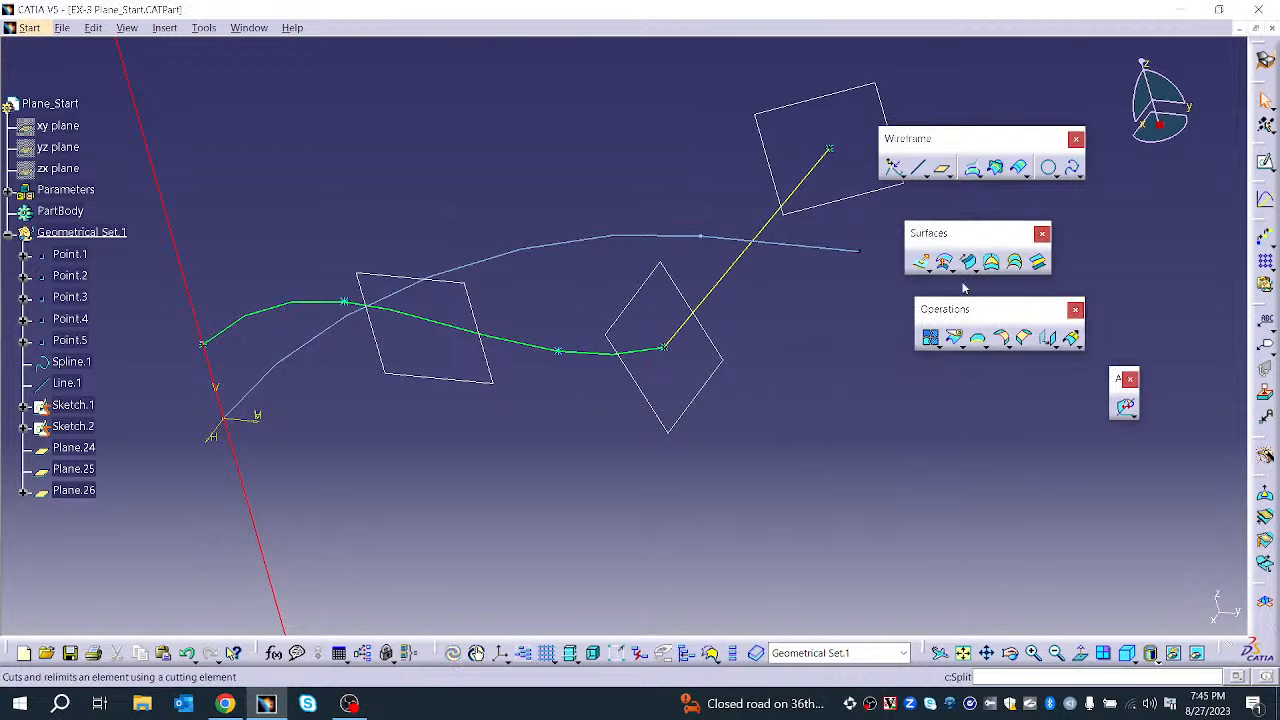
Create an extruded surface from Spline.1 with the default normal direction and a 20 mm first limit, accepting the direction warning
{"action": "left_click", "coordinate": [921, 262]}
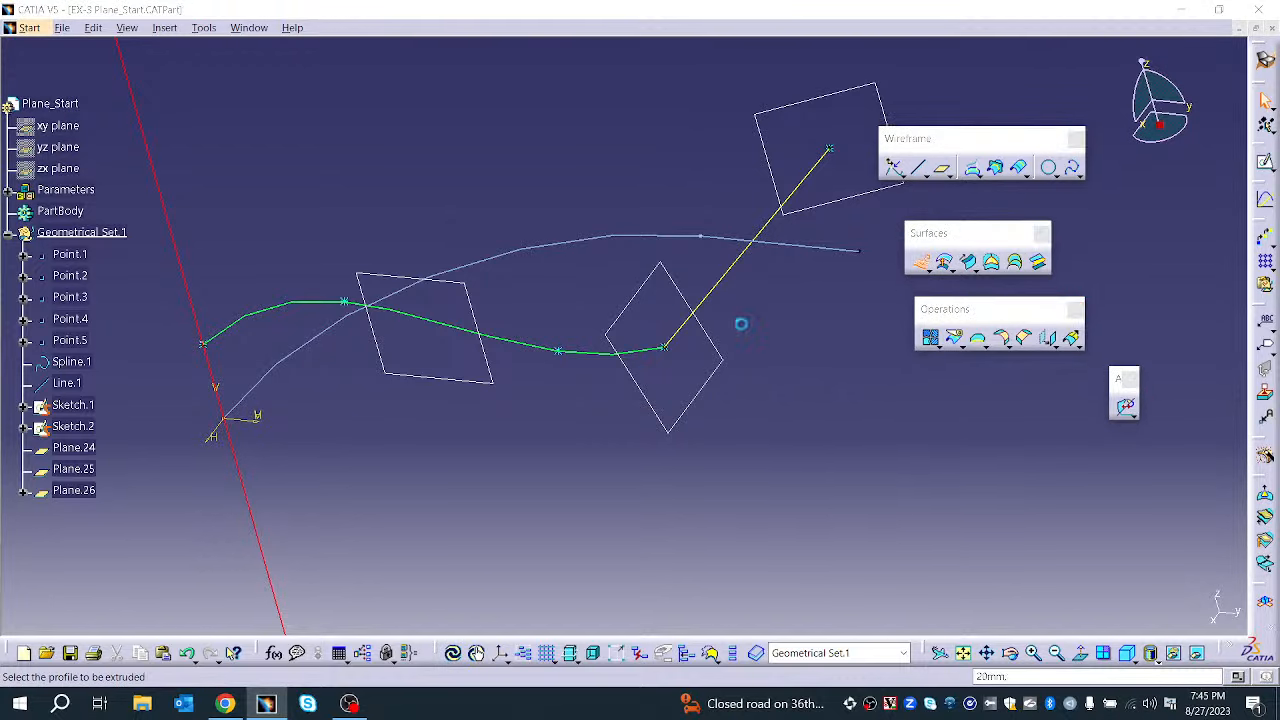
{"action": "left_click", "coordinate": [537, 349]}
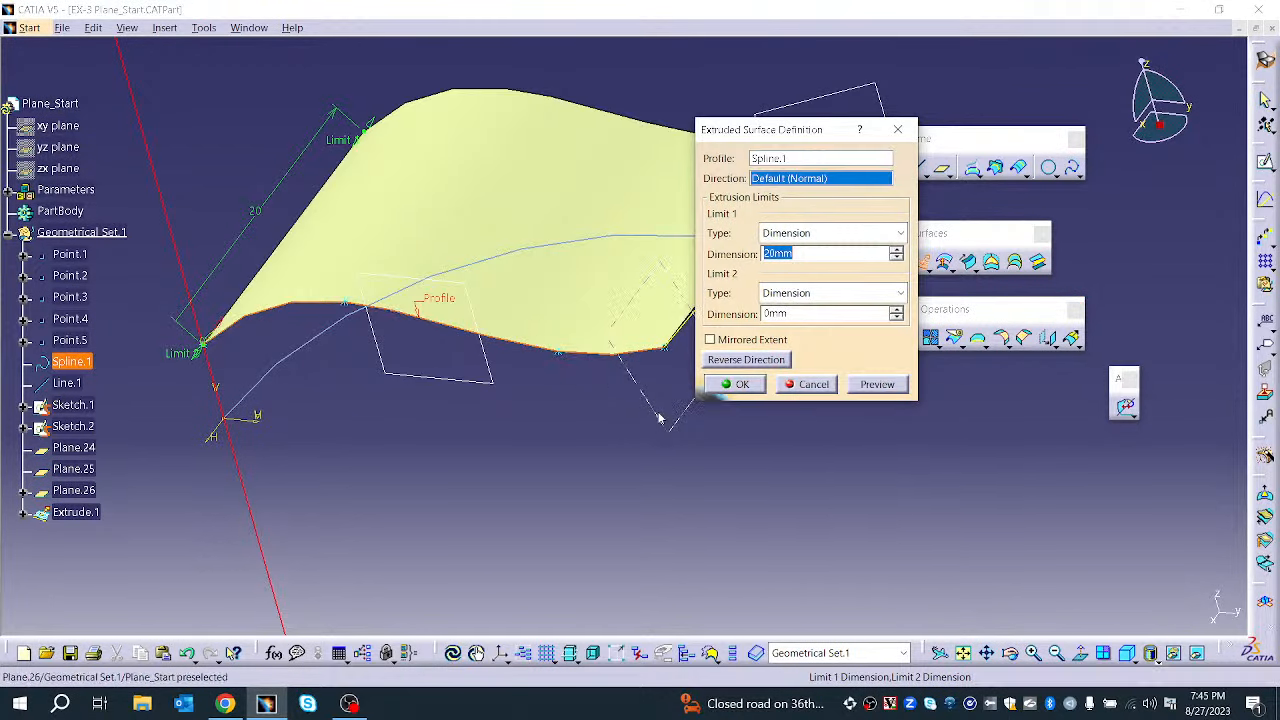
{"action": "left_click", "coordinate": [741, 384]}
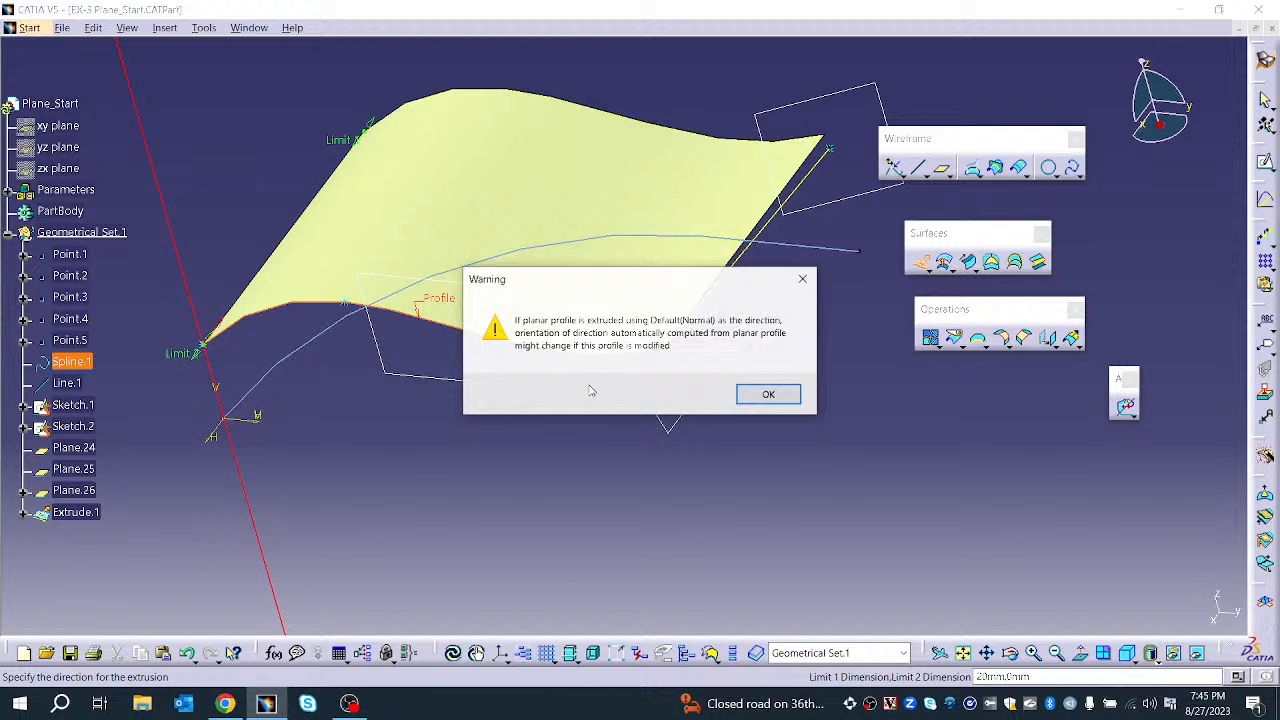
{"action": "left_click", "coordinate": [745, 396]}
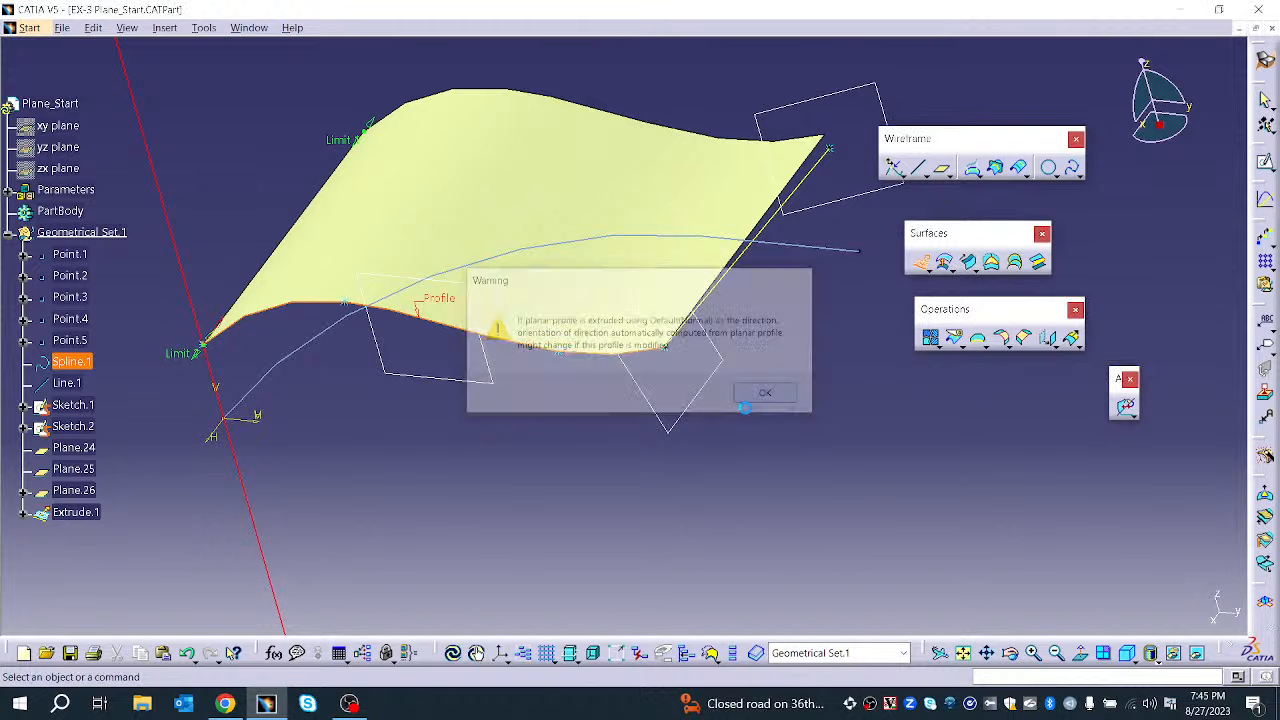
Delete Plane.24, Plane.25 and Plane.26 from Geometrical Set.1
{"action": "right_click", "coordinate": [78, 447]}
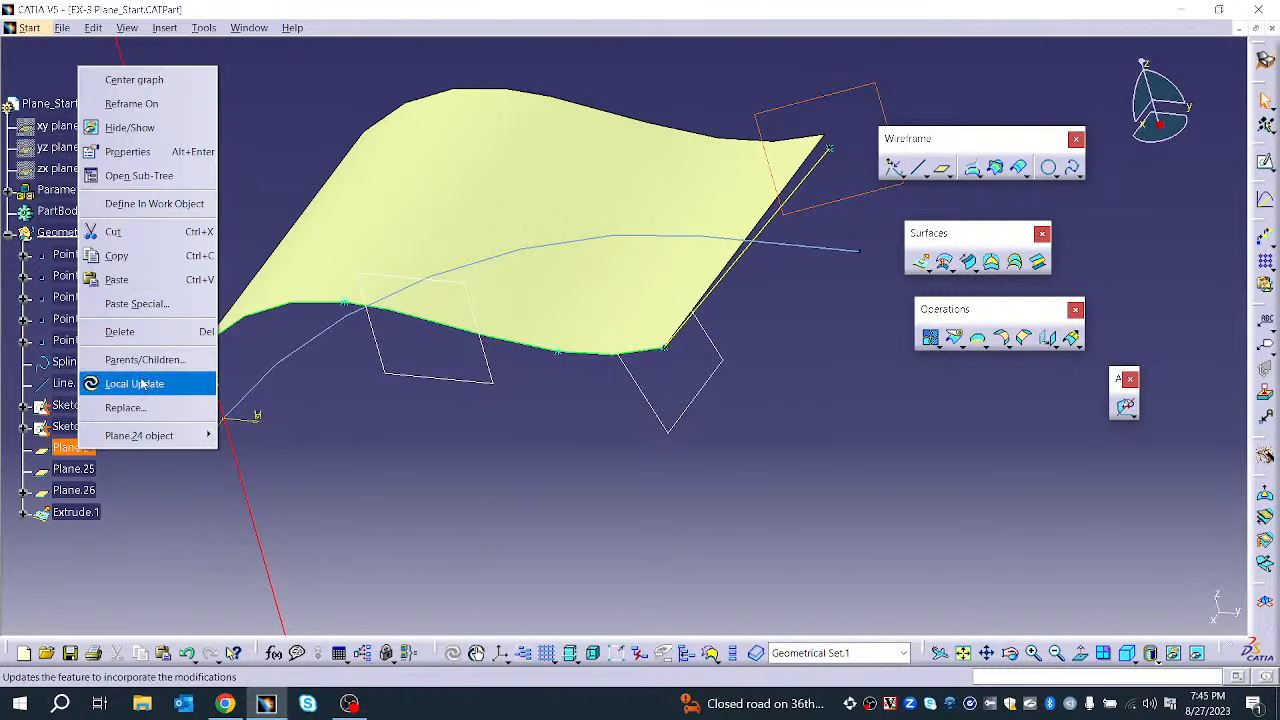
{"action": "left_click", "coordinate": [140, 331]}
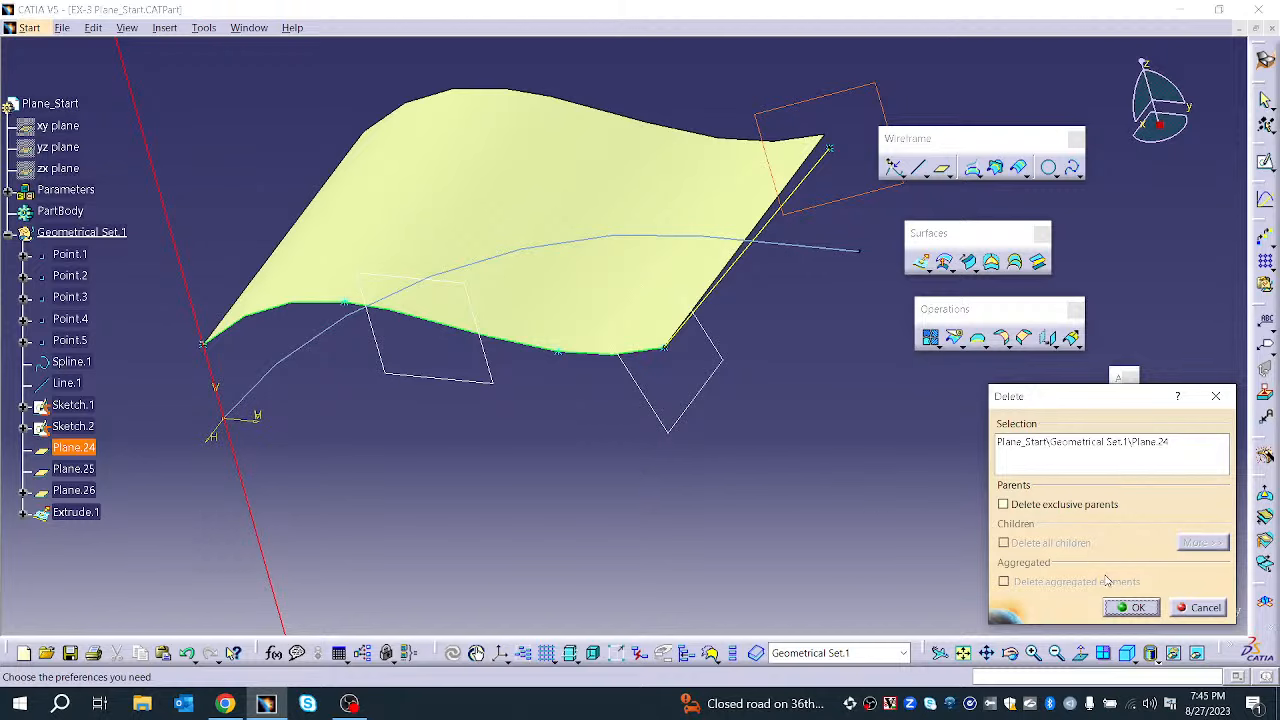
{"action": "left_click", "coordinate": [1131, 607]}
{"action": "right_click", "coordinate": [82, 449]}
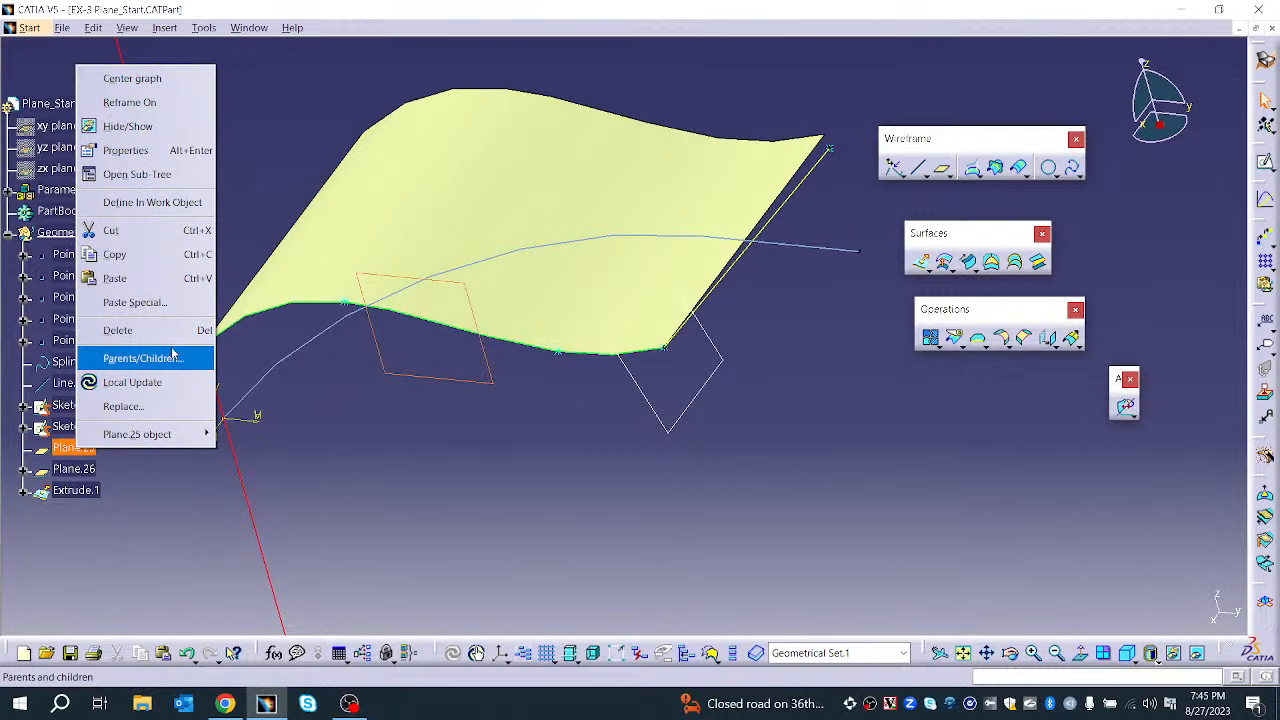
{"action": "left_click", "coordinate": [135, 328]}
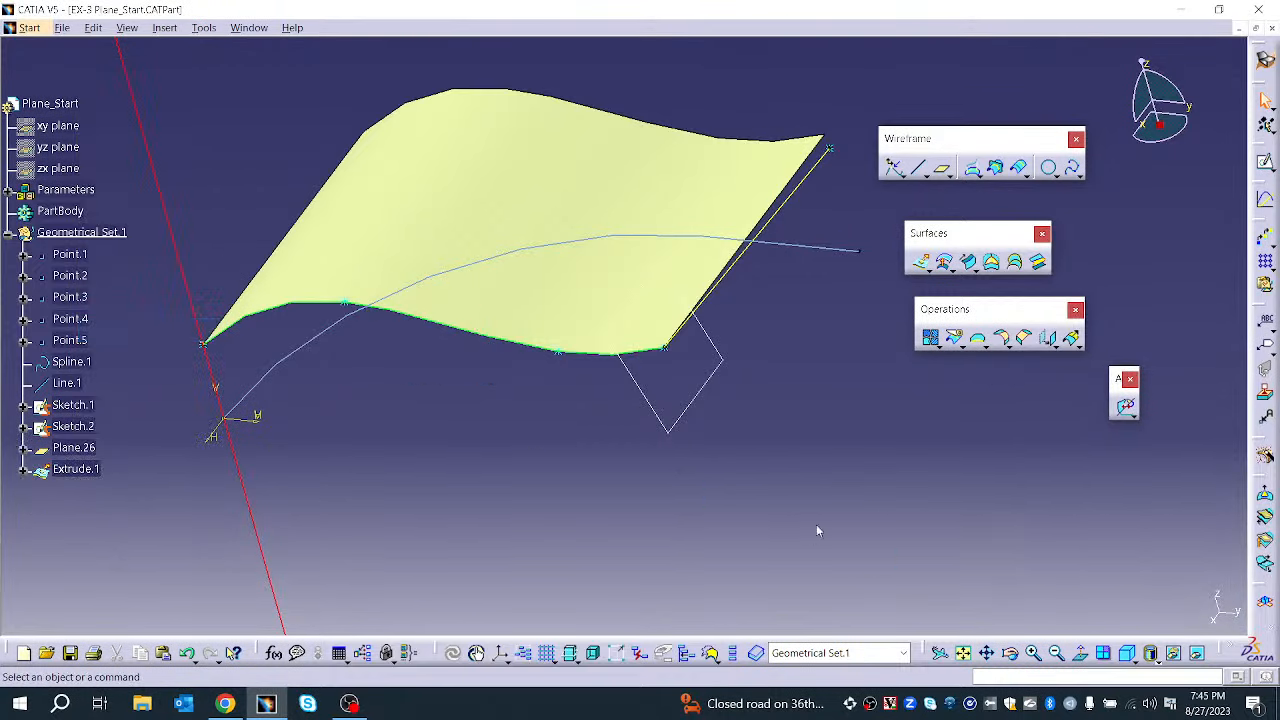
{"action": "right_click", "coordinate": [82, 449]}
{"action": "left_click", "coordinate": [135, 328]}
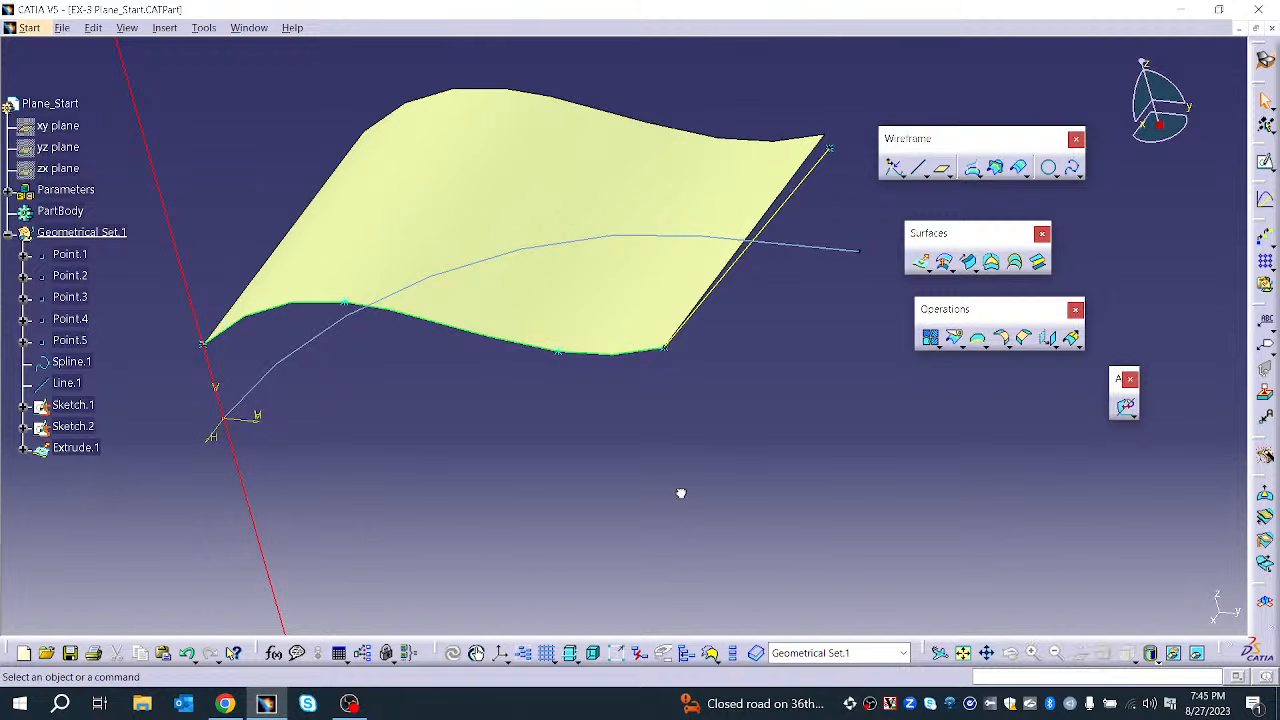
{"action": "right_click", "coordinate": [519, 250]}
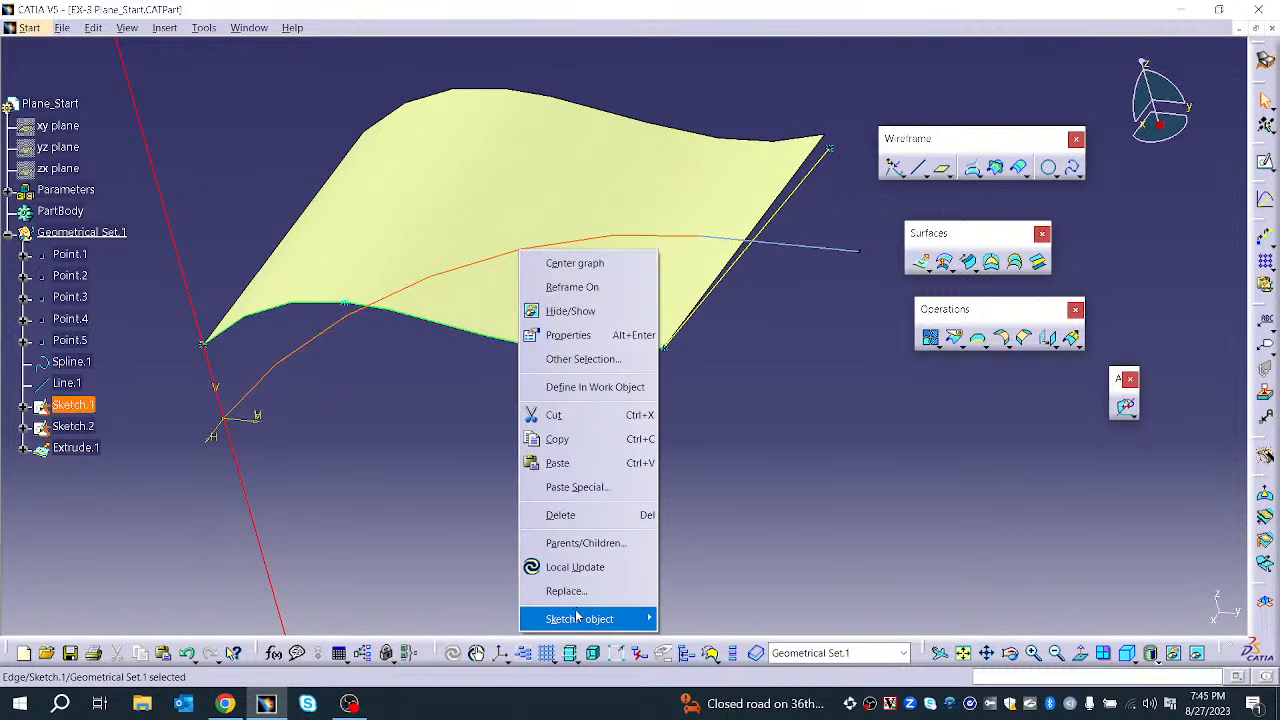
{"action": "left_click", "coordinate": [828, 492]}
{"action": "mouse_move", "coordinate": [828, 492]}
{"action": "middle_mouse_down"}
{"action": "mouse_move", "coordinate": [649, 509]}
{"action": "mouse_move", "coordinate": [515, 588]}
{"action": "middle_mouse_up"}
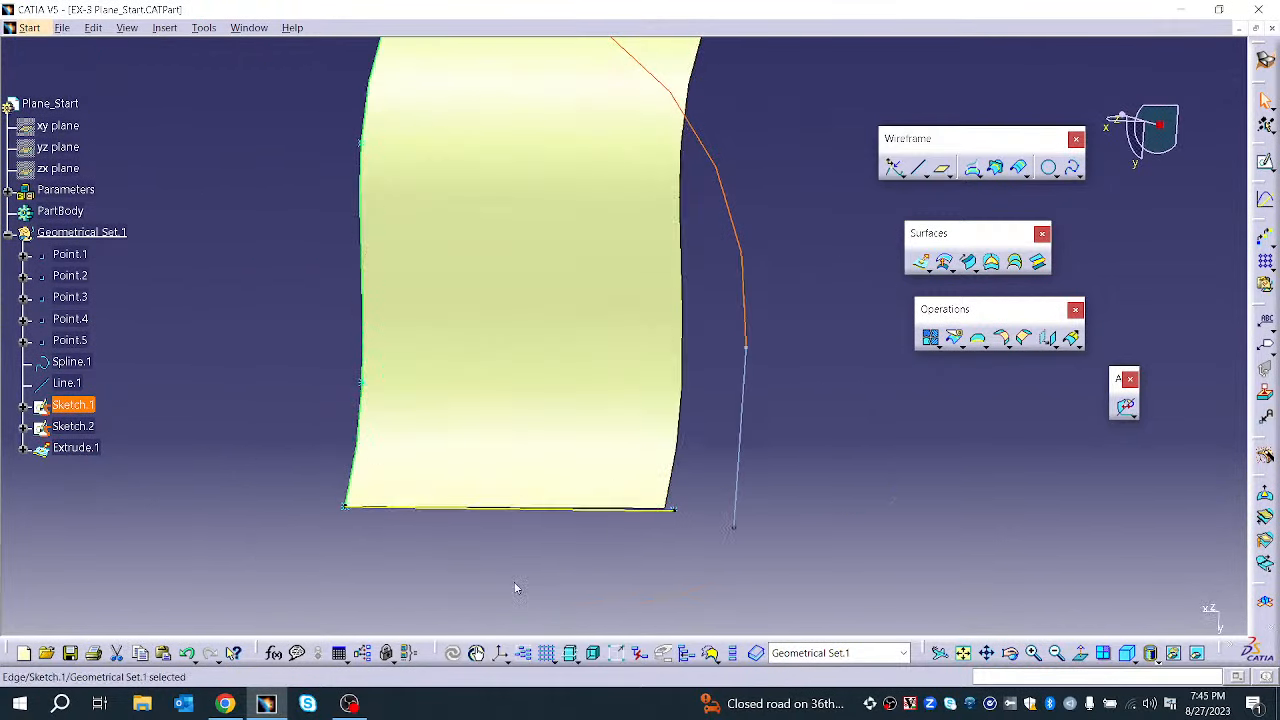
{"action": "middle_click_drag", "start_coordinate": [571, 503], "coordinate": [864, 228]}
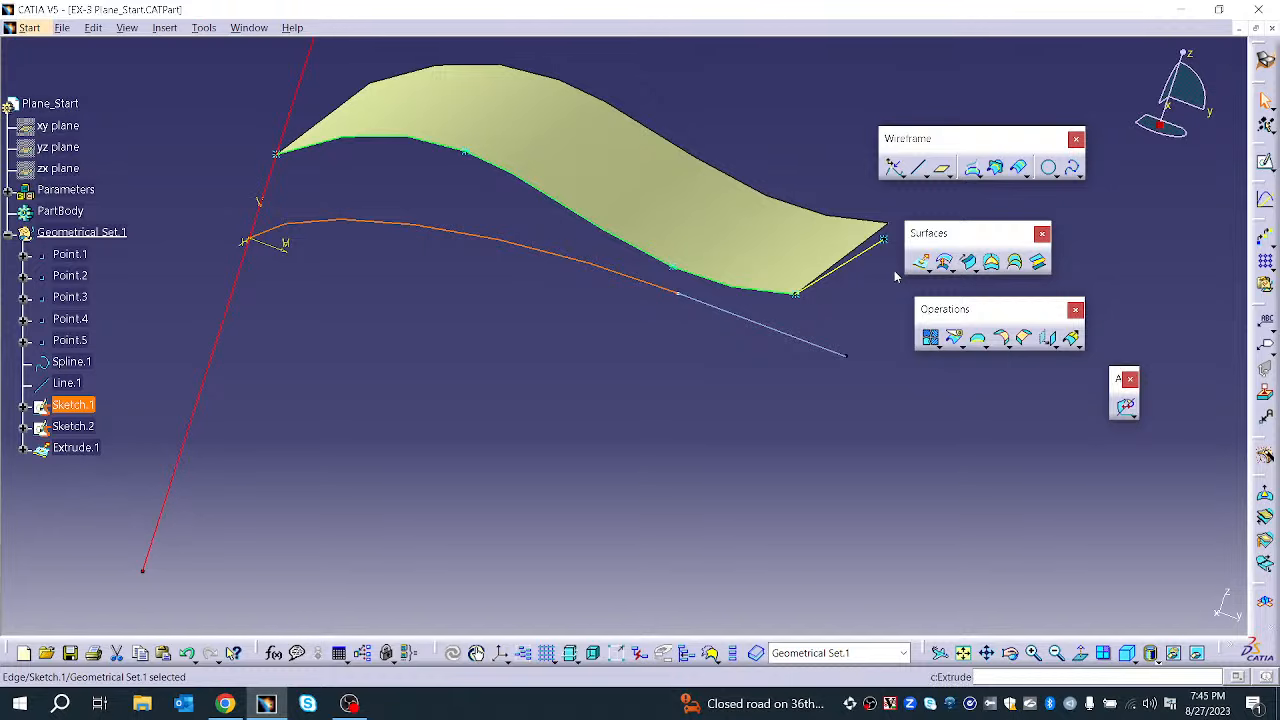
Create a Tangent to surface plane on Extrude.1 with Point.2 as the tangency point
{"action": "left_click", "coordinate": [939, 173]}
{"action": "left_click", "coordinate": [877, 404]}
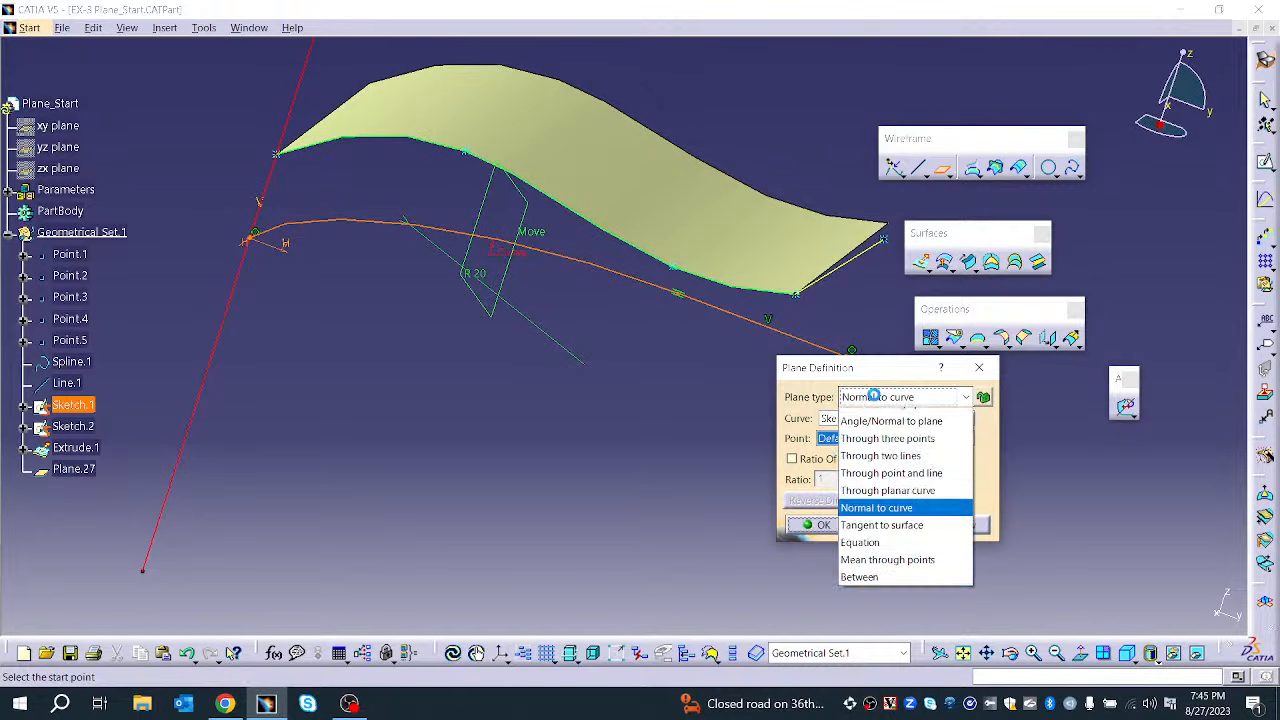
{"action": "left_click", "coordinate": [885, 556]}
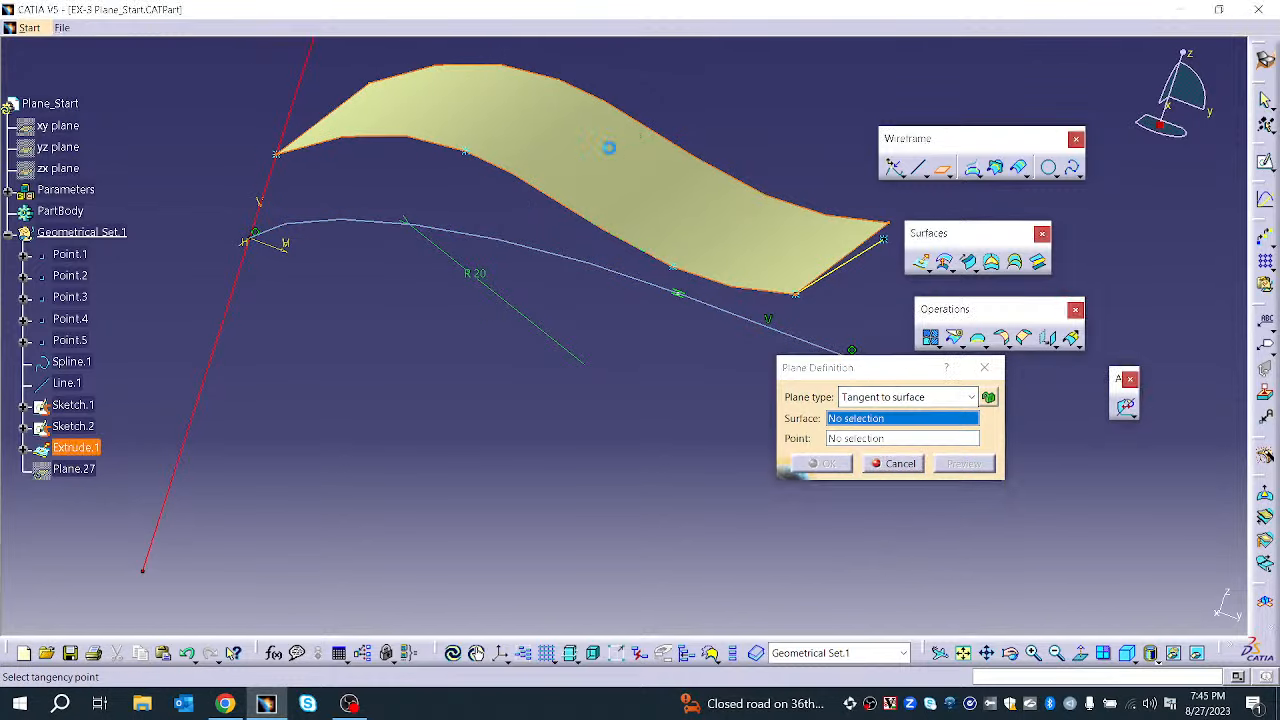
{"action": "left_click", "coordinate": [611, 149]}
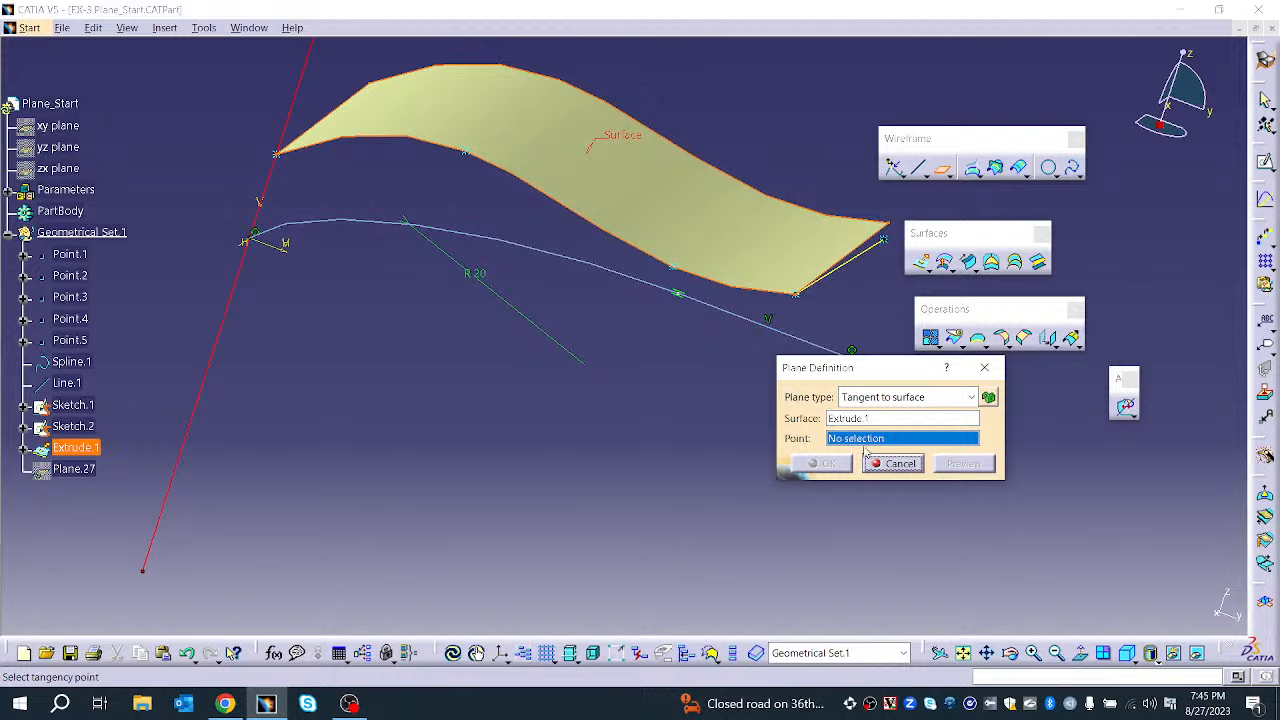
{"action": "left_click", "coordinate": [470, 152]}
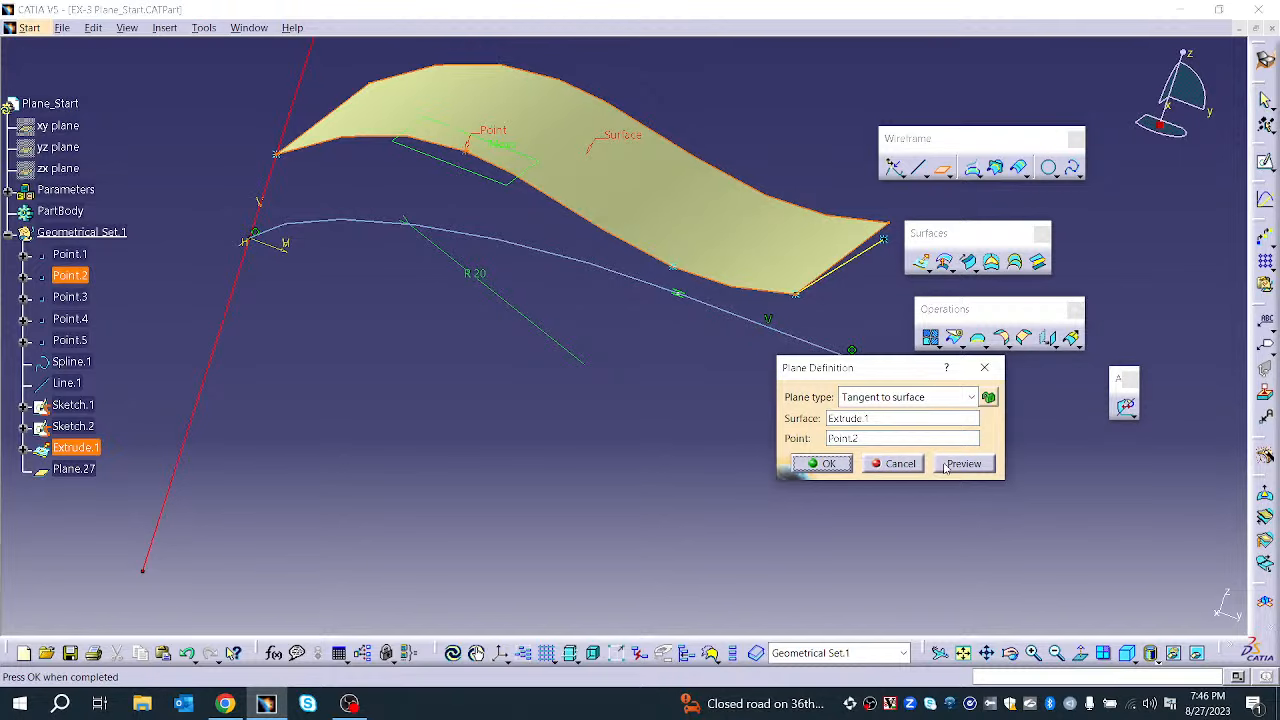
{"action": "left_click", "coordinate": [824, 463]}
Start an Equation type plane in the default absolute axis system and make it pass through Point.2
{"action": "middle_click_drag", "start_coordinate": [477, 249], "coordinate": [445, 183]}
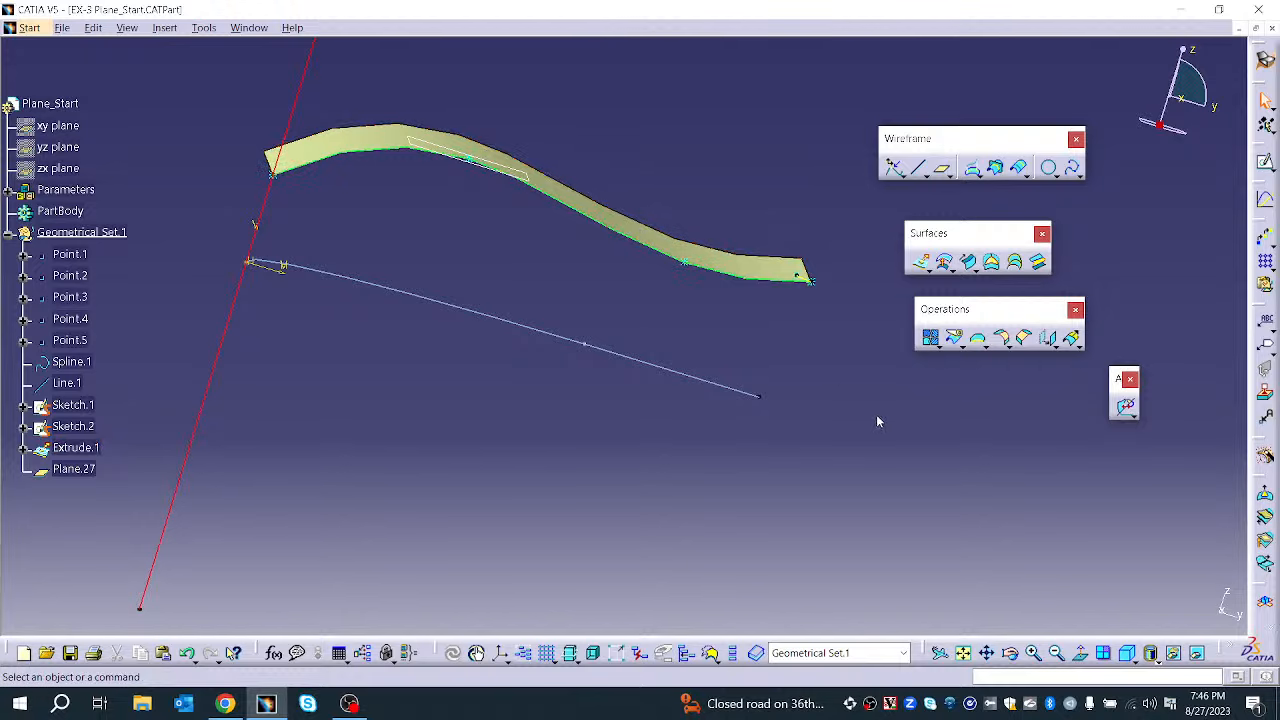
{"action": "left_click", "coordinate": [943, 173]}
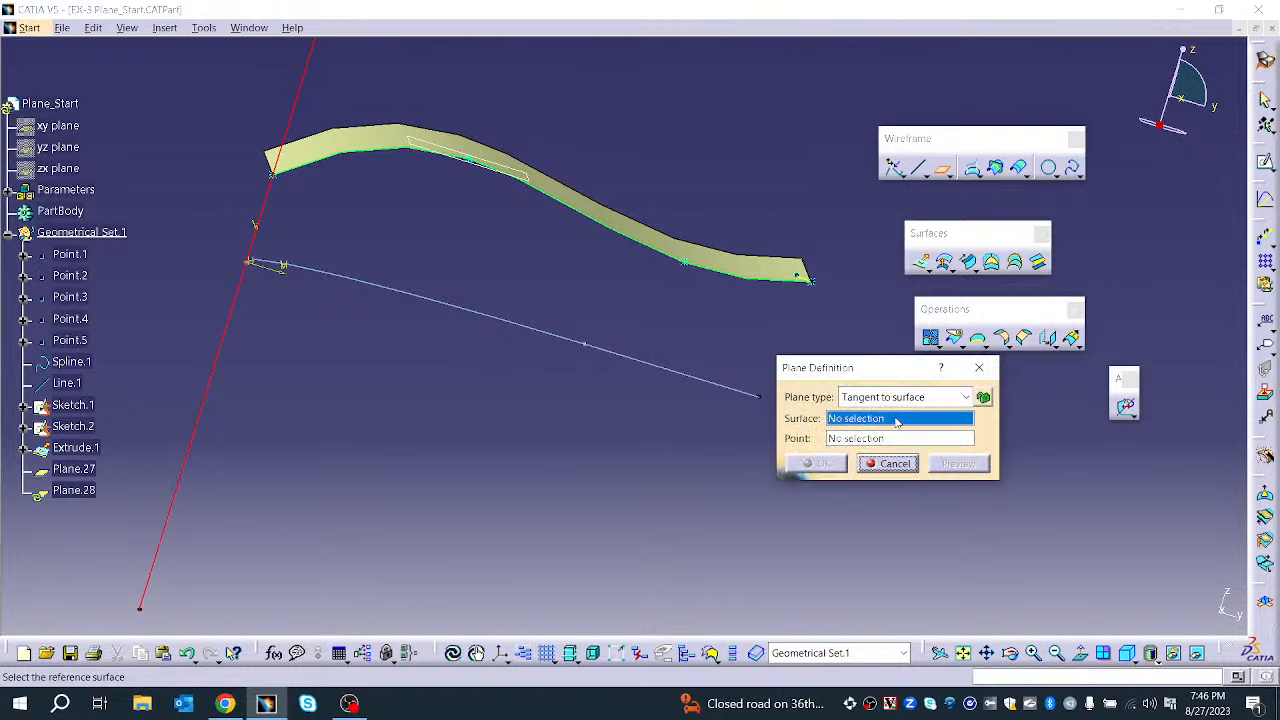
{"action": "left_click", "coordinate": [893, 400]}
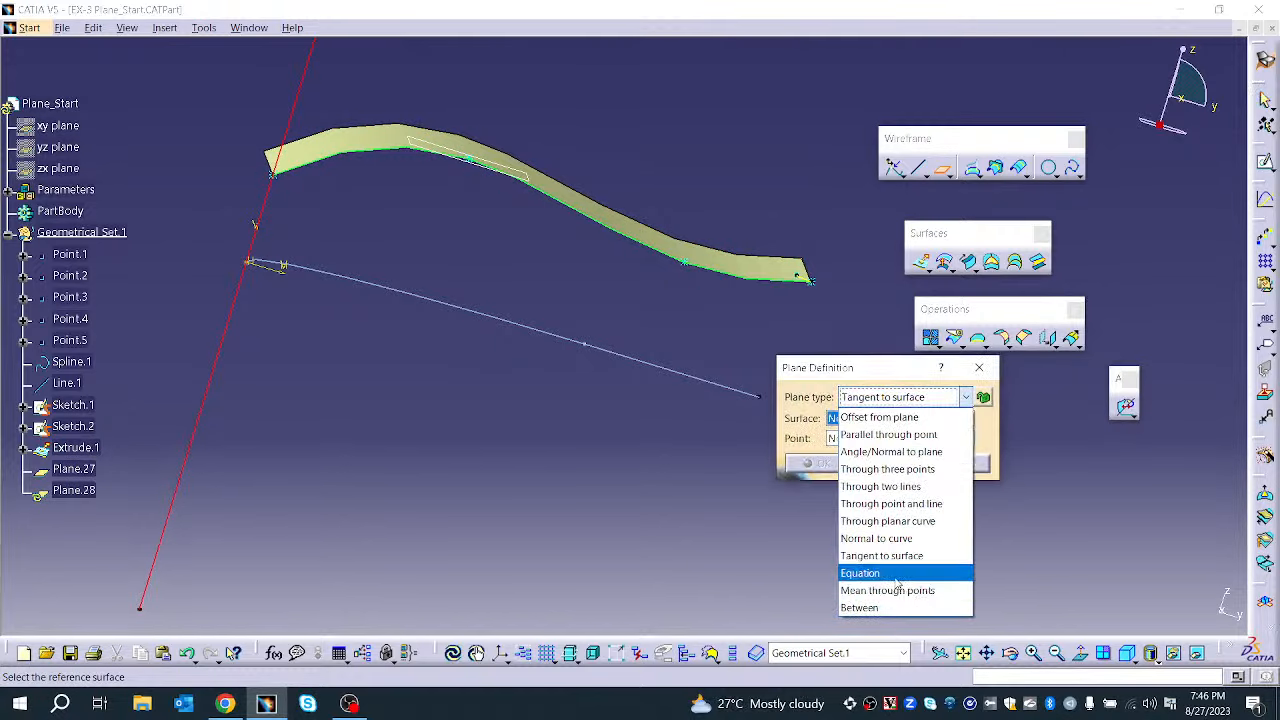
{"action": "left_click", "coordinate": [893, 573]}
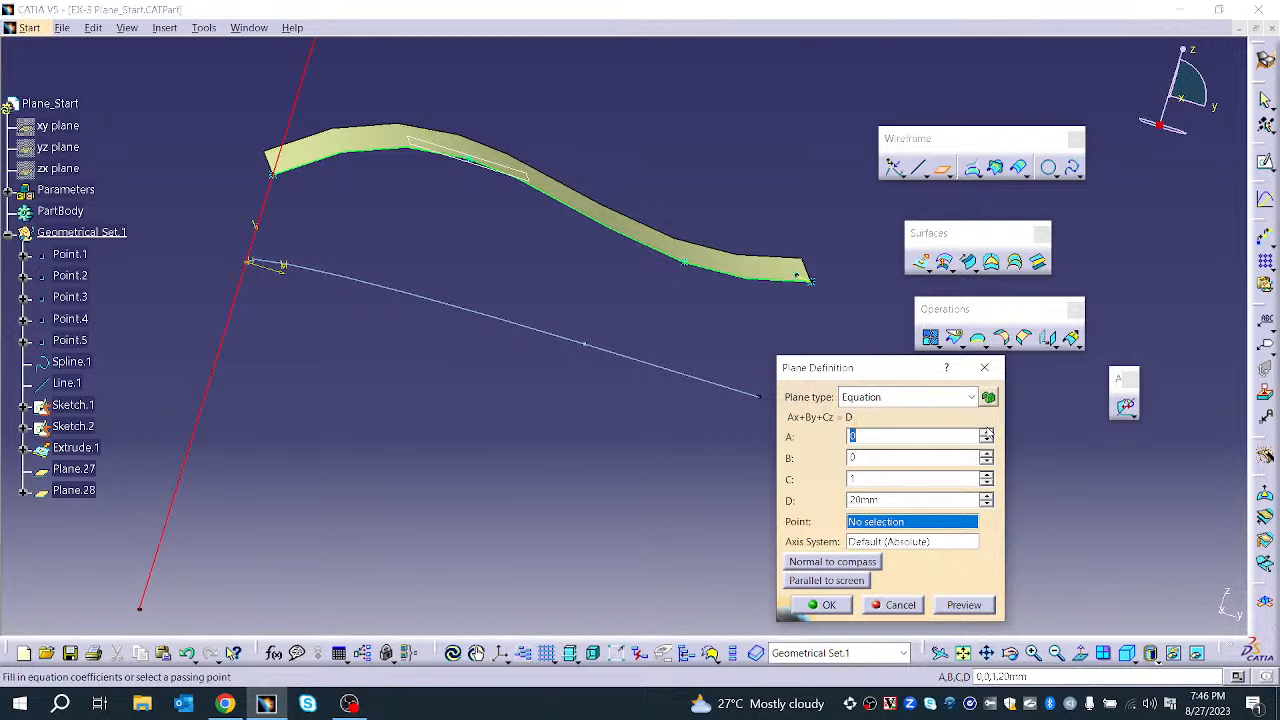
{"action": "left_click", "coordinate": [887, 542]}
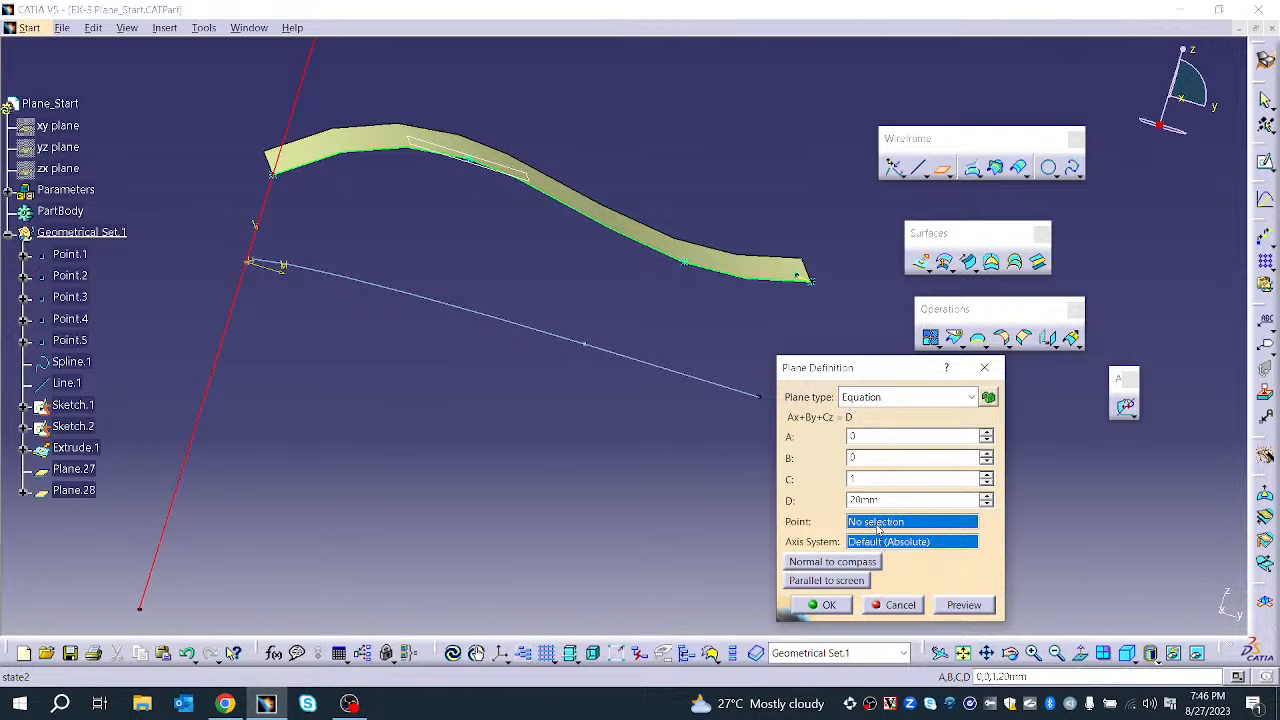
{"action": "middle_click_drag", "start_coordinate": [795, 277], "coordinate": [508, 351]}
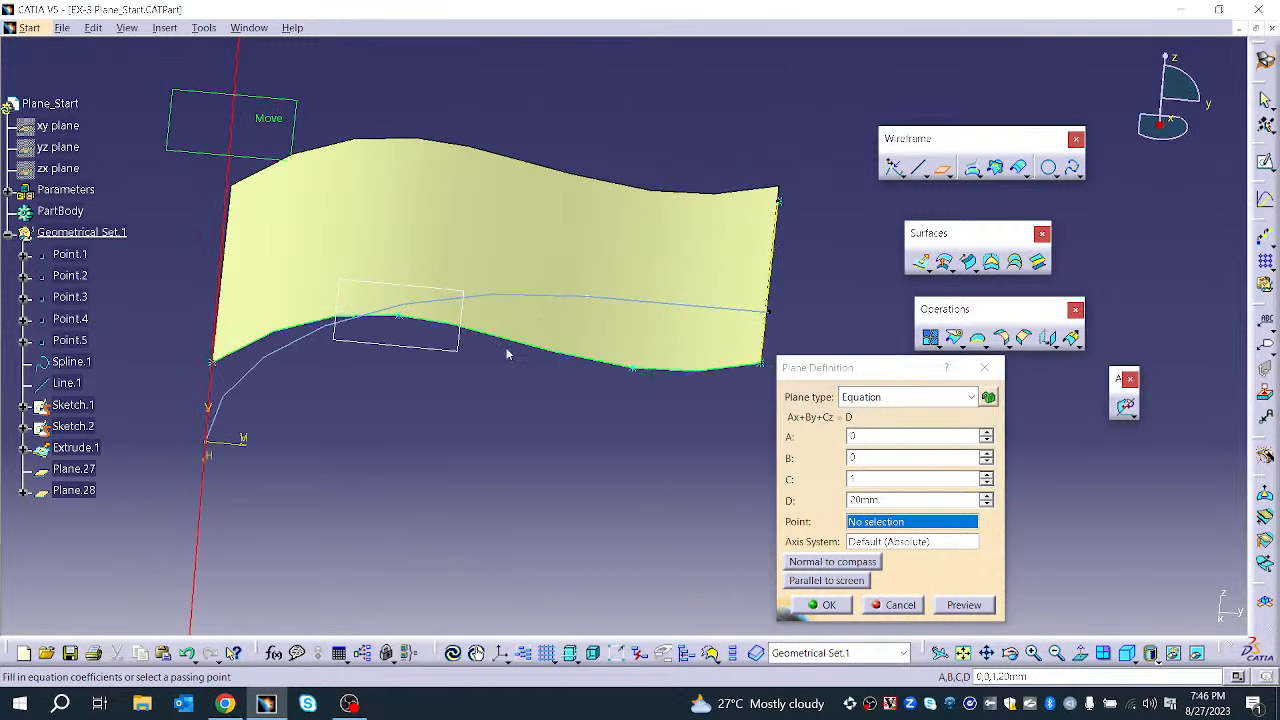
{"action": "left_click", "coordinate": [408, 322]}
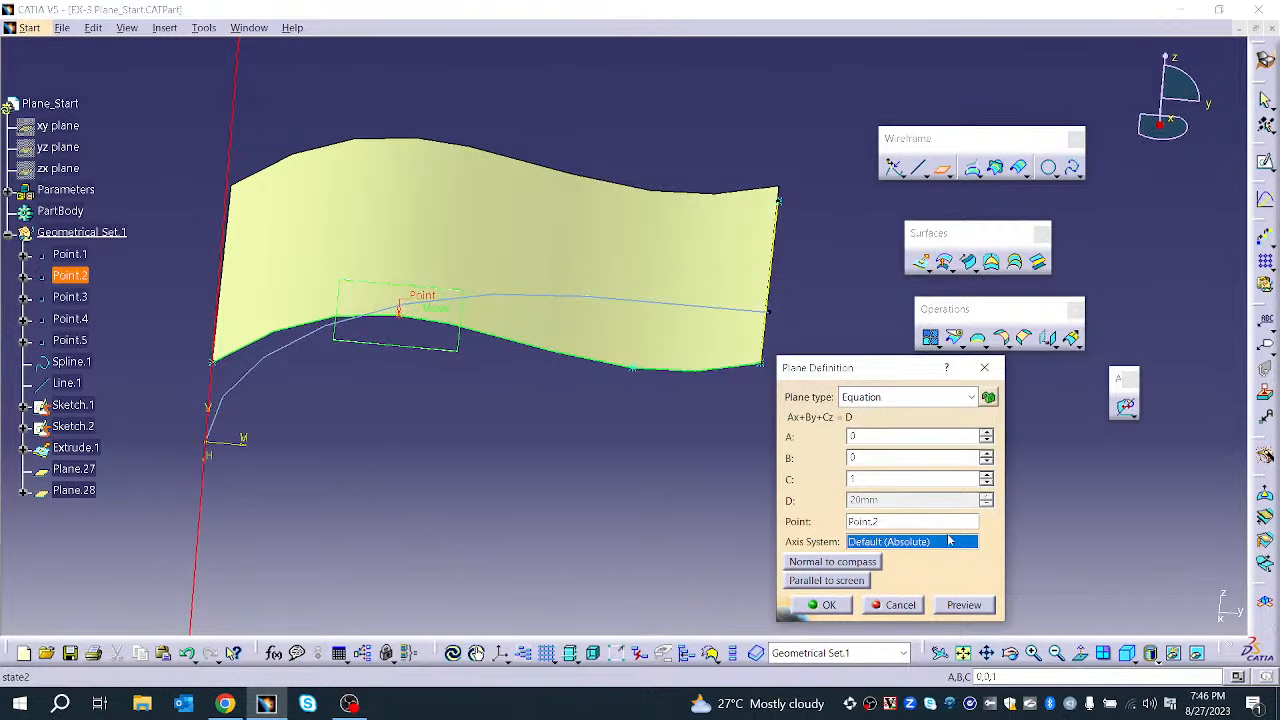
Set the plane equation's A coefficient to 12, preview it, and reorient the plane normal to the compass
{"action": "left_click", "coordinate": [986, 433]}
{"action": "left_click", "coordinate": [986, 433]}
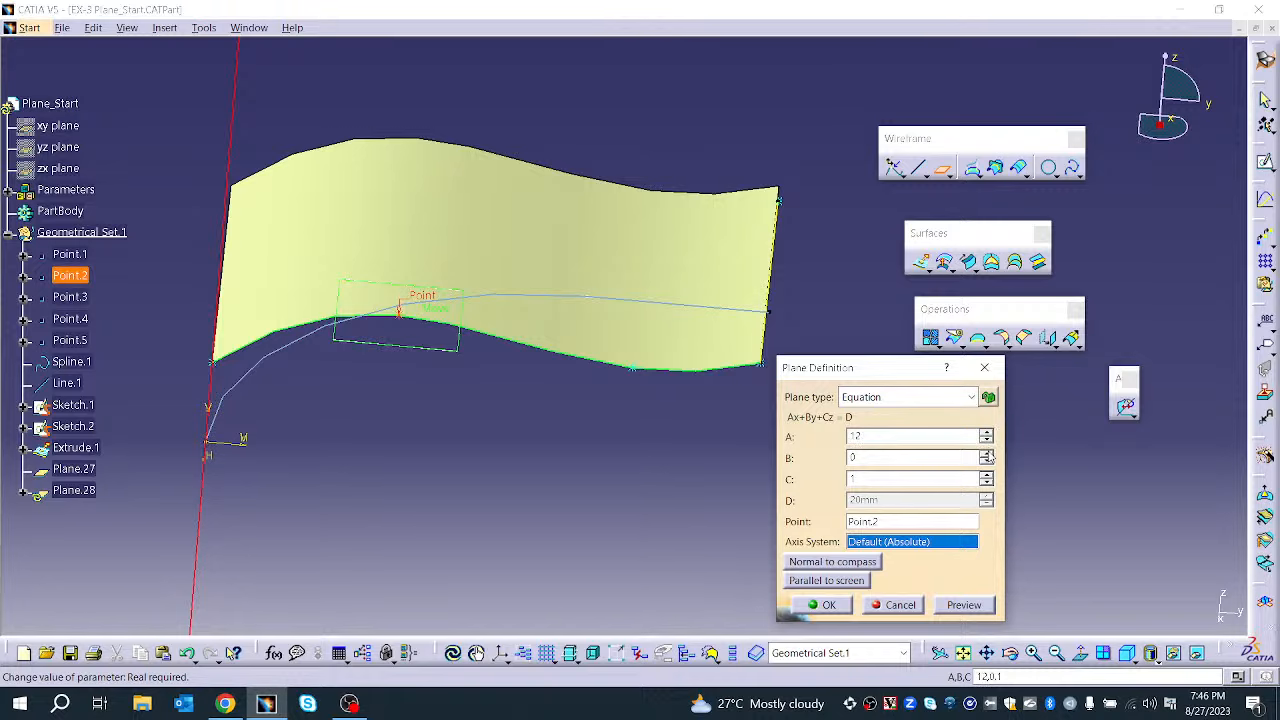
{"action": "left_click", "coordinate": [977, 606]}
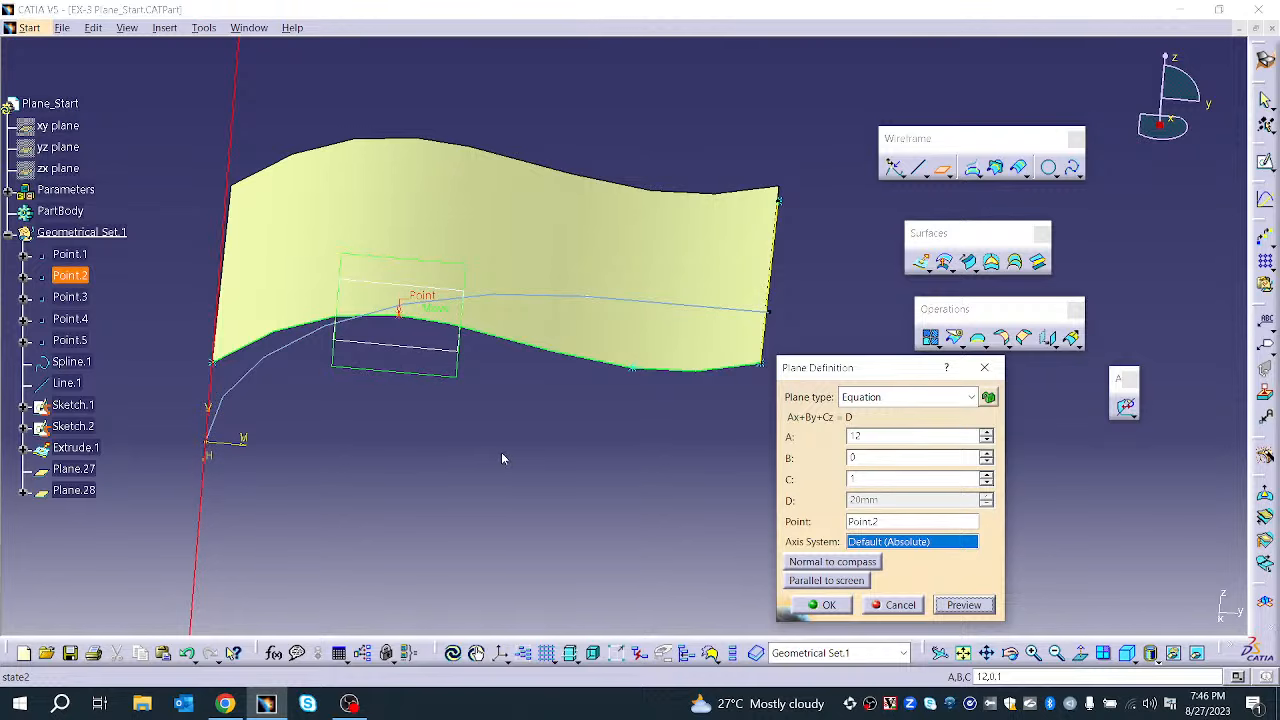
{"action": "left_click", "coordinate": [834, 562]}
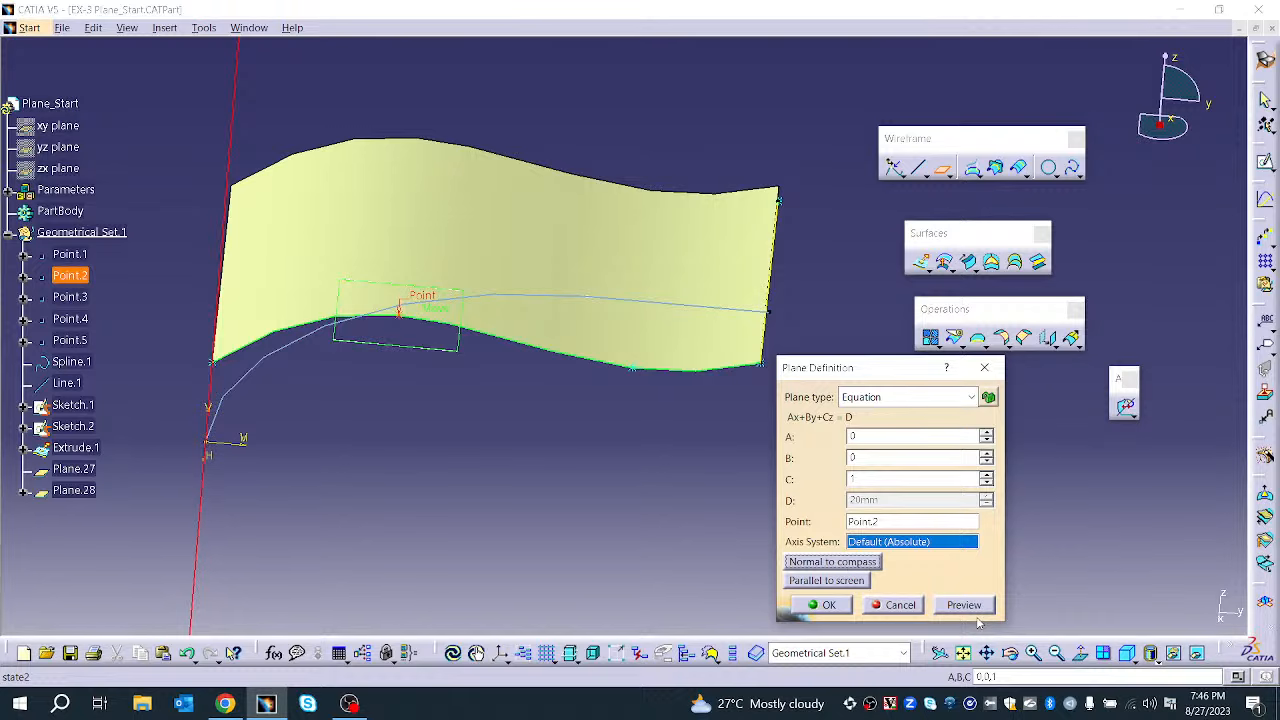
Reorient the equation plane parallel to the screen from several view angles, previewing it along the way
{"action": "left_click", "coordinate": [824, 581]}
{"action": "middle_click_drag", "start_coordinate": [520, 428], "coordinate": [361, 358]}
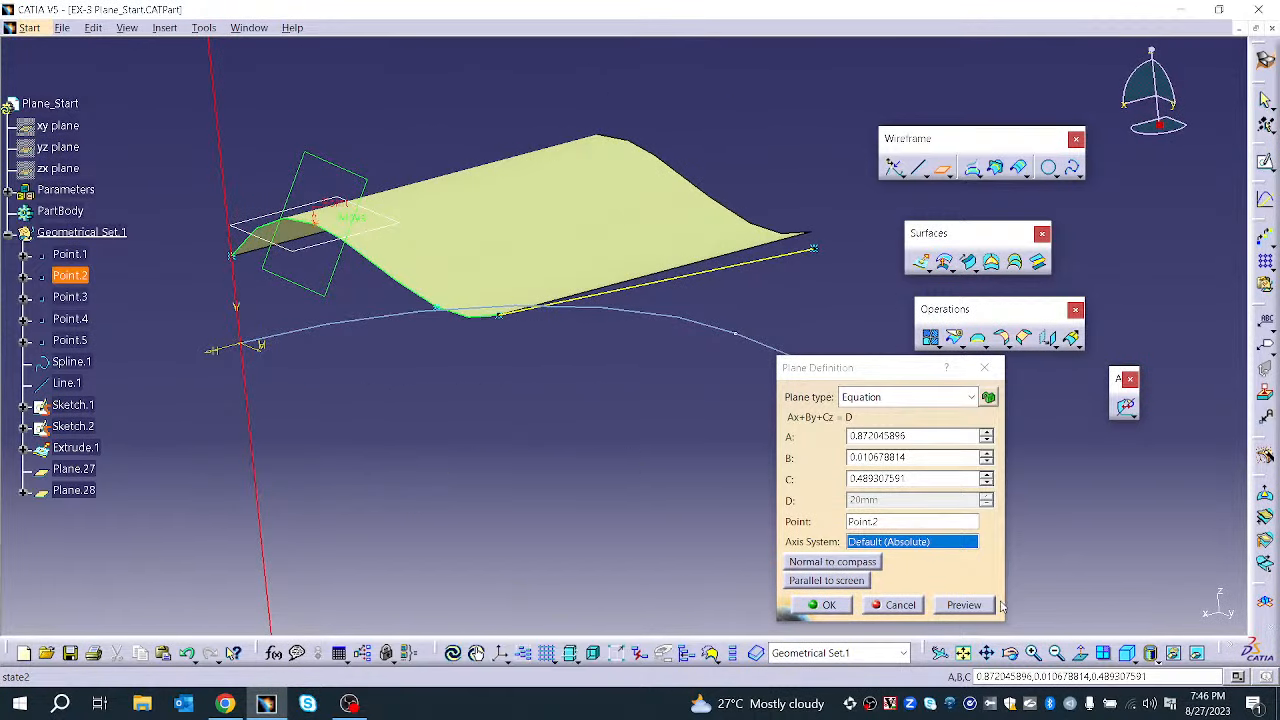
{"action": "left_click", "coordinate": [968, 606]}
{"action": "left_click", "coordinate": [862, 581]}
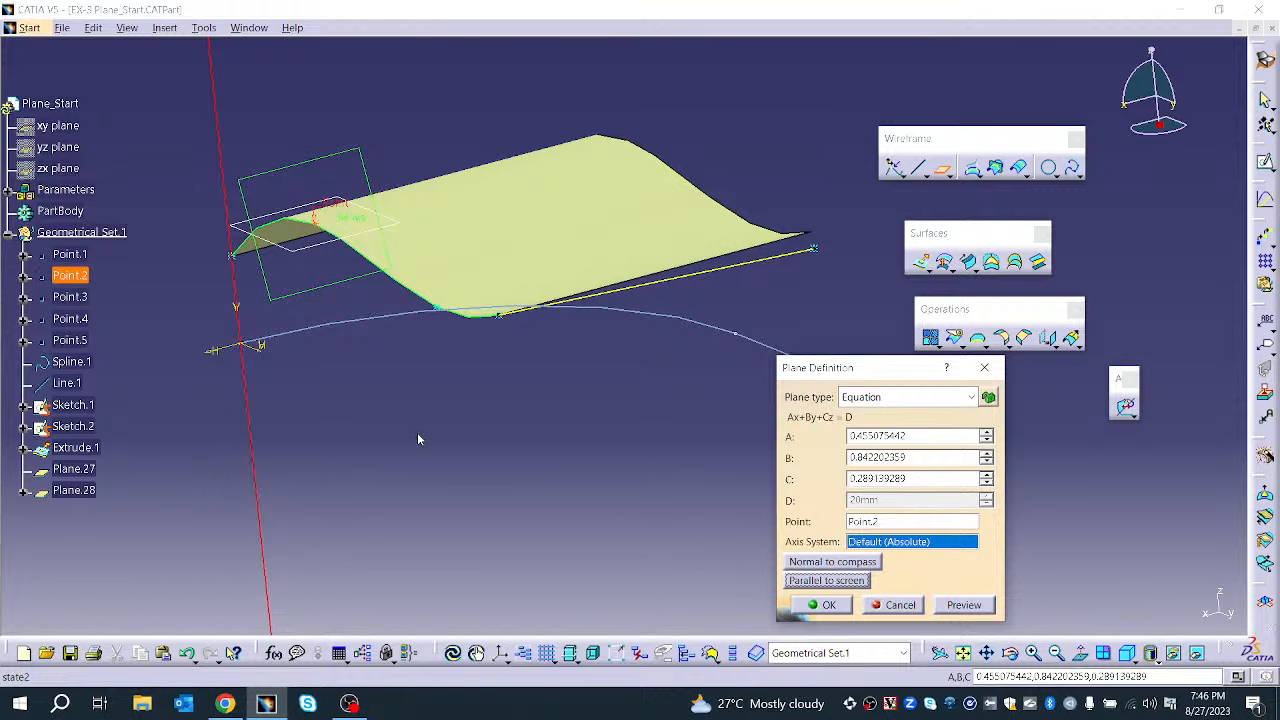
{"action": "middle_click_drag", "start_coordinate": [418, 438], "coordinate": [727, 481]}
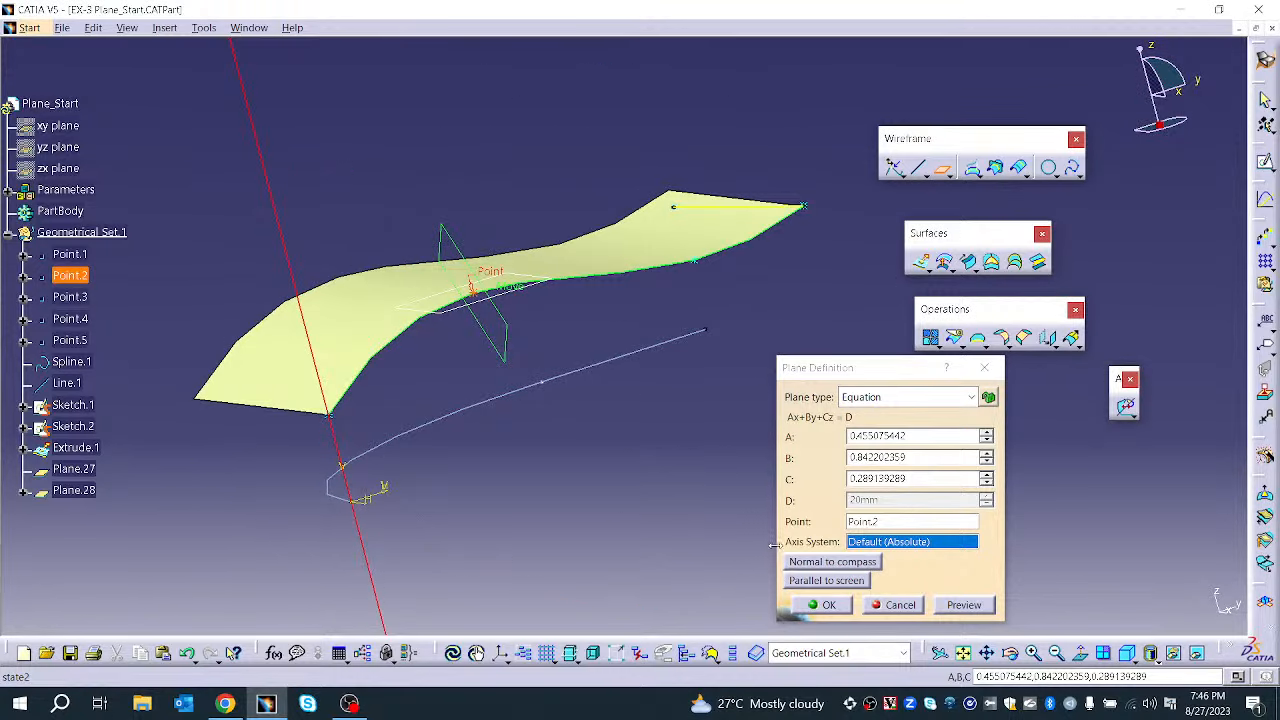
{"action": "left_click", "coordinate": [797, 582]}
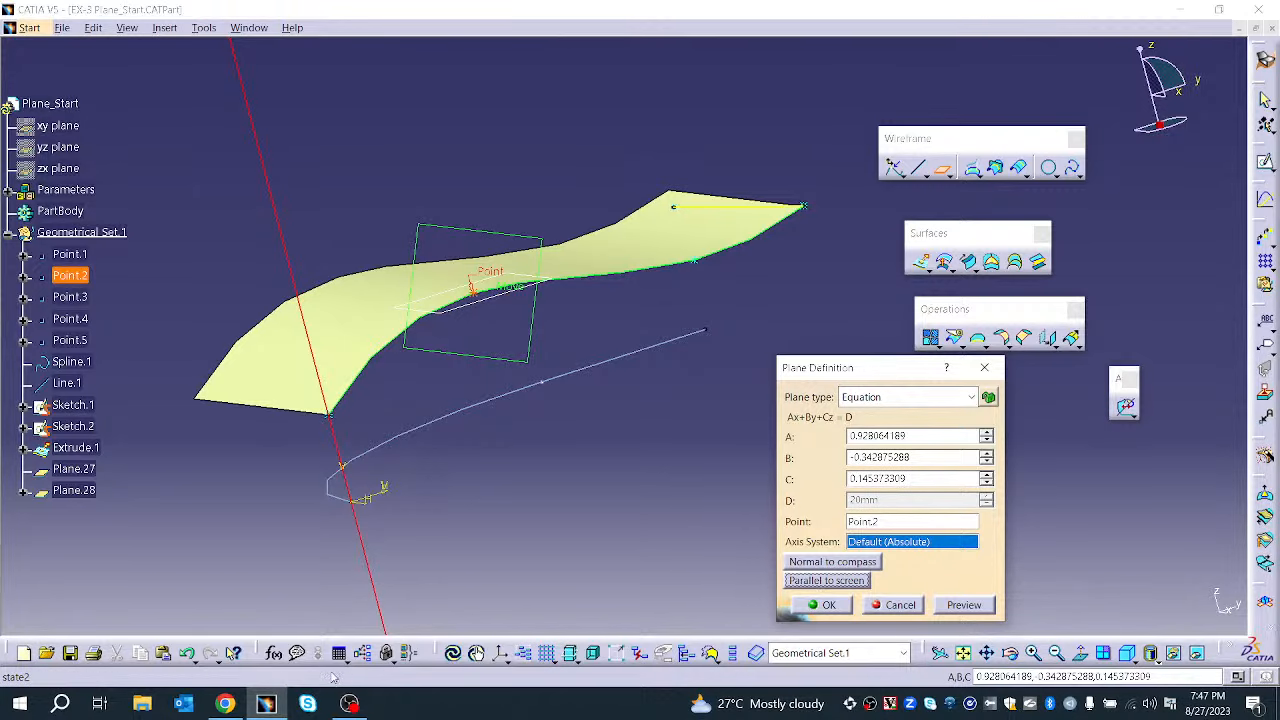
Make the equation plane parallel to the screen in a straight view along the X axis and create it
{"action": "left_click", "coordinate": [1136, 659]}
{"action": "left_click", "coordinate": [1152, 535]}
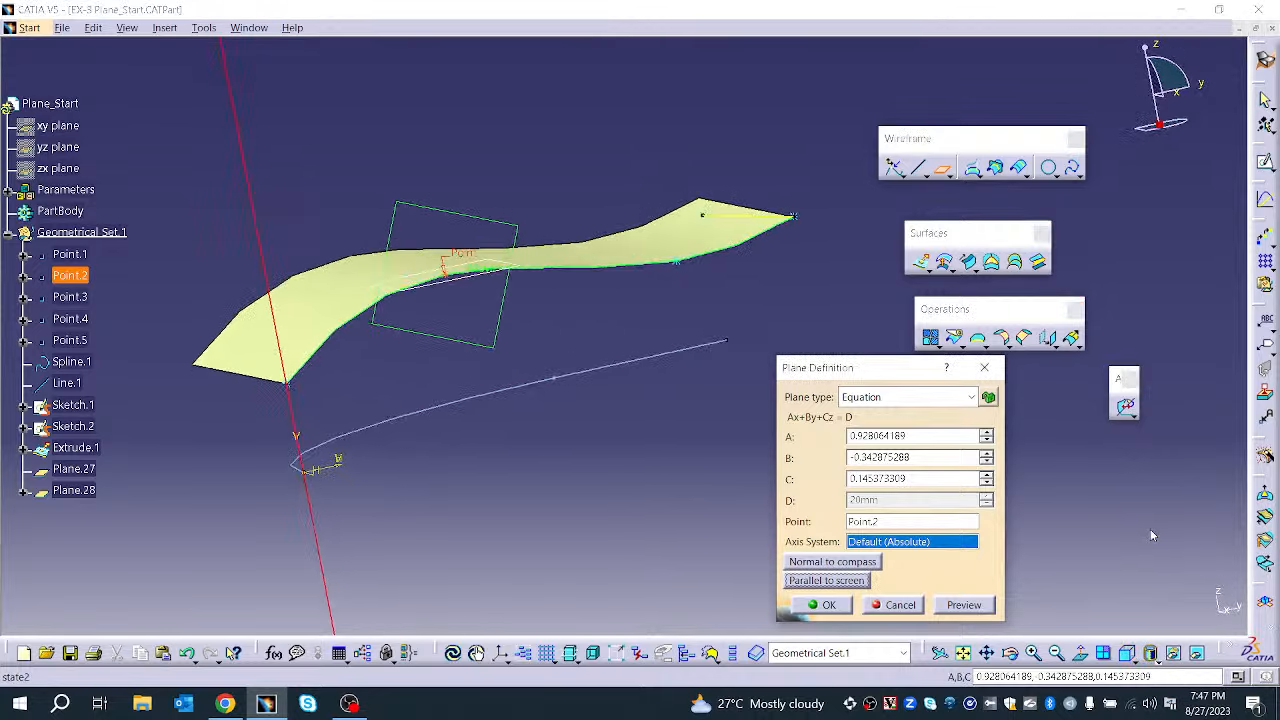
{"action": "left_click", "coordinate": [829, 581]}
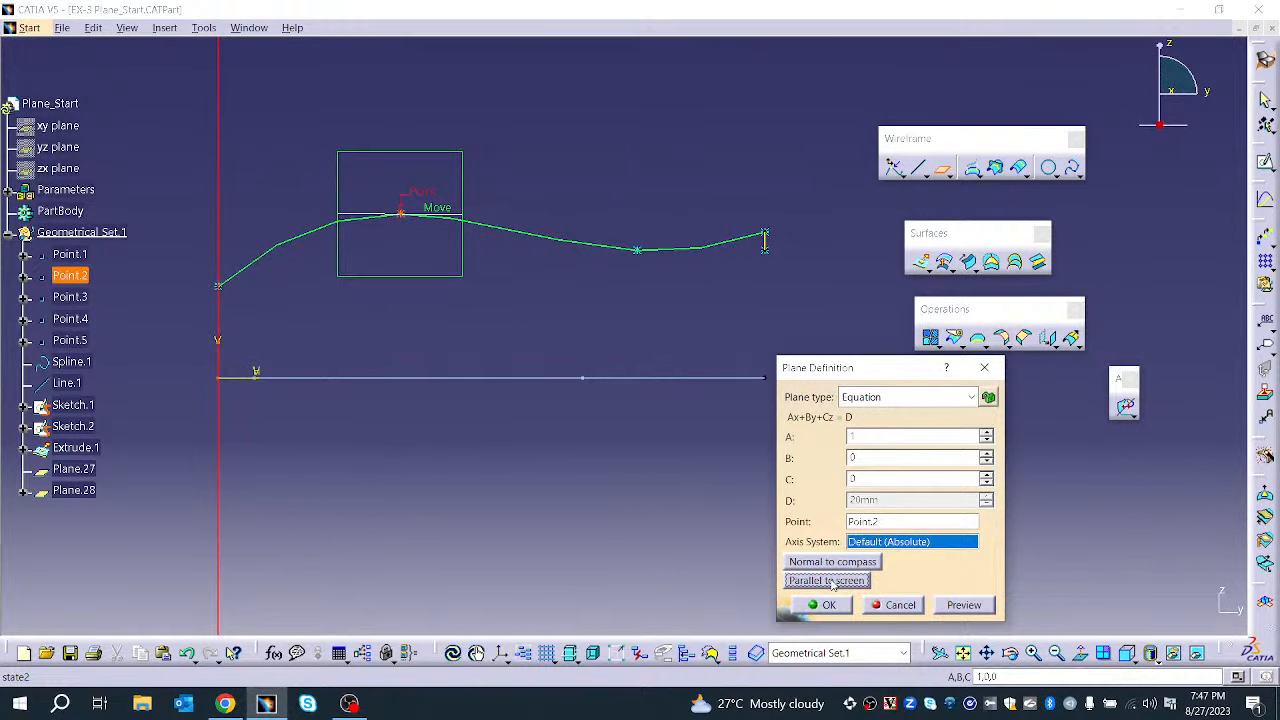
{"action": "middle_click_drag", "start_coordinate": [544, 327], "coordinate": [466, 408]}
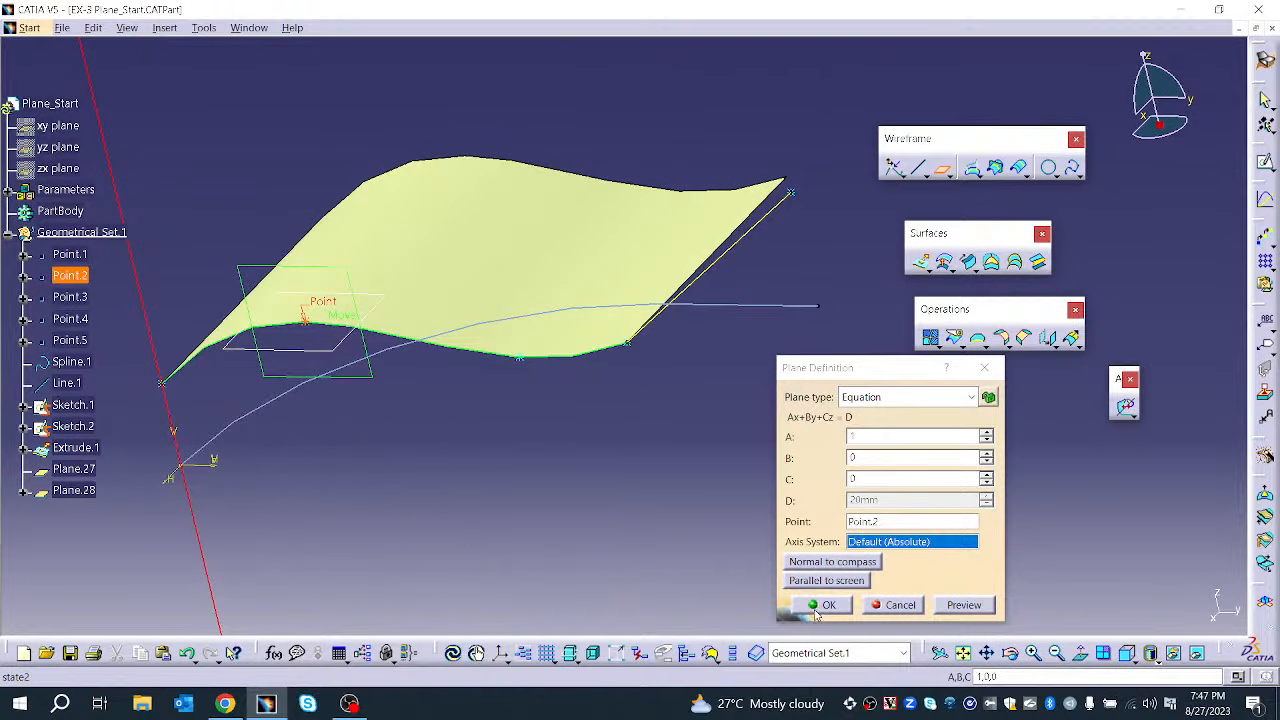
{"action": "left_click", "coordinate": [822, 605]}
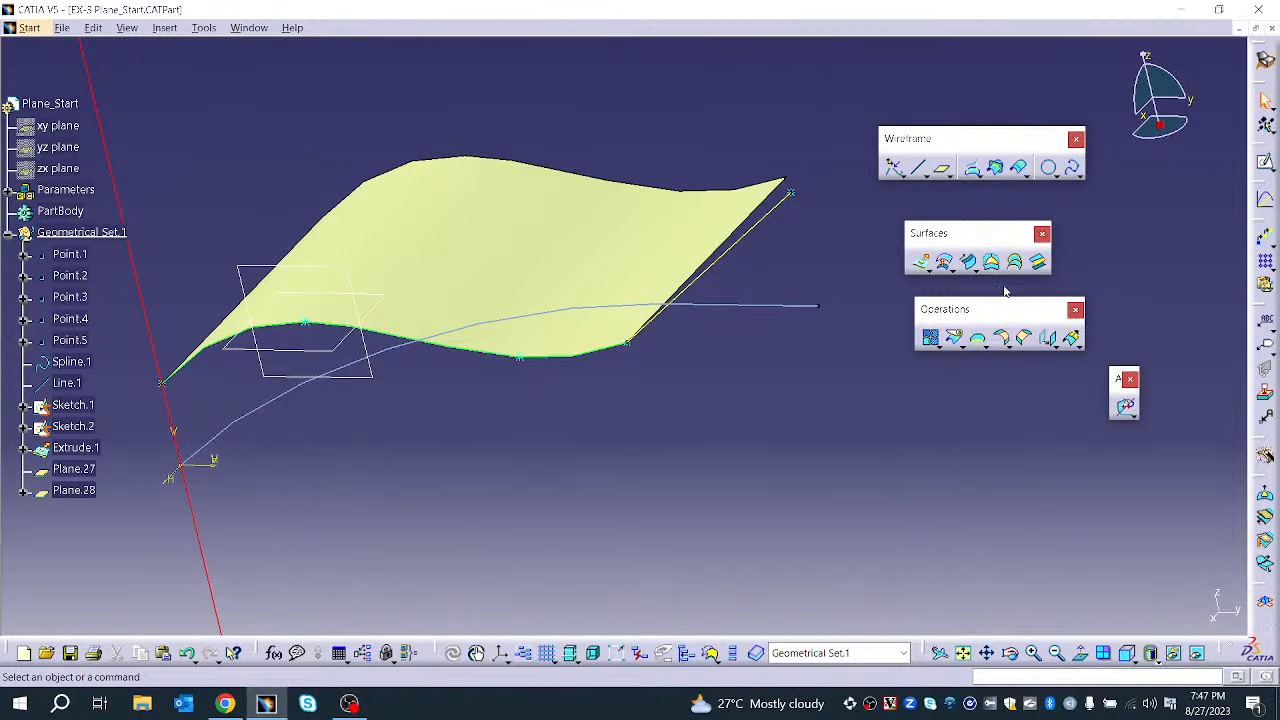
Start a Mean through points plane using Point.4, Point.3, Point.2 and Point.1
{"action": "left_click", "coordinate": [944, 171]}
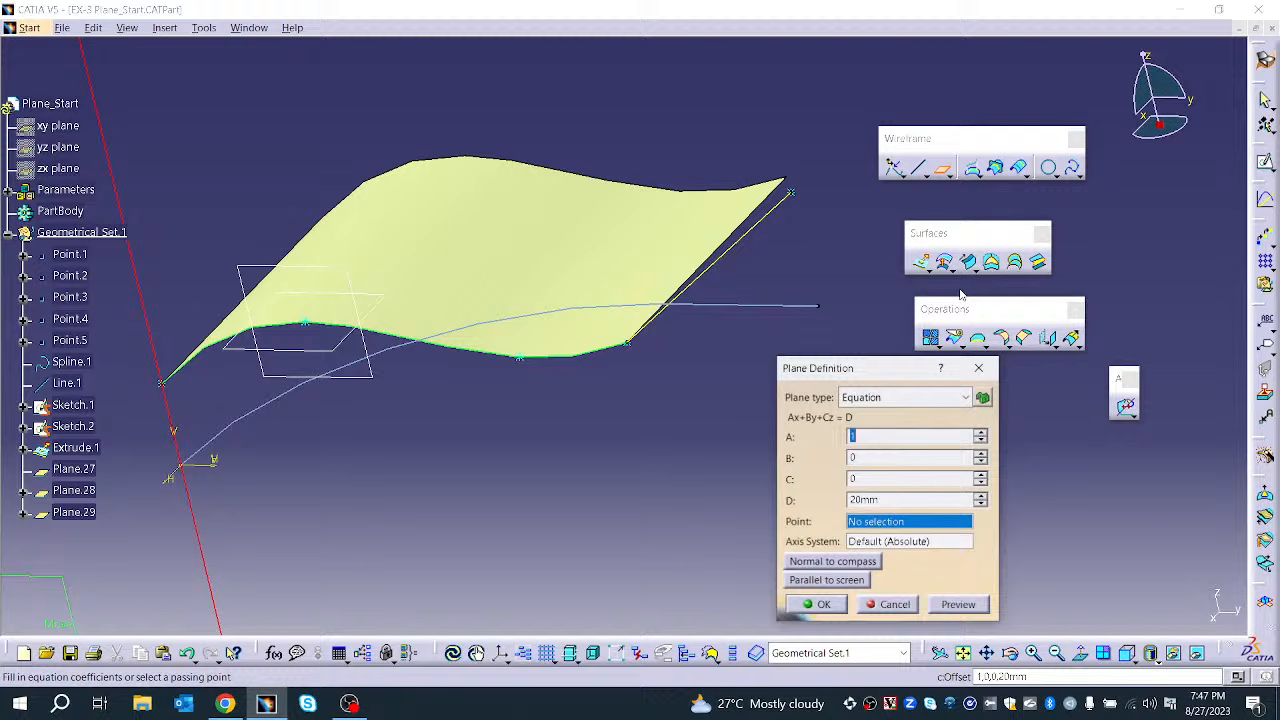
{"action": "left_click", "coordinate": [904, 398]}
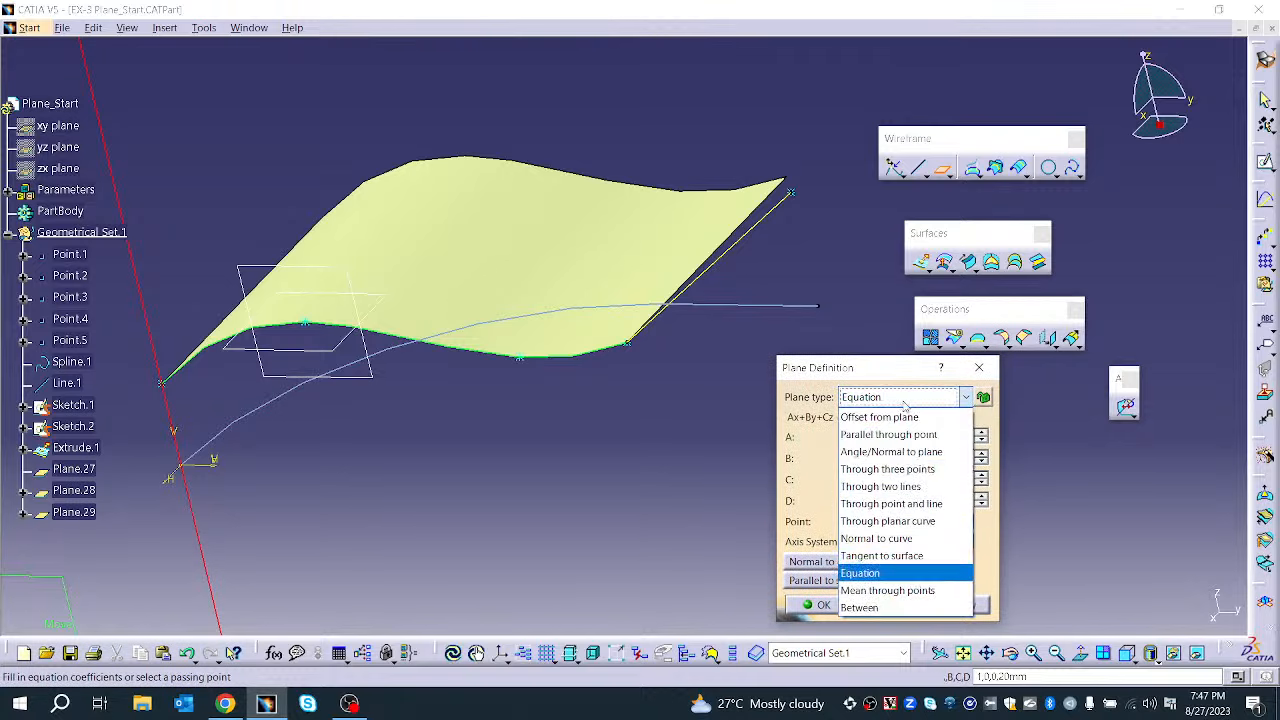
{"action": "left_click", "coordinate": [900, 591]}
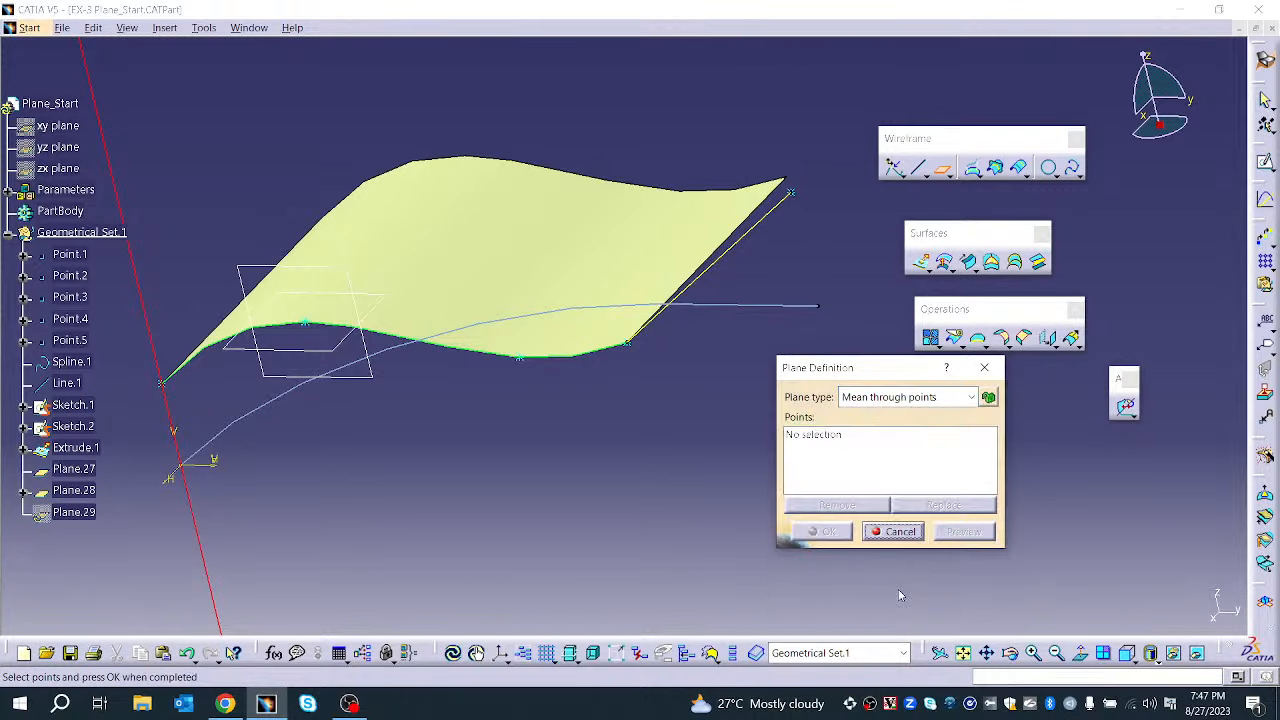
{"action": "left_click", "coordinate": [632, 348]}
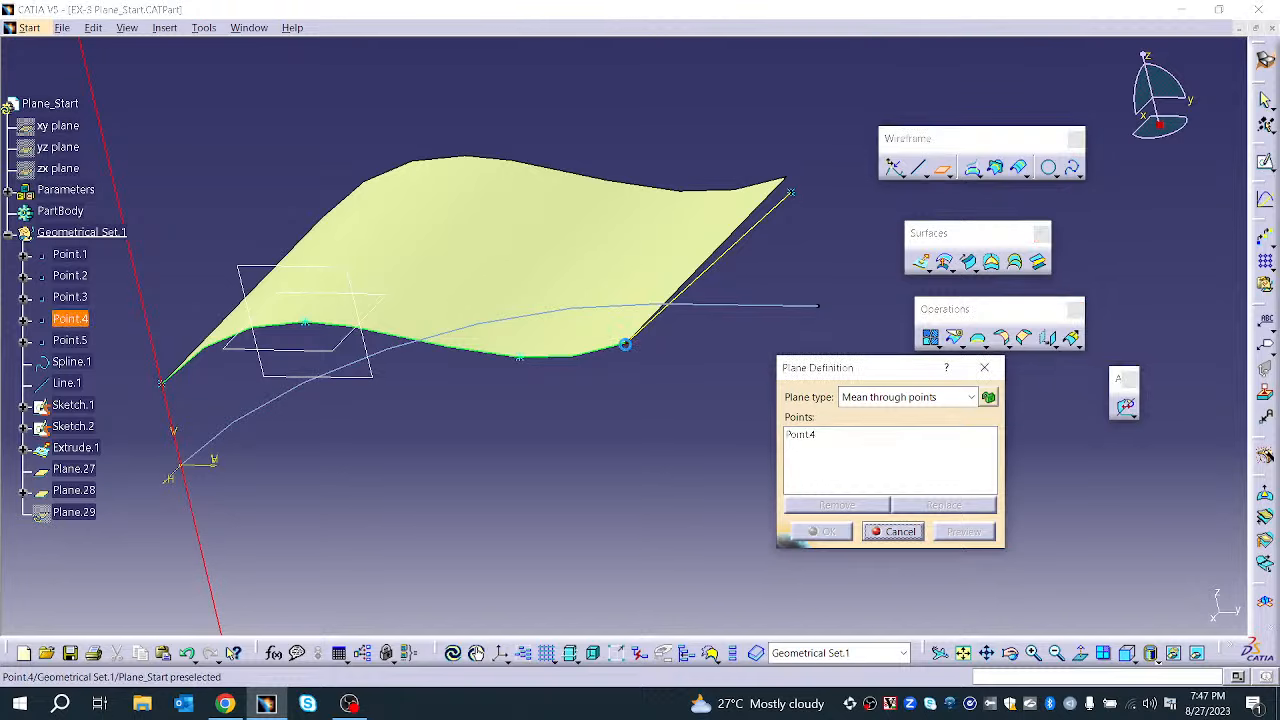
{"action": "left_click", "coordinate": [521, 358]}
{"action": "left_click", "coordinate": [305, 323]}
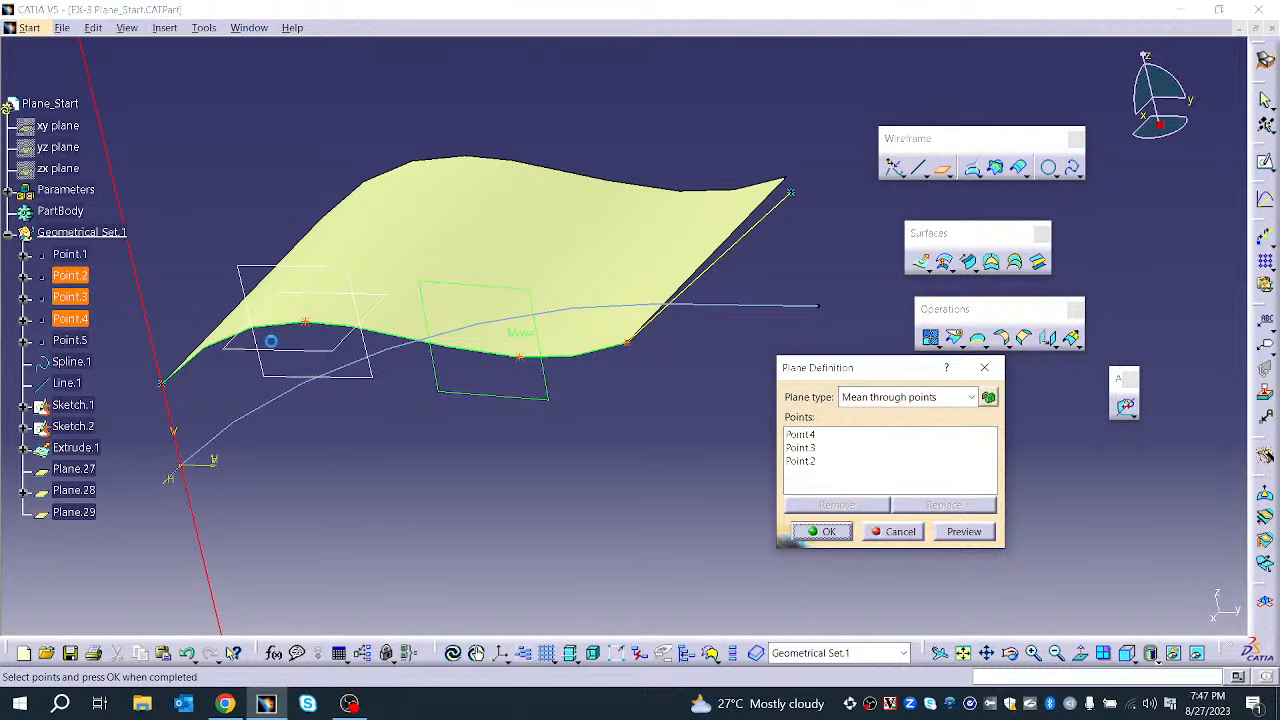
{"action": "left_click", "coordinate": [164, 383]}
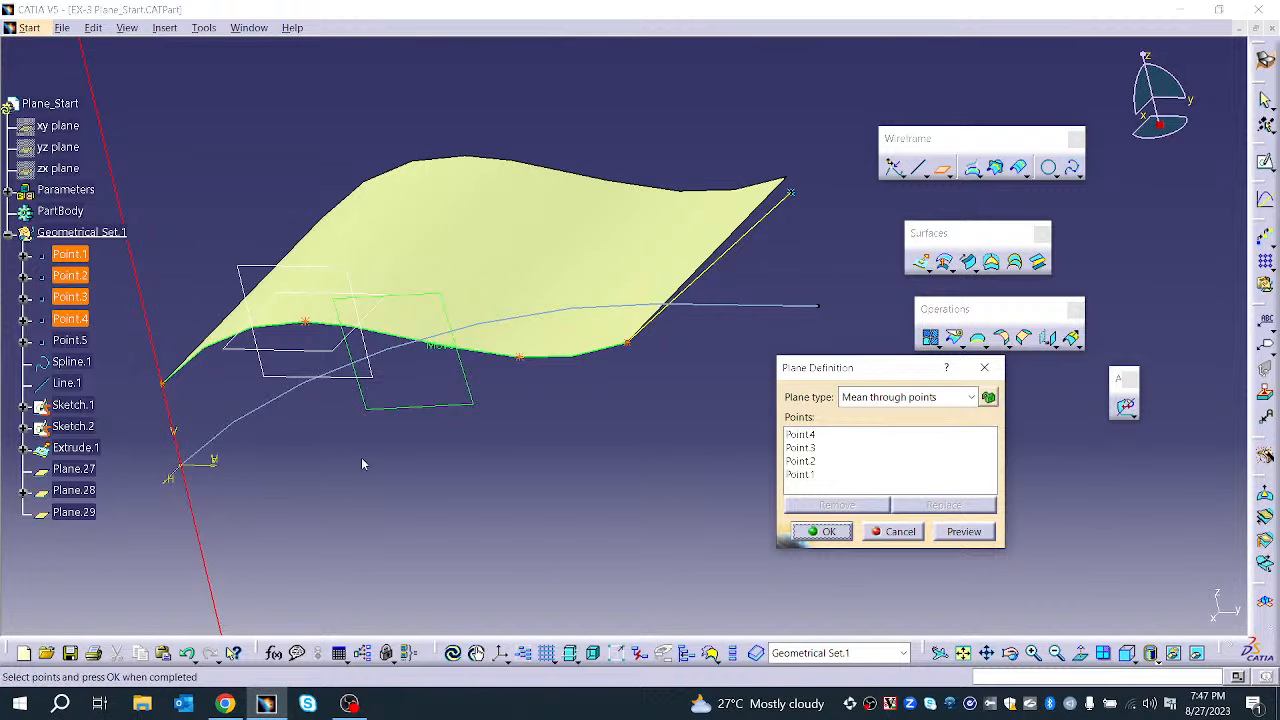
Examine the mean plane through the four points from several angles around the surface
{"action": "middle_click_drag", "start_coordinate": [469, 393], "coordinate": [814, 324]}
{"action": "middle_click_drag", "start_coordinate": [446, 411], "coordinate": [572, 435]}
{"action": "middle_click_drag", "start_coordinate": [450, 439], "coordinate": [408, 403]}
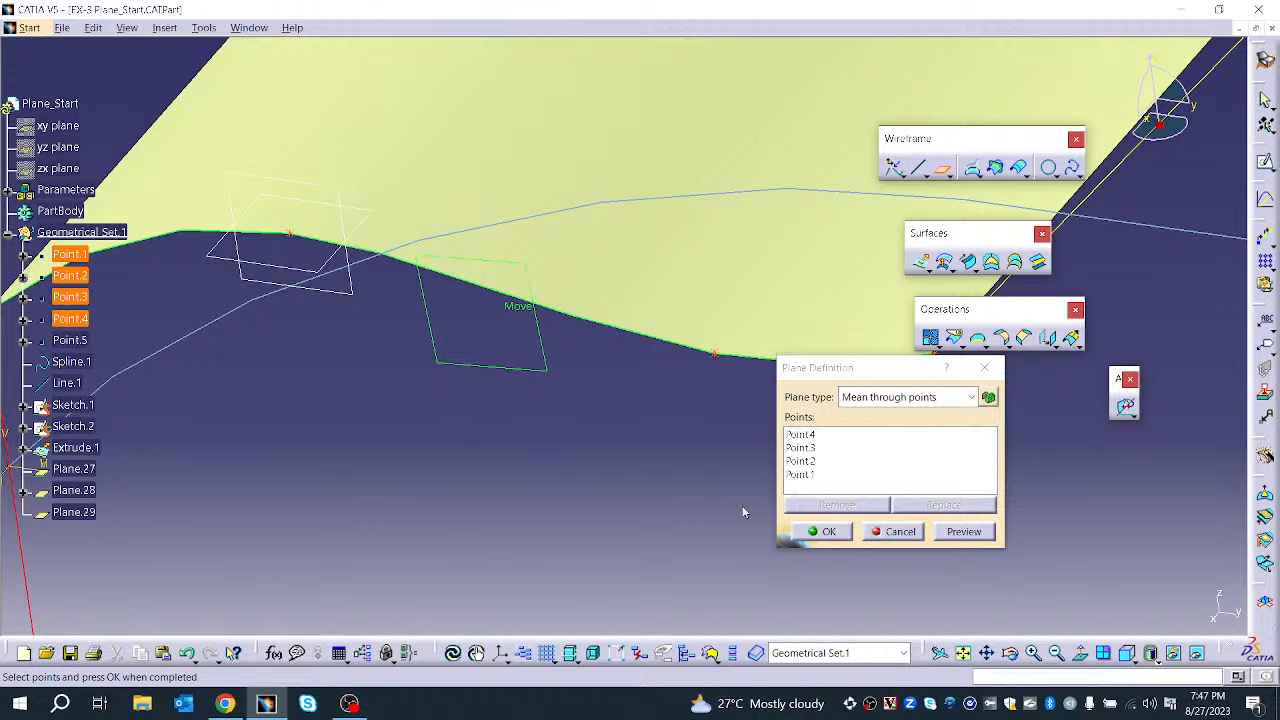
{"action": "middle_click_drag", "start_coordinate": [417, 417], "coordinate": [655, 233]}
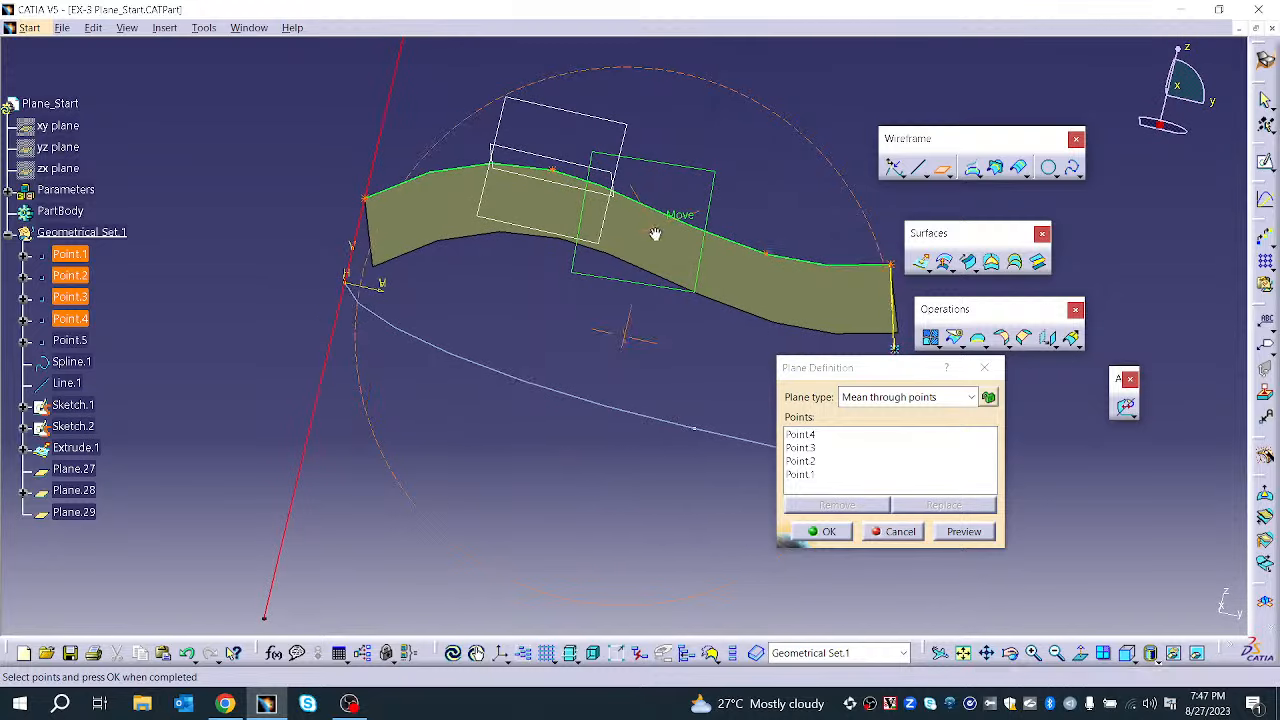
{"action": "middle_click_drag", "start_coordinate": [633, 190], "coordinate": [534, 363]}
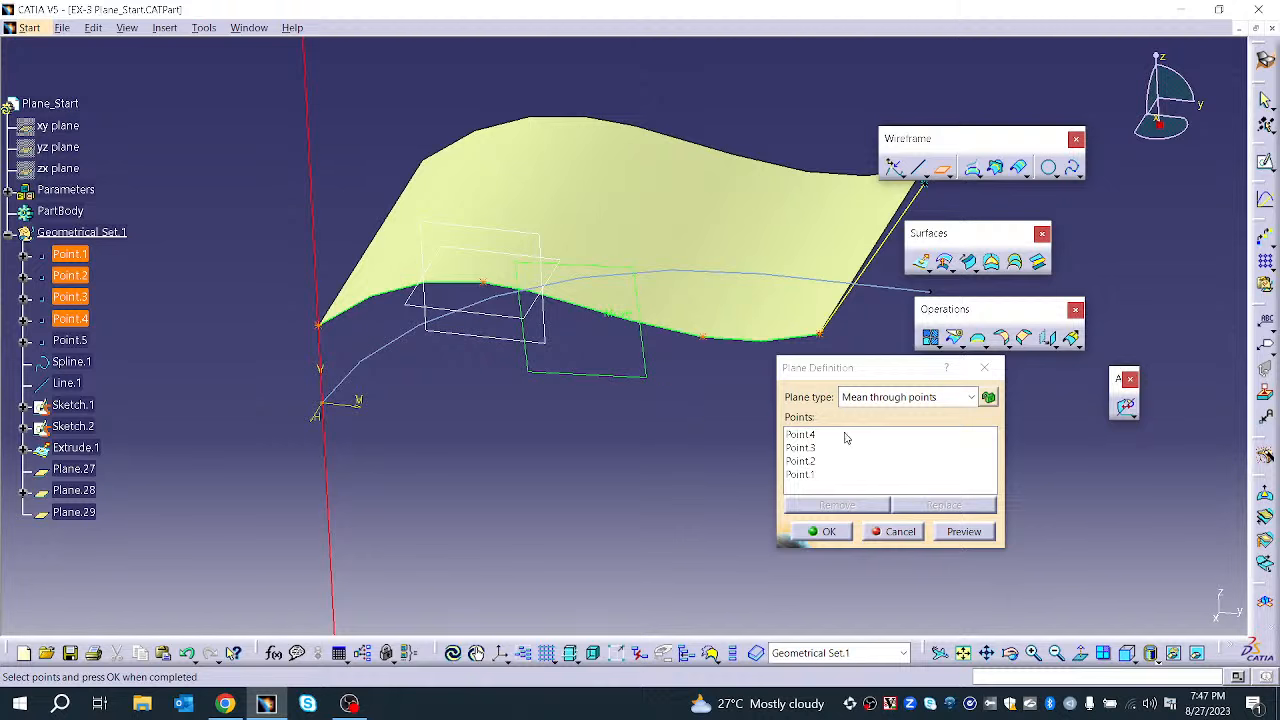
{"action": "left_click", "coordinate": [903, 399]}
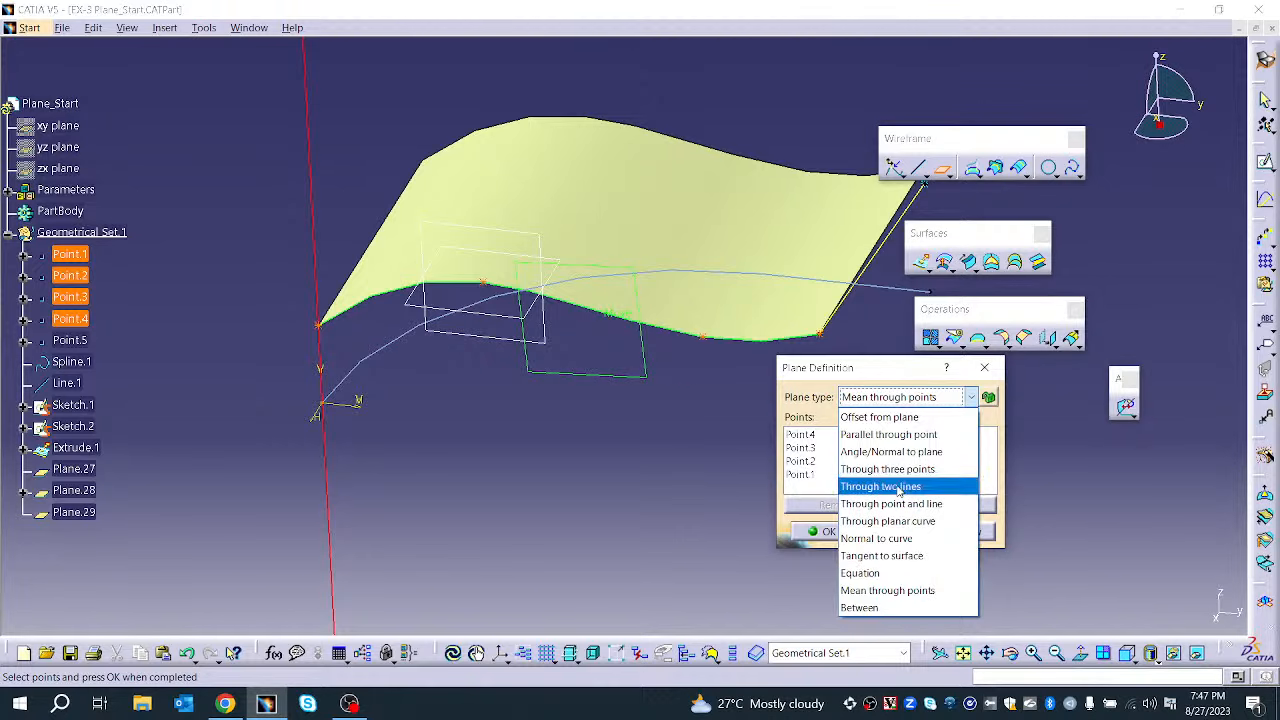
{"action": "left_click", "coordinate": [896, 608]}
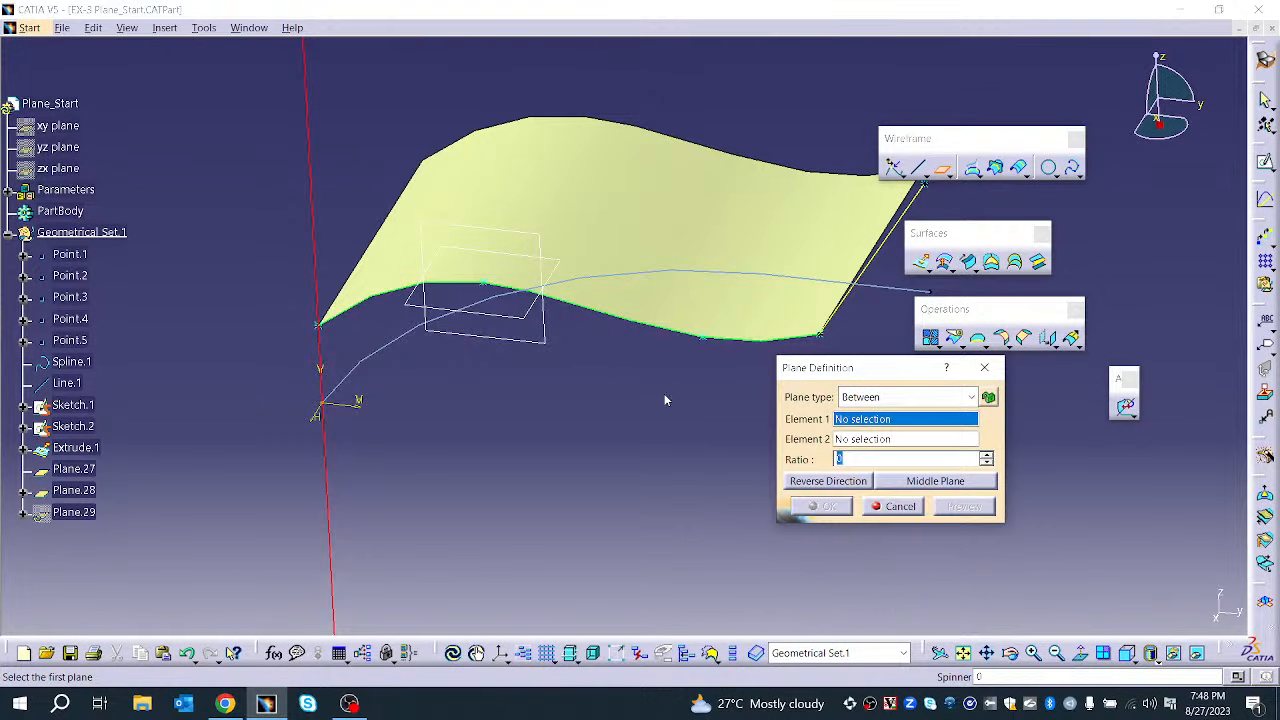
{"action": "middle_click_drag", "start_coordinate": [628, 352], "coordinate": [420, 383]}
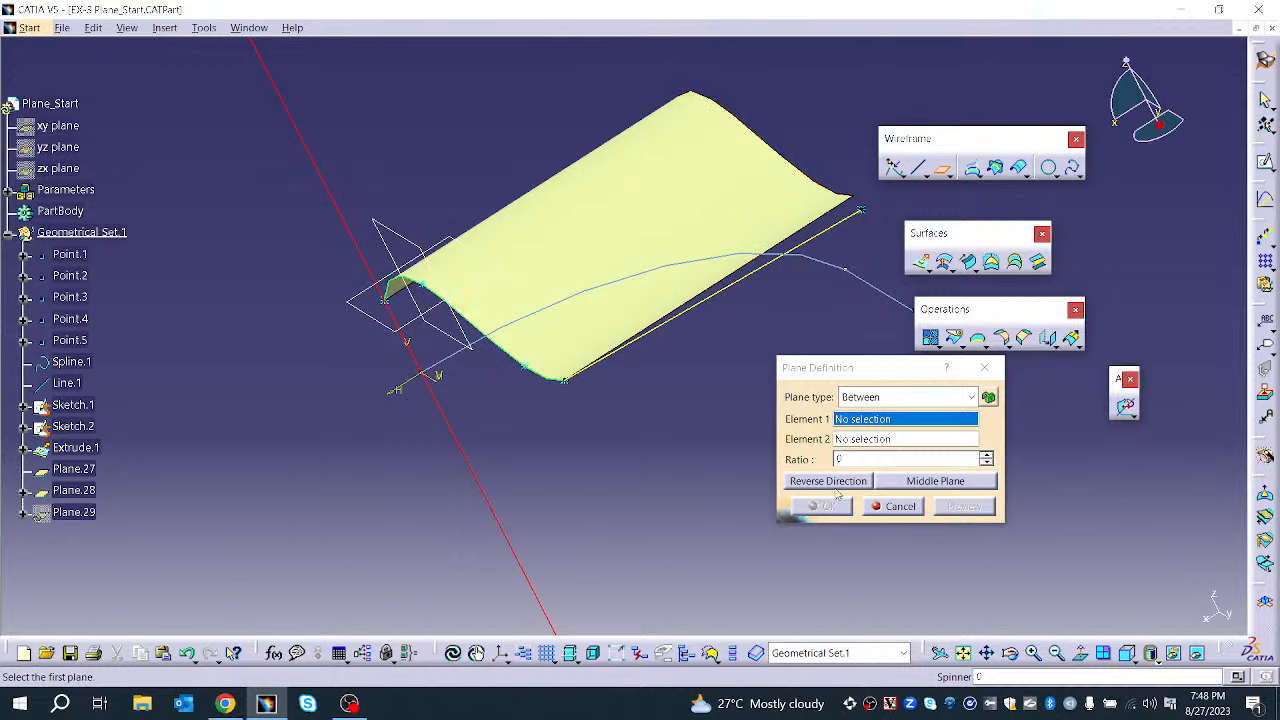
{"action": "left_click", "coordinate": [897, 505]}
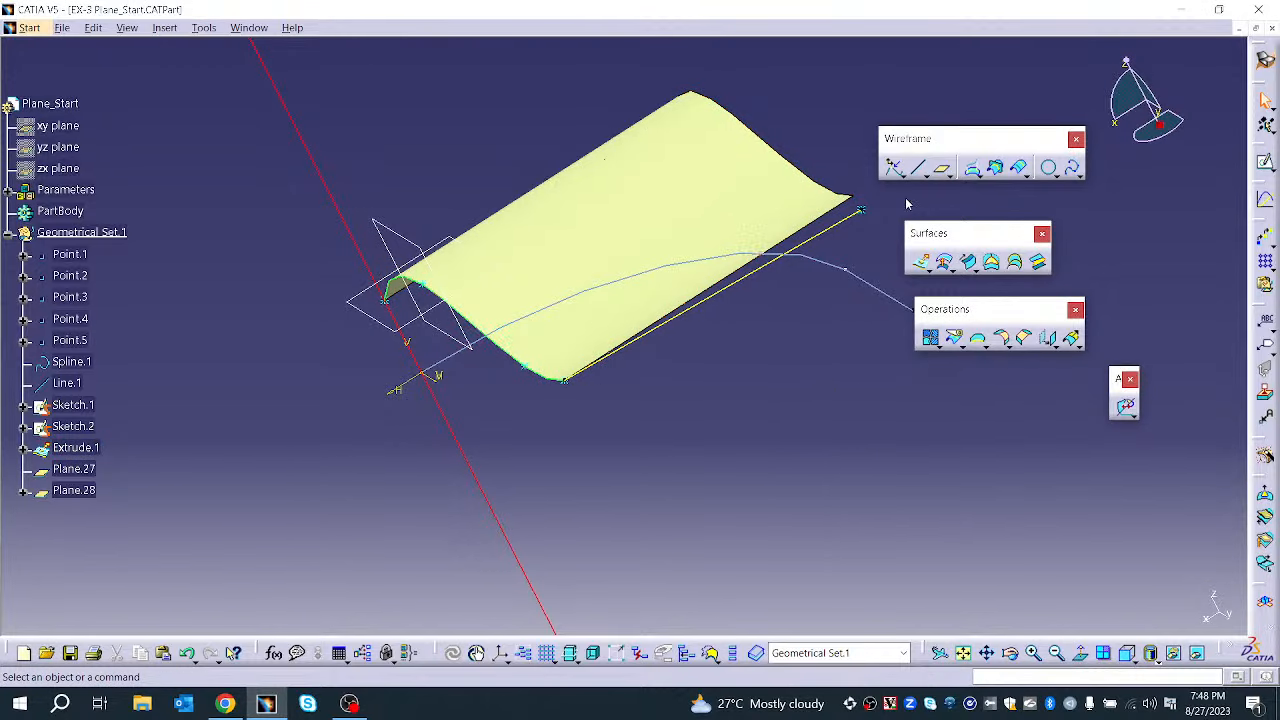
Create an Equation plane passing through Point.5
{"action": "left_click", "coordinate": [941, 168]}
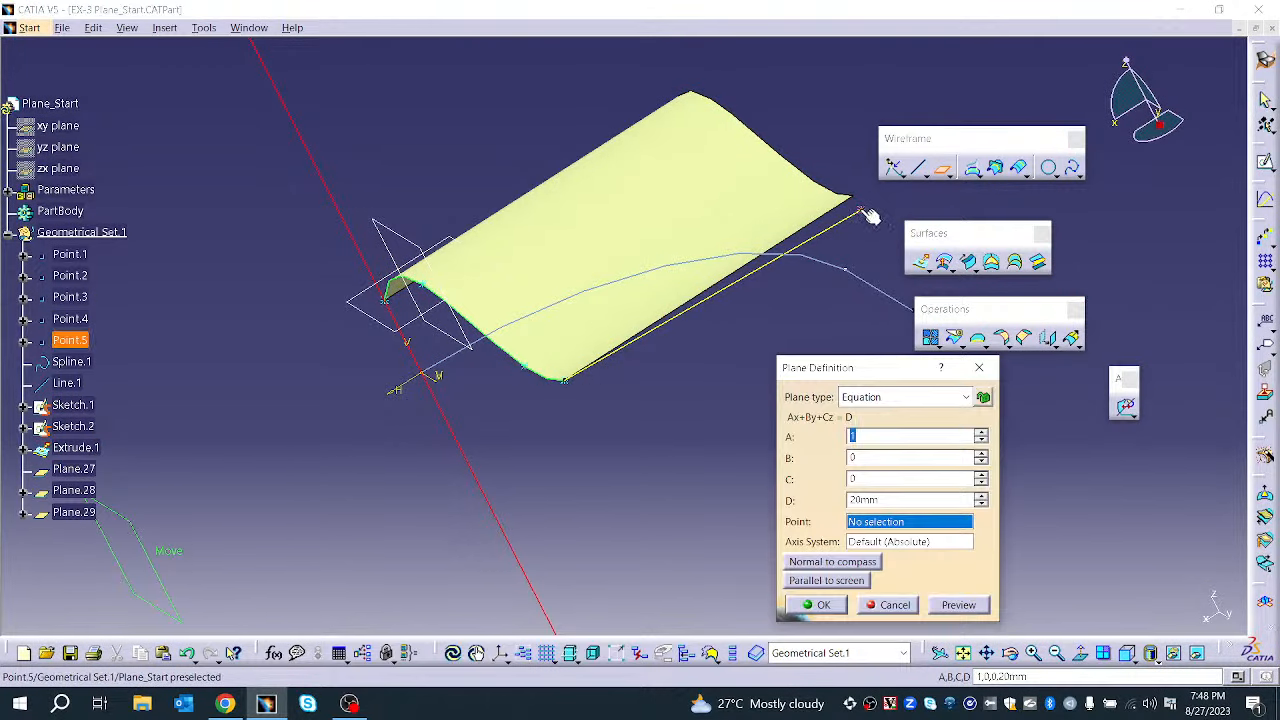
{"action": "left_click", "coordinate": [860, 210]}
{"action": "left_click", "coordinate": [838, 607]}
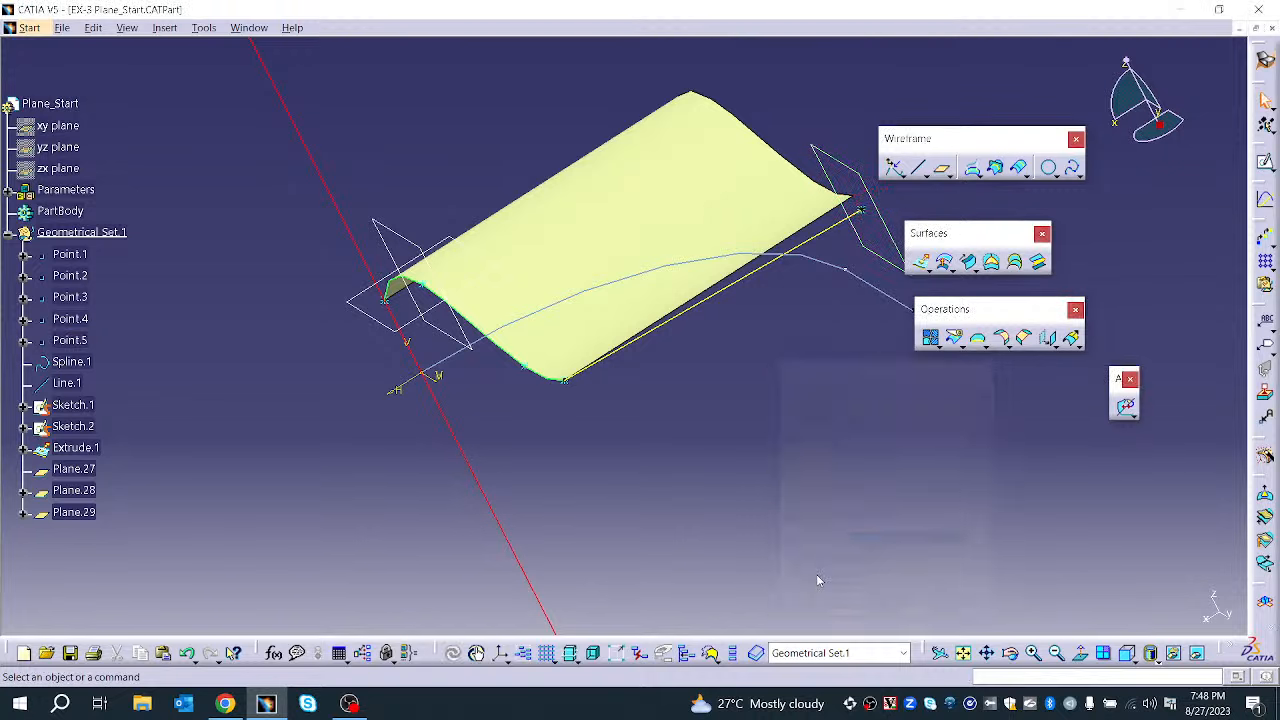
Start a Between plane with Plane.28 and Plane.29 as its elements and make it the middle plane
{"action": "middle_click_drag", "start_coordinate": [689, 426], "coordinate": [711, 412]}
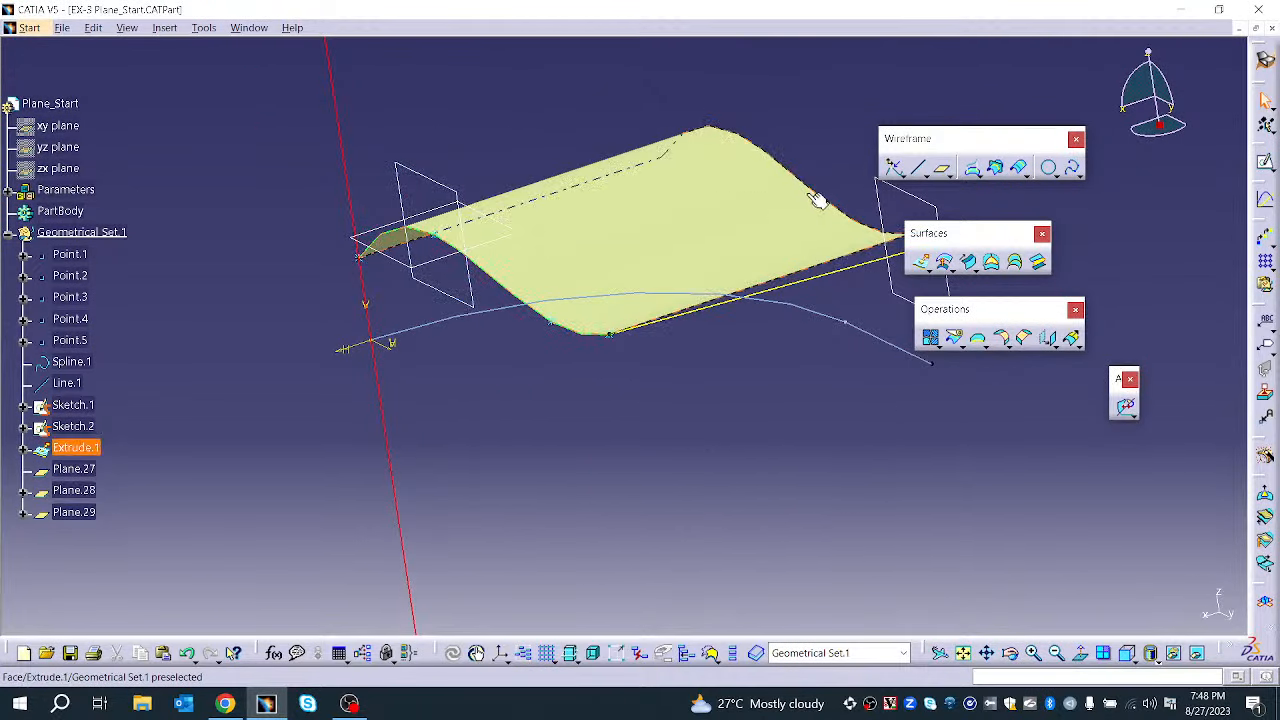
{"action": "left_click", "coordinate": [942, 168]}
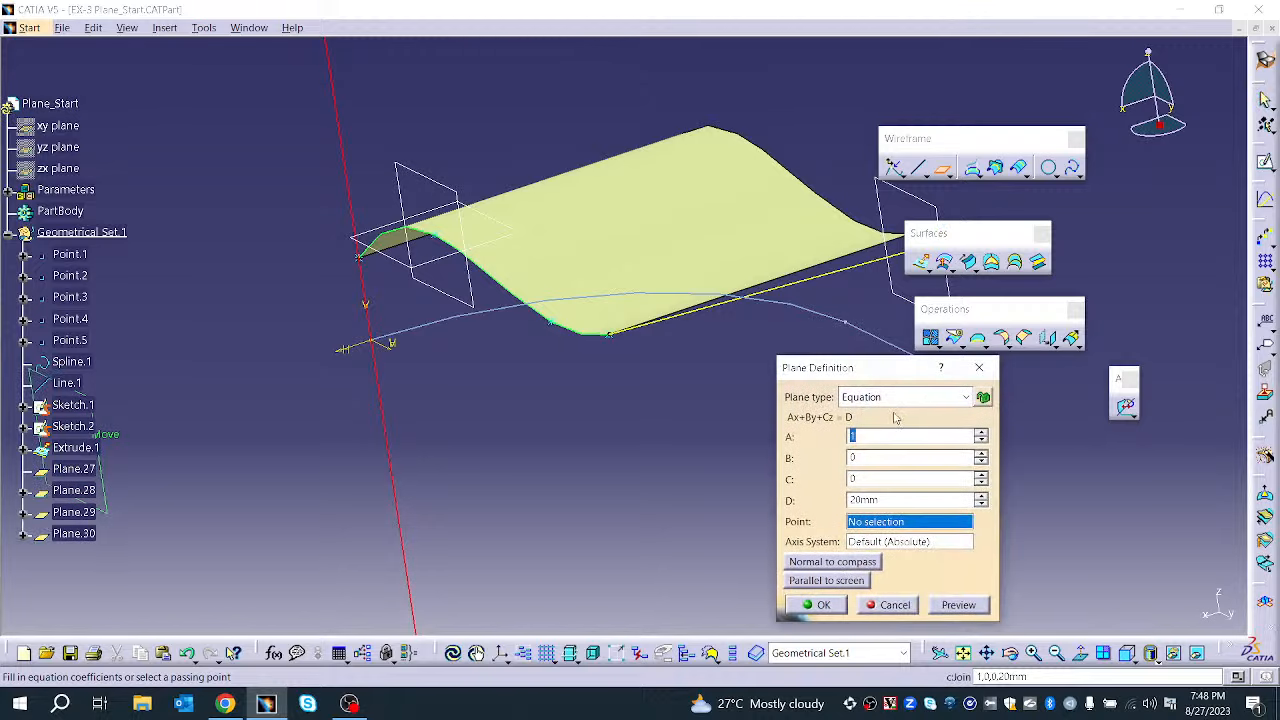
{"action": "left_click", "coordinate": [900, 398]}
{"action": "left_click", "coordinate": [868, 610]}
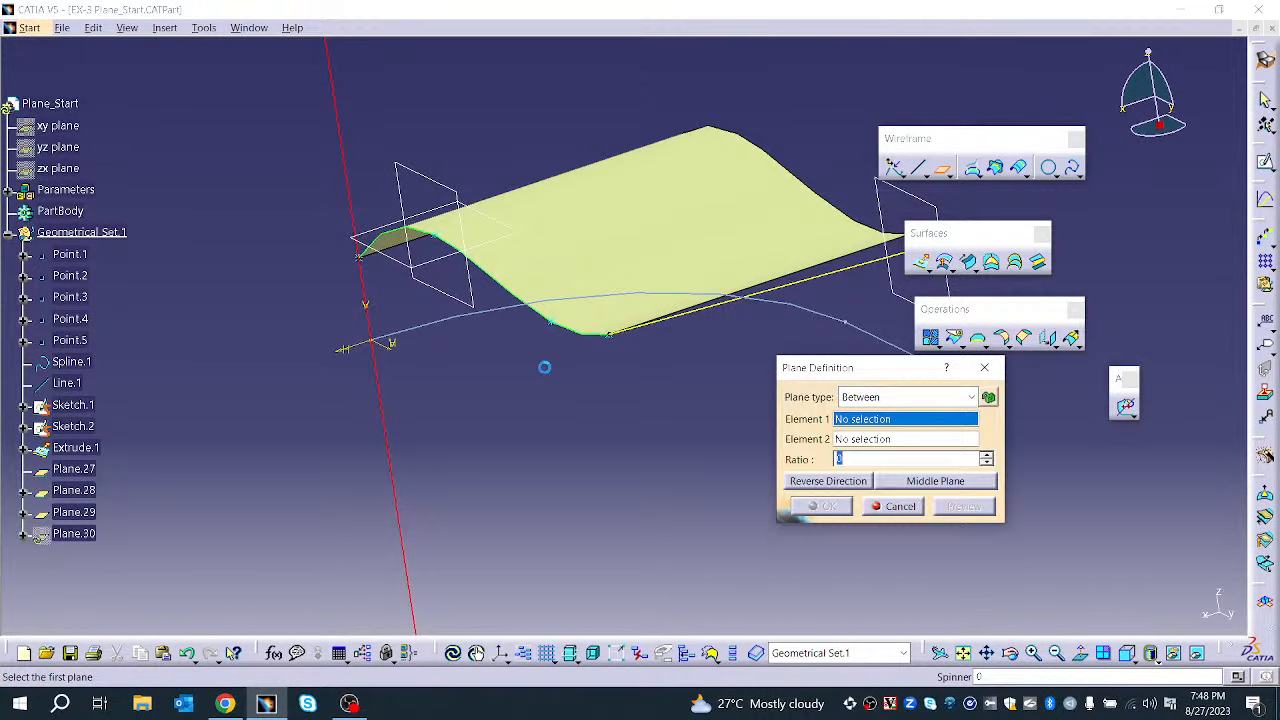
{"action": "left_click", "coordinate": [474, 240]}
{"action": "left_click", "coordinate": [888, 231]}
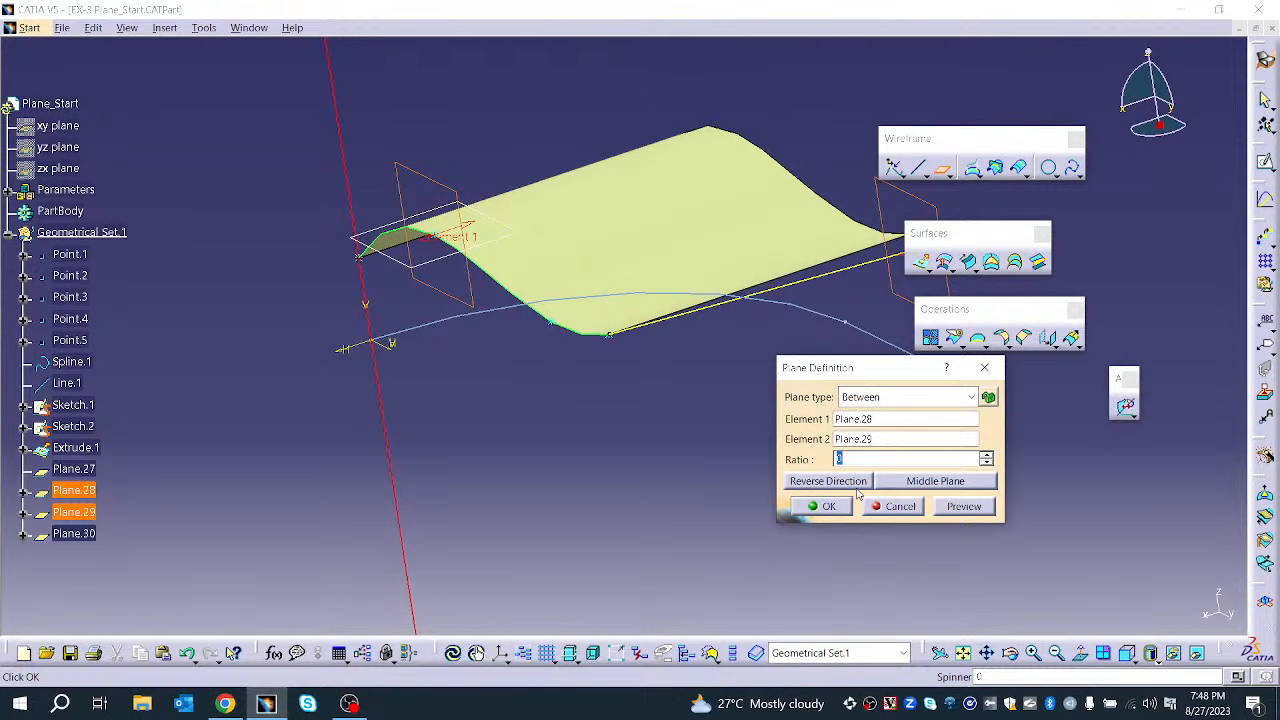
{"action": "left_click", "coordinate": [950, 484]}
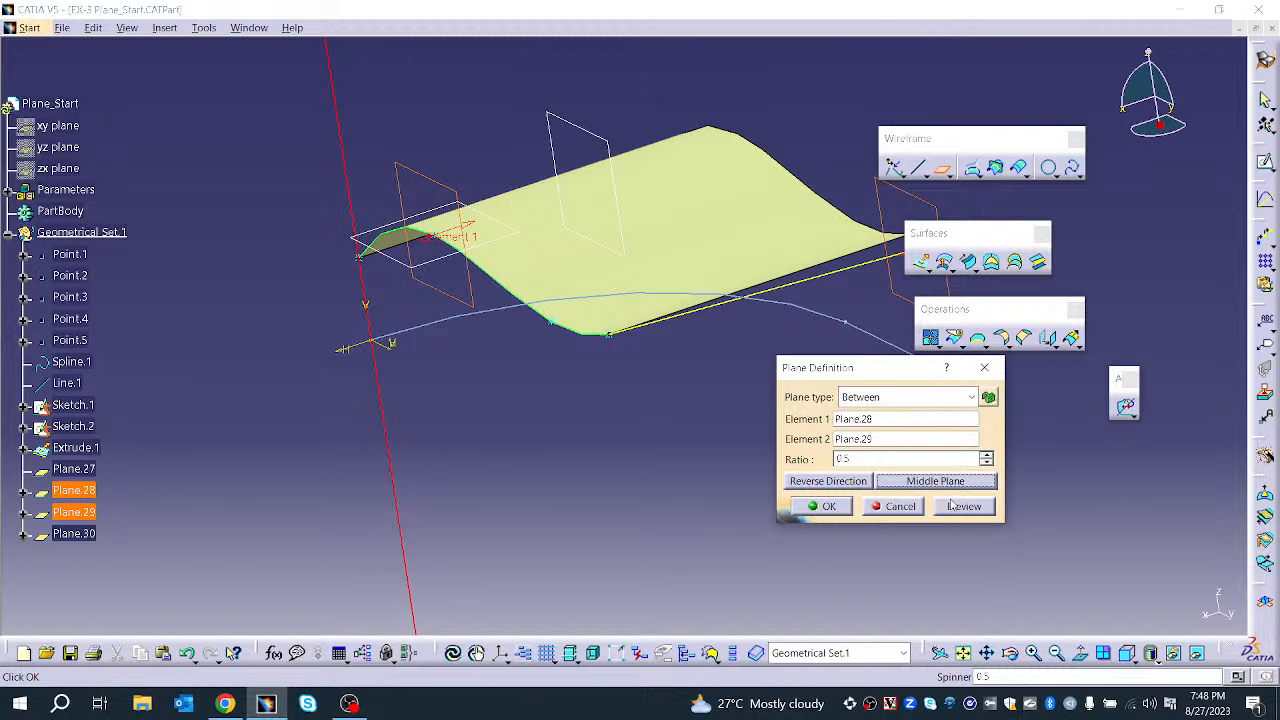
Set the Between plane's ratio to 0.53, reverse its direction, and create it
{"action": "left_click", "coordinate": [987, 455]}
{"action": "left_click", "coordinate": [987, 455]}
{"action": "left_click", "coordinate": [987, 455]}
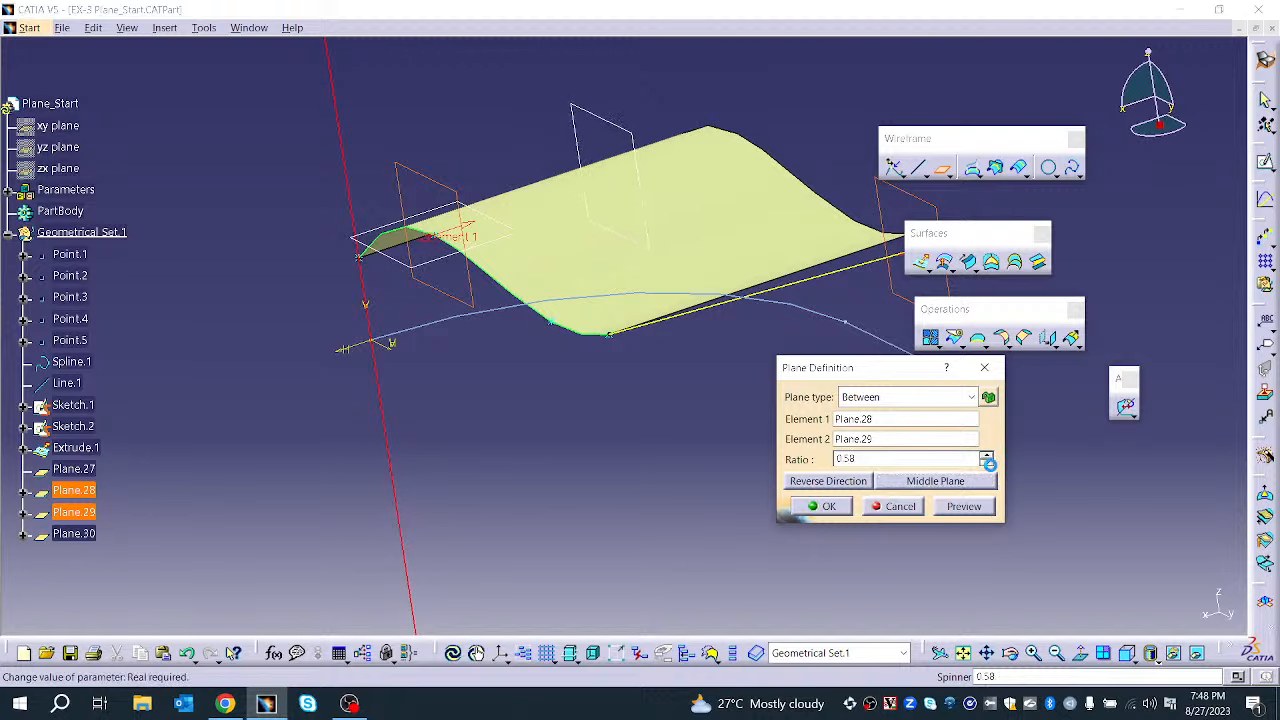
{"action": "left_click", "coordinate": [987, 455]}
{"action": "left_click", "coordinate": [987, 463]}
{"action": "left_click", "coordinate": [858, 482]}
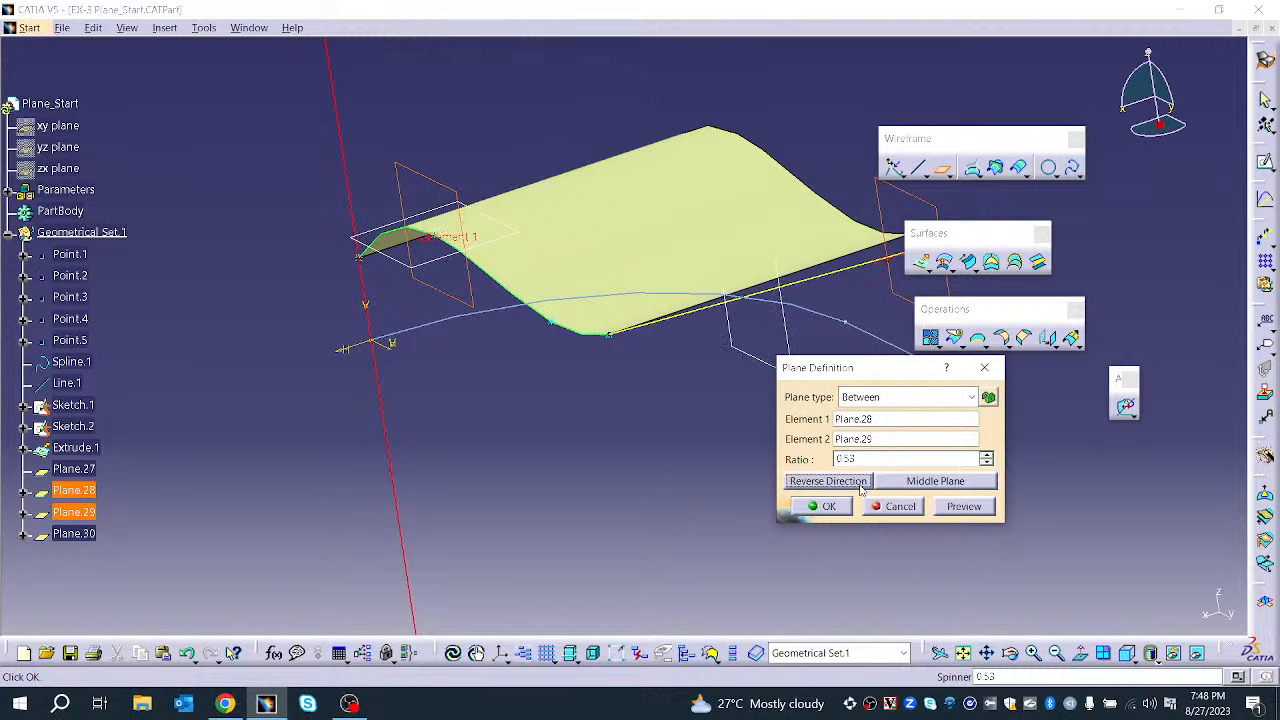
{"action": "left_click", "coordinate": [971, 509]}
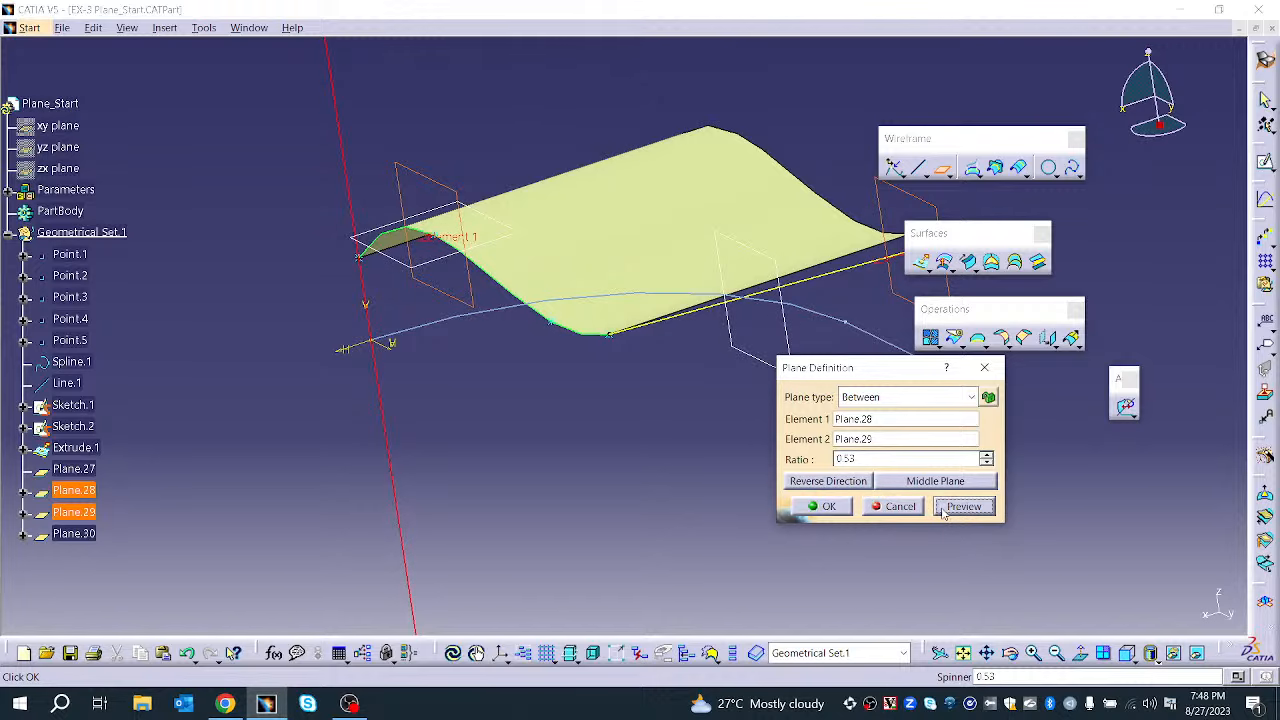
{"action": "left_click", "coordinate": [852, 510]}
{"action": "middle_click_drag", "start_coordinate": [603, 349], "coordinate": [750, 240]}
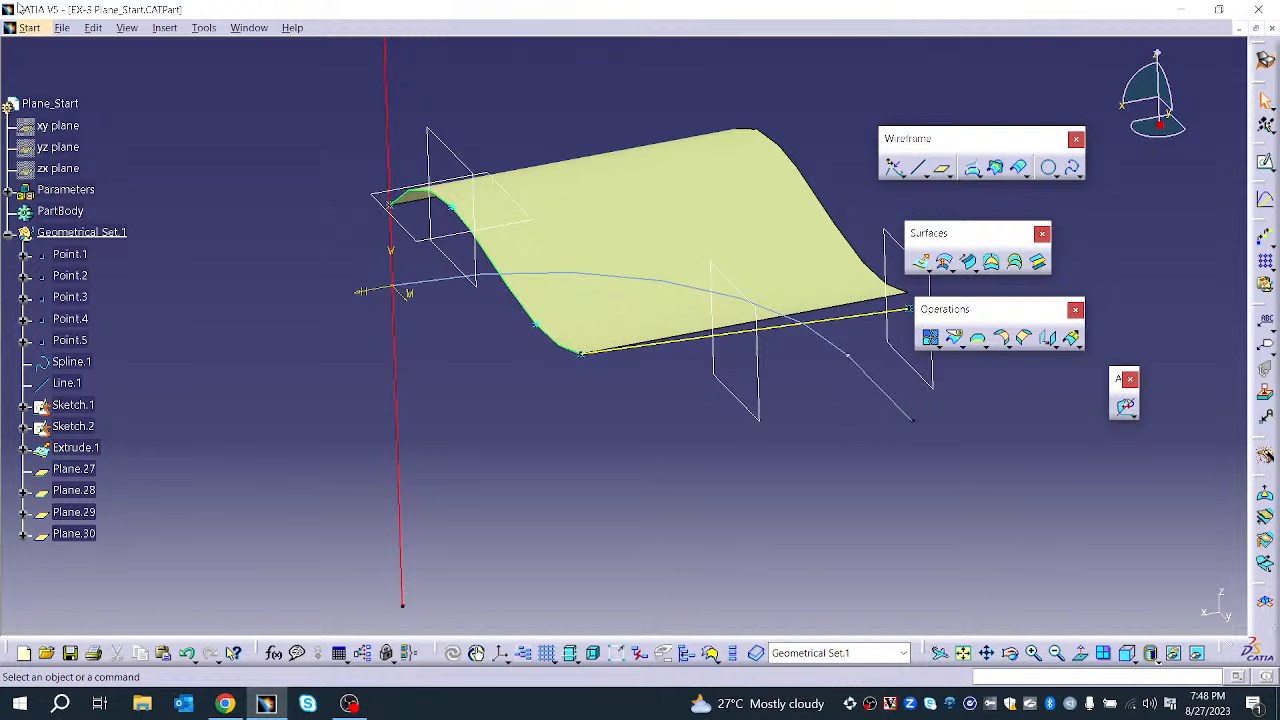
Open the part file Projection1.CATPart from the GSD WIREFRAME folder
{"action": "left_click", "coordinate": [62, 28]}
{"action": "left_click", "coordinate": [99, 95]}
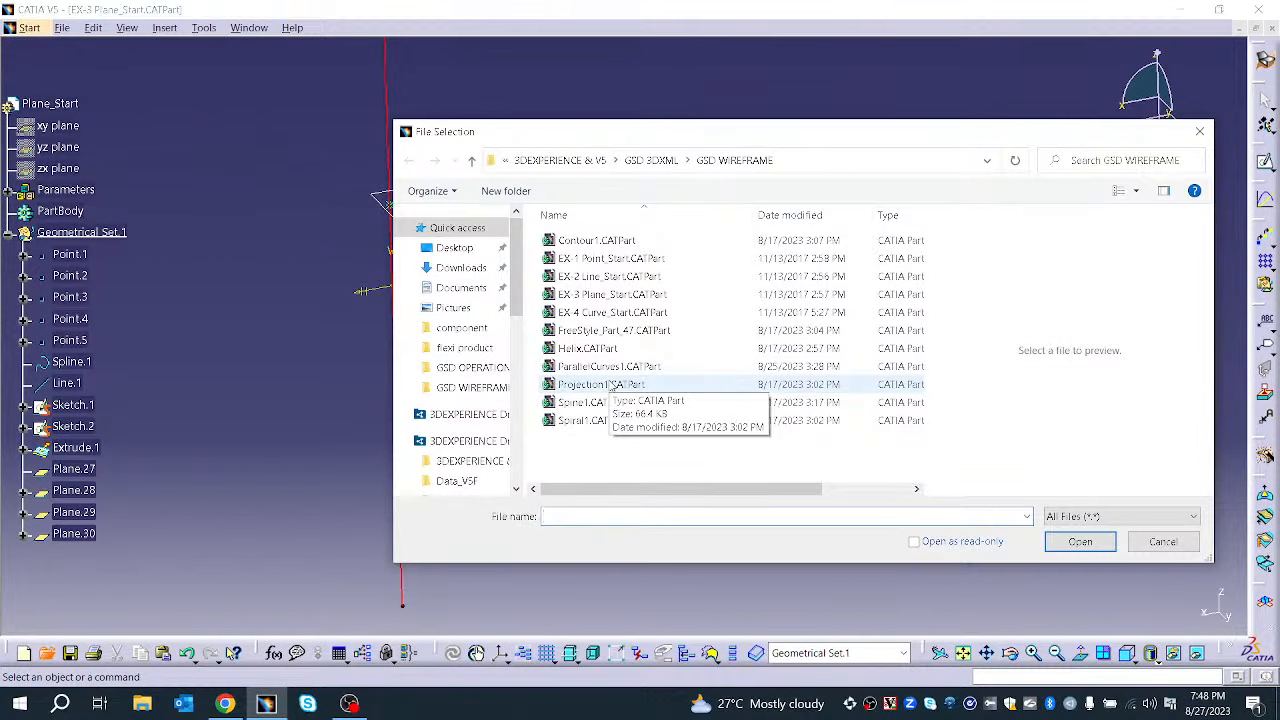
{"action": "left_click", "coordinate": [612, 386]}
{"action": "left_click", "coordinate": [1080, 542]}
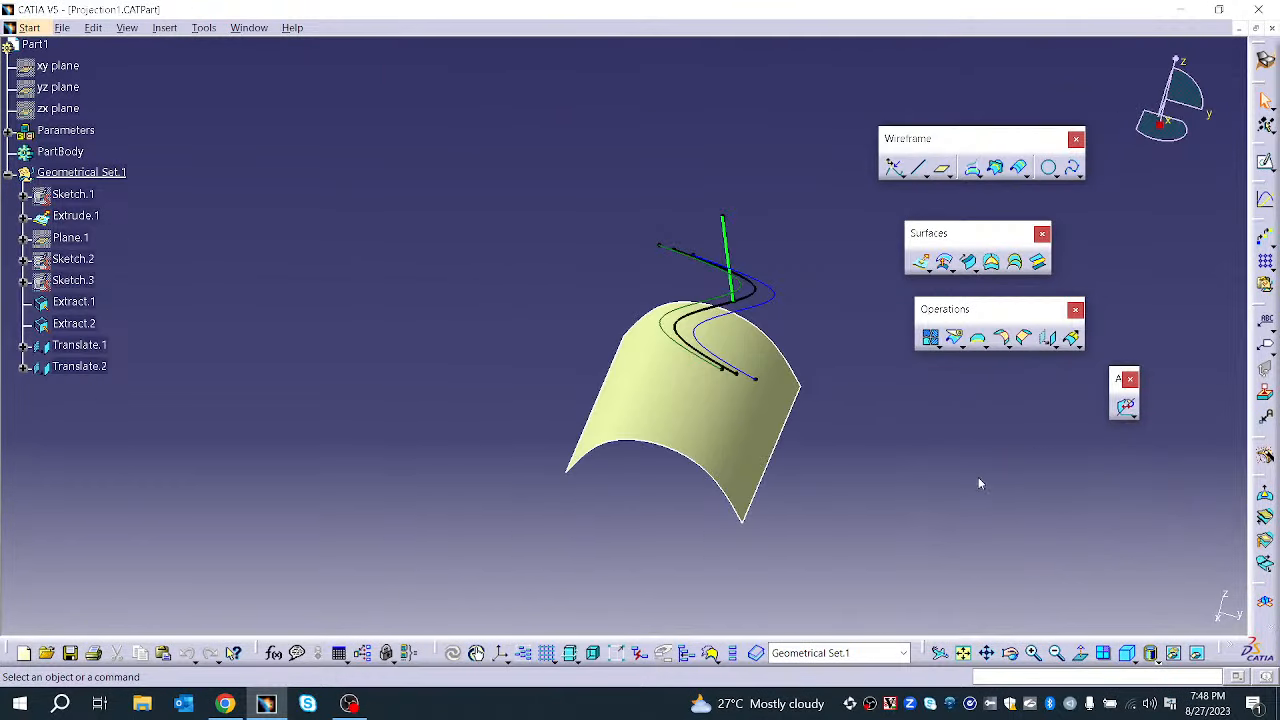
{"action": "middle_click_drag", "start_coordinate": [906, 449], "coordinate": [722, 459]}
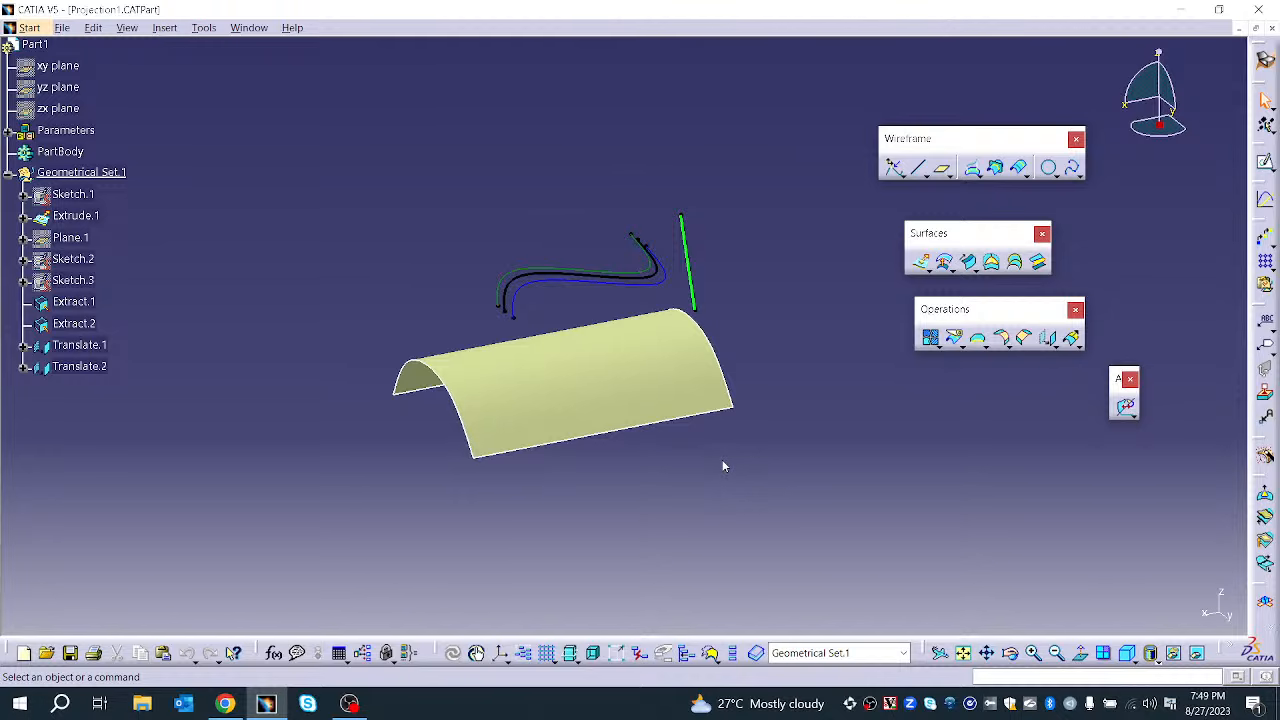
Set up a Normal projection of the blue curve Translate.1 onto the surface Extrude.1 and preview it
{"action": "left_click", "coordinate": [971, 167]}
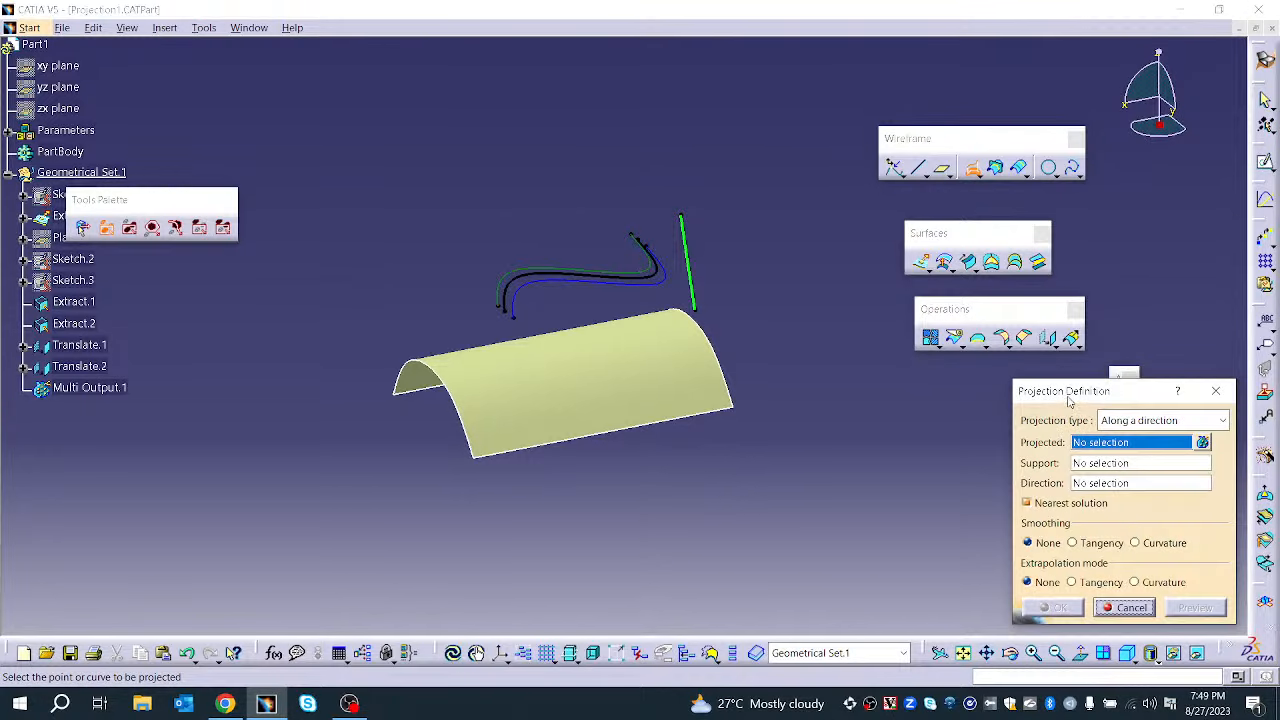
{"action": "left_click_drag", "start_coordinate": [1068, 398], "coordinate": [839, 360]}
{"action": "left_click", "coordinate": [905, 382]}
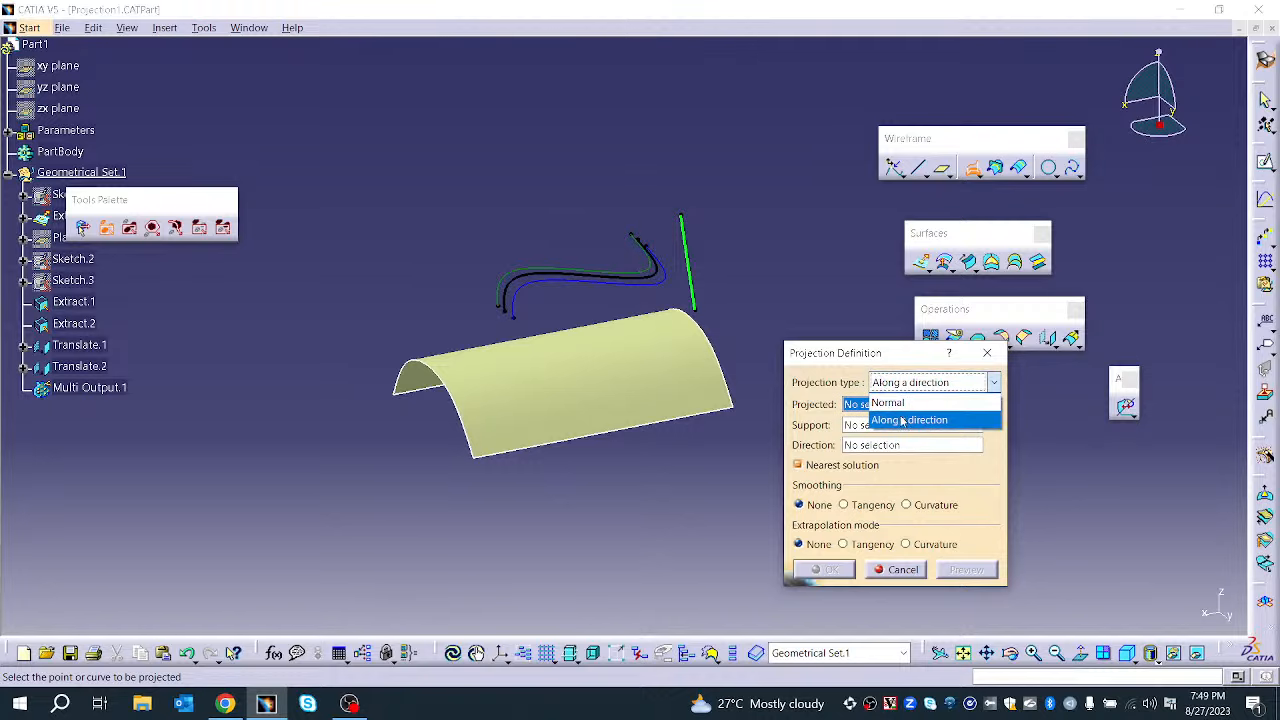
{"action": "left_click", "coordinate": [900, 403]}
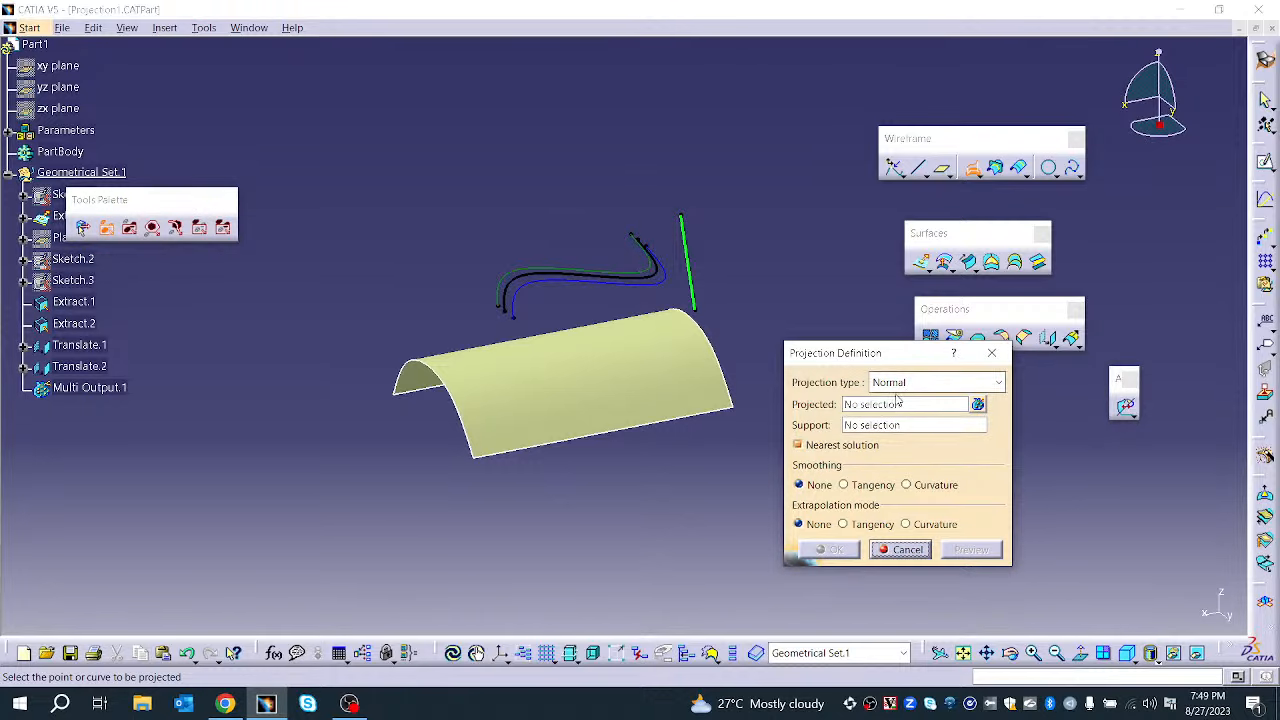
{"action": "middle_click_drag", "start_coordinate": [636, 421], "coordinate": [592, 278]}
{"action": "scroll", "coordinate": [566, 391], "scroll_direction": "up", "scroll_amount": 1}
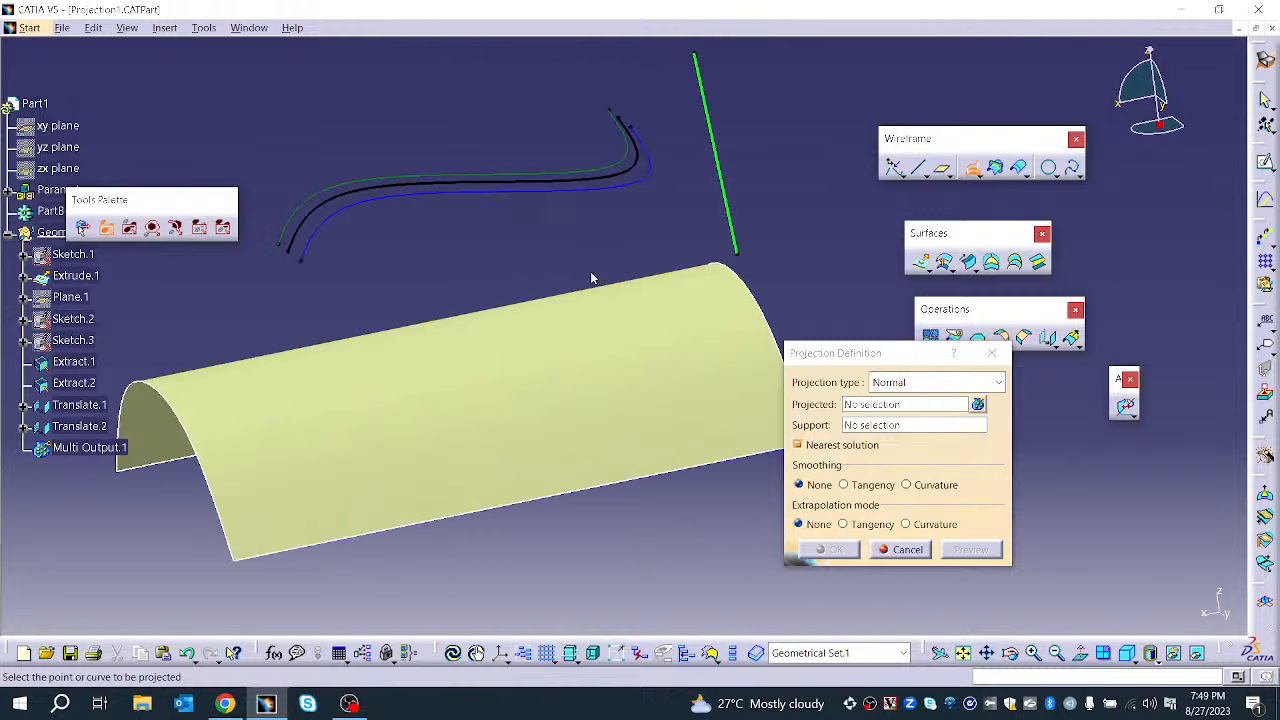
{"action": "left_click", "coordinate": [590, 191]}
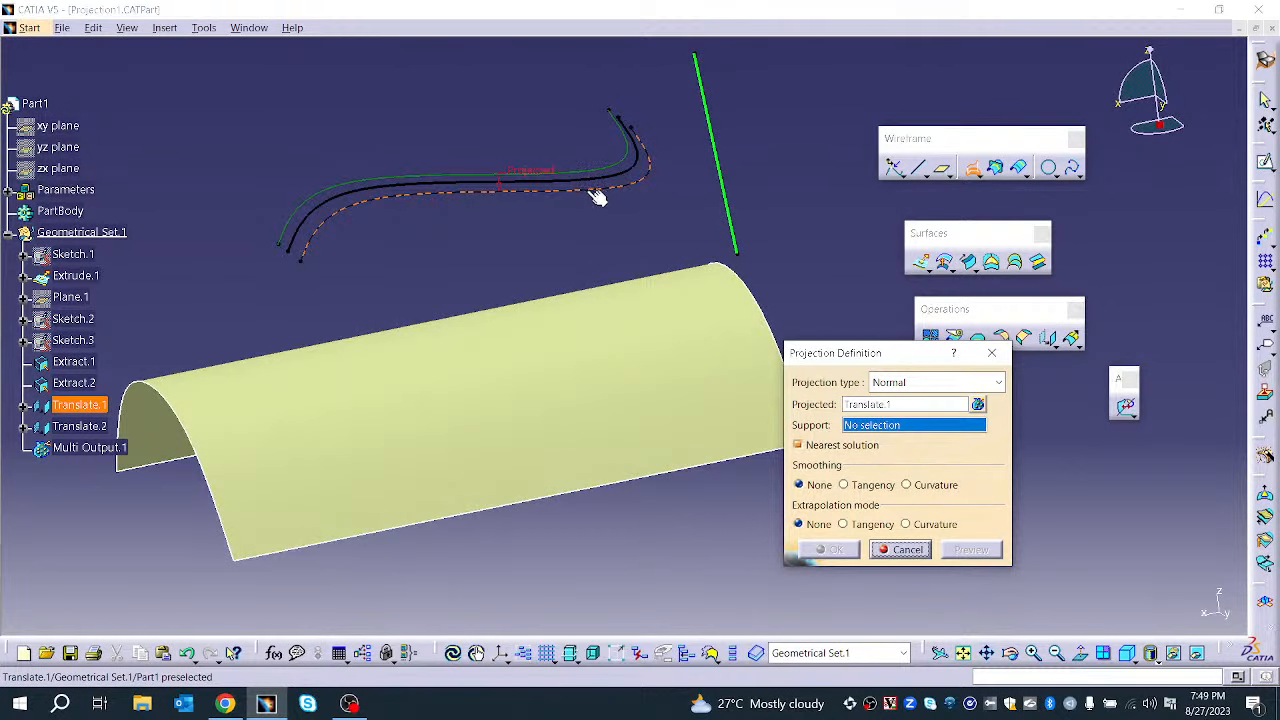
{"action": "left_click", "coordinate": [428, 437]}
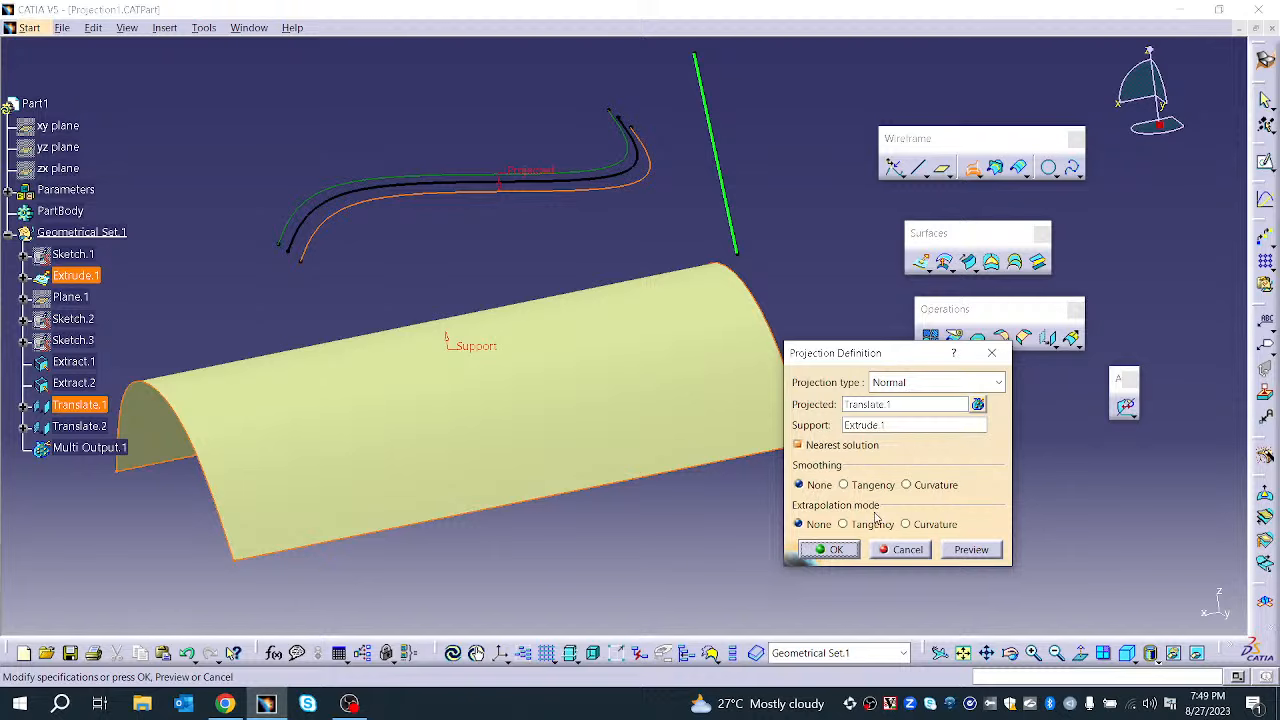
{"action": "left_click", "coordinate": [952, 555]}
{"action": "middle_click_drag", "start_coordinate": [503, 490], "coordinate": [643, 409]}
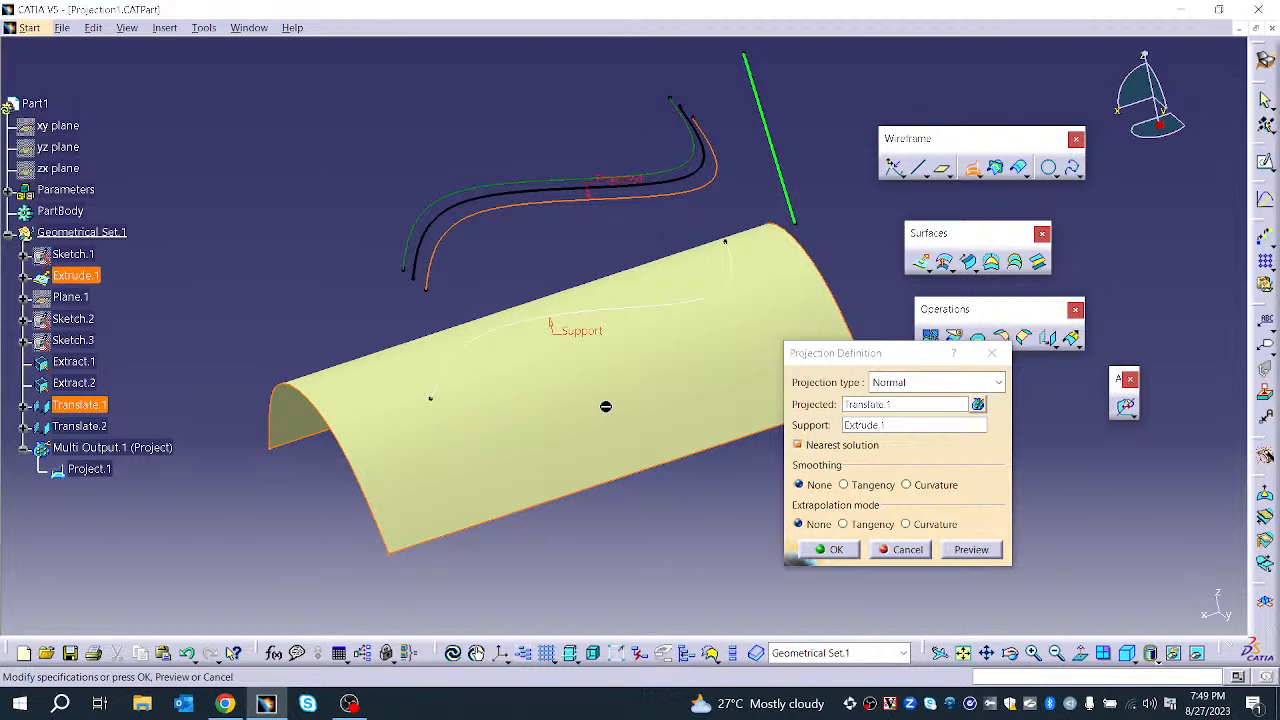
Compare the projection preview with Nearest solution turned off and turned back on
{"action": "left_click", "coordinate": [797, 445]}
{"action": "left_click", "coordinate": [983, 557]}
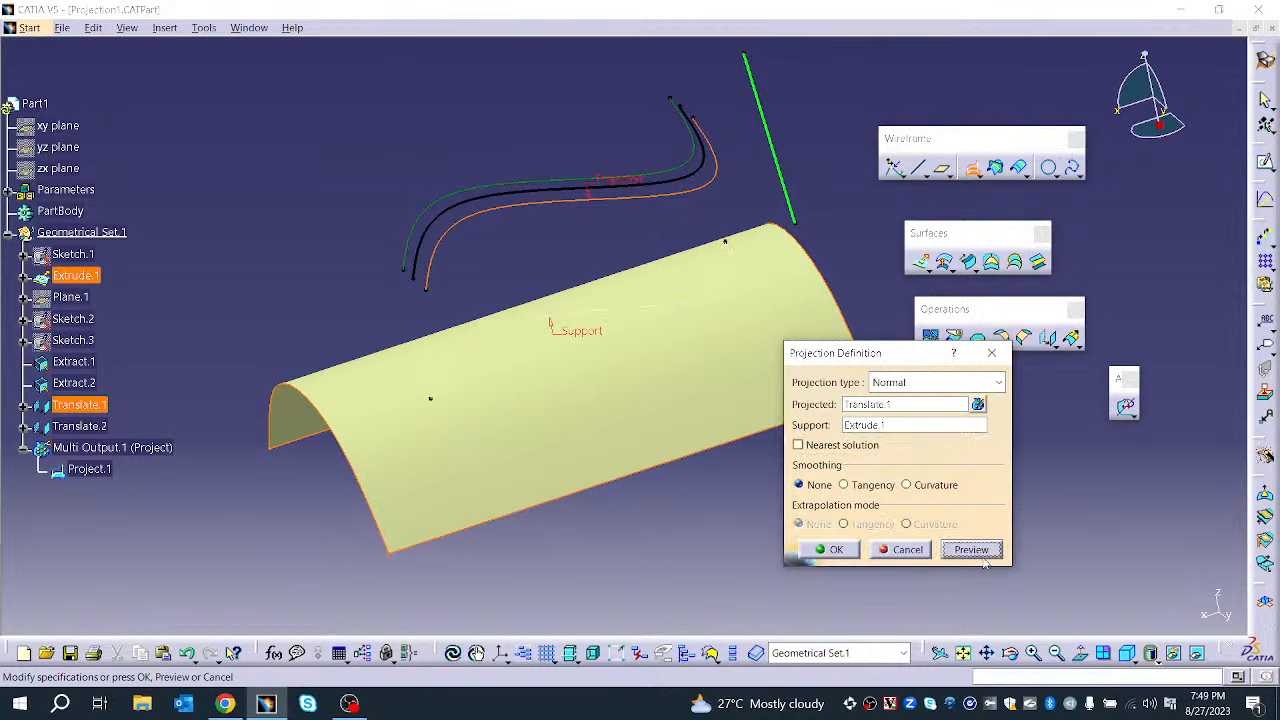
{"action": "middle_click_drag", "start_coordinate": [636, 485], "coordinate": [506, 540]}
{"action": "middle_click_drag", "start_coordinate": [545, 421], "coordinate": [558, 538]}
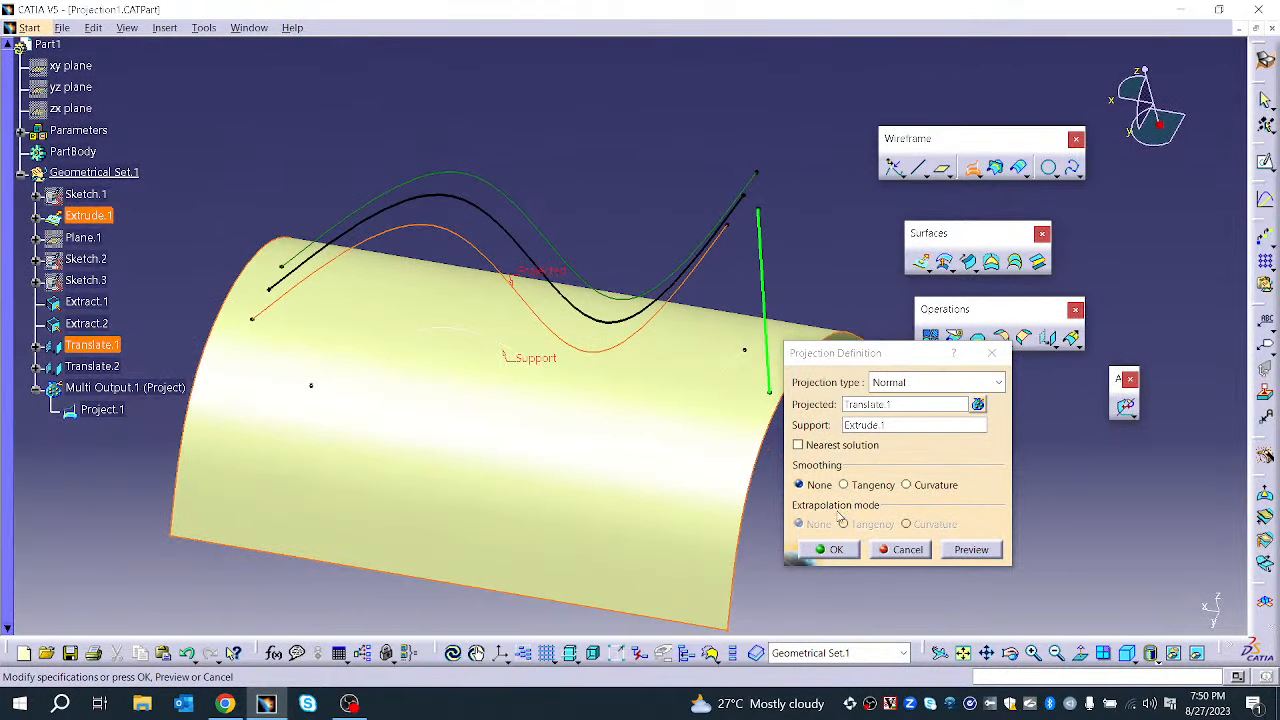
{"action": "left_click", "coordinate": [798, 445]}
{"action": "left_click", "coordinate": [962, 551]}
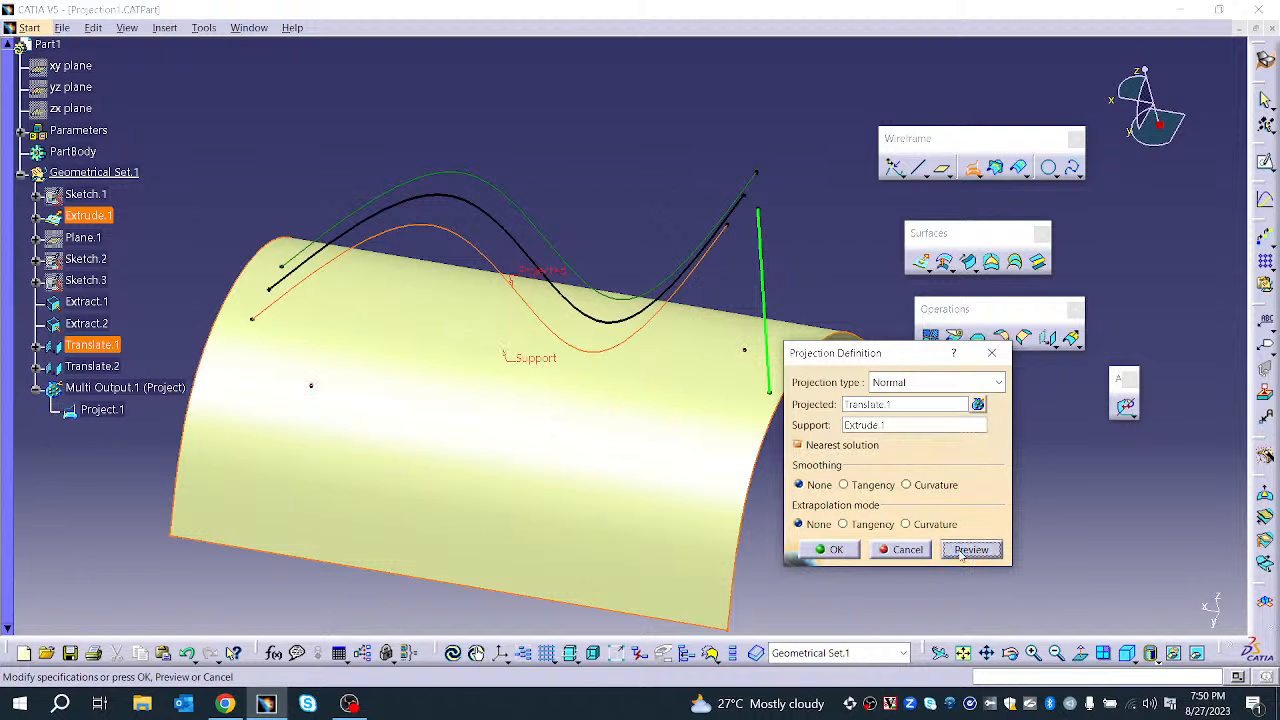
{"action": "middle_click_drag", "start_coordinate": [520, 445], "coordinate": [592, 320]}
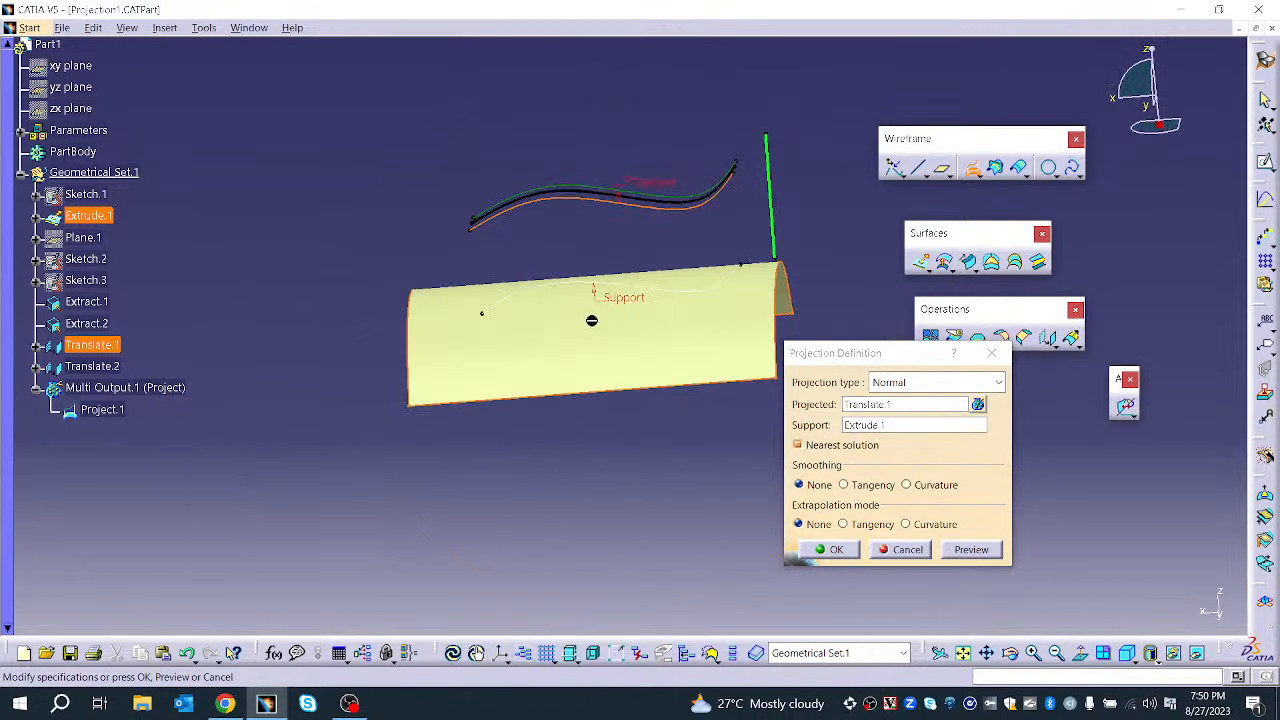
Turn off Nearest solution and preview the projection with Curvature smoothing
{"action": "left_click", "coordinate": [838, 446]}
{"action": "left_click", "coordinate": [988, 552]}
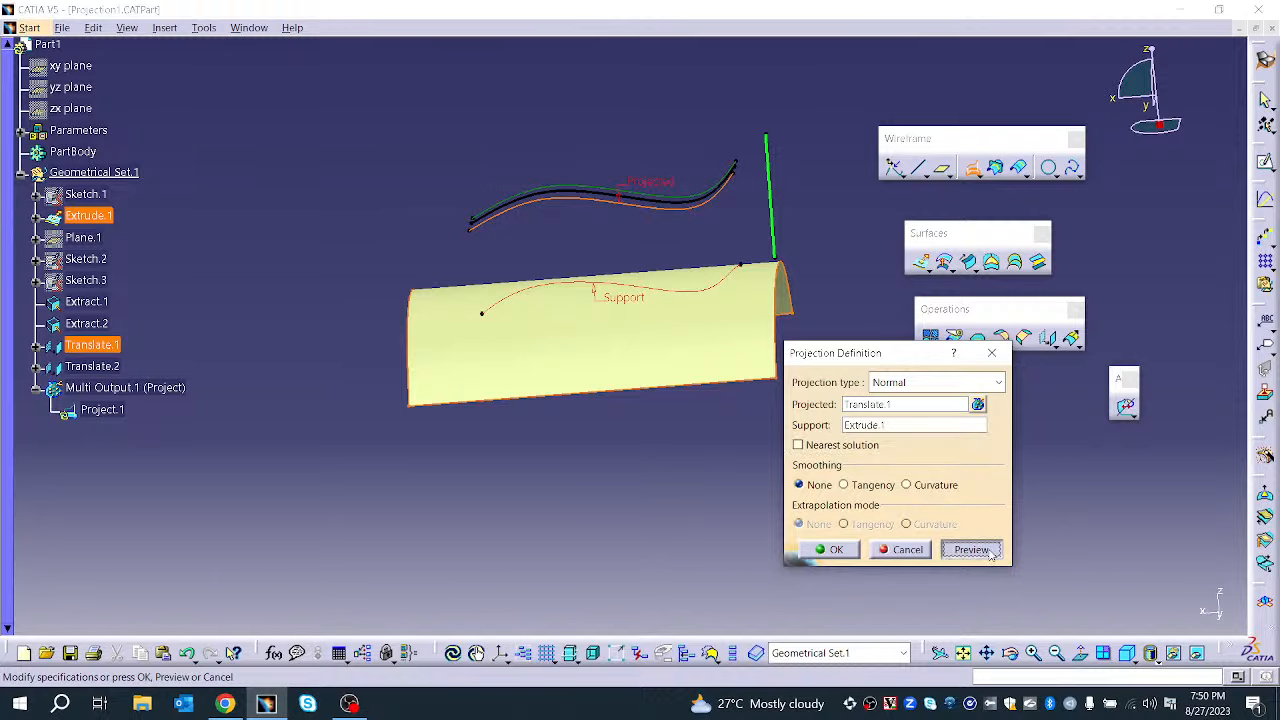
{"action": "left_click", "coordinate": [842, 485]}
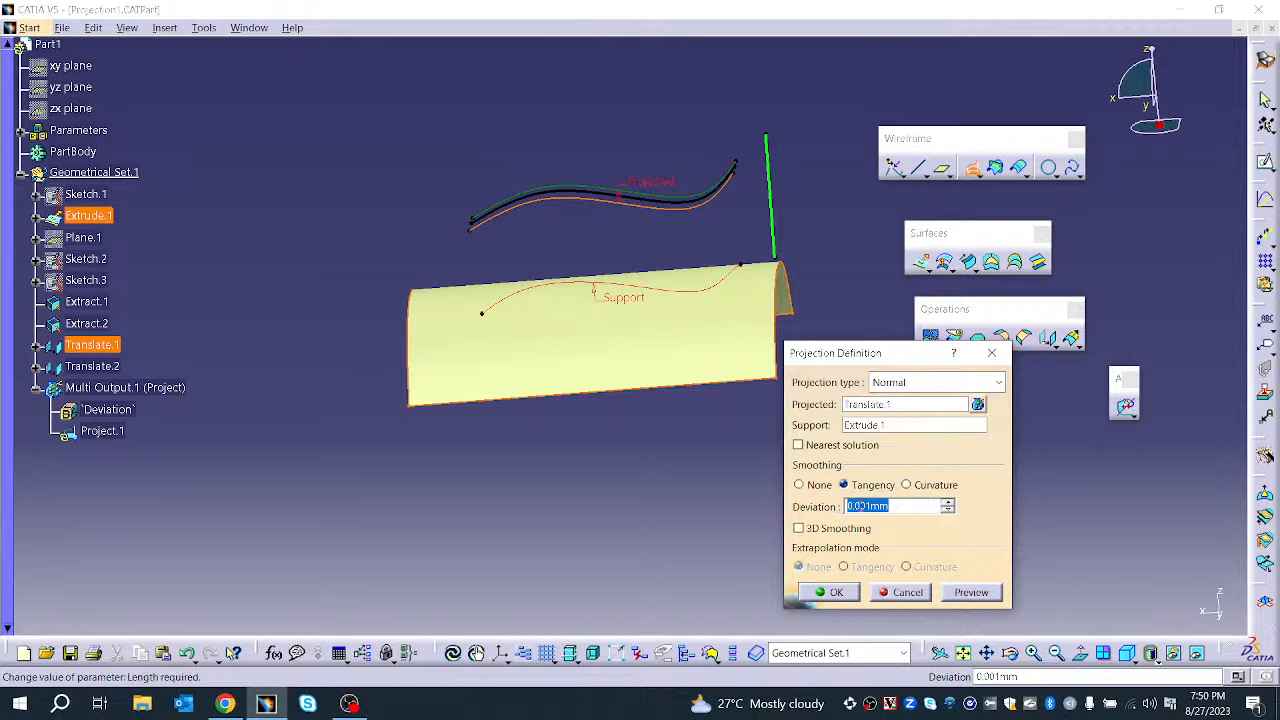
{"action": "left_click", "coordinate": [910, 490]}
{"action": "left_click", "coordinate": [963, 592]}
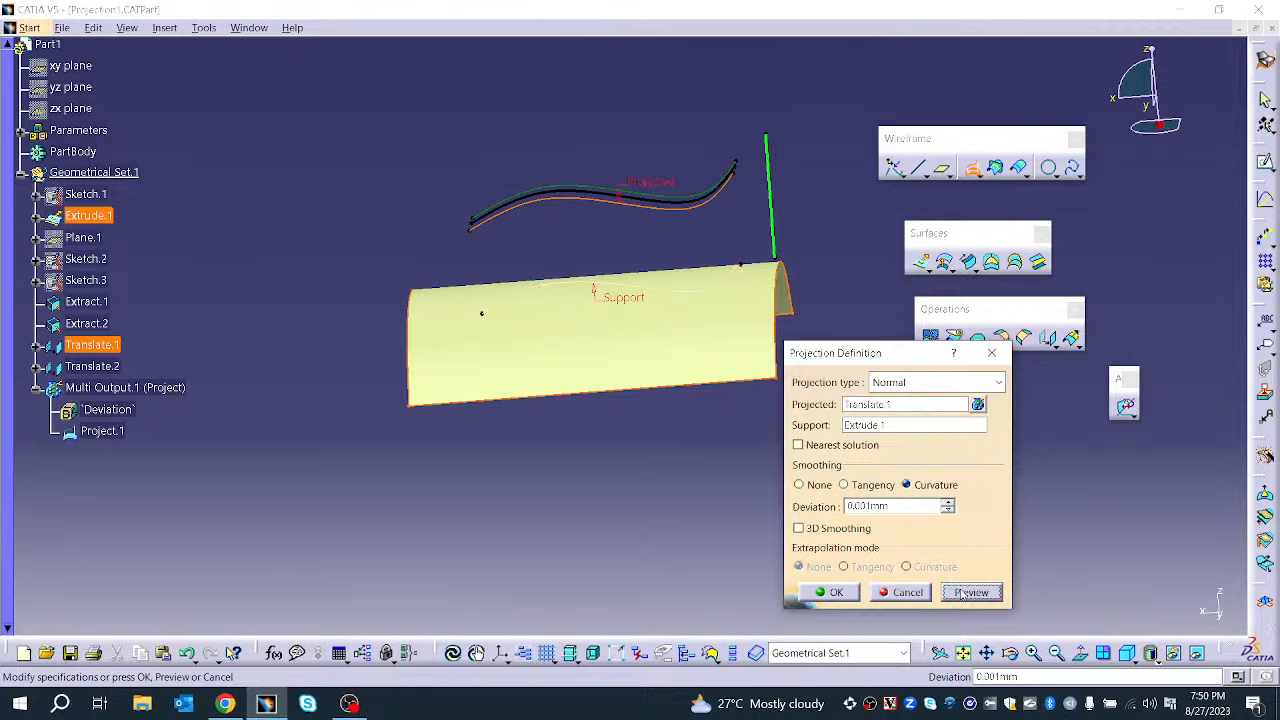
Preview the projection with 3D Smoothing enabled, and set Smoothing back to None
{"action": "left_click", "coordinate": [798, 528]}
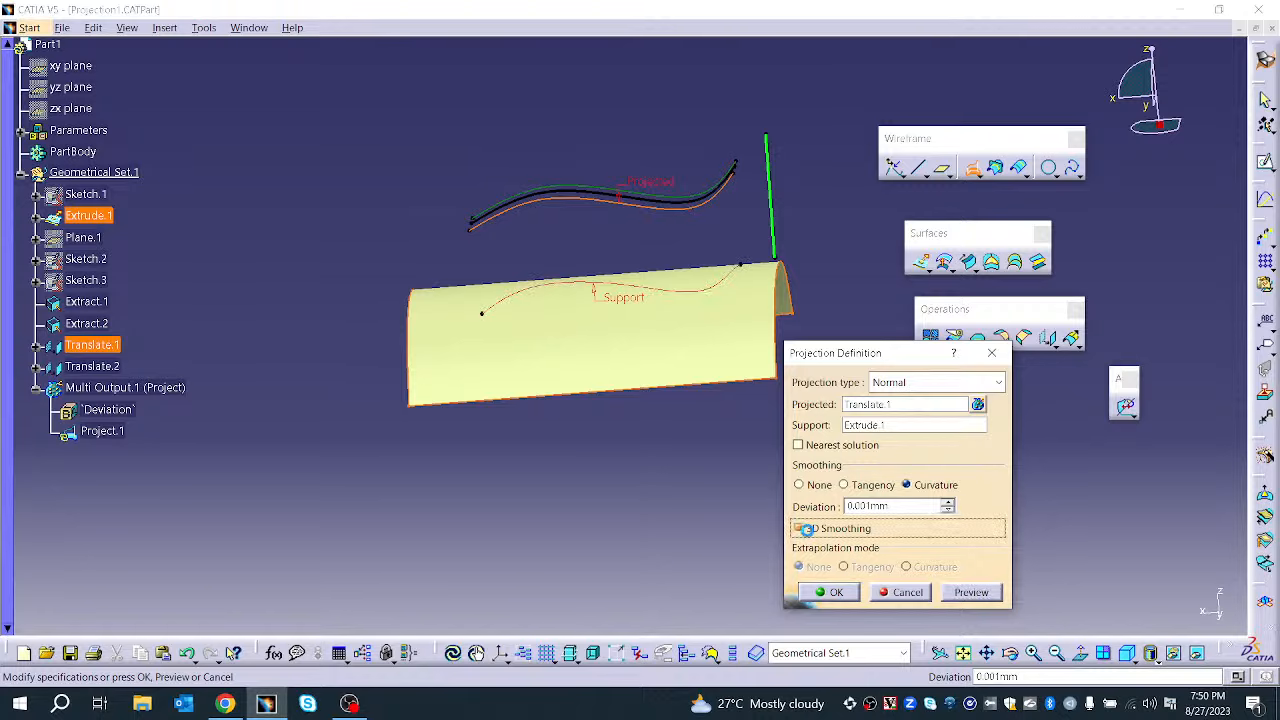
{"action": "left_click", "coordinate": [971, 592]}
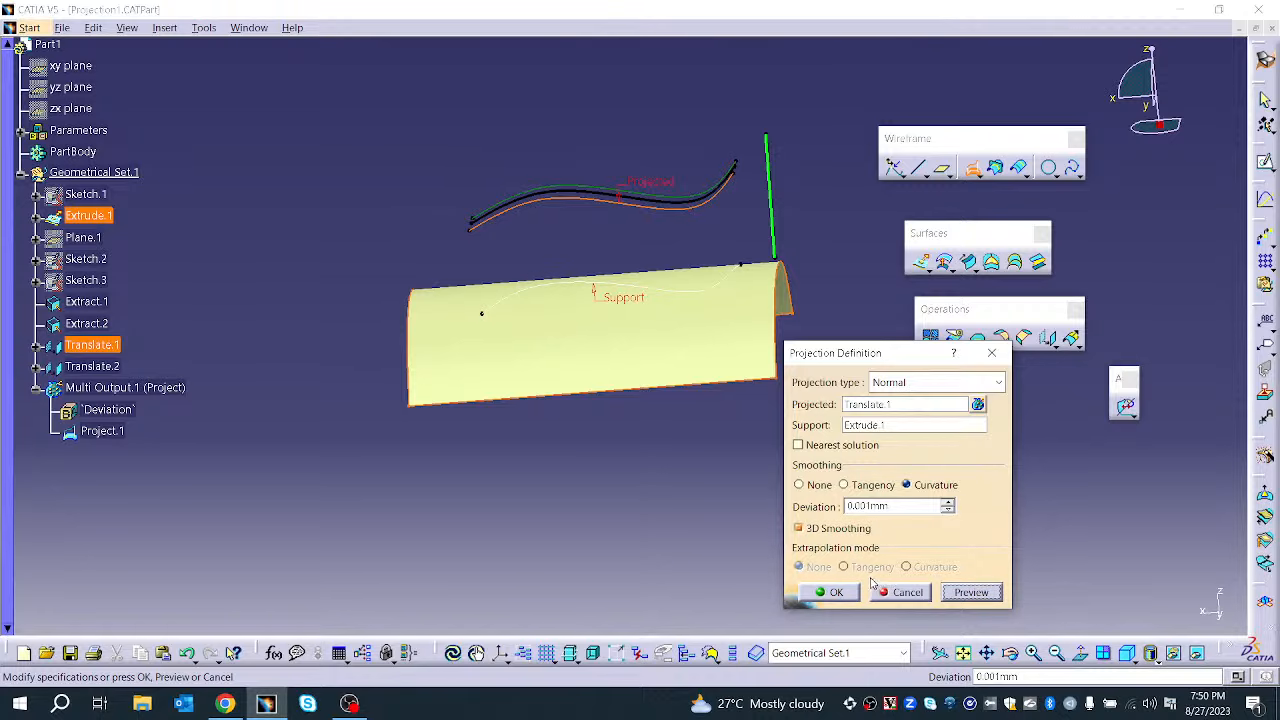
{"action": "left_click", "coordinate": [812, 487]}
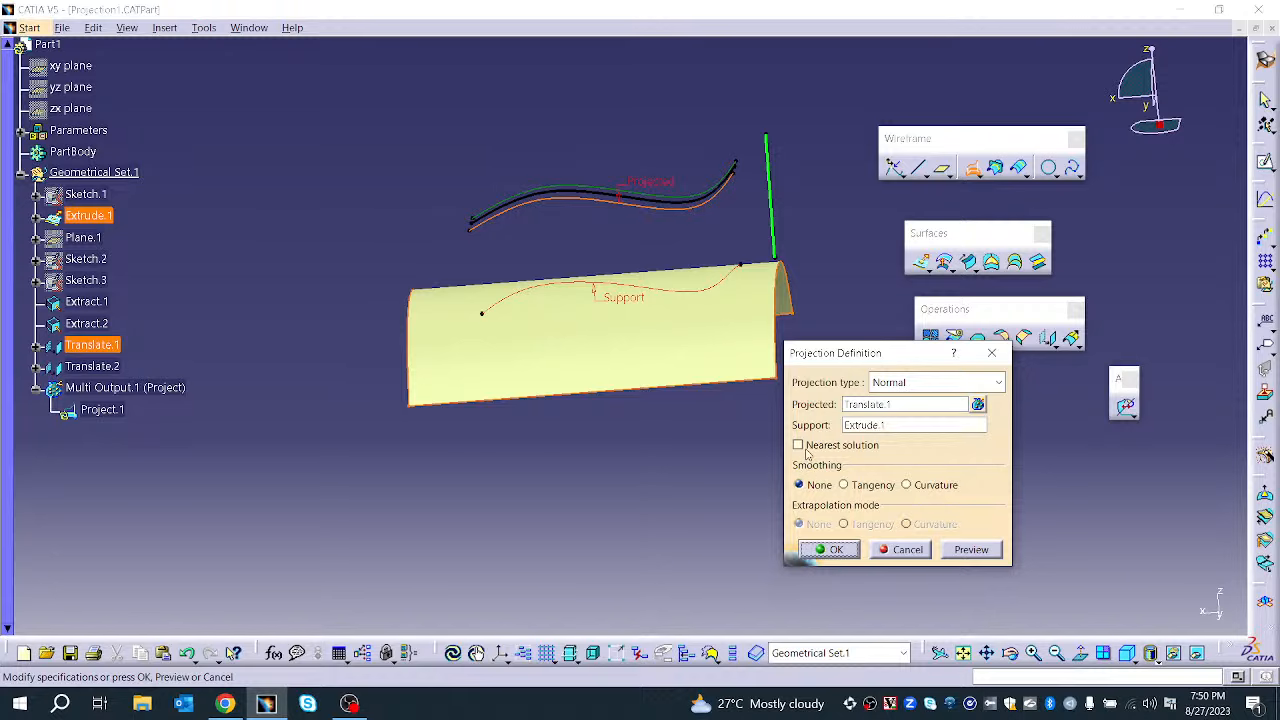
Turn on Nearest solution and preview the projection with the Curvature extrapolation mode
{"action": "left_click", "coordinate": [807, 452]}
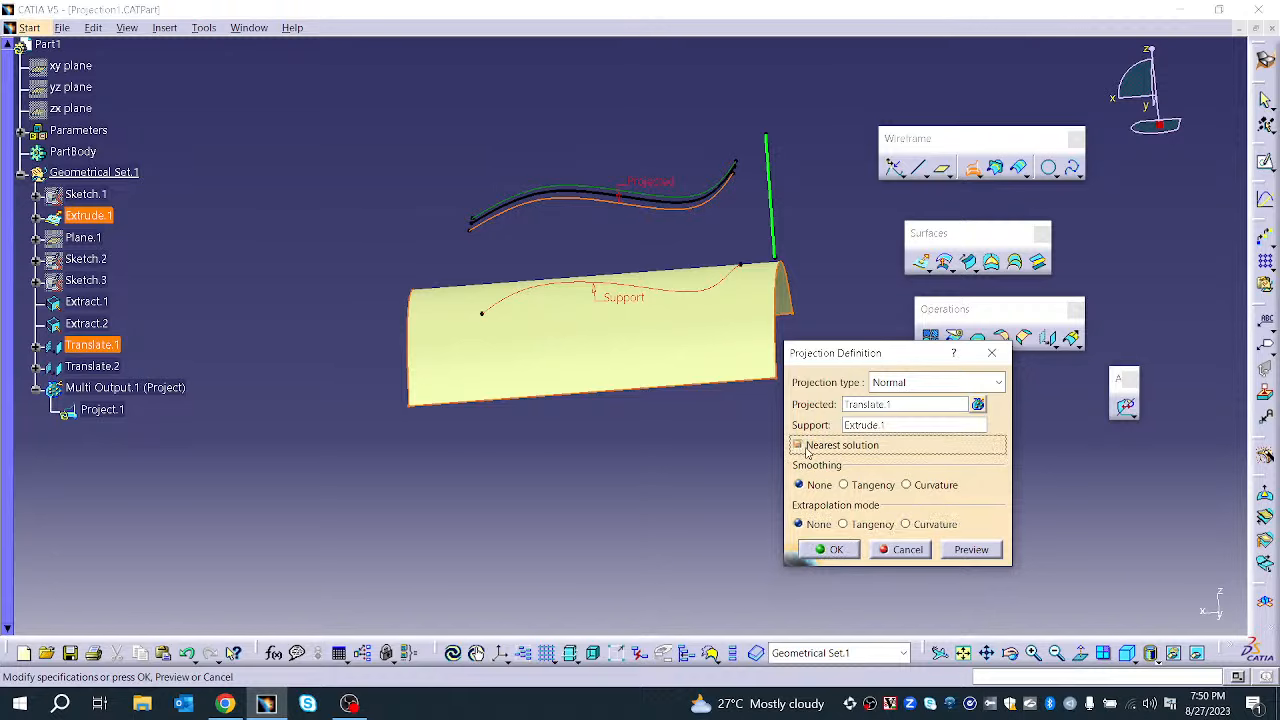
{"action": "left_click", "coordinate": [908, 525]}
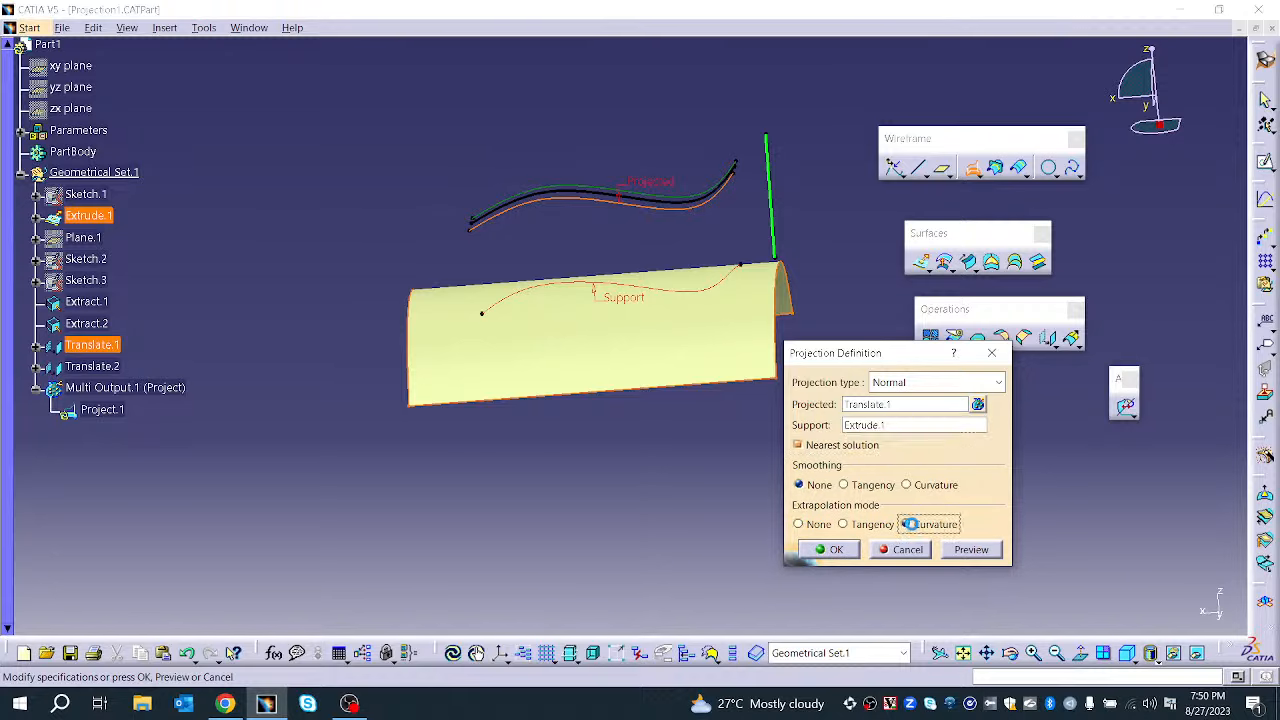
{"action": "left_click", "coordinate": [970, 550]}
{"action": "middle_click_drag", "start_coordinate": [643, 380], "coordinate": [474, 503]}
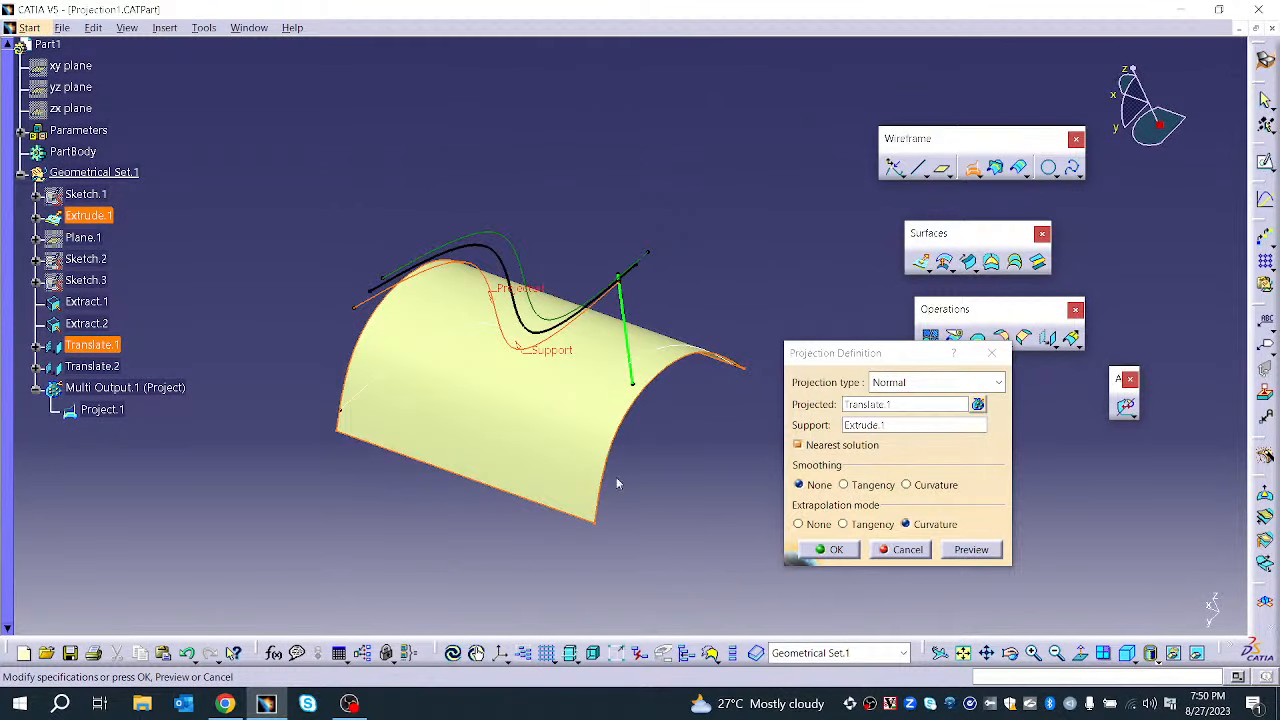
{"action": "middle_click_drag", "start_coordinate": [683, 497], "coordinate": [534, 504]}
Preview the projection with the Tangency extrapolation mode
{"action": "left_click", "coordinate": [843, 524]}
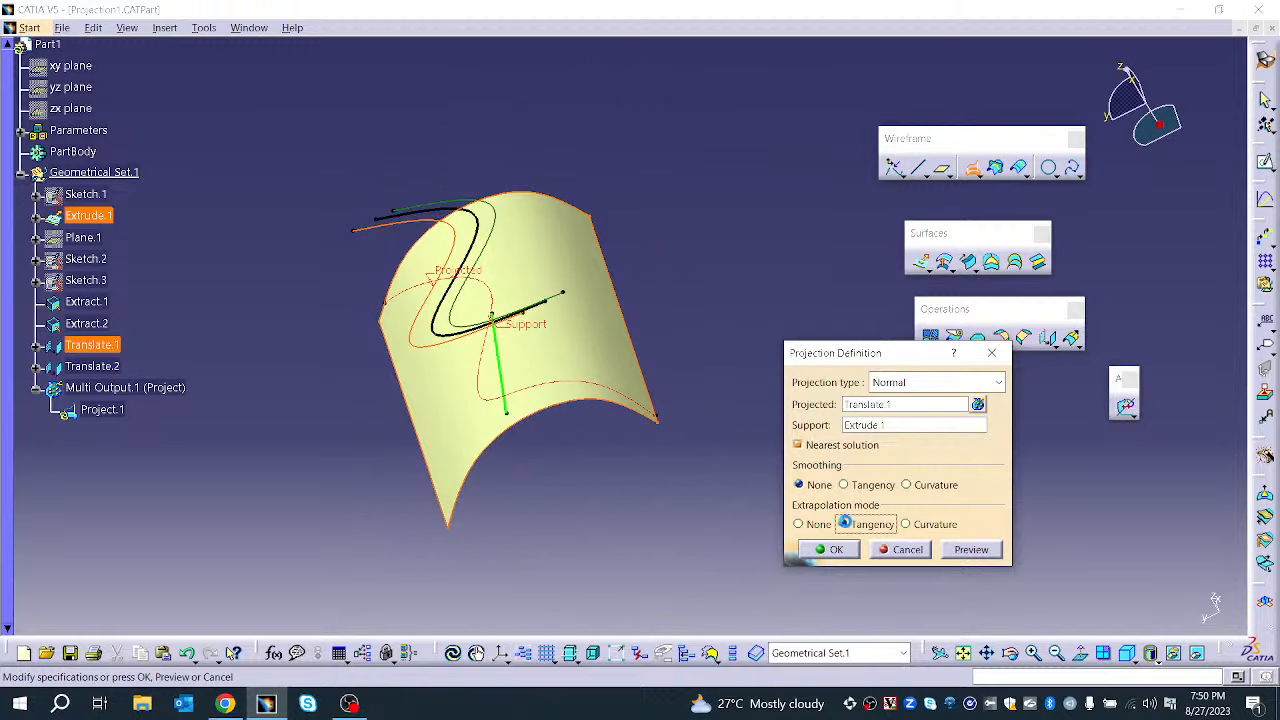
{"action": "left_click", "coordinate": [966, 553]}
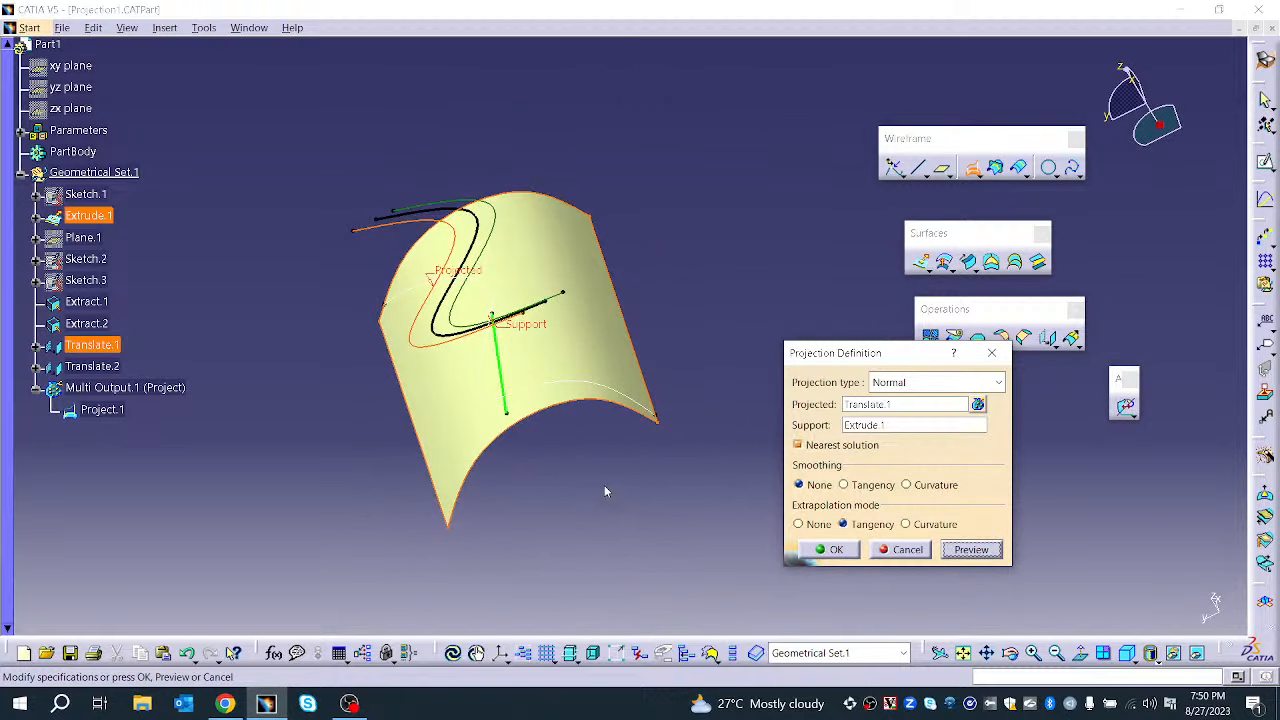
{"action": "middle_click_drag", "start_coordinate": [608, 490], "coordinate": [771, 461]}
Set the extrapolation mode to None and create the Normal projection
{"action": "left_click", "coordinate": [799, 524]}
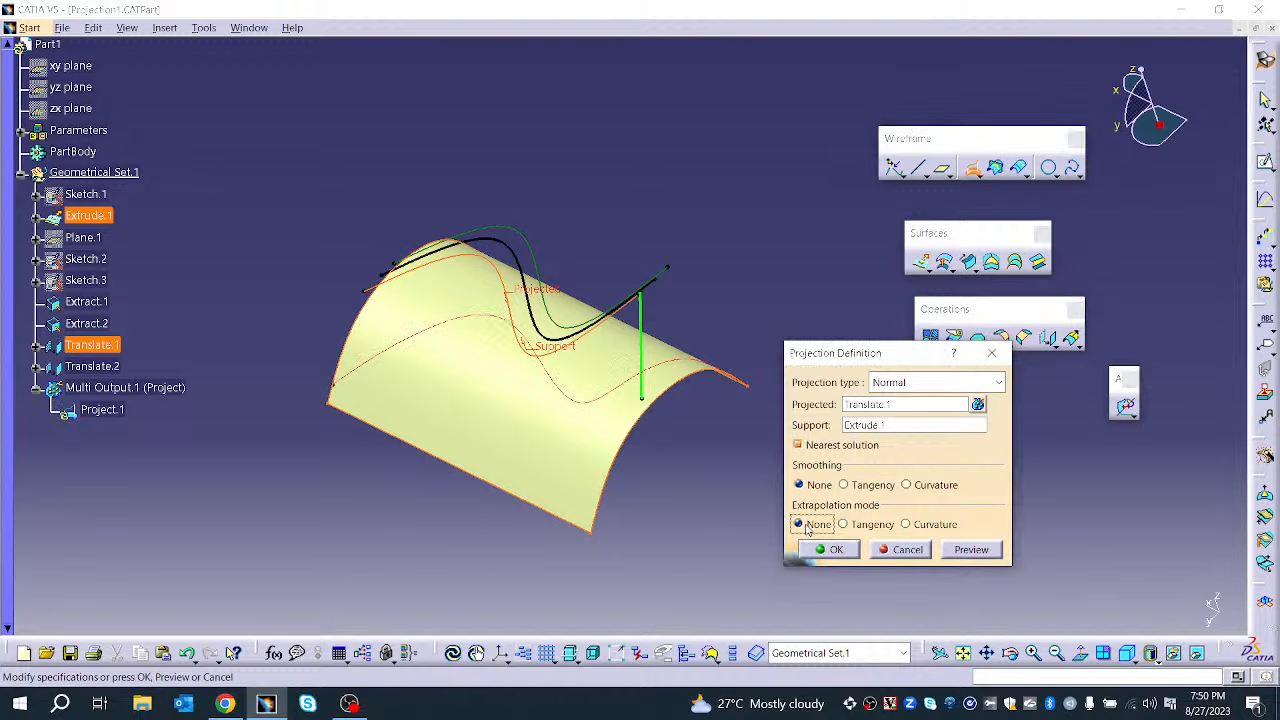
{"action": "left_click", "coordinate": [946, 552]}
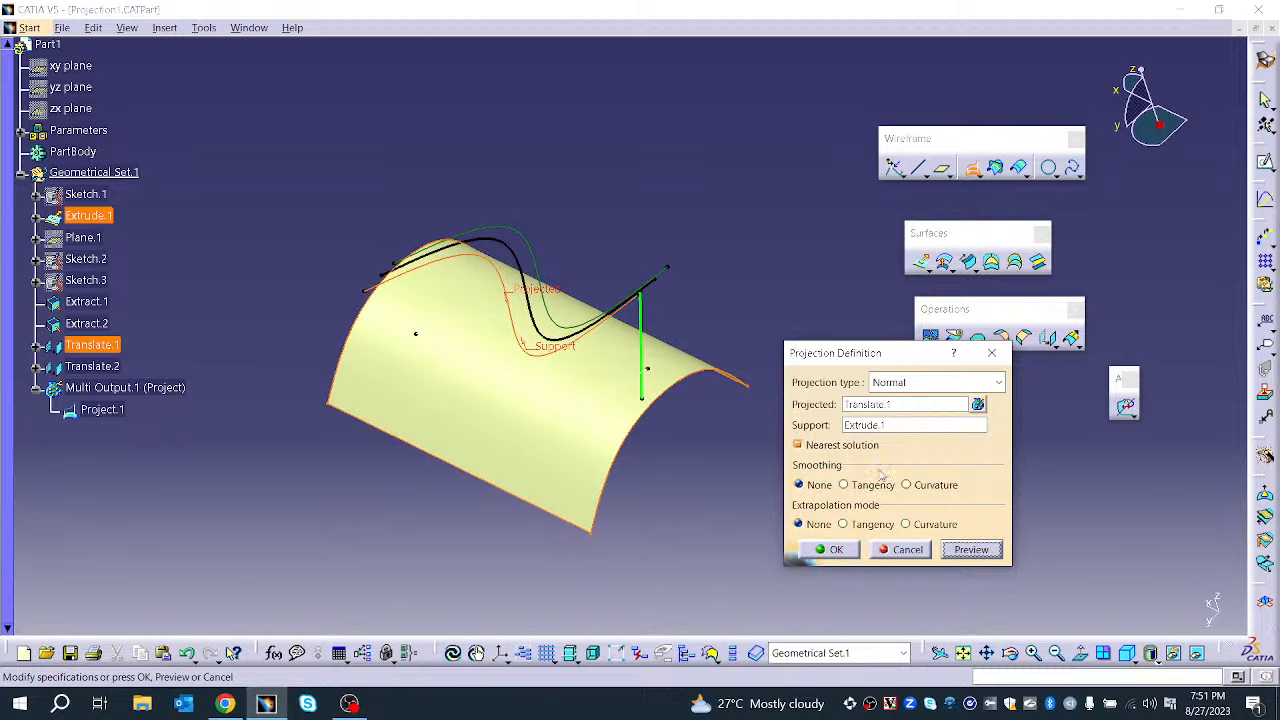
{"action": "left_click", "coordinate": [836, 549]}
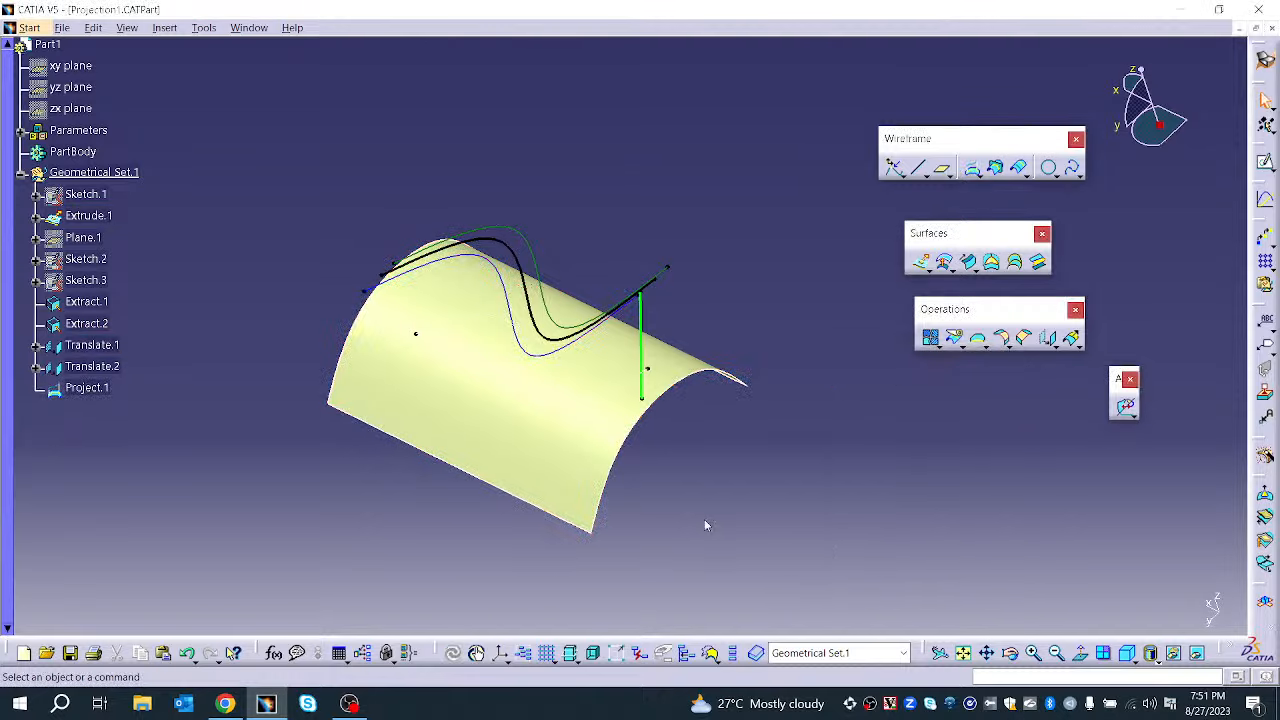
Start an Along a direction projection of the blue curve Translate.1 onto the surface Extrude.1
{"action": "middle_click_drag", "start_coordinate": [583, 463], "coordinate": [786, 351]}
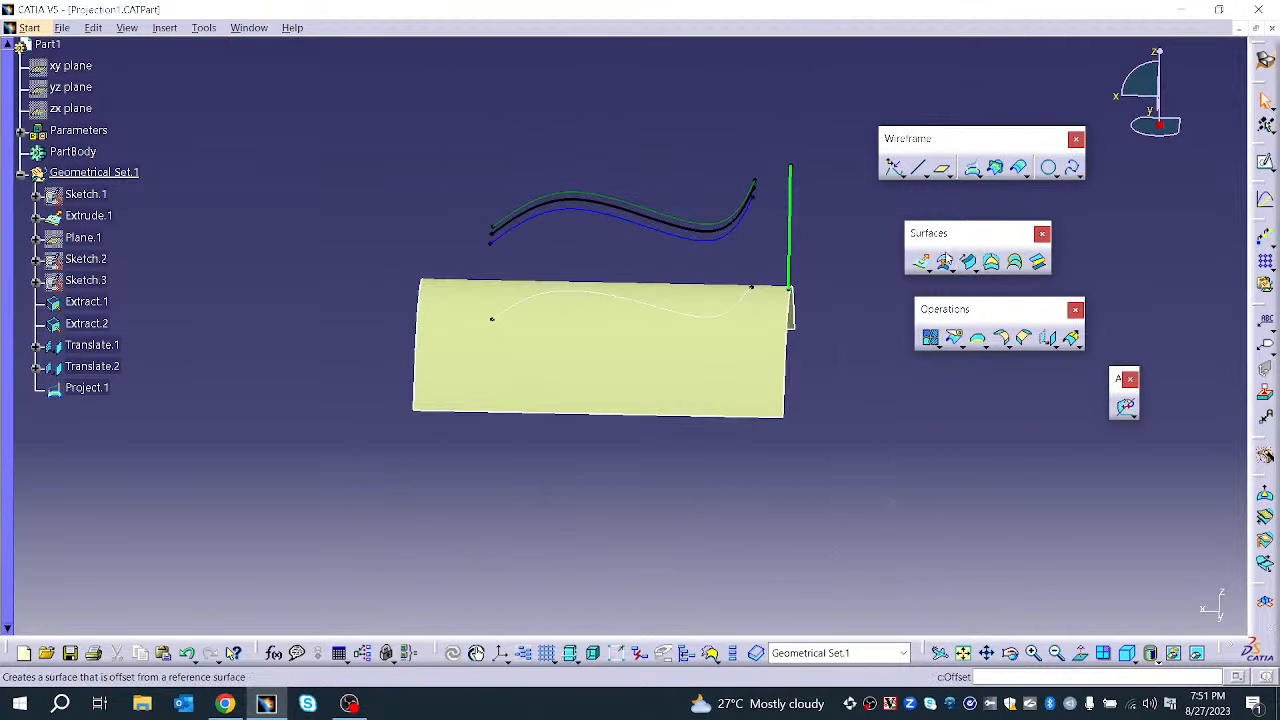
{"action": "left_click", "coordinate": [971, 167]}
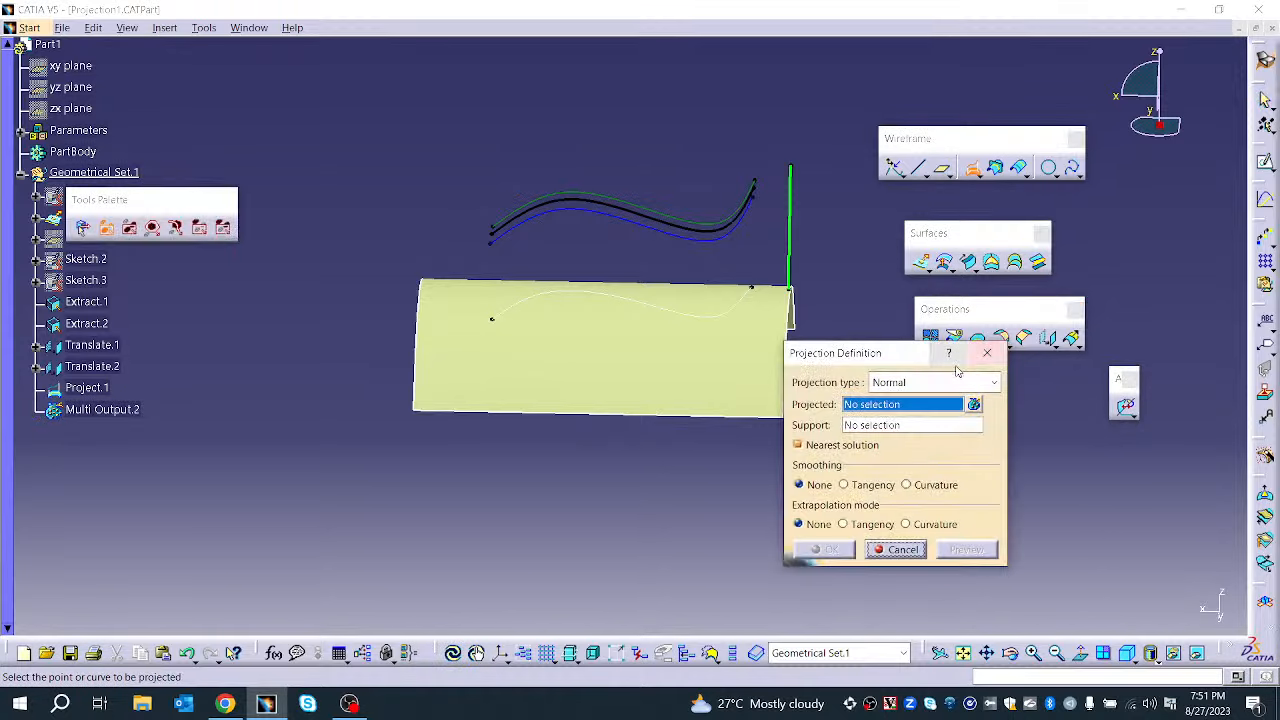
{"action": "left_click", "coordinate": [910, 381]}
{"action": "left_click", "coordinate": [880, 411]}
{"action": "middle_click_drag", "start_coordinate": [660, 460], "coordinate": [643, 367]}
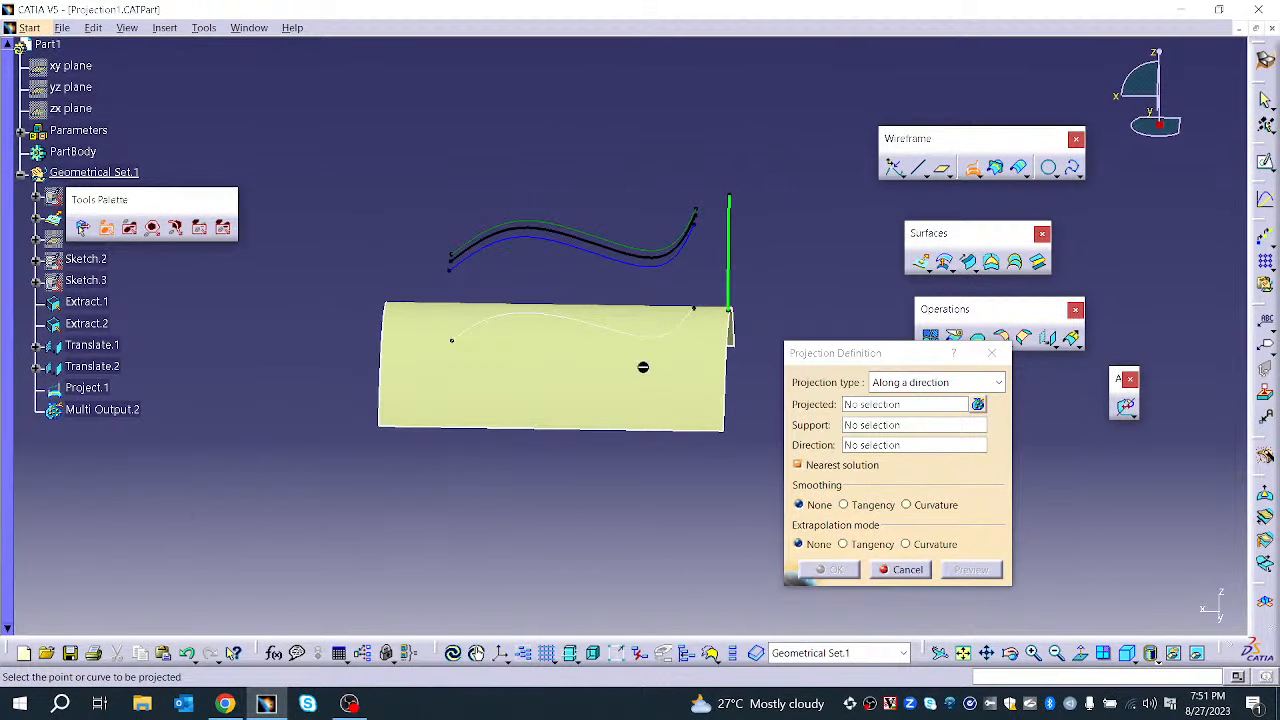
{"action": "left_click", "coordinate": [604, 260]}
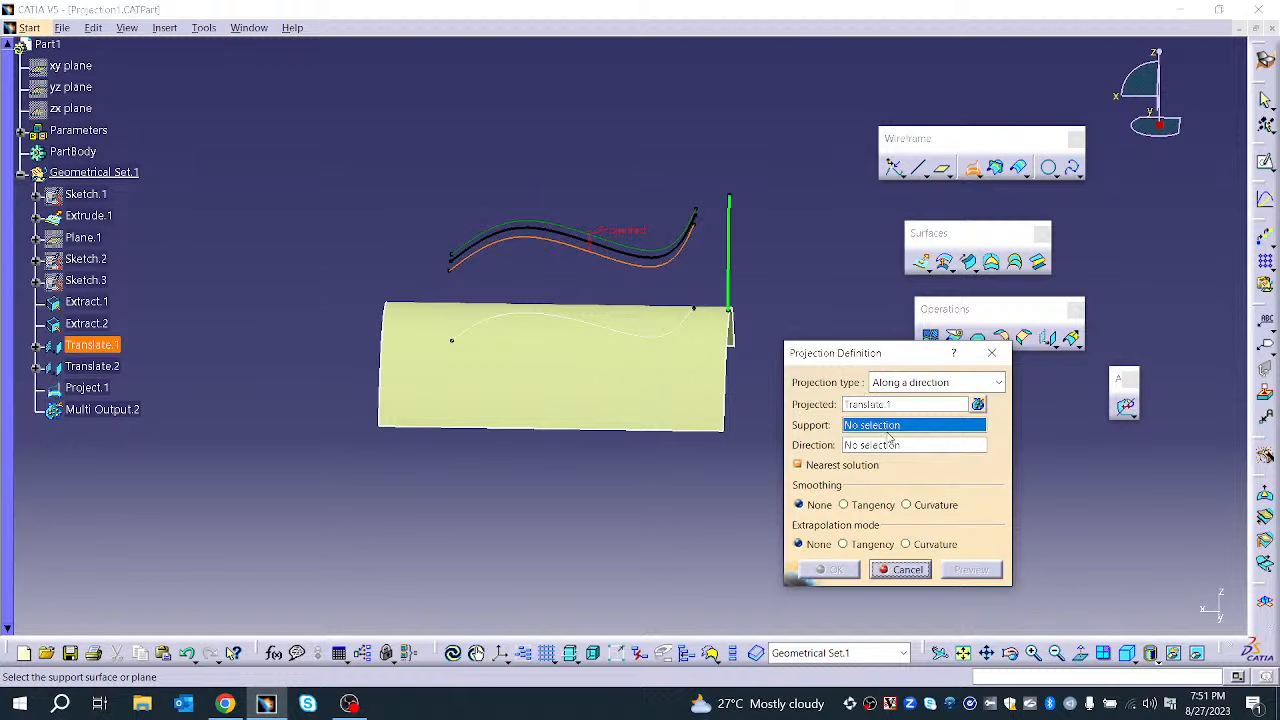
{"action": "left_click", "coordinate": [605, 391]}
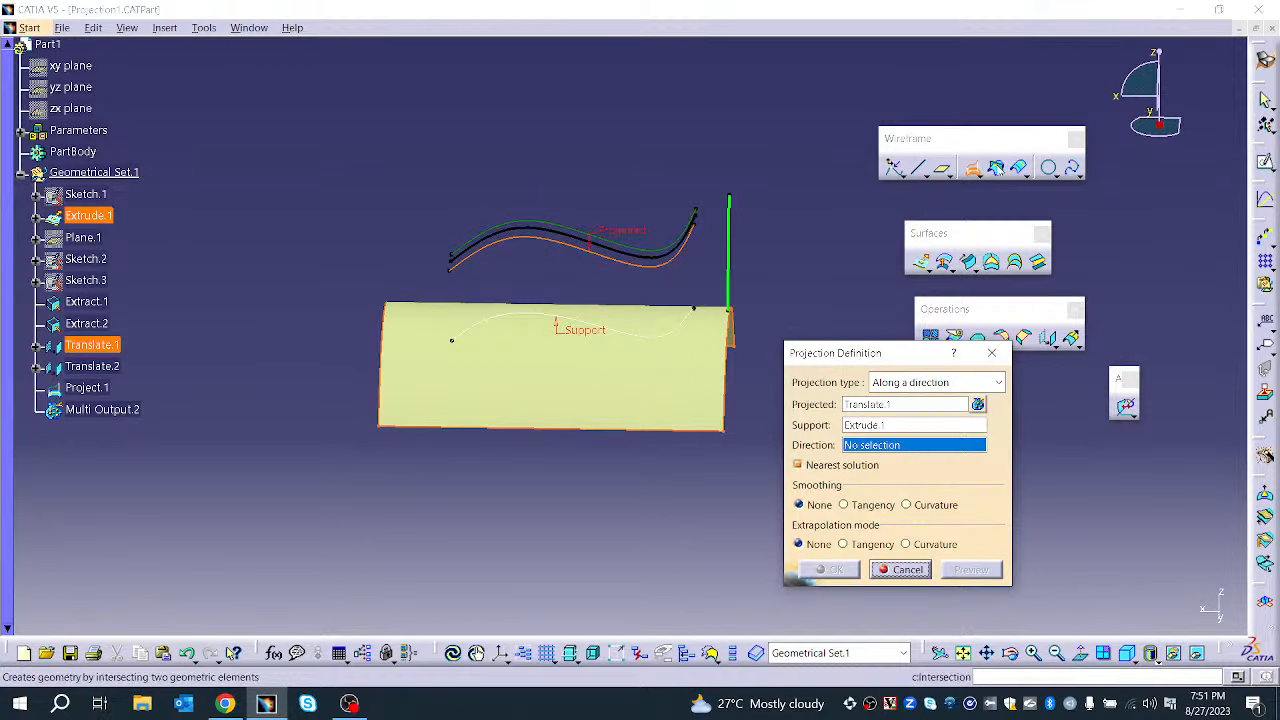
Set the projection direction to the Z Component and preview the projected curve
{"action": "right_click", "coordinate": [881, 450]}
{"action": "left_click", "coordinate": [912, 533]}
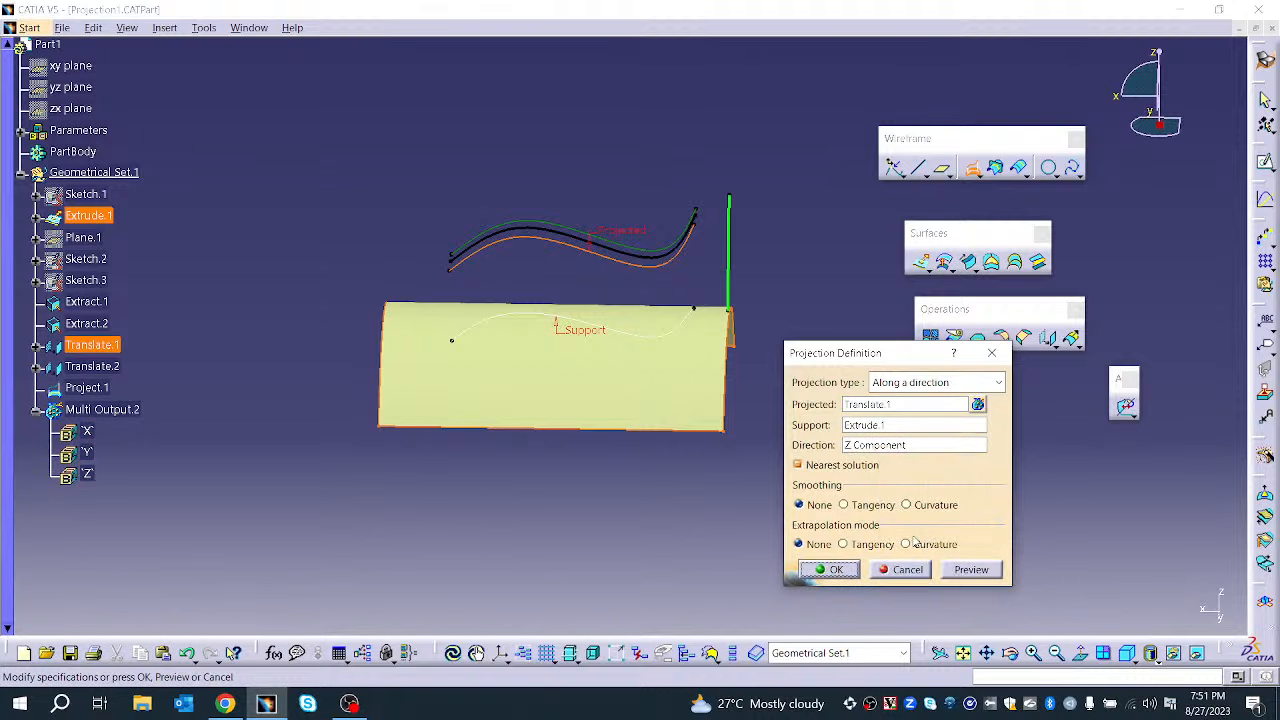
{"action": "left_click", "coordinate": [970, 570]}
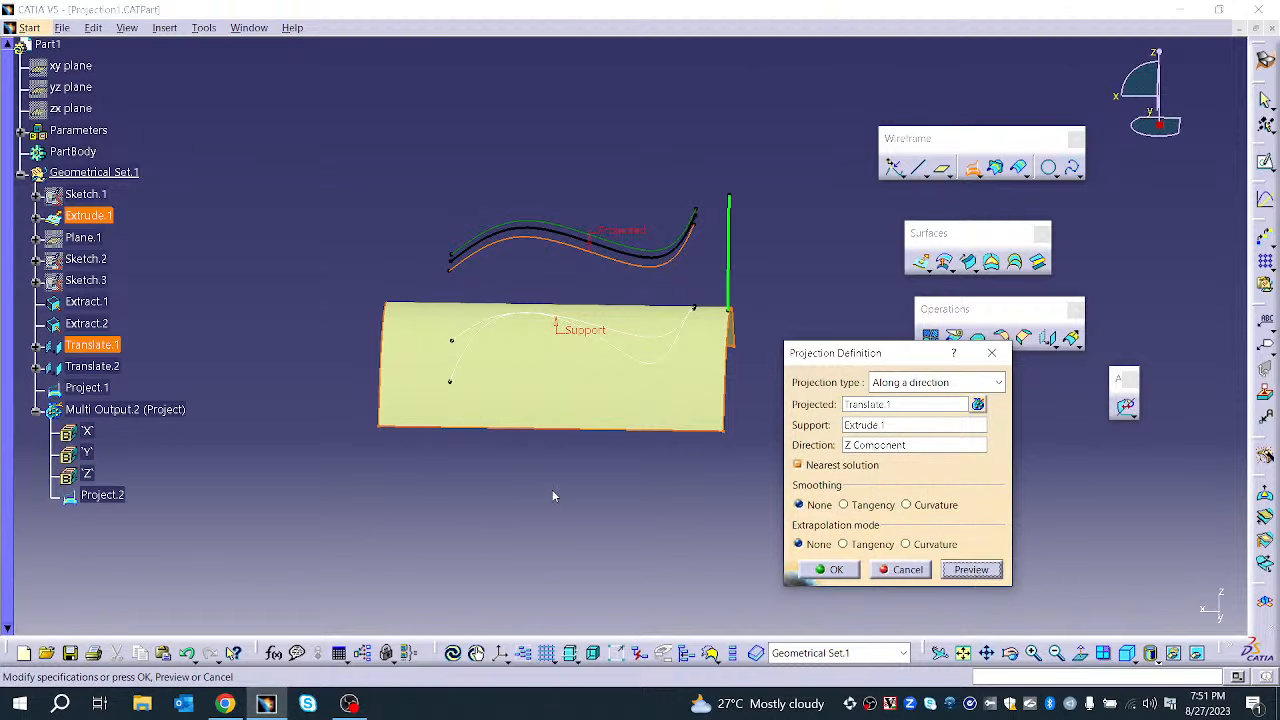
{"action": "middle_click_drag", "start_coordinate": [553, 496], "coordinate": [621, 407]}
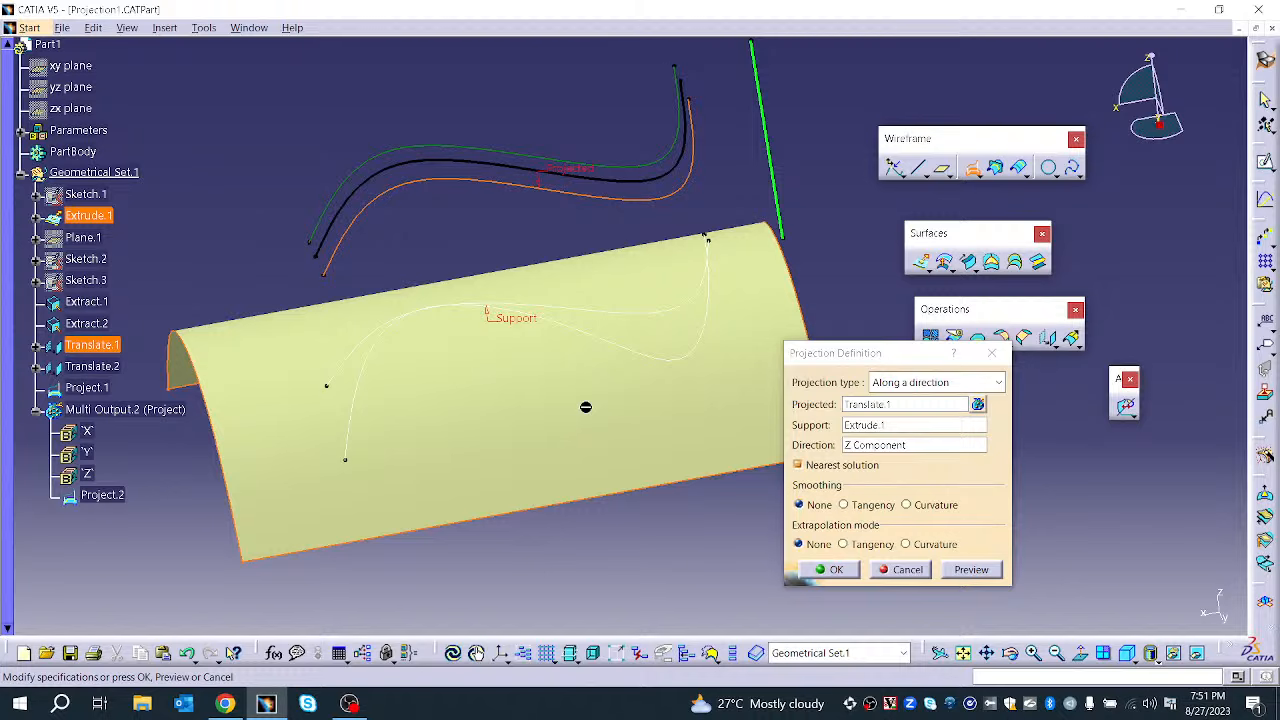
Preview the Z-direction projection with Curvature smoothing, and set Smoothing back to None
{"action": "left_click", "coordinate": [920, 505]}
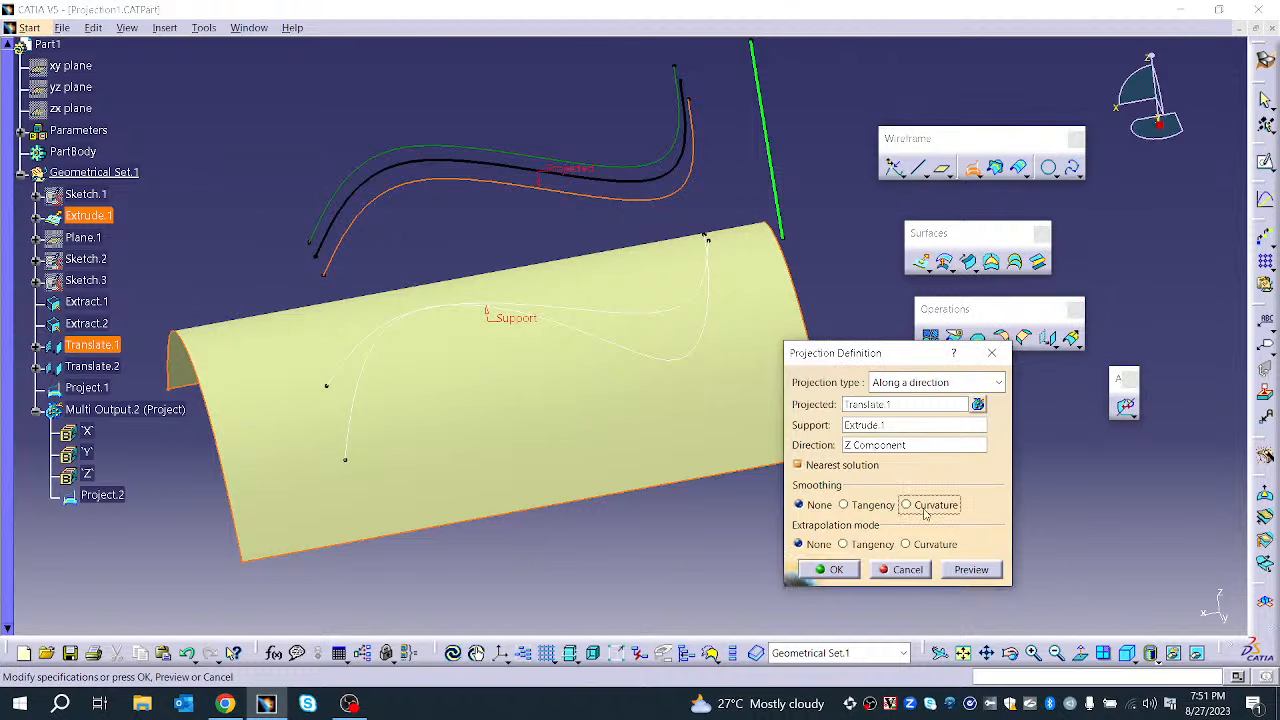
{"action": "left_click", "coordinate": [970, 612]}
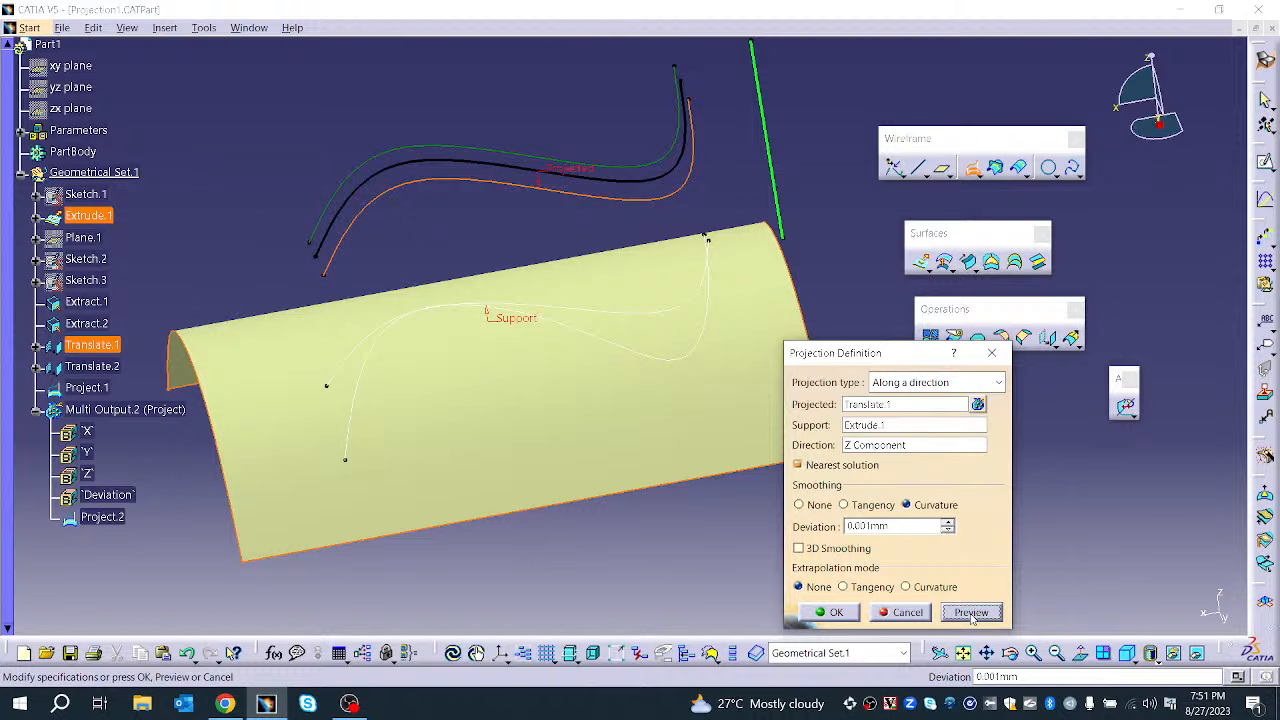
{"action": "left_click", "coordinate": [799, 505]}
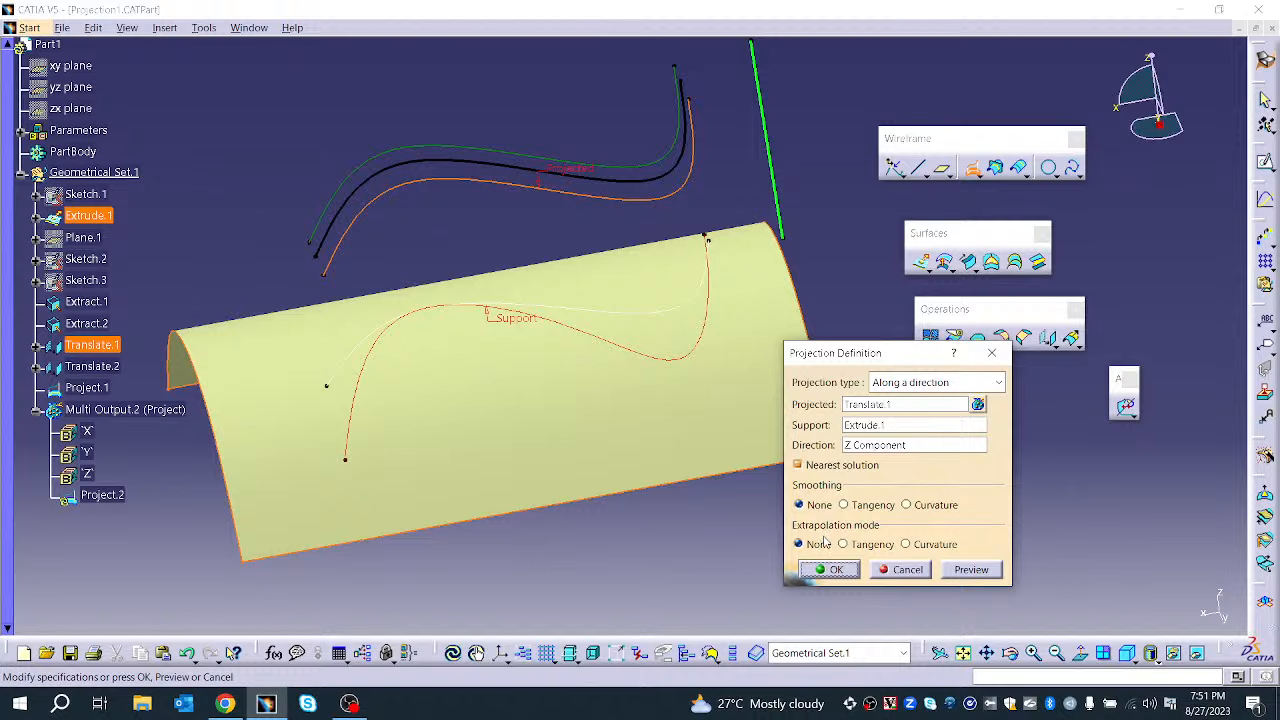
Preview the Z-direction projection with the Curvature extrapolation mode and inspect the extended curve
{"action": "left_click", "coordinate": [906, 544]}
{"action": "left_click", "coordinate": [970, 570]}
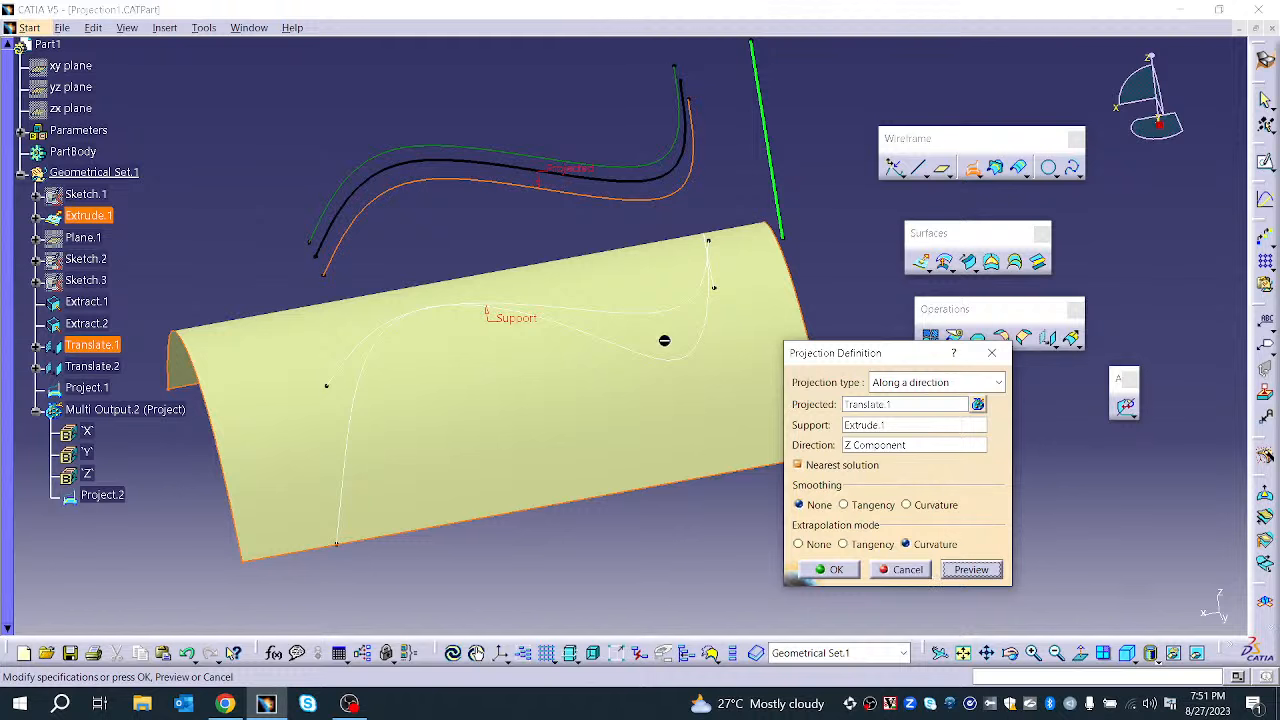
{"action": "middle_click_drag", "start_coordinate": [664, 341], "coordinate": [617, 344]}
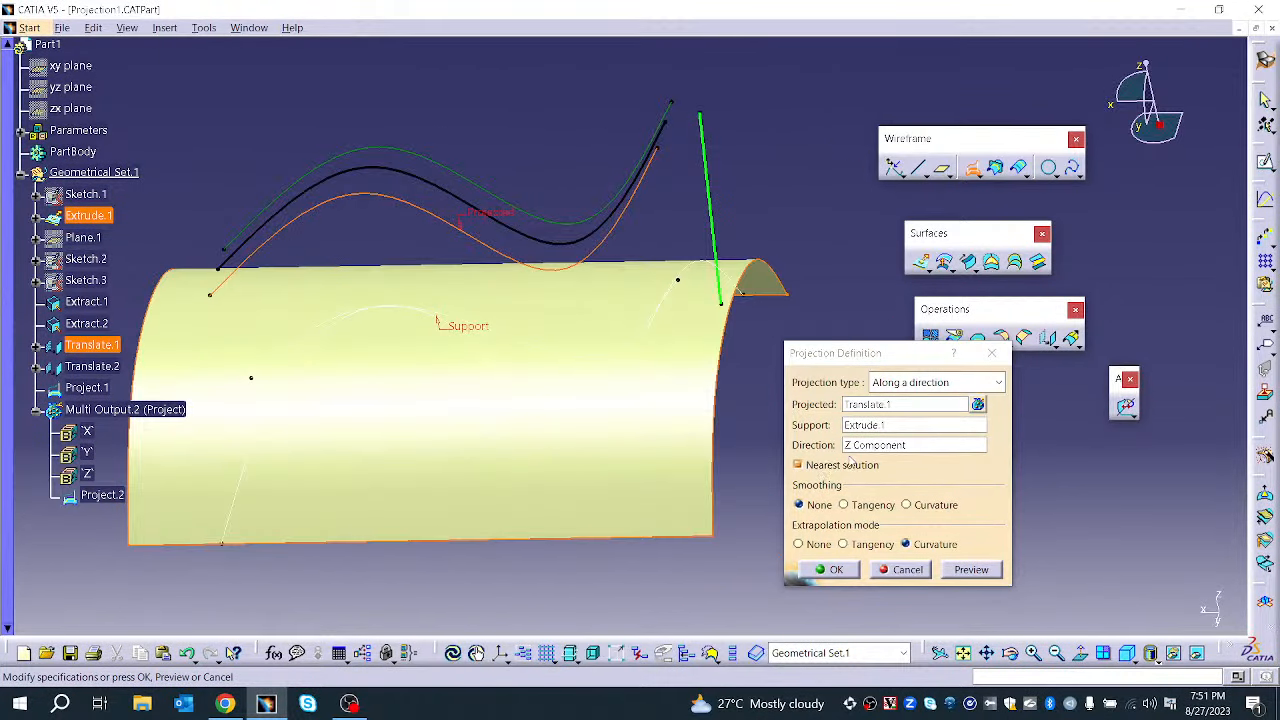
Replace the projection direction with the green line Extract.2 and try to preview the projection
{"action": "left_click", "coordinate": [852, 450]}
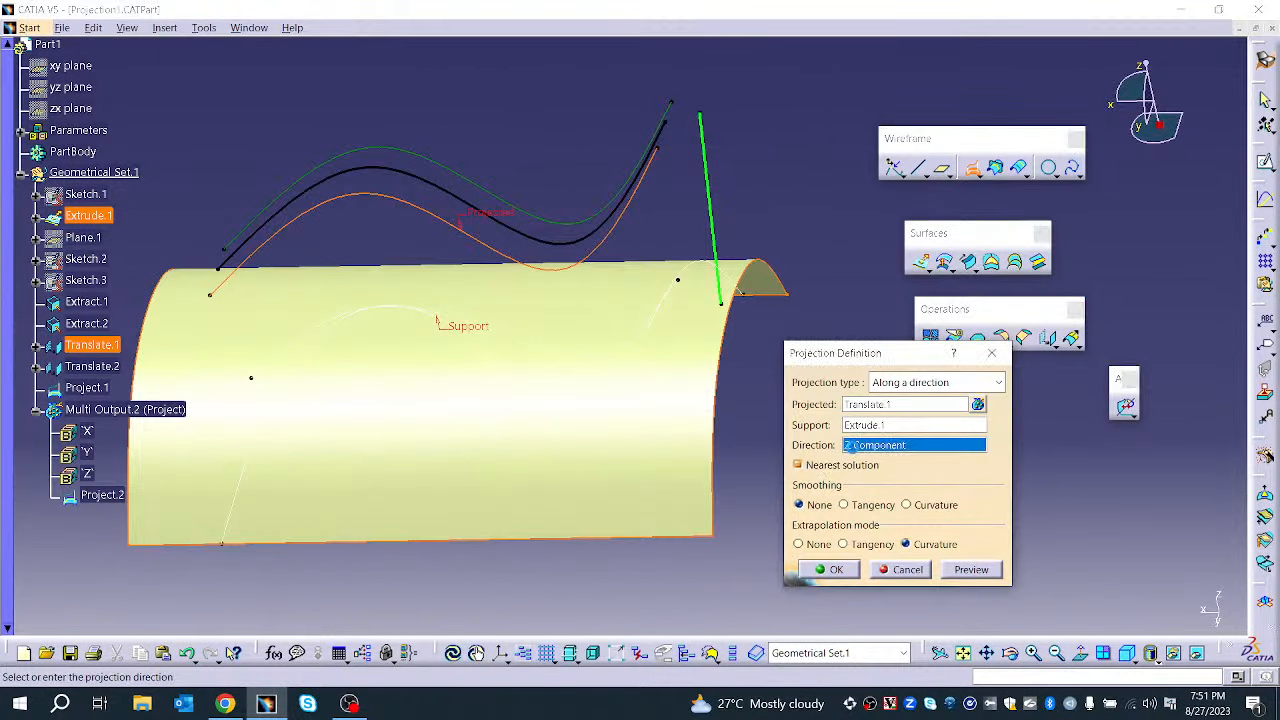
{"action": "left_click", "coordinate": [713, 200]}
{"action": "left_click", "coordinate": [970, 569]}
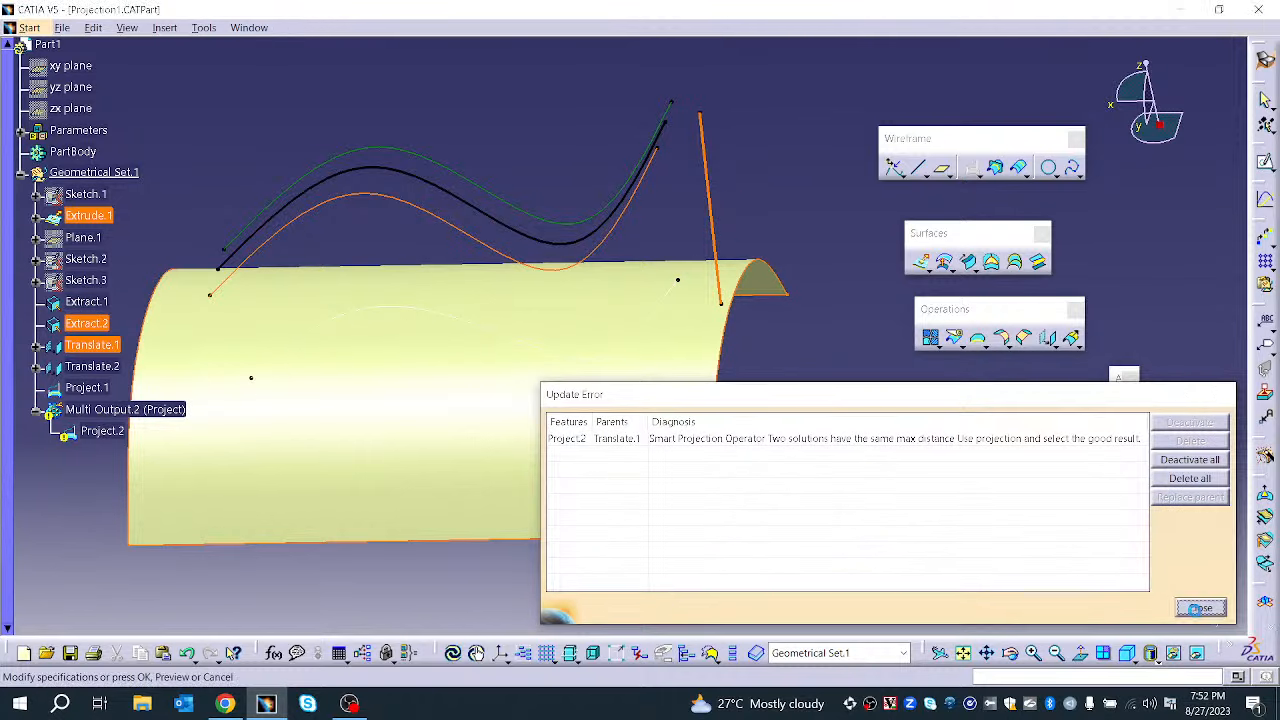
{"action": "left_click", "coordinate": [1200, 608]}
Set the extrapolation mode to None, try the preview again and inspect the update diagnosis
{"action": "left_click", "coordinate": [812, 548]}
{"action": "left_click", "coordinate": [985, 571]}
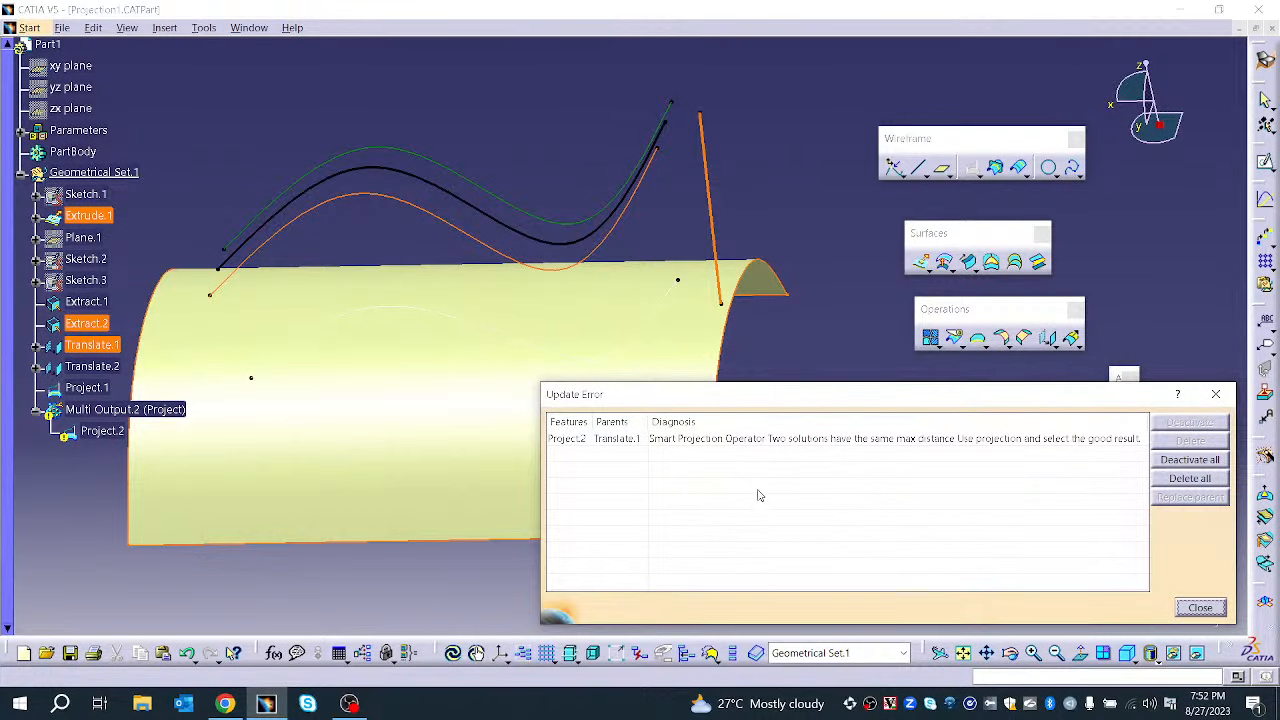
{"action": "left_click", "coordinate": [790, 445]}
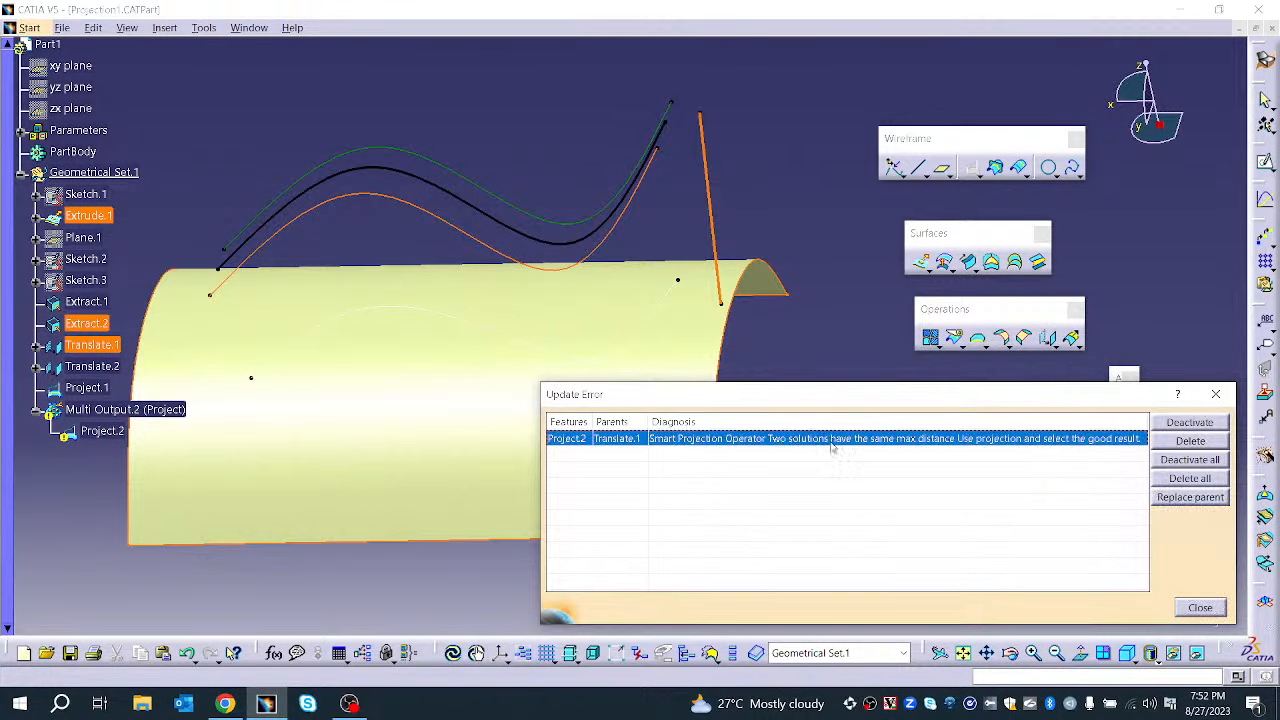
{"action": "left_click", "coordinate": [1215, 394]}
Turn off Nearest solution and create the projection along the green line, cancelling the Near/Far definition
{"action": "left_click", "coordinate": [829, 466]}
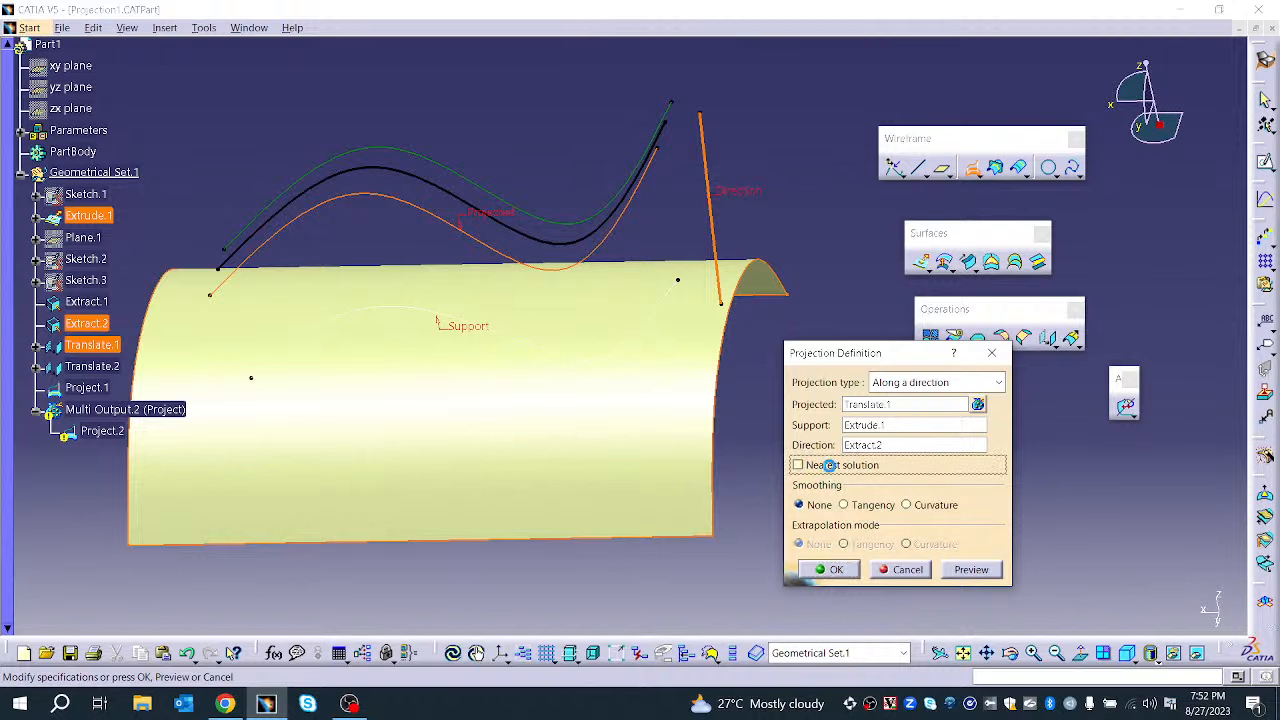
{"action": "left_click", "coordinate": [968, 570]}
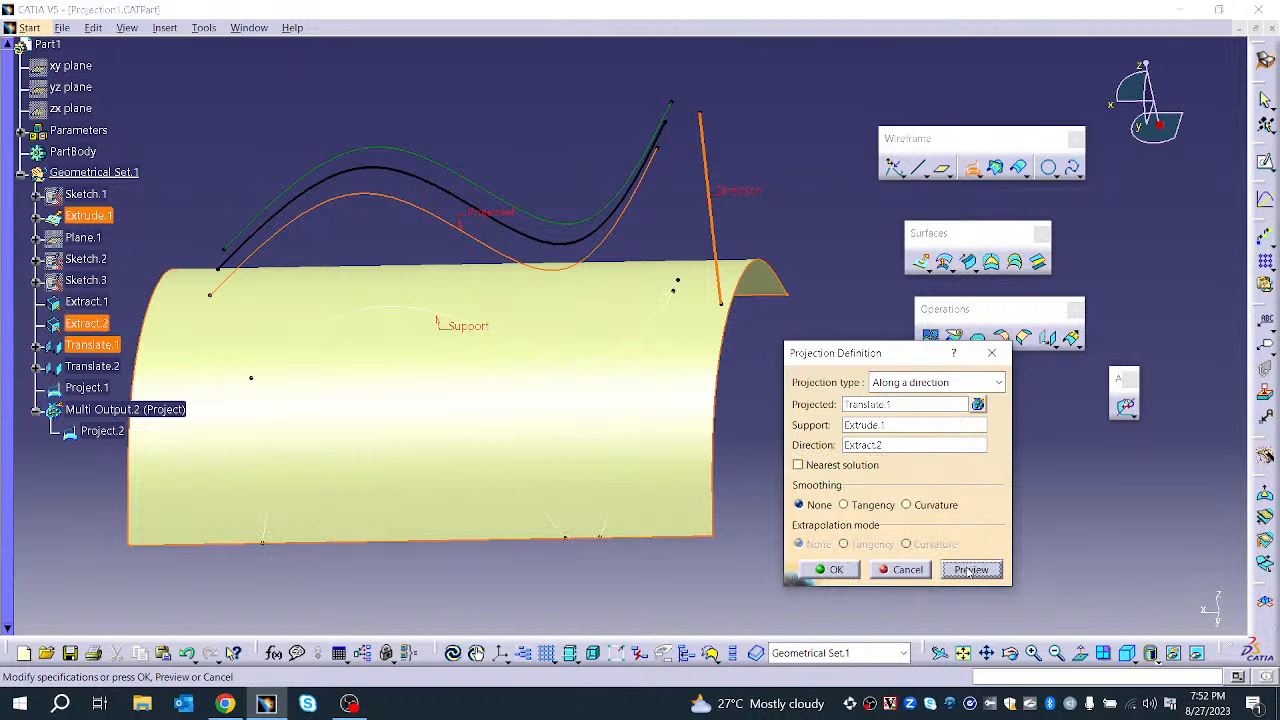
{"action": "left_click", "coordinate": [836, 570]}
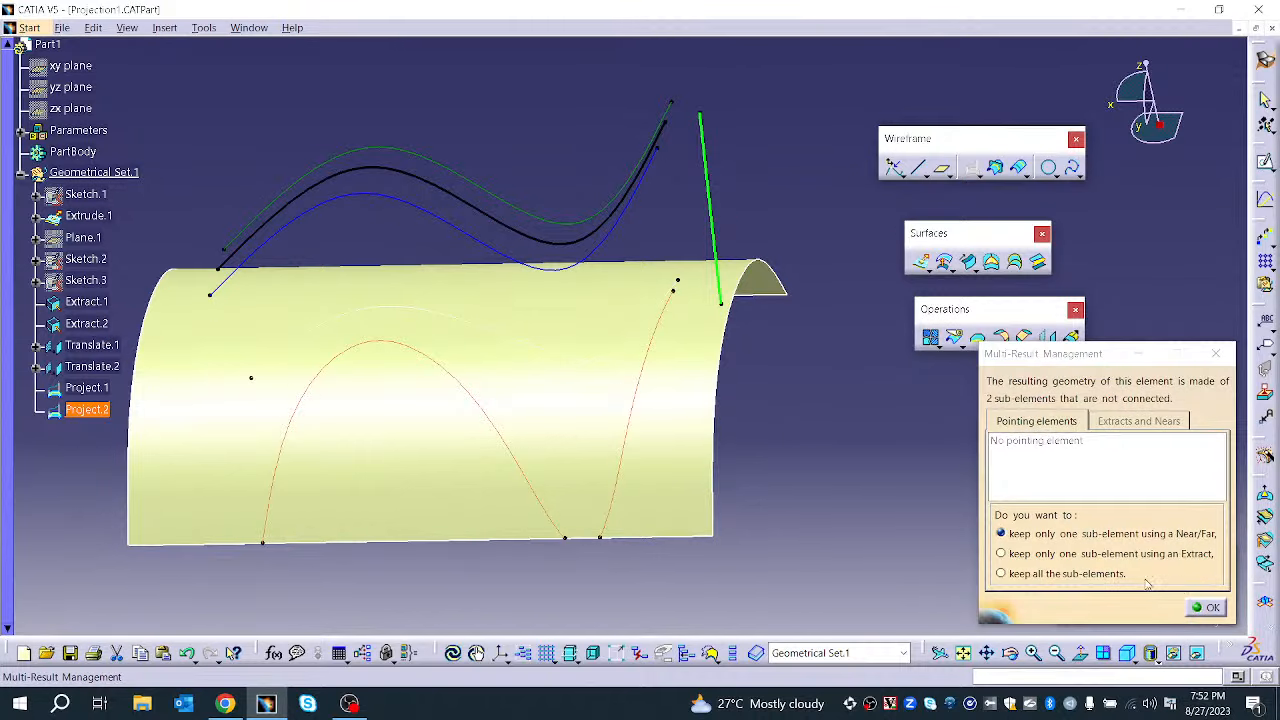
{"action": "left_click", "coordinate": [1206, 607]}
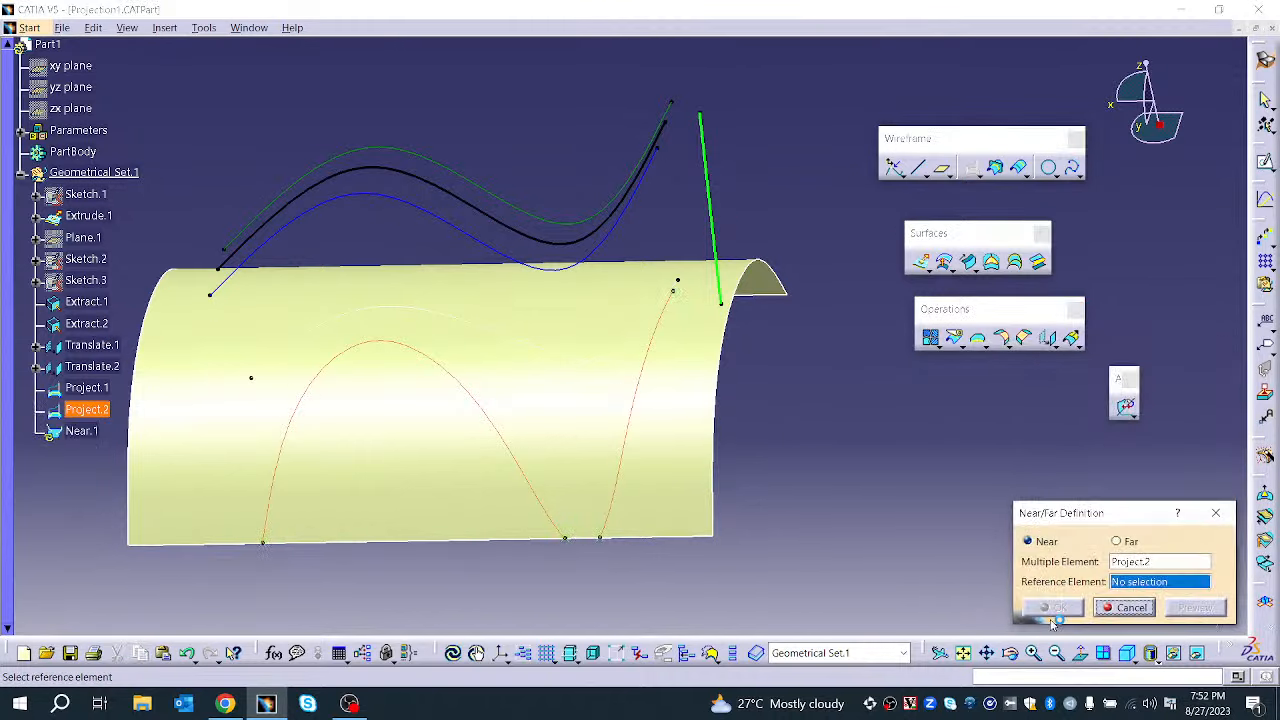
{"action": "left_click", "coordinate": [1140, 608]}
Edit the Project.2 projection along the green line, turn Nearest solution on, and try to preview it
{"action": "middle_click_drag", "start_coordinate": [843, 600], "coordinate": [723, 551]}
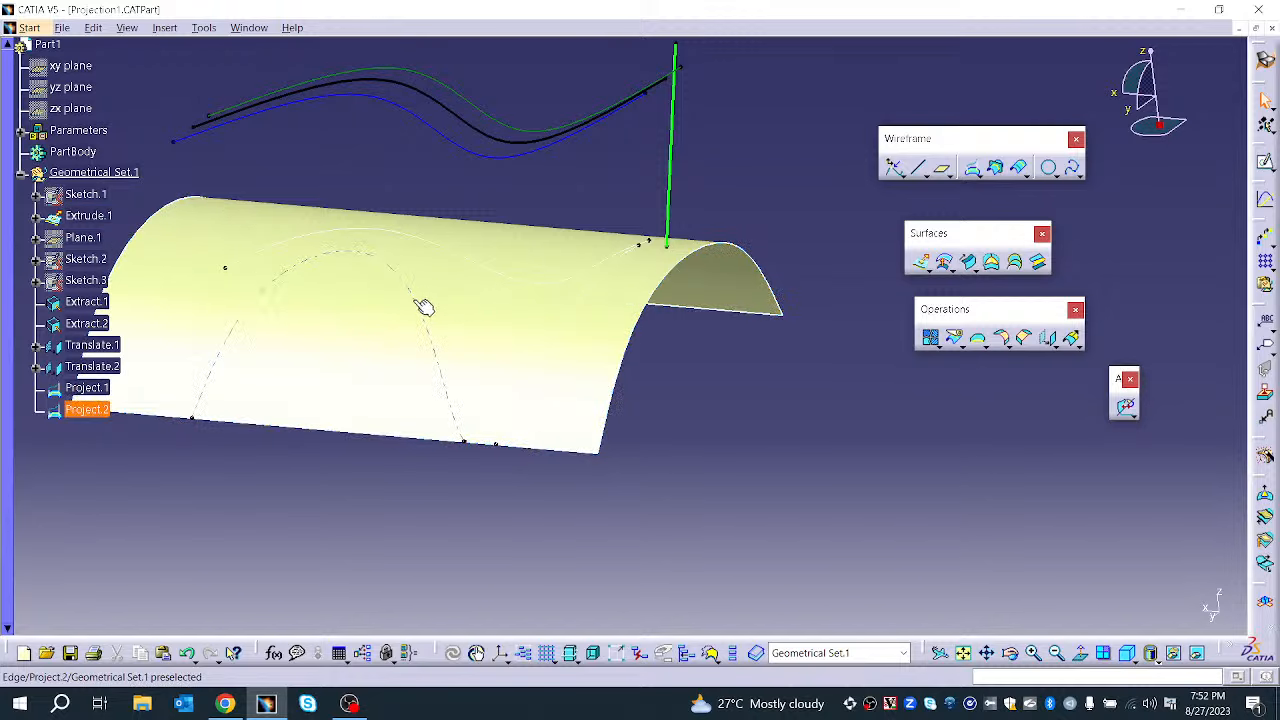
{"action": "double_click", "coordinate": [414, 302]}
{"action": "left_click", "coordinate": [798, 464]}
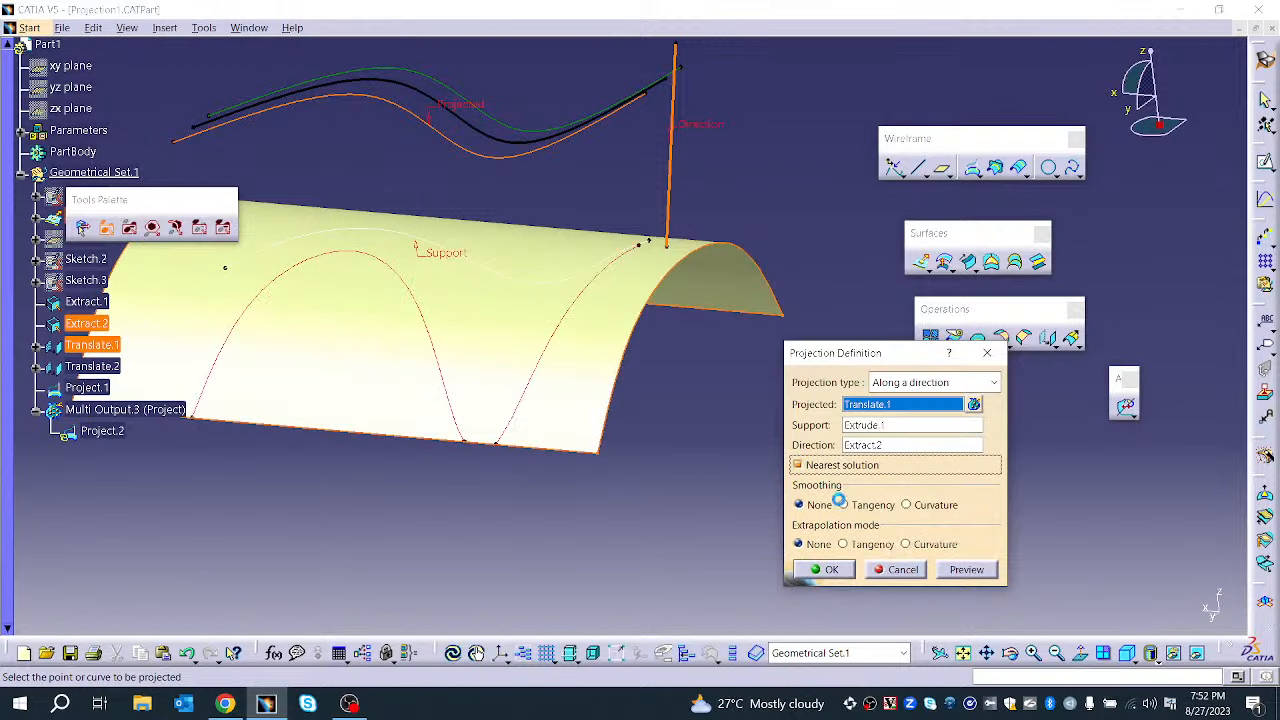
{"action": "left_click", "coordinate": [962, 572]}
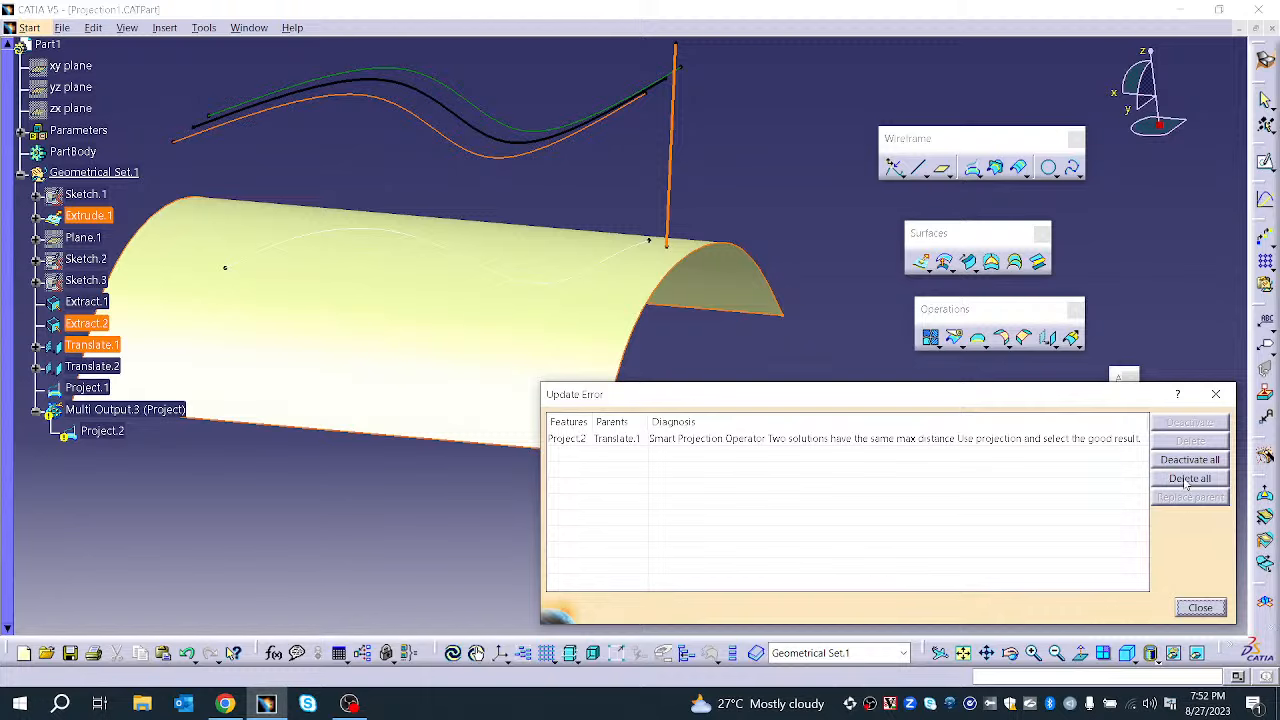
{"action": "left_click", "coordinate": [1199, 608]}
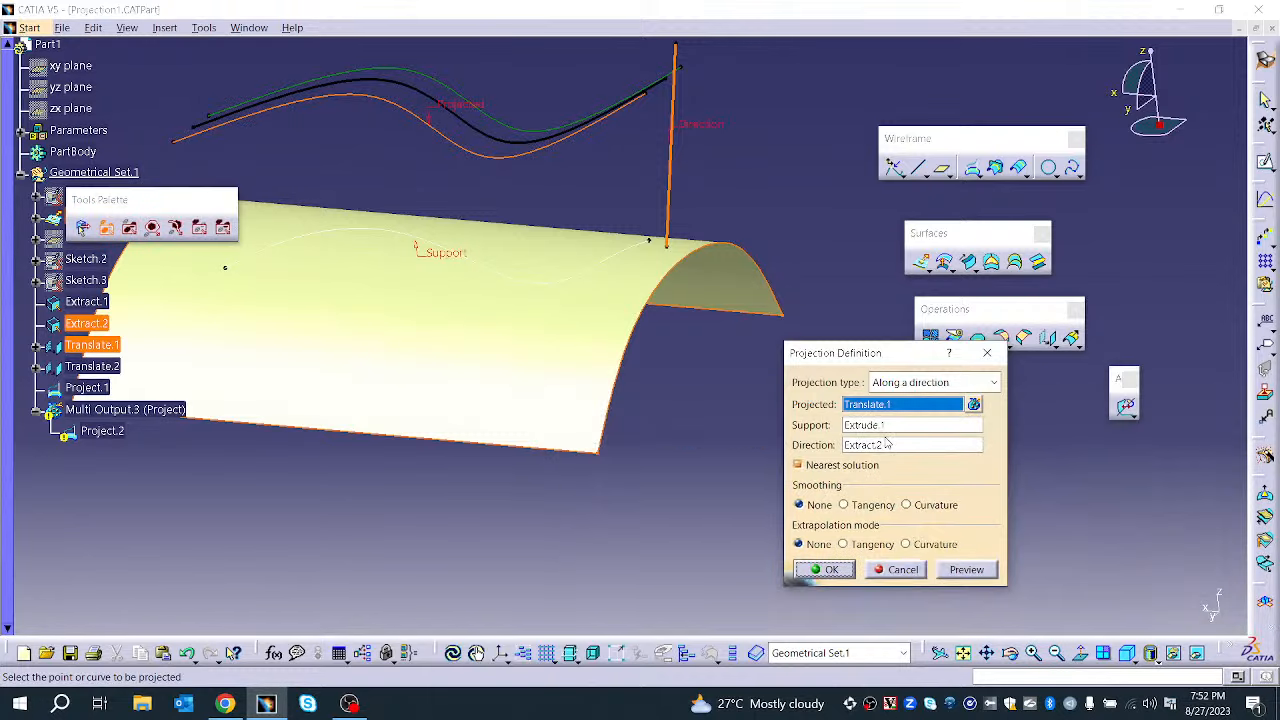
Set the projection direction to X Component and try to preview the projection
{"action": "right_click", "coordinate": [862, 451]}
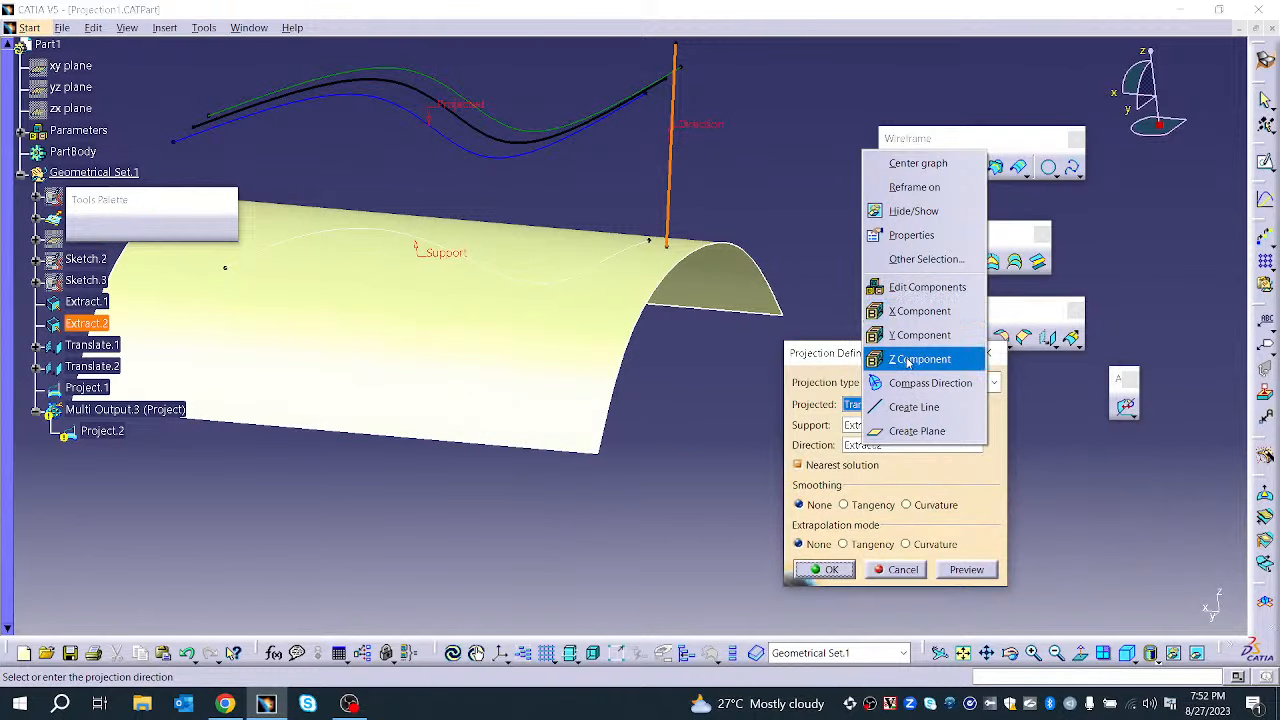
{"action": "left_click", "coordinate": [692, 335]}
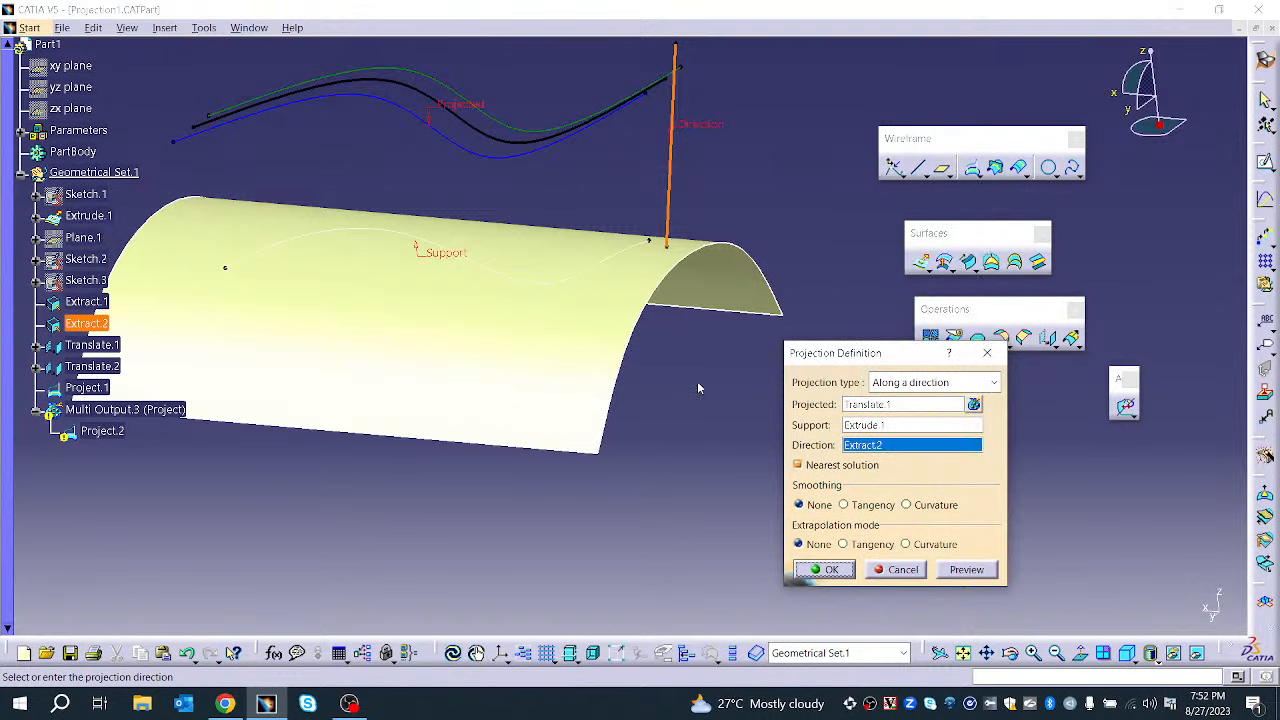
{"action": "right_click", "coordinate": [865, 450]}
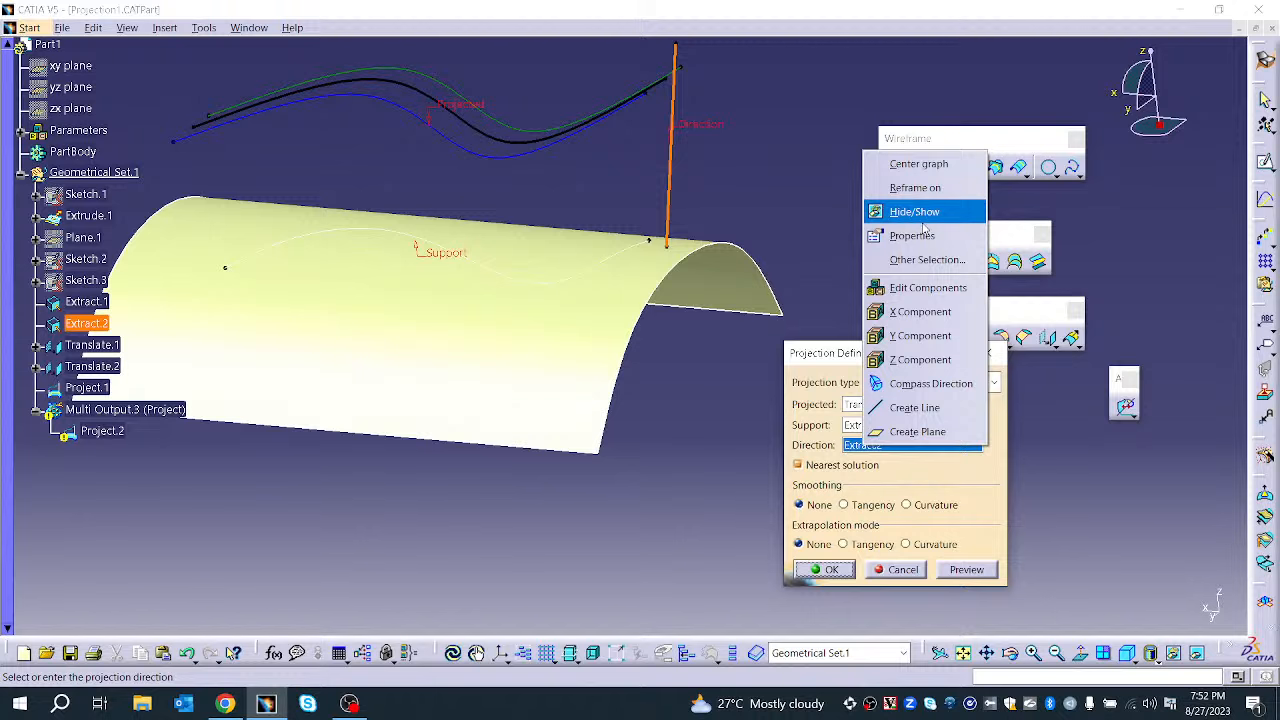
{"action": "left_click", "coordinate": [920, 312]}
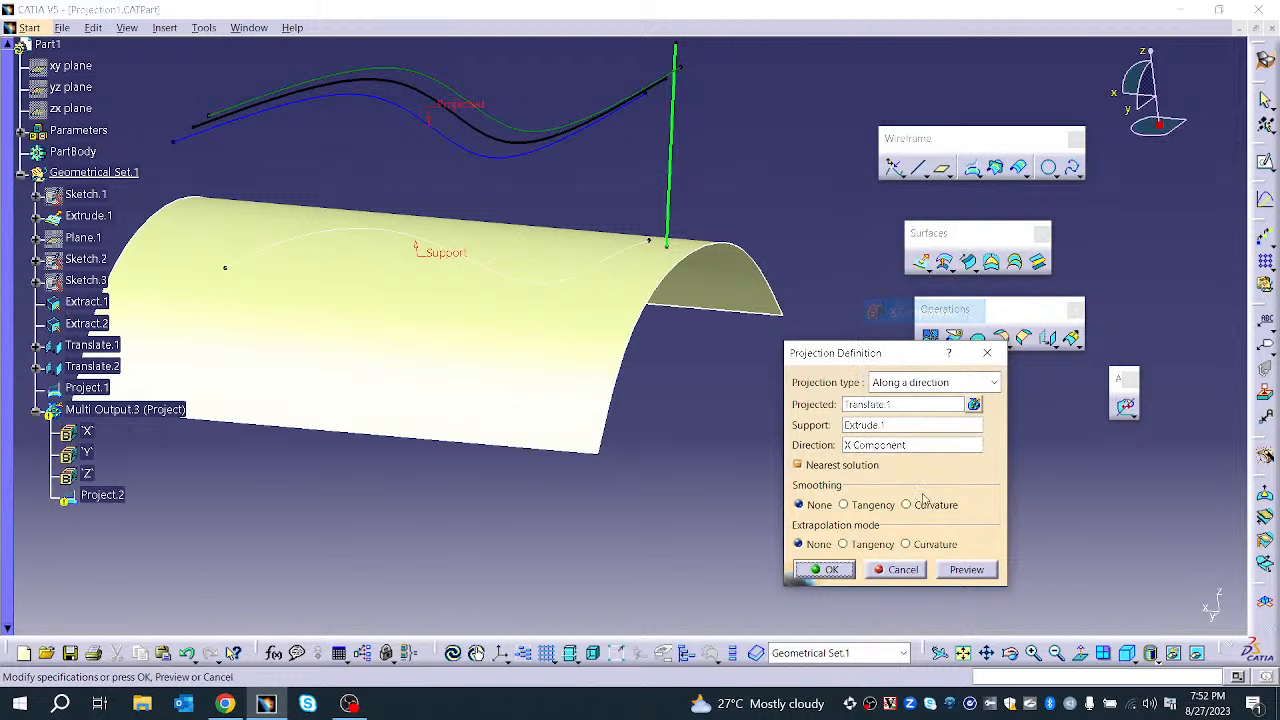
{"action": "left_click", "coordinate": [962, 572]}
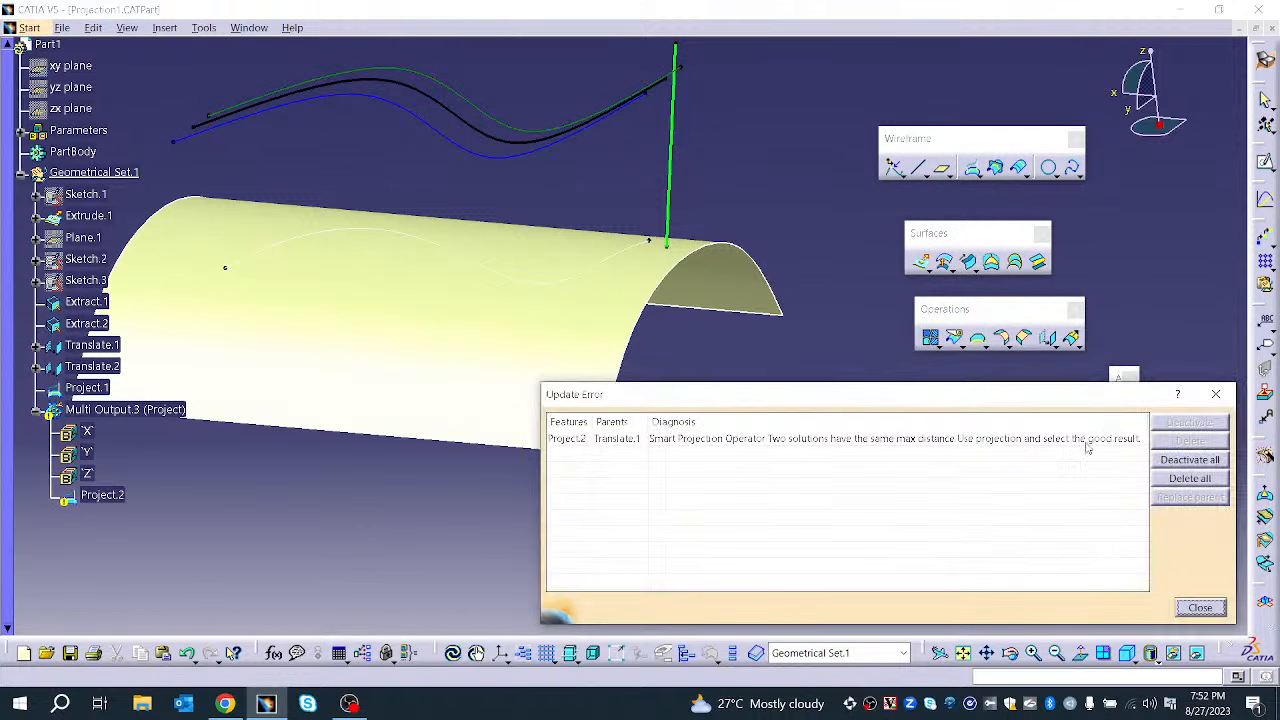
{"action": "left_click", "coordinate": [1216, 394]}
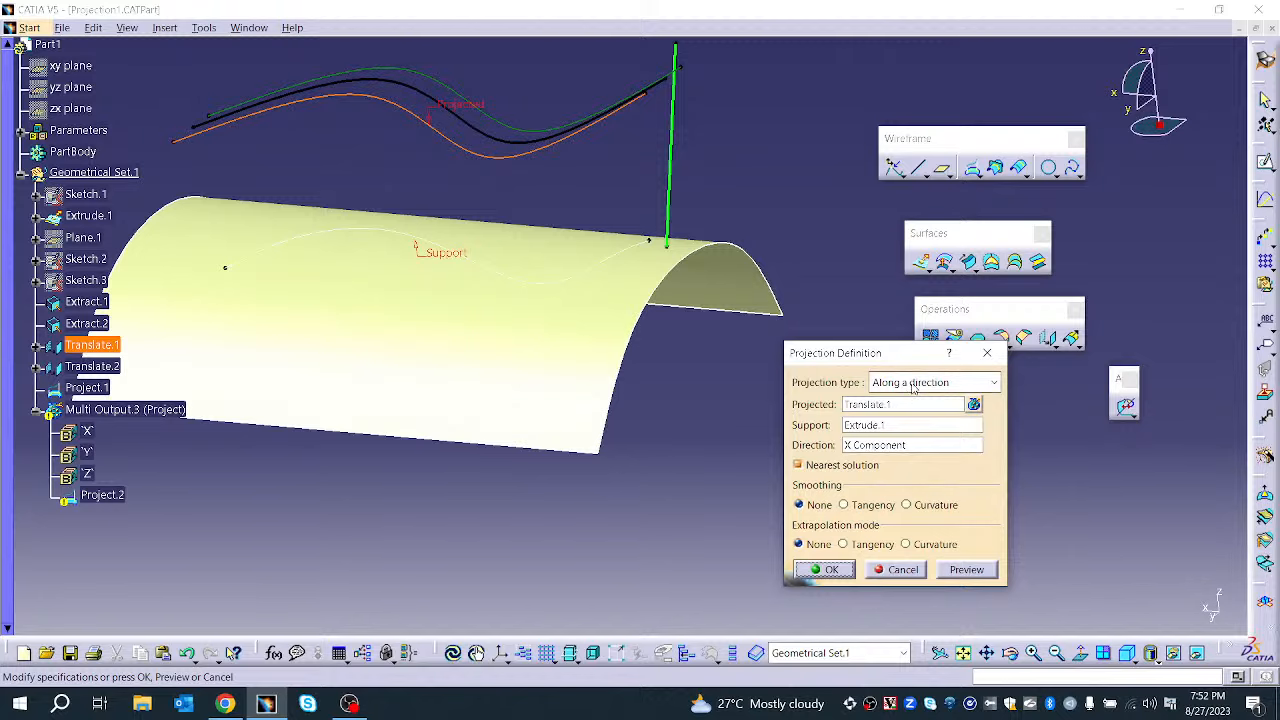
Change the projection direction to Y Component and try the preview again
{"action": "right_click", "coordinate": [888, 446]}
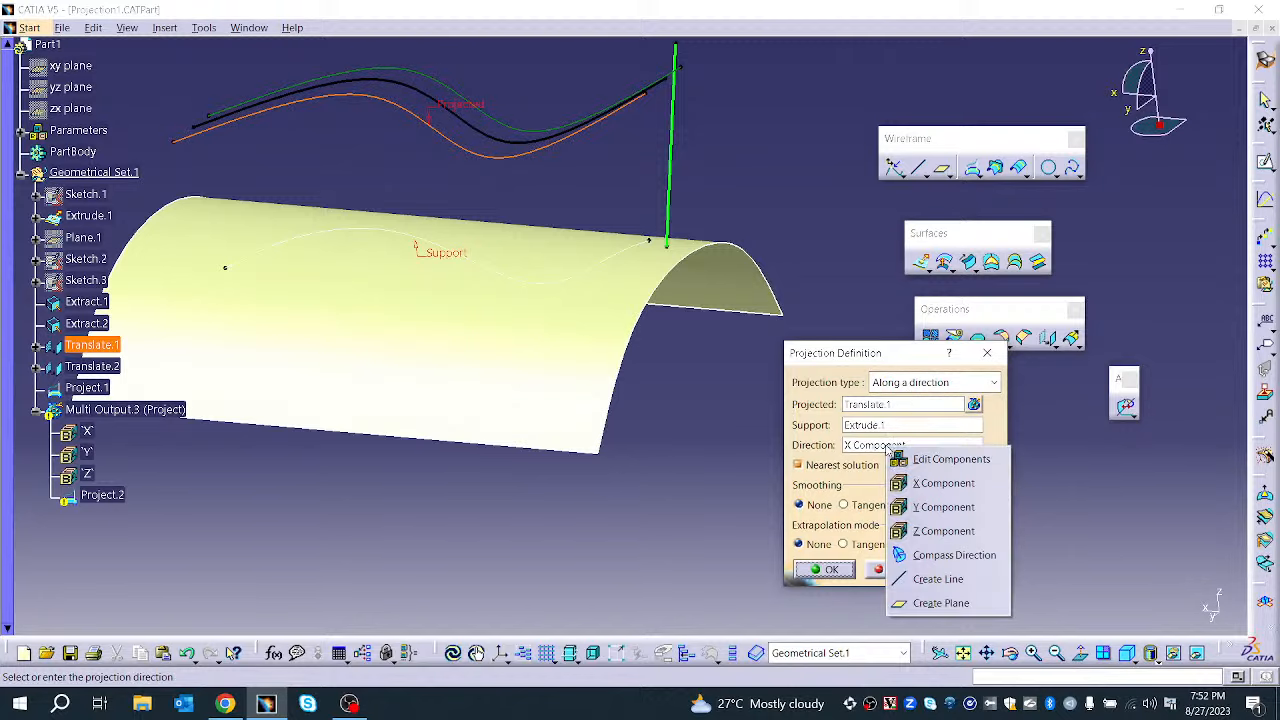
{"action": "left_click", "coordinate": [921, 507]}
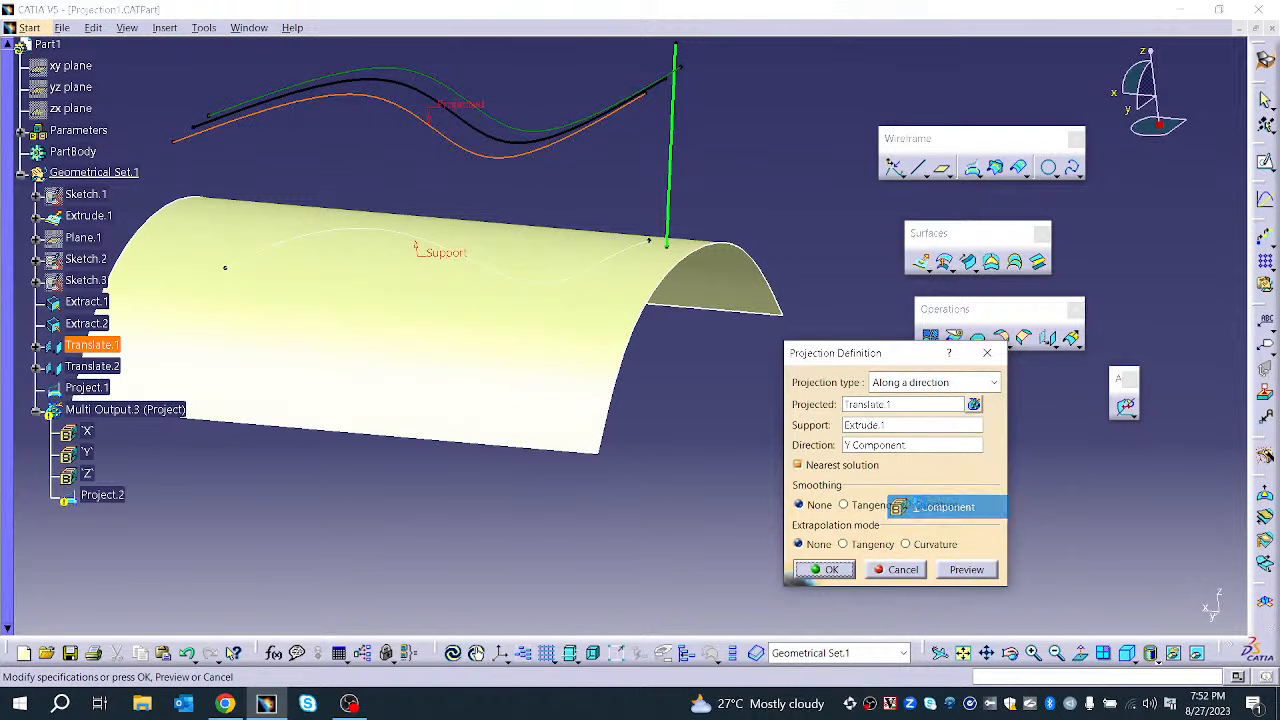
{"action": "left_click", "coordinate": [978, 579]}
{"action": "left_click", "coordinate": [1199, 608]}
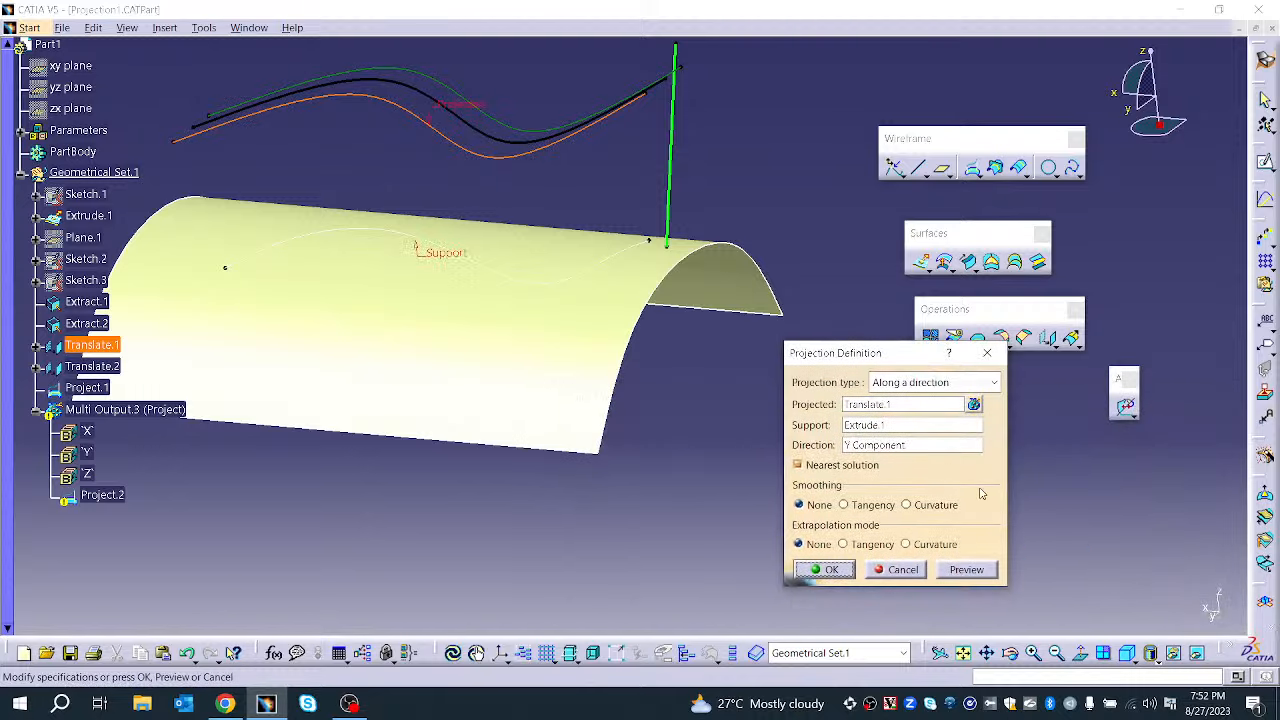
Set the projection direction to Z Component, preview the curve on the surface and accept the projection
{"action": "right_click", "coordinate": [901, 455]}
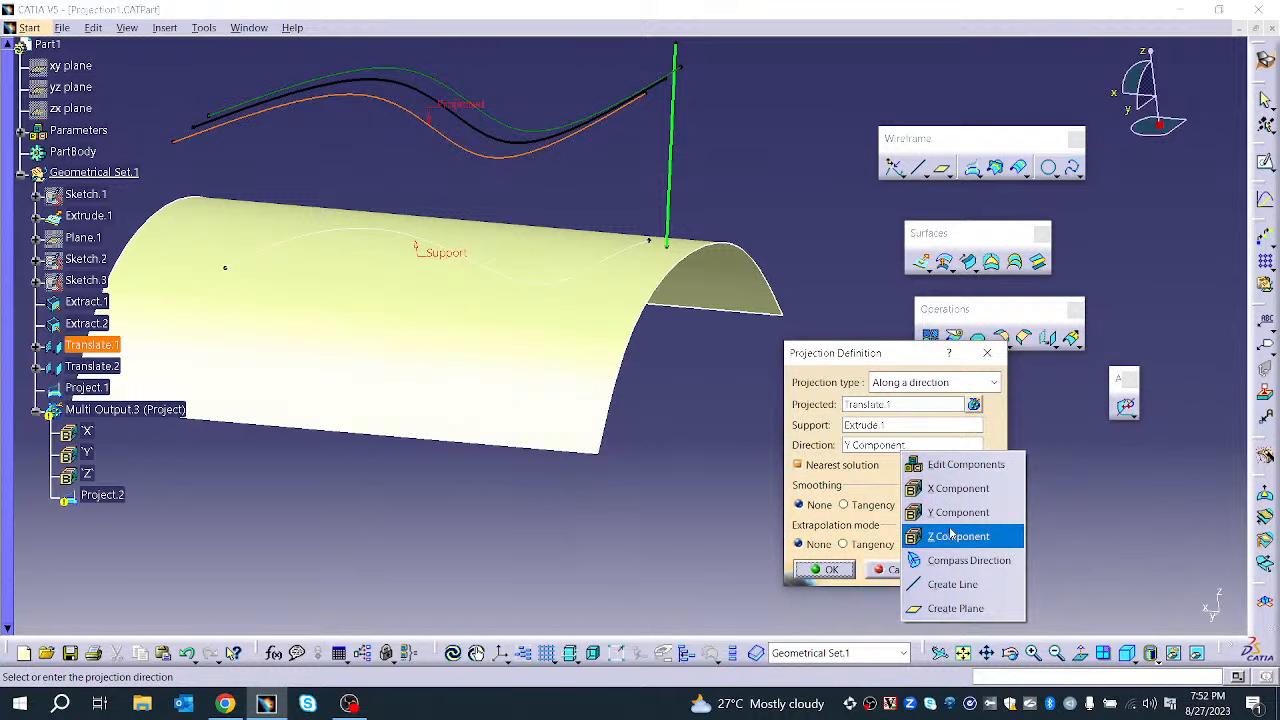
{"action": "left_click", "coordinate": [948, 536]}
{"action": "left_click", "coordinate": [972, 574]}
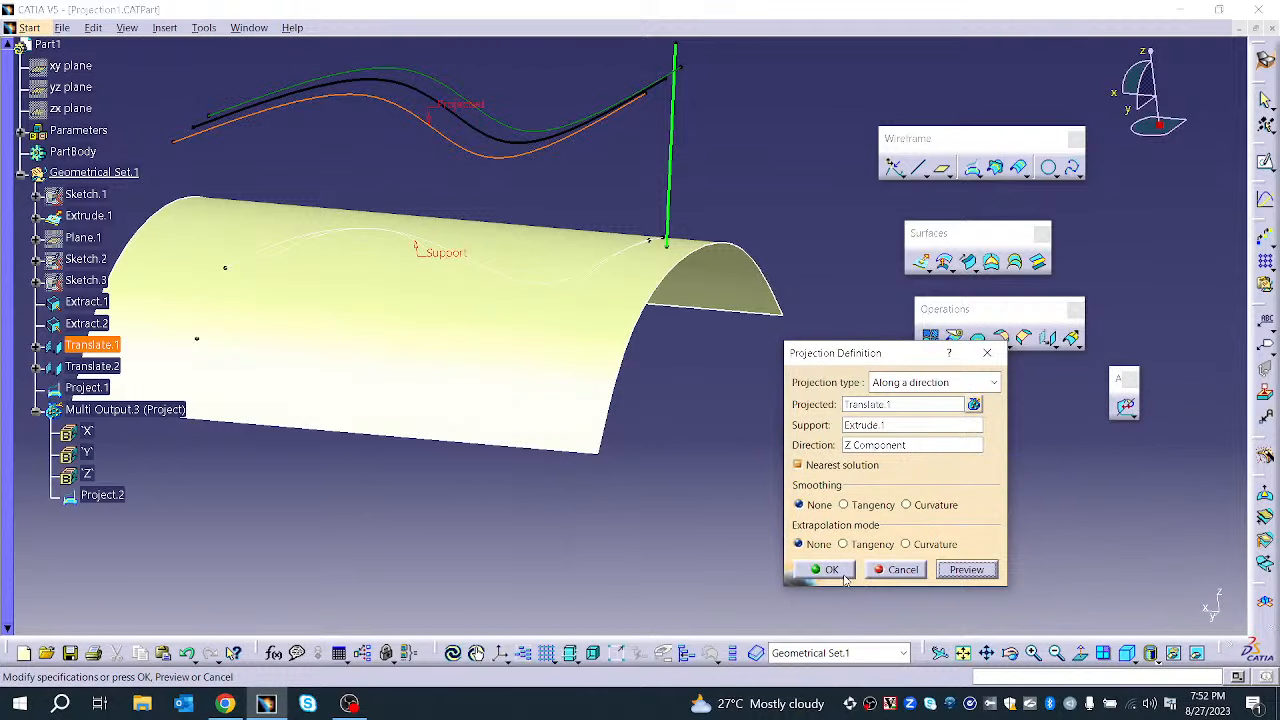
{"action": "left_click", "coordinate": [845, 578]}
{"action": "middle_click_drag", "start_coordinate": [507, 472], "coordinate": [680, 531]}
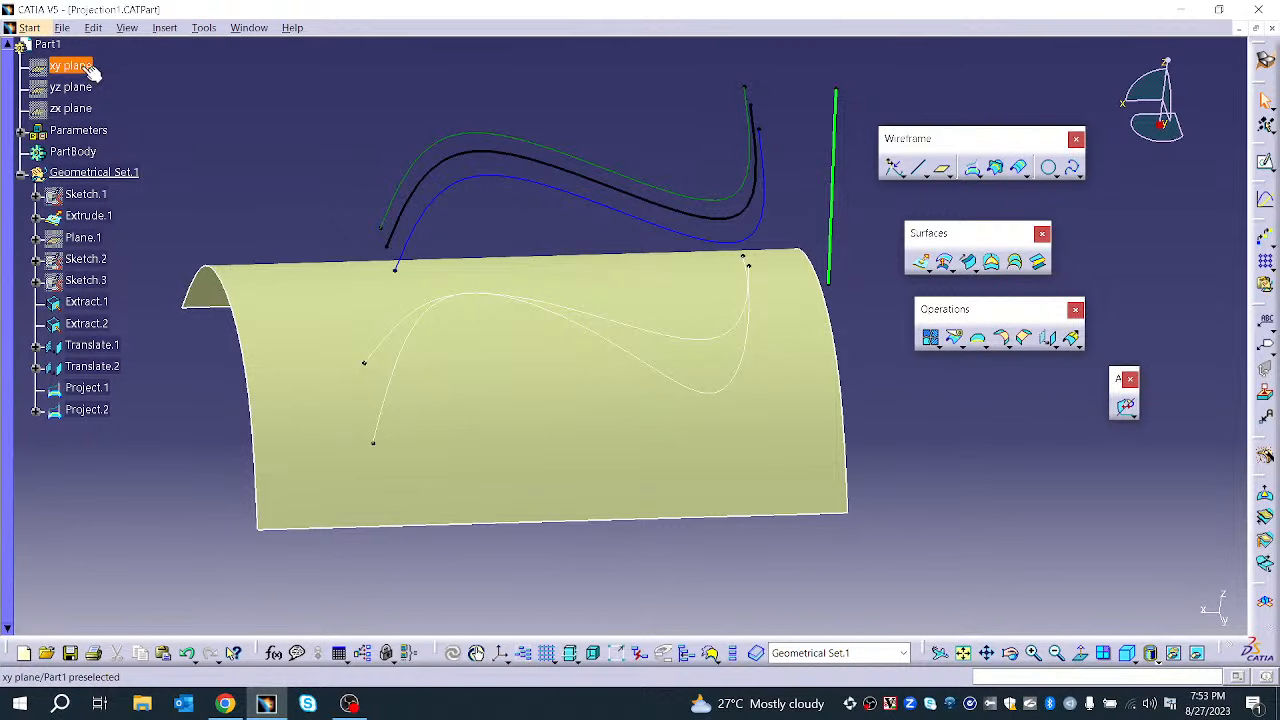
{"action": "left_click", "coordinate": [61, 27]}
{"action": "left_click", "coordinate": [93, 97]}
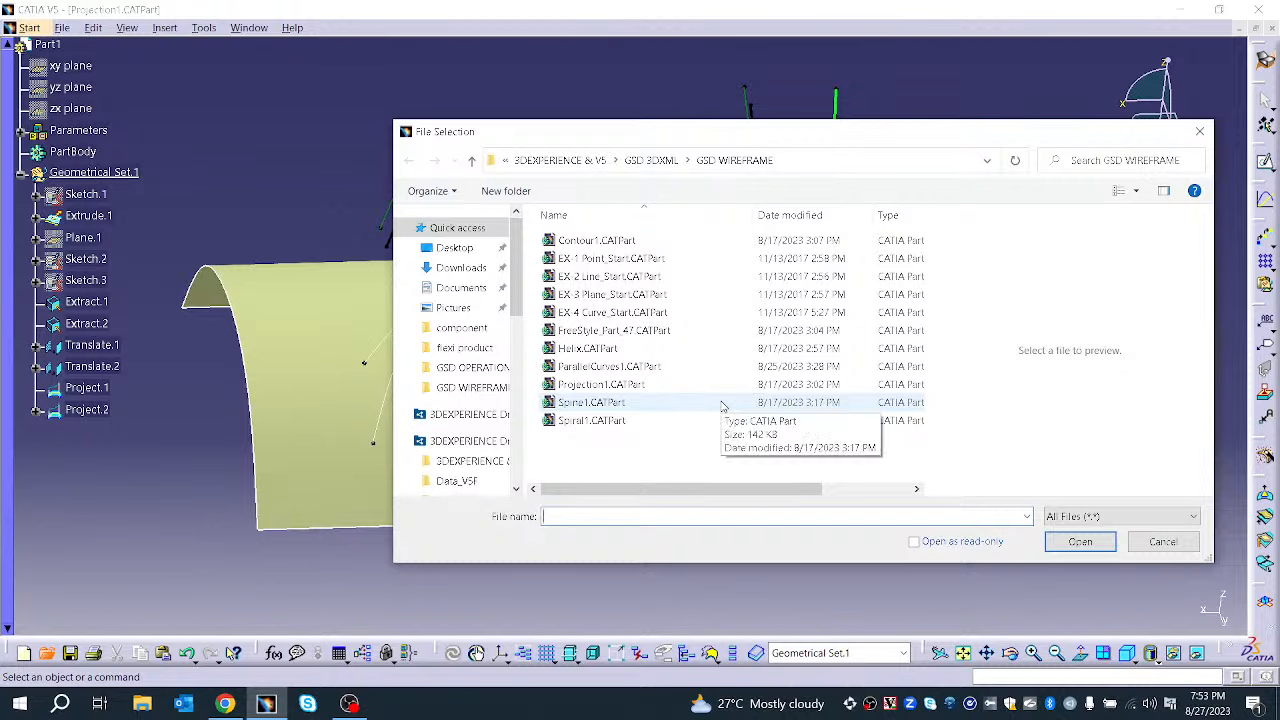
{"action": "left_click", "coordinate": [1162, 541]}
{"action": "left_click", "coordinate": [543, 377]}
{"action": "middle_click_drag", "start_coordinate": [420, 448], "coordinate": [443, 463]}
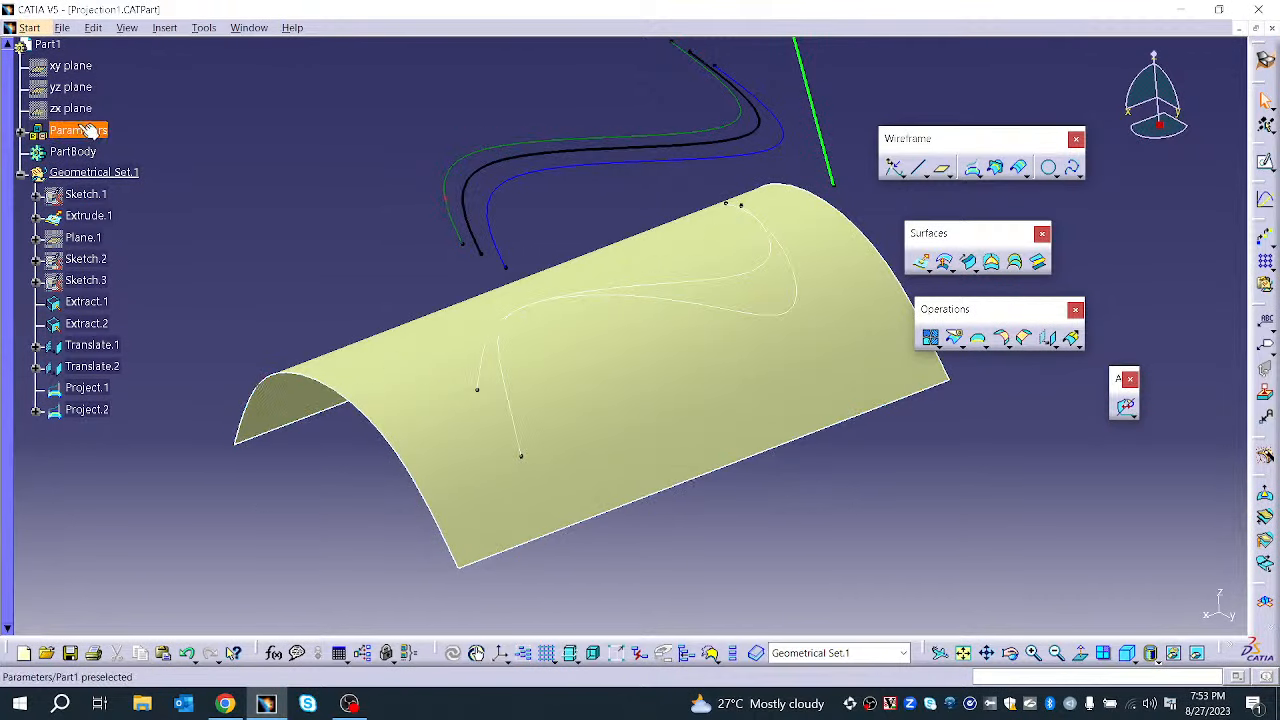
Show the xy, yz and zx reference planes in the model
{"action": "right_click", "coordinate": [79, 67]}
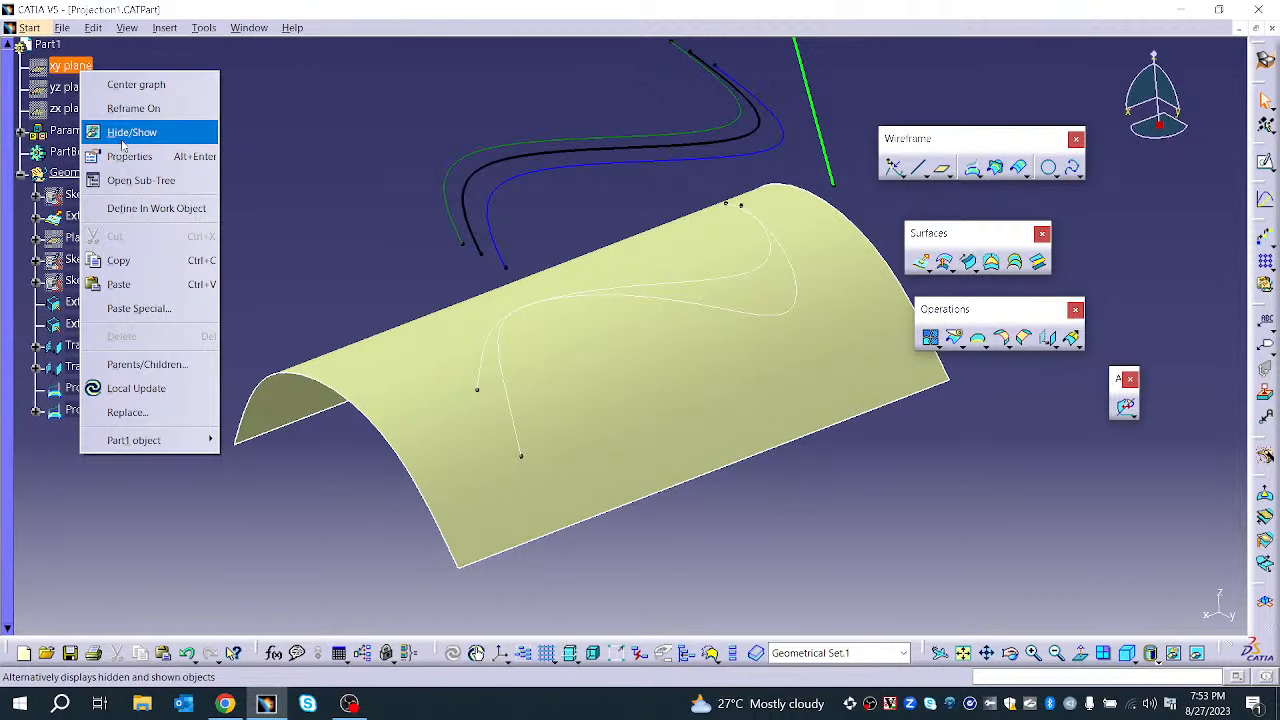
{"action": "left_click", "coordinate": [126, 138]}
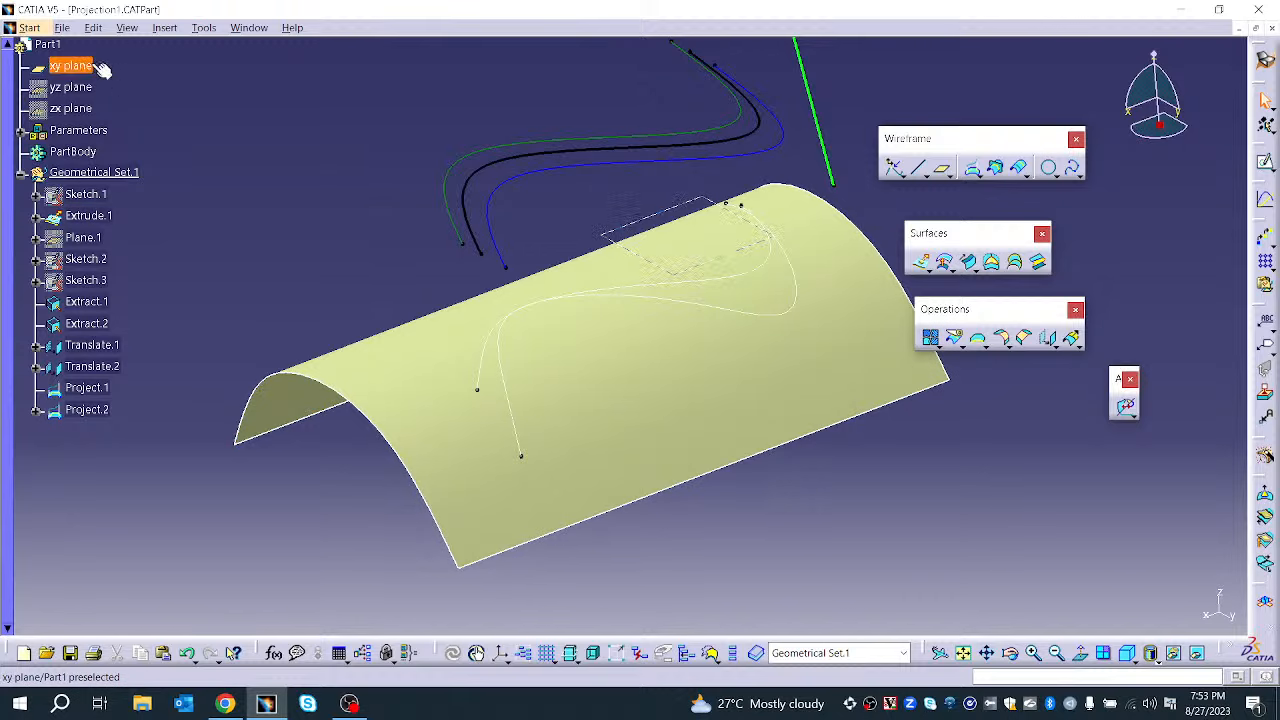
{"action": "right_click", "coordinate": [70, 87]}
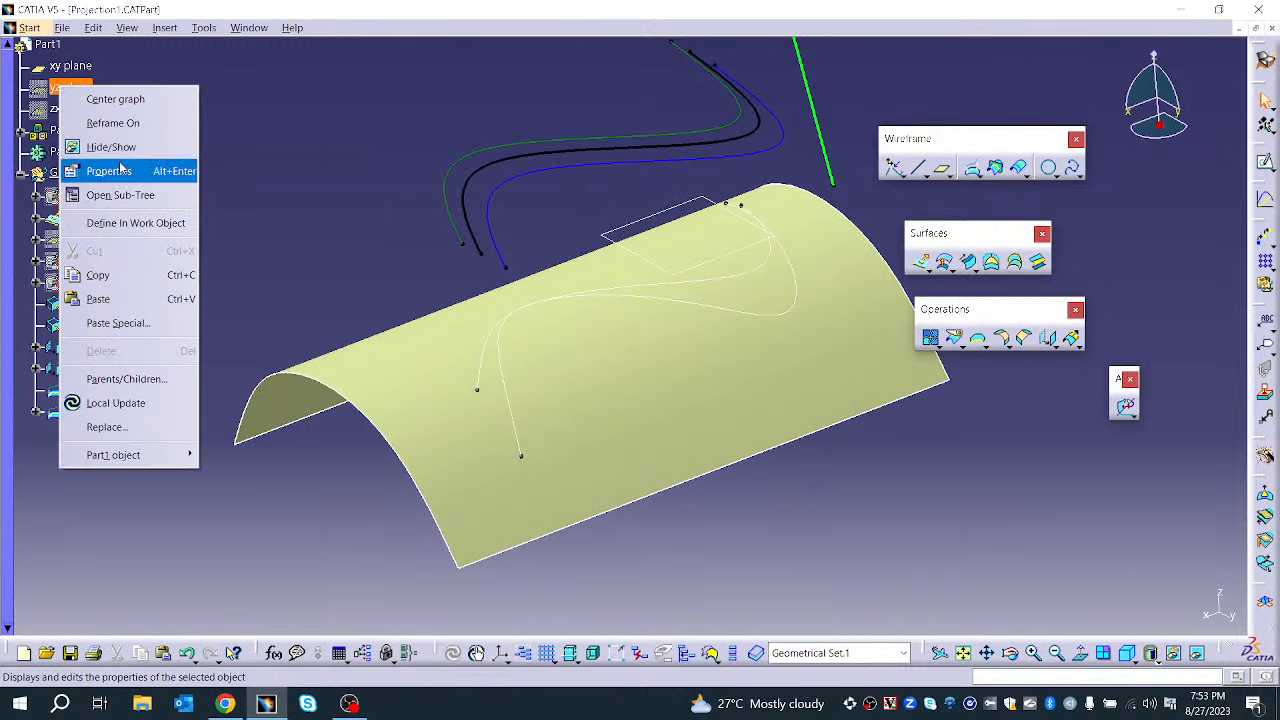
{"action": "left_click", "coordinate": [118, 149]}
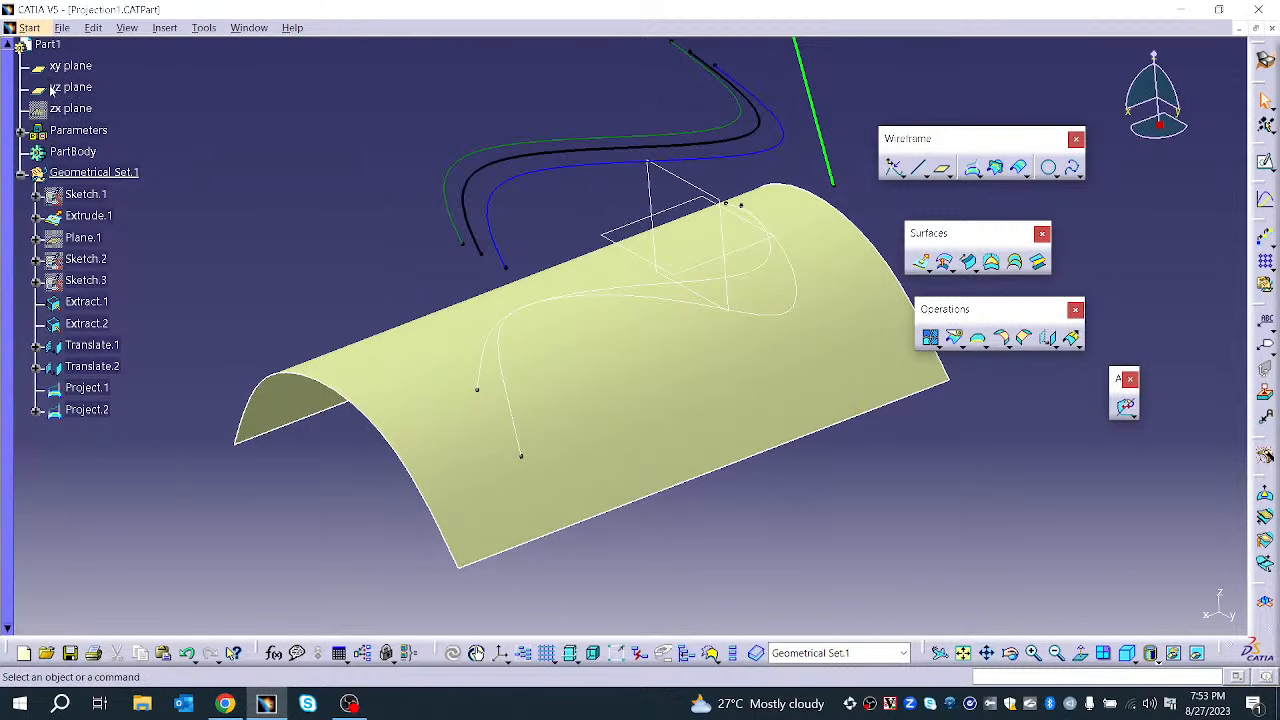
{"action": "right_click", "coordinate": [72, 108]}
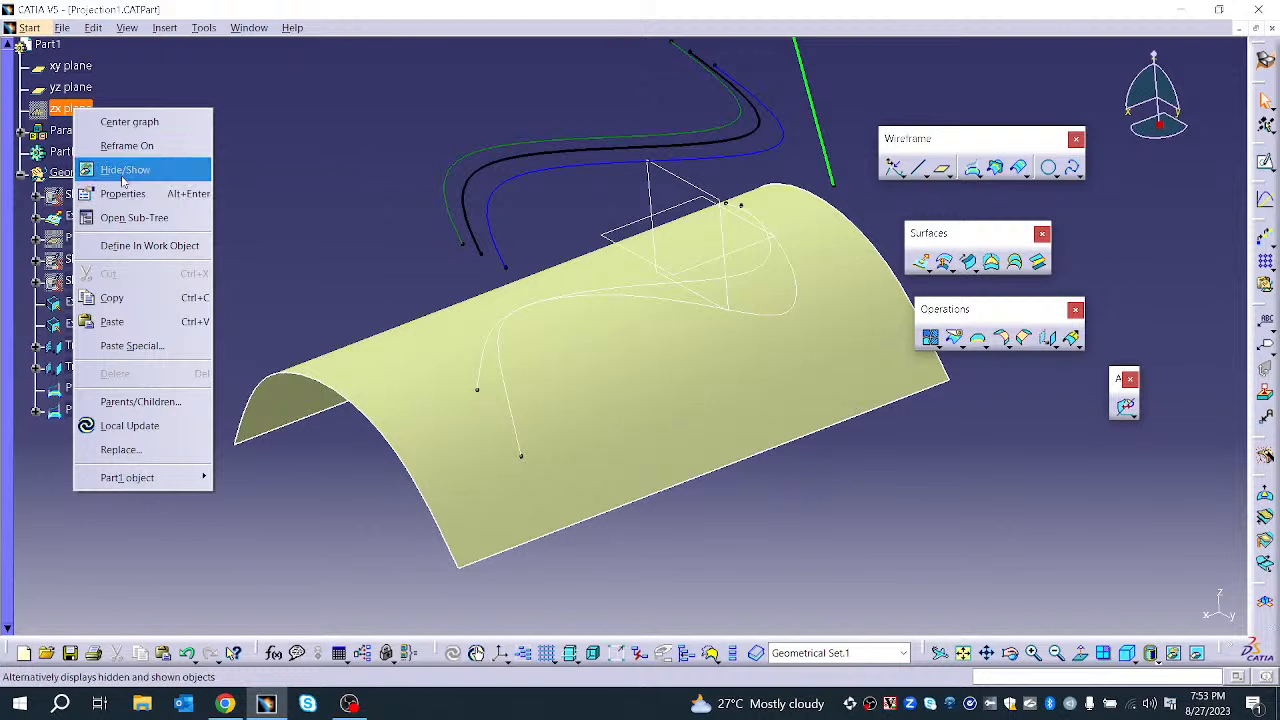
{"action": "left_click", "coordinate": [115, 169]}
Hide the xy plane and both projected curves, Project.1 and Project.2
{"action": "right_click", "coordinate": [73, 63]}
{"action": "left_click", "coordinate": [90, 123]}
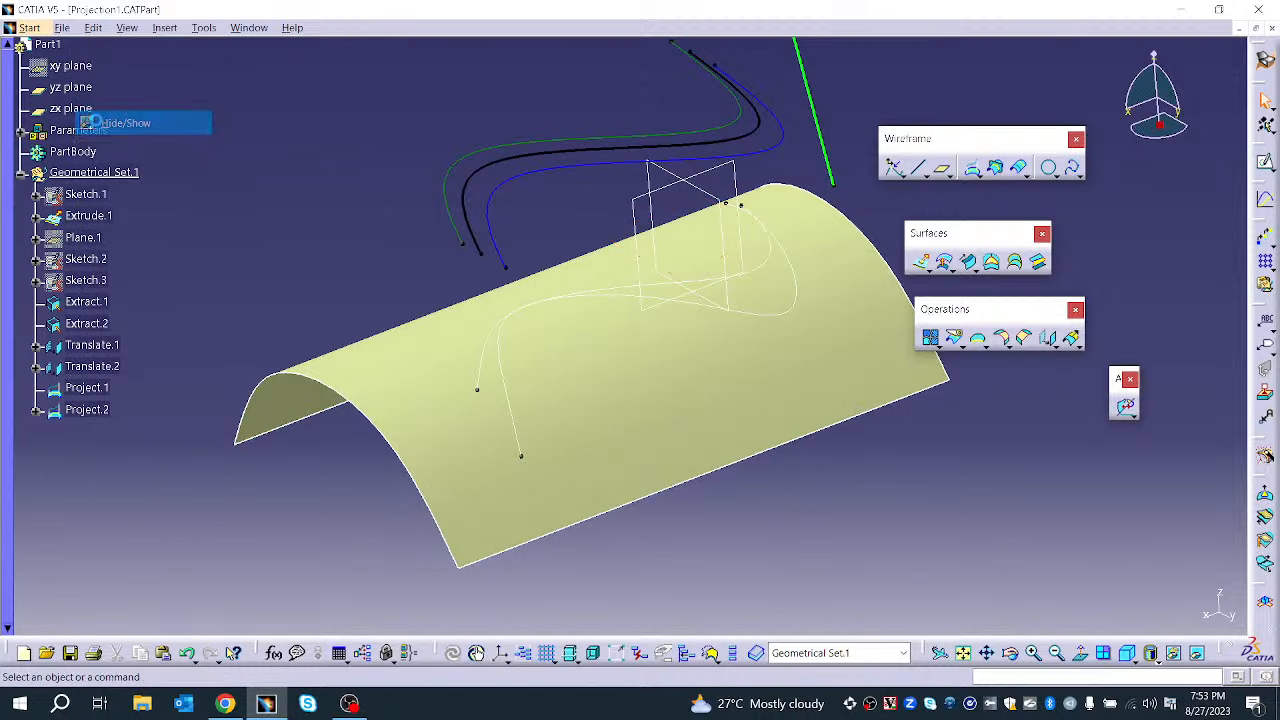
{"action": "middle_click_drag", "start_coordinate": [550, 362], "coordinate": [552, 390]}
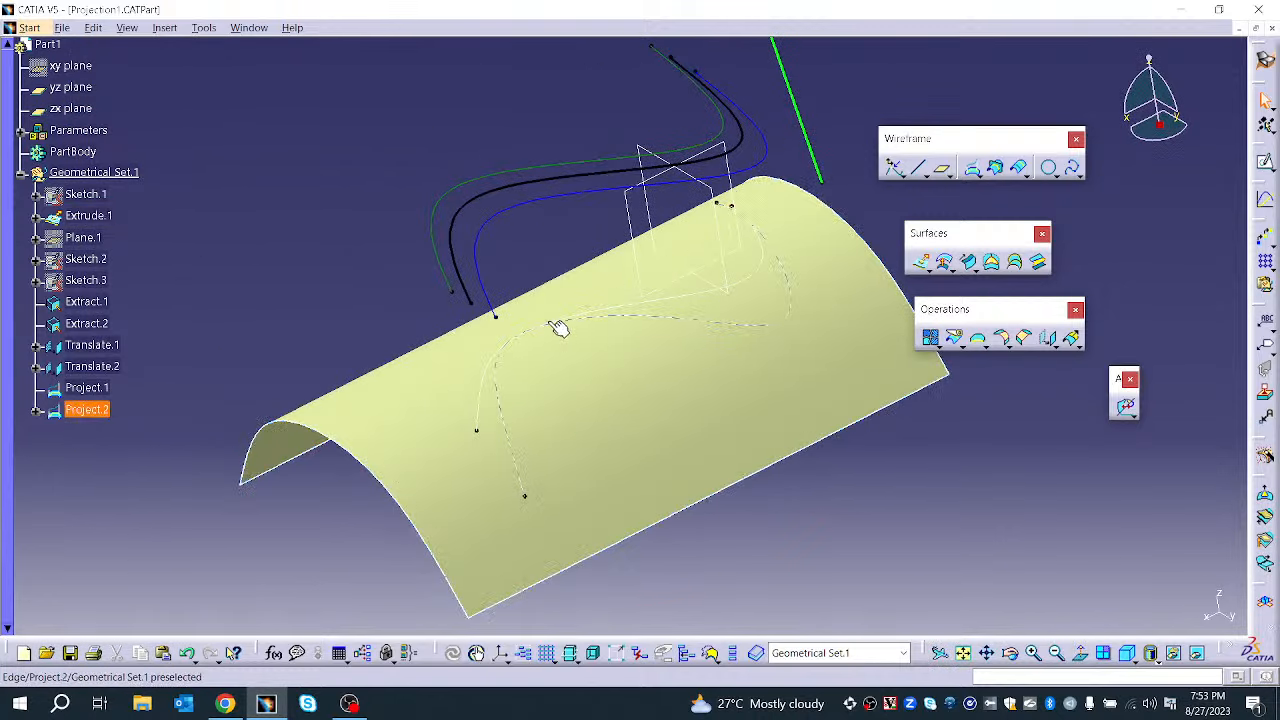
{"action": "right_click", "coordinate": [80, 388]}
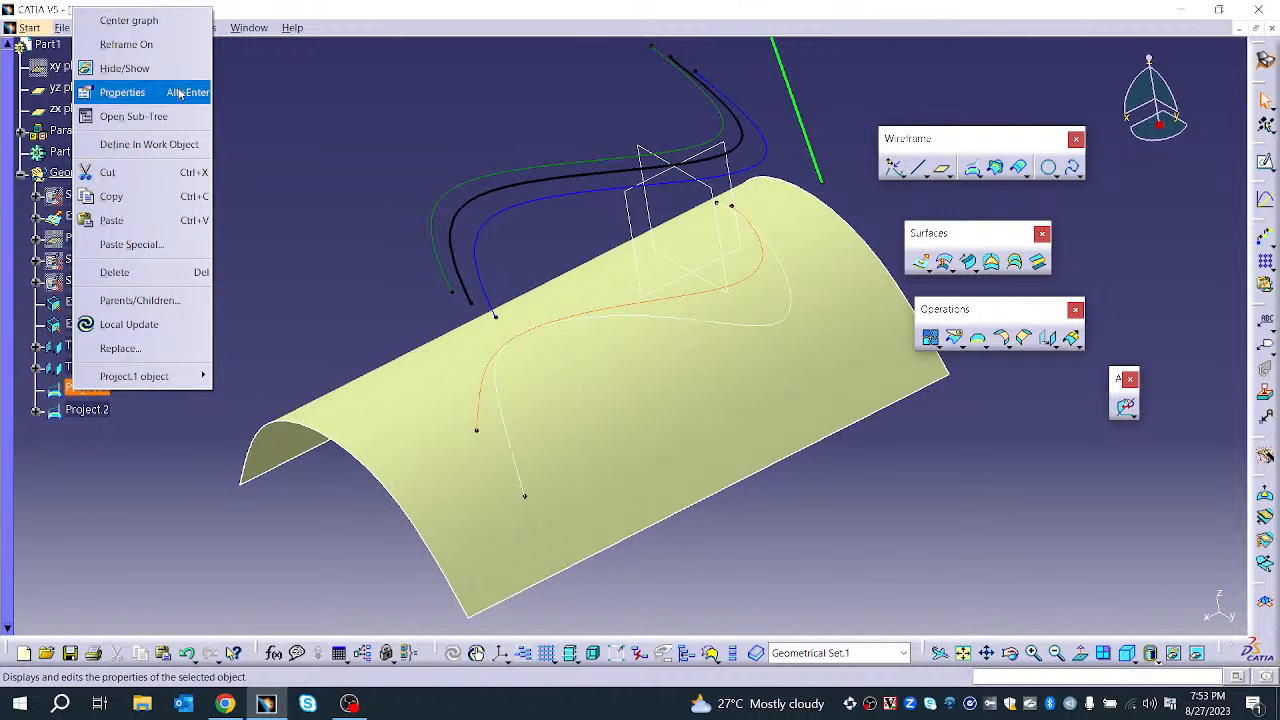
{"action": "left_click", "coordinate": [125, 68]}
{"action": "right_click", "coordinate": [97, 408]}
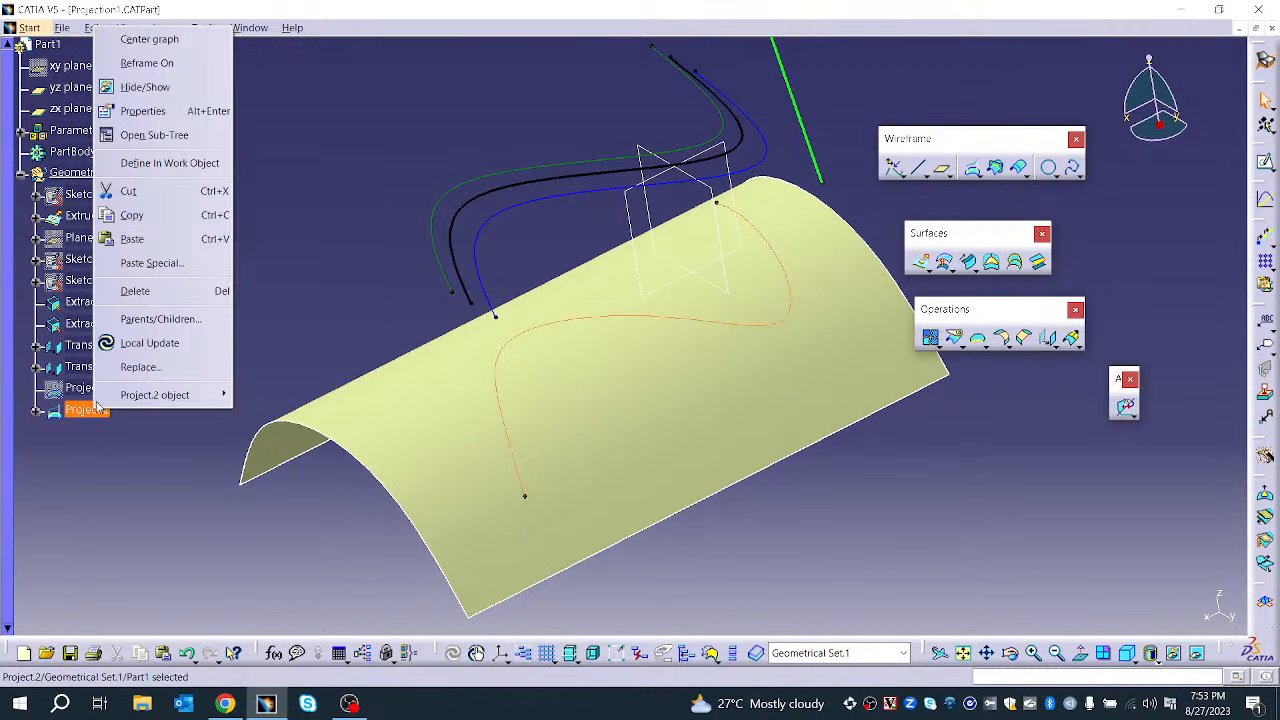
{"action": "left_click", "coordinate": [148, 87]}
Create a plane offset 85 mm from the zx plane, near the open end of the surface
{"action": "middle_click_drag", "start_coordinate": [531, 412], "coordinate": [597, 167]}
{"action": "middle_click_drag", "start_coordinate": [630, 238], "coordinate": [640, 342]}
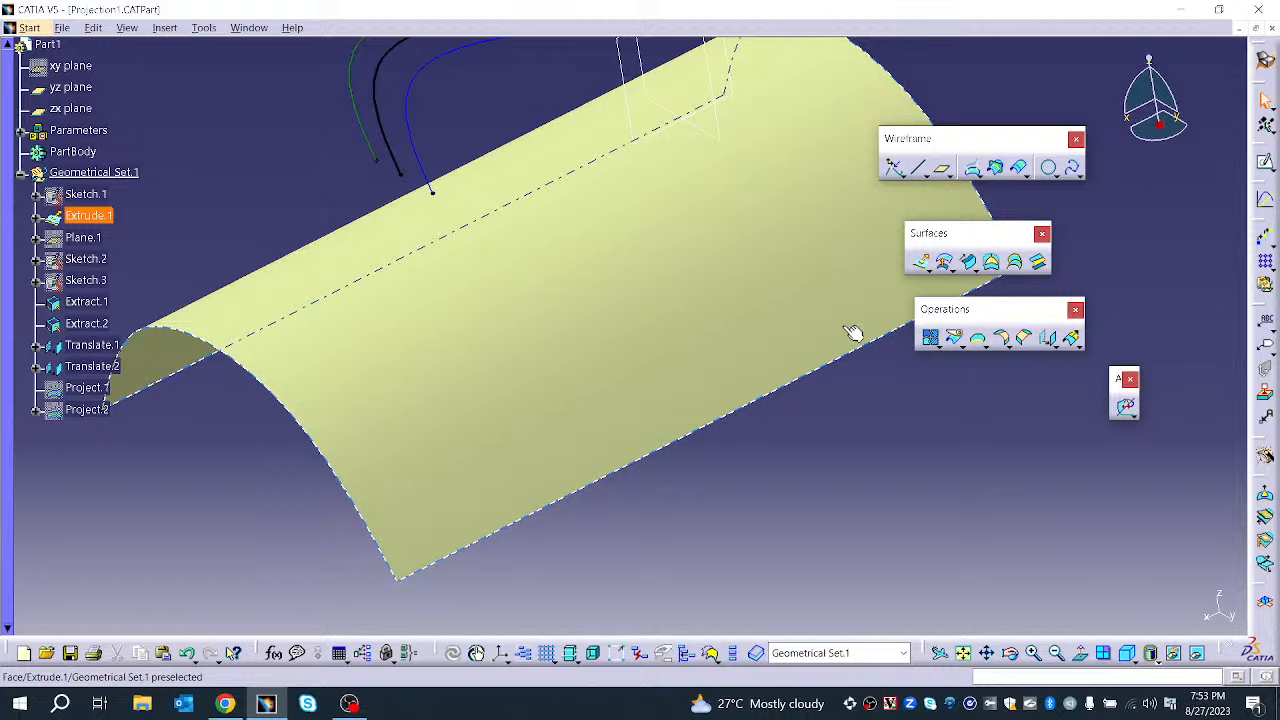
{"action": "mouse_move", "coordinate": [851, 331]}
{"action": "middle_mouse_down"}
{"action": "mouse_move", "coordinate": [643, 386]}
{"action": "mouse_move", "coordinate": [797, 383]}
{"action": "mouse_move", "coordinate": [586, 445]}
{"action": "mouse_move", "coordinate": [563, 363]}
{"action": "mouse_move", "coordinate": [491, 409]}
{"action": "mouse_move", "coordinate": [683, 251]}
{"action": "mouse_move", "coordinate": [744, 368]}
{"action": "mouse_move", "coordinate": [838, 317]}
{"action": "middle_mouse_up"}
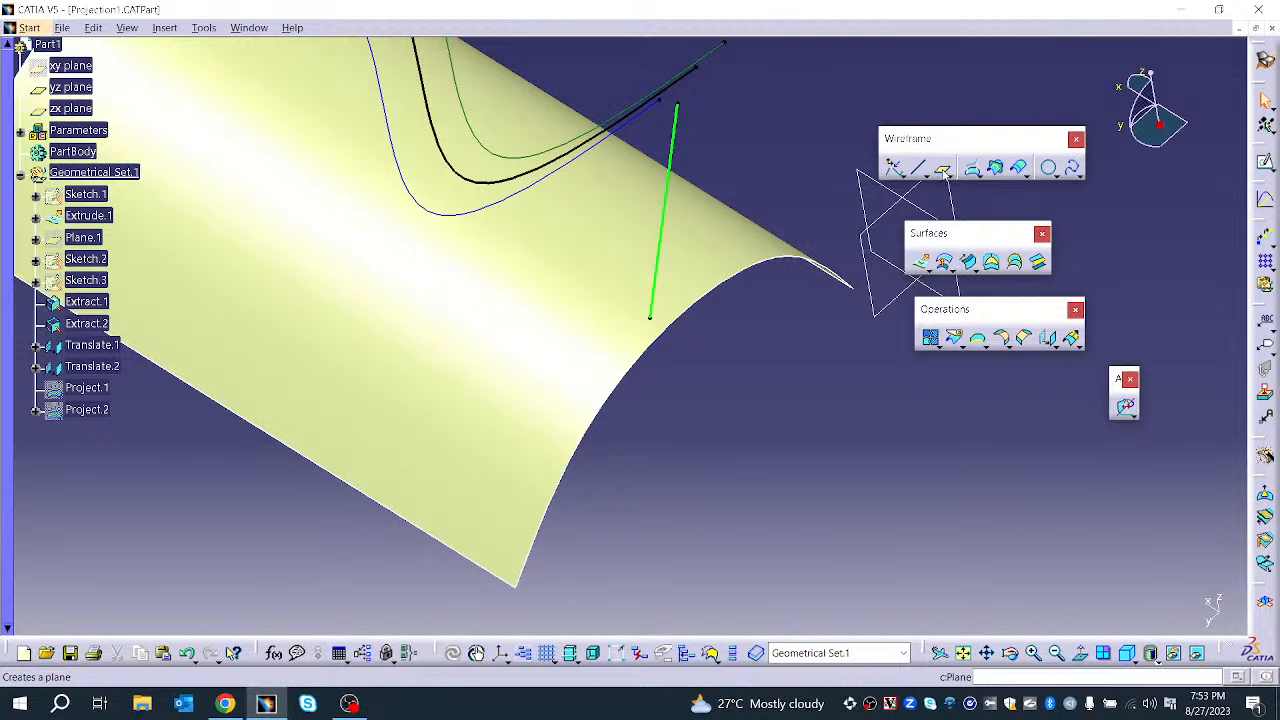
{"action": "left_click", "coordinate": [943, 170]}
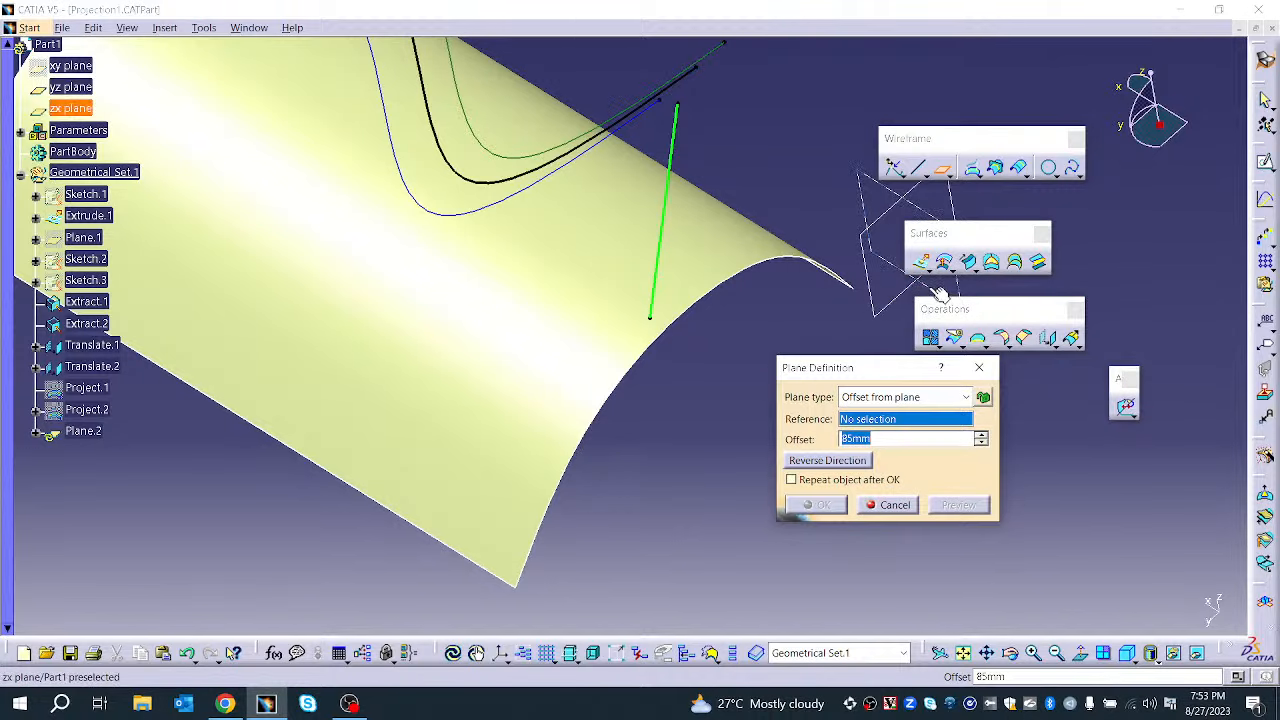
{"action": "left_click", "coordinate": [938, 293]}
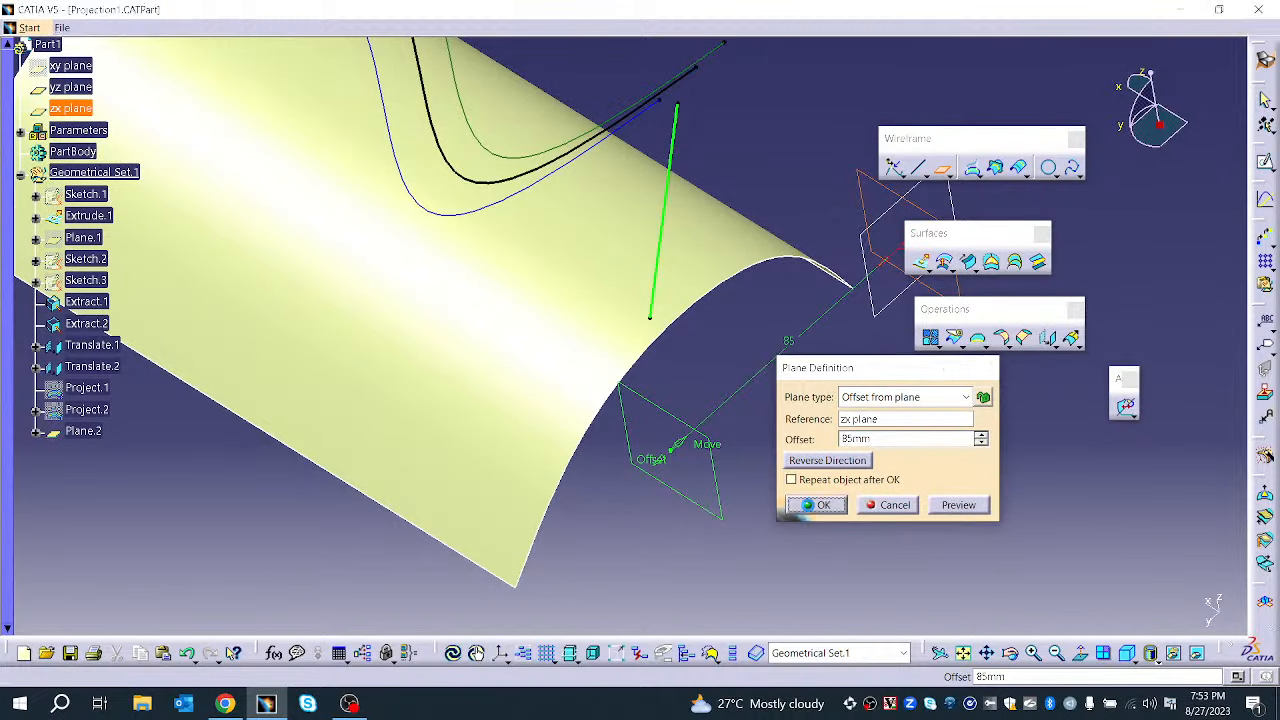
{"action": "left_click", "coordinate": [822, 504]}
Create a second offset plane using the yz plane as reference
{"action": "mouse_move", "coordinate": [723, 471]}
{"action": "middle_mouse_down"}
{"action": "mouse_move", "coordinate": [557, 409]}
{"action": "mouse_move", "coordinate": [743, 486]}
{"action": "middle_mouse_up"}
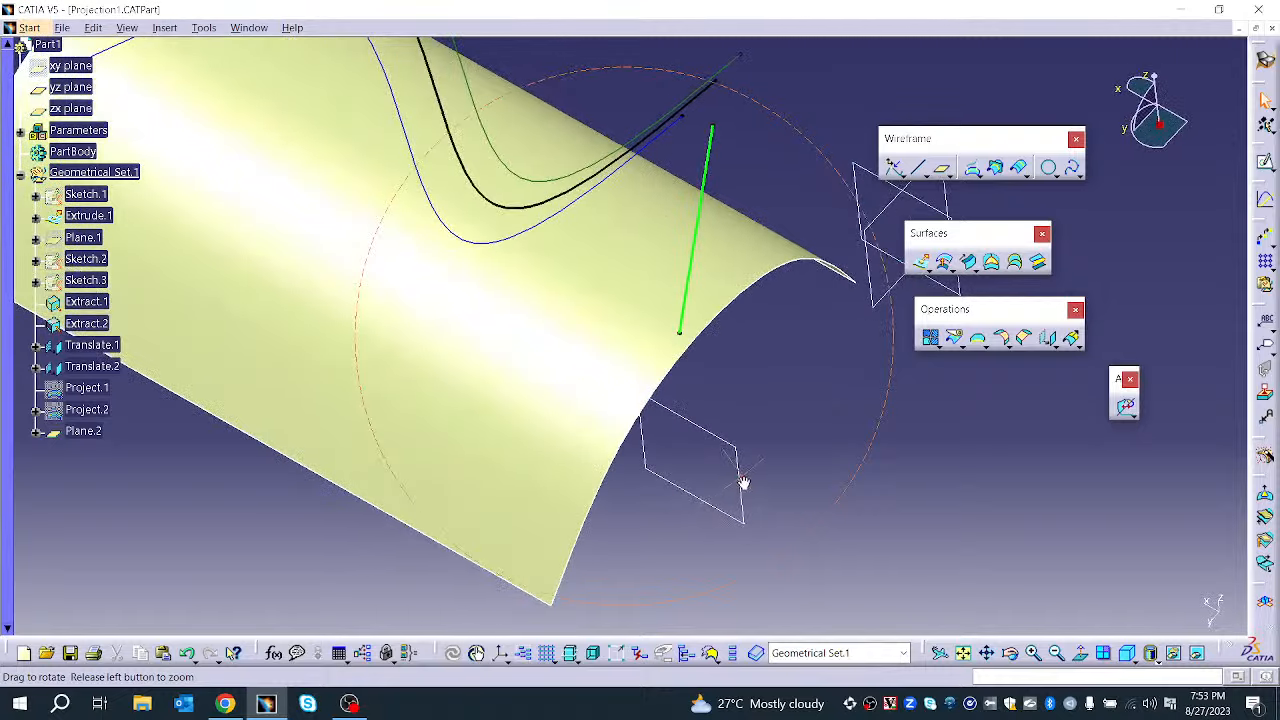
{"action": "left_click", "coordinate": [940, 170]}
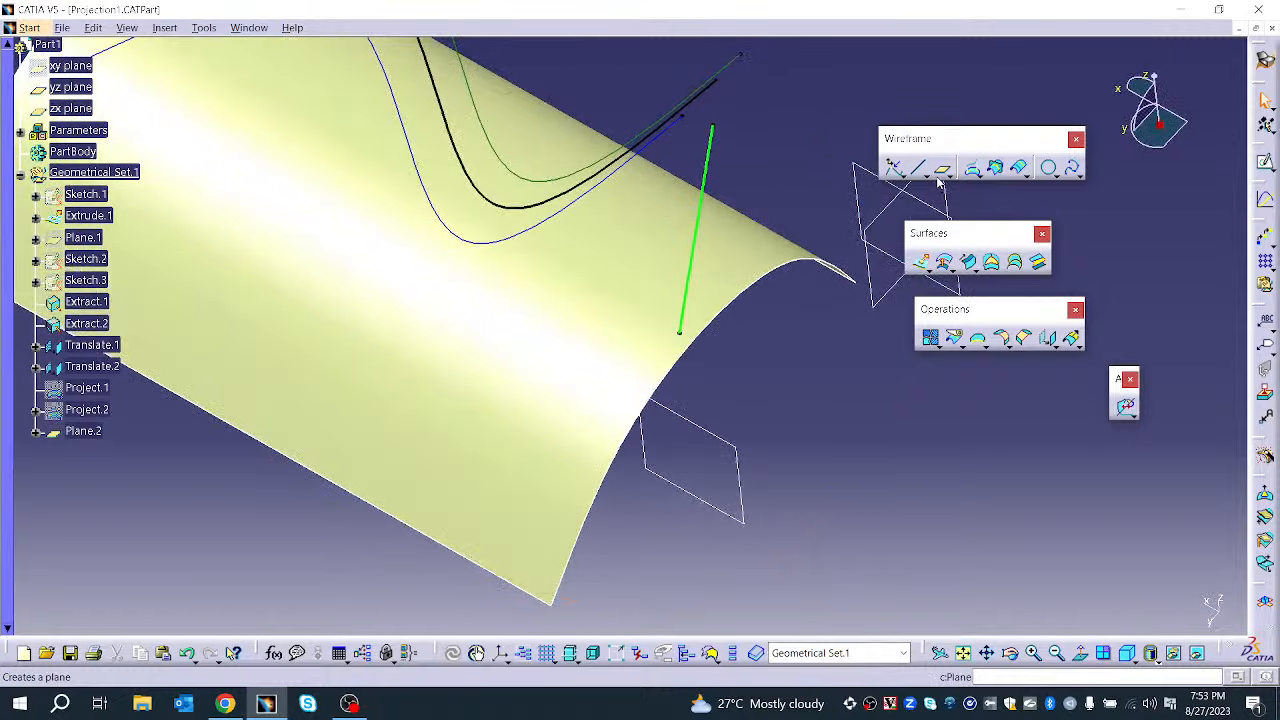
{"action": "left_click", "coordinate": [886, 209]}
{"action": "left_click", "coordinate": [822, 504]}
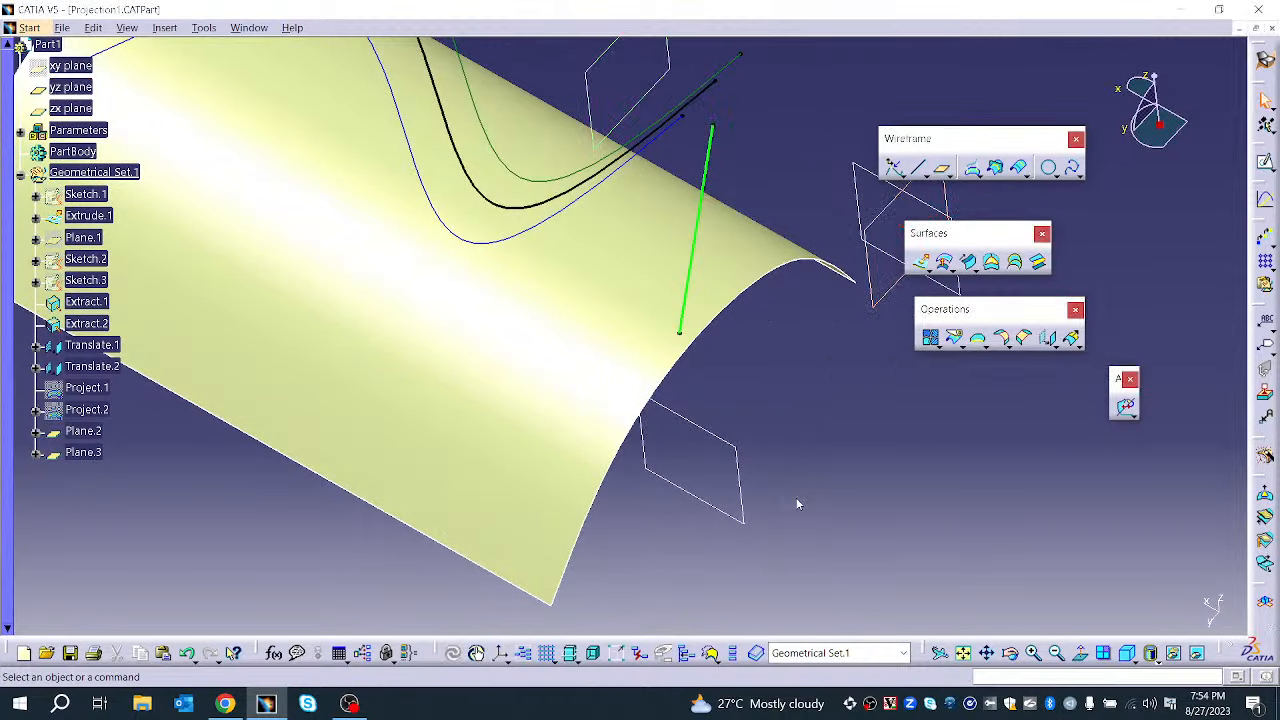
{"action": "middle_click_drag", "start_coordinate": [797, 503], "coordinate": [679, 422]}
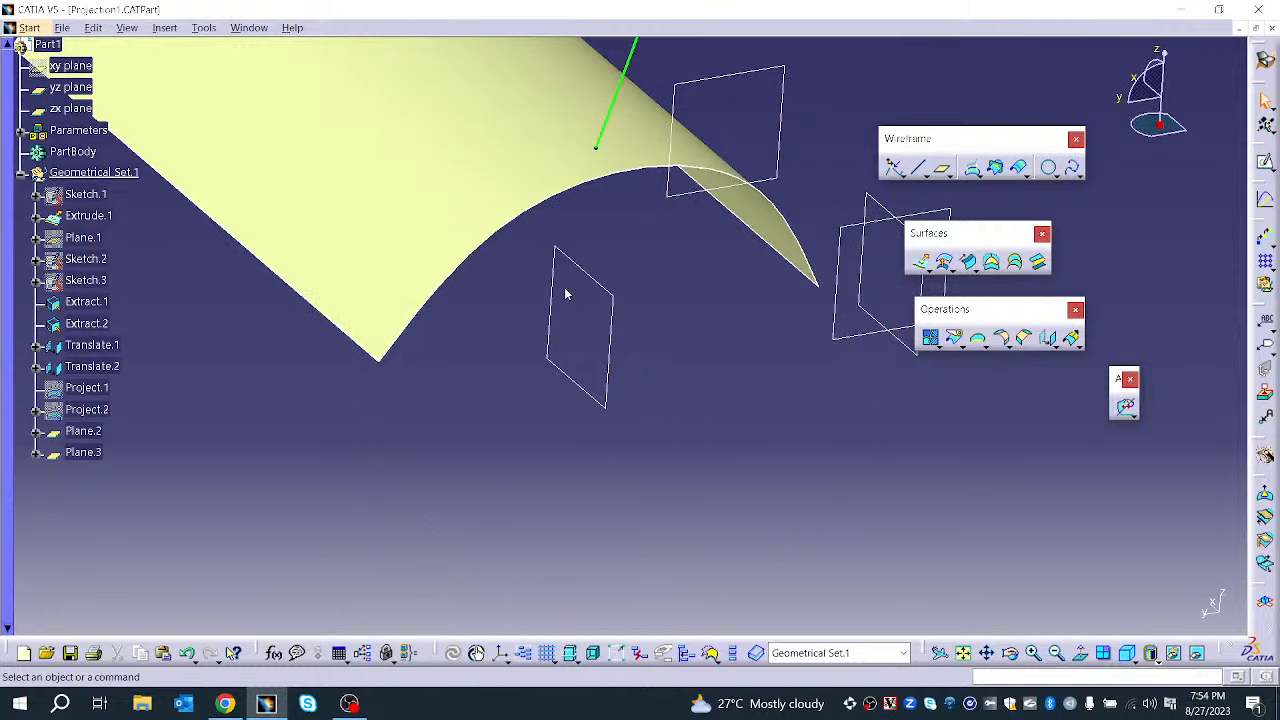
Create the intersection curve between the extruded surface and the offset plane Plane.2
{"action": "middle_click_drag", "start_coordinate": [455, 230], "coordinate": [551, 289]}
{"action": "left_click", "coordinate": [487, 267]}
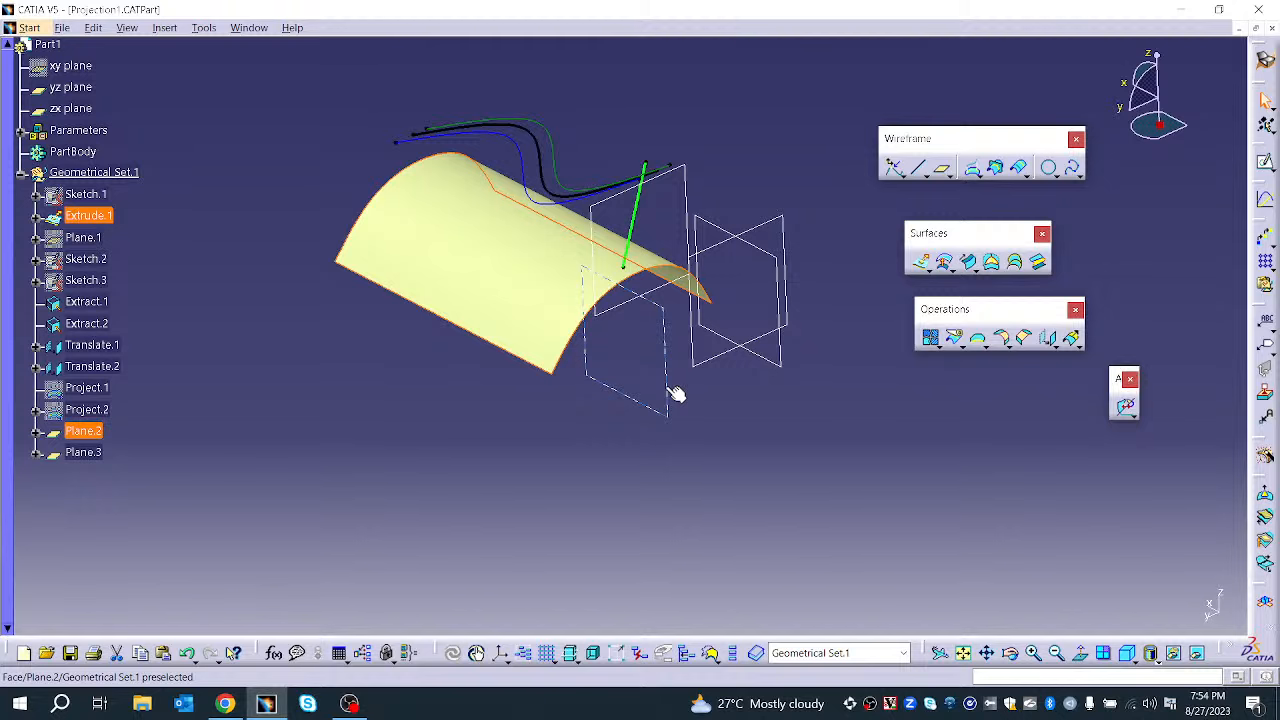
{"action": "left_click", "coordinate": [717, 426]}
{"action": "left_click", "coordinate": [995, 167]}
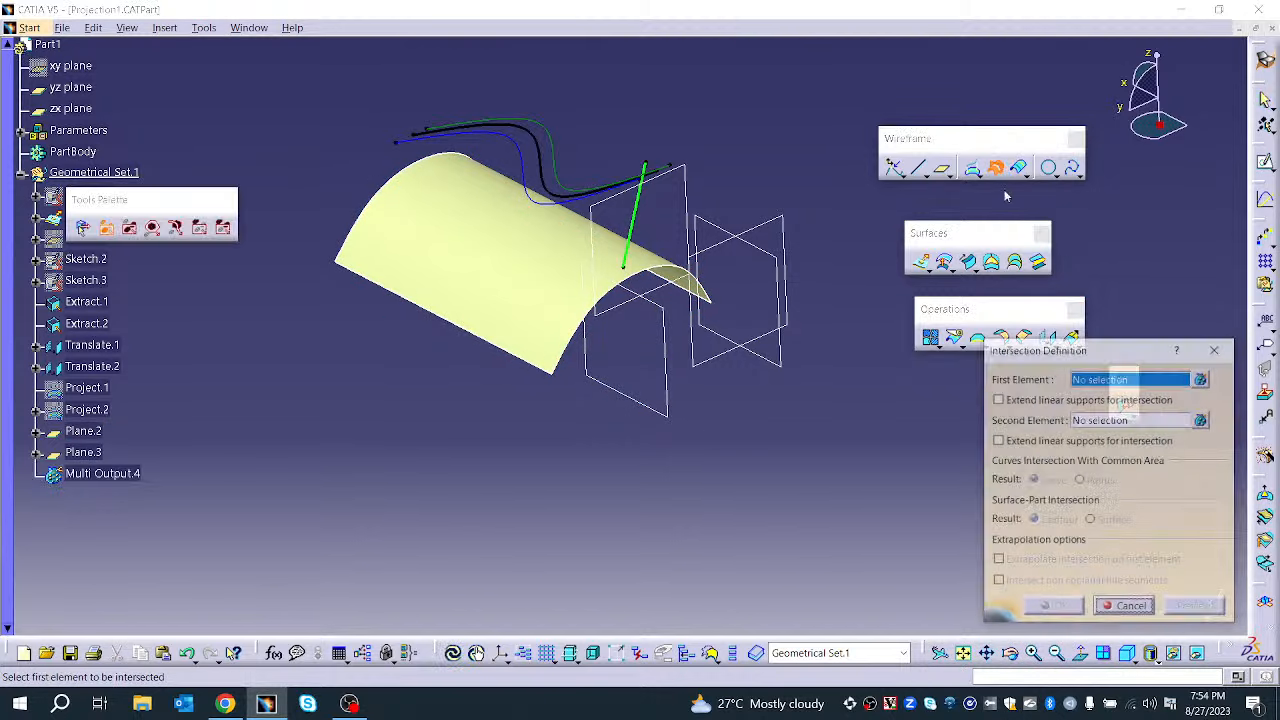
{"action": "middle_click_drag", "start_coordinate": [540, 426], "coordinate": [482, 231]}
{"action": "left_click", "coordinate": [471, 222]}
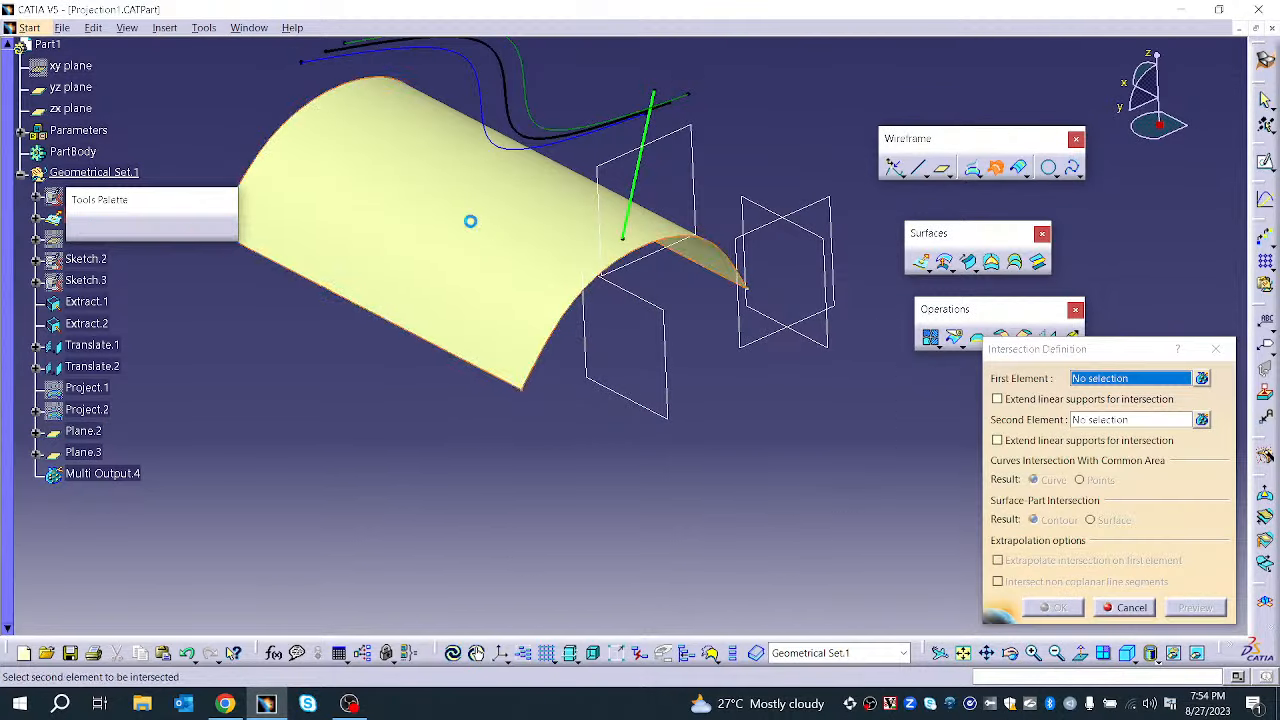
{"action": "middle_click_drag", "start_coordinate": [388, 302], "coordinate": [387, 303]}
{"action": "middle_click_drag", "start_coordinate": [407, 362], "coordinate": [434, 331]}
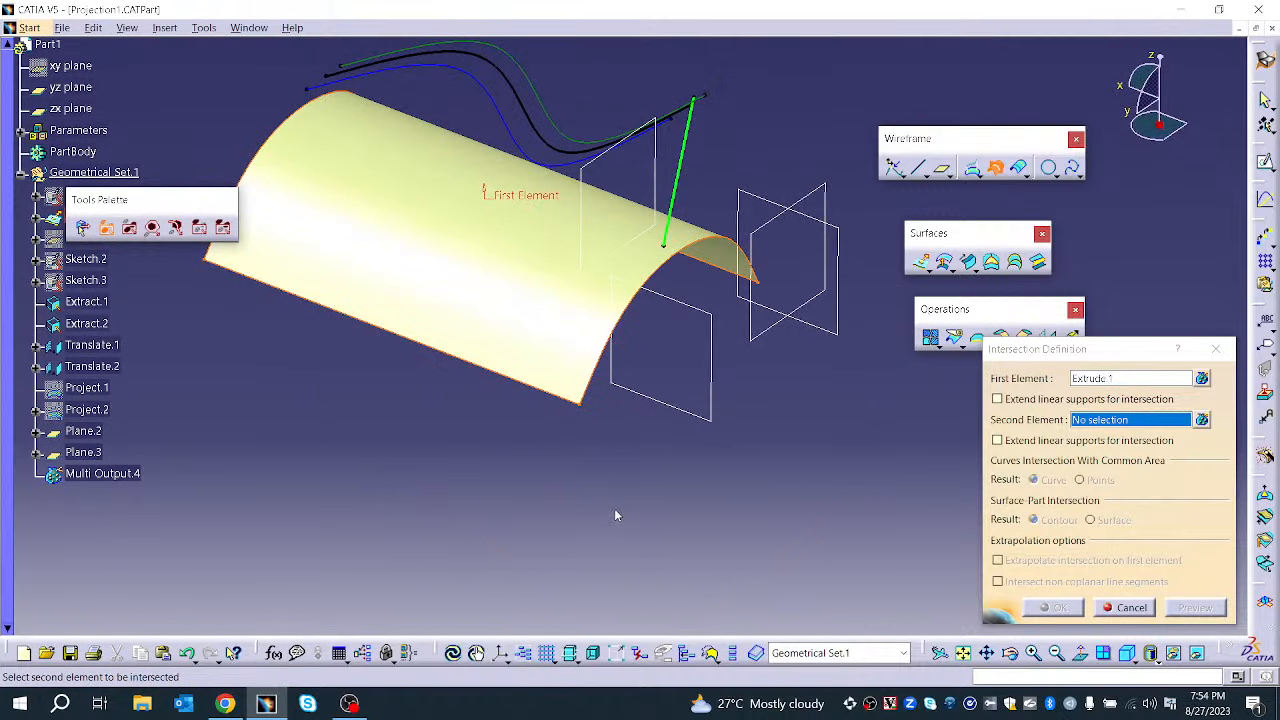
{"action": "left_click", "coordinate": [714, 396]}
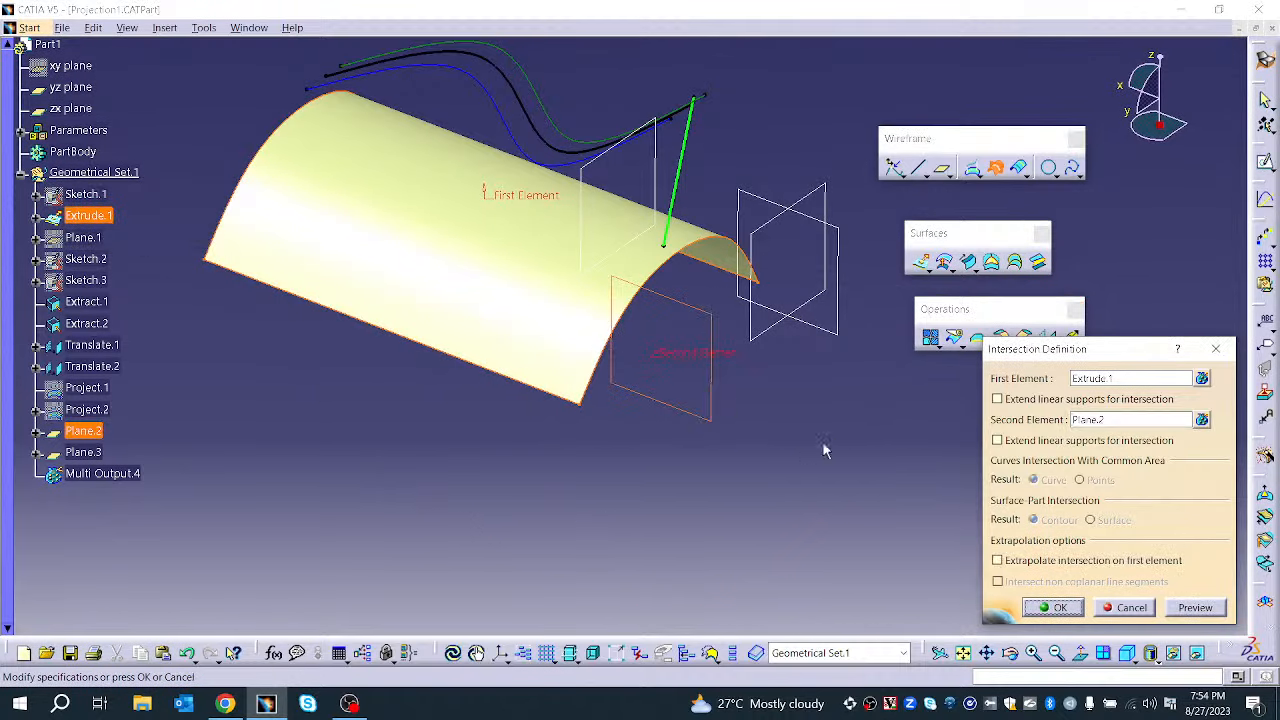
{"action": "left_click", "coordinate": [1192, 609]}
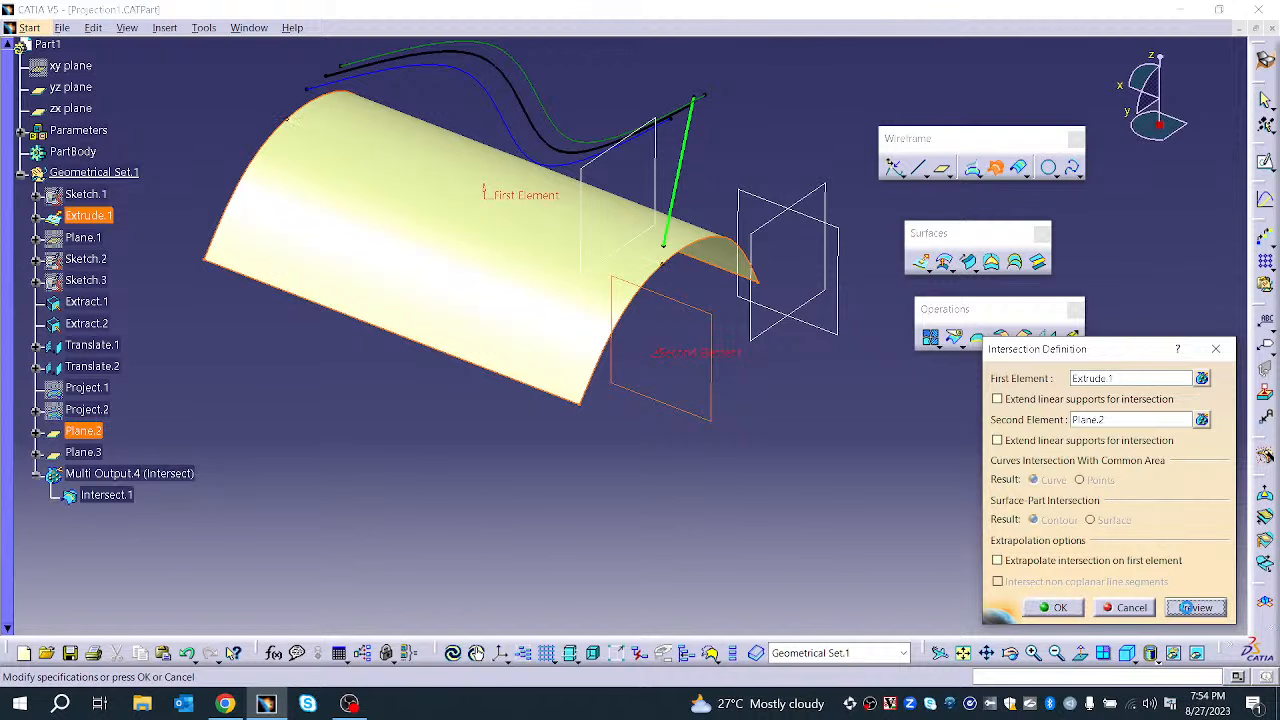
{"action": "left_click", "coordinate": [1049, 608]}
Create the intersection curve between the extruded surface and the offset plane Plane.3
{"action": "middle_click_drag", "start_coordinate": [809, 443], "coordinate": [868, 400]}
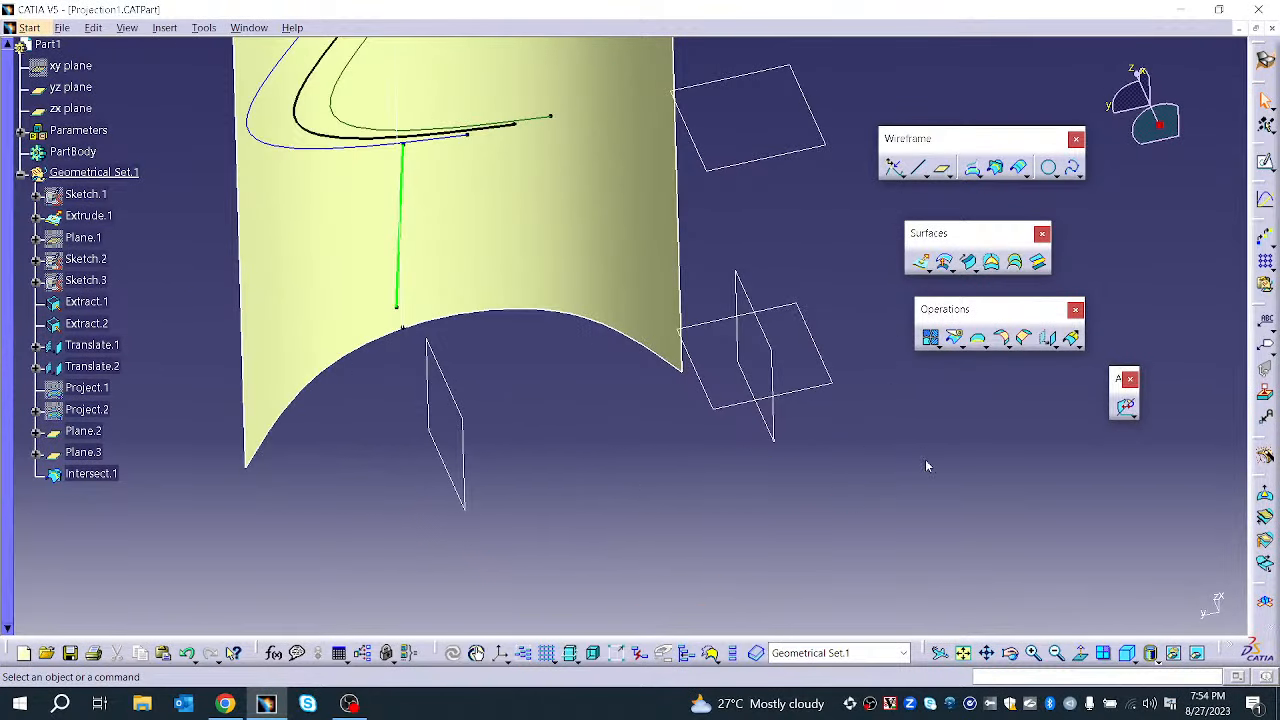
{"action": "left_click", "coordinate": [995, 167]}
{"action": "left_click", "coordinate": [645, 192]}
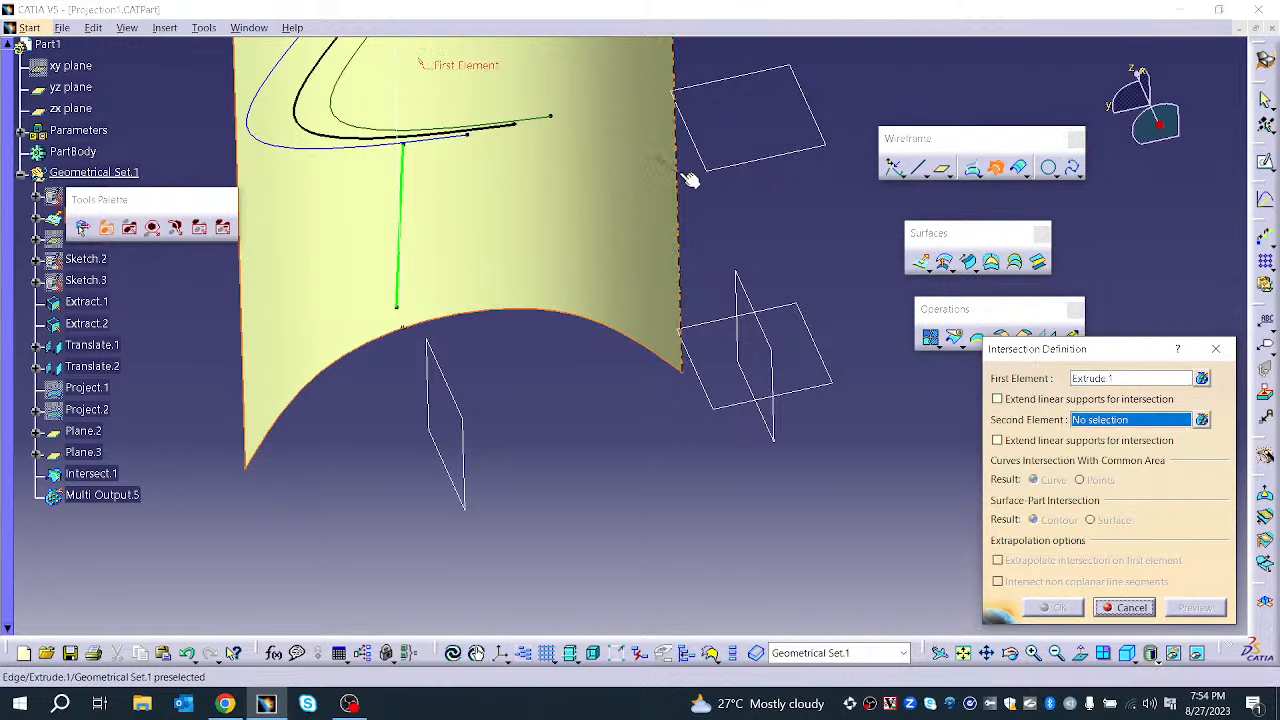
{"action": "left_click", "coordinate": [728, 169]}
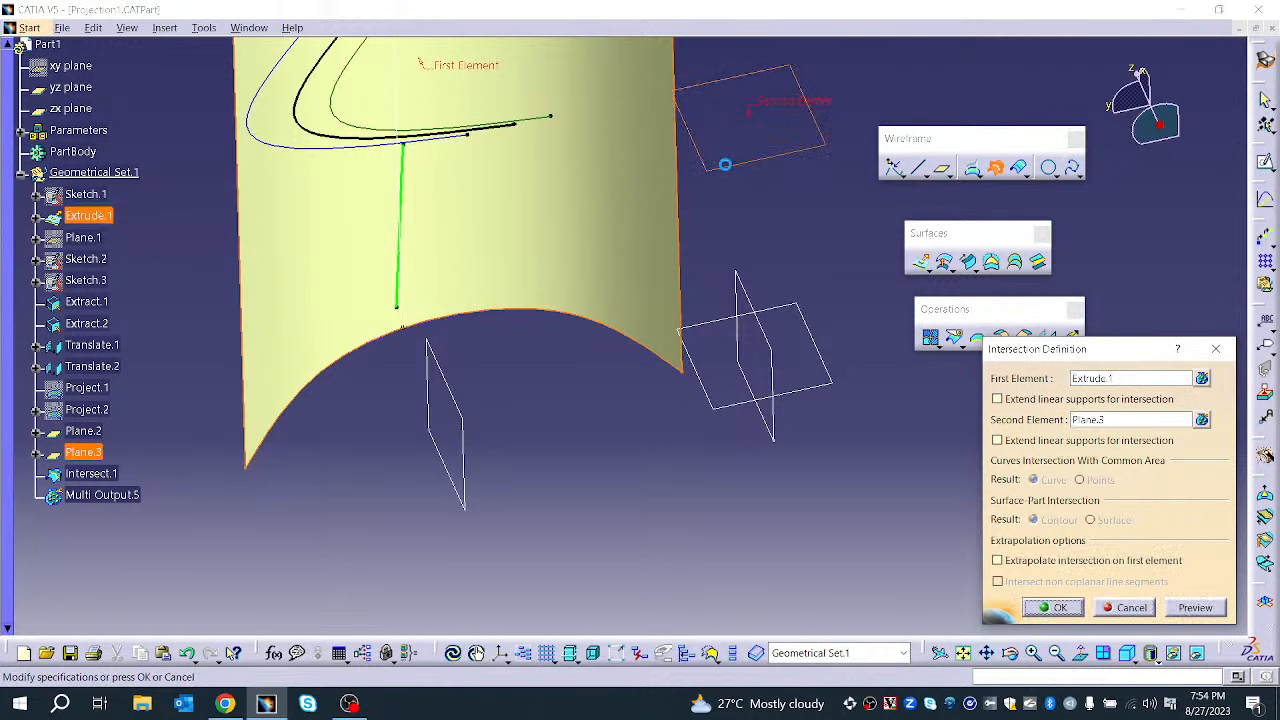
{"action": "left_click", "coordinate": [1190, 607]}
{"action": "left_click", "coordinate": [1044, 608]}
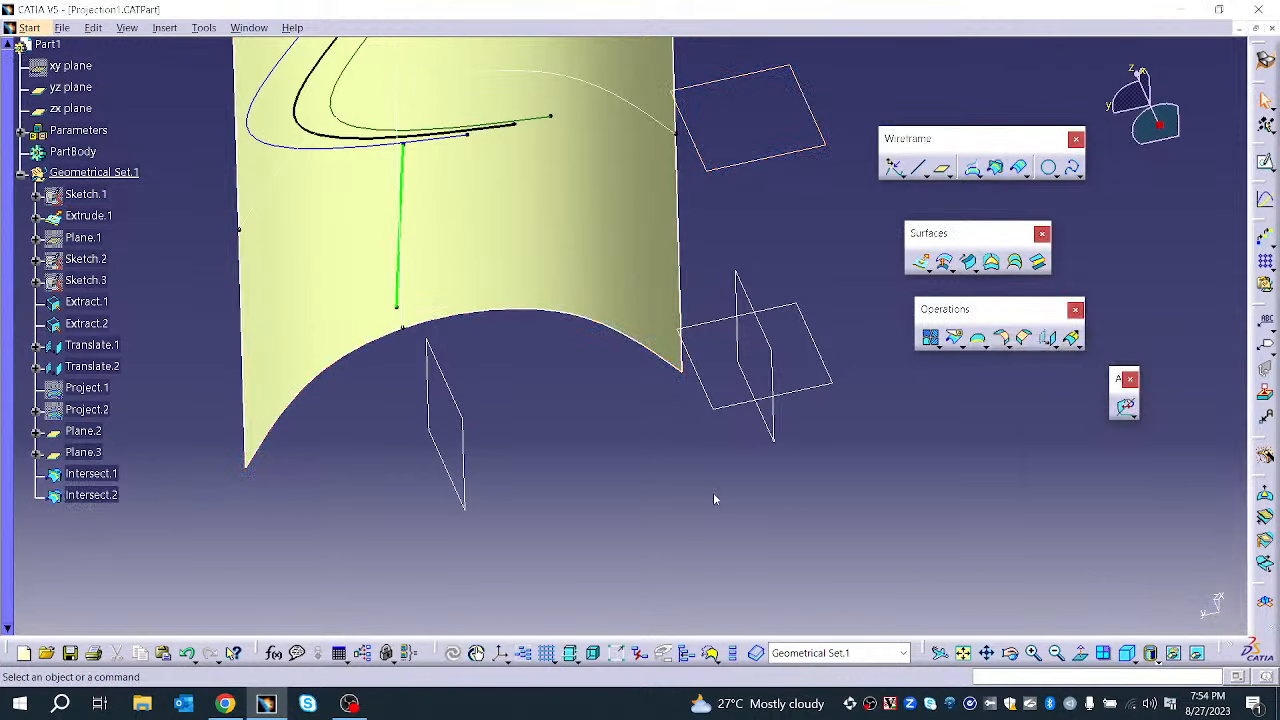
Examine the two intersection curves on the surface and how the Translate.2 curve lies relative to Plane.3
{"action": "middle_click_drag", "start_coordinate": [714, 500], "coordinate": [731, 343]}
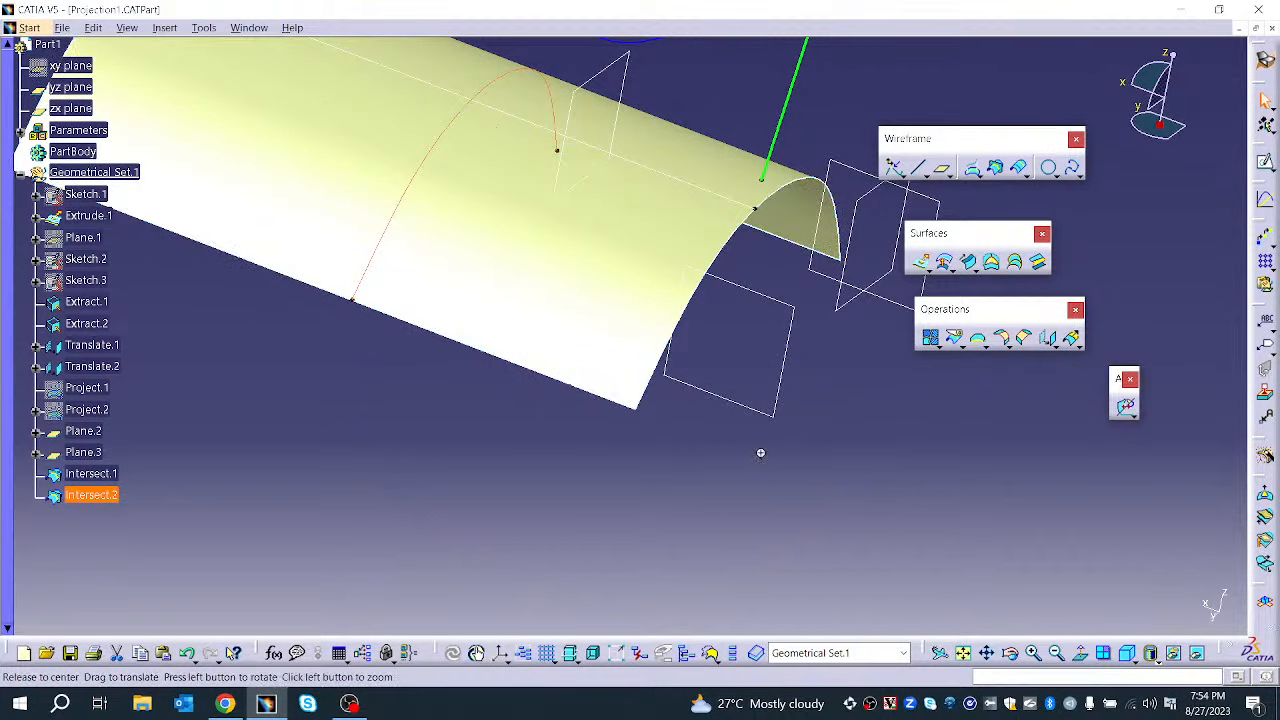
{"action": "middle_click_drag", "start_coordinate": [760, 451], "coordinate": [594, 523]}
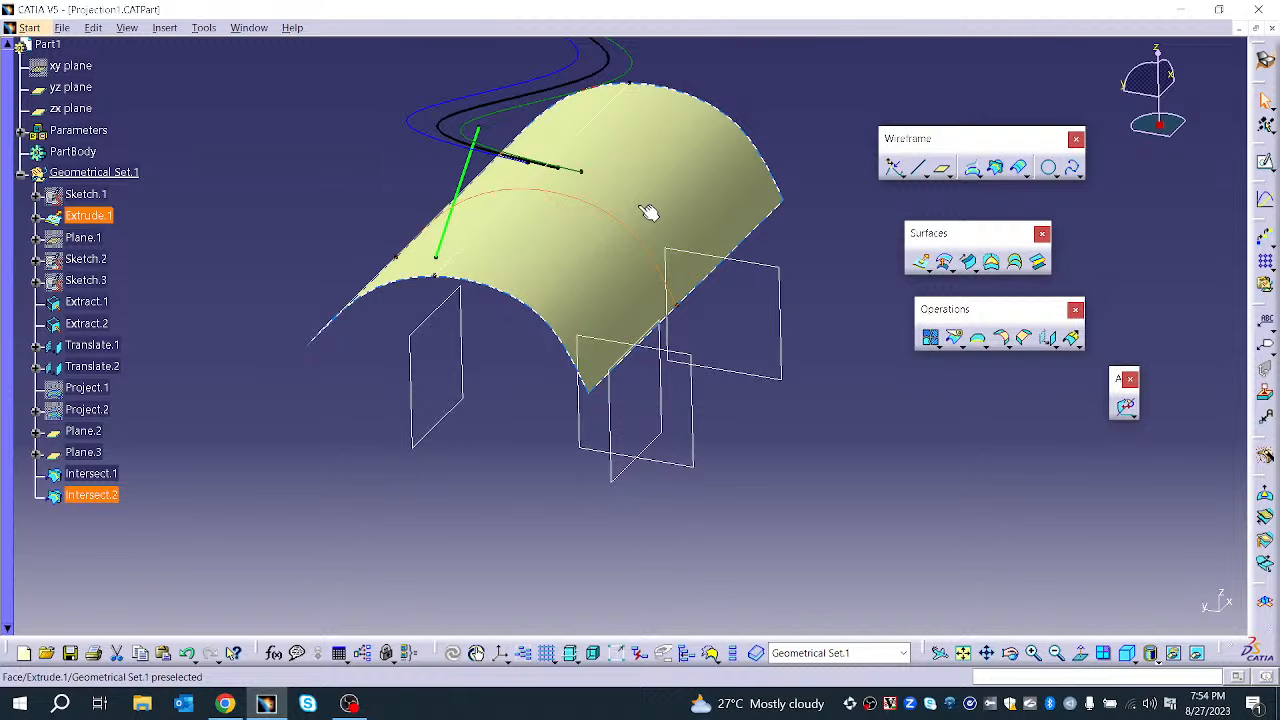
{"action": "middle_click_drag", "start_coordinate": [648, 212], "coordinate": [580, 249]}
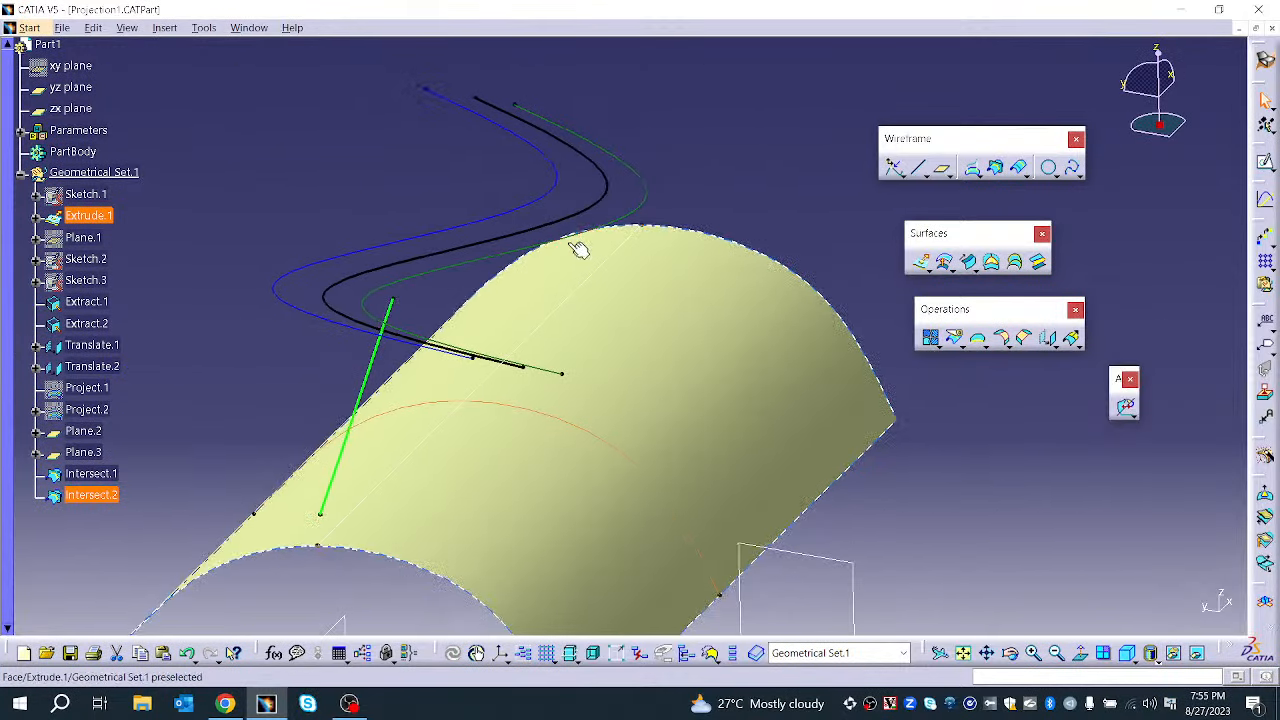
{"action": "left_click", "coordinate": [640, 220]}
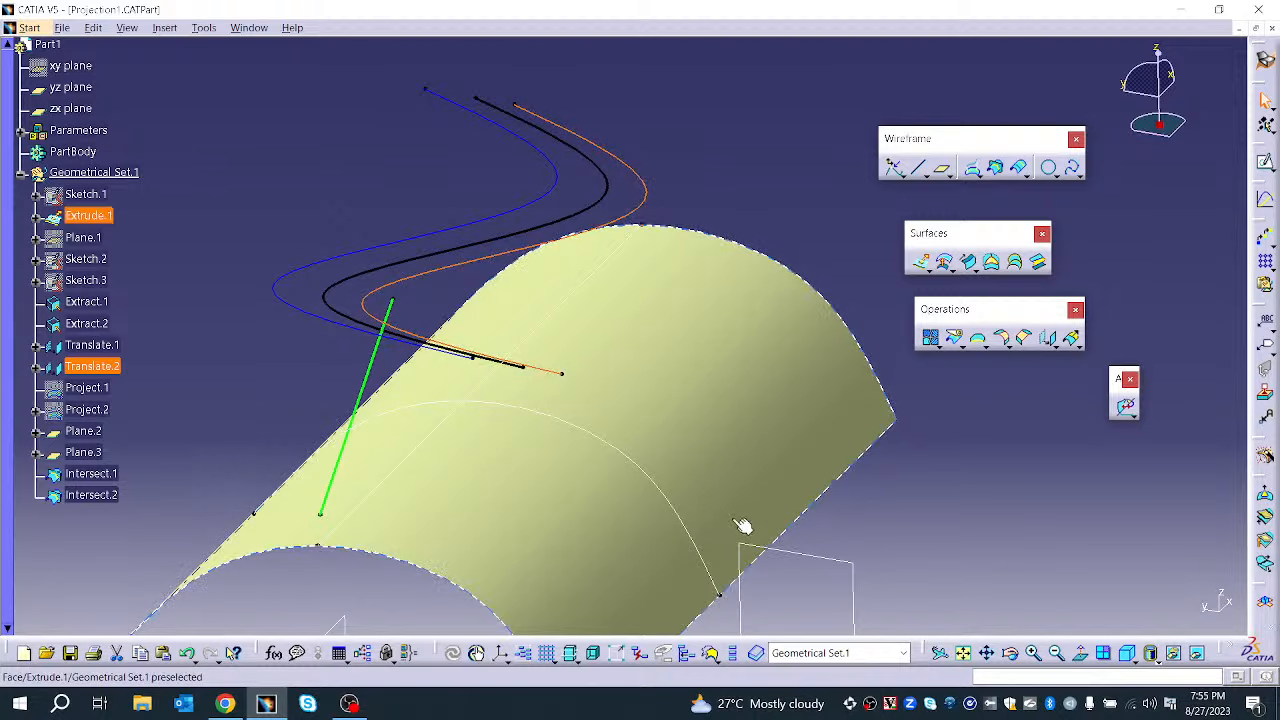
{"action": "left_click", "coordinate": [800, 552]}
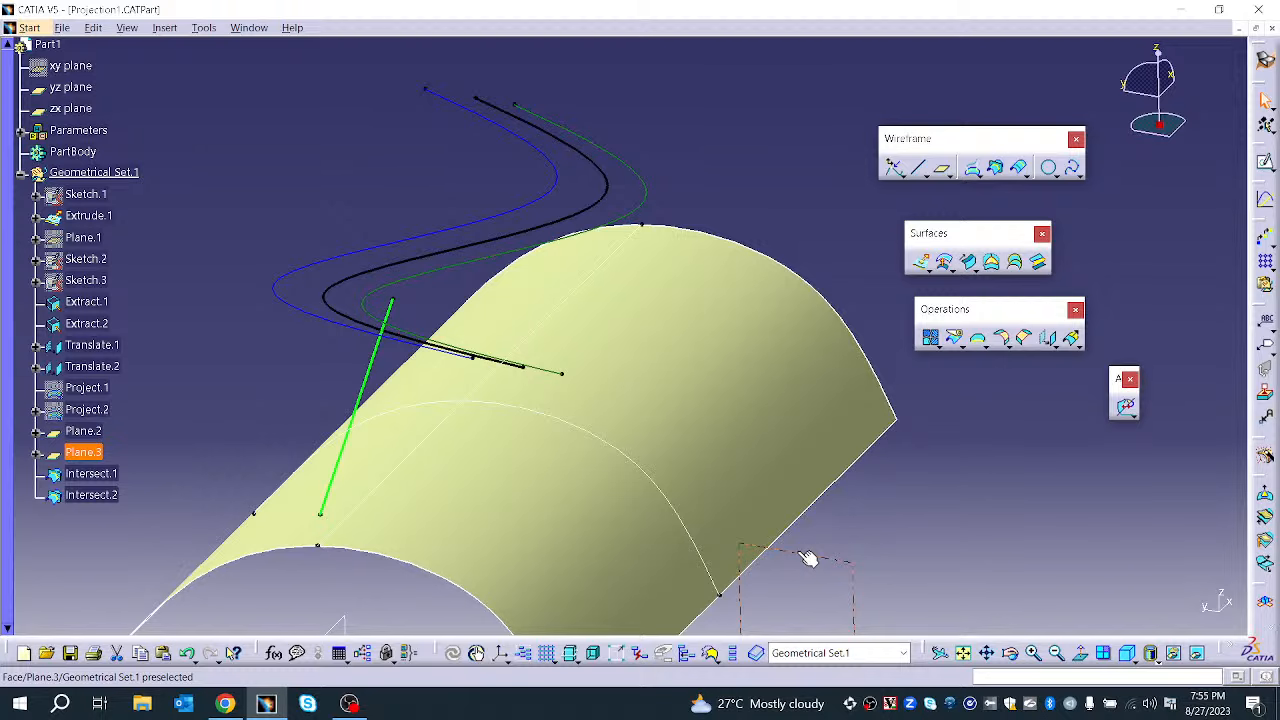
{"action": "middle_click_drag", "start_coordinate": [569, 549], "coordinate": [608, 409]}
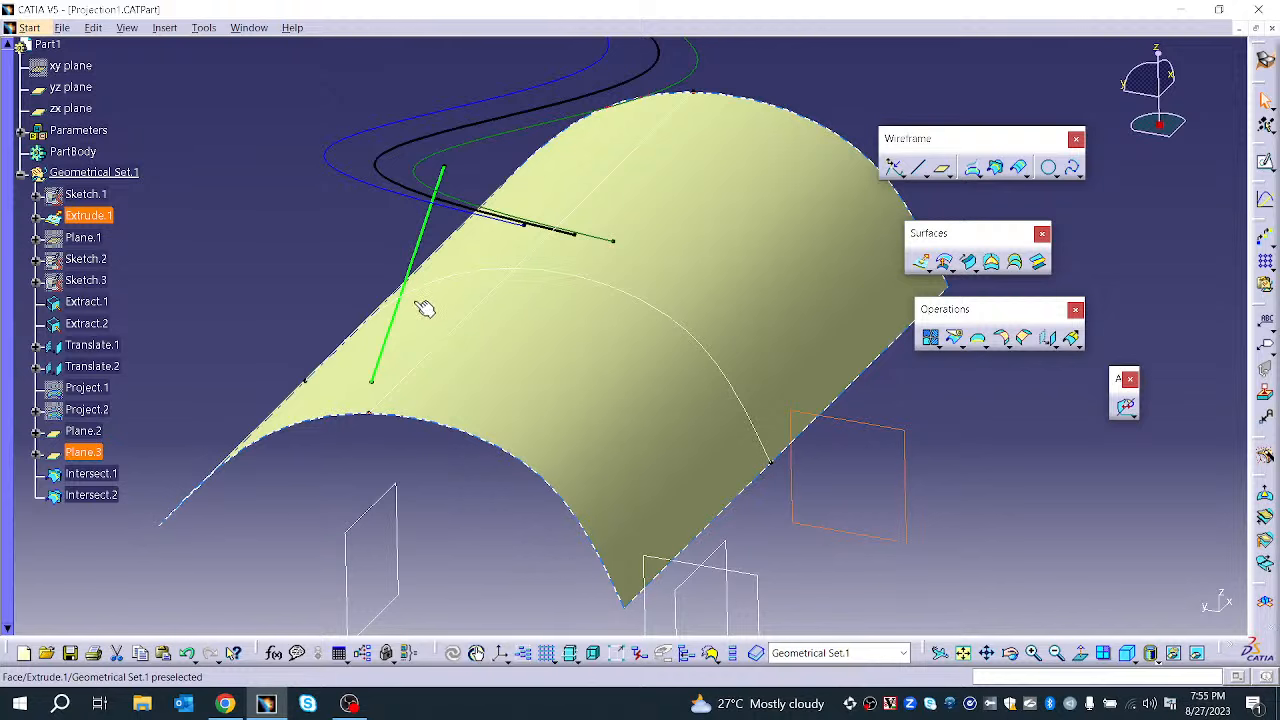
{"action": "middle_click_drag", "start_coordinate": [596, 420], "coordinate": [525, 477]}
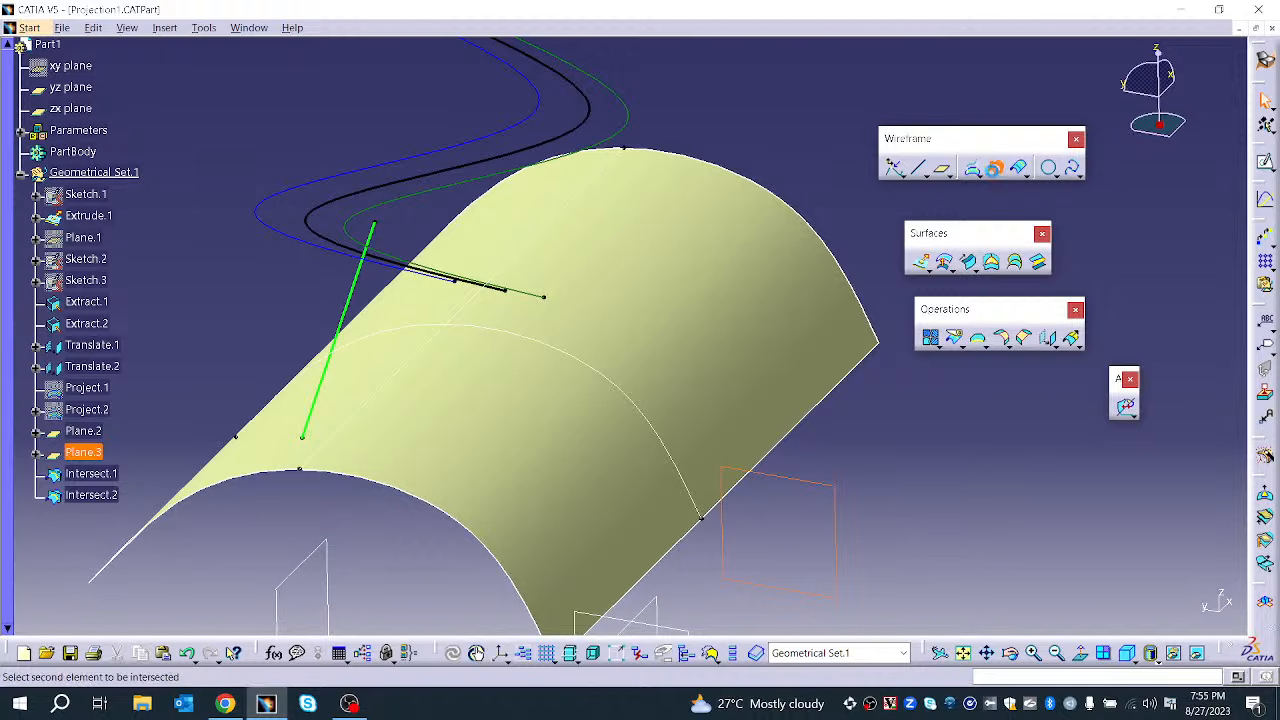
{"action": "left_click", "coordinate": [995, 168]}
{"action": "left_click", "coordinate": [578, 160]}
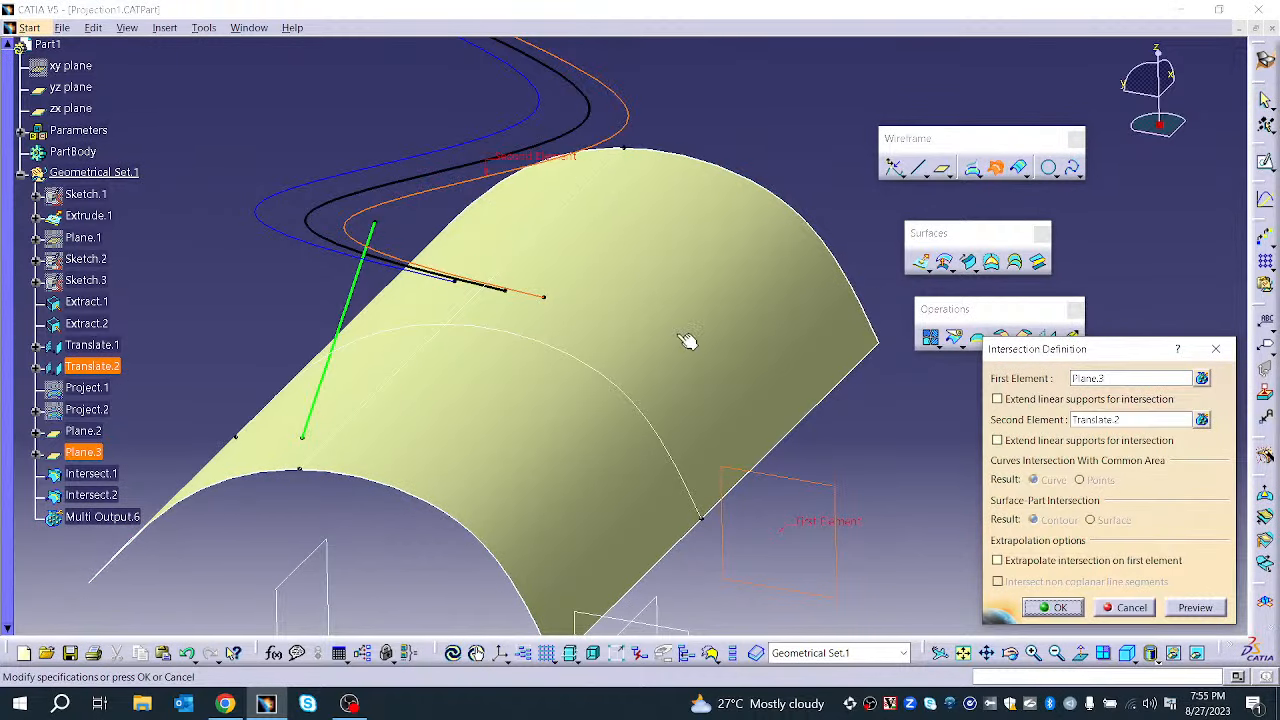
{"action": "left_click", "coordinate": [1132, 607]}
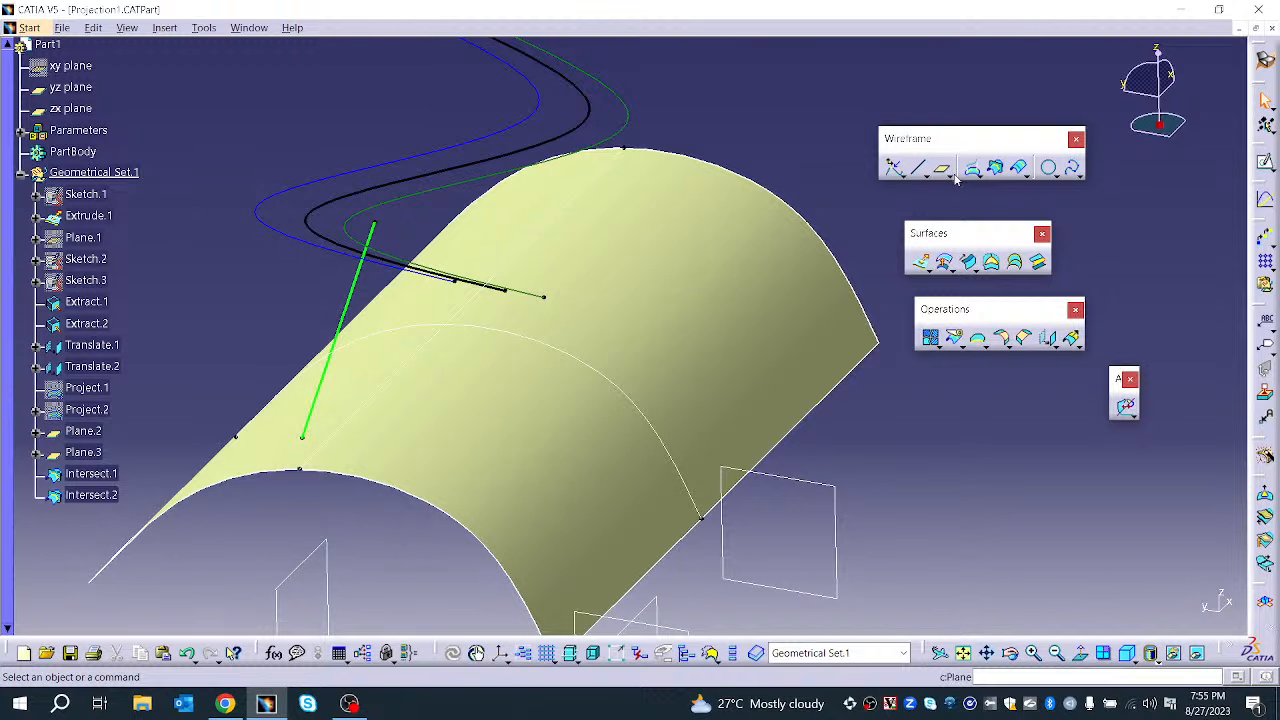
Project the Translate.2 curve onto Plane.3 along the X component direction, with the nearest solution option kept on
{"action": "left_click", "coordinate": [968, 170]}
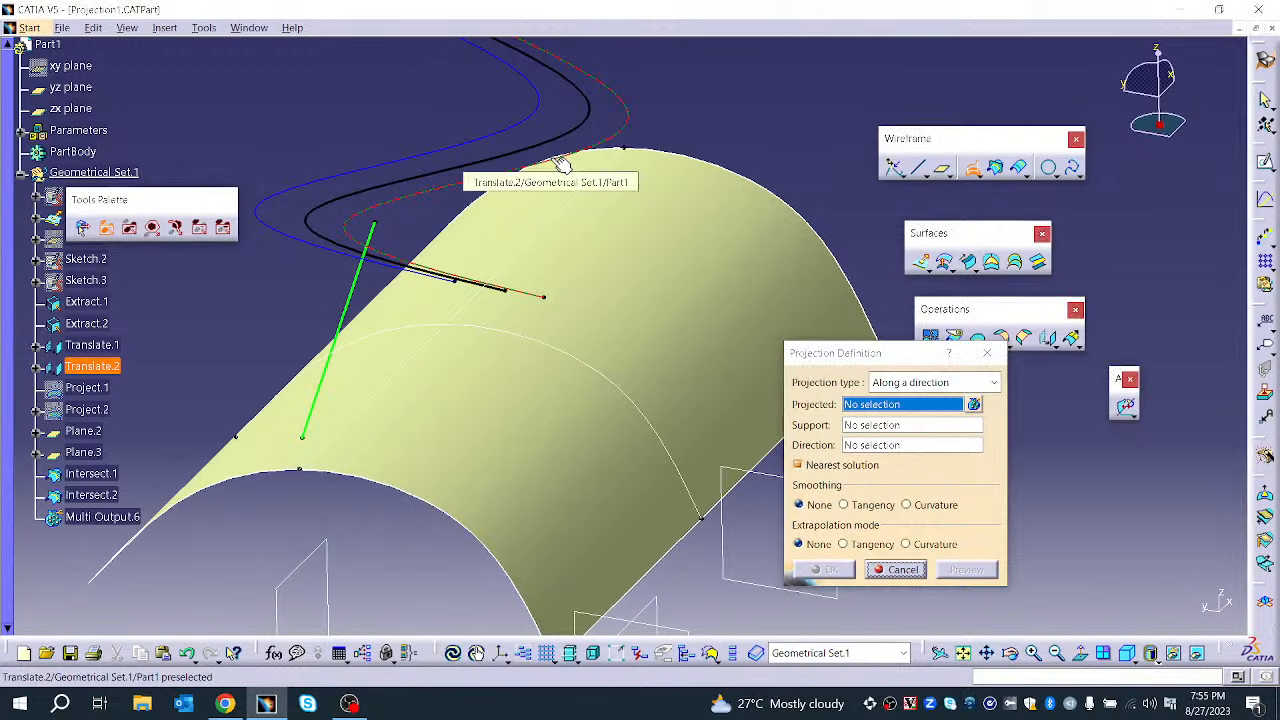
{"action": "left_click", "coordinate": [563, 163]}
{"action": "left_click", "coordinate": [742, 483]}
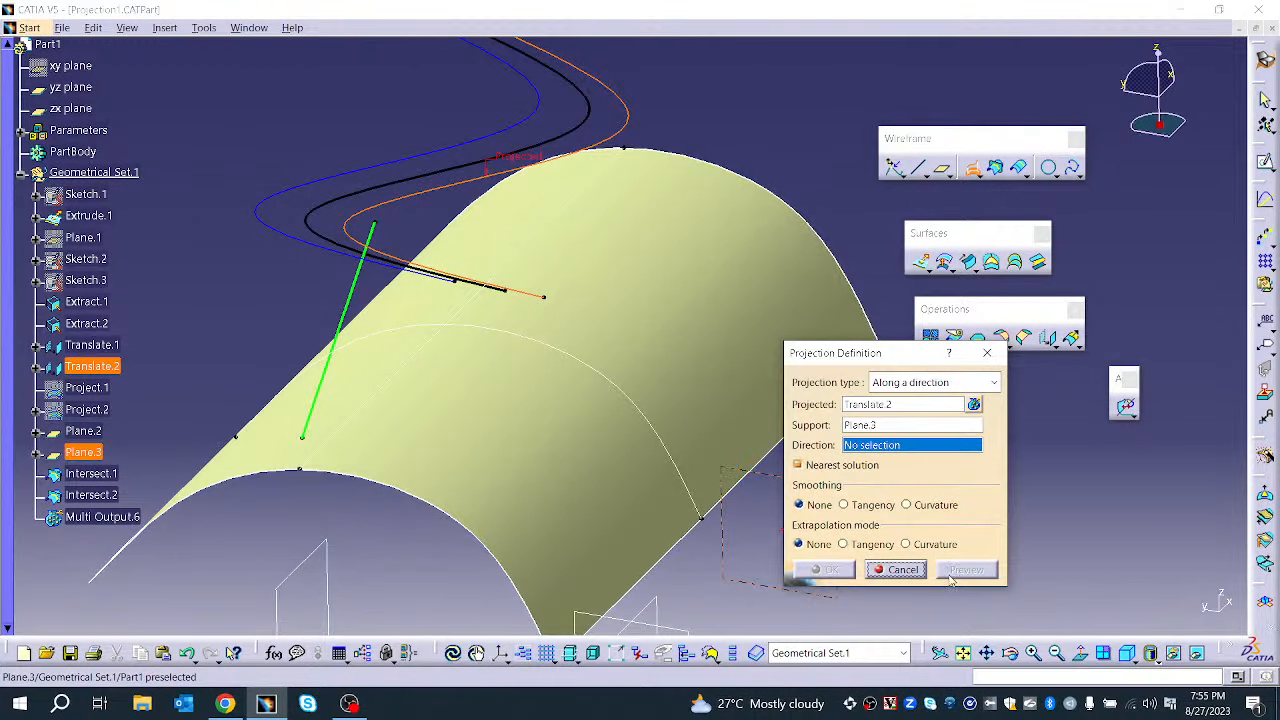
{"action": "right_click", "coordinate": [885, 452]}
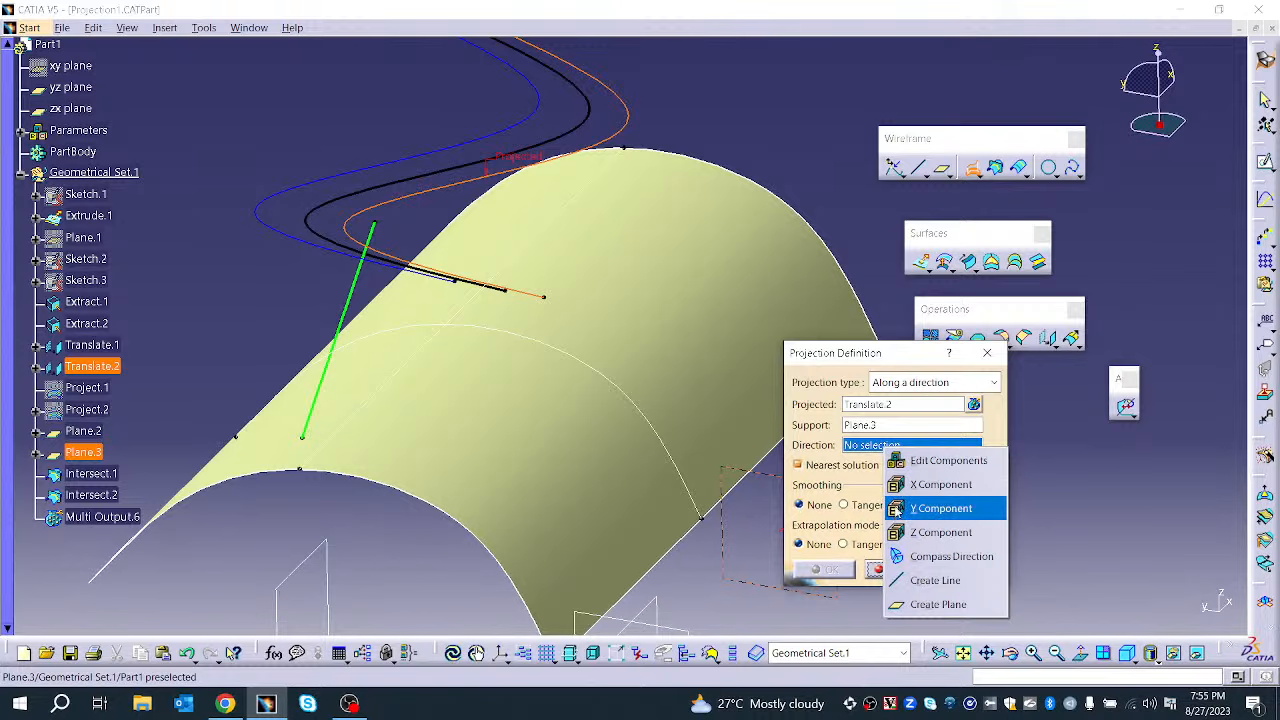
{"action": "left_click", "coordinate": [925, 486]}
{"action": "left_click", "coordinate": [948, 570]}
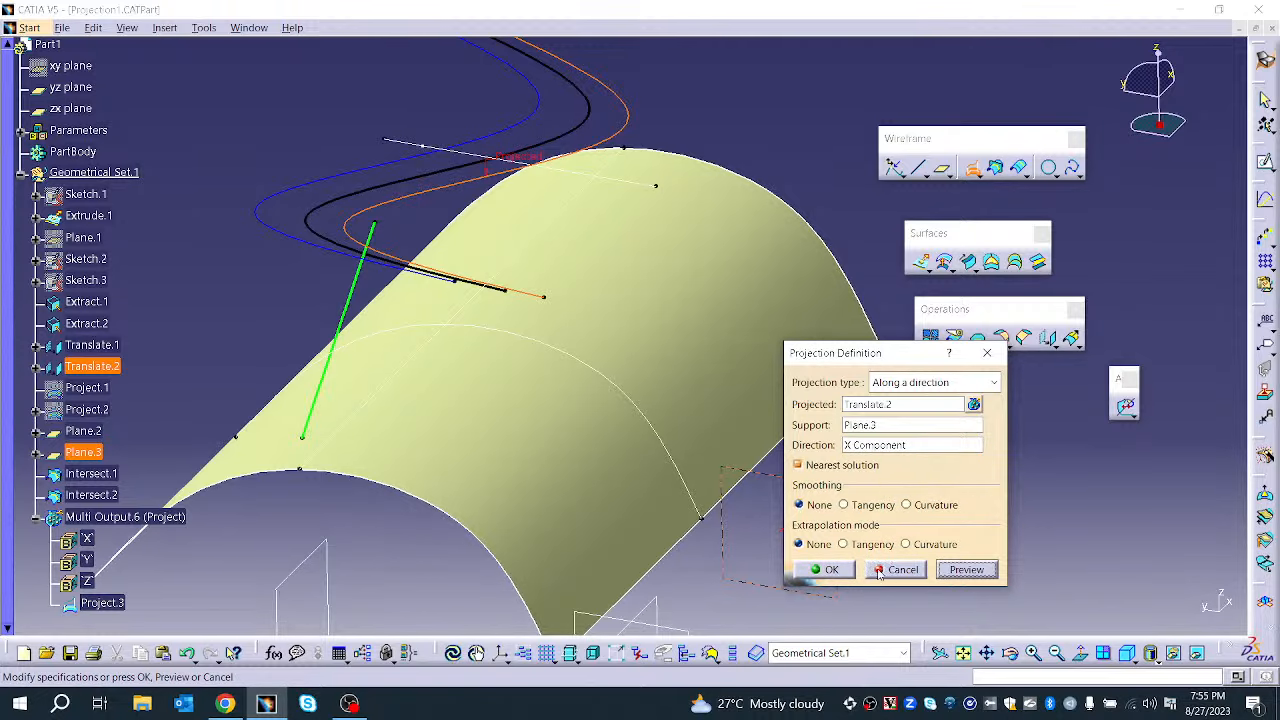
{"action": "scroll", "coordinate": [655, 381], "scroll_direction": "up", "scroll_amount": 1}
{"action": "middle_click_drag", "start_coordinate": [655, 381], "coordinate": [546, 632]}
{"action": "middle_click_drag", "start_coordinate": [589, 389], "coordinate": [556, 382]}
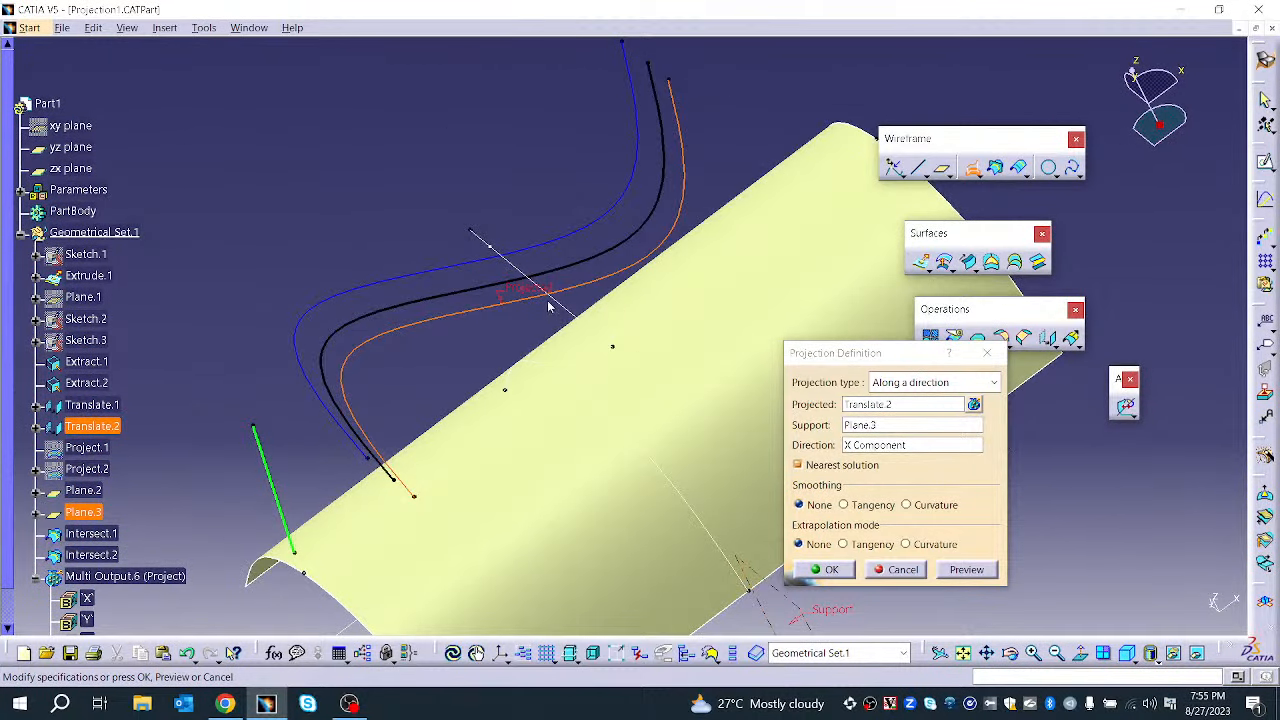
{"action": "left_click", "coordinate": [838, 573]}
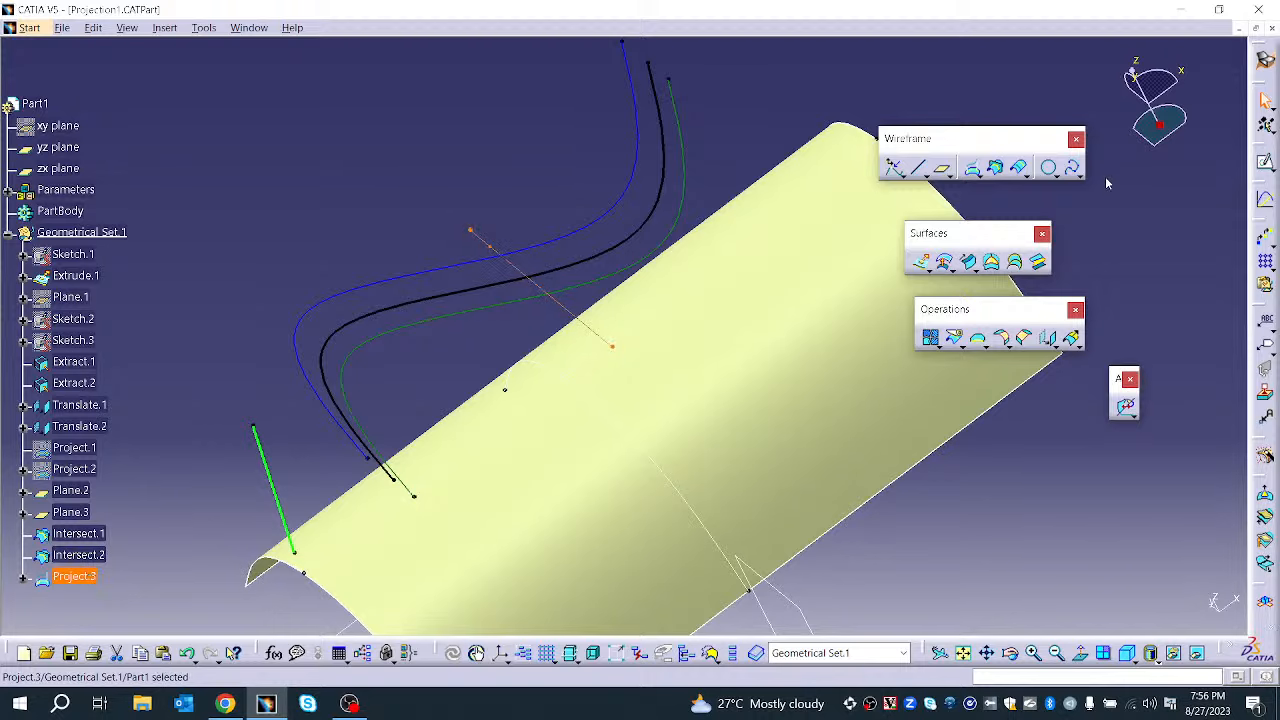
{"action": "right_click", "coordinate": [567, 306]}
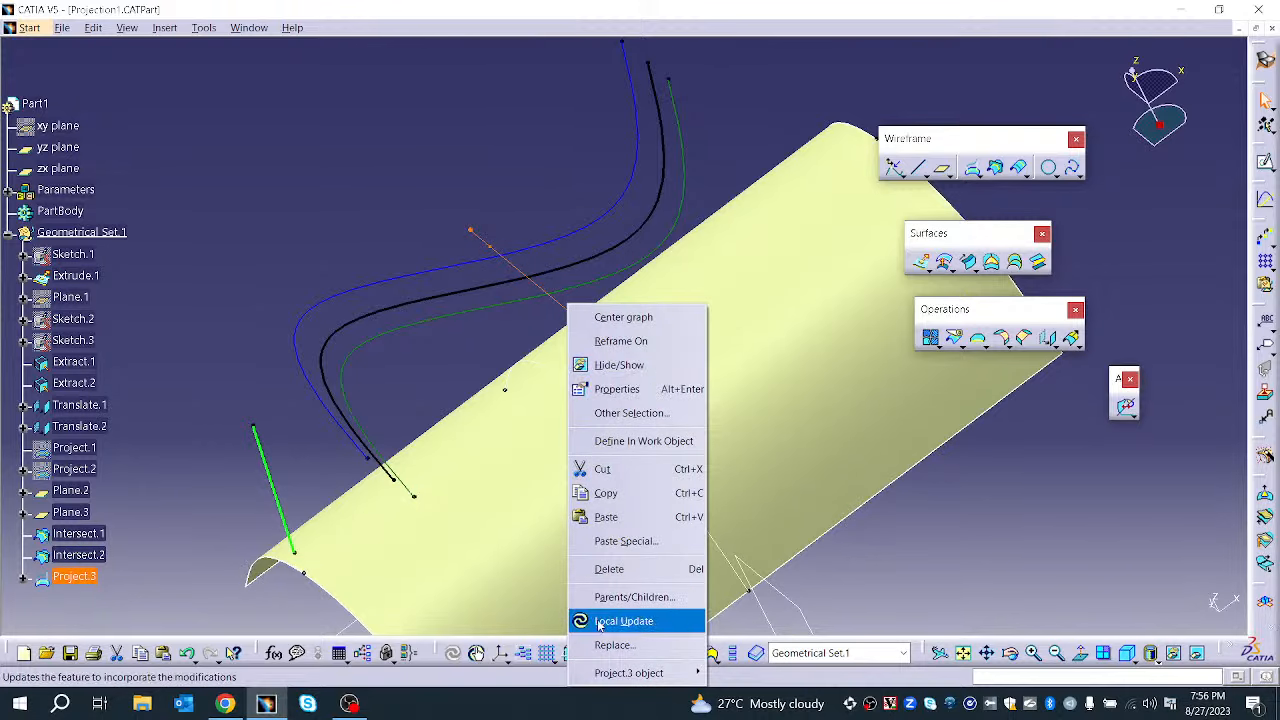
{"action": "left_click", "coordinate": [610, 569]}
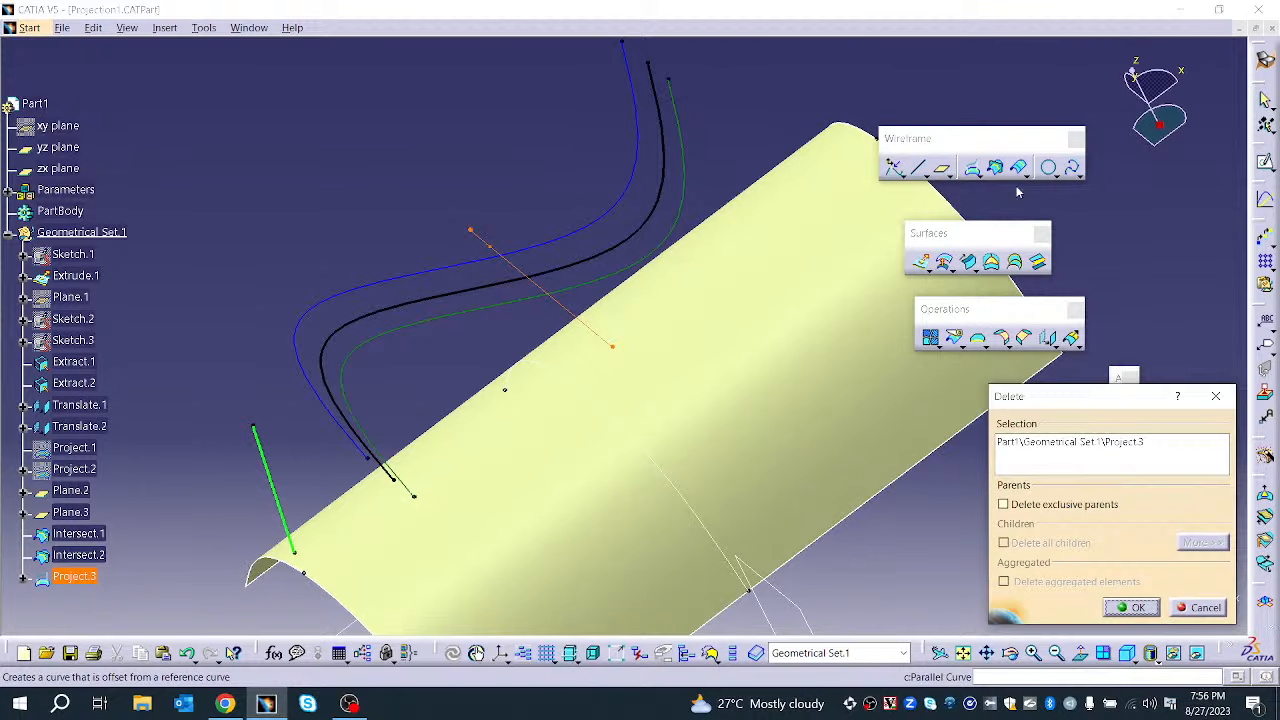
{"action": "left_click", "coordinate": [1216, 396]}
{"action": "left_click", "coordinate": [995, 168]}
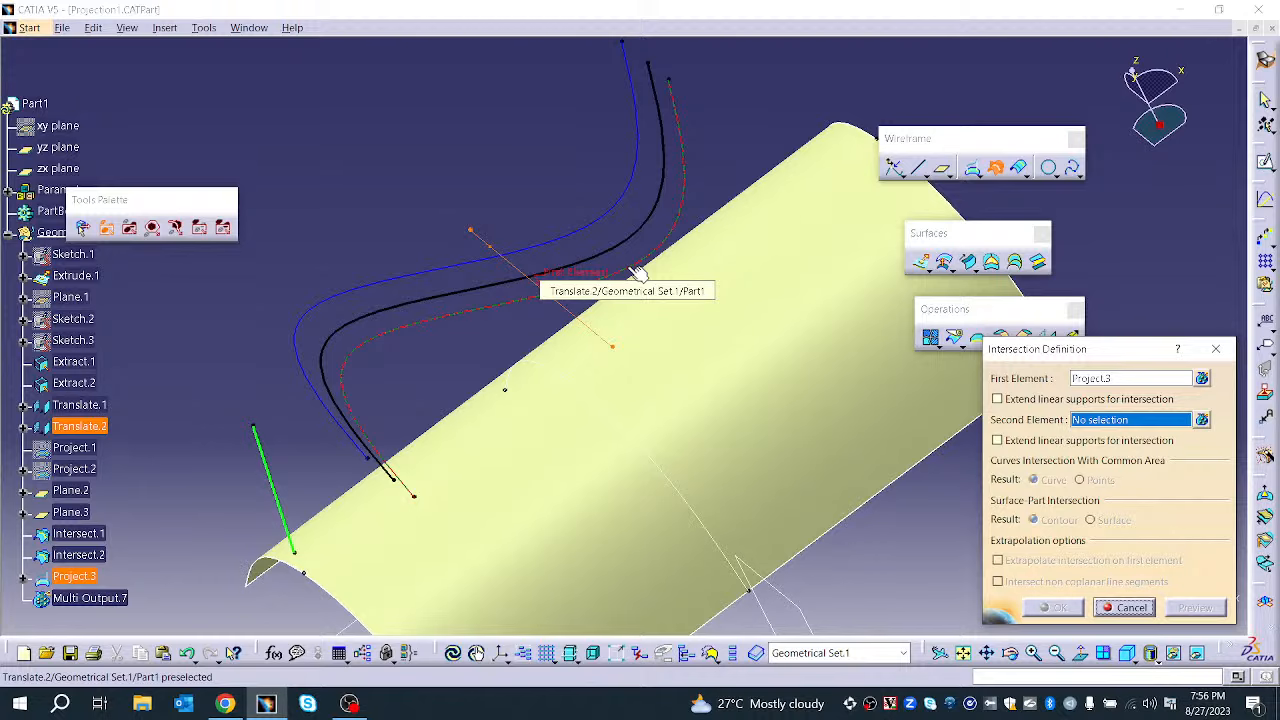
{"action": "left_click", "coordinate": [635, 272]}
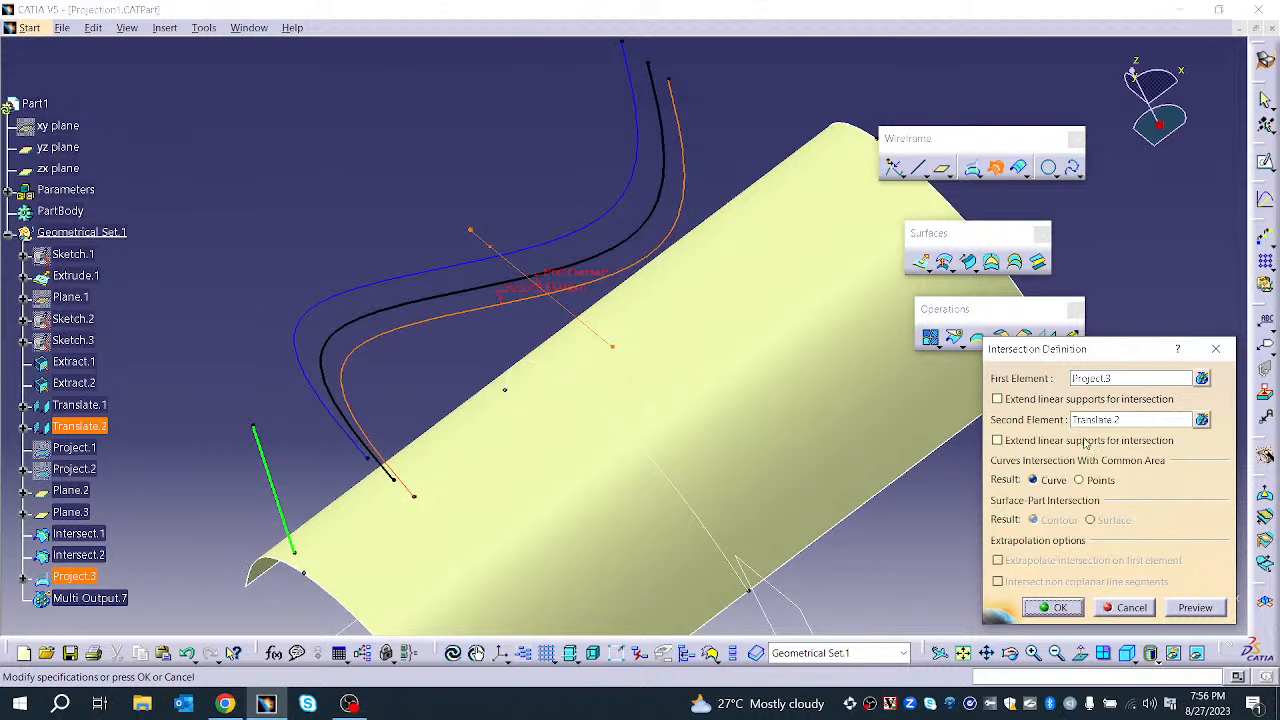
{"action": "middle_click_drag", "start_coordinate": [830, 515], "coordinate": [795, 383]}
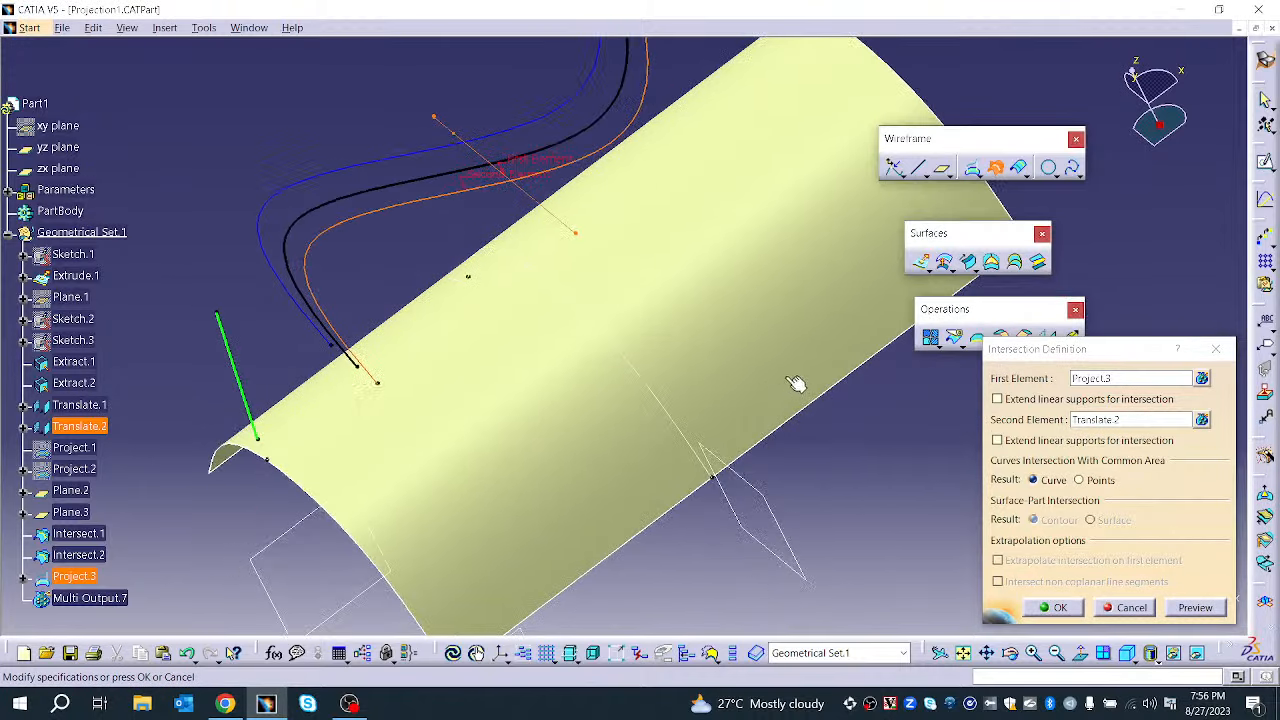
{"action": "left_click", "coordinate": [1133, 608]}
Delete the projected line Project.3 from the geometrical set
{"action": "right_click", "coordinate": [557, 214]}
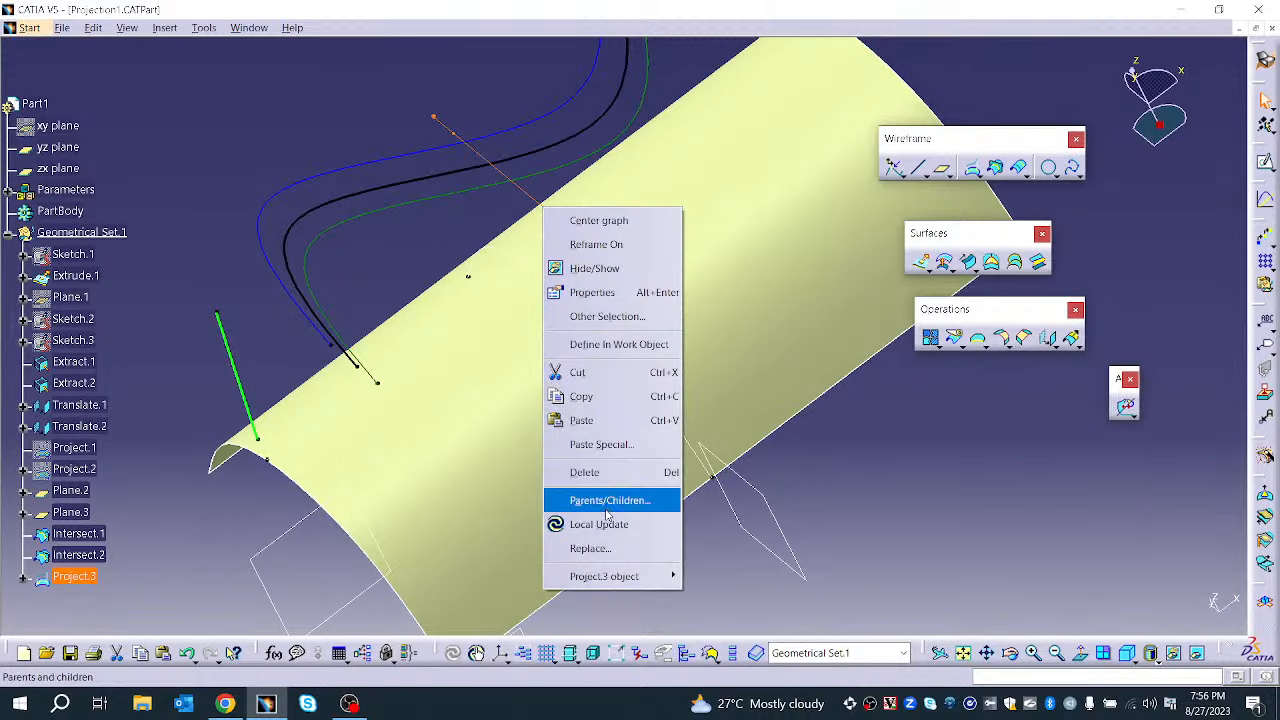
{"action": "left_click", "coordinate": [588, 472]}
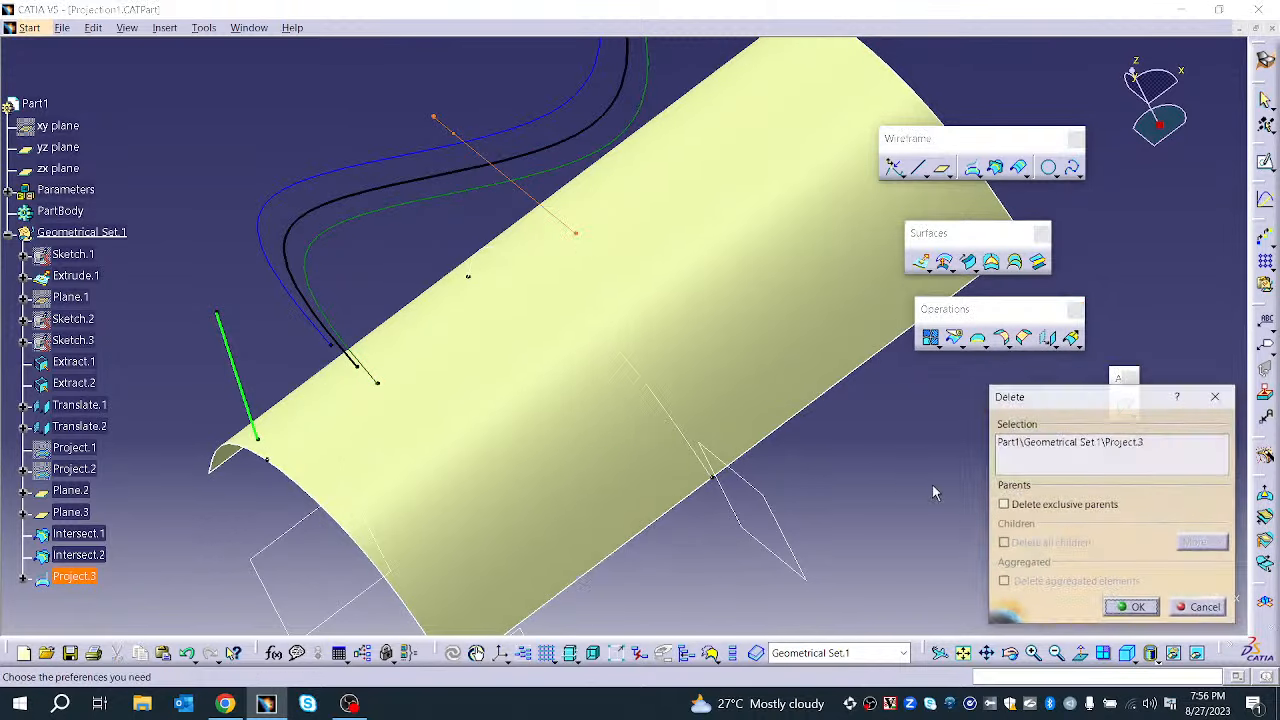
{"action": "left_click", "coordinate": [1129, 610]}
Create the intersection of the Translate.2 curve with Plane.3 and select the resulting point on the curve
{"action": "left_click", "coordinate": [994, 170]}
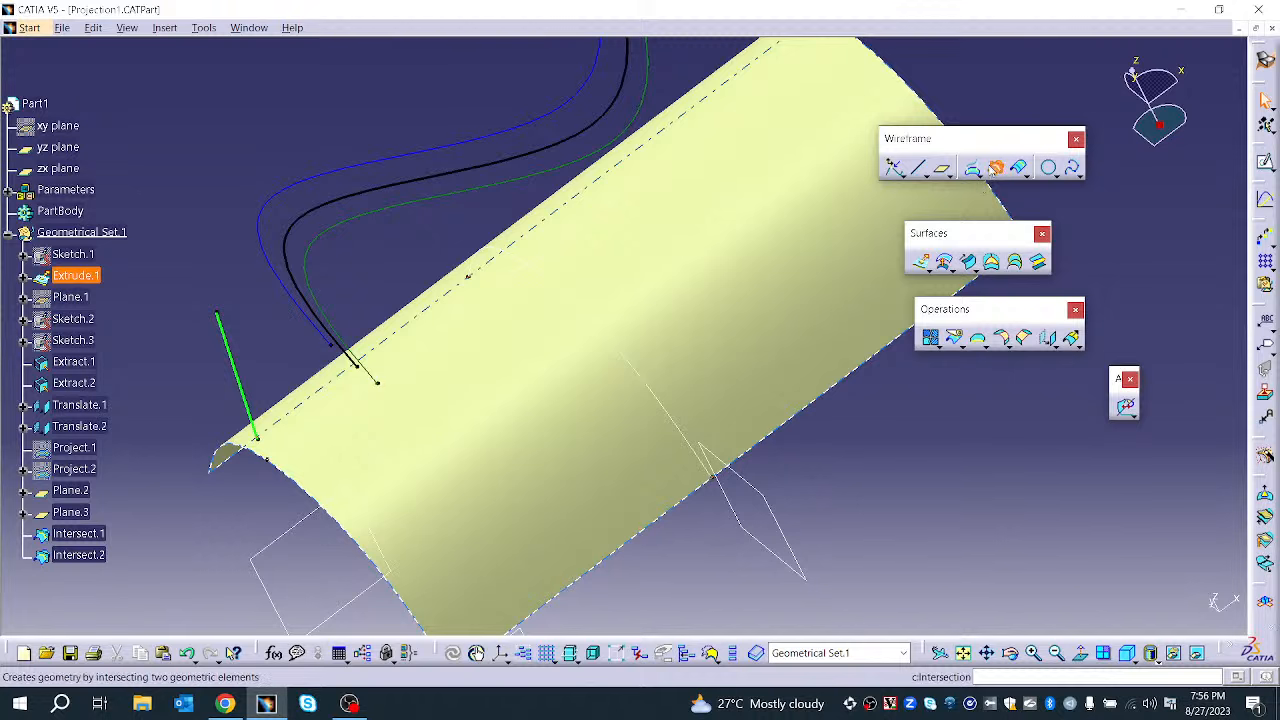
{"action": "left_click", "coordinate": [500, 195]}
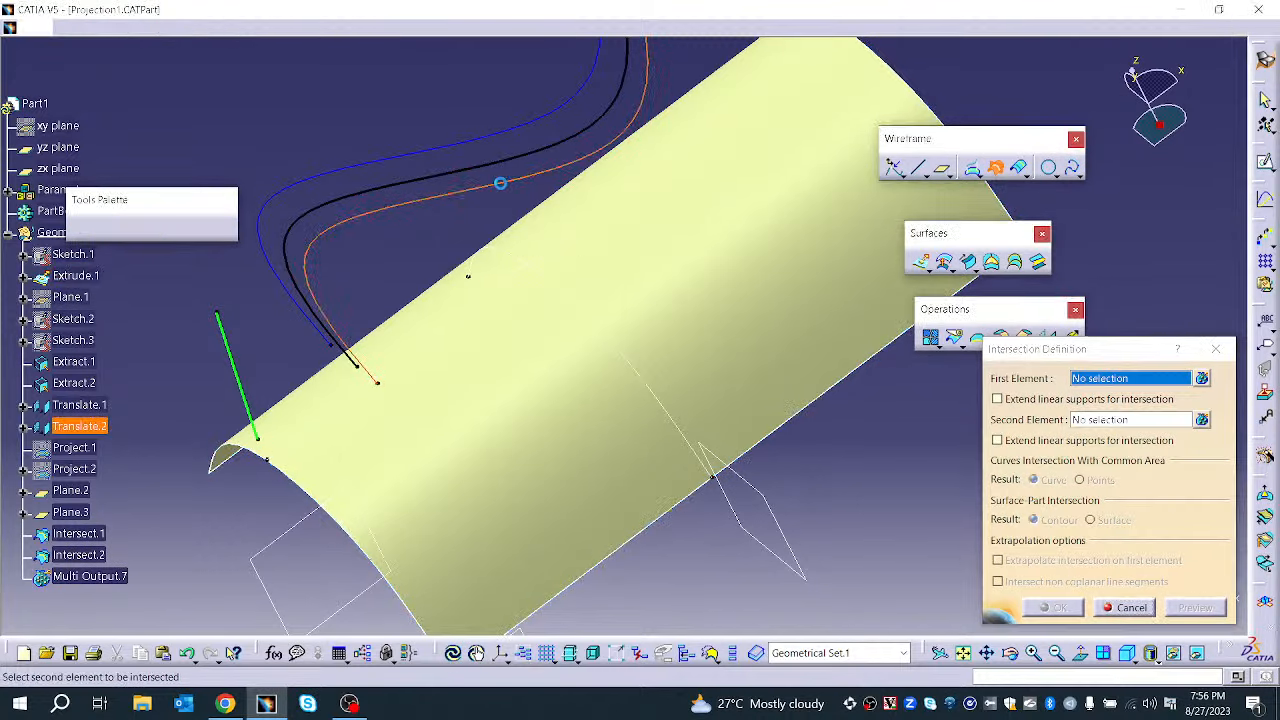
{"action": "left_click", "coordinate": [770, 497]}
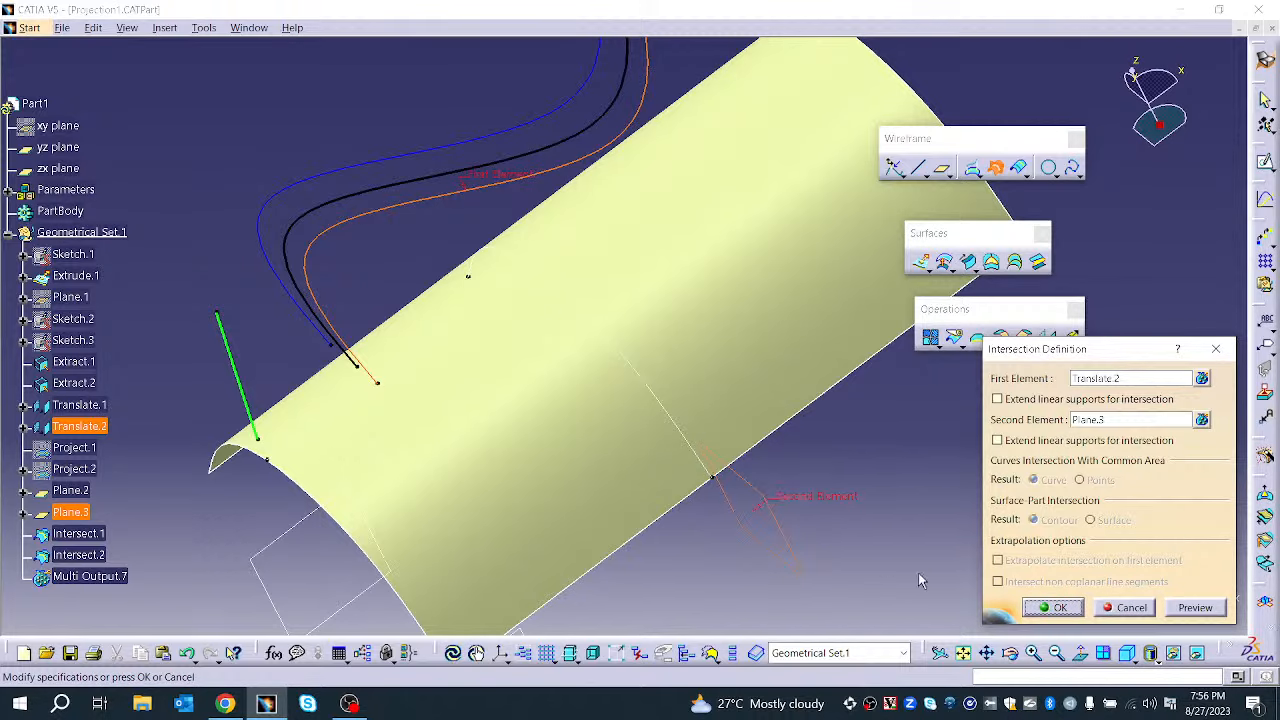
{"action": "left_click", "coordinate": [1184, 609]}
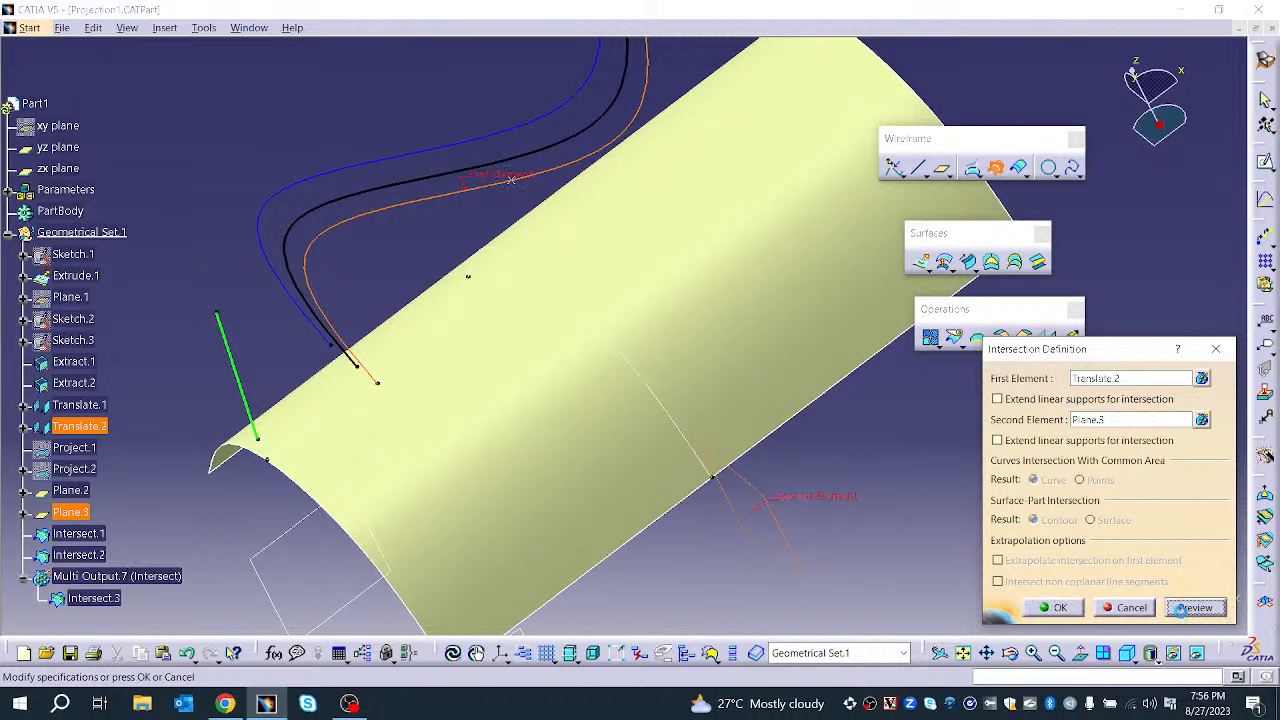
{"action": "left_click", "coordinate": [1057, 606]}
{"action": "middle_click_drag", "start_coordinate": [586, 363], "coordinate": [600, 200]}
{"action": "middle_click_drag", "start_coordinate": [615, 305], "coordinate": [614, 429]}
{"action": "left_click", "coordinate": [322, 250]}
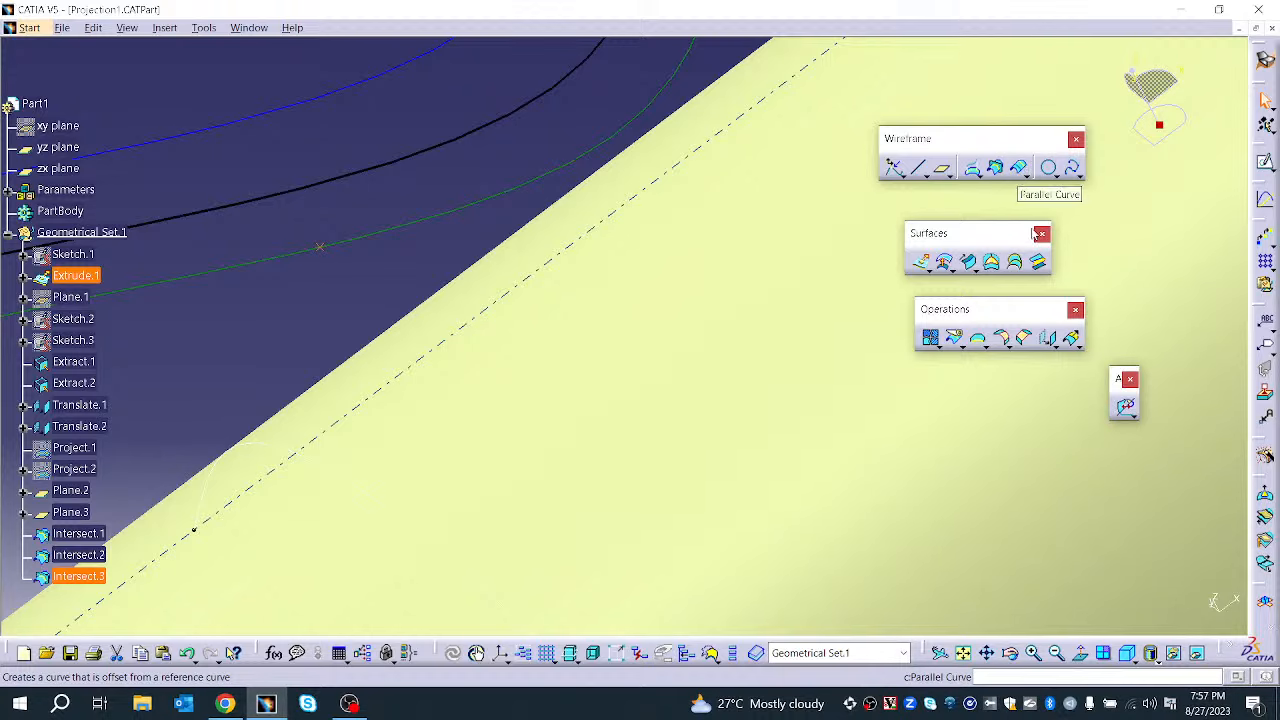
Open the ParallelCurves1.CATPart file from the GSD WIREFRAME folder
{"action": "left_click", "coordinate": [93, 28]}
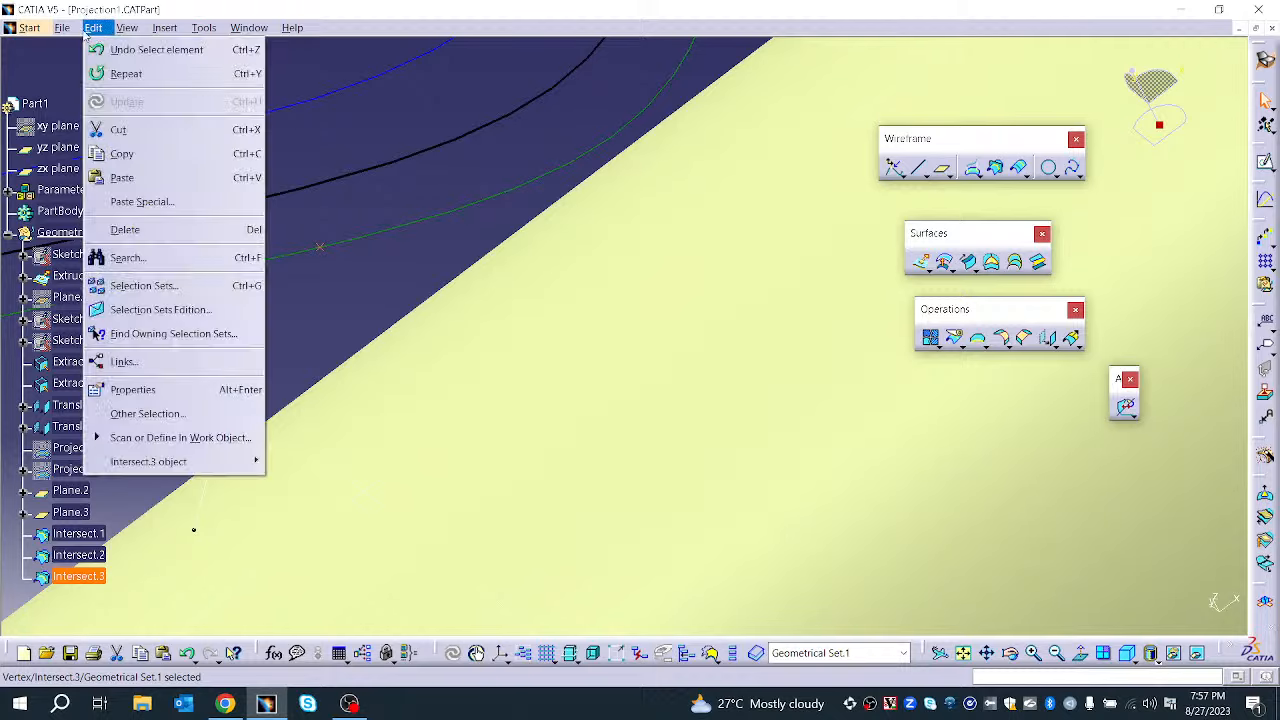
{"action": "left_click", "coordinate": [90, 100]}
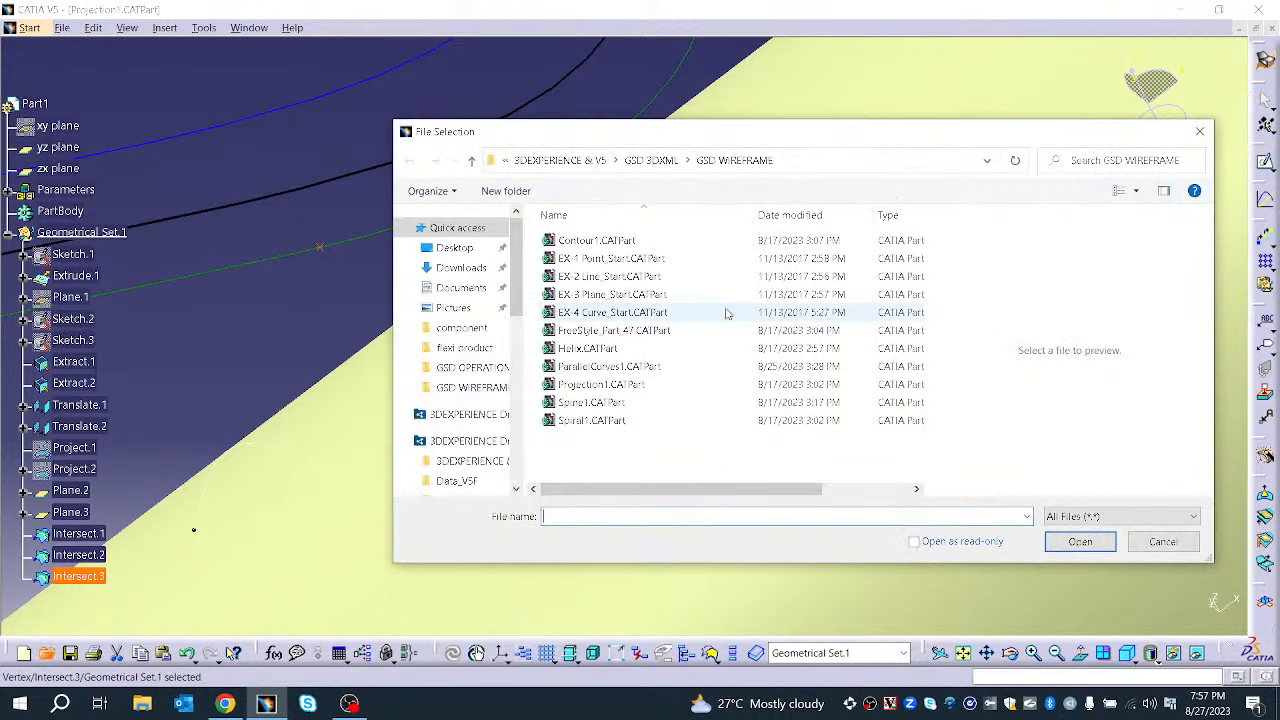
{"action": "left_click", "coordinate": [612, 366]}
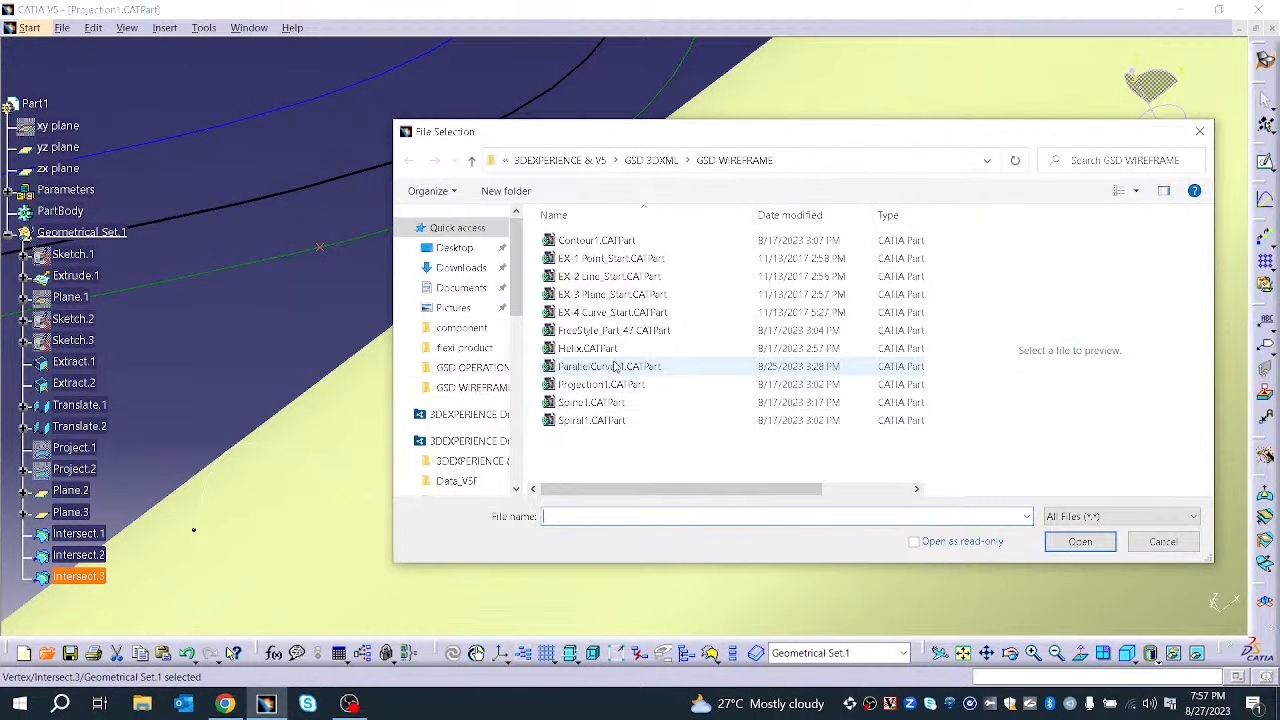
{"action": "left_click", "coordinate": [1072, 549]}
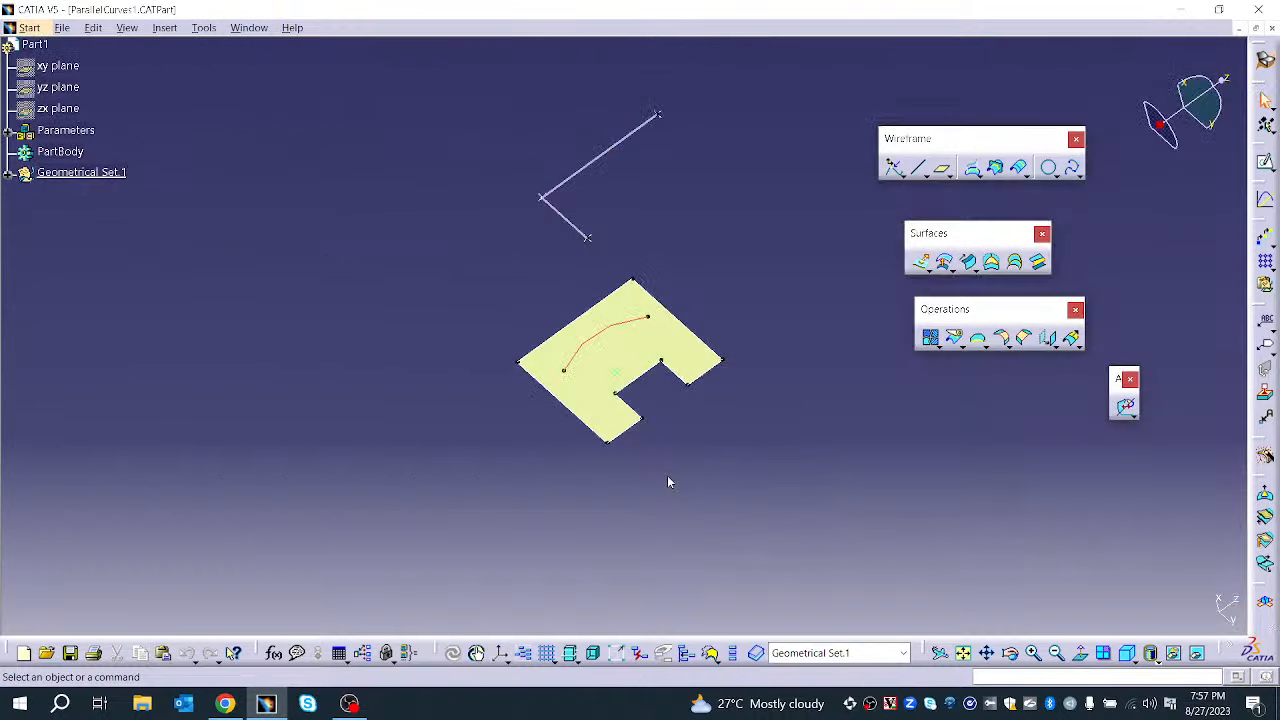
{"action": "middle_click_drag", "start_coordinate": [646, 472], "coordinate": [735, 345]}
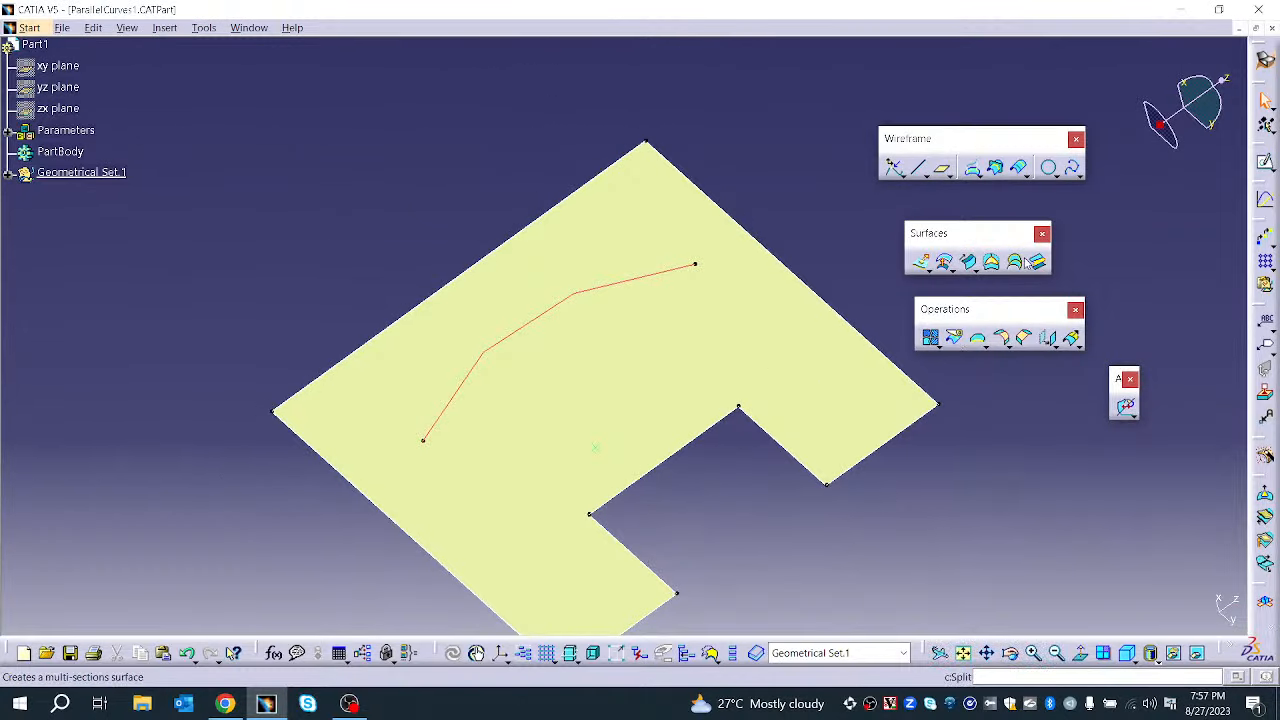
{"action": "left_click", "coordinate": [1017, 167]}
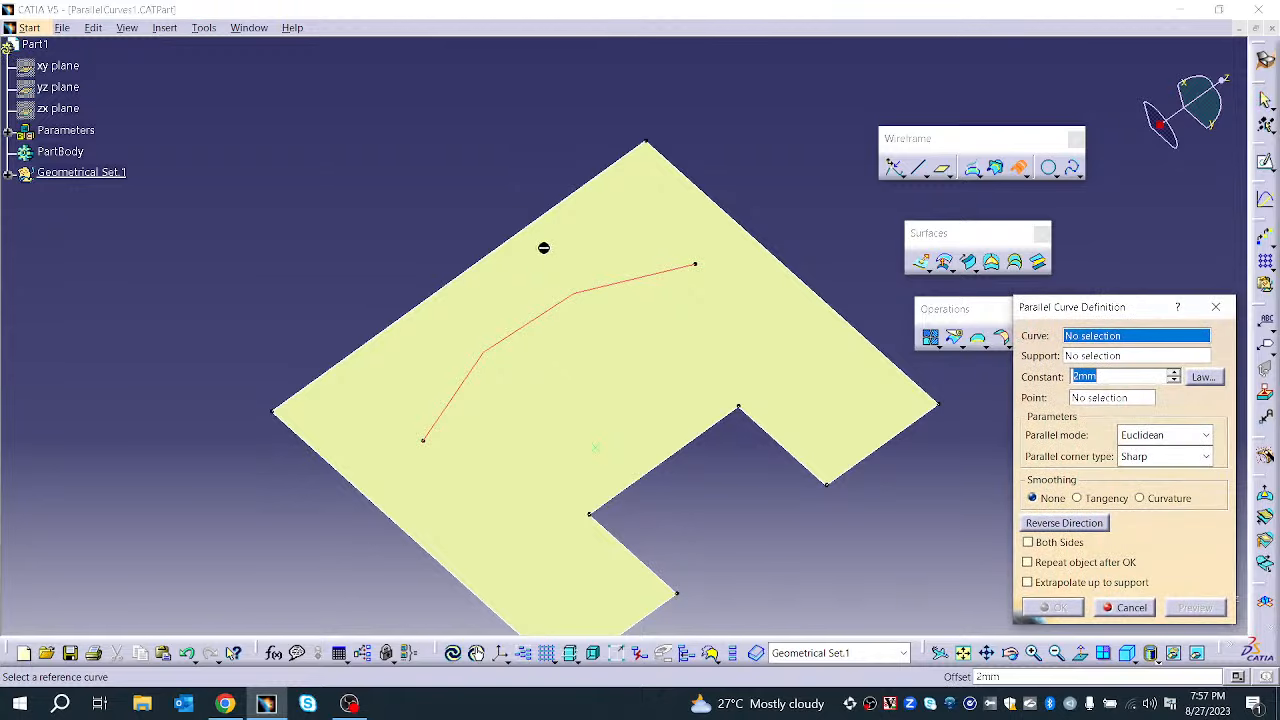
{"action": "left_click", "coordinate": [513, 239]}
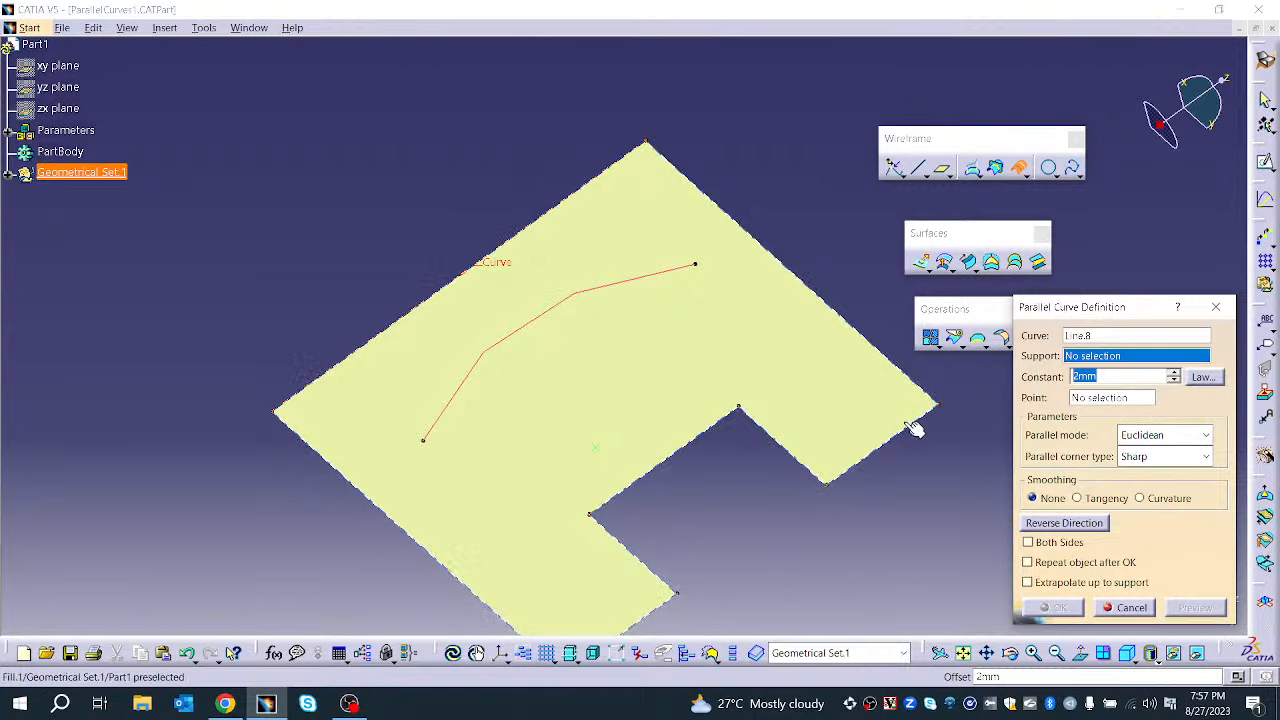
{"action": "left_click", "coordinate": [1128, 607]}
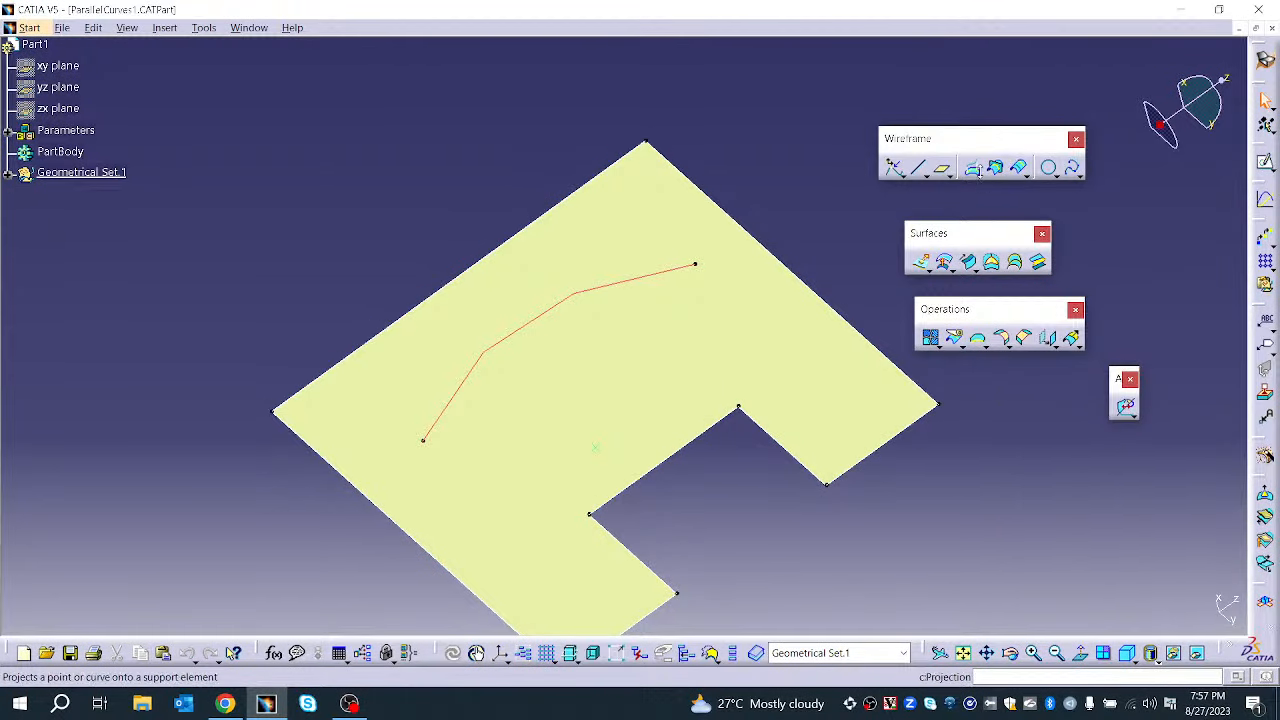
Define a parallel curve of Spline.2 on the Fill.1 support, offset 1 mm towards the long outer edge Line.8
{"action": "left_click", "coordinate": [1017, 167]}
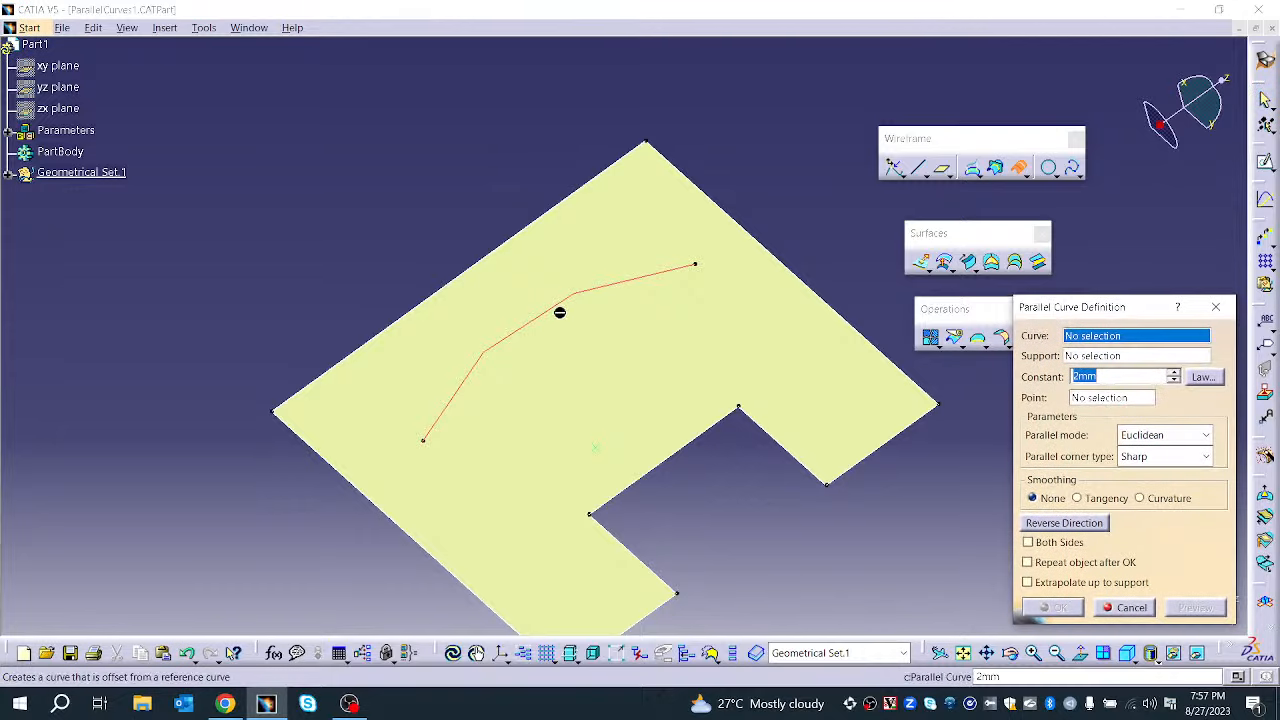
{"action": "left_click", "coordinate": [565, 302]}
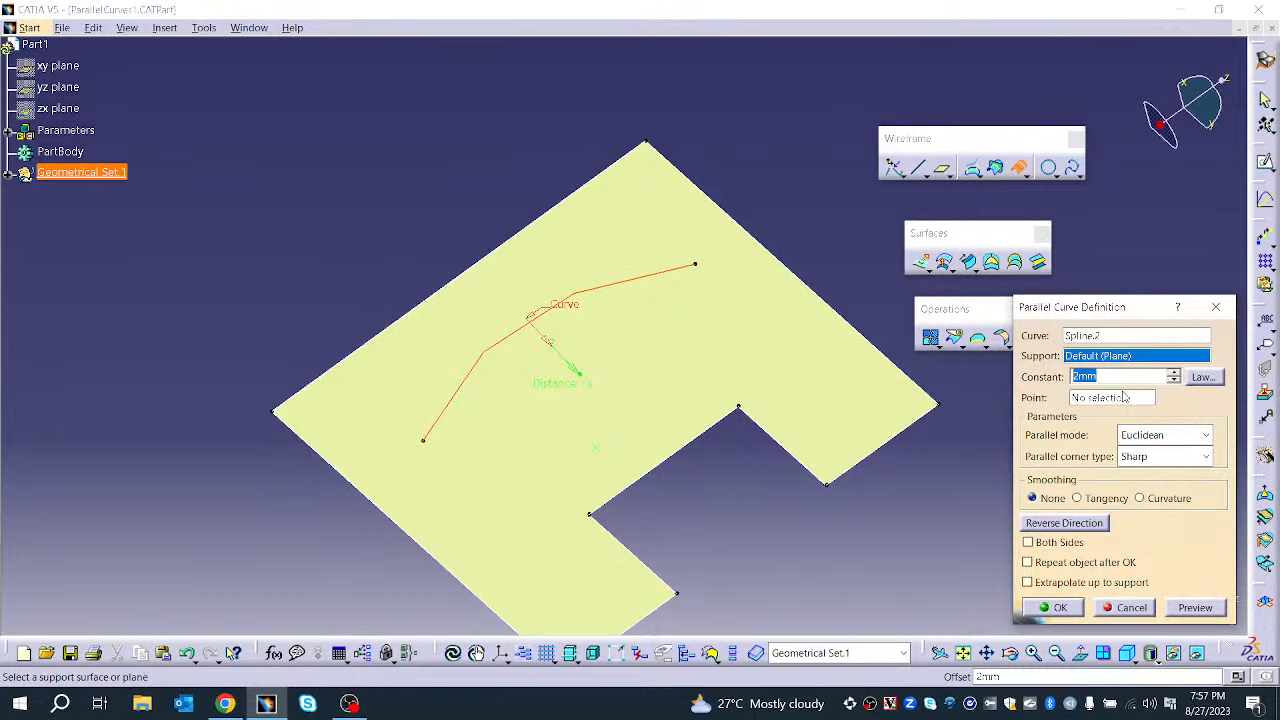
{"action": "left_click", "coordinate": [818, 384]}
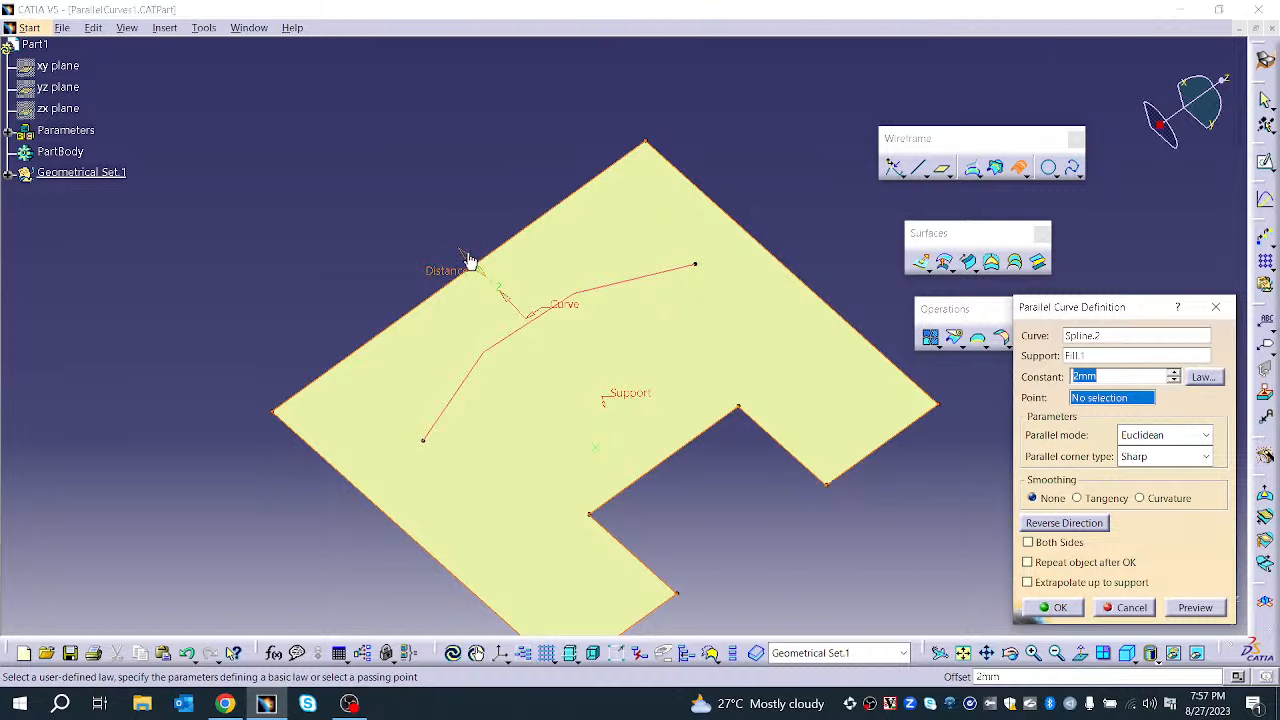
{"action": "left_click_drag", "start_coordinate": [471, 263], "coordinate": [493, 287]}
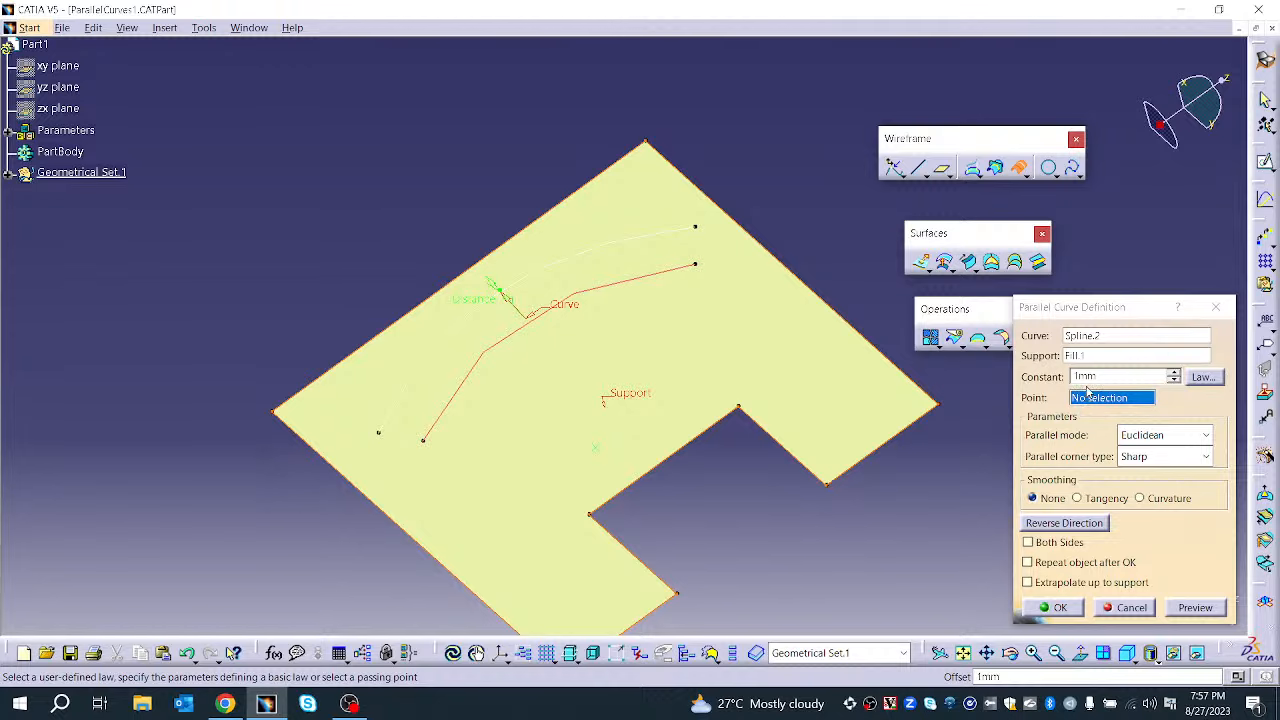
Try the spline's end vertex as passing point with Euclidean mode and Sharp corners, and clear that point again
{"action": "left_click", "coordinate": [1104, 400]}
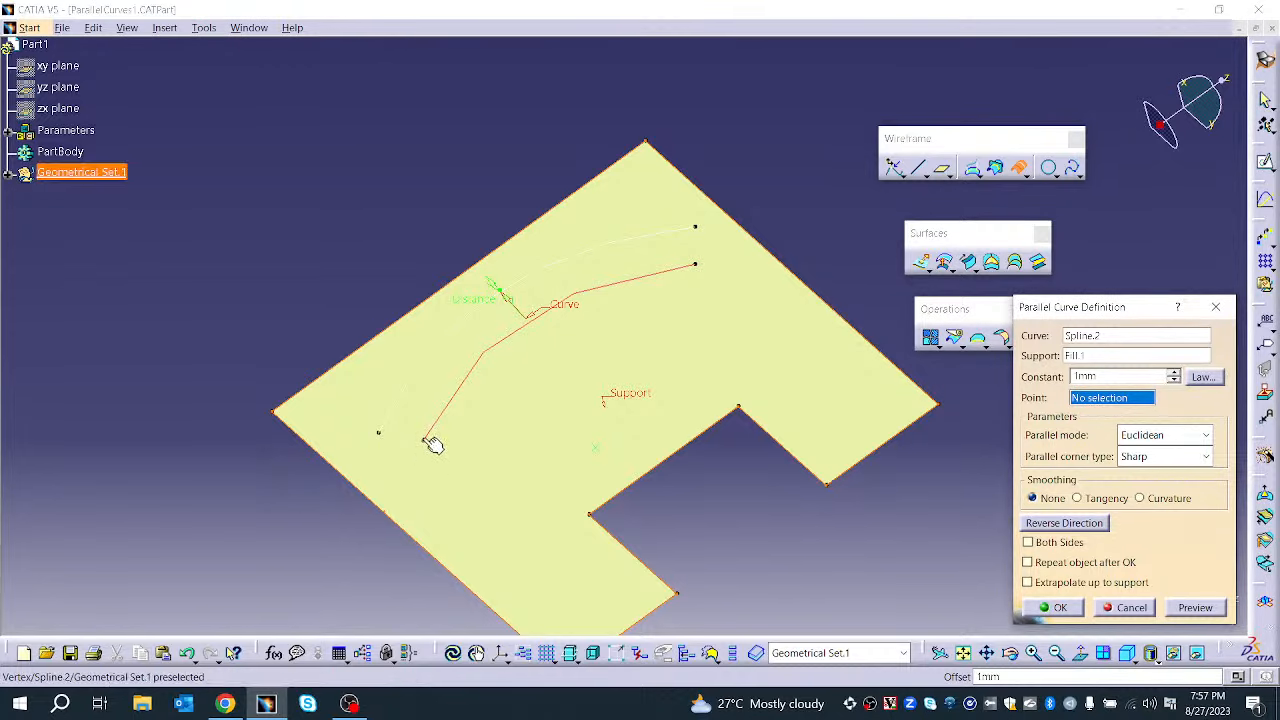
{"action": "left_click", "coordinate": [425, 440]}
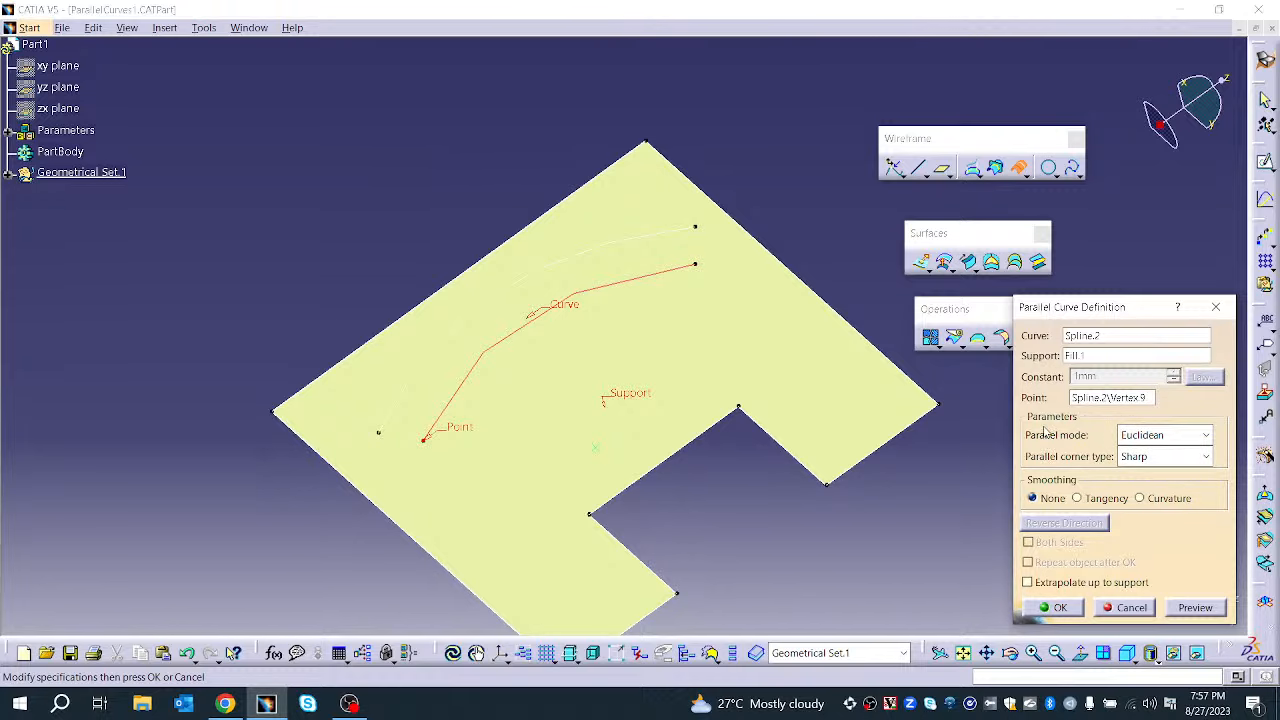
{"action": "left_click", "coordinate": [1169, 444]}
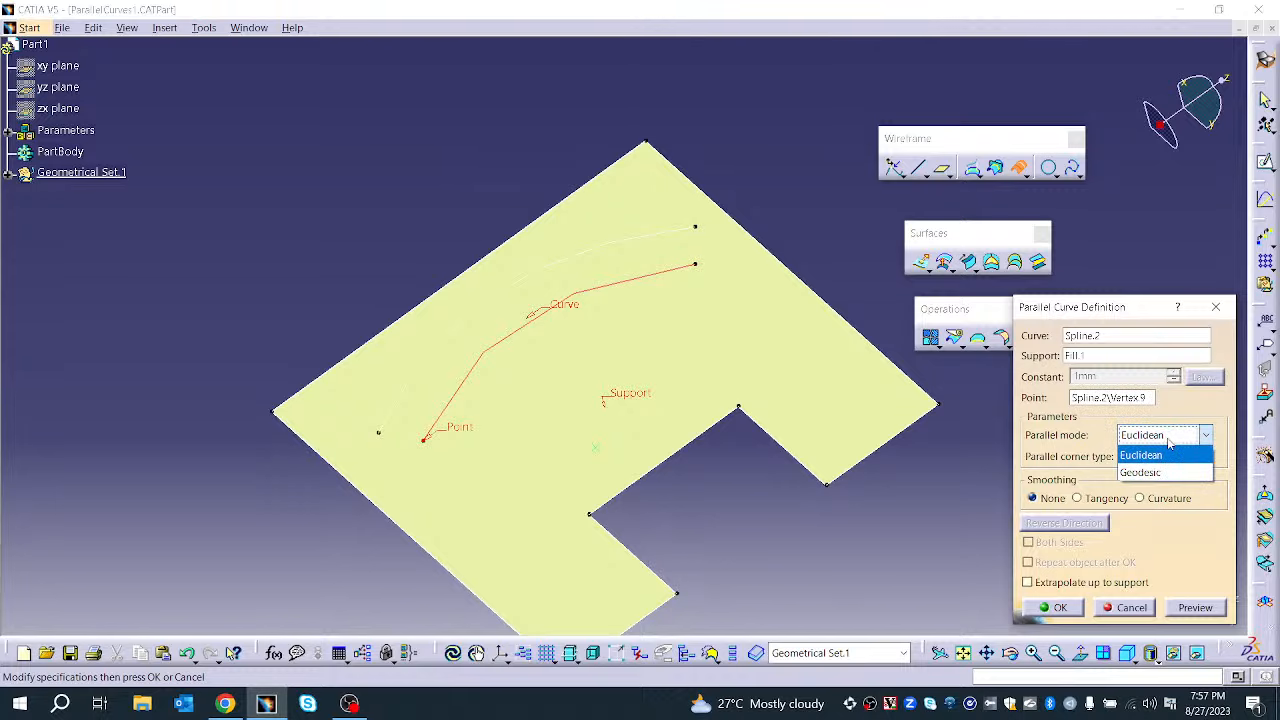
{"action": "left_click", "coordinate": [1169, 448]}
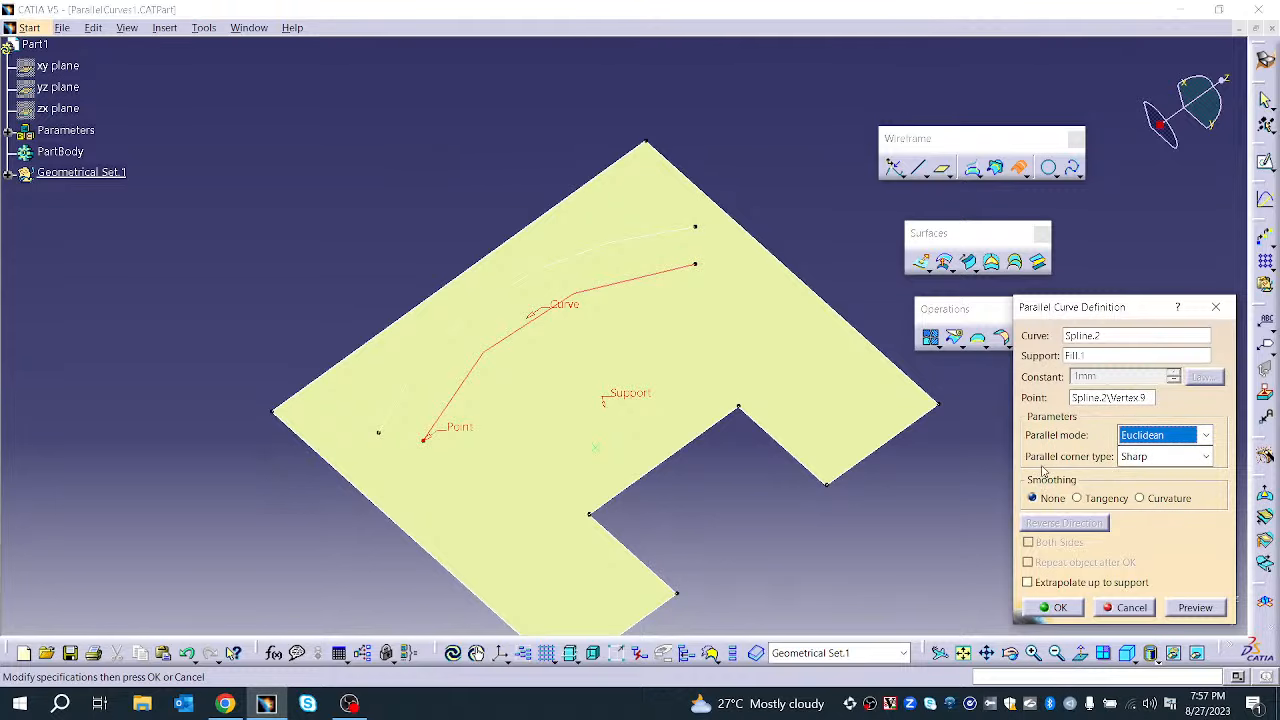
{"action": "left_click", "coordinate": [1140, 458]}
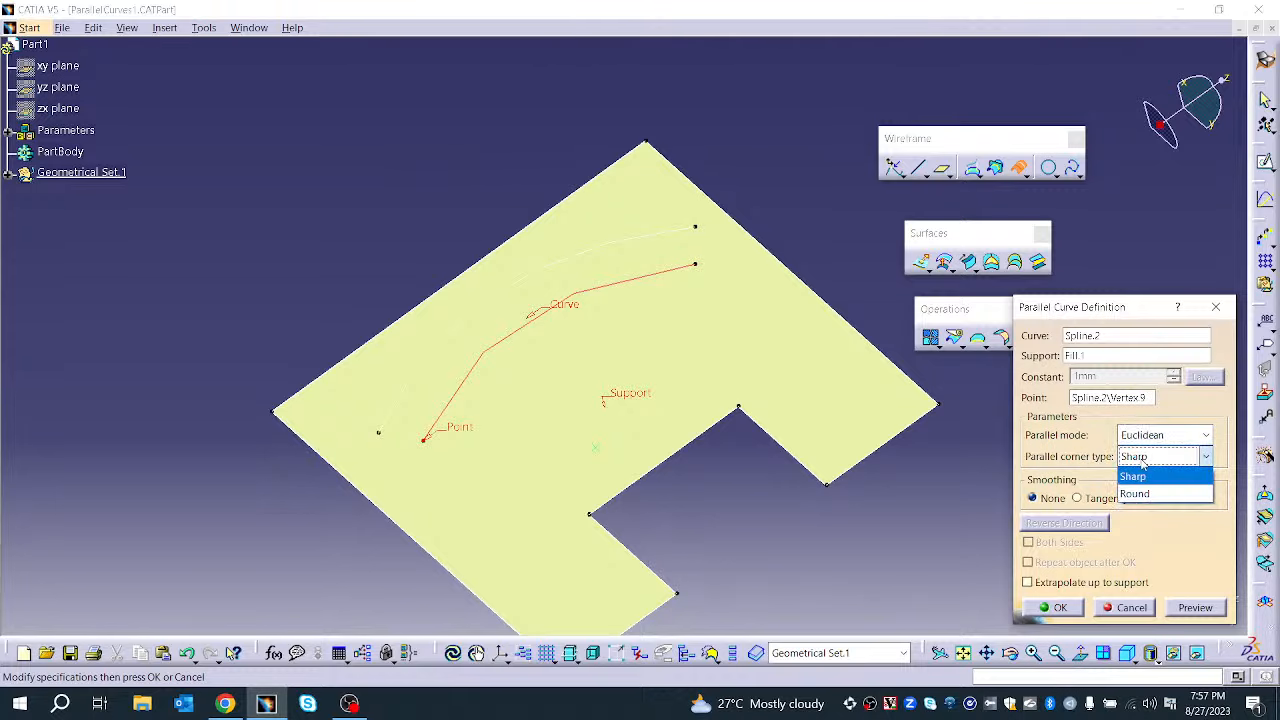
{"action": "left_click", "coordinate": [1143, 461]}
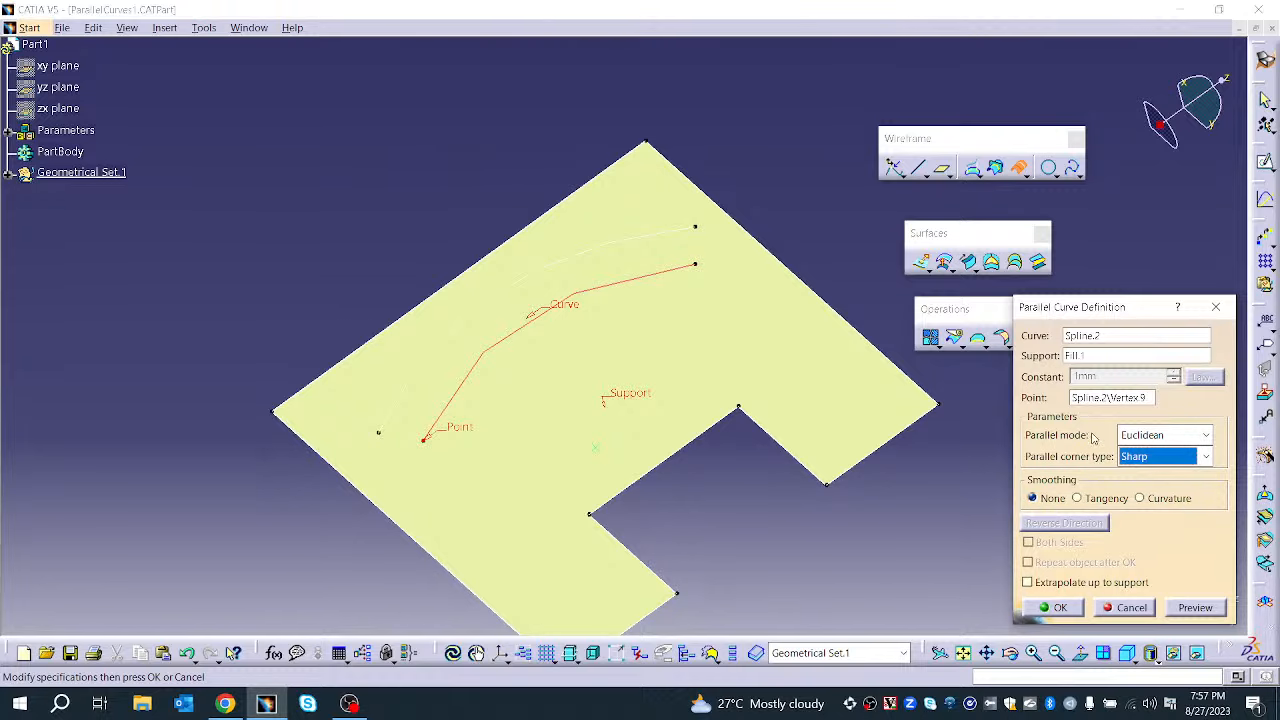
{"action": "left_click", "coordinate": [1113, 398]}
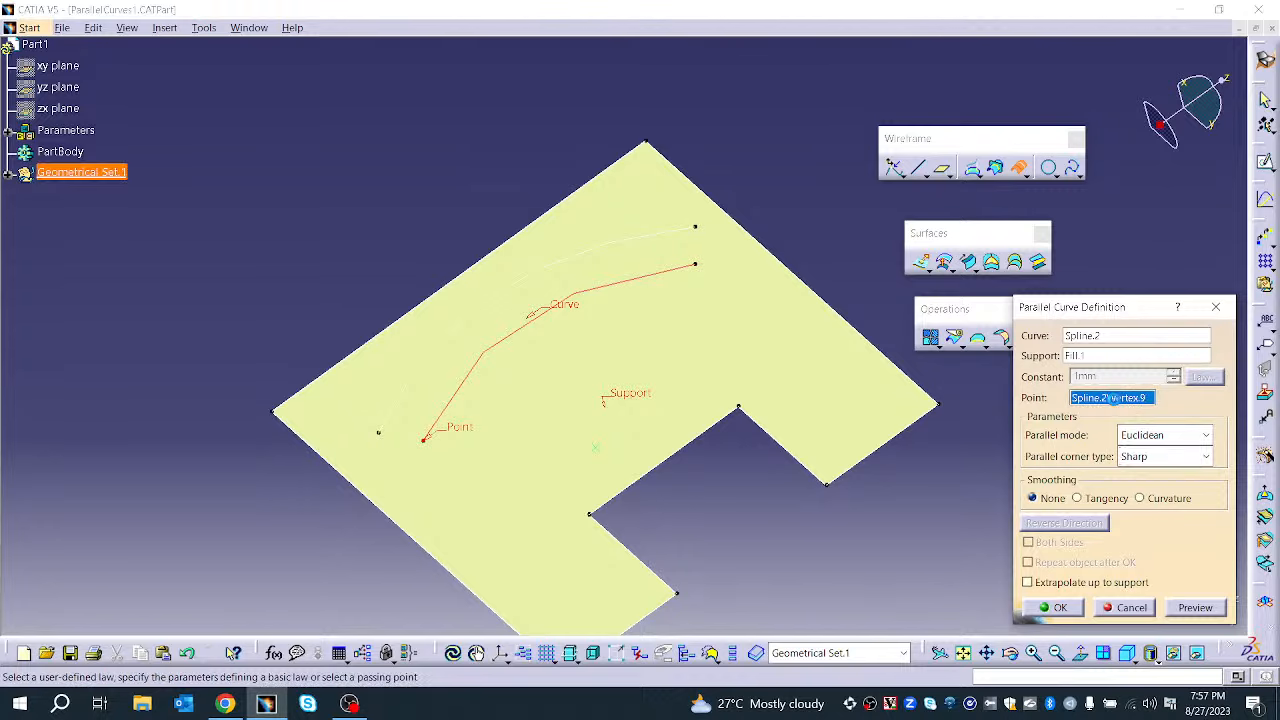
{"action": "right_click", "coordinate": [1113, 398]}
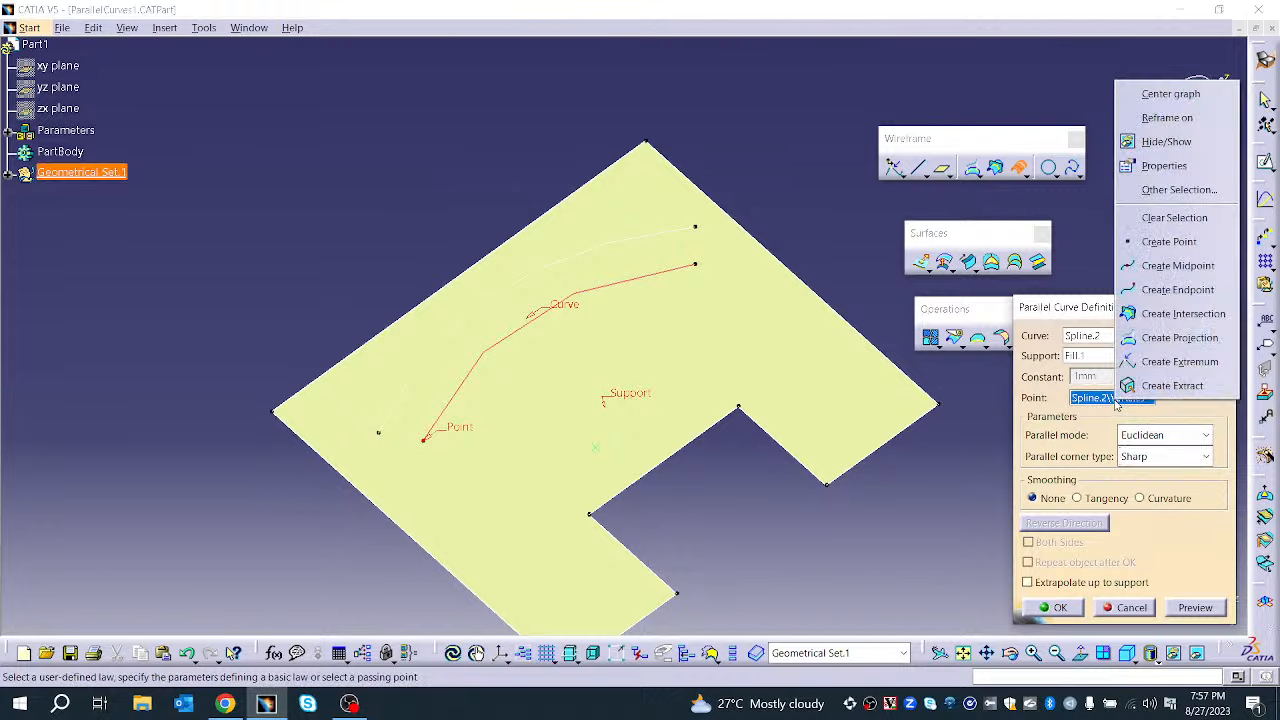
{"action": "left_click", "coordinate": [1139, 226]}
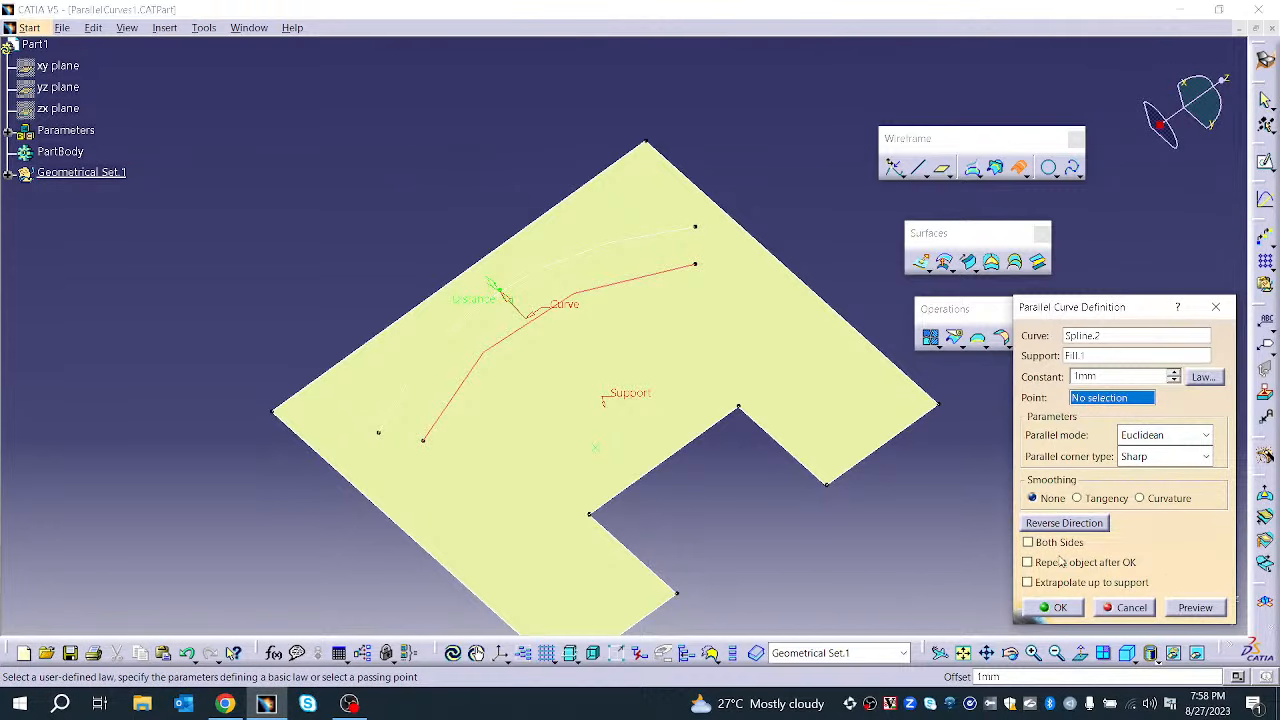
Create the parallel curves on both sides of the spline, extrapolated up to the support boundary
{"action": "left_click", "coordinate": [1028, 542]}
{"action": "left_click", "coordinate": [1188, 608]}
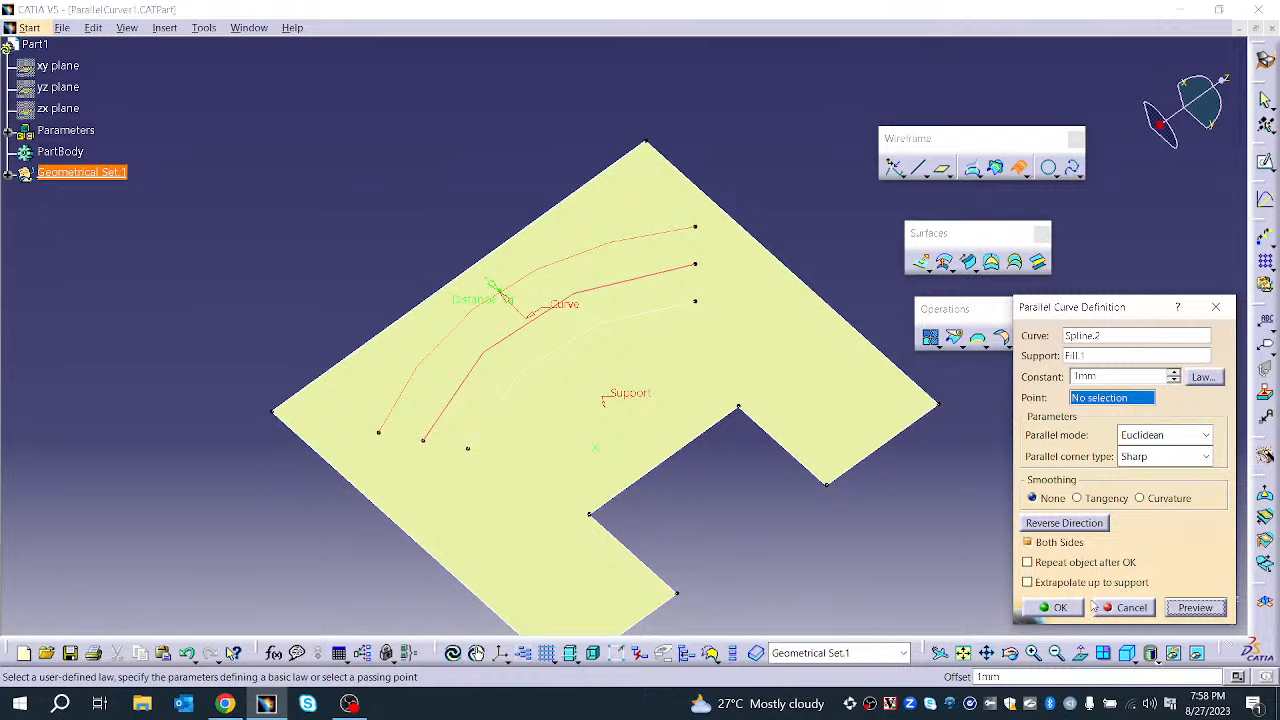
{"action": "left_click", "coordinate": [1060, 584]}
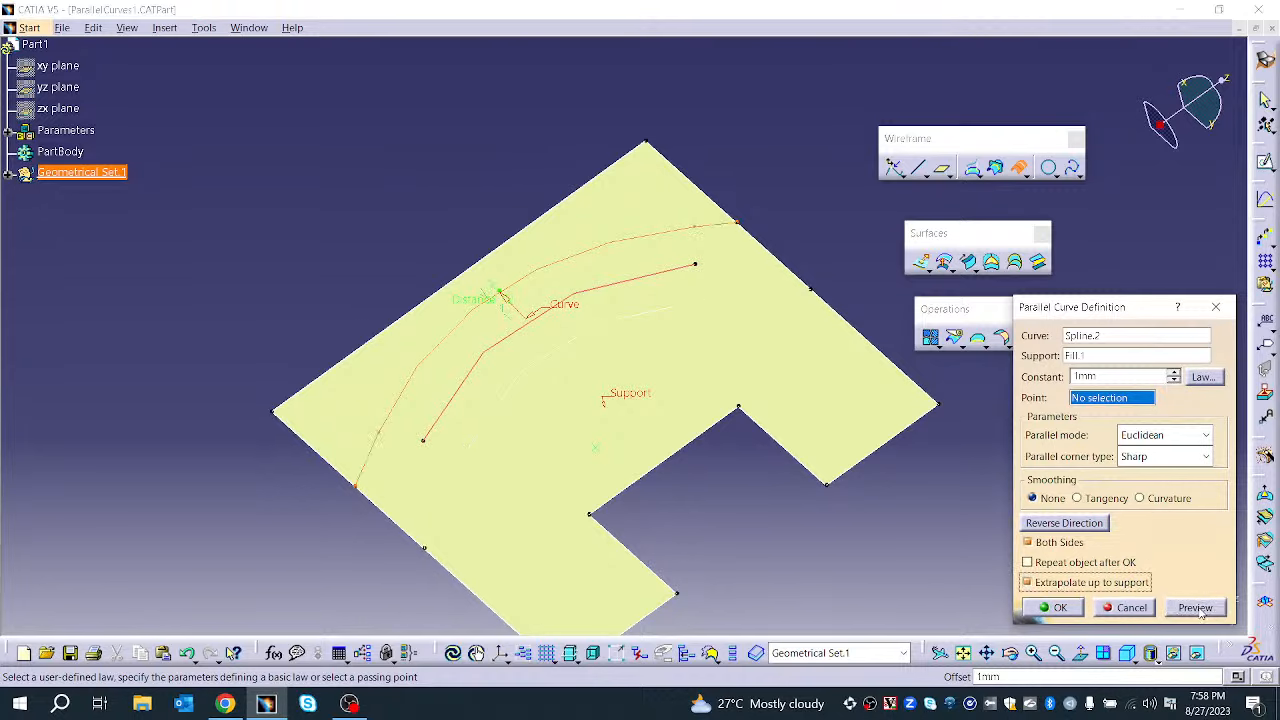
{"action": "left_click", "coordinate": [1196, 608]}
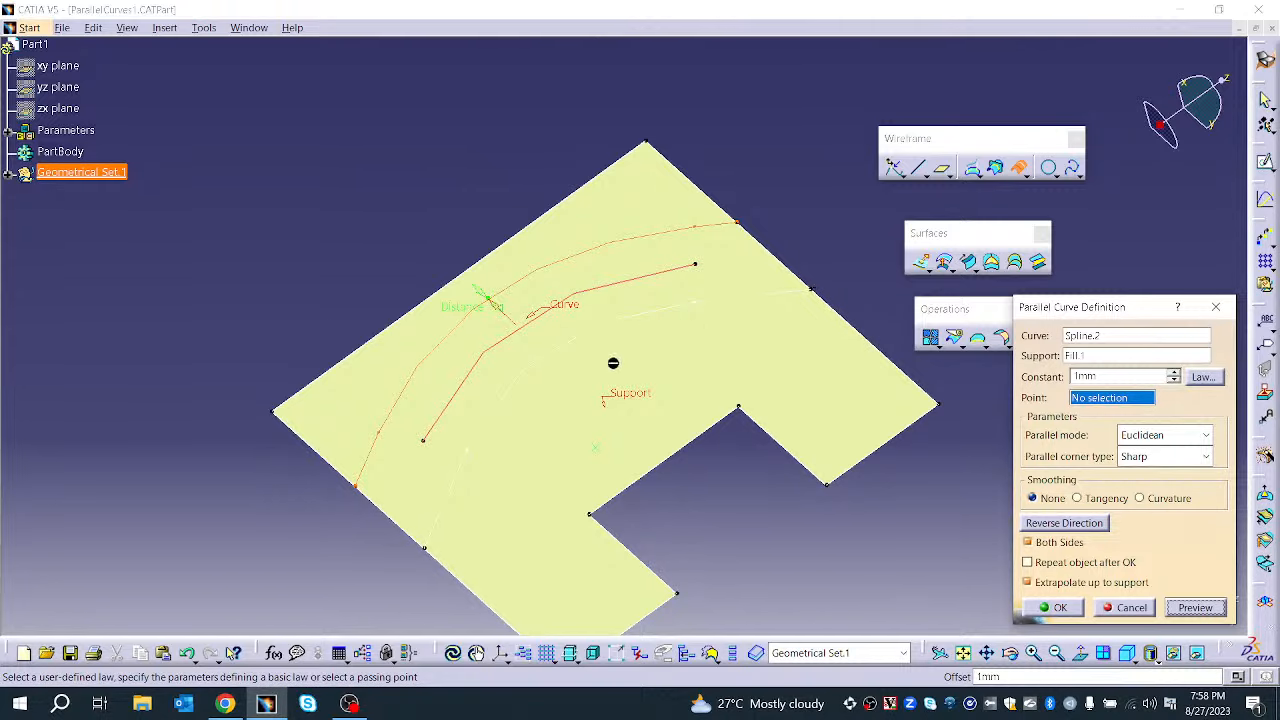
{"action": "left_click", "coordinate": [1052, 608]}
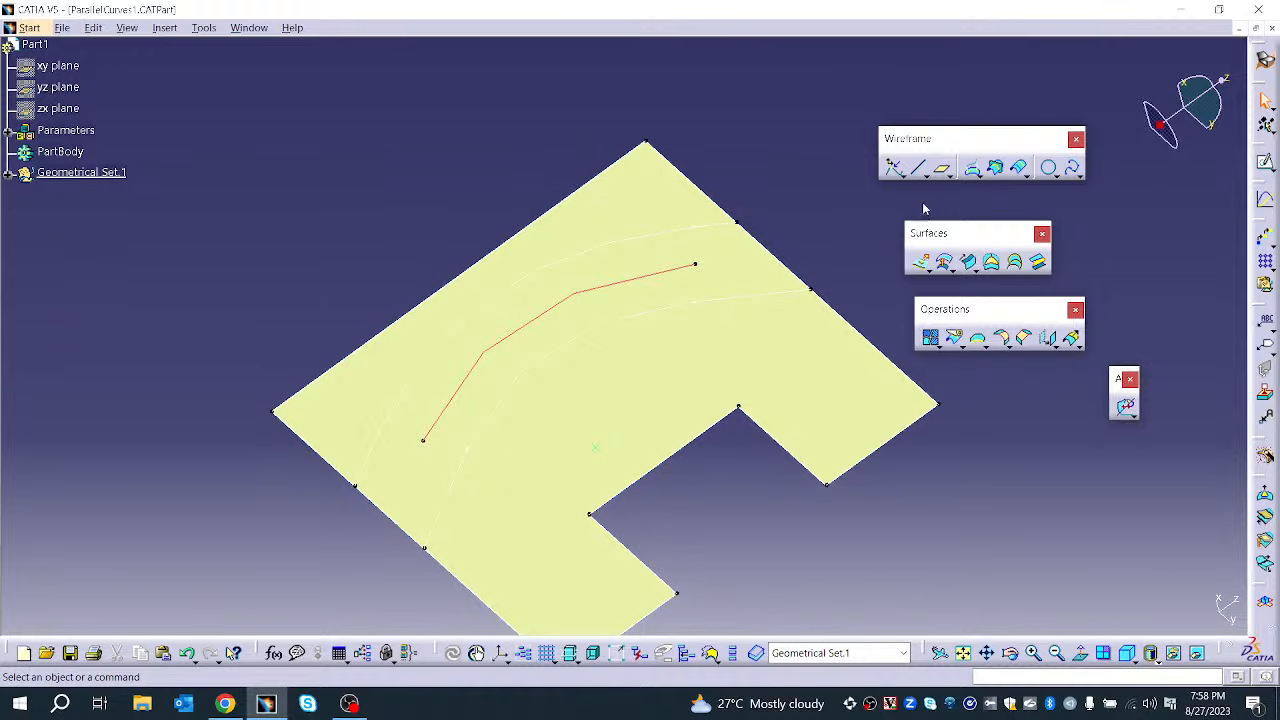
Hide the Fill.1 surface, both parallel curves and the long outer edge line Line.8
{"action": "left_click", "coordinate": [1078, 177]}
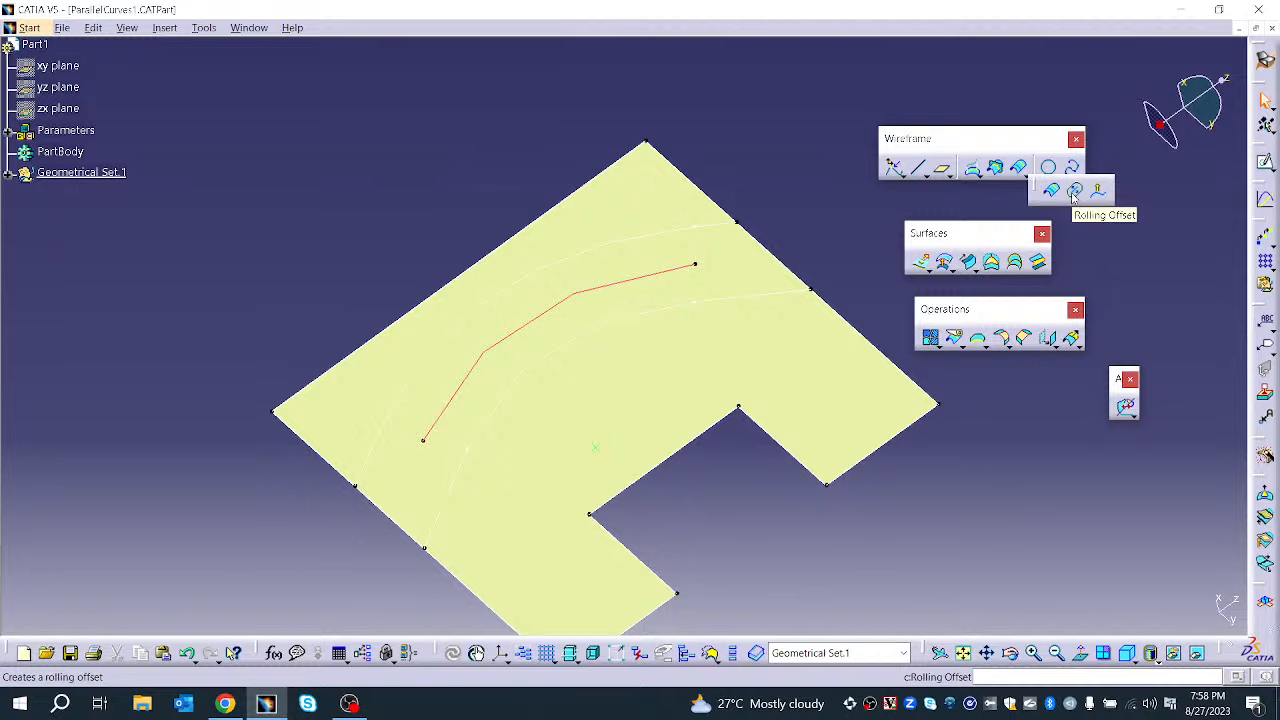
{"action": "right_click", "coordinate": [395, 374]}
{"action": "left_click", "coordinate": [436, 366]}
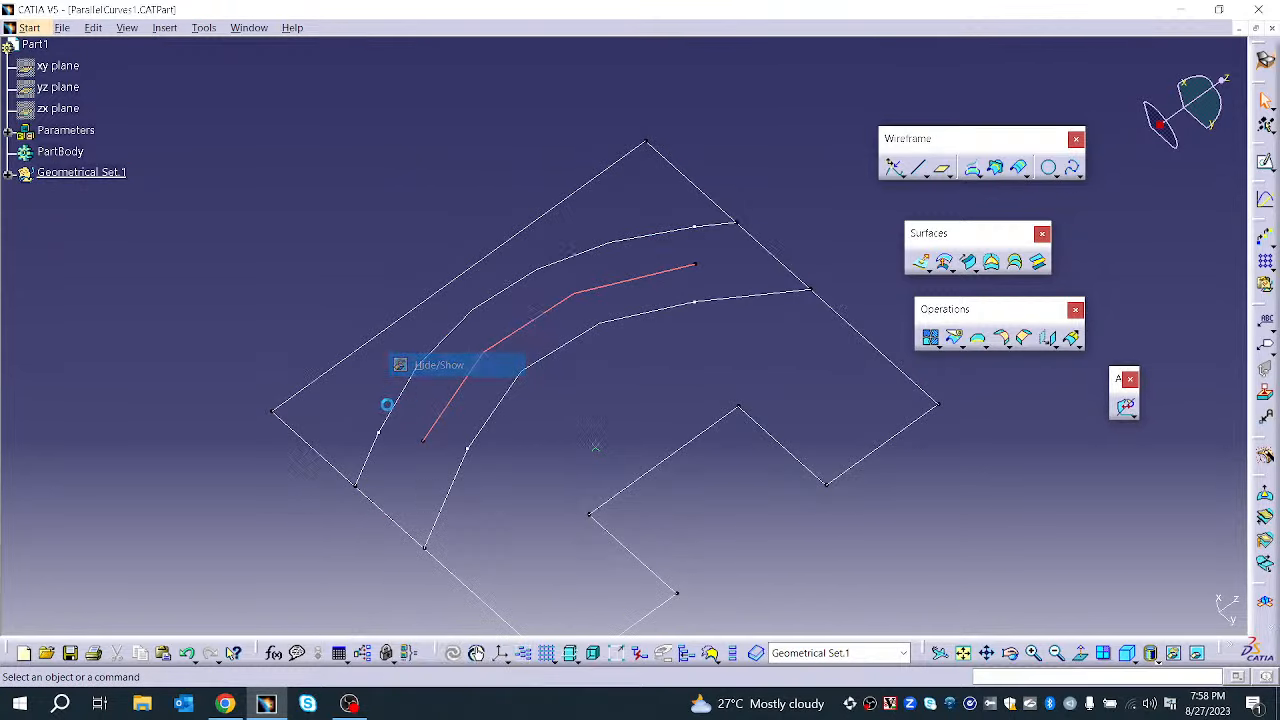
{"action": "right_click", "coordinate": [417, 383]}
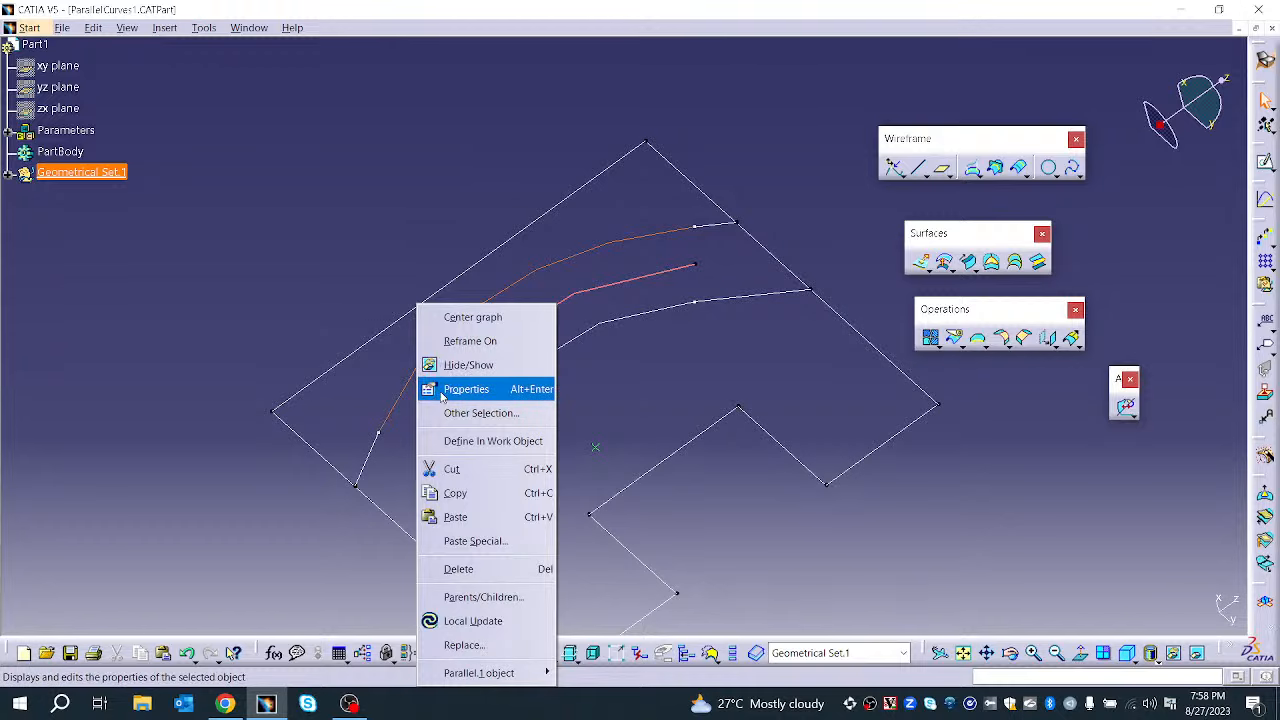
{"action": "left_click", "coordinate": [452, 368]}
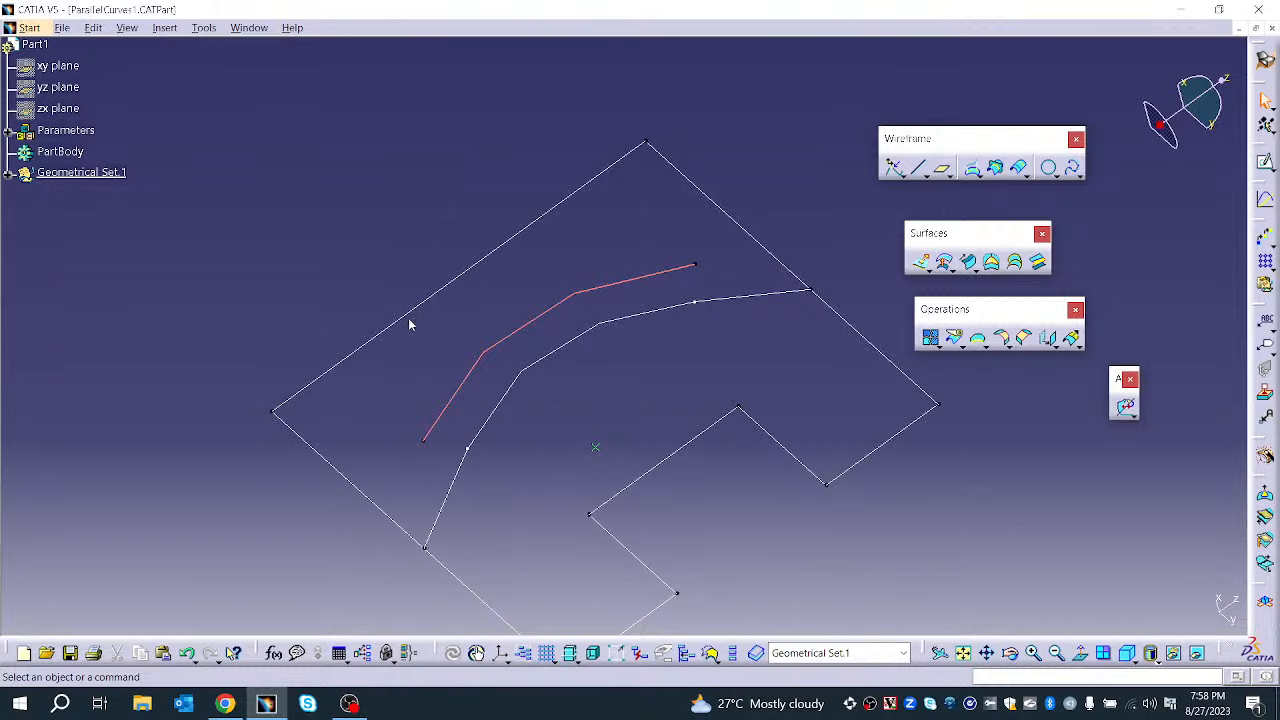
{"action": "right_click", "coordinate": [420, 312]}
{"action": "left_click", "coordinate": [445, 366]}
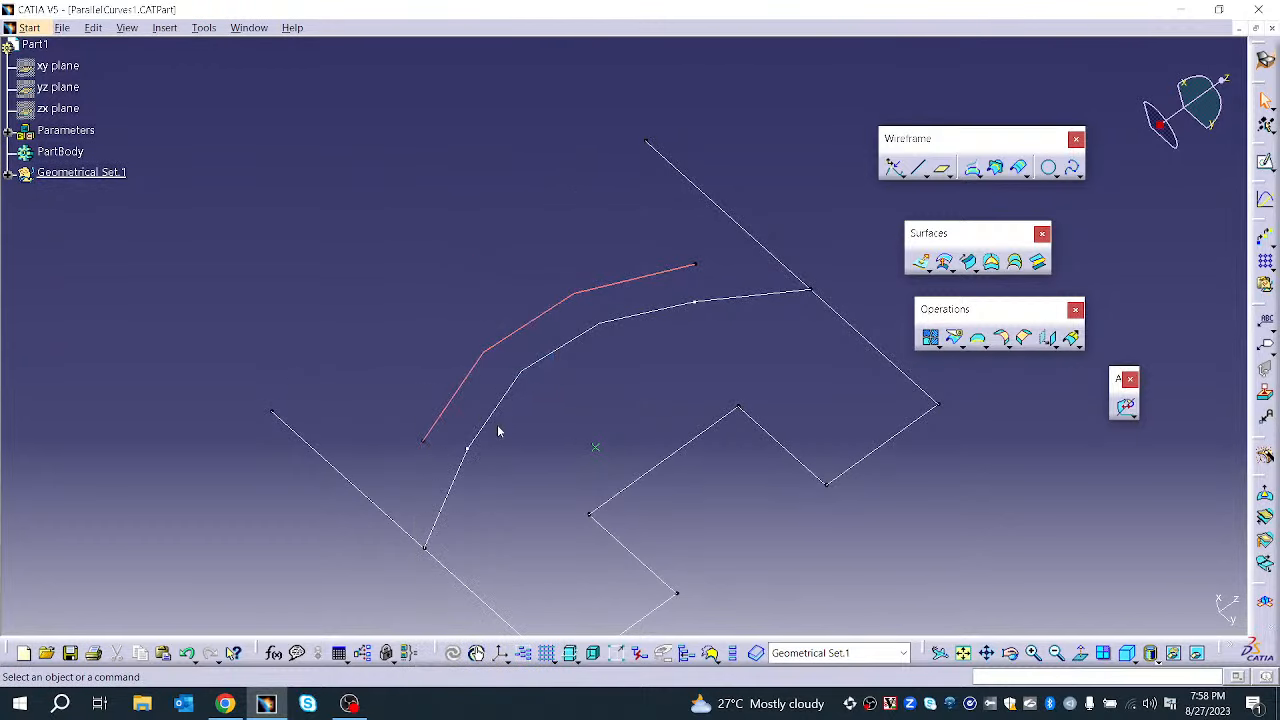
{"action": "right_click", "coordinate": [506, 399]}
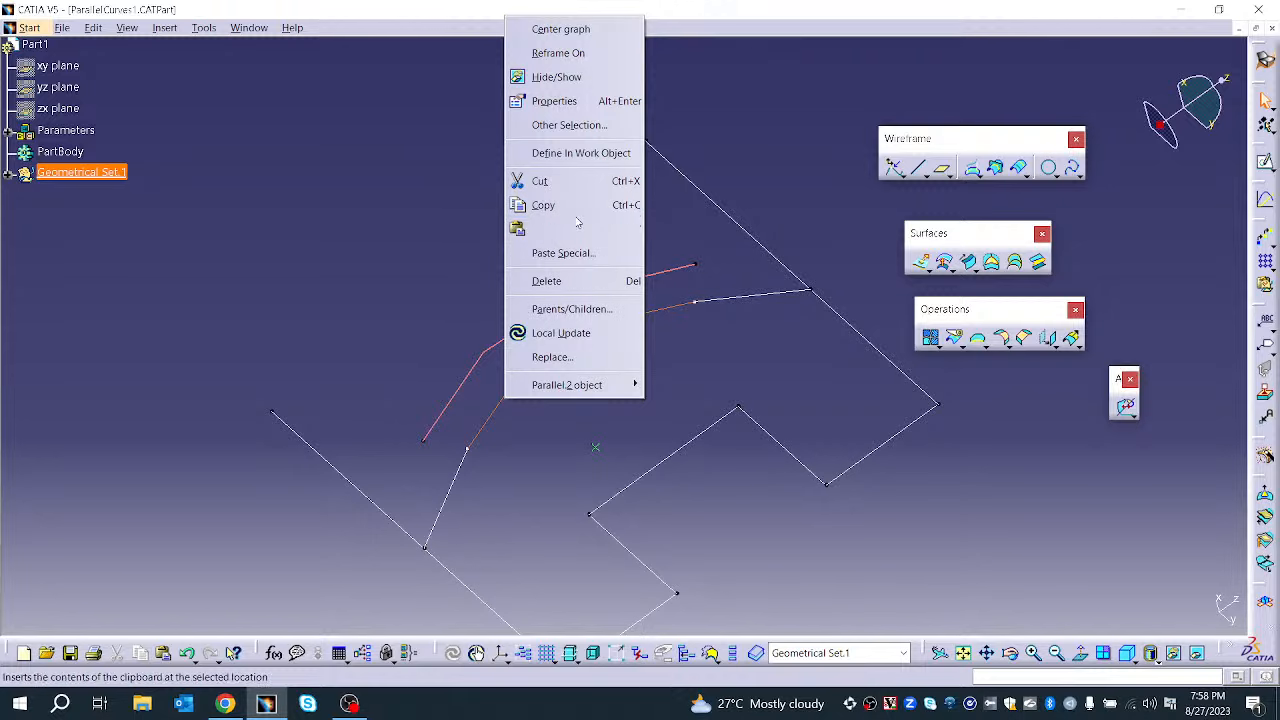
{"action": "left_click", "coordinate": [565, 76]}
Window-select the outline geometry around Line.1 beside the spline
{"action": "right_click", "coordinate": [675, 460]}
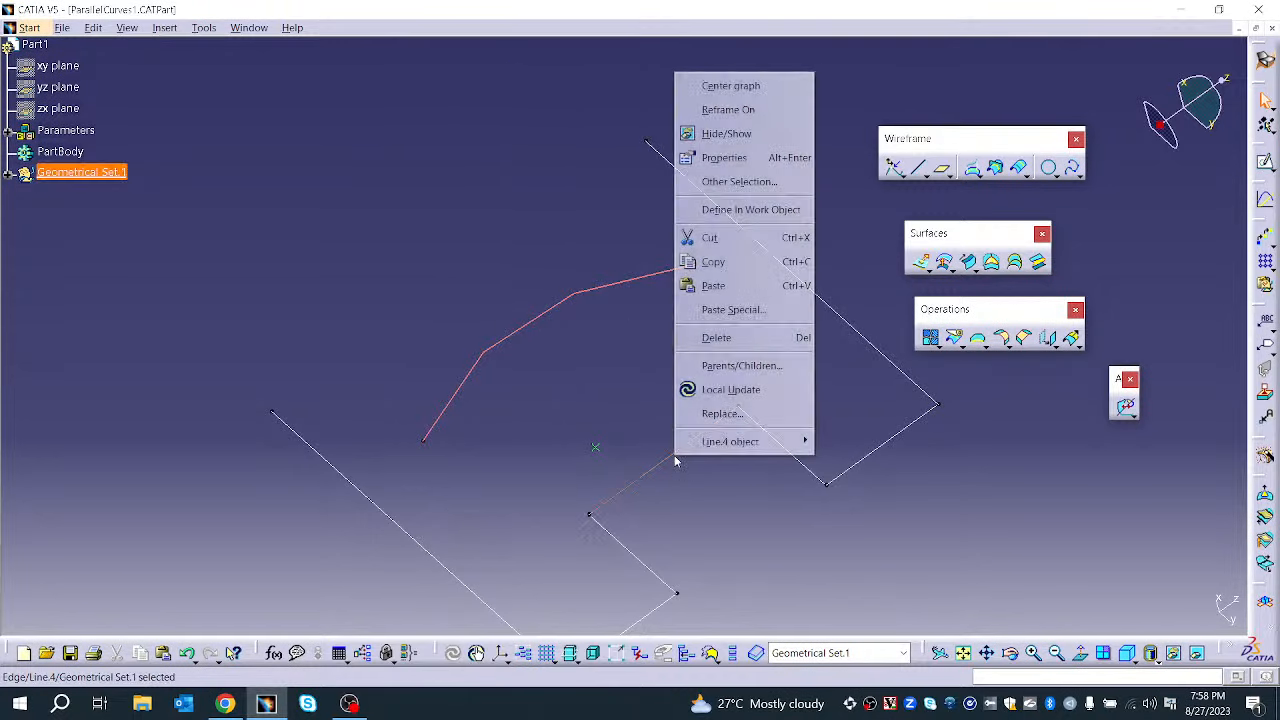
{"action": "left_click", "coordinate": [182, 475]}
{"action": "left_click_drag", "start_coordinate": [177, 363], "coordinate": [500, 614]}
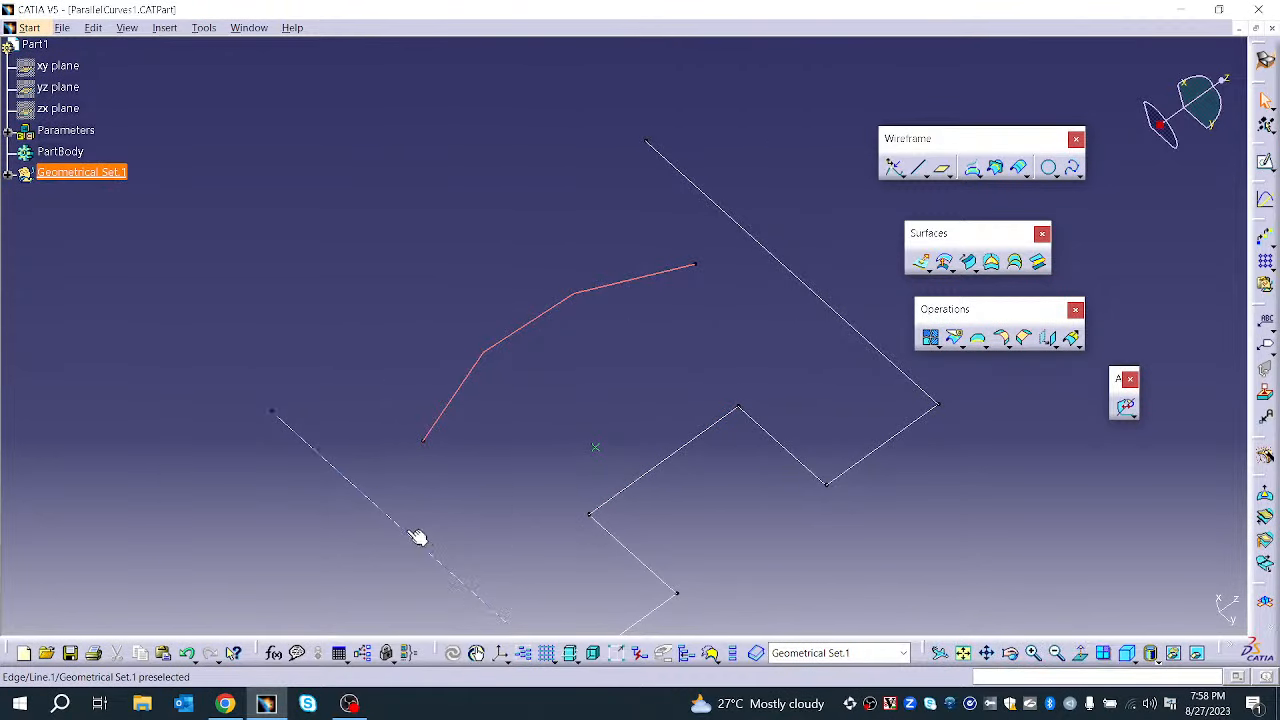
Hide the long straight line that rises from the upper end of the stepped profile
{"action": "left_click", "coordinate": [418, 535]}
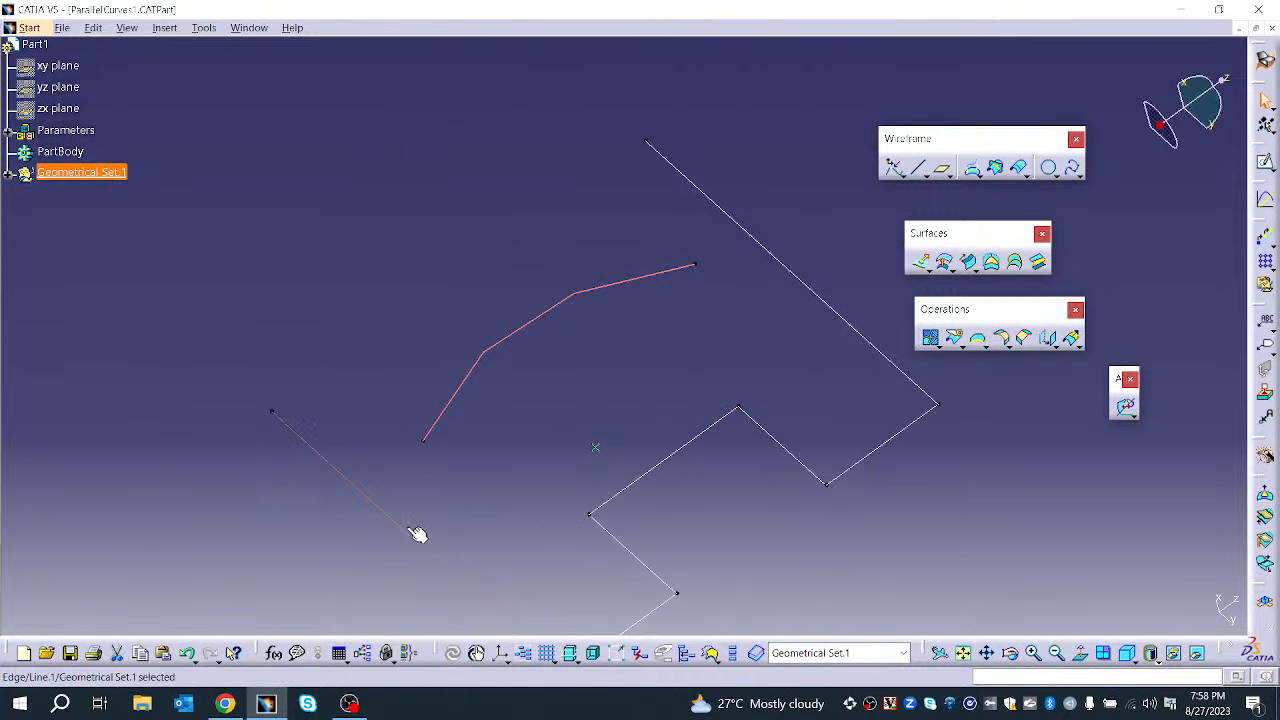
{"action": "right_click", "coordinate": [657, 151]}
{"action": "left_click", "coordinate": [715, 214]}
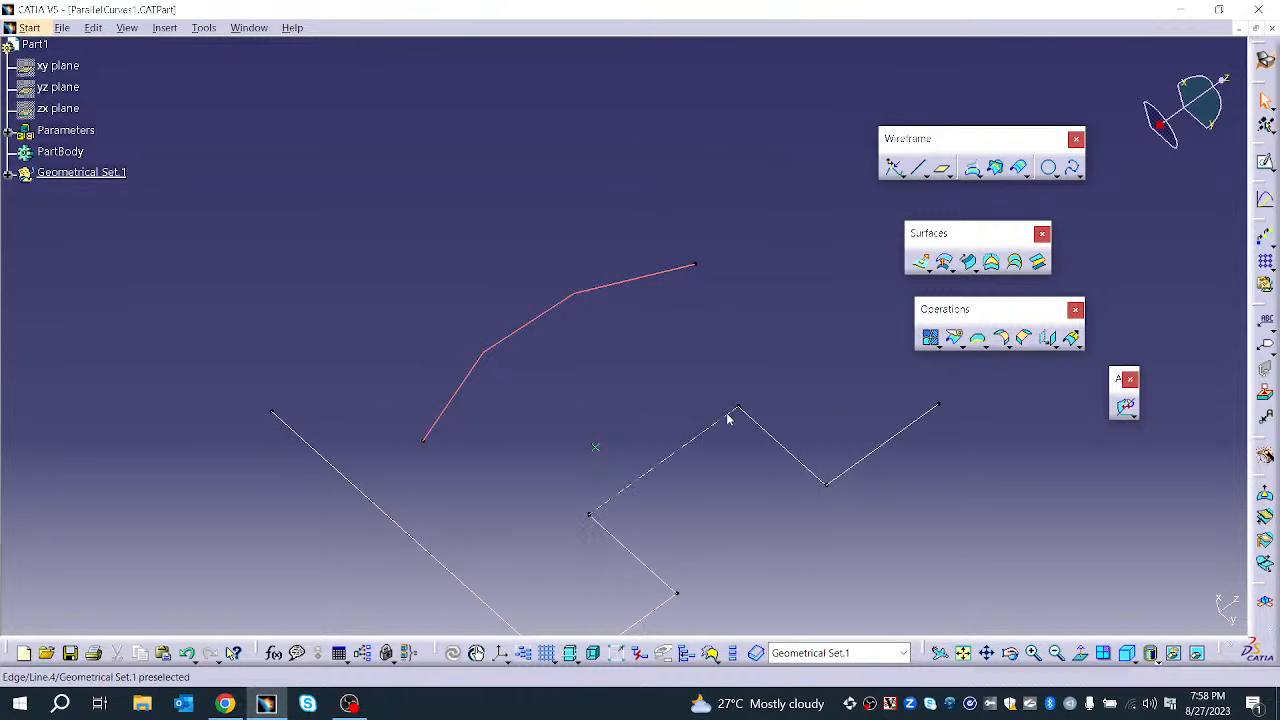
Start a Rolling Offset of the curved spline with the xy plane as support
{"action": "middle_click_drag", "start_coordinate": [460, 477], "coordinate": [478, 384]}
{"action": "middle_click_drag", "start_coordinate": [504, 383], "coordinate": [786, 379]}
{"action": "middle_click_drag", "start_coordinate": [661, 435], "coordinate": [537, 483]}
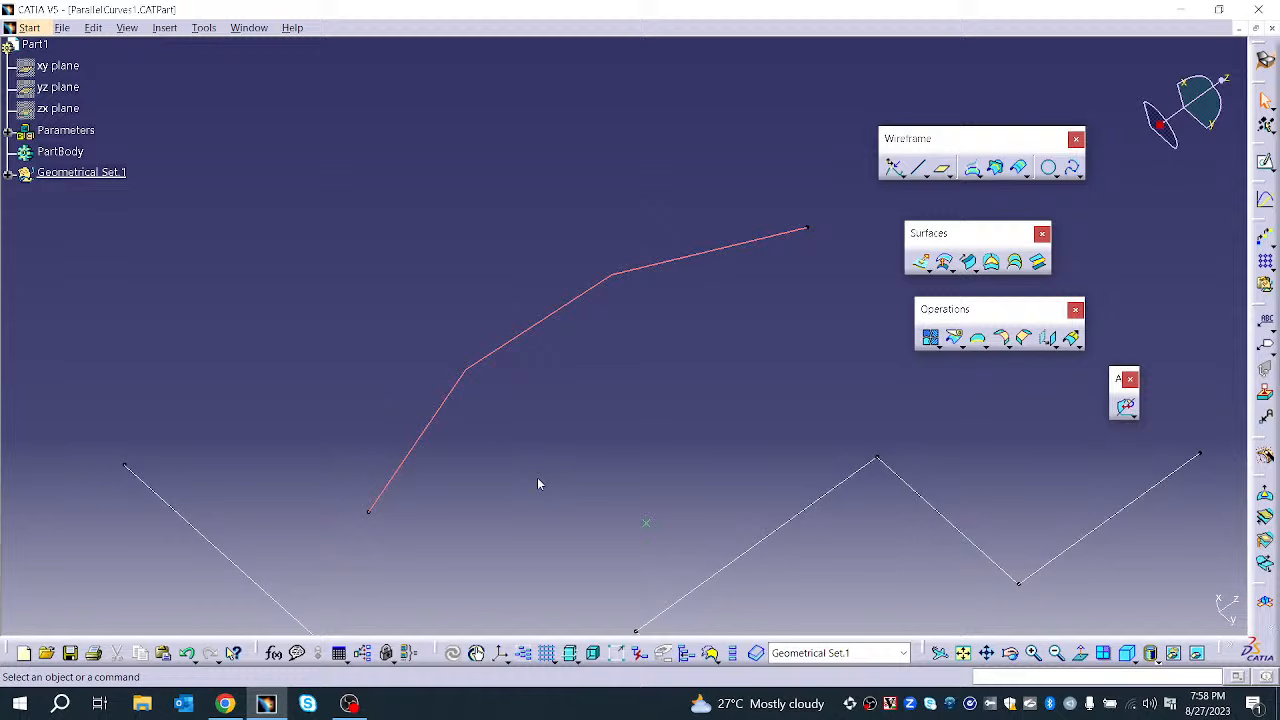
{"action": "left_click", "coordinate": [1026, 176]}
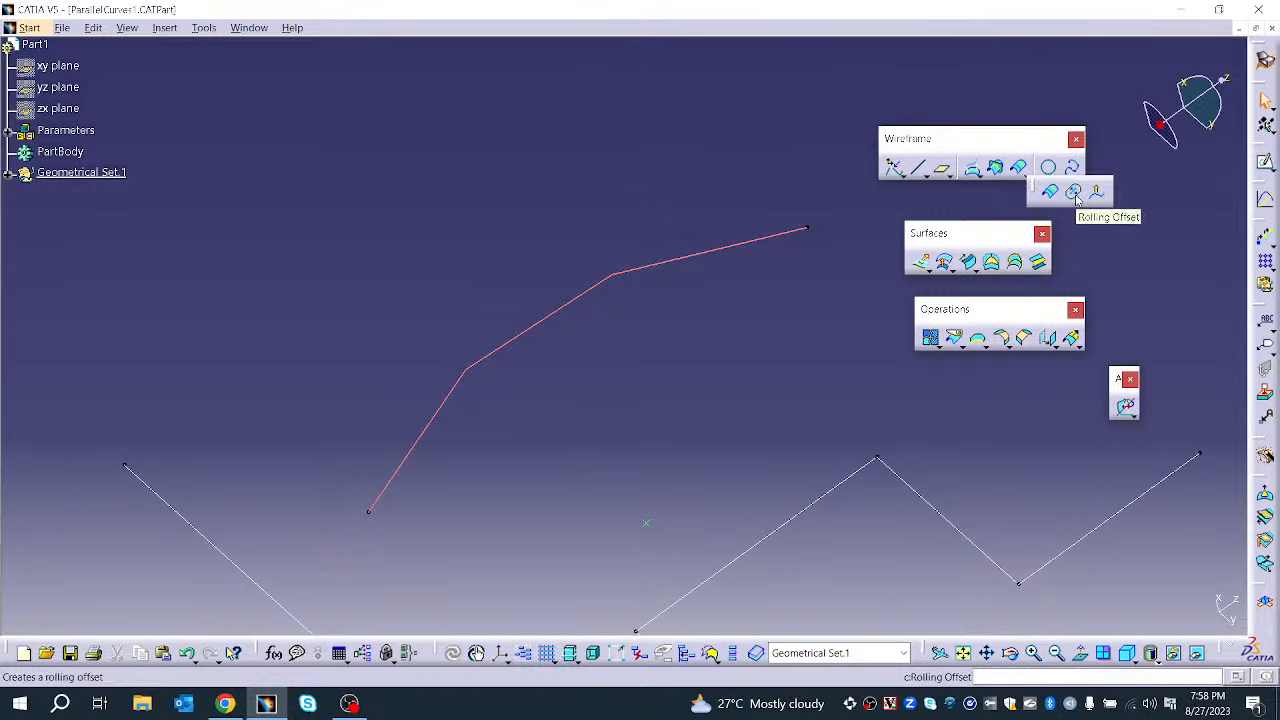
{"action": "left_click", "coordinate": [1074, 193]}
{"action": "left_click", "coordinate": [650, 267]}
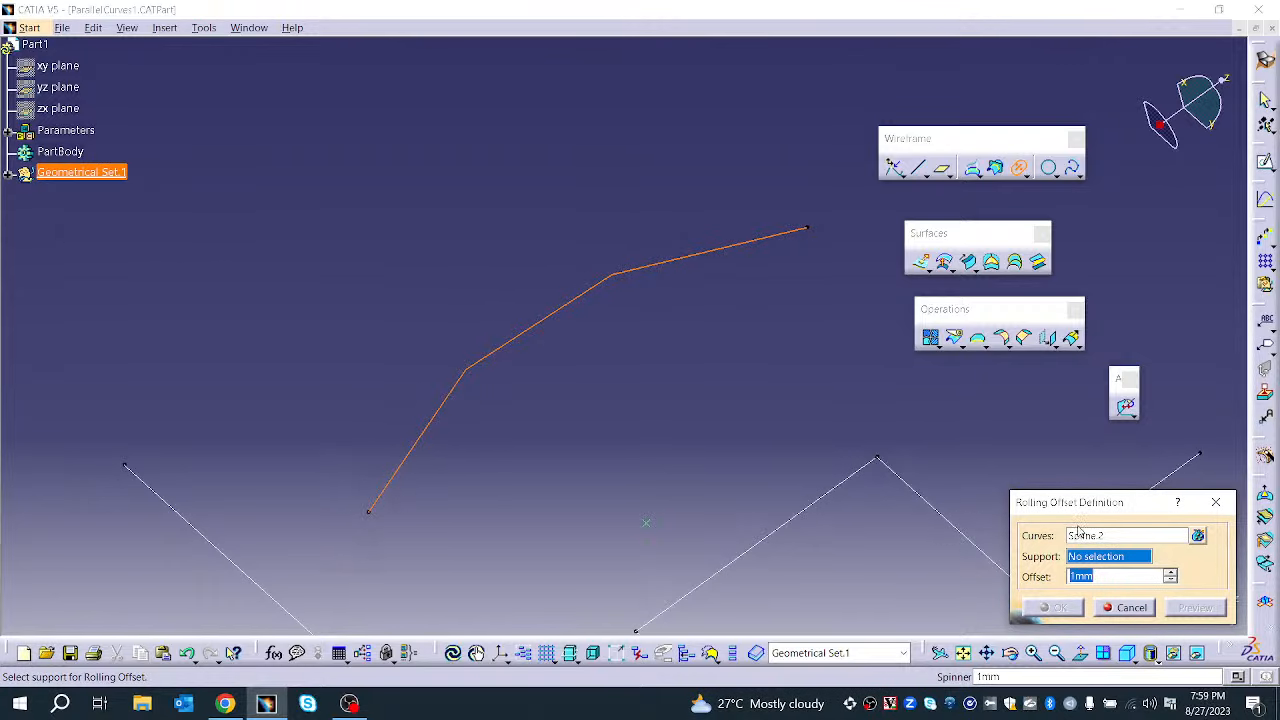
{"action": "left_click", "coordinate": [60, 67]}
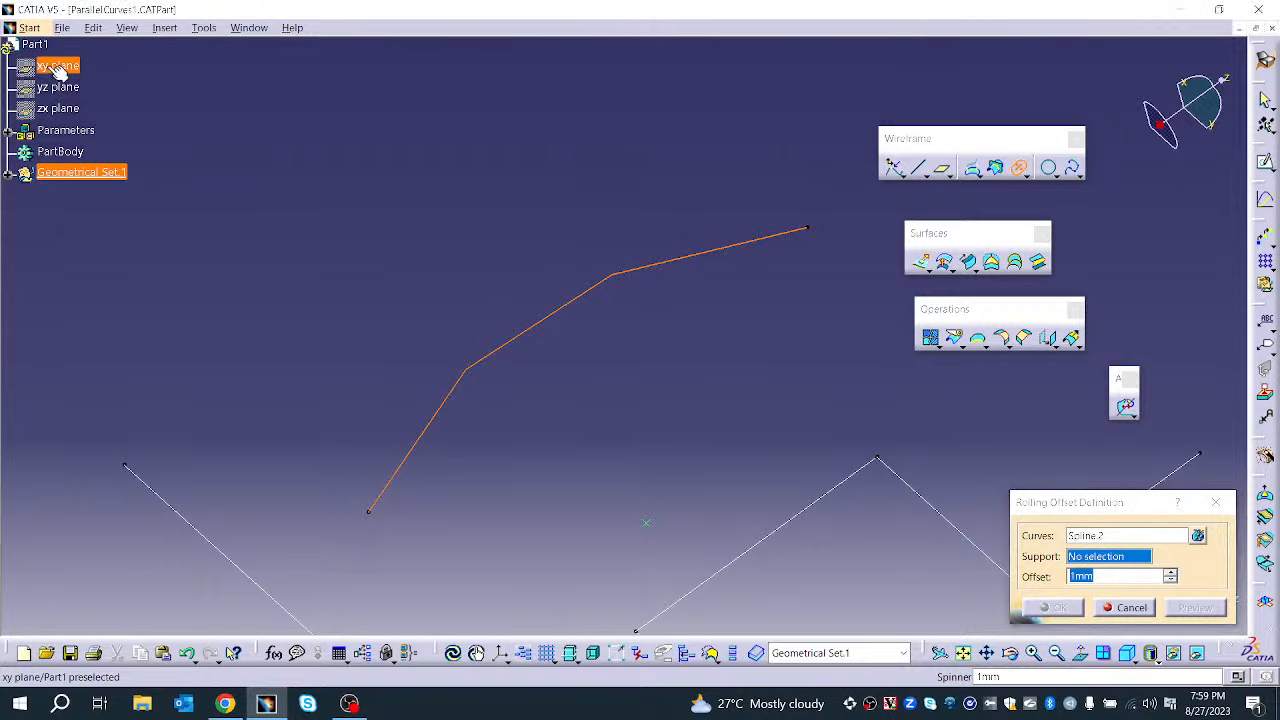
{"action": "left_click", "coordinate": [682, 393]}
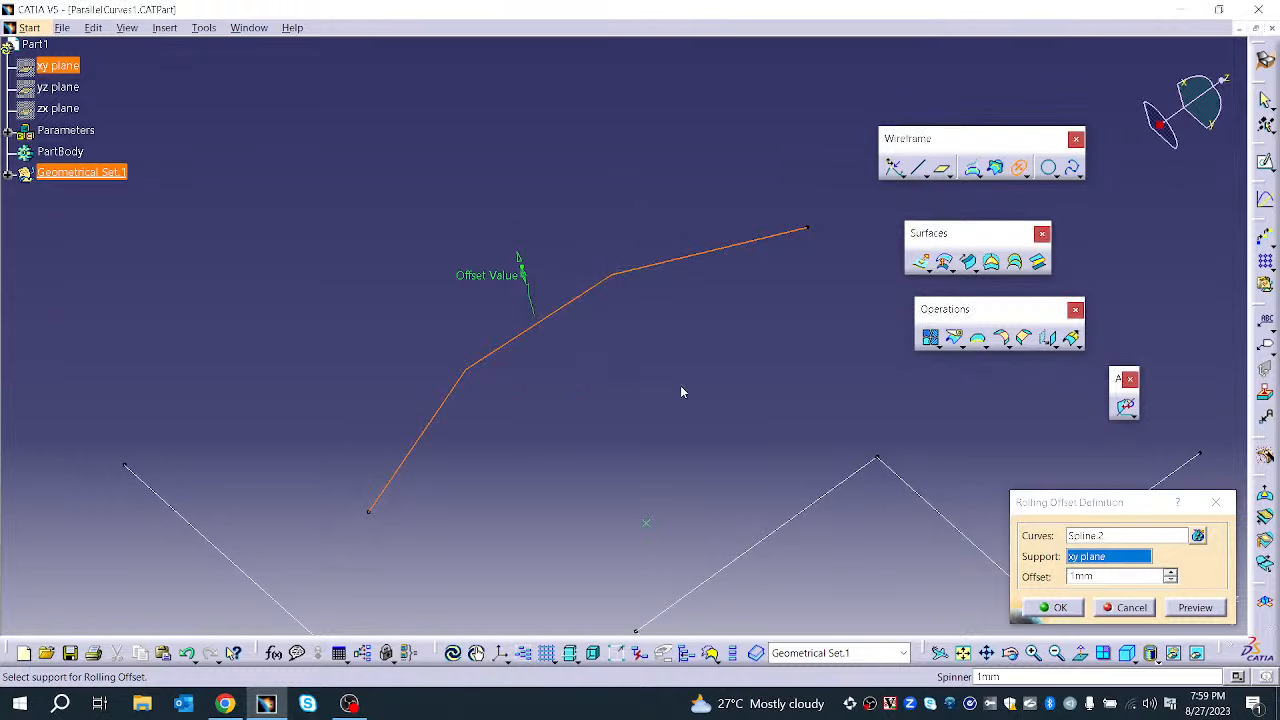
{"action": "middle_click_drag", "start_coordinate": [597, 412], "coordinate": [618, 505]}
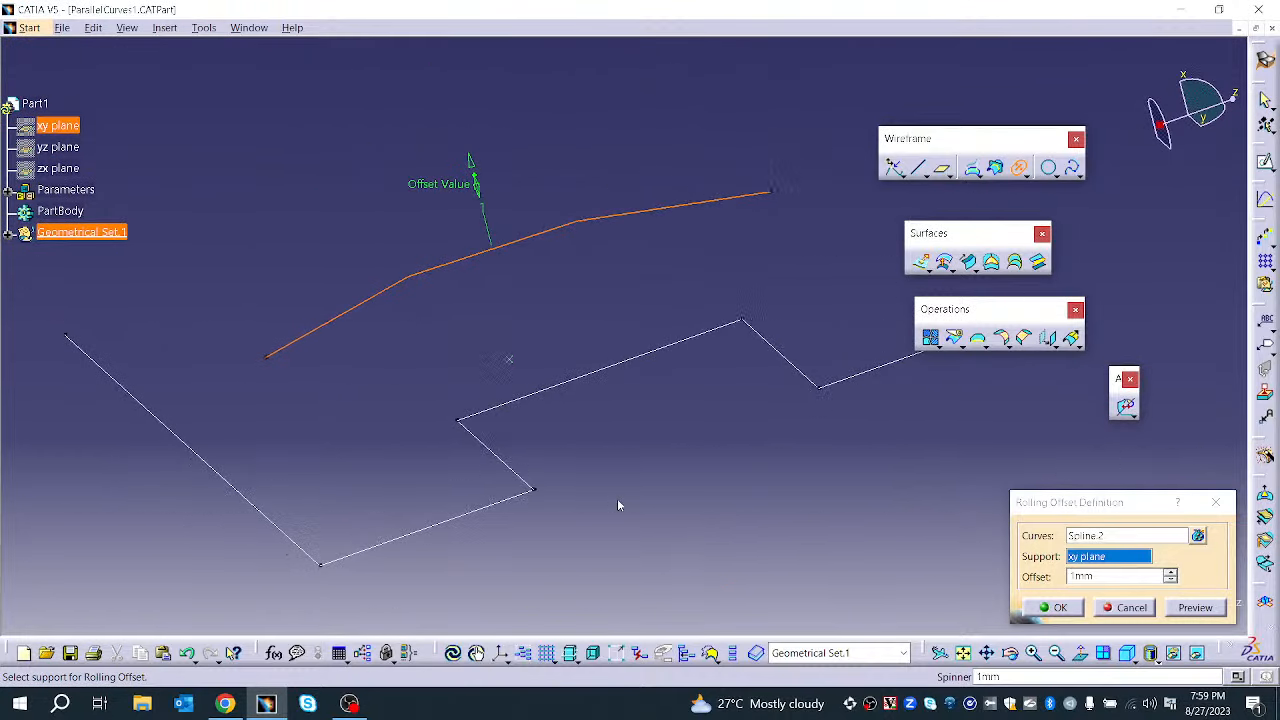
Change the rolling offset's support to the yz plane, set the offset to 3 mm and create it around the spline
{"action": "left_click", "coordinate": [58, 147]}
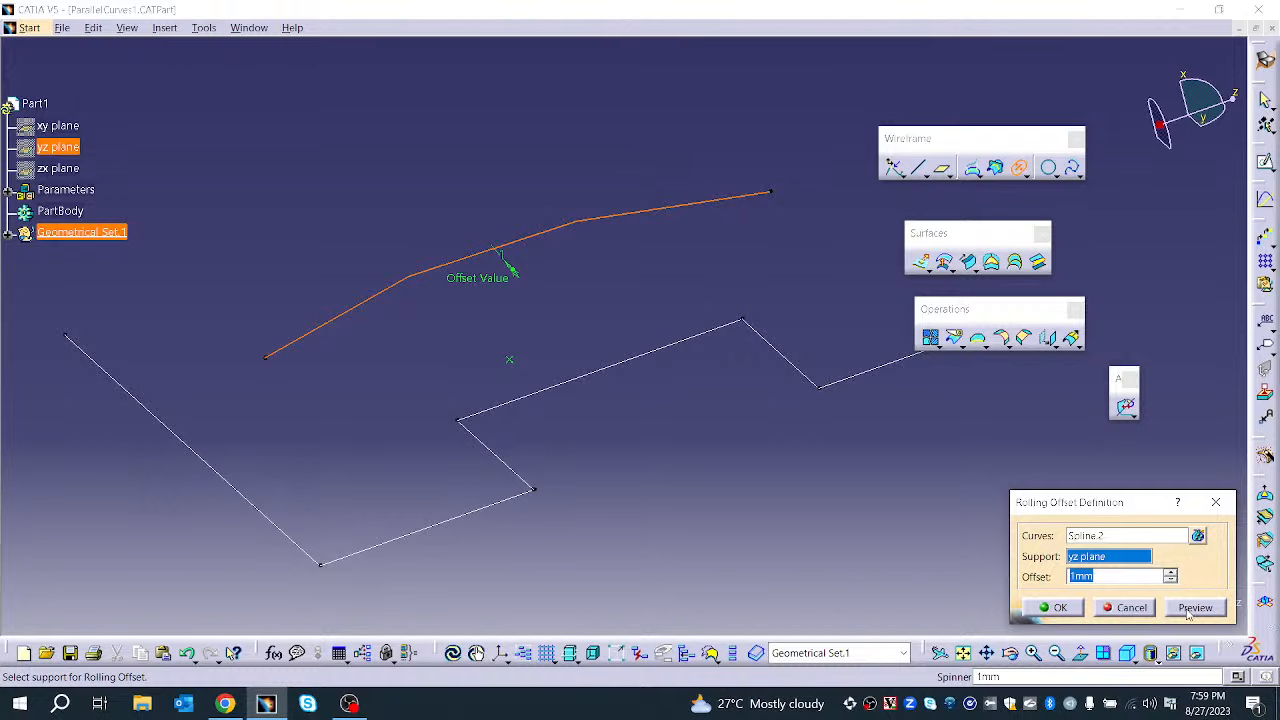
{"action": "left_click", "coordinate": [1173, 576]}
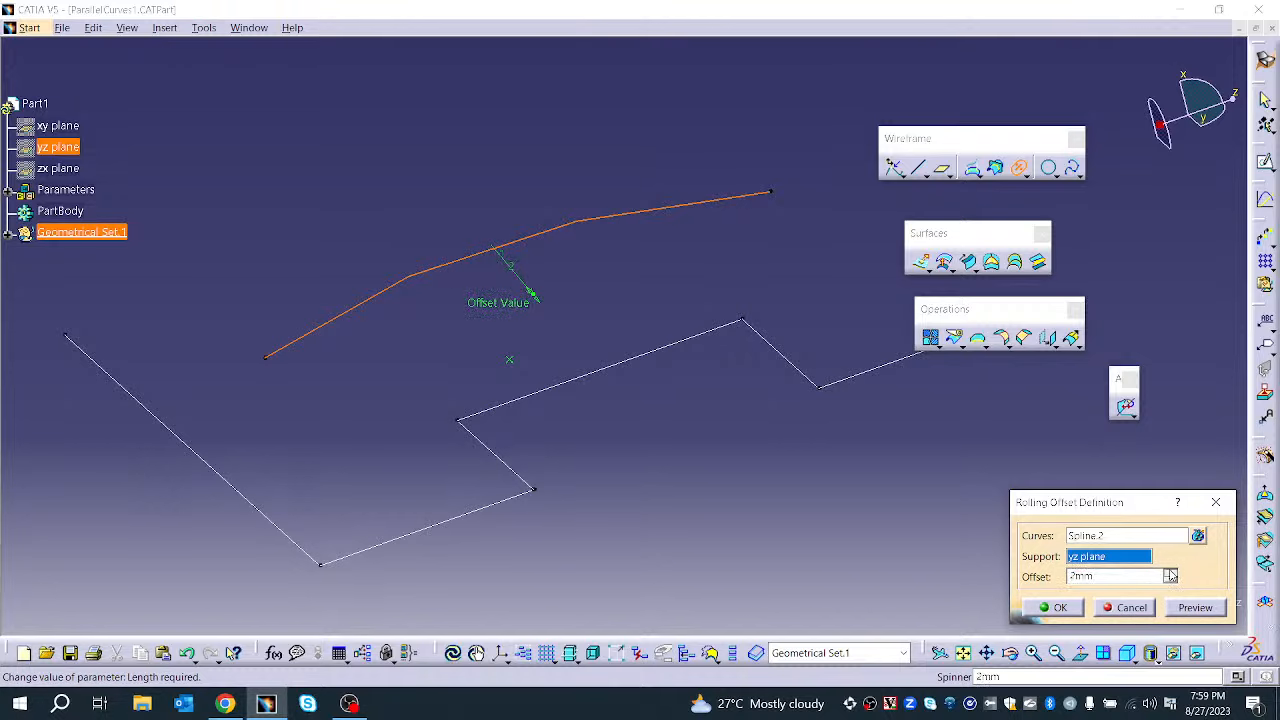
{"action": "left_click", "coordinate": [1173, 576]}
{"action": "left_click", "coordinate": [1195, 608]}
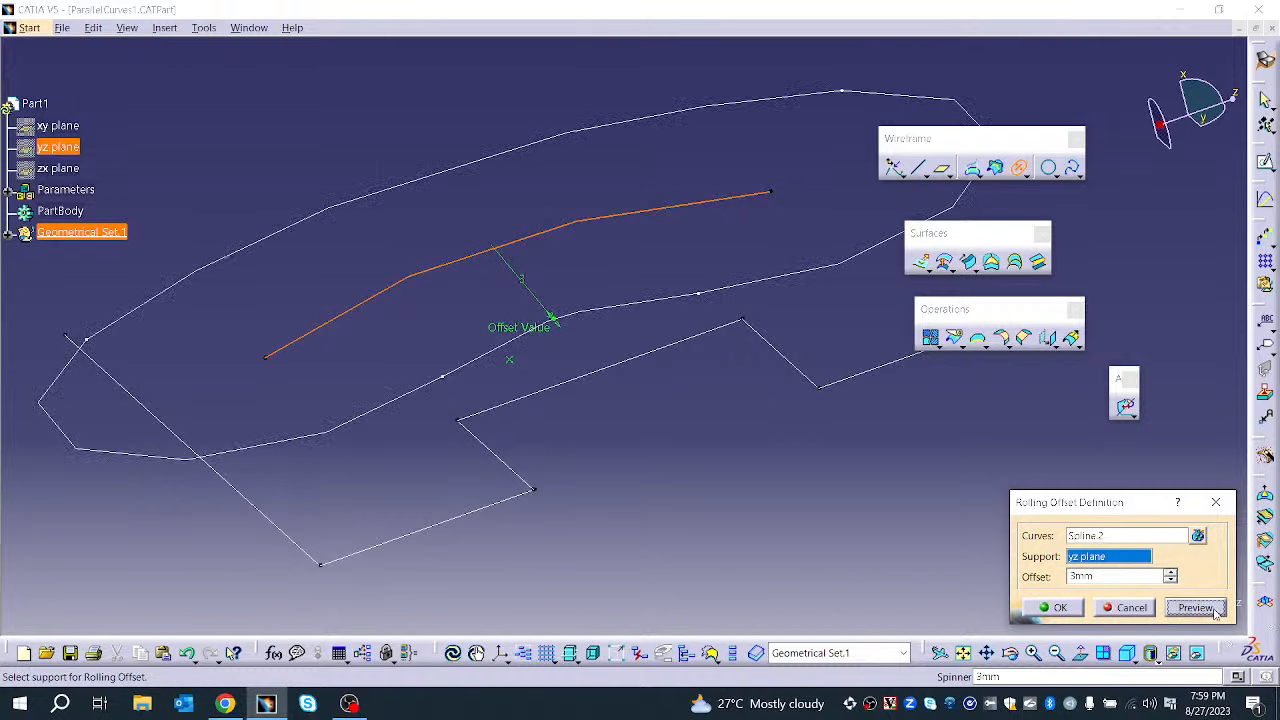
{"action": "middle_click_drag", "start_coordinate": [564, 508], "coordinate": [976, 536]}
{"action": "left_click", "coordinate": [1042, 609]}
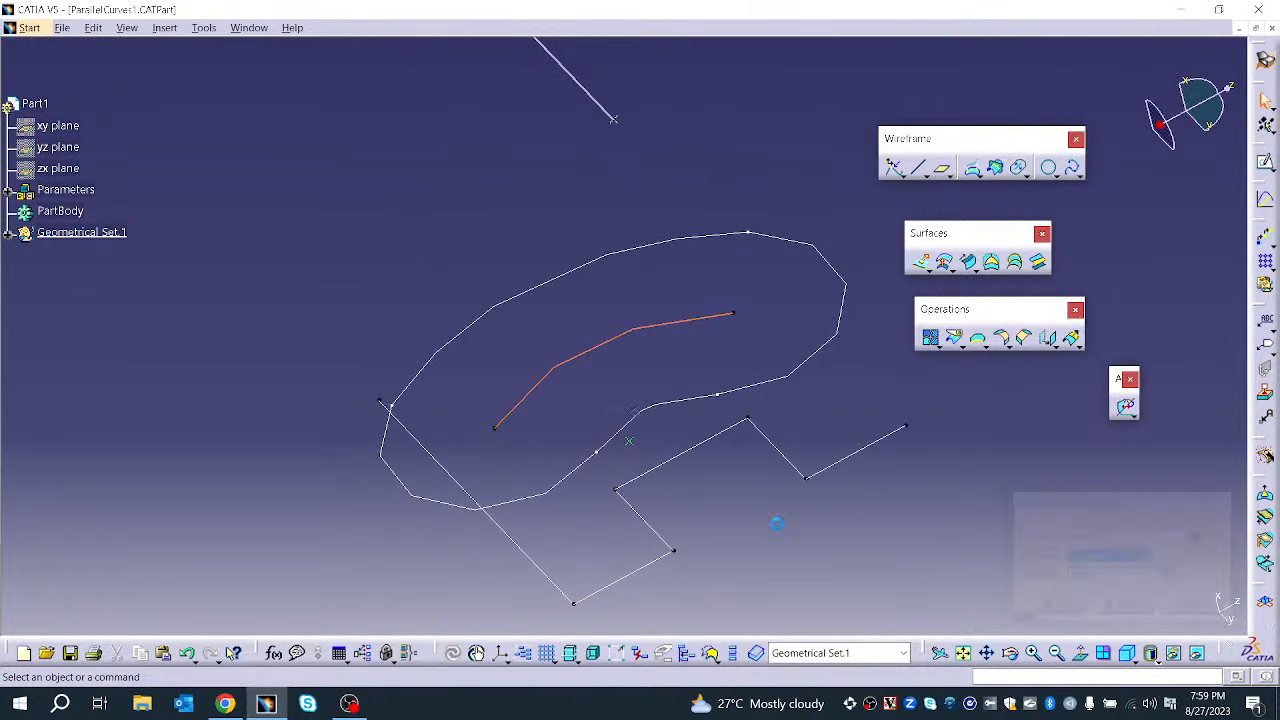
Hide Line.4 and Line.5, the two connected segments of the stepped profile next to its last segment
{"action": "right_click", "coordinate": [694, 457]}
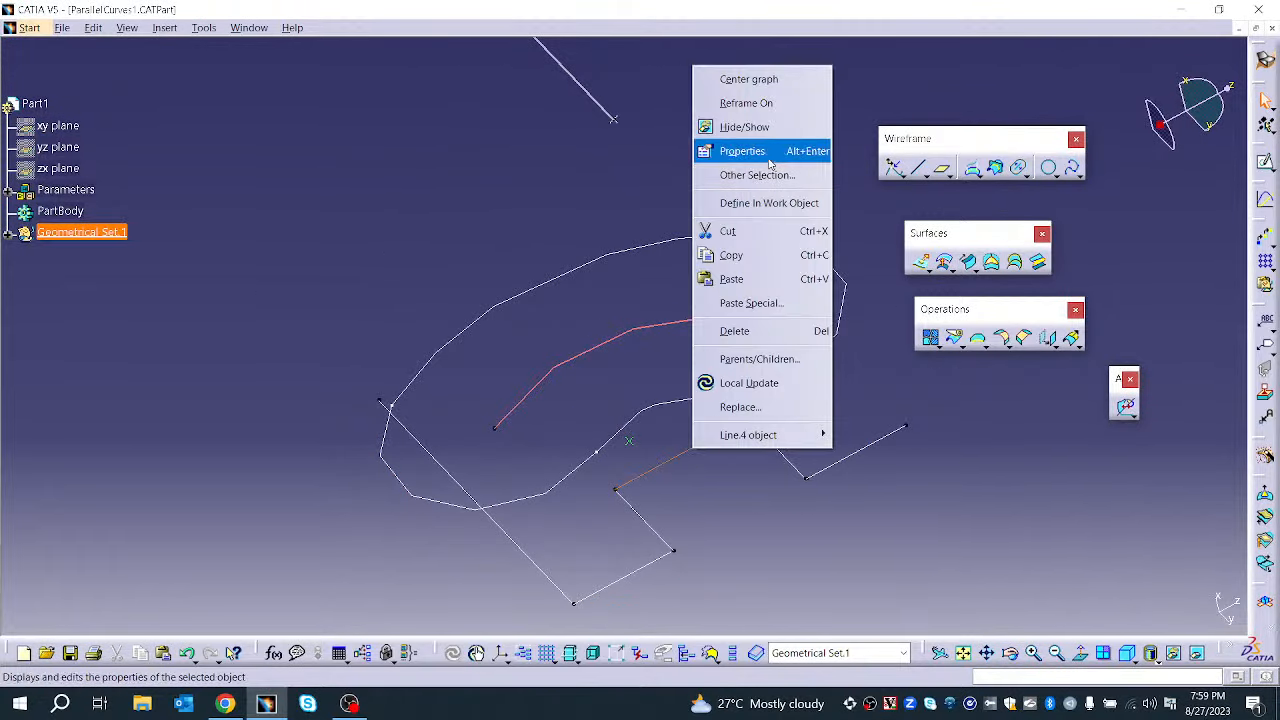
{"action": "left_click", "coordinate": [744, 127]}
{"action": "right_click", "coordinate": [781, 461]}
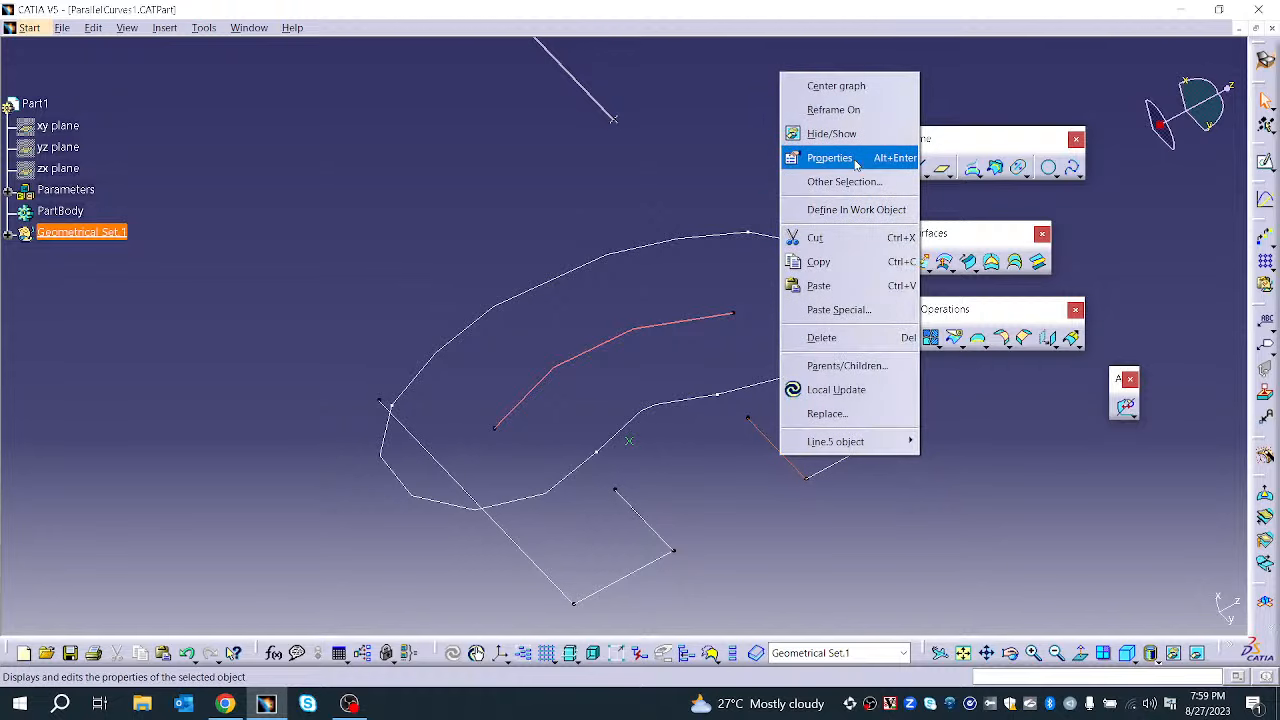
{"action": "left_click", "coordinate": [832, 133]}
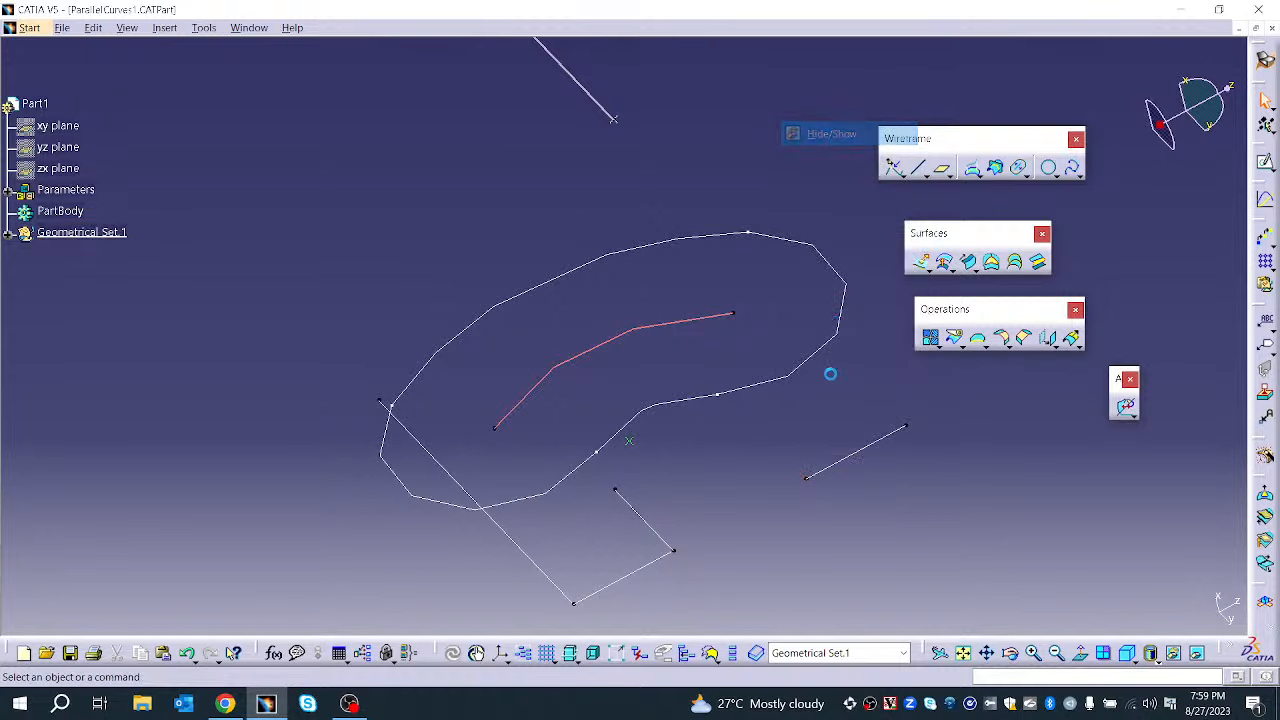
Create a 3 mm rolling offset around the isolated short line Line.6 with the yz plane as support
{"action": "middle_click_drag", "start_coordinate": [808, 474], "coordinate": [618, 363]}
{"action": "middle_click_drag", "start_coordinate": [885, 240], "coordinate": [553, 346]}
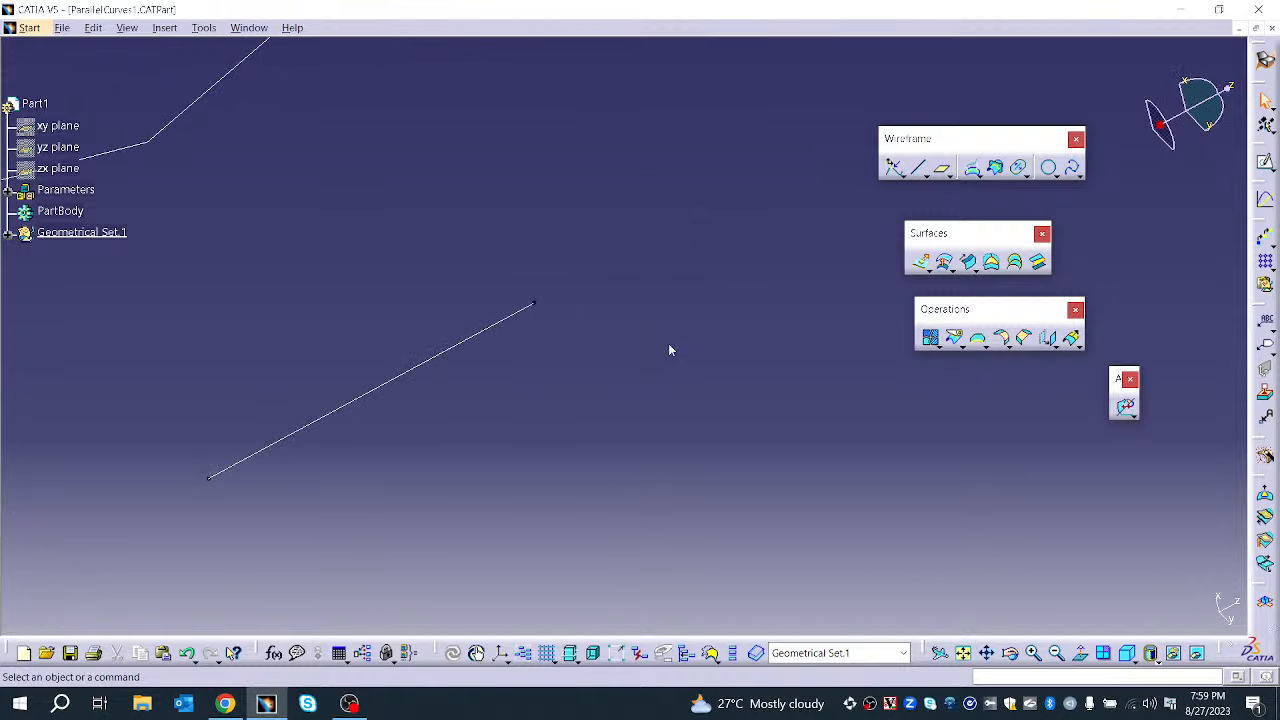
{"action": "left_click", "coordinate": [1018, 167]}
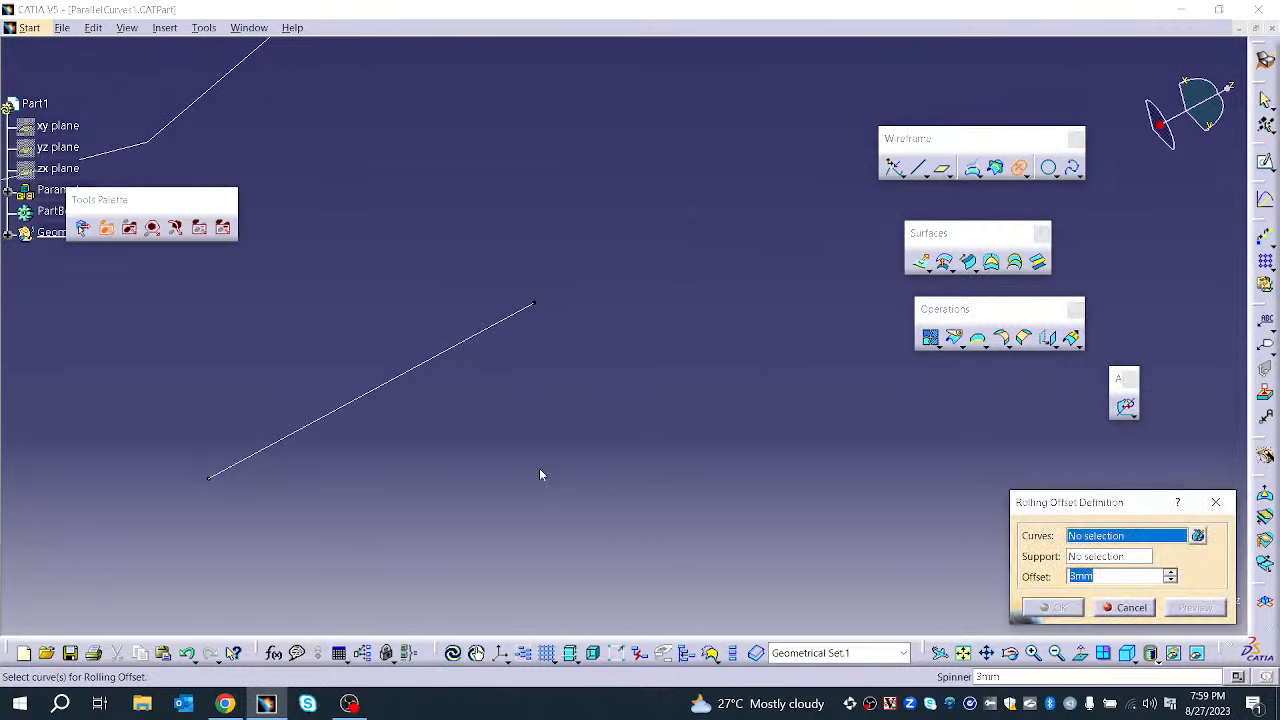
{"action": "middle_click_drag", "start_coordinate": [428, 434], "coordinate": [630, 432]}
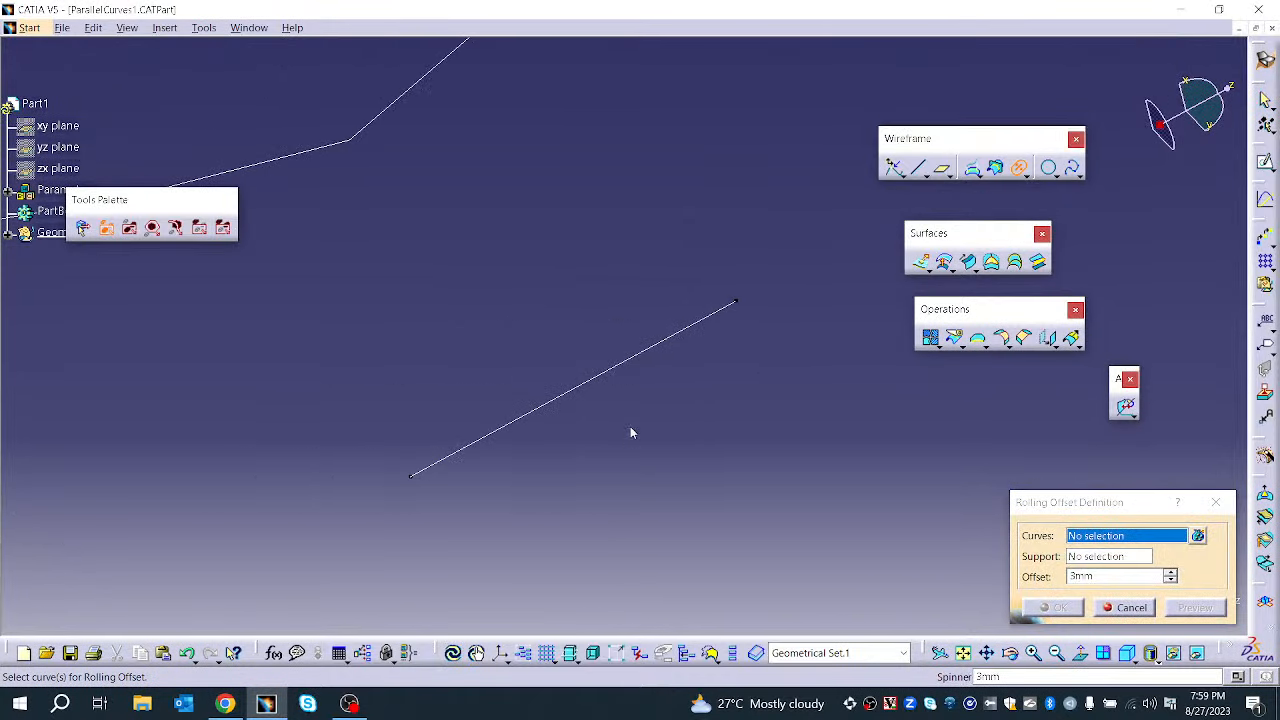
{"action": "left_click", "coordinate": [628, 367]}
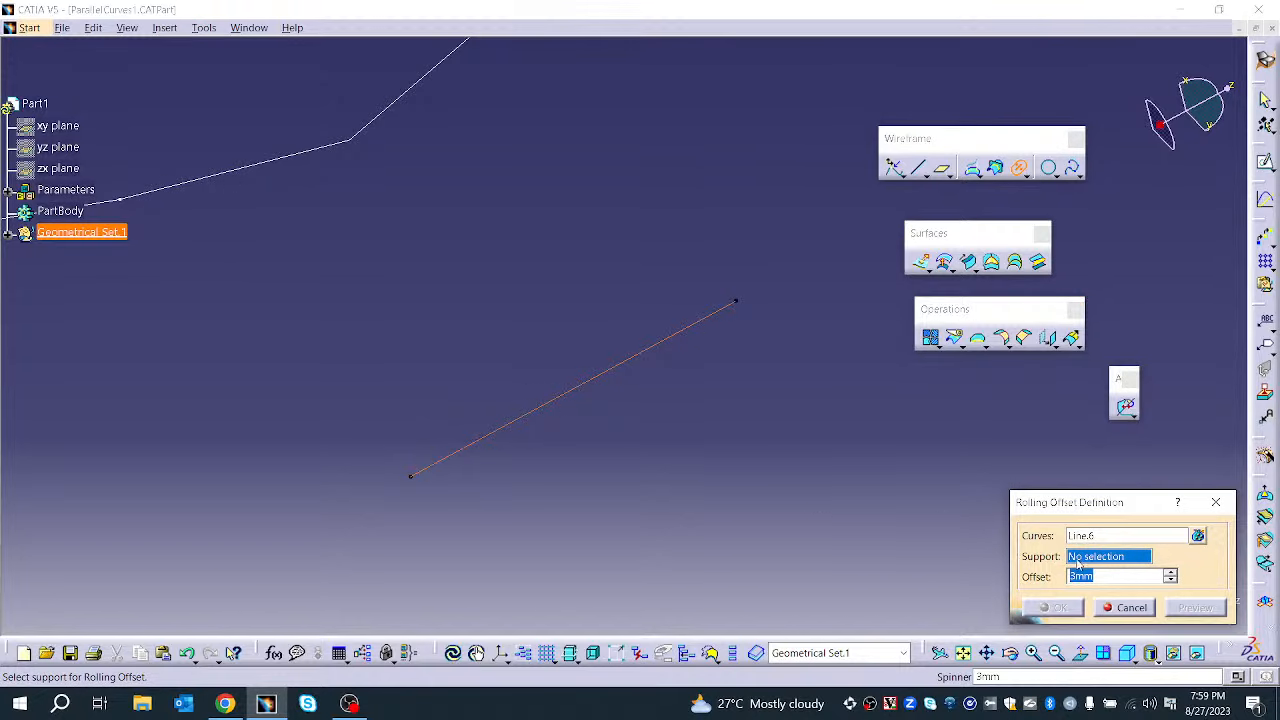
{"action": "left_click", "coordinate": [73, 146]}
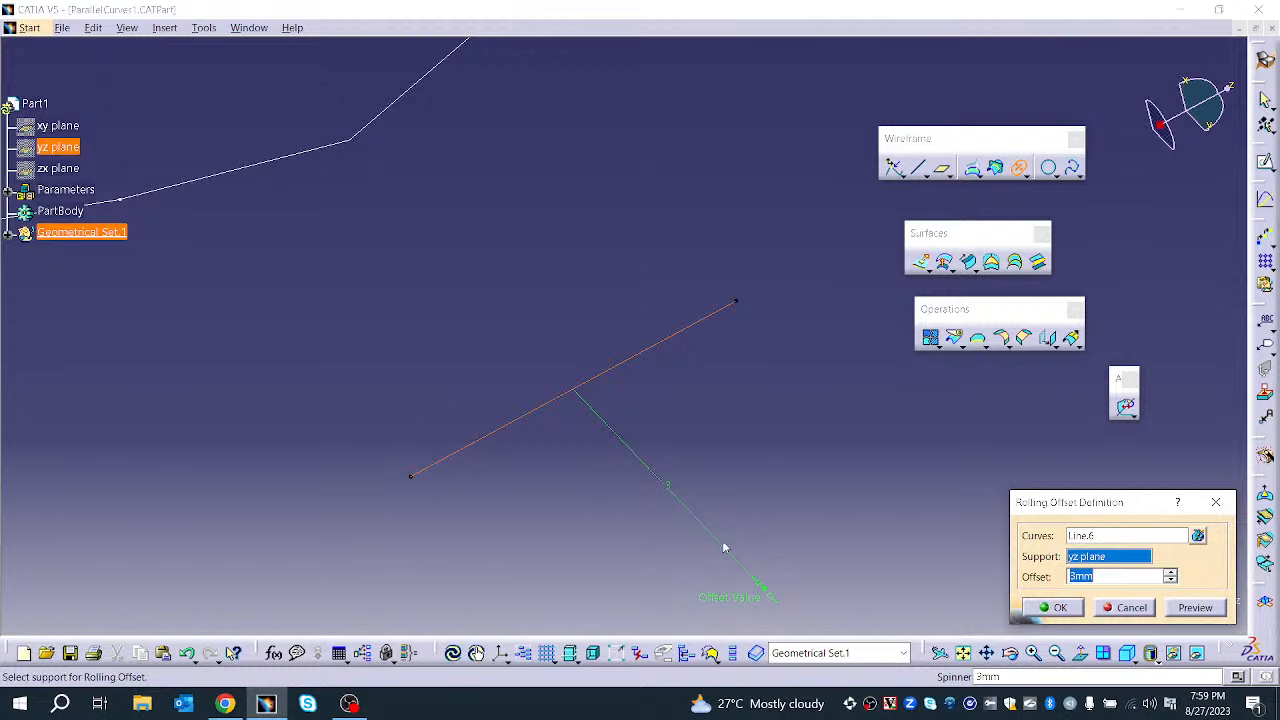
{"action": "left_click", "coordinate": [1195, 608]}
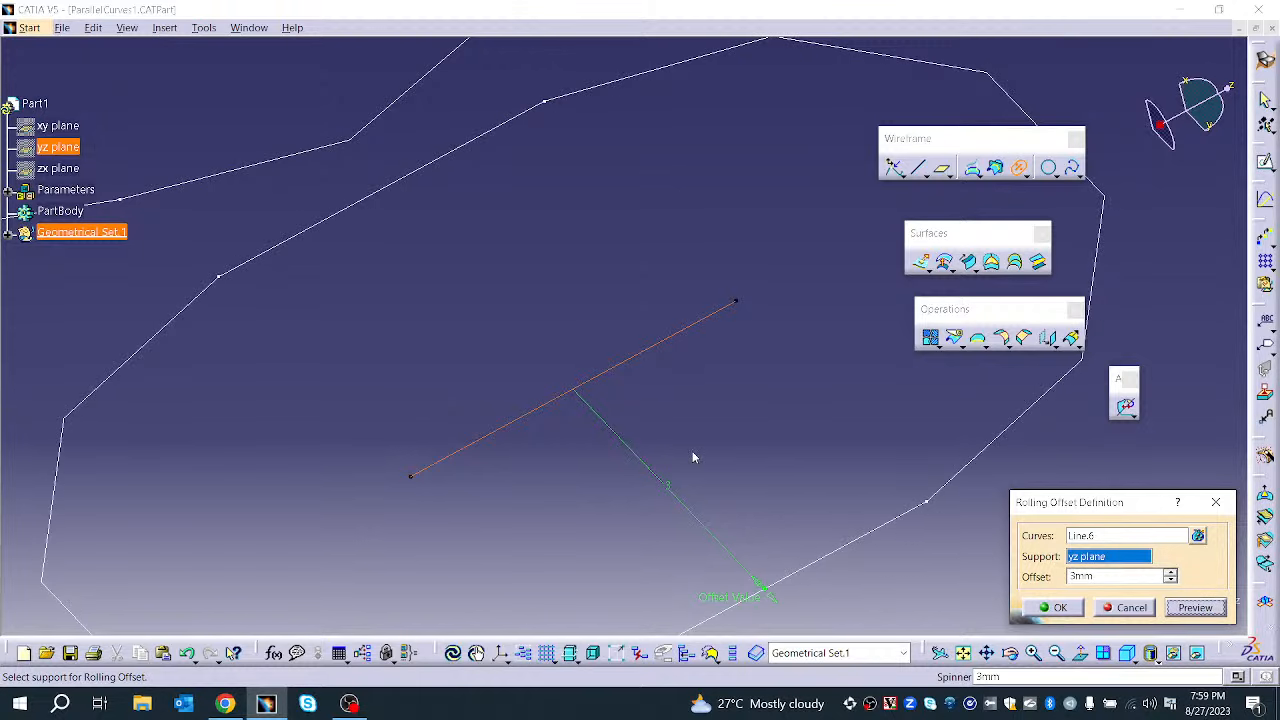
{"action": "middle_click_drag", "start_coordinate": [692, 451], "coordinate": [654, 514]}
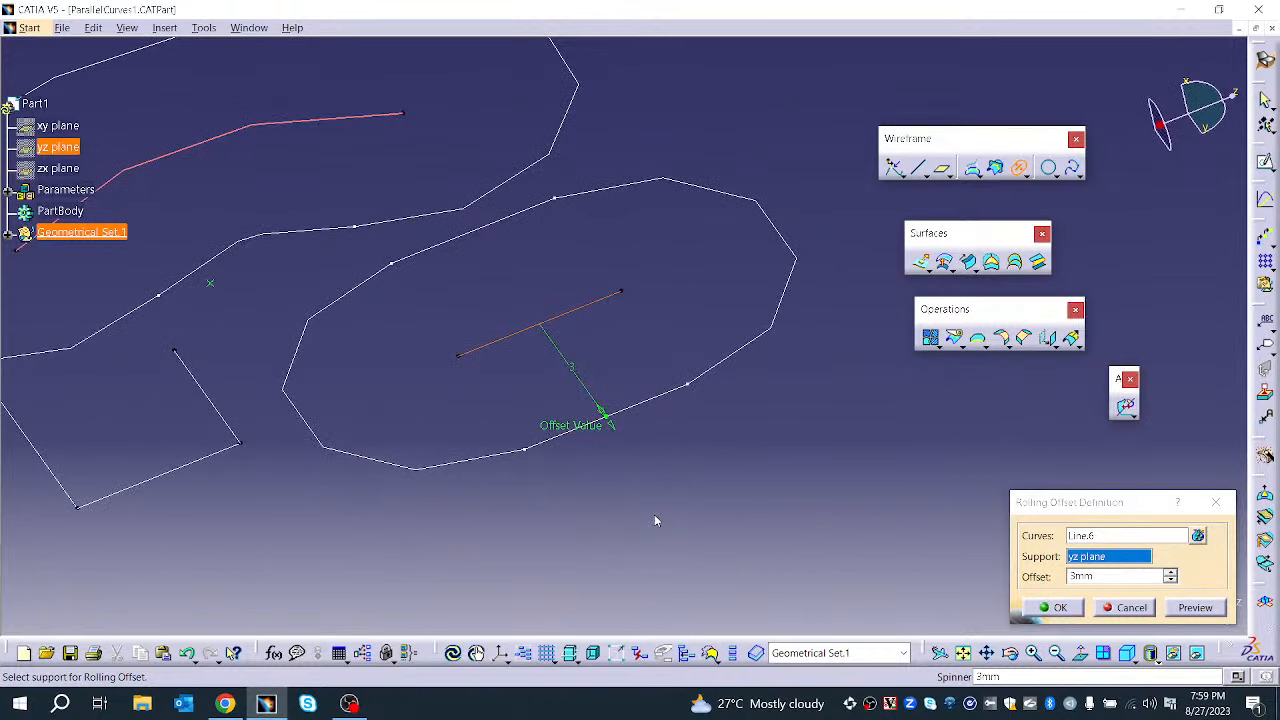
{"action": "middle_click_drag", "start_coordinate": [671, 451], "coordinate": [680, 660]}
{"action": "middle_click_drag", "start_coordinate": [625, 487], "coordinate": [699, 427]}
{"action": "middle_click_drag", "start_coordinate": [597, 395], "coordinate": [590, 453]}
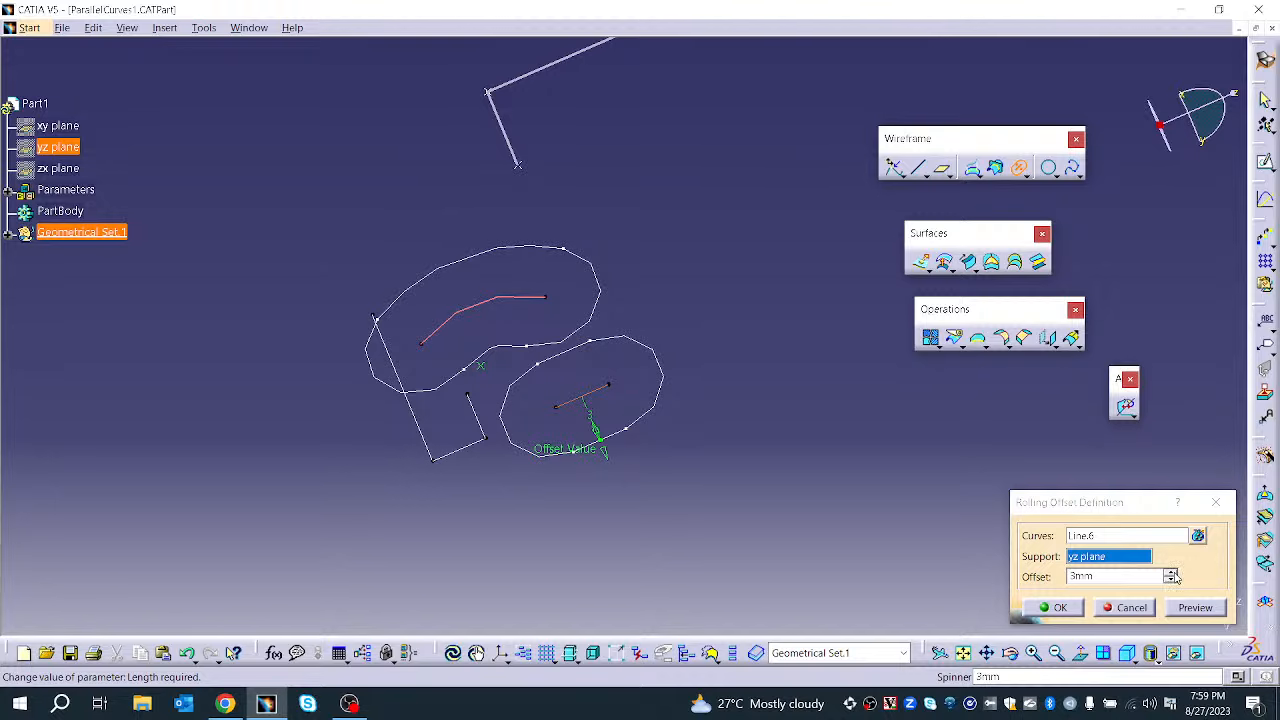
{"action": "left_click", "coordinate": [1062, 608]}
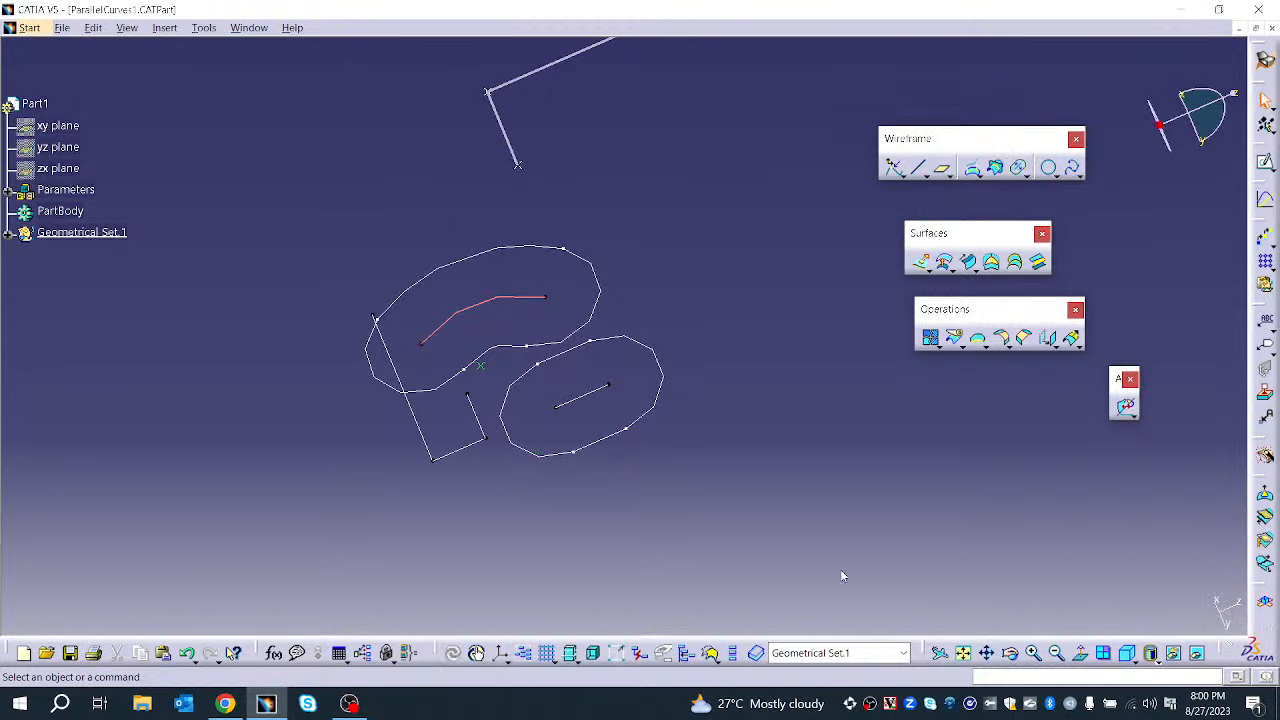
Start a 3D Curve Offset of the closed offset curve around the short line, with the Z component as pulling direction
{"action": "left_click", "coordinate": [1027, 175]}
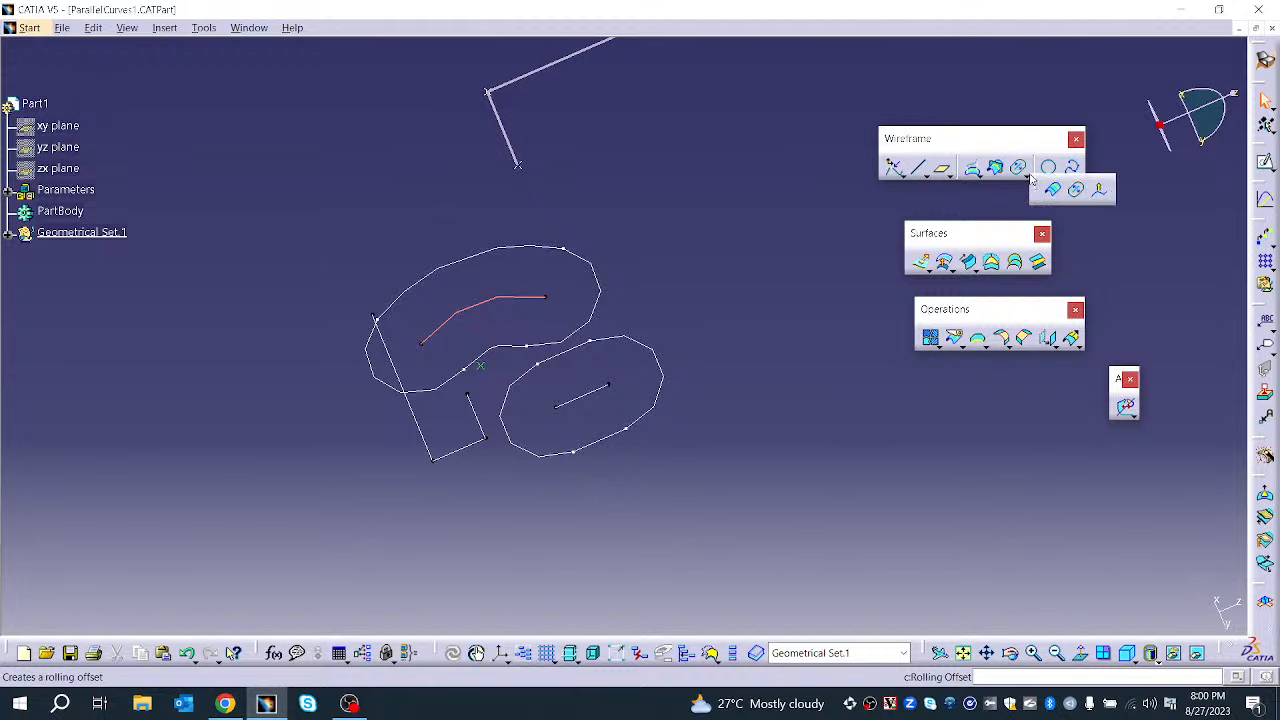
{"action": "left_click", "coordinate": [1102, 195]}
{"action": "middle_click_drag", "start_coordinate": [622, 494], "coordinate": [497, 232]}
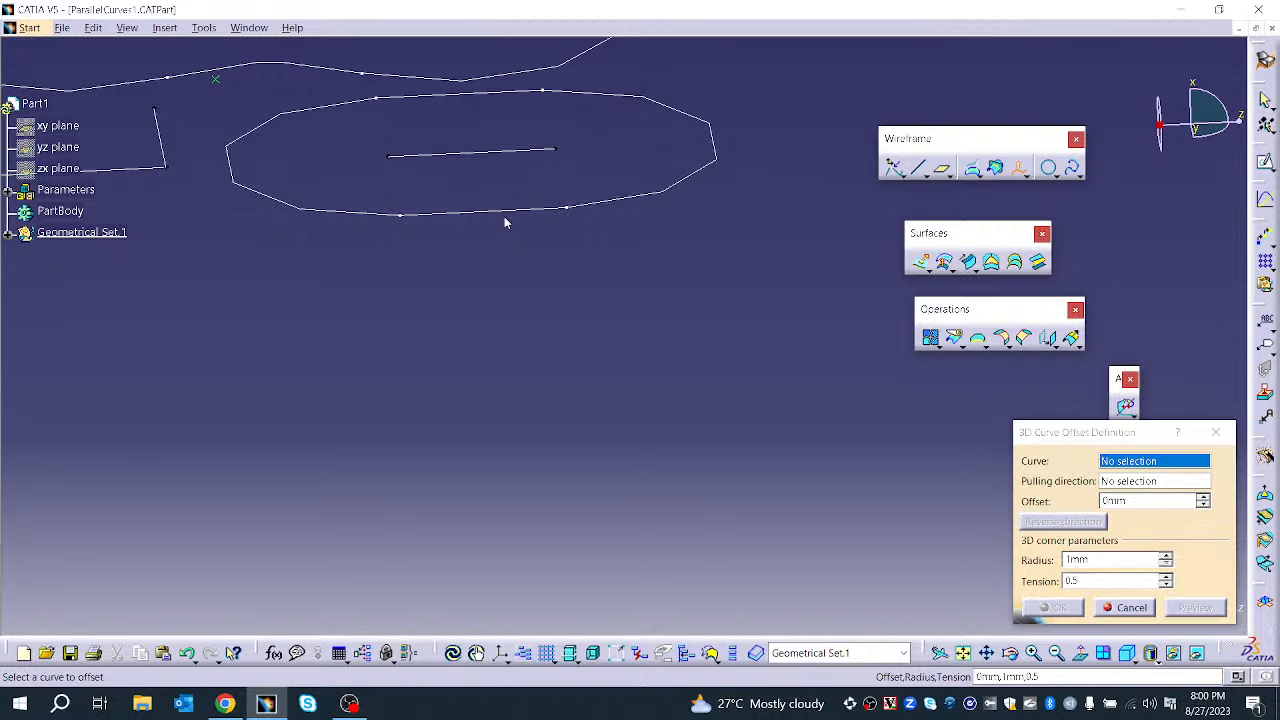
{"action": "left_click", "coordinate": [511, 210]}
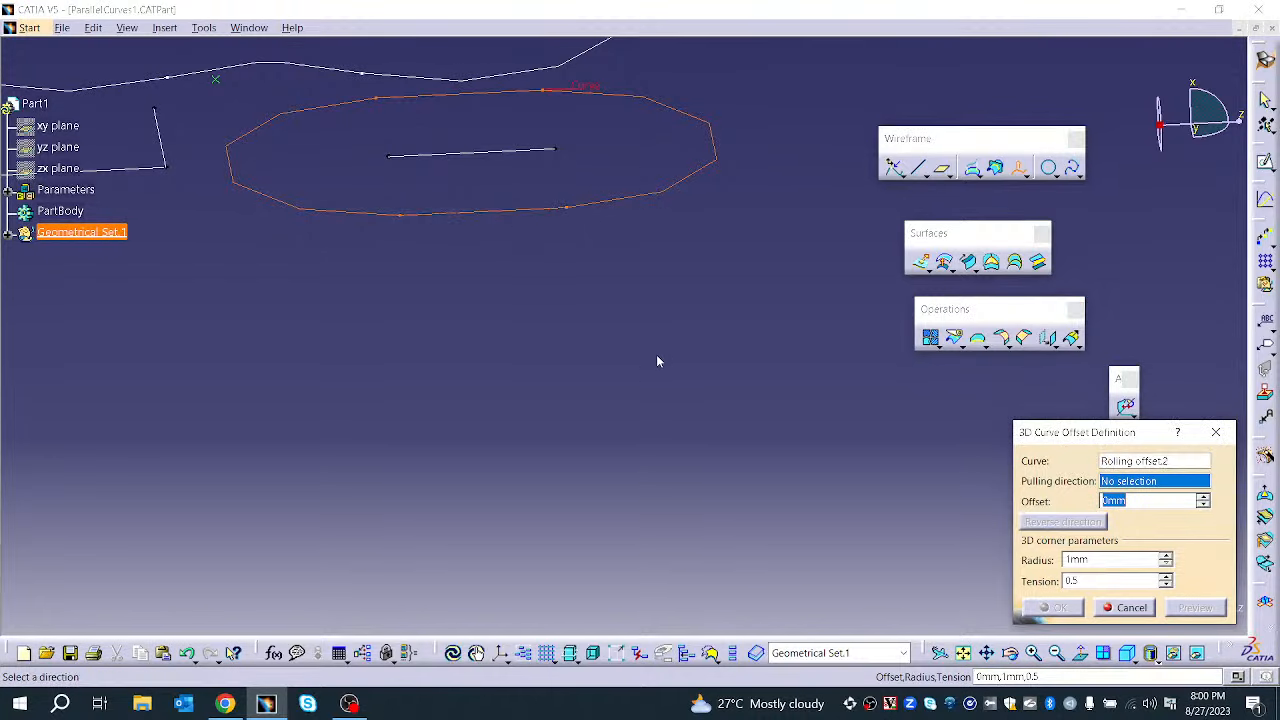
{"action": "middle_click_drag", "start_coordinate": [658, 361], "coordinate": [632, 520]}
{"action": "left_click", "coordinate": [1125, 499]}
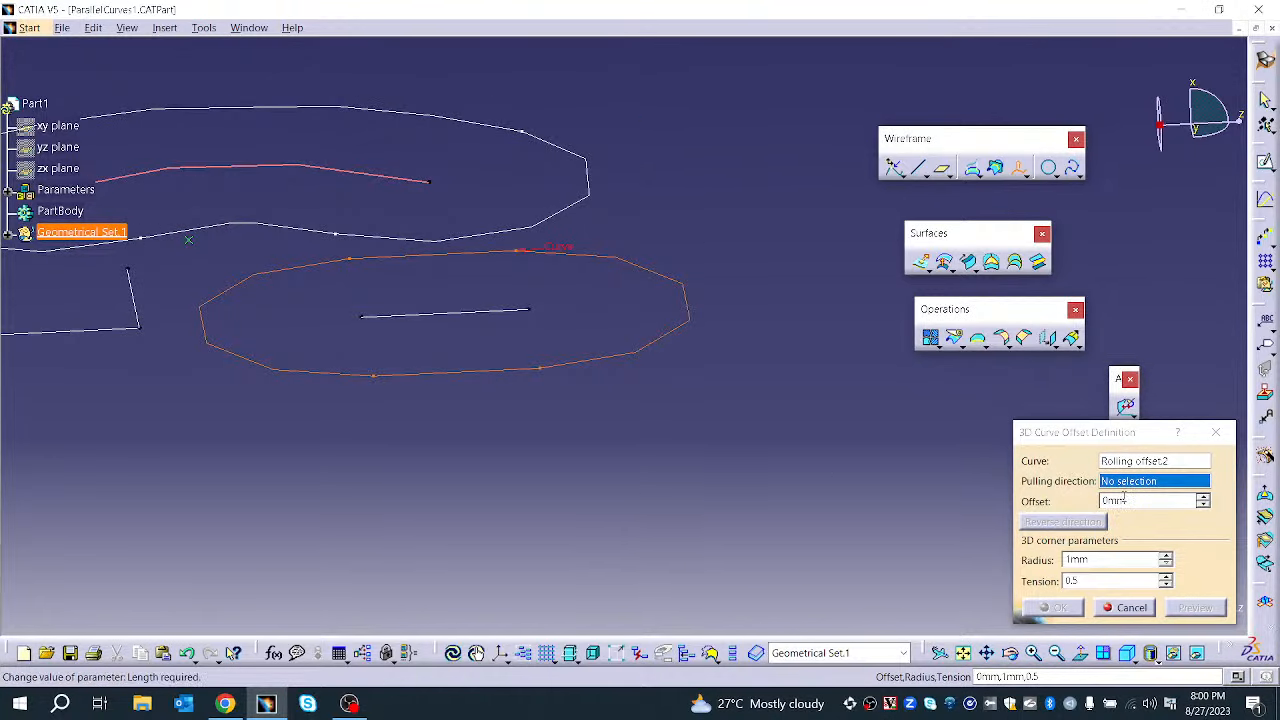
{"action": "right_click", "coordinate": [1127, 482]}
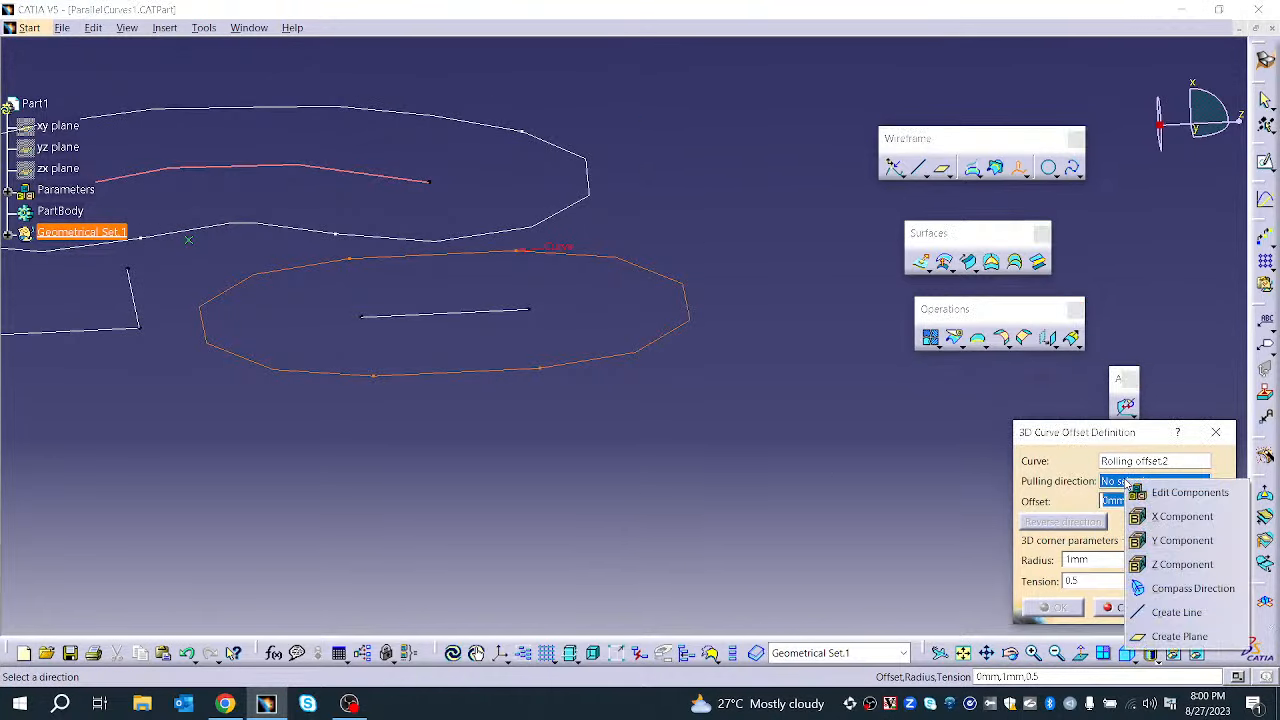
{"action": "left_click", "coordinate": [1162, 566]}
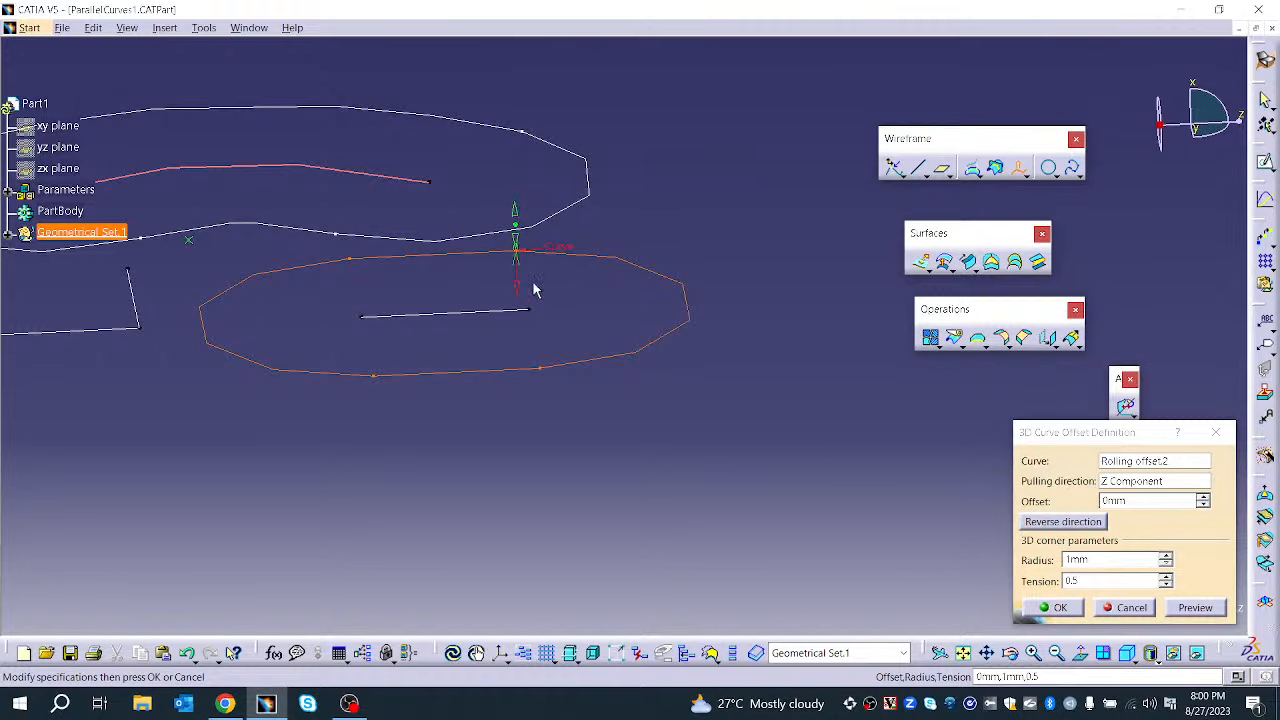
Try 3D curve offset values of -1 mm and 1 mm along the Z pulling direction
{"action": "left_click_drag", "start_coordinate": [516, 275], "coordinate": [510, 166]}
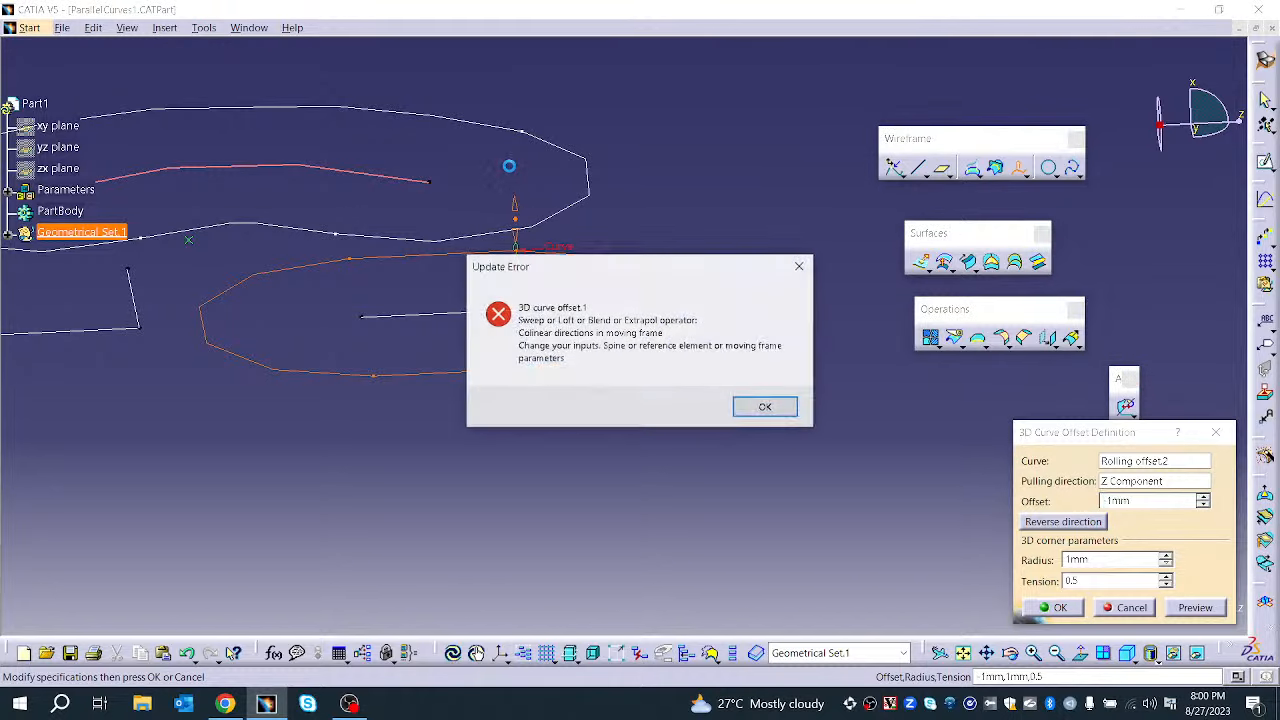
{"action": "left_click", "coordinate": [737, 406]}
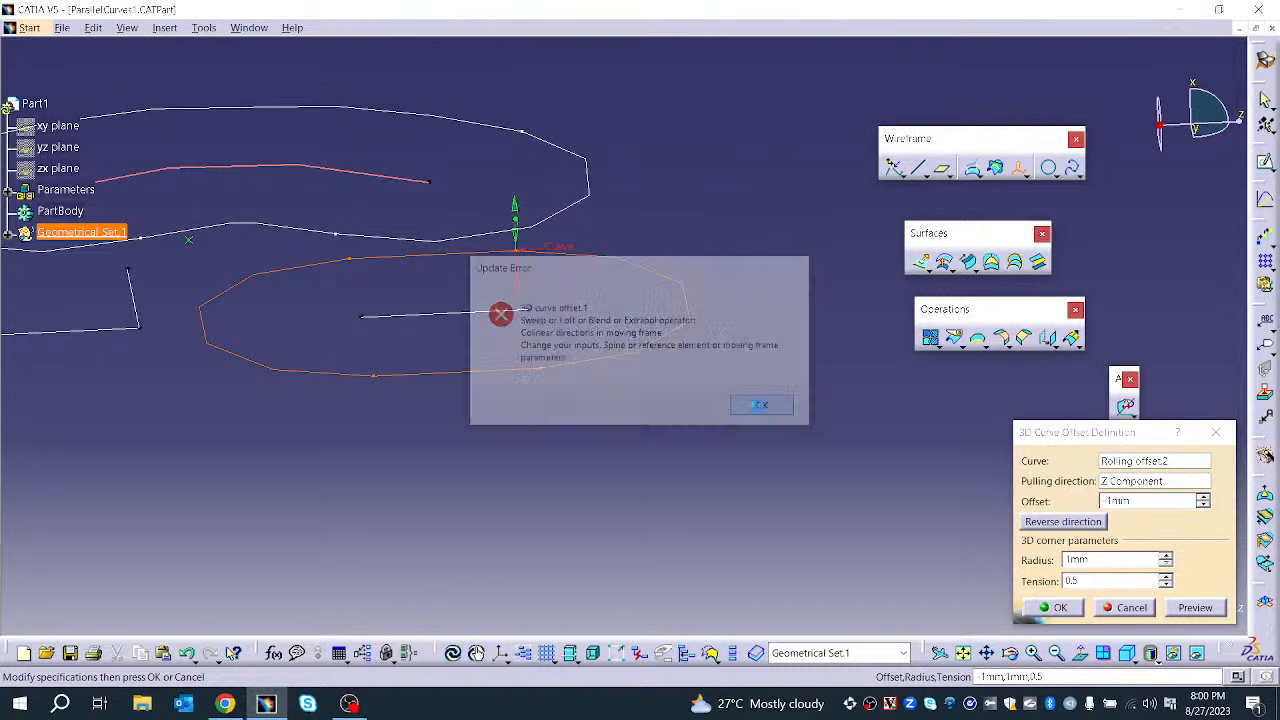
{"action": "left_click", "coordinate": [1205, 498]}
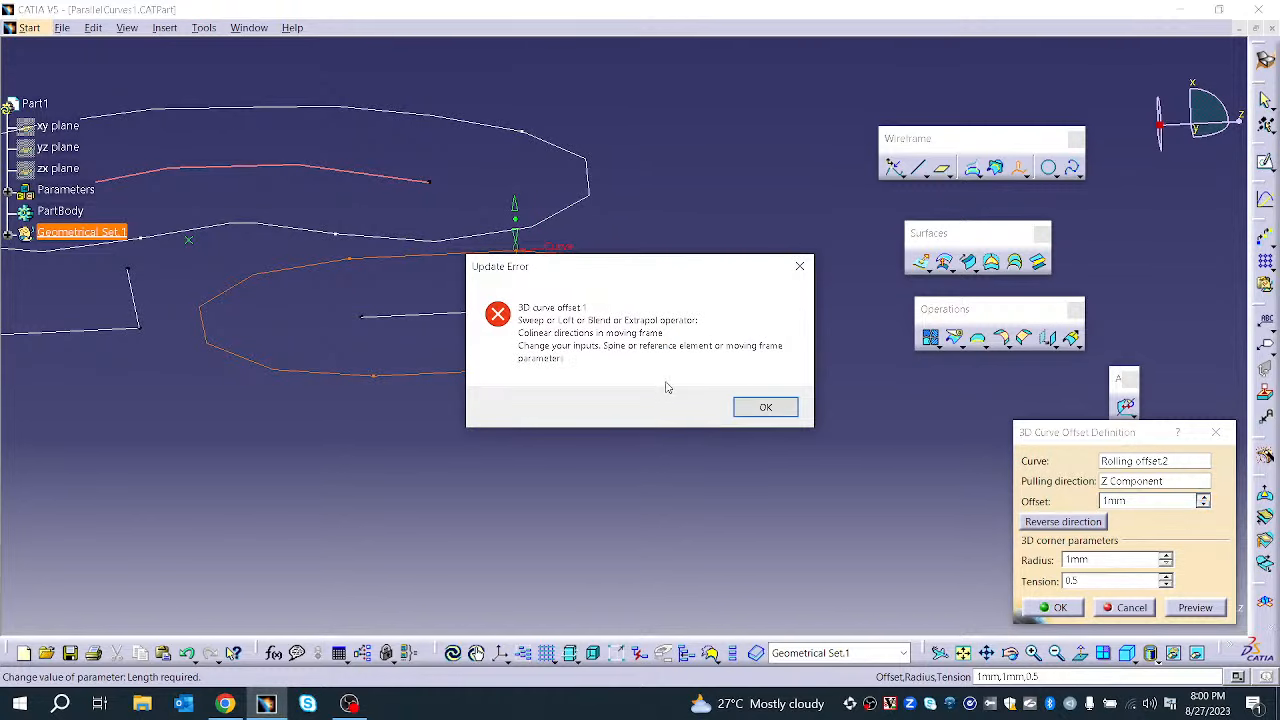
{"action": "left_click", "coordinate": [765, 407]}
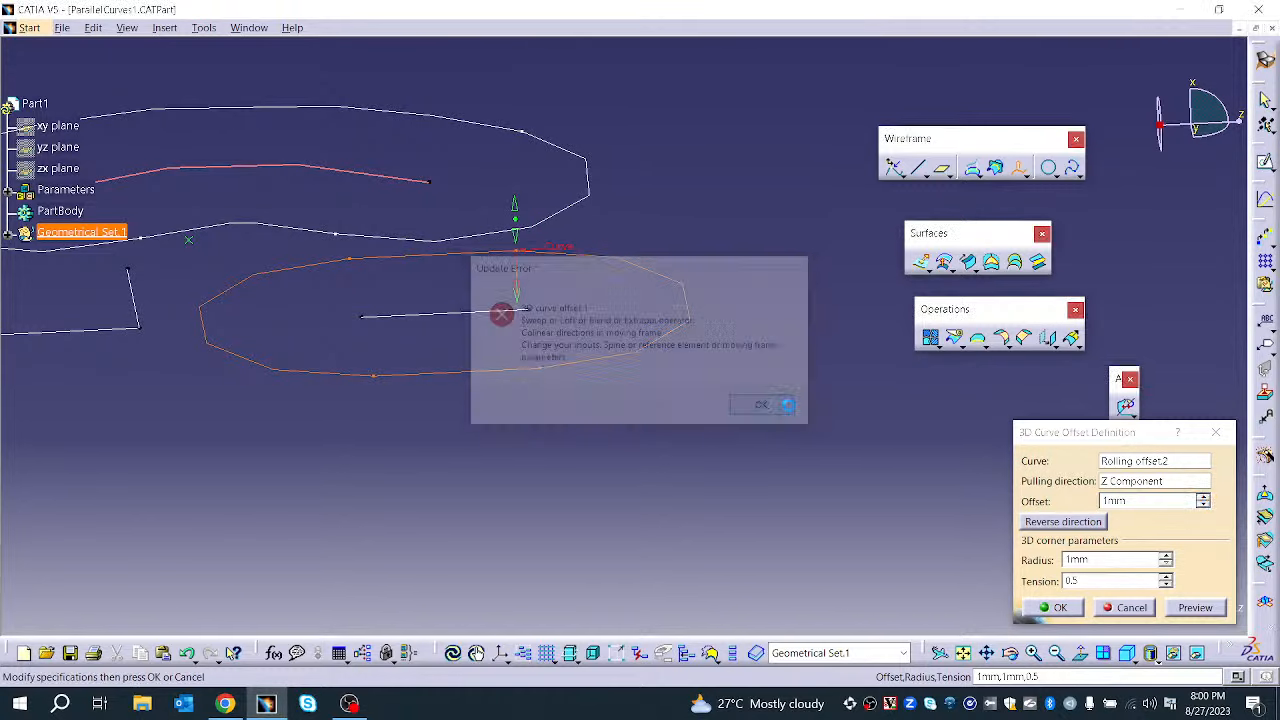
Try the 1 mm 3D curve offset with the X component as pulling direction and inspect the preview
{"action": "left_click", "coordinate": [1125, 484]}
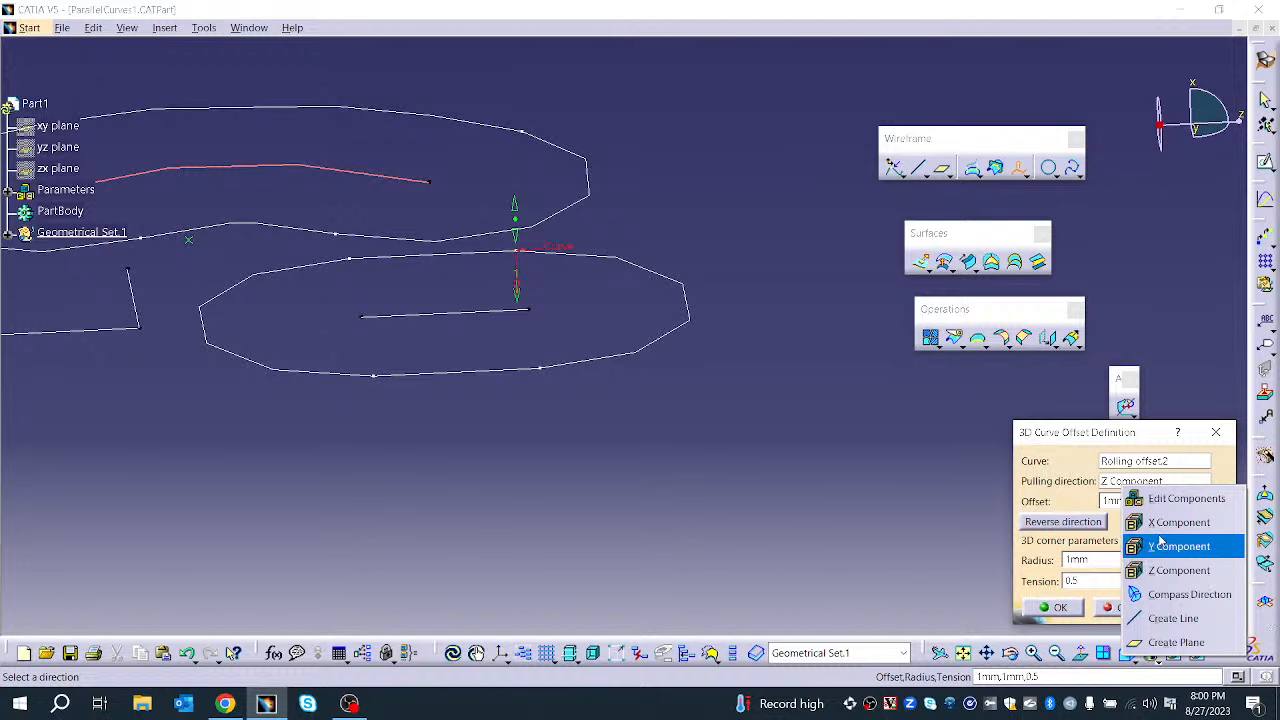
{"action": "left_click", "coordinate": [1157, 522]}
{"action": "left_click", "coordinate": [1197, 608]}
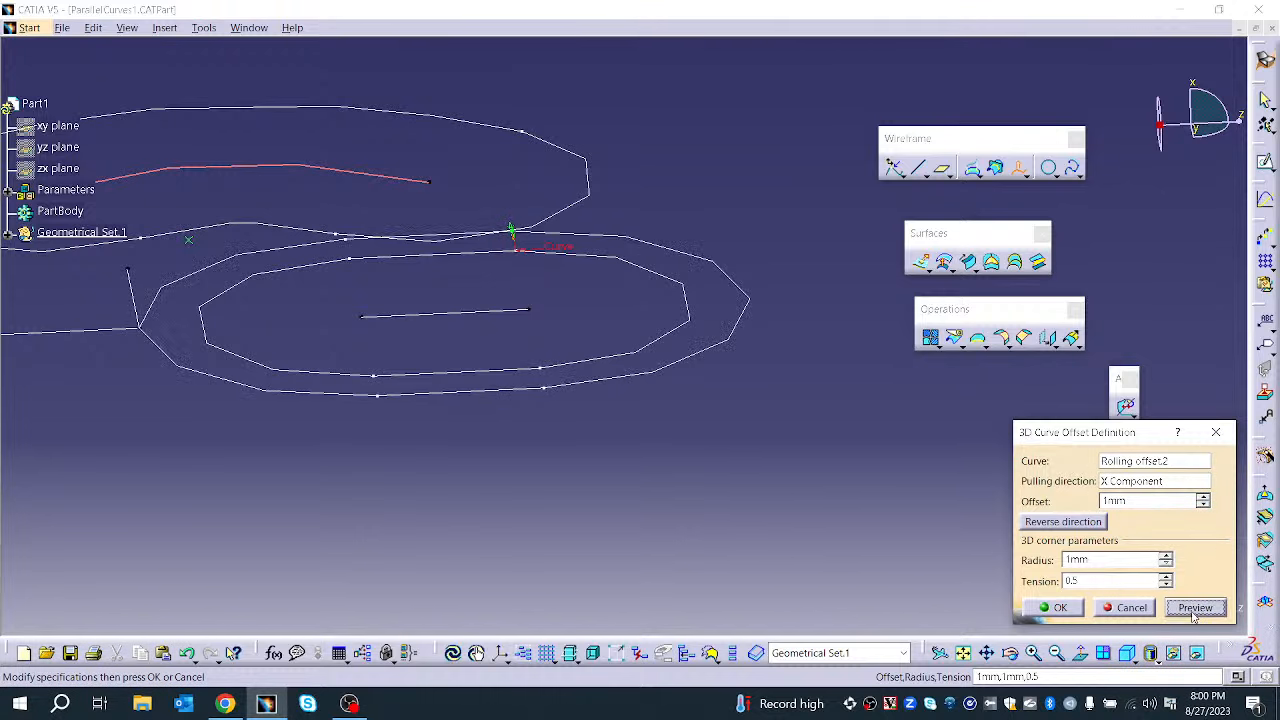
{"action": "middle_click_drag", "start_coordinate": [608, 507], "coordinate": [729, 446]}
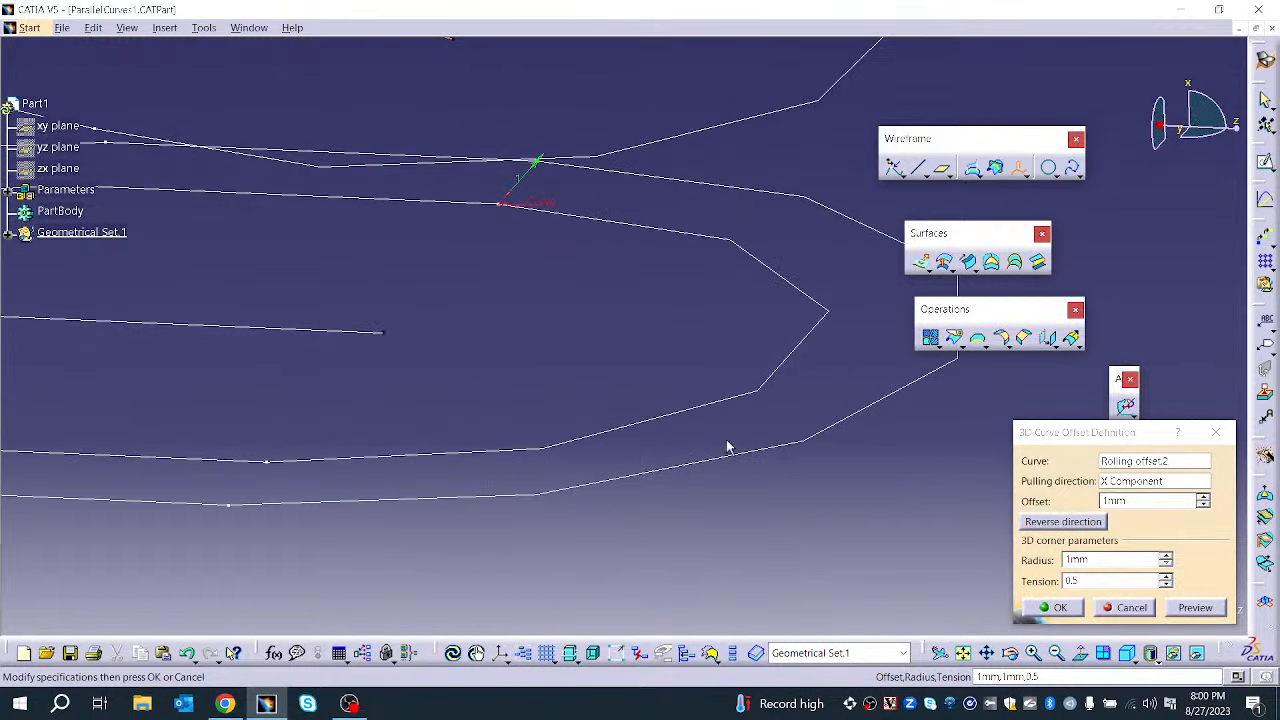
{"action": "middle_click_drag", "start_coordinate": [626, 437], "coordinate": [630, 340]}
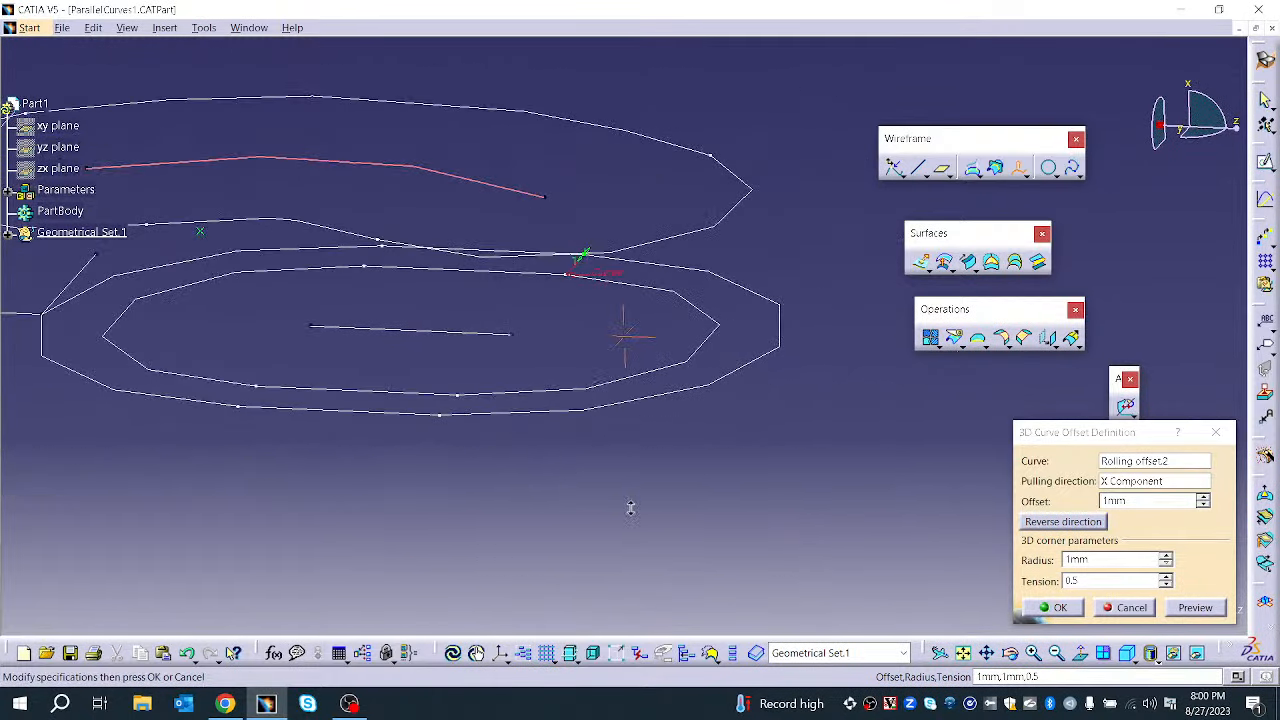
Try the 1 mm 3D curve offset with the pulling direction changed back to the Z component
{"action": "right_click", "coordinate": [1107, 482]}
{"action": "left_click", "coordinate": [1150, 565]}
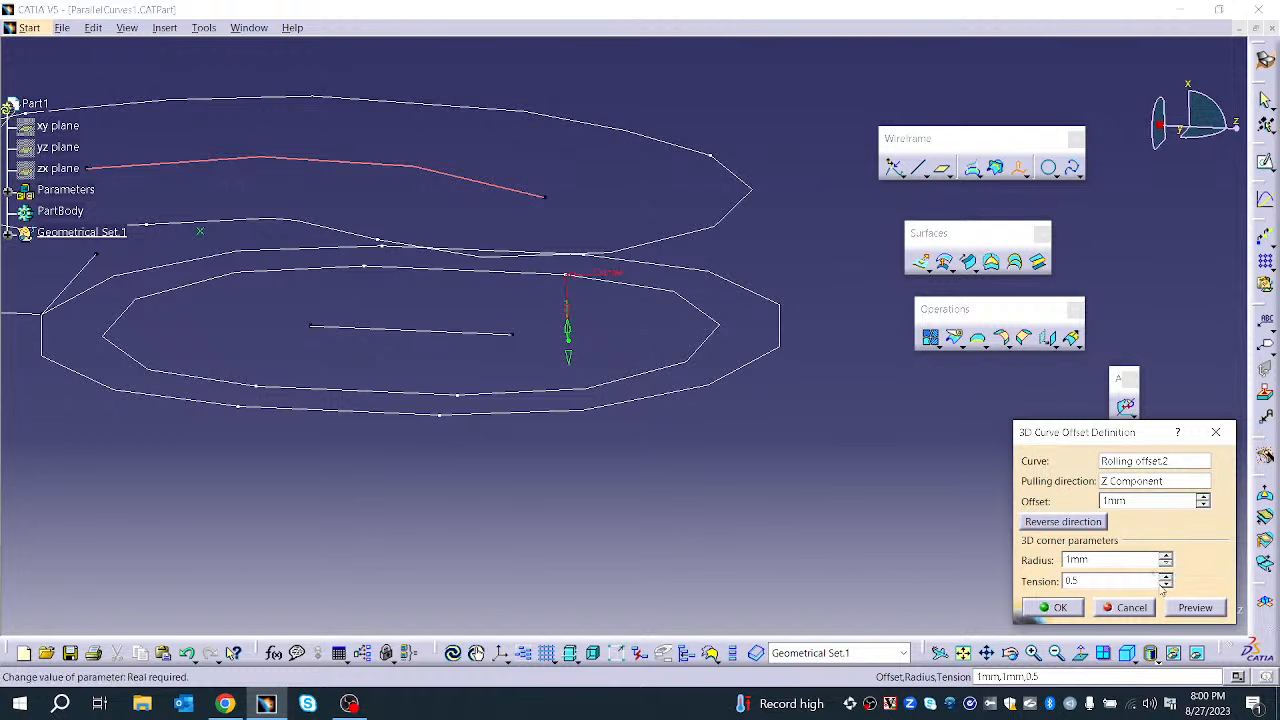
{"action": "left_click", "coordinate": [1190, 608]}
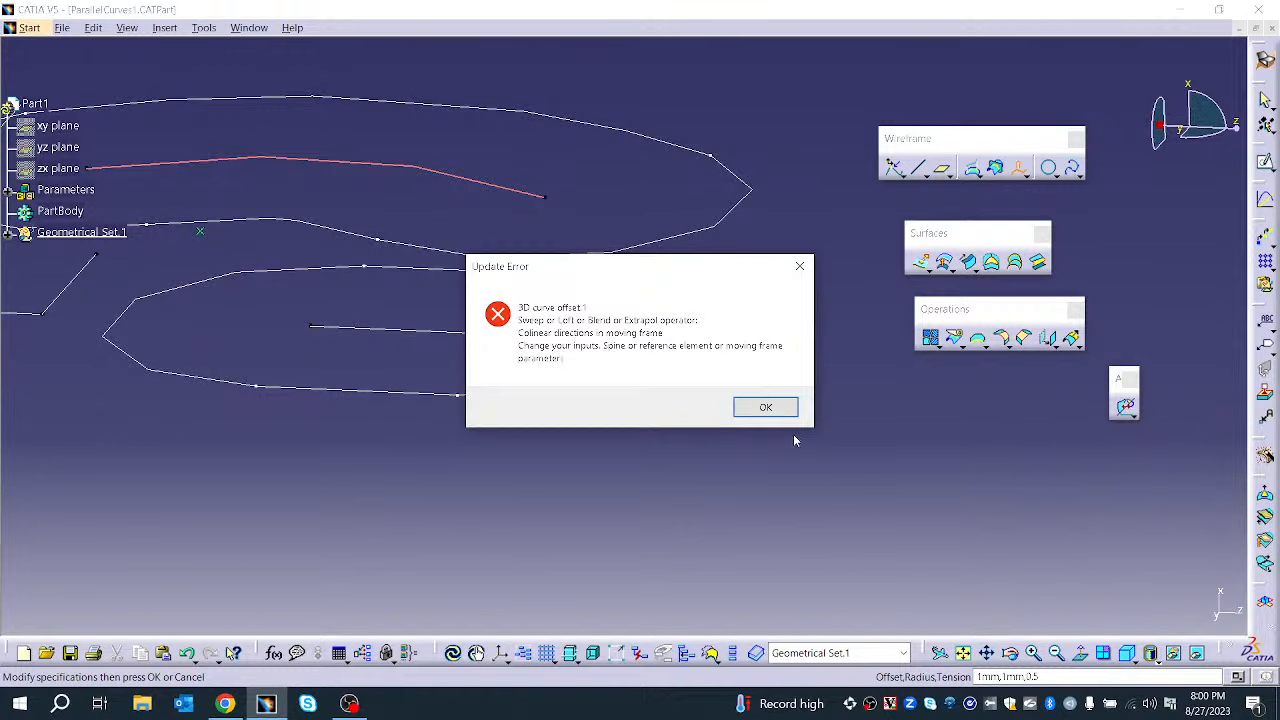
{"action": "left_click", "coordinate": [765, 407]}
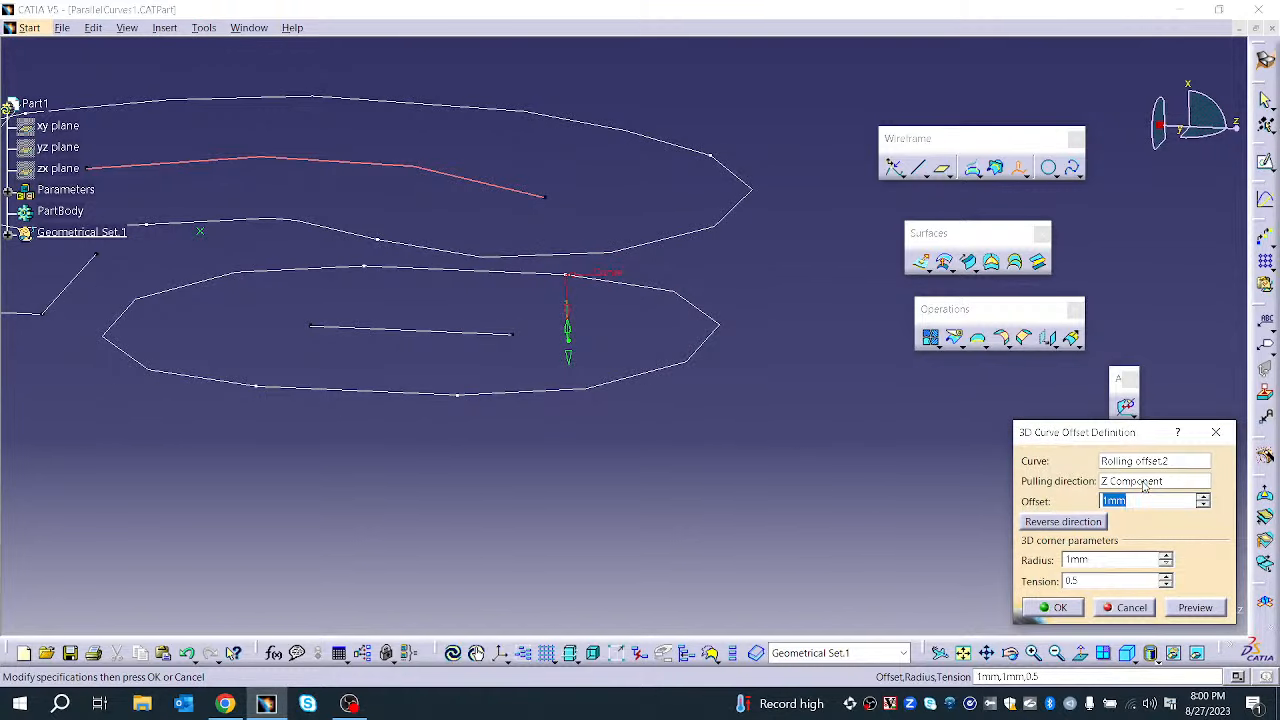
Try the 1 mm 3D curve offset with the Y component as pulling direction
{"action": "right_click", "coordinate": [1145, 485]}
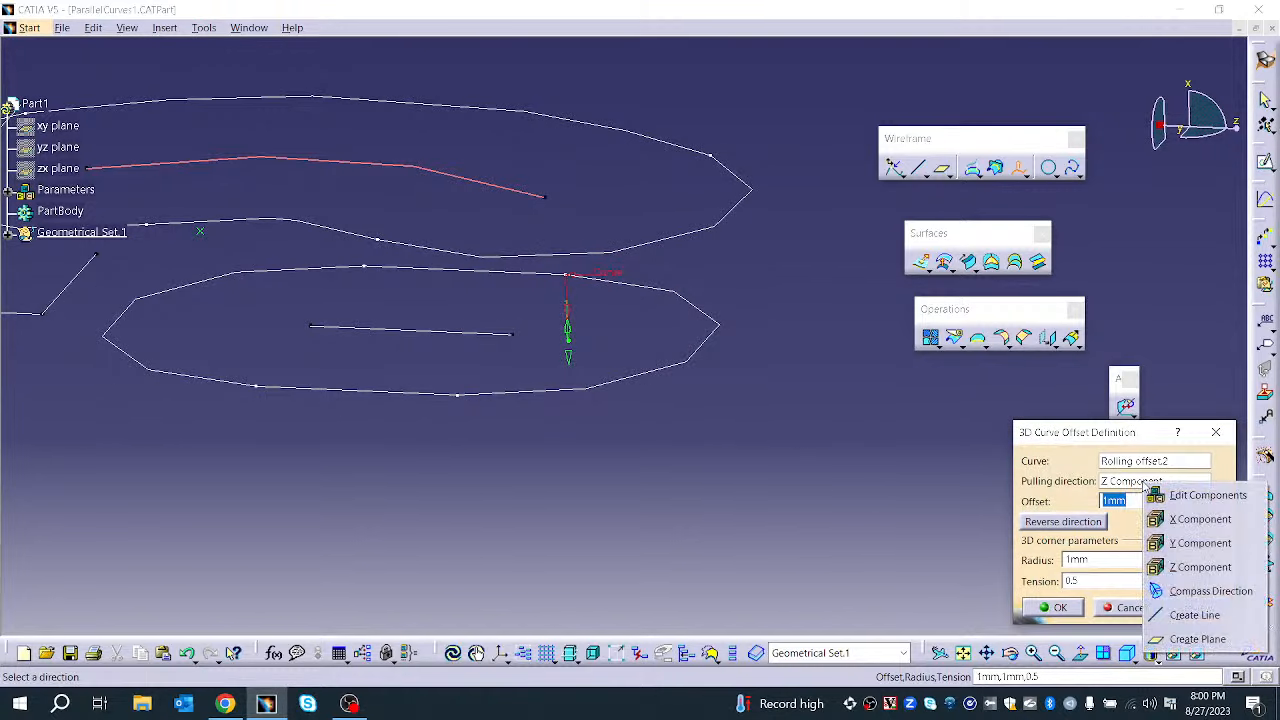
{"action": "left_click", "coordinate": [1178, 543]}
{"action": "left_click", "coordinate": [1195, 608]}
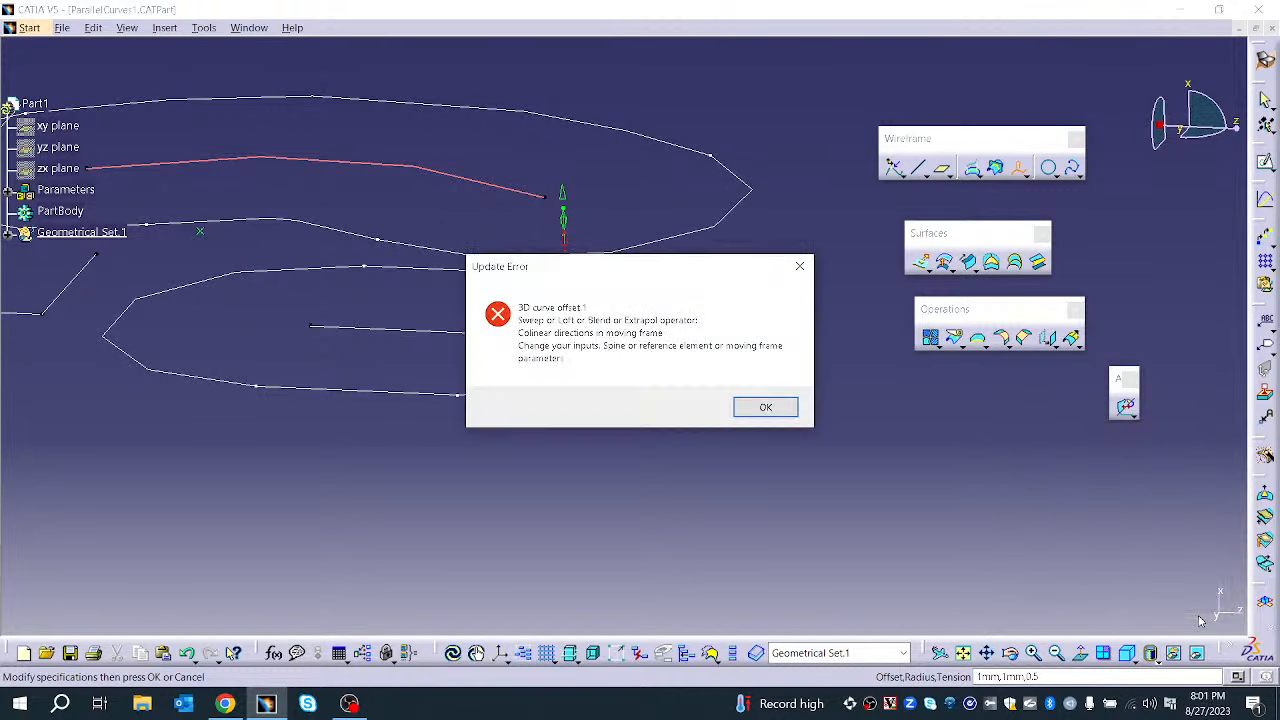
{"action": "left_click", "coordinate": [792, 410]}
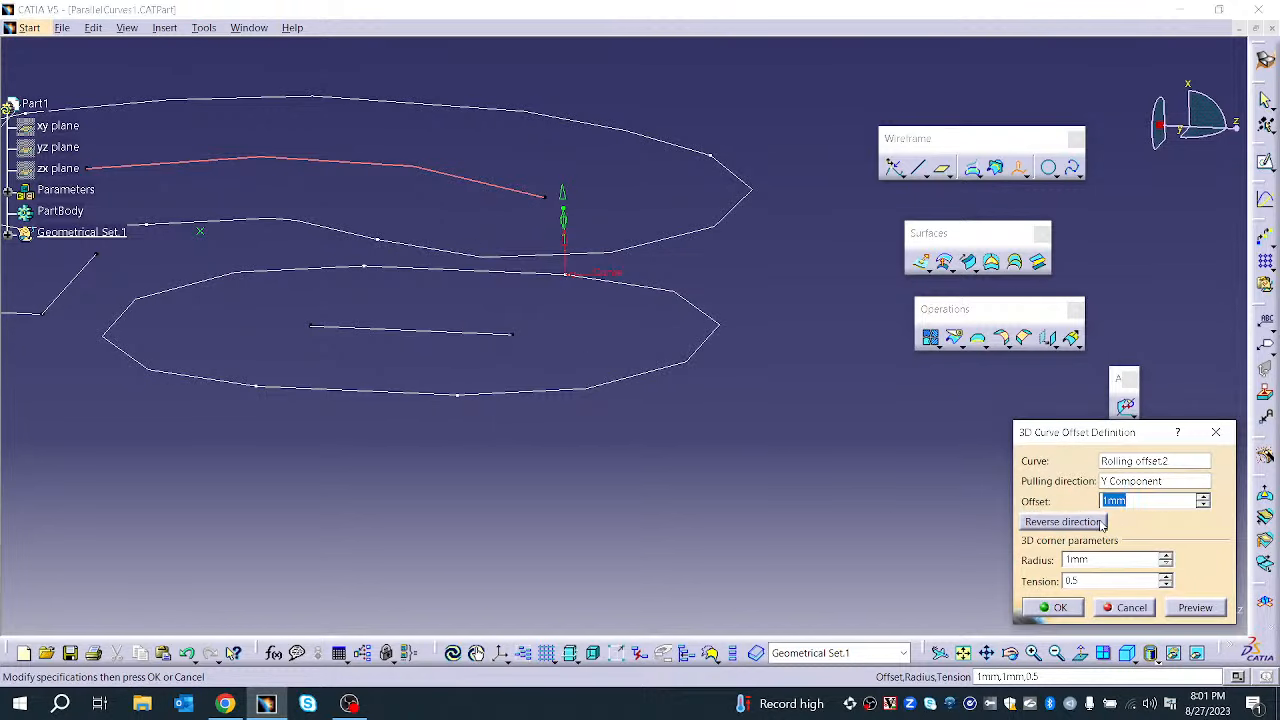
{"action": "left_click", "coordinate": [1195, 610]}
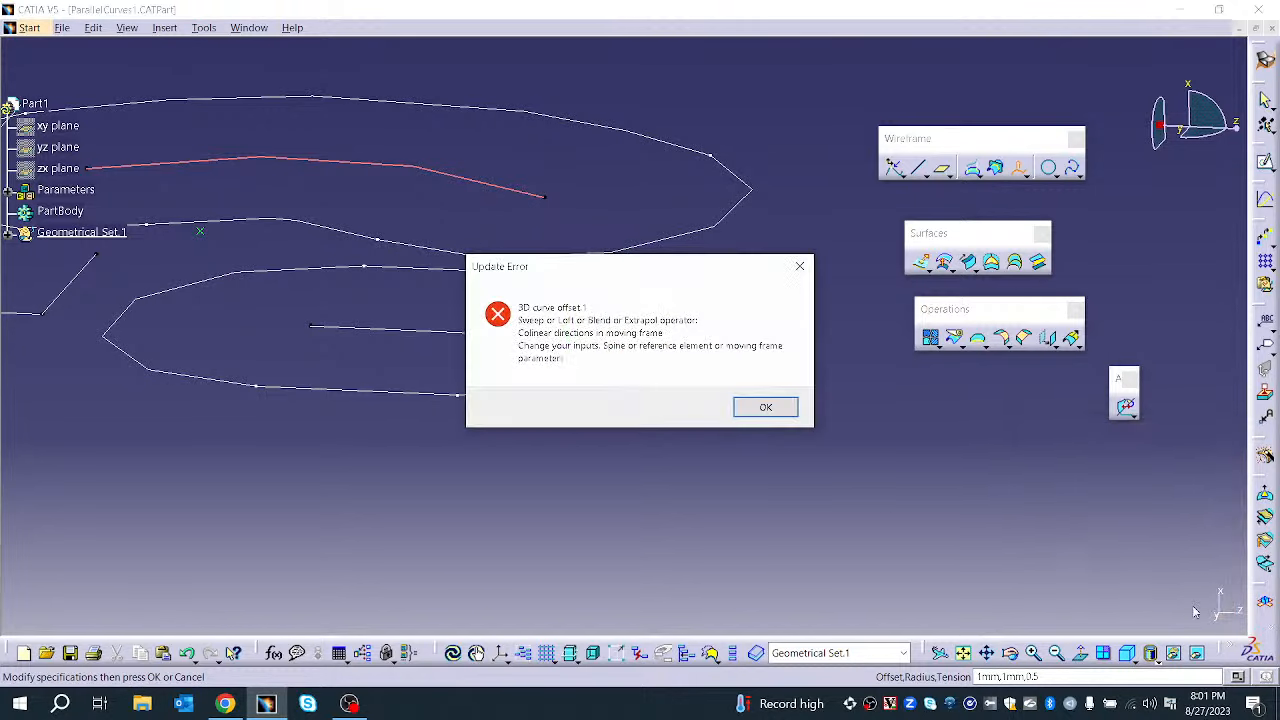
{"action": "left_click", "coordinate": [766, 407]}
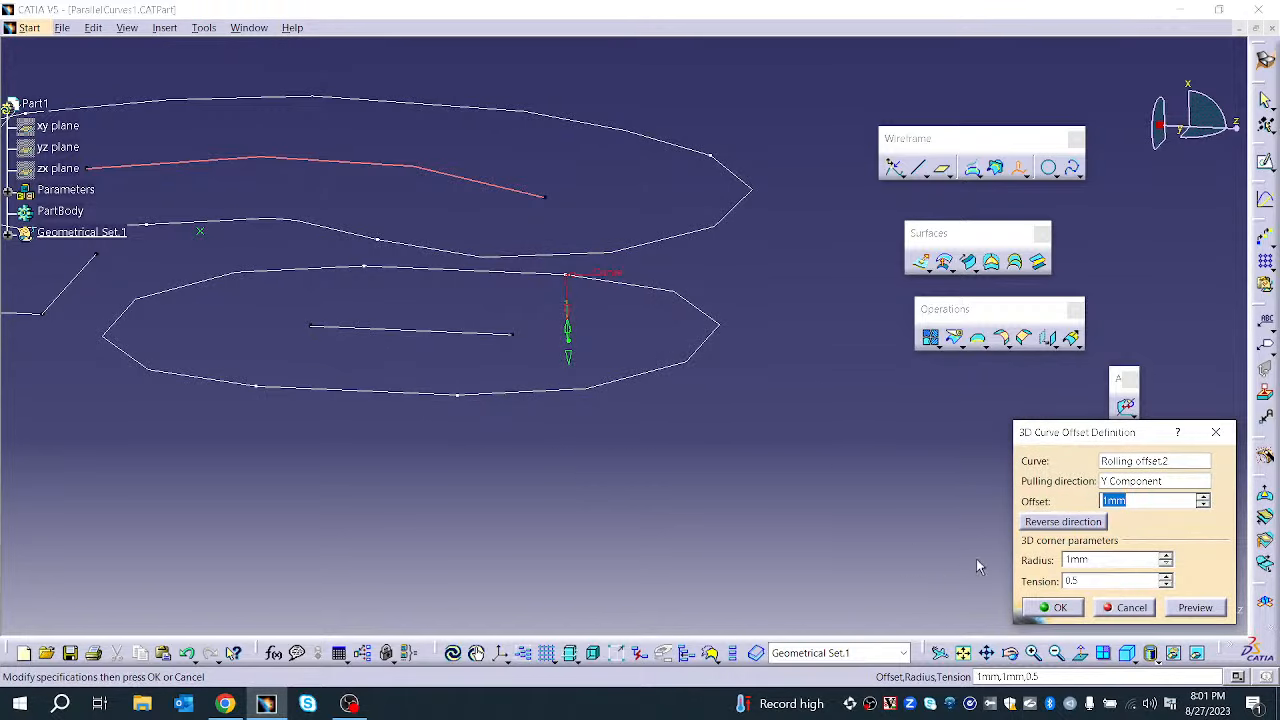
Set the pulling direction of the 3D curve offset to the X component and preview the offset curve
{"action": "right_click", "coordinate": [1140, 481]}
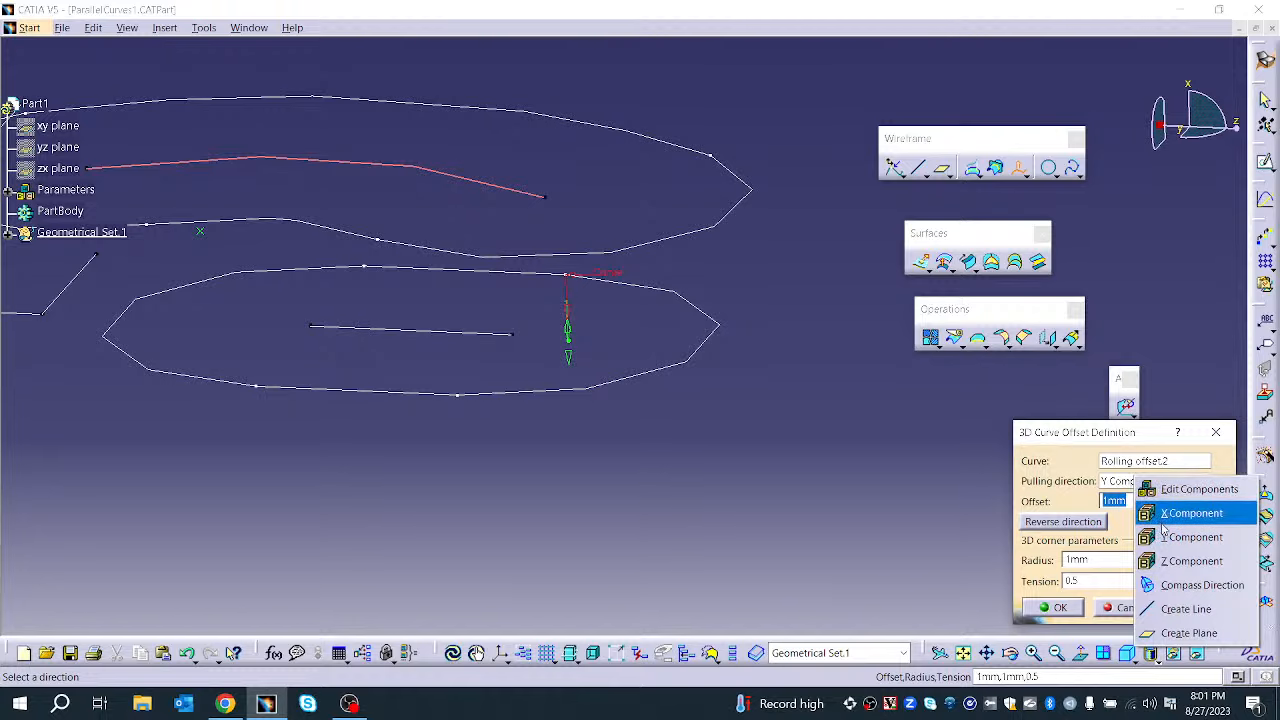
{"action": "left_click", "coordinate": [1165, 515]}
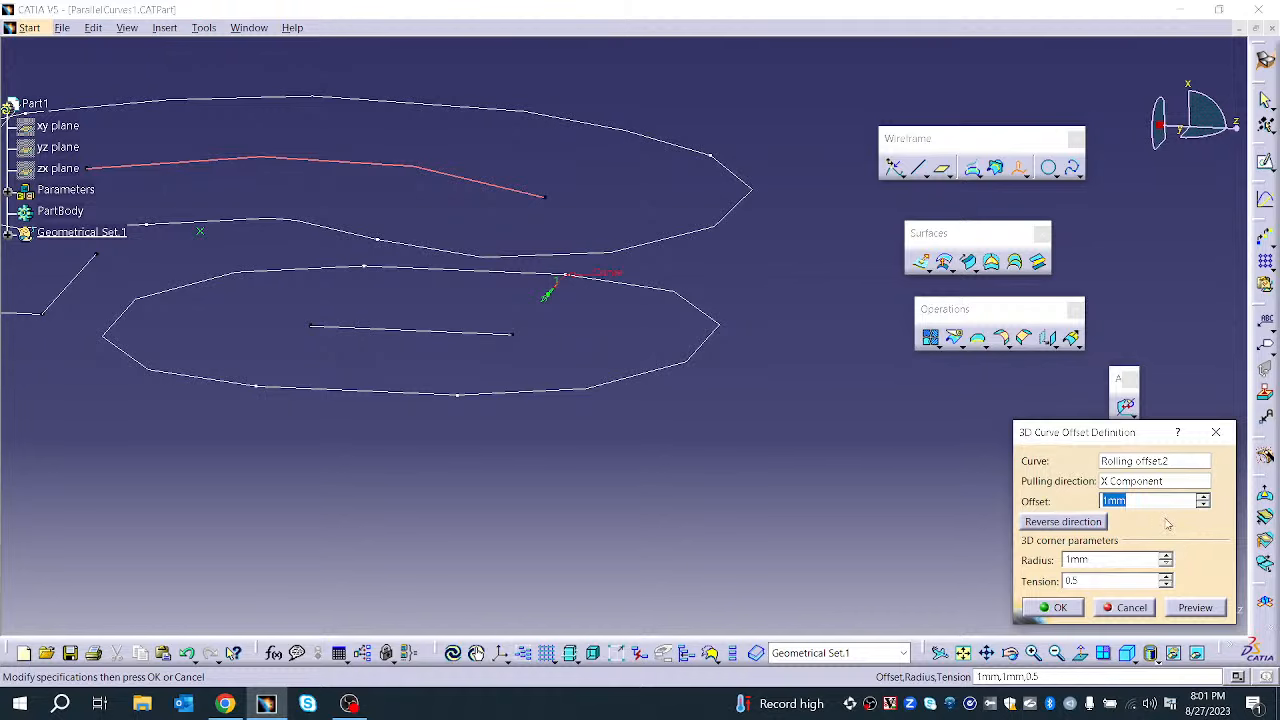
{"action": "left_click", "coordinate": [1190, 609]}
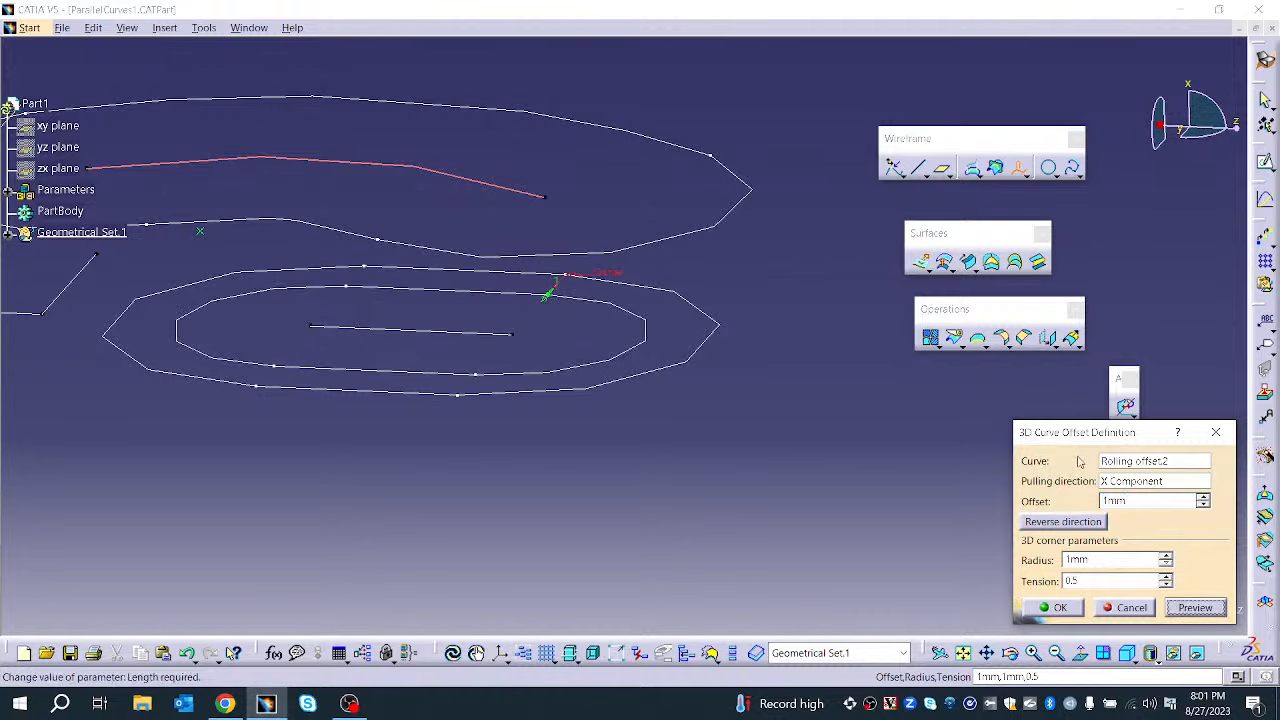
{"action": "left_click_drag", "start_coordinate": [1072, 434], "coordinate": [876, 382]}
{"action": "middle_click_drag", "start_coordinate": [653, 484], "coordinate": [742, 490]}
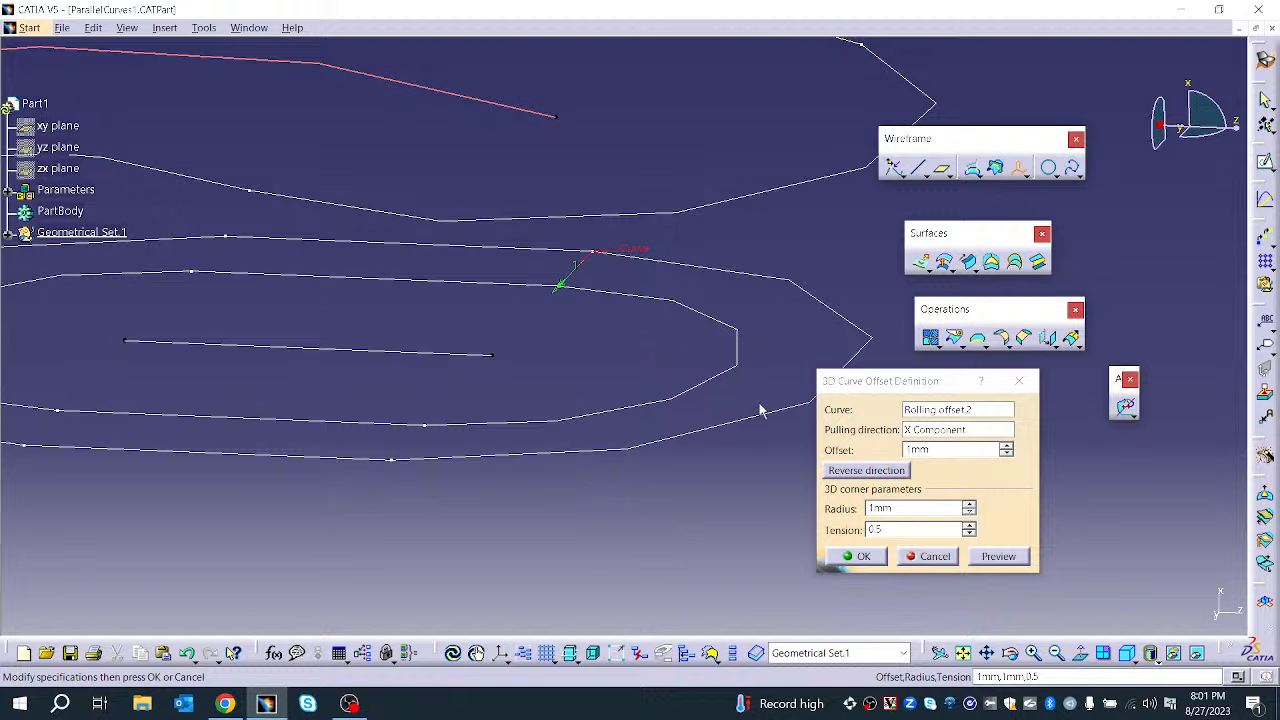
Set the 3D corner radius of the curve offset to 8 mm and preview it
{"action": "left_click", "coordinate": [878, 509]}
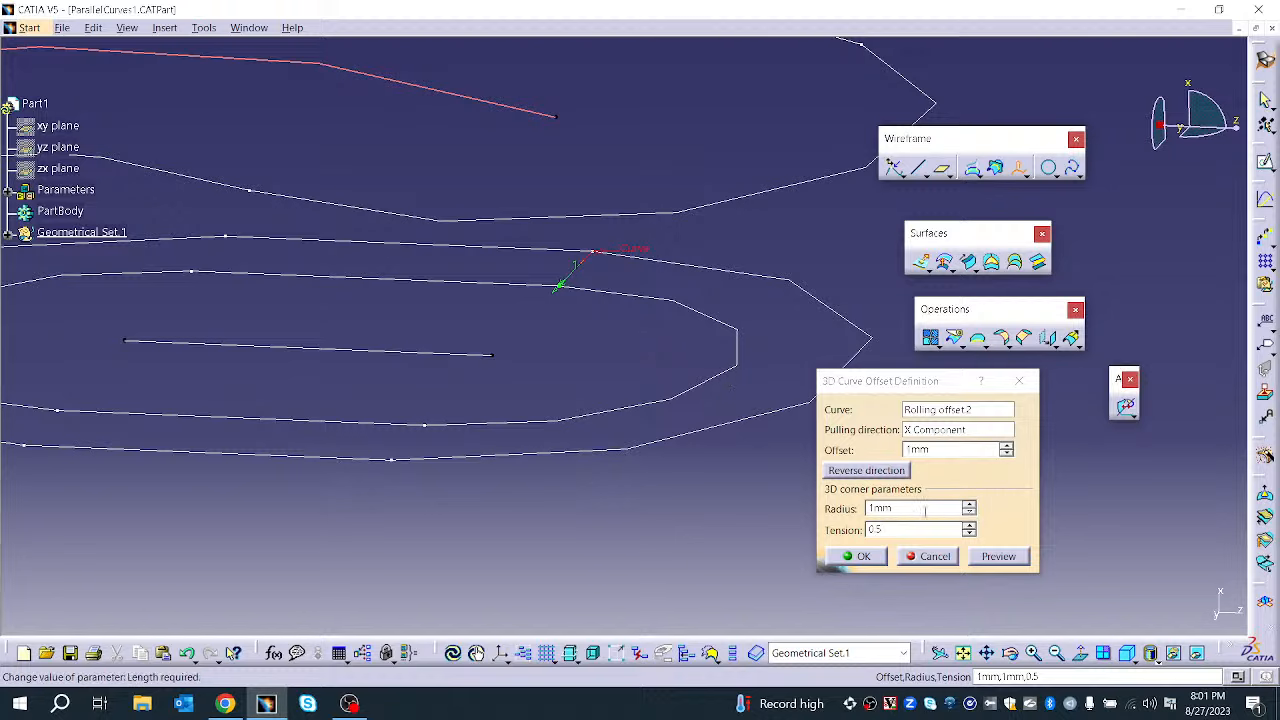
{"action": "left_click", "coordinate": [970, 505]}
{"action": "left_click", "coordinate": [970, 505]}
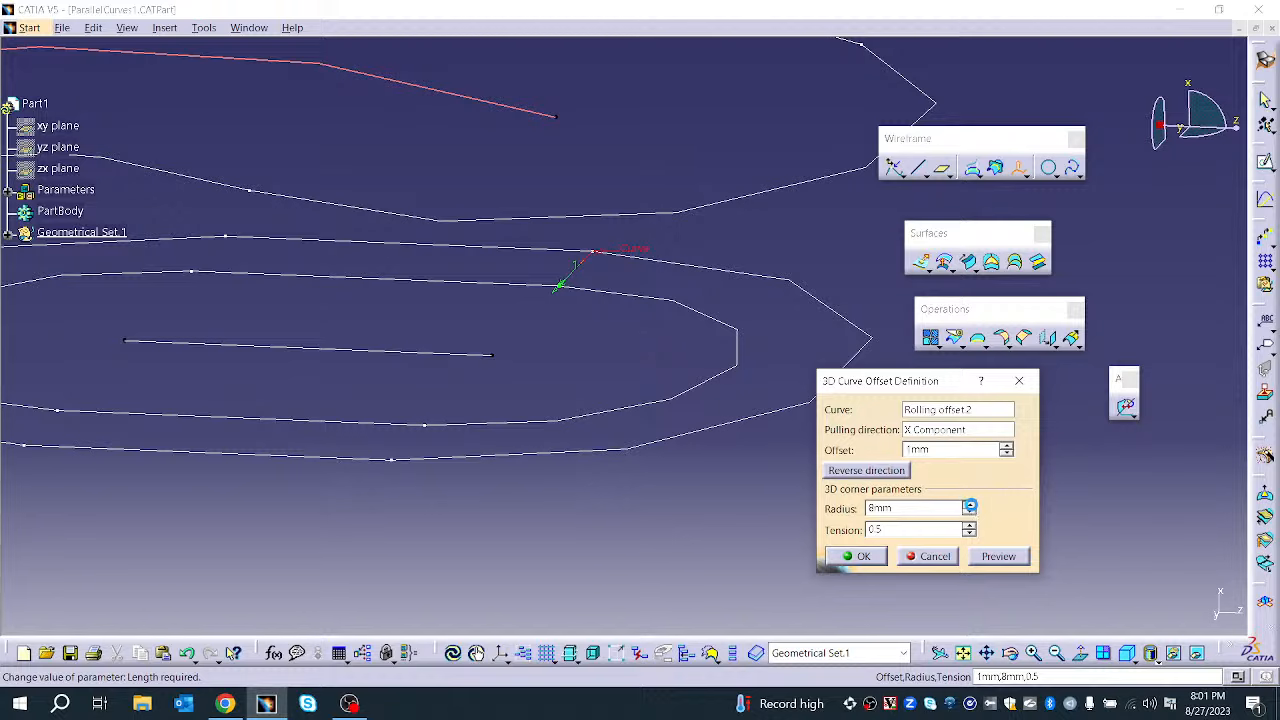
{"action": "left_click", "coordinate": [970, 505]}
{"action": "left_click", "coordinate": [970, 505]}
{"action": "left_click", "coordinate": [970, 505]}
{"action": "left_click", "coordinate": [970, 505]}
{"action": "left_click", "coordinate": [970, 505]}
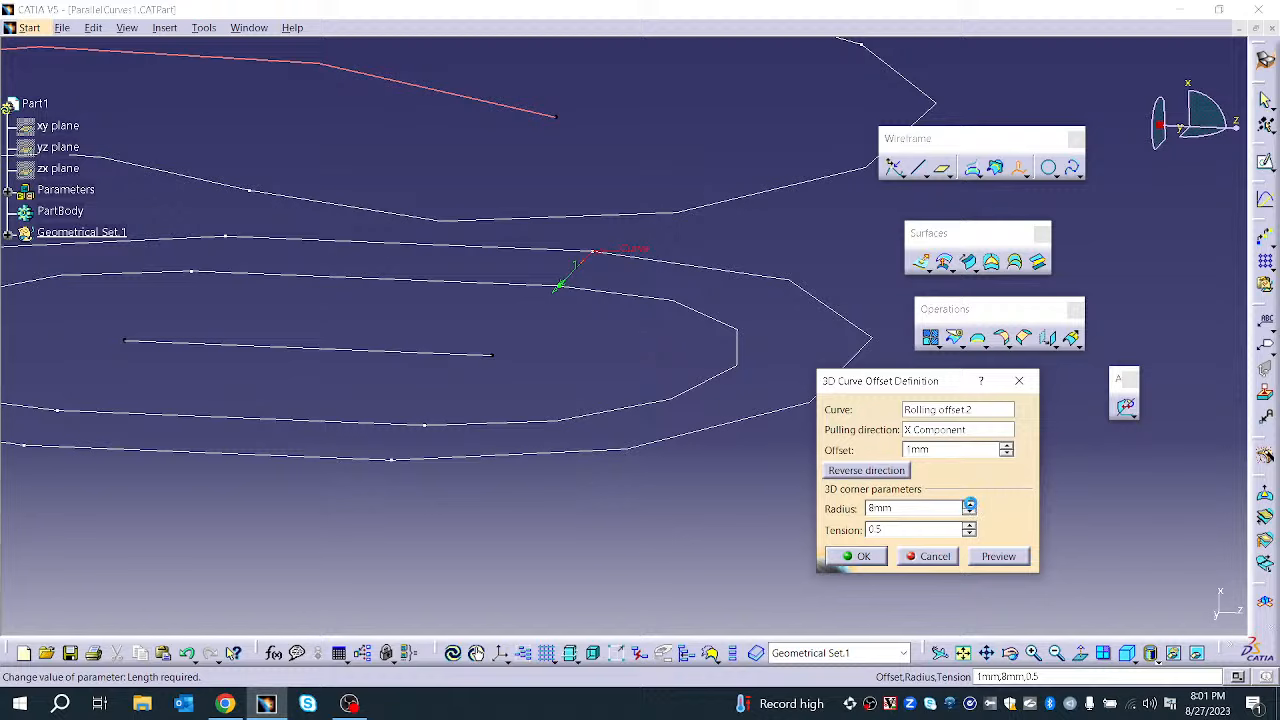
{"action": "left_click", "coordinate": [1012, 558]}
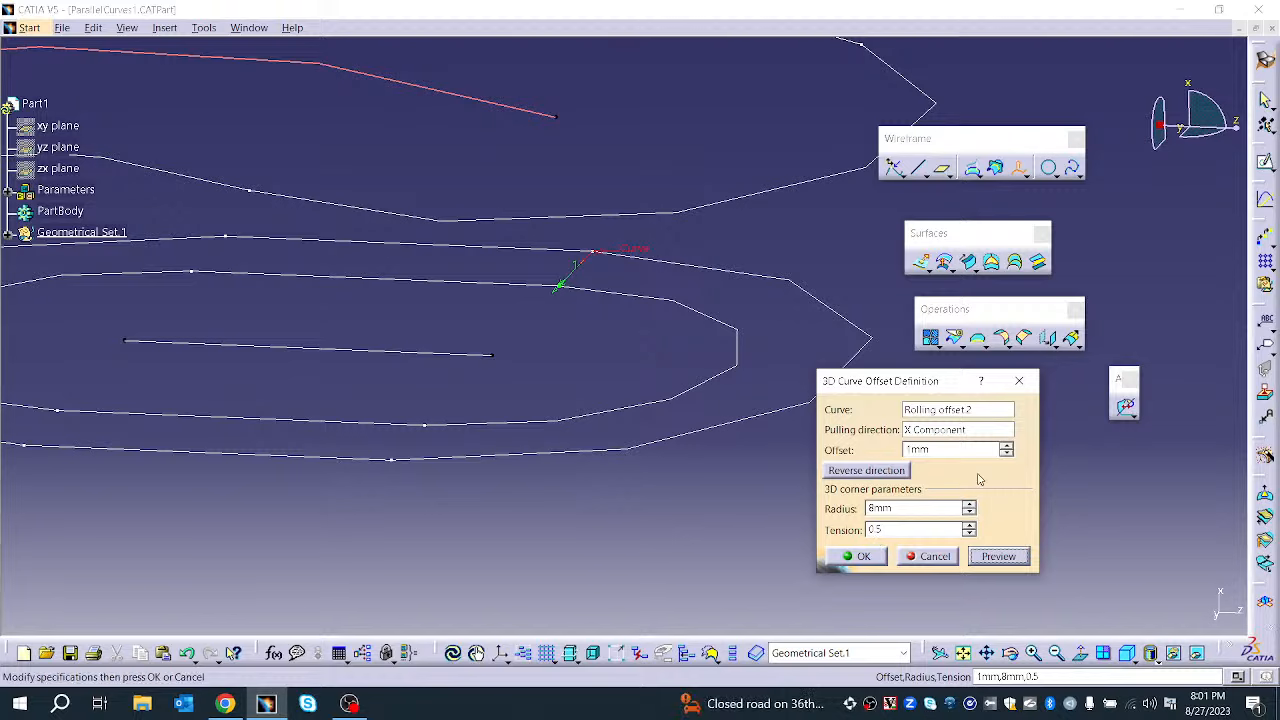
Try 3D curve offset values of 3 mm, 2 mm, -1 mm and -3 mm along the X pulling direction
{"action": "left_click", "coordinate": [1006, 446]}
{"action": "left_click", "coordinate": [1006, 446]}
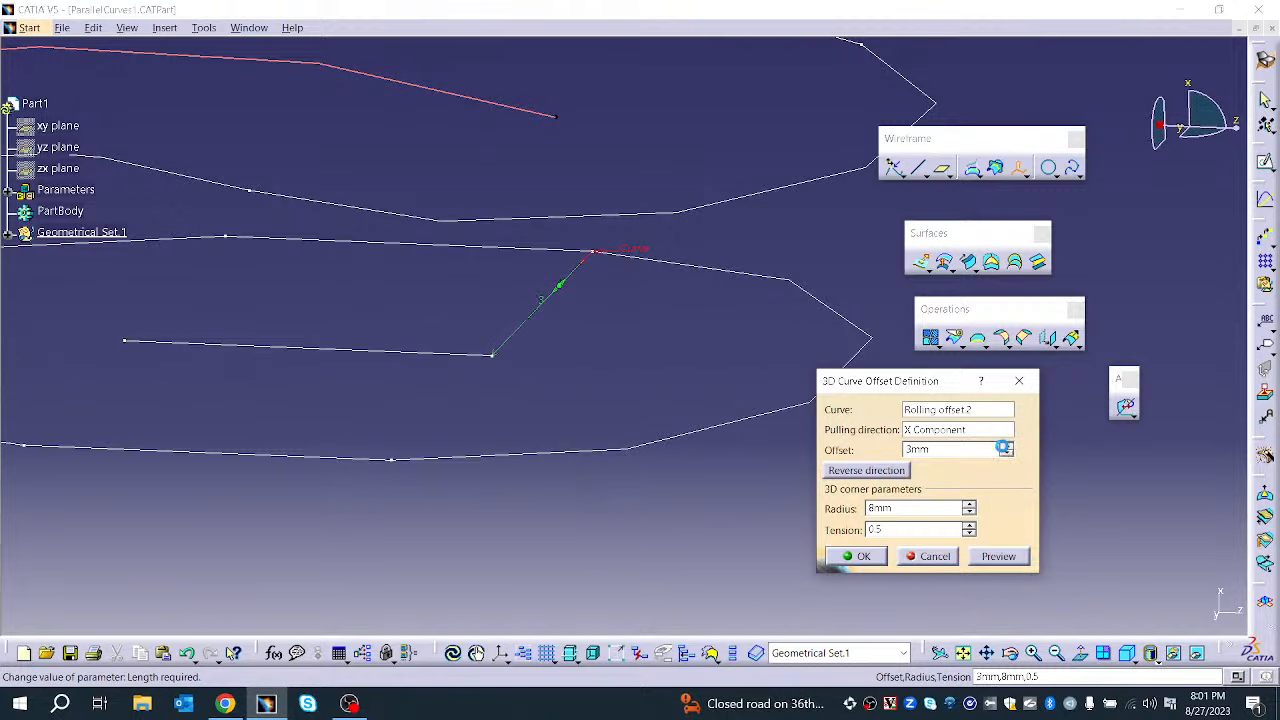
{"action": "left_click", "coordinate": [1006, 454]}
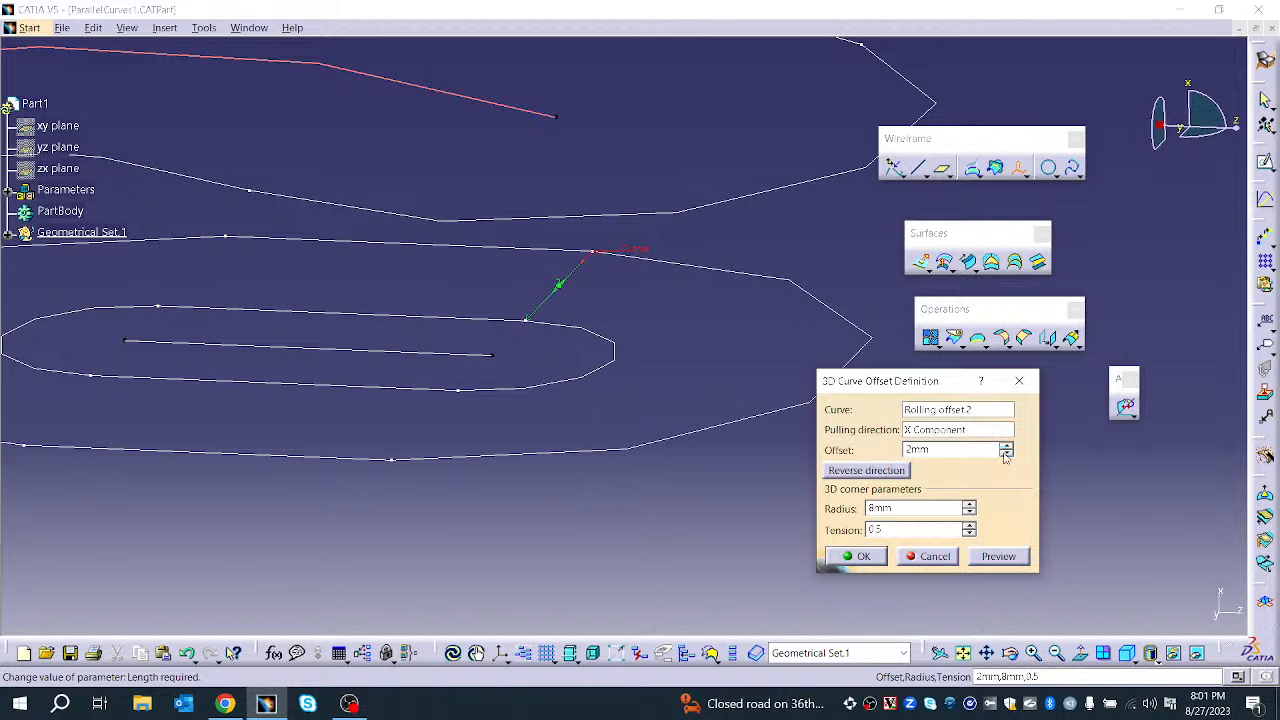
{"action": "left_click", "coordinate": [1006, 454]}
{"action": "left_click", "coordinate": [1006, 454]}
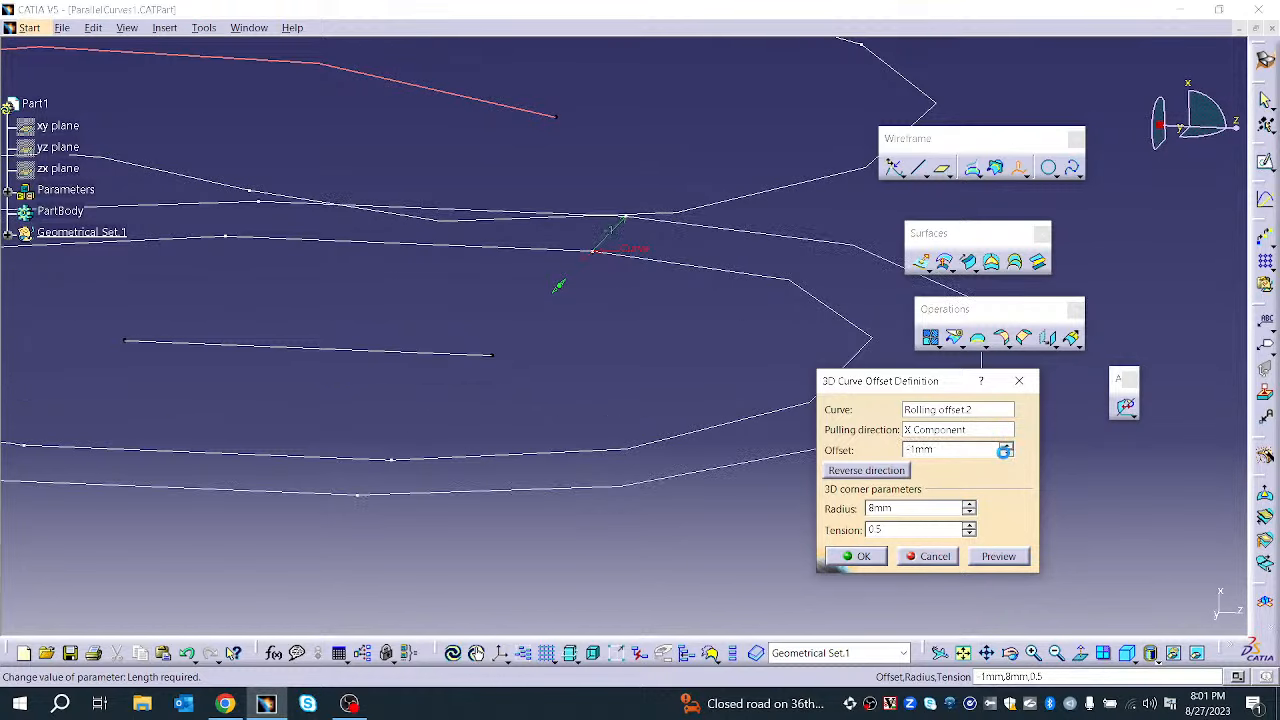
{"action": "left_click", "coordinate": [1006, 454]}
{"action": "left_click", "coordinate": [1006, 454]}
{"action": "left_click", "coordinate": [1006, 454]}
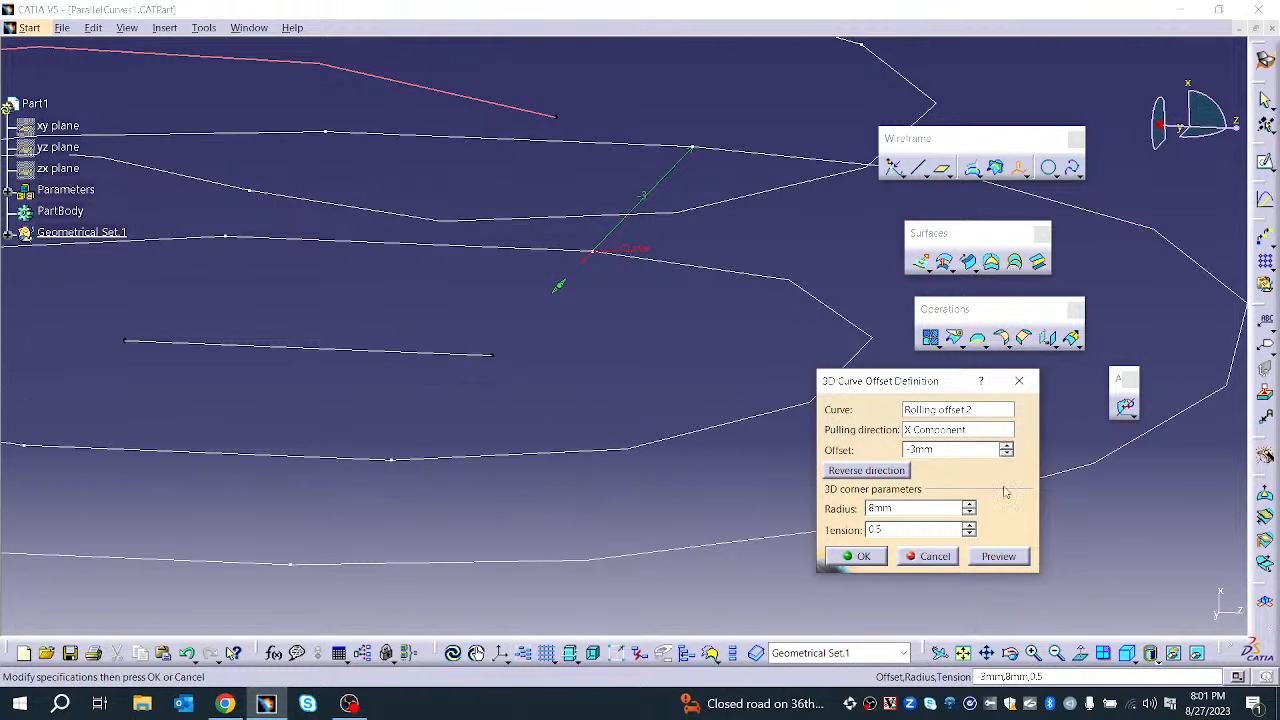
Reverse the offset direction, set the offset to 3 mm and create the 3D curve offset
{"action": "left_click", "coordinate": [868, 470]}
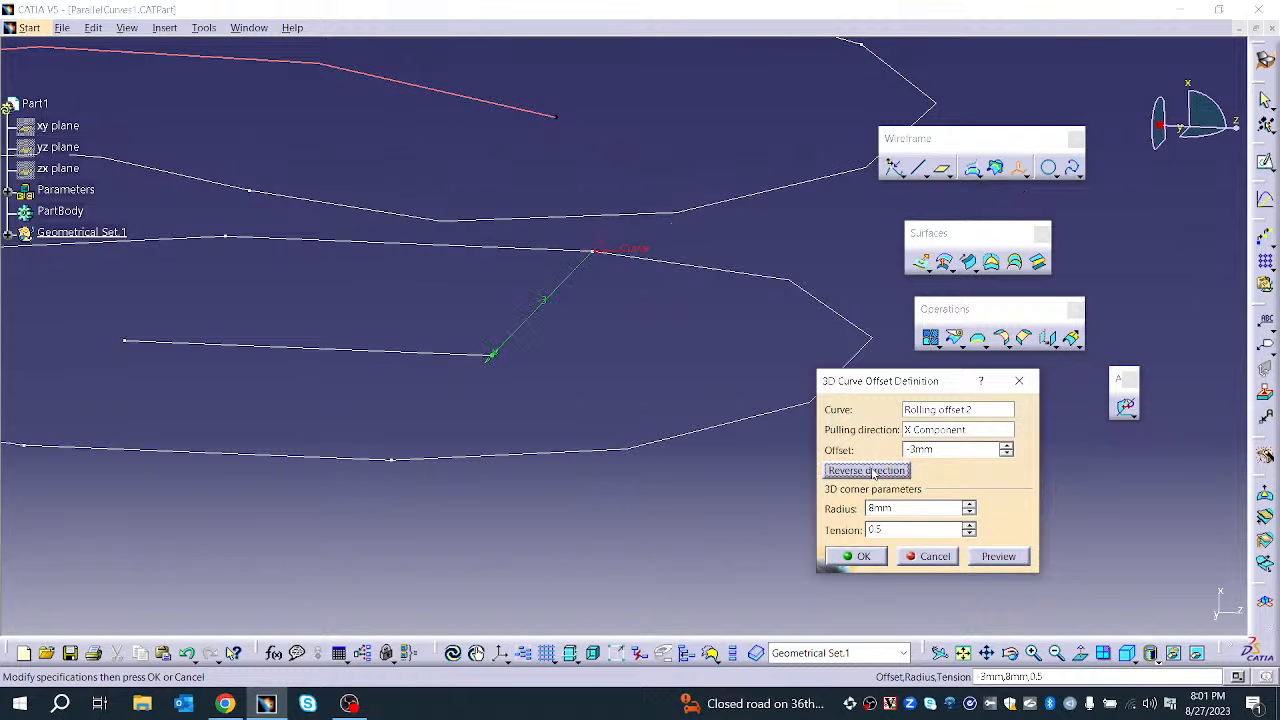
{"action": "left_click", "coordinate": [1009, 454]}
{"action": "left_click", "coordinate": [1010, 447]}
{"action": "left_click", "coordinate": [1010, 447]}
{"action": "left_click", "coordinate": [1010, 447]}
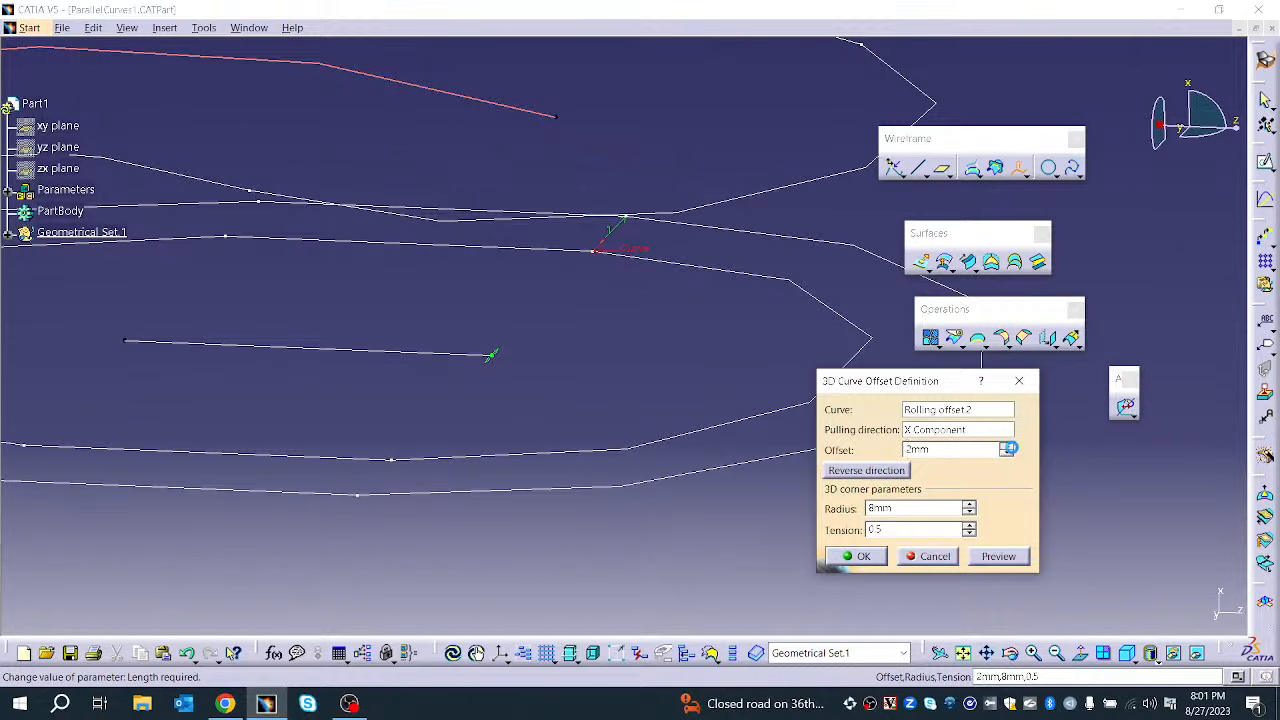
{"action": "left_click", "coordinate": [1010, 447]}
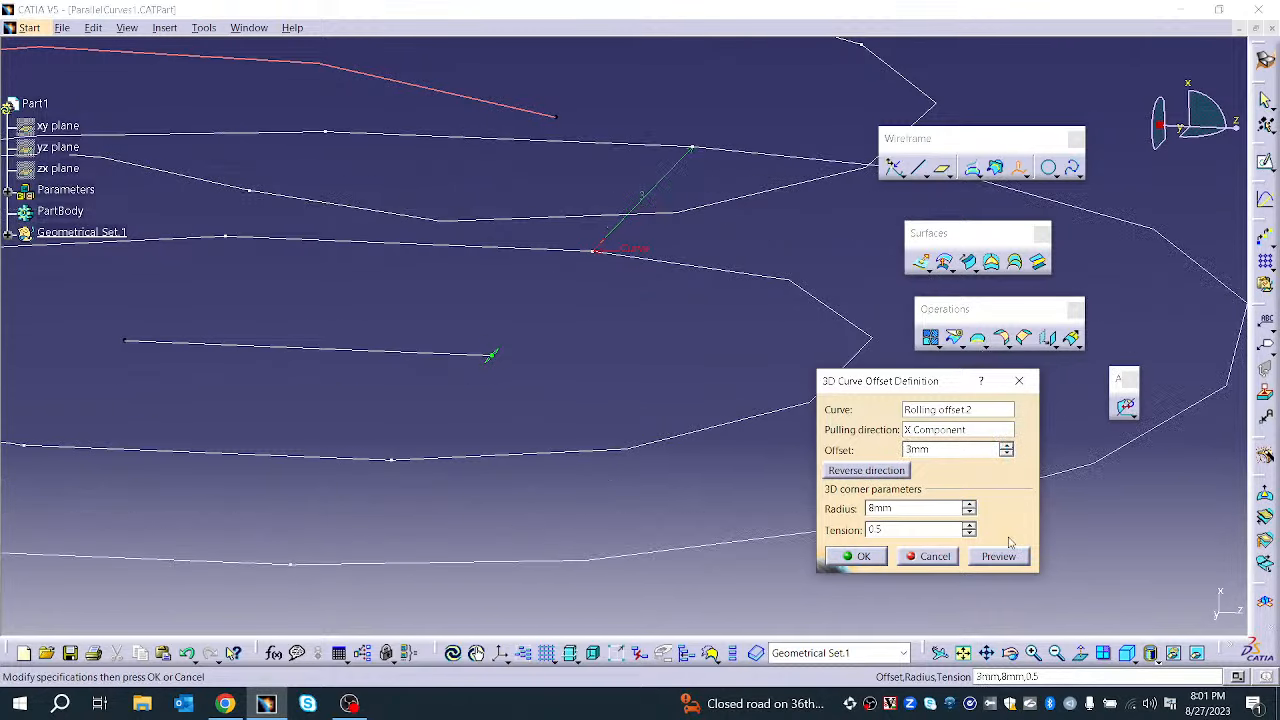
{"action": "left_click", "coordinate": [862, 557]}
{"action": "middle_click_drag", "start_coordinate": [607, 486], "coordinate": [630, 640]}
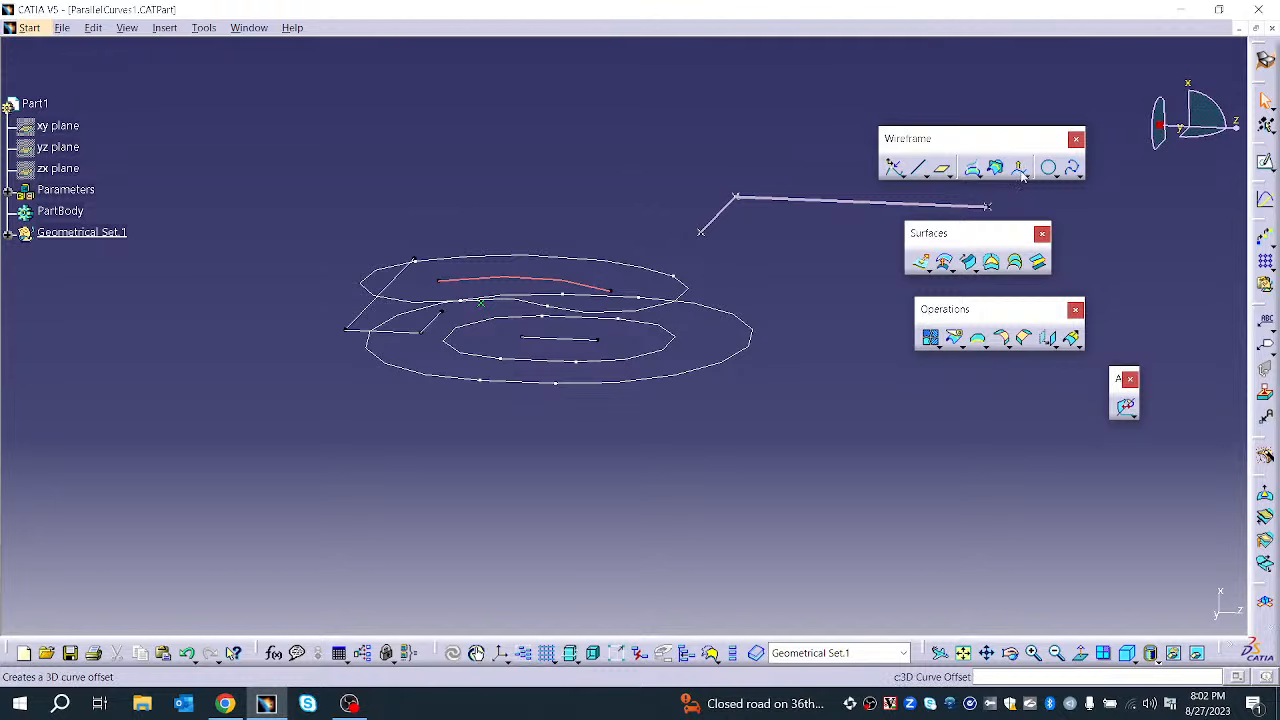
Delete Geometrical Set.1 with all of its curves and points
{"action": "left_click", "coordinate": [1055, 177]}
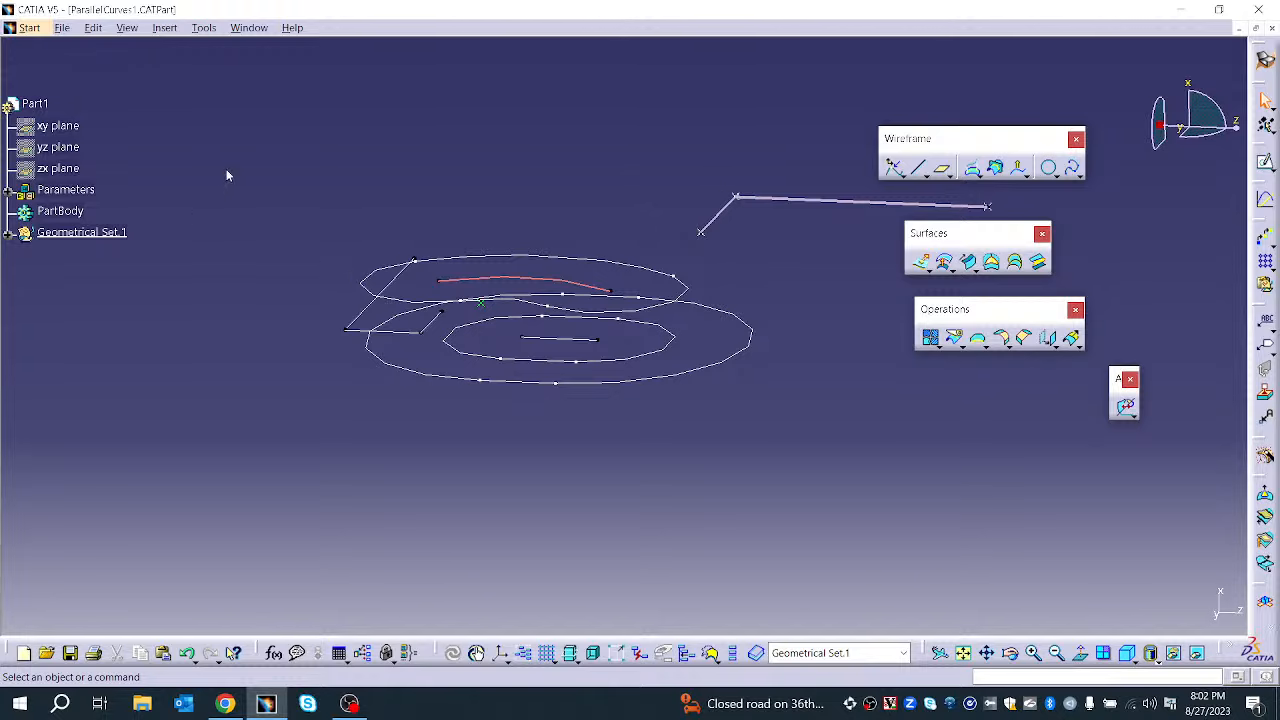
{"action": "left_click_drag", "start_coordinate": [226, 175], "coordinate": [662, 452]}
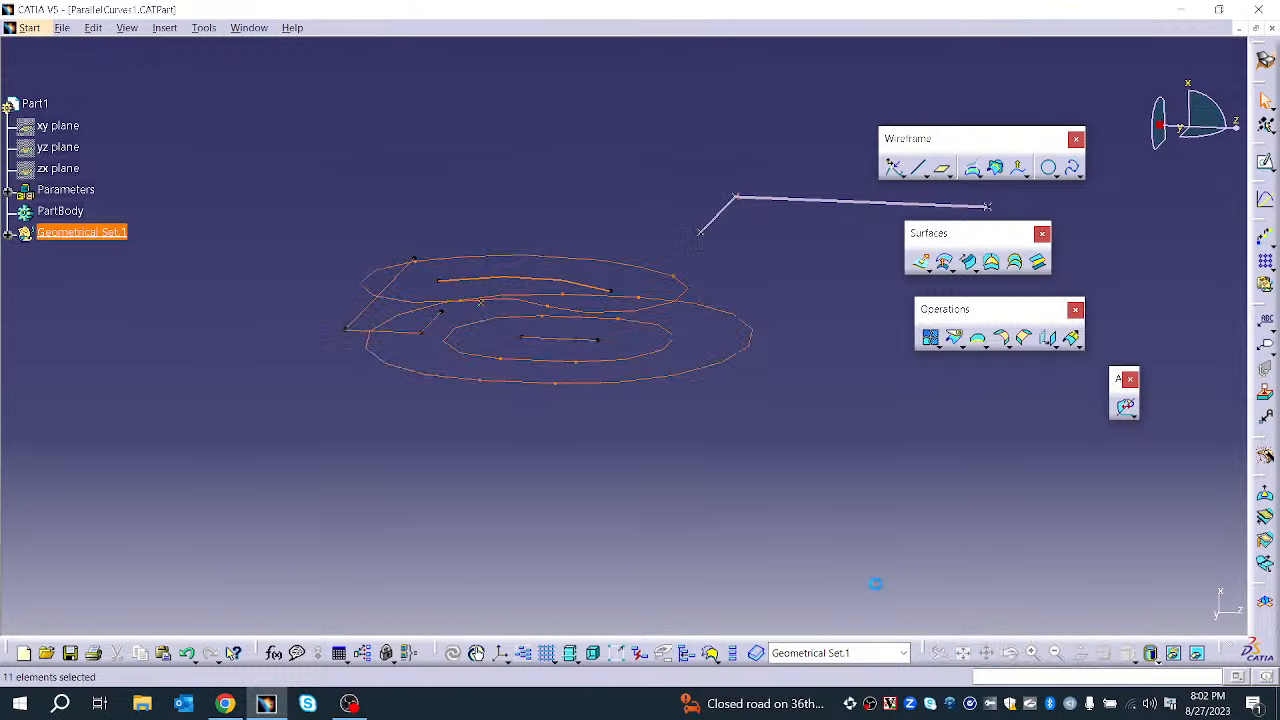
{"action": "right_click", "coordinate": [105, 233]}
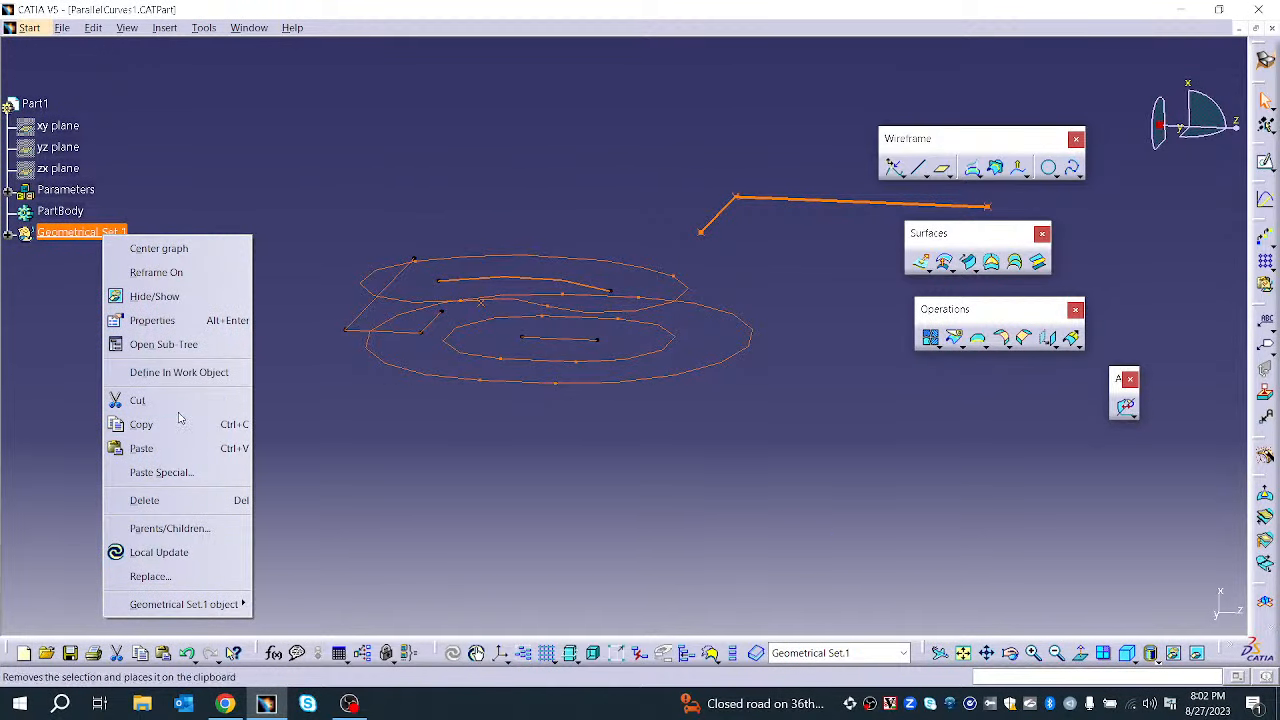
{"action": "left_click", "coordinate": [174, 500]}
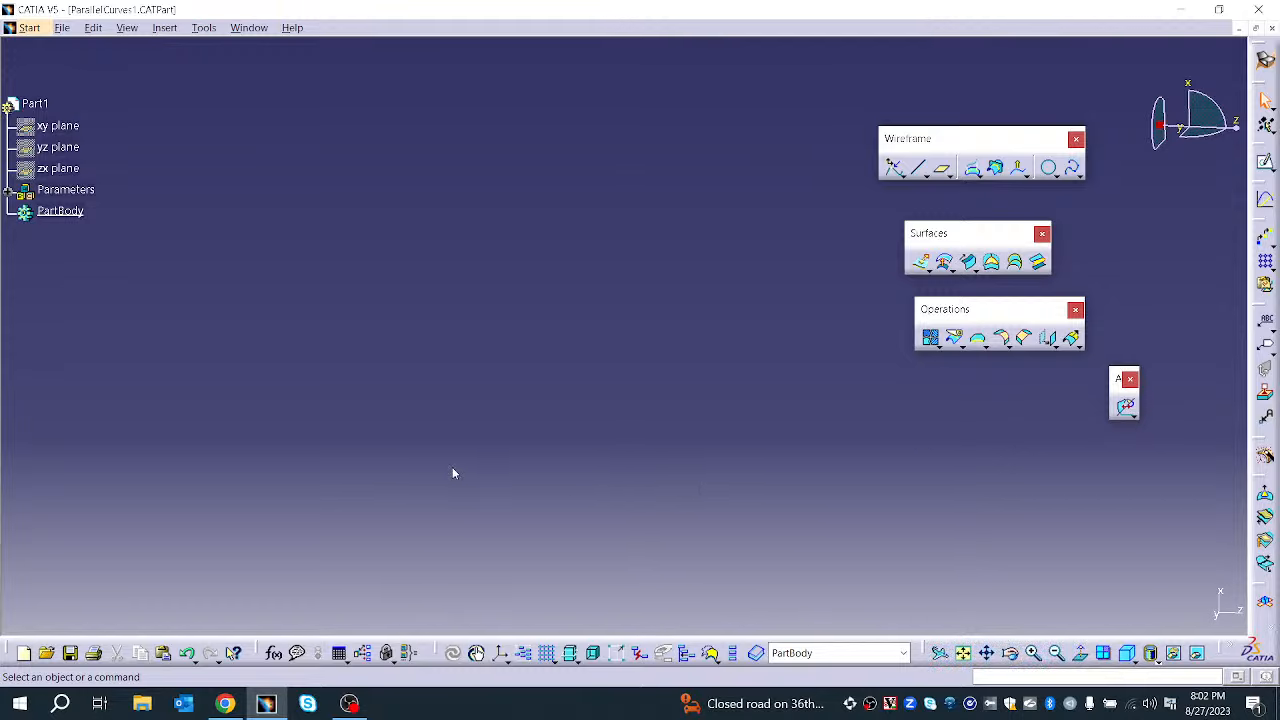
Create a point by coordinates at X 0 mm, Y 4 mm and Z 4 mm
{"action": "left_click", "coordinate": [905, 176]}
{"action": "left_click", "coordinate": [927, 193]}
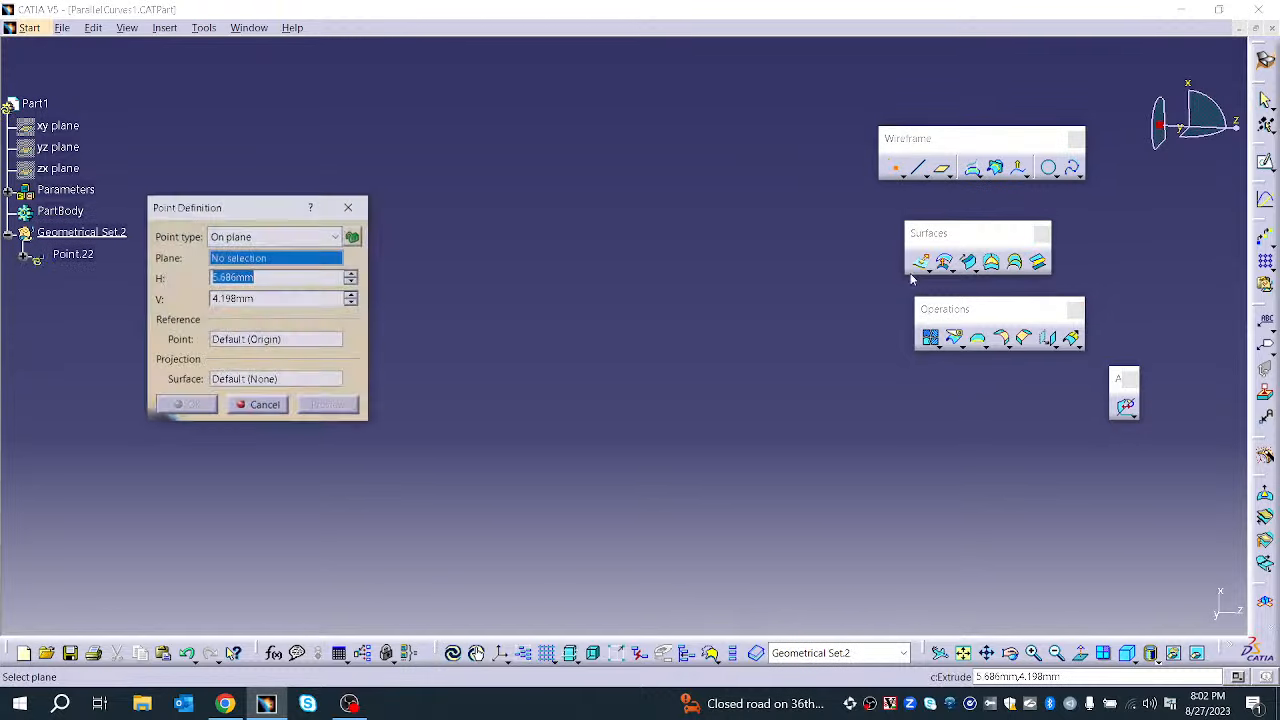
{"action": "left_click", "coordinate": [262, 236]}
{"action": "left_click", "coordinate": [246, 256]}
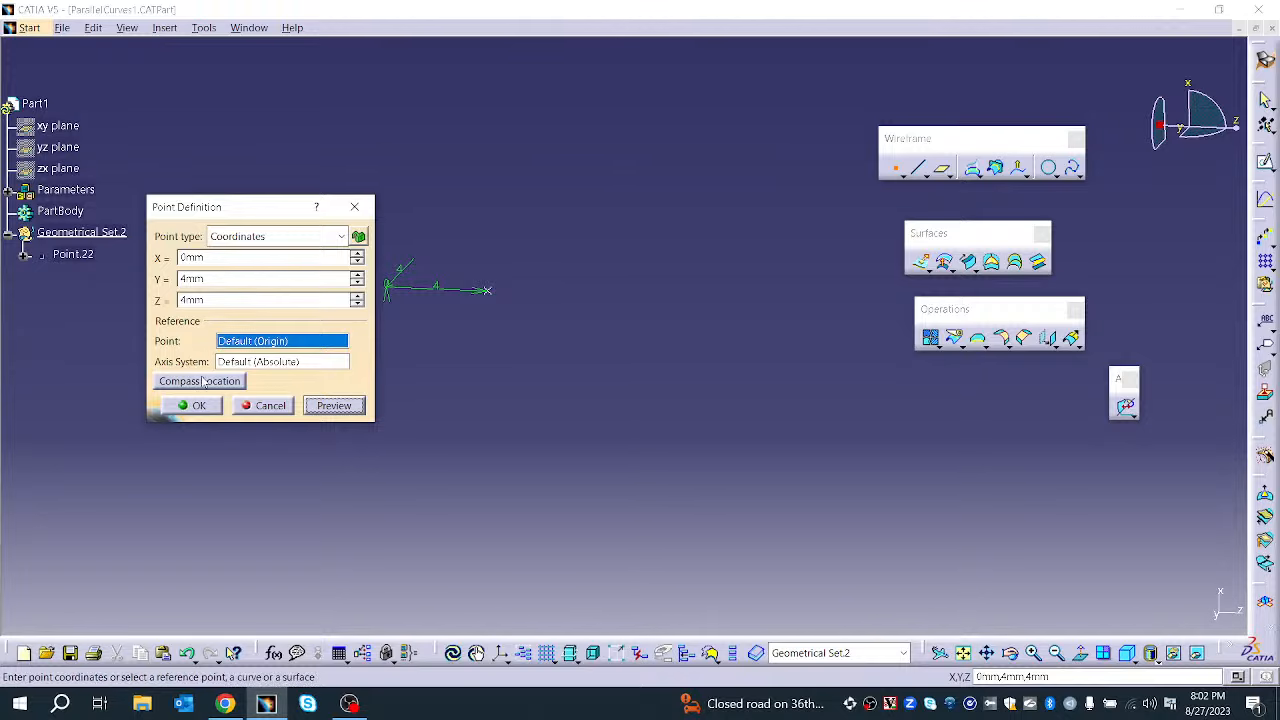
{"action": "left_click", "coordinate": [193, 406]}
{"action": "mouse_move", "coordinate": [554, 352]}
{"action": "middle_mouse_down"}
{"action": "mouse_move", "coordinate": [620, 497]}
{"action": "mouse_move", "coordinate": [726, 531]}
{"action": "middle_mouse_up"}
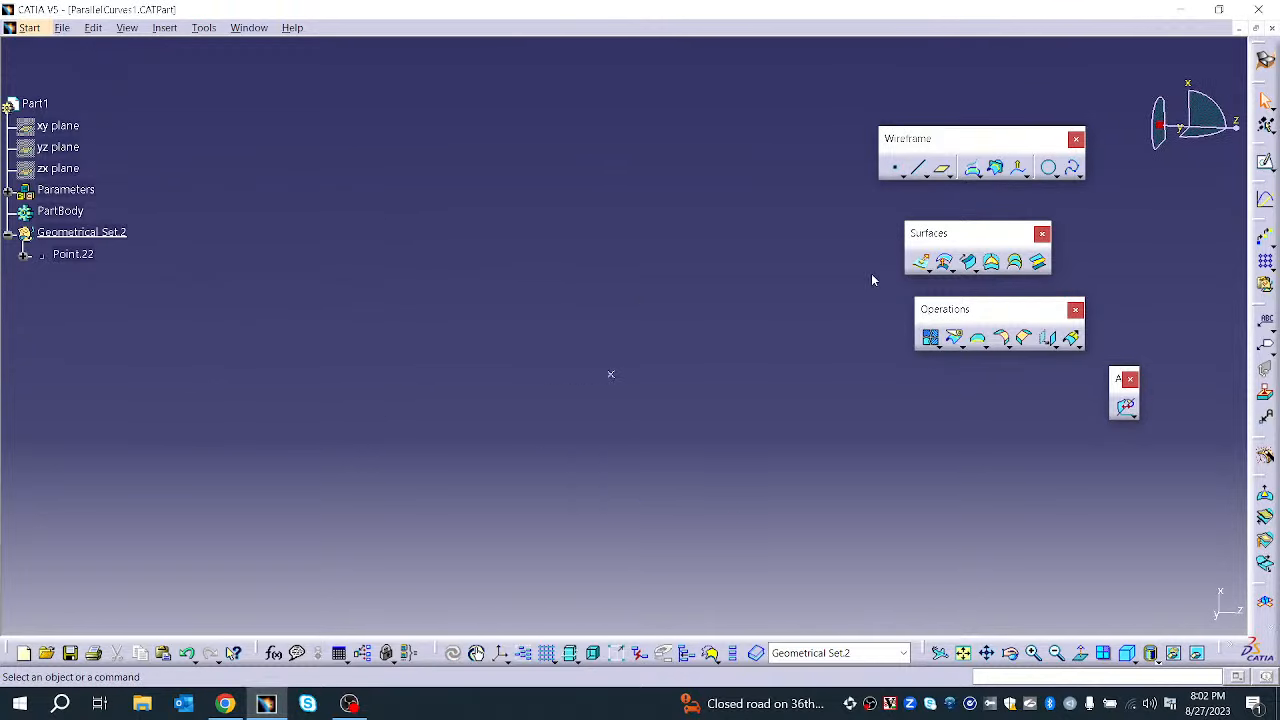
Start a center-and-radius circle centred on the existing point, with the yz plane as its support
{"action": "left_click", "coordinate": [1048, 167]}
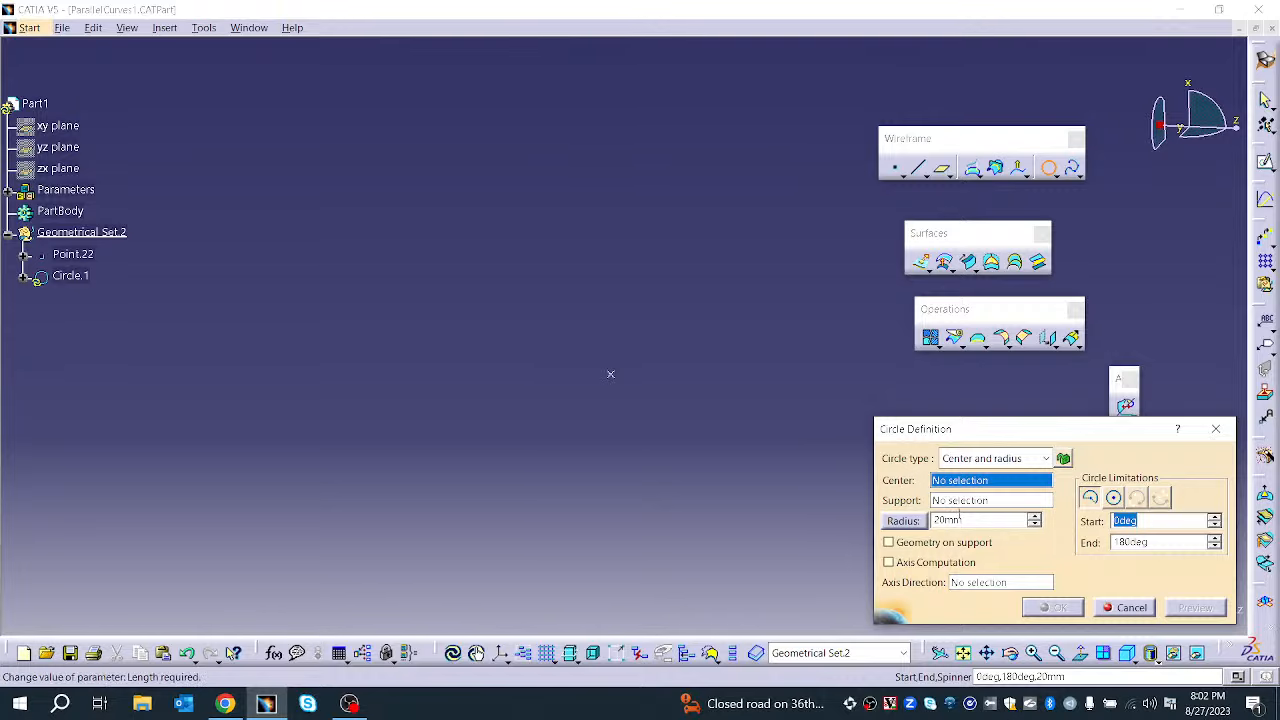
{"action": "left_click", "coordinate": [615, 378]}
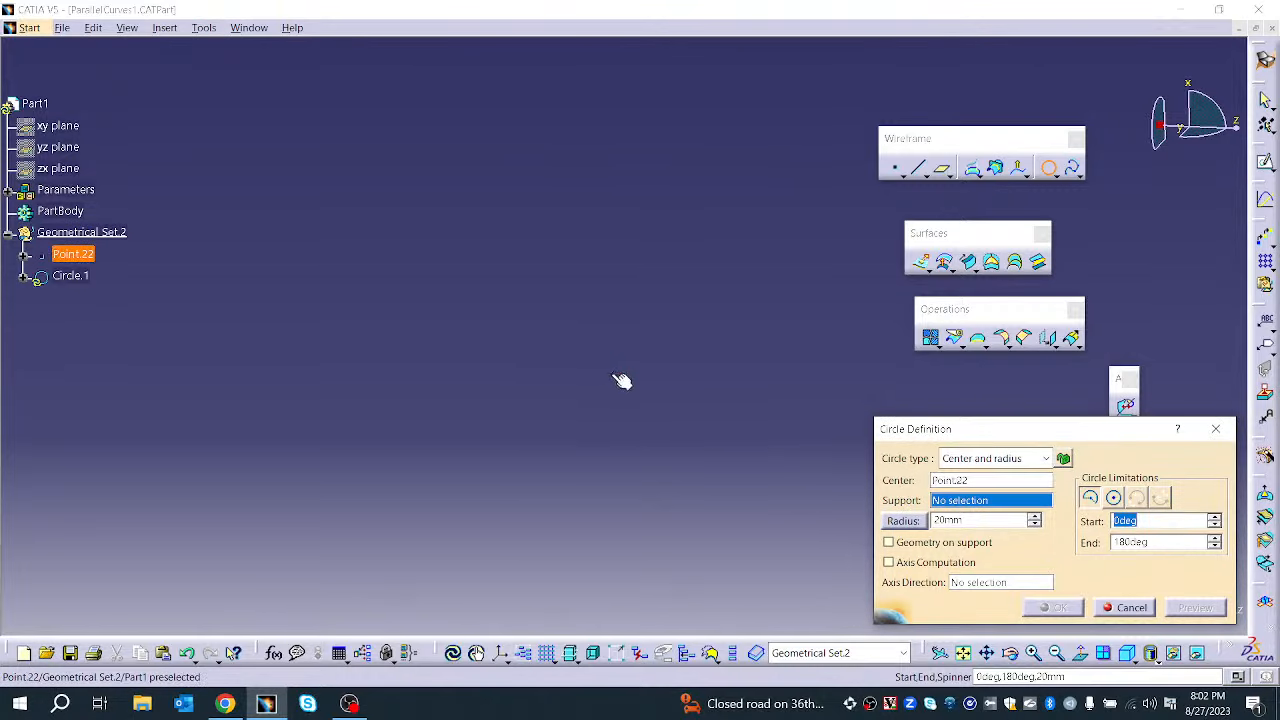
{"action": "right_click", "coordinate": [938, 503]}
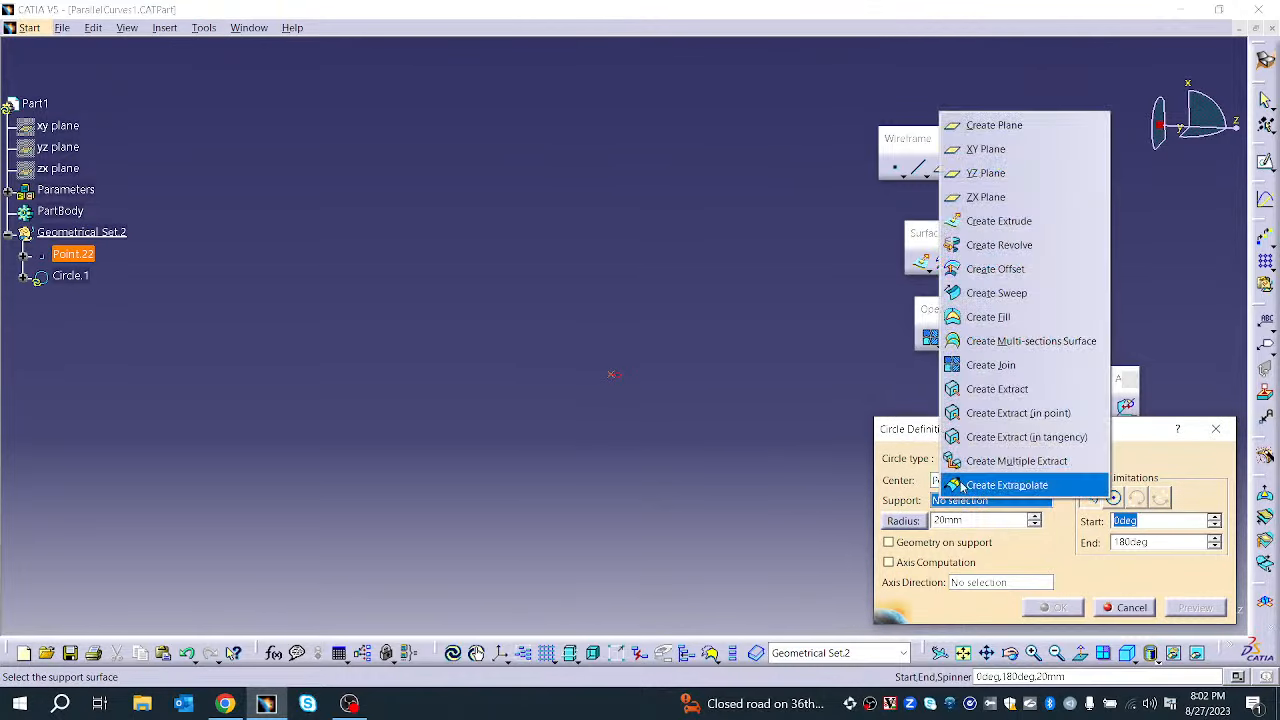
{"action": "left_click", "coordinate": [1016, 158]}
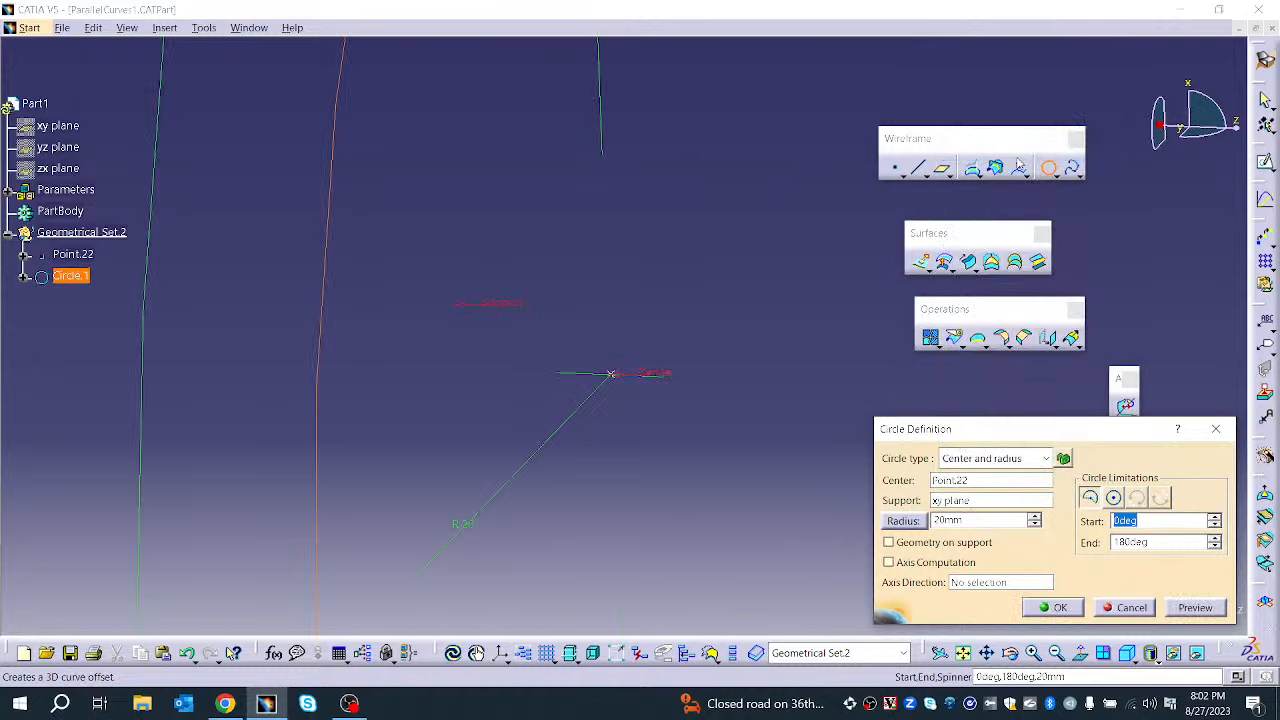
{"action": "right_click", "coordinate": [968, 482]}
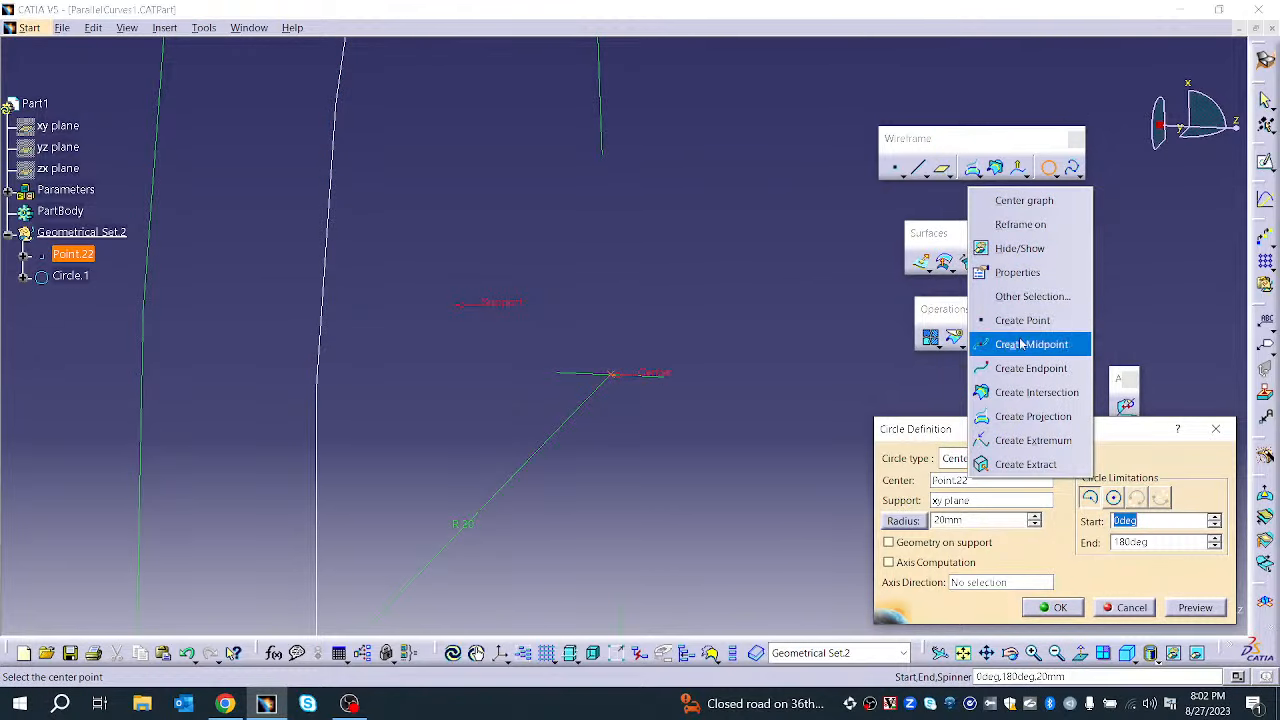
{"action": "left_click", "coordinate": [949, 496]}
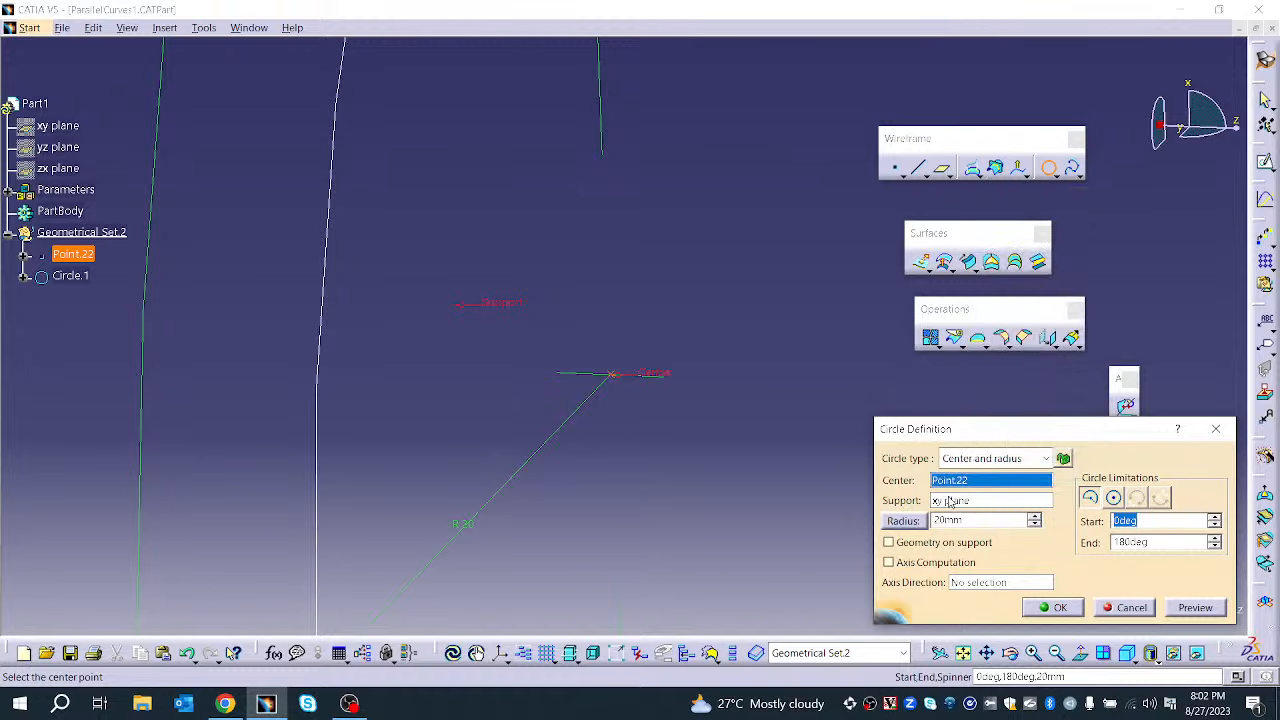
{"action": "left_click", "coordinate": [955, 500]}
{"action": "right_click", "coordinate": [956, 500]}
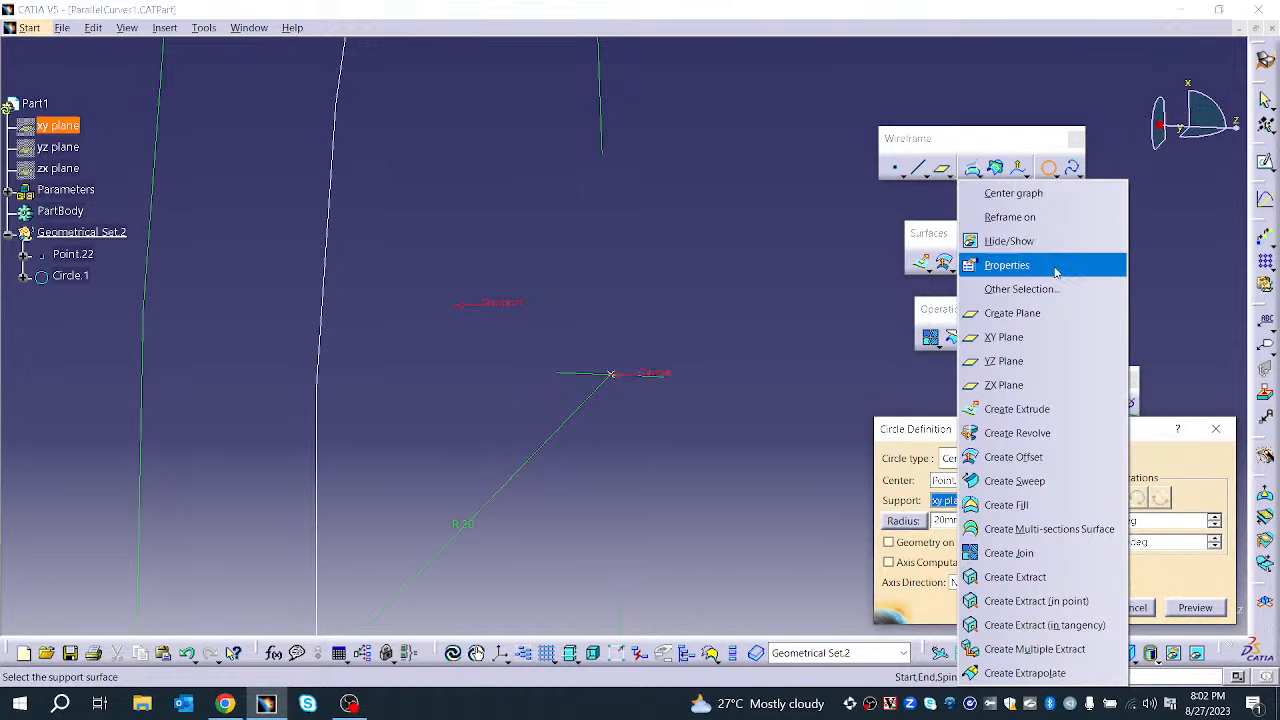
{"action": "left_click", "coordinate": [1030, 362]}
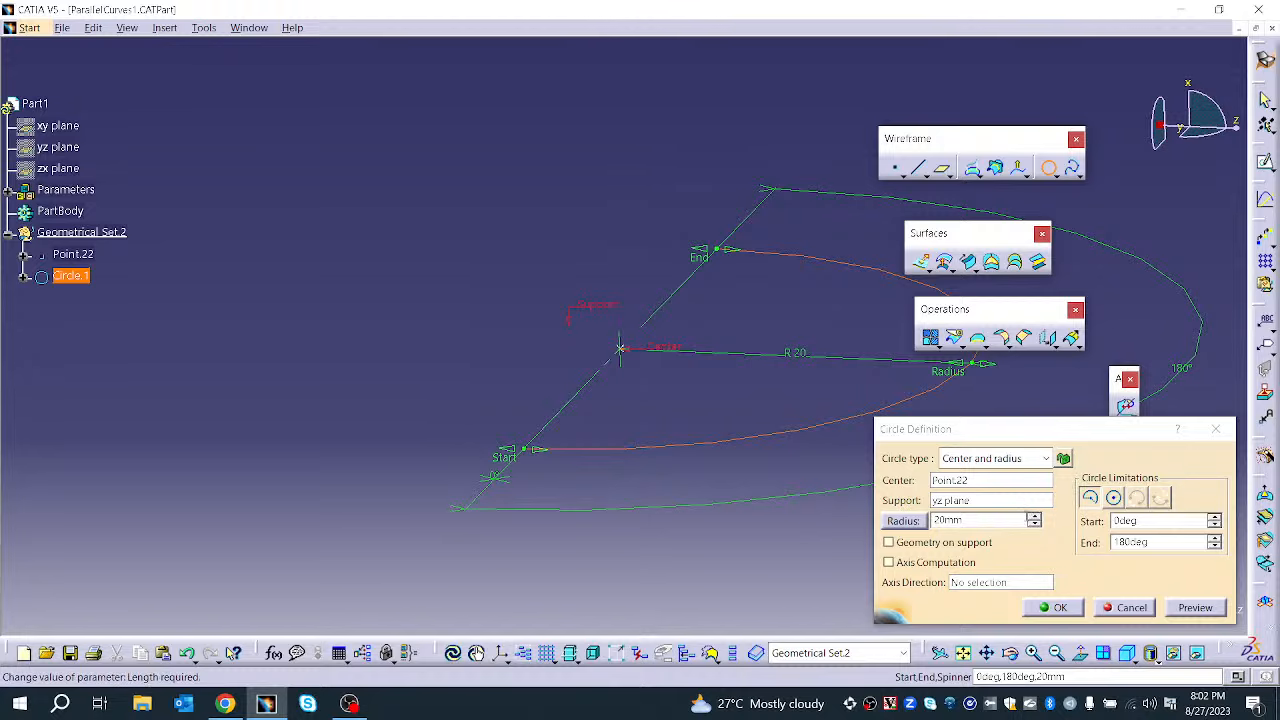
Set the circle's radius to 10 mm and make it a whole circle instead of an arc
{"action": "left_click", "coordinate": [1034, 524]}
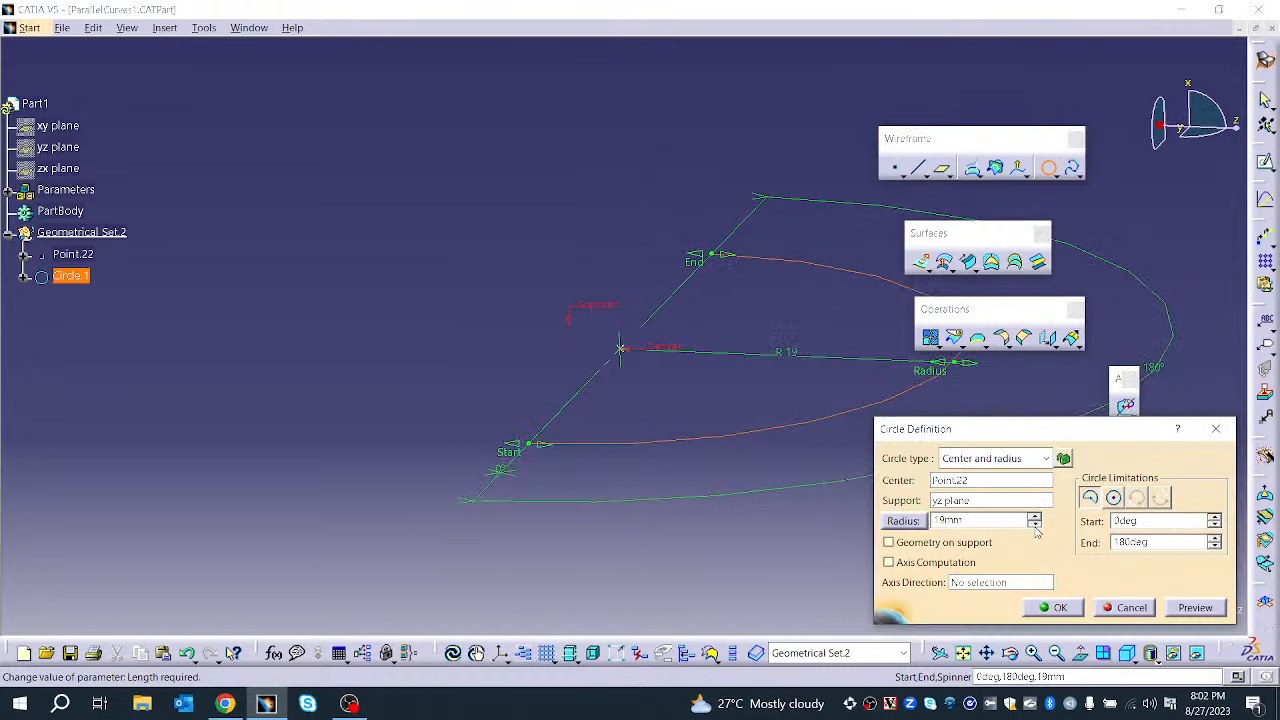
{"action": "left_click", "coordinate": [1034, 524]}
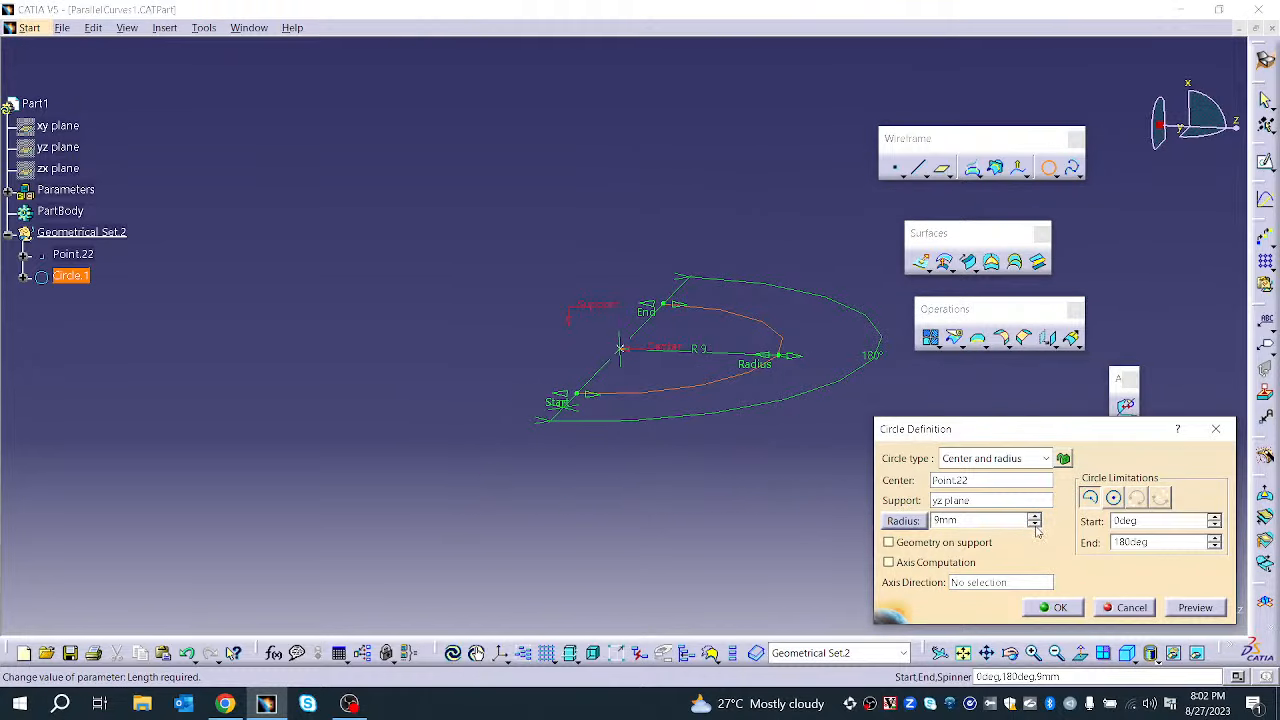
{"action": "left_click", "coordinate": [1034, 518]}
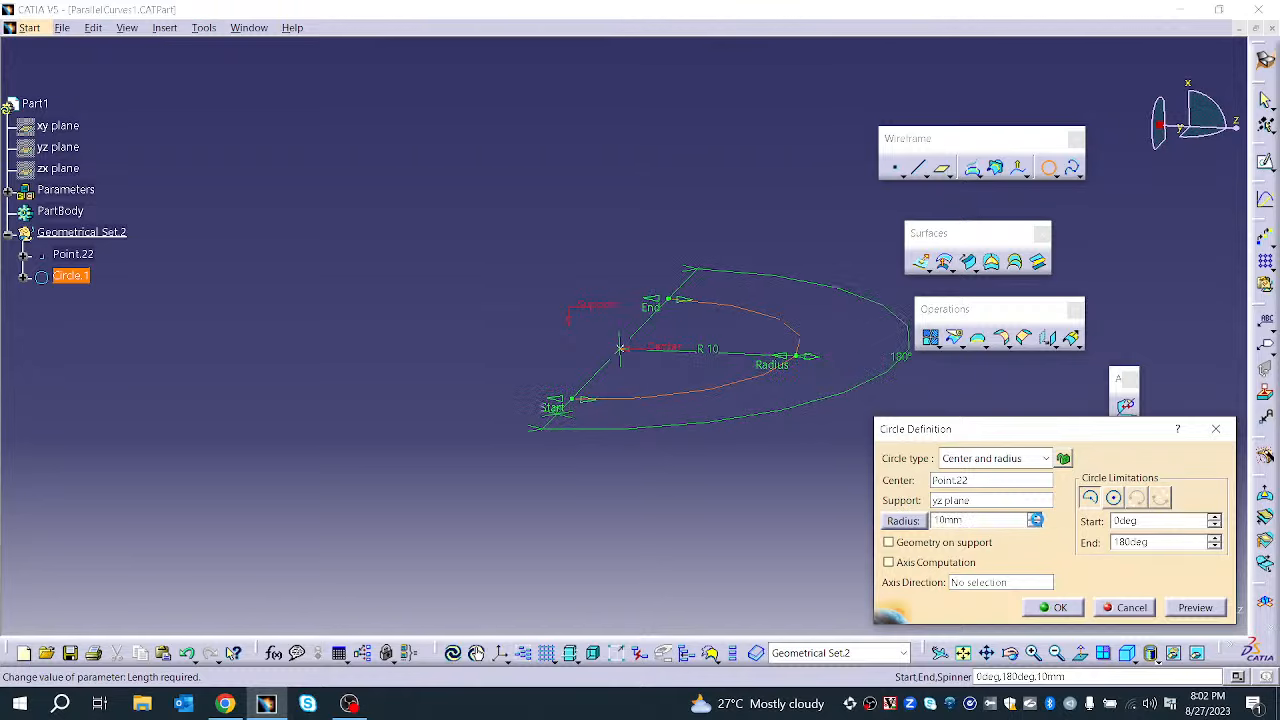
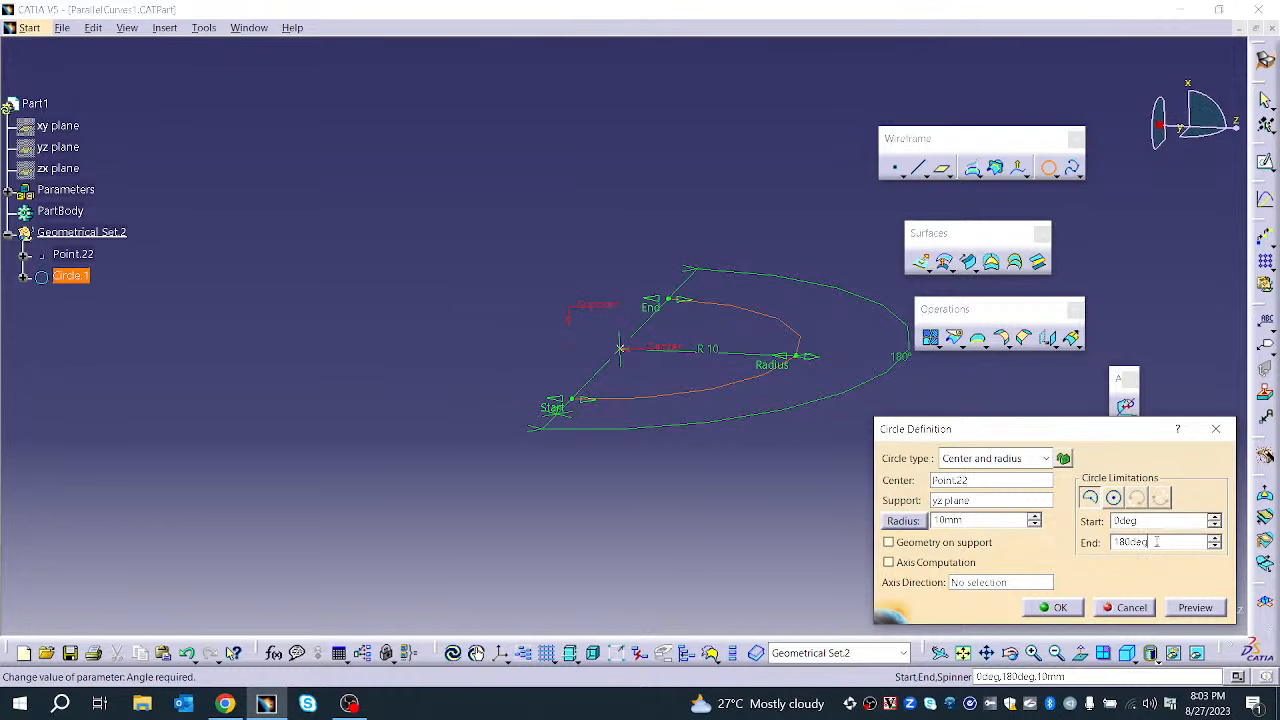
{"action": "left_click_drag", "start_coordinate": [1156, 541], "coordinate": [1087, 542]}
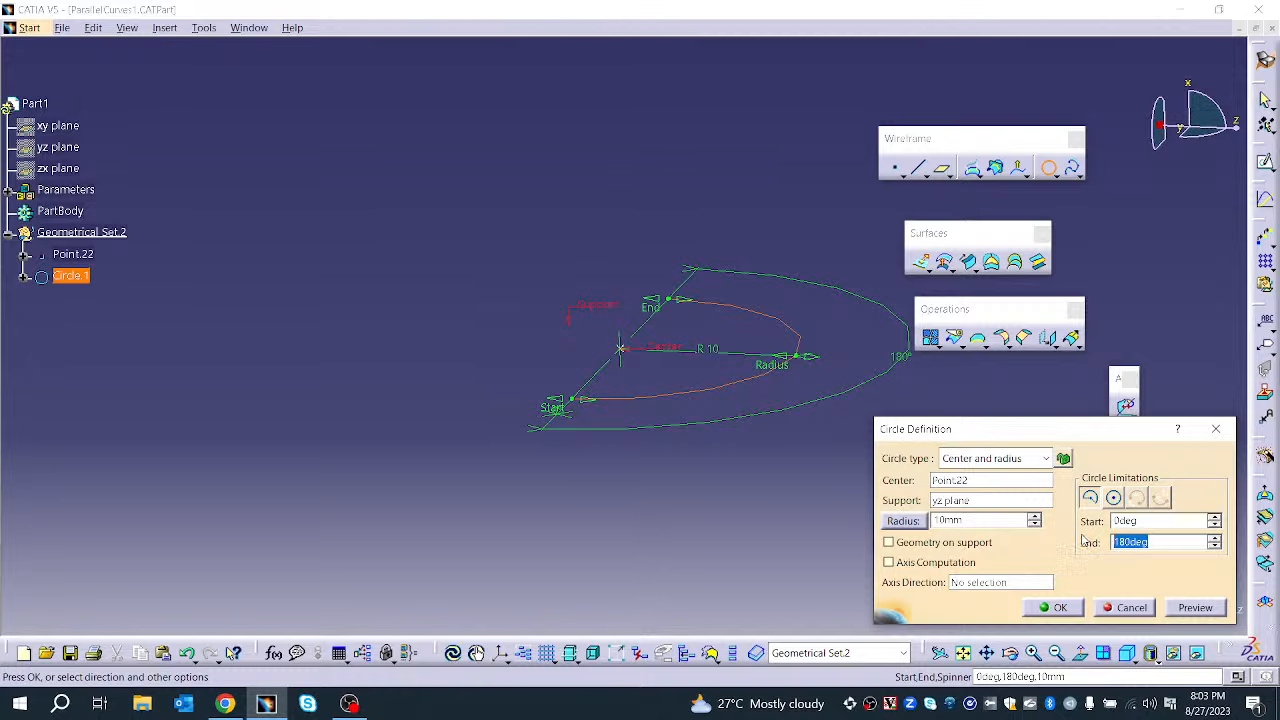
{"action": "left_click", "coordinate": [1107, 502]}
{"action": "left_click", "coordinate": [1112, 499]}
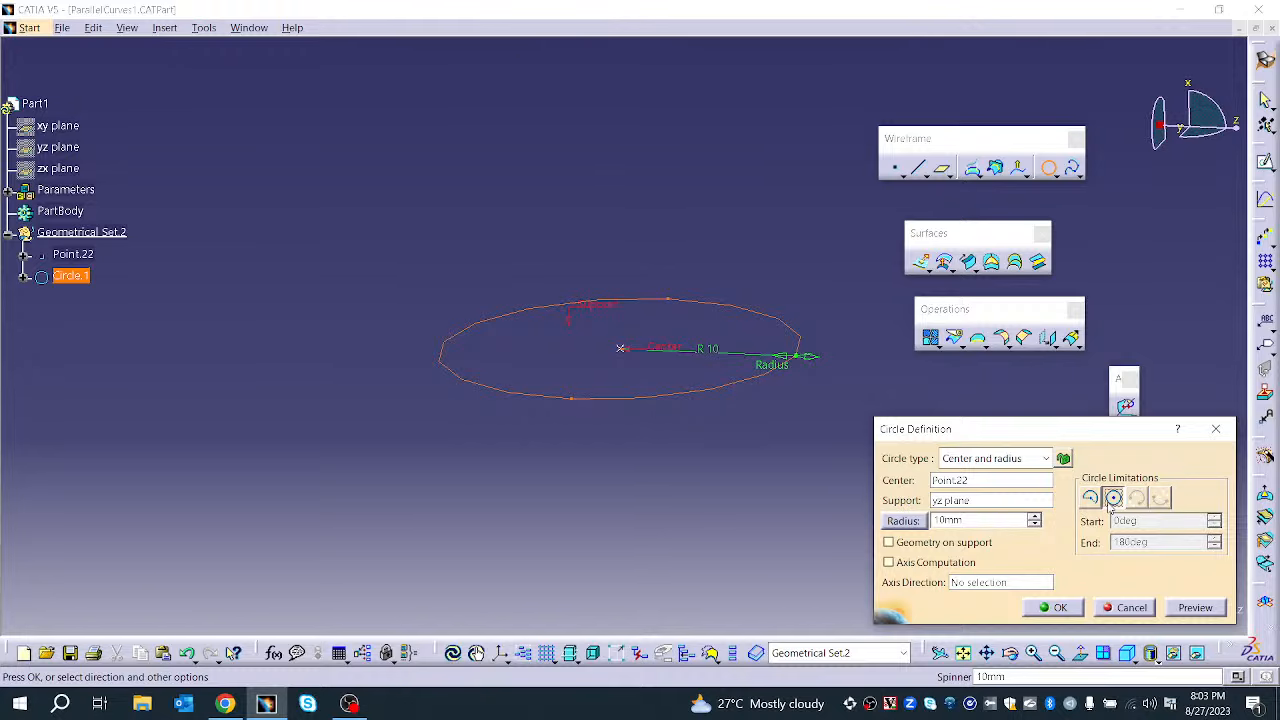
Enable Geometry on support and Axis Computation without an axis direction, and create the circle
{"action": "left_click", "coordinate": [930, 545]}
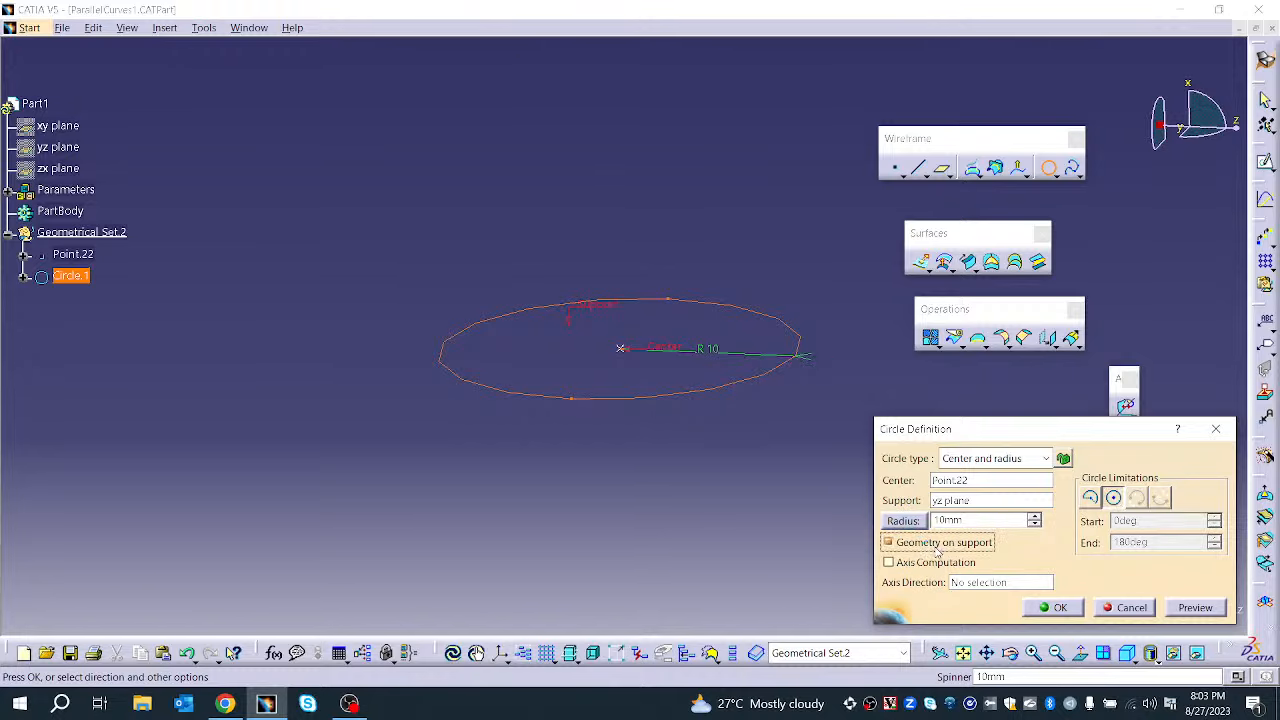
{"action": "left_click", "coordinate": [934, 564]}
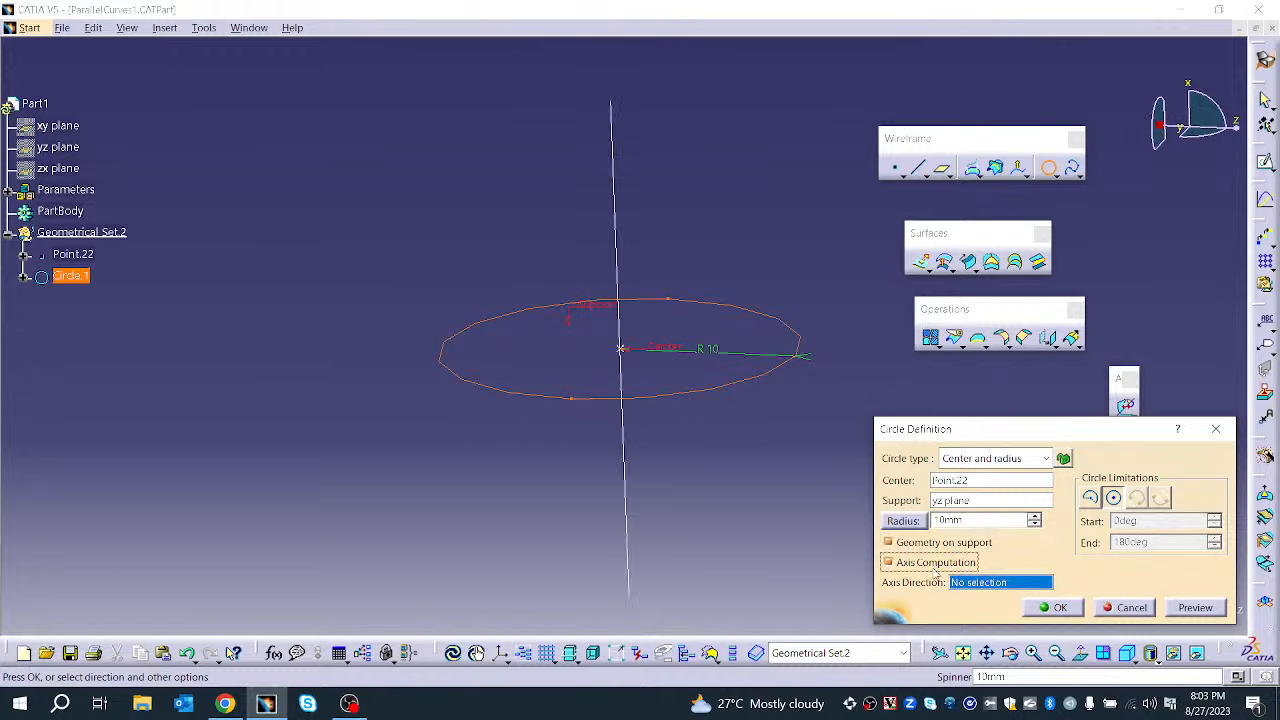
{"action": "left_click", "coordinate": [910, 543]}
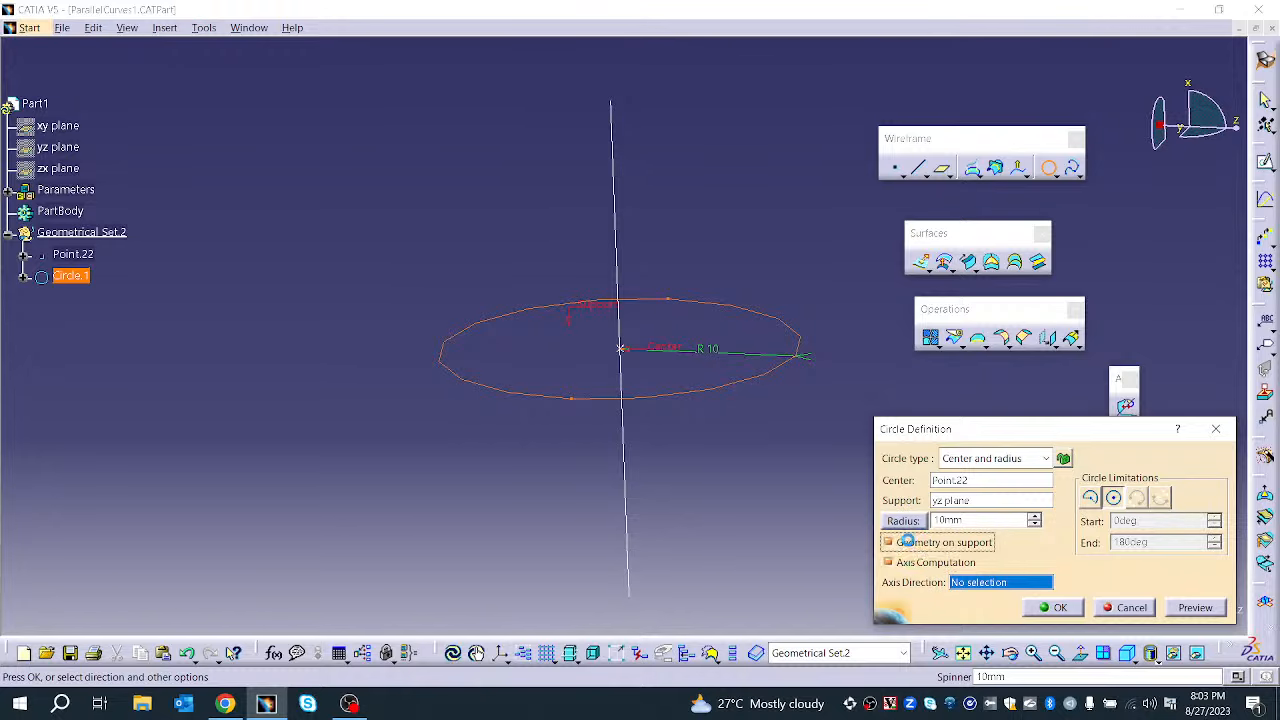
{"action": "left_click", "coordinate": [910, 544]}
{"action": "left_click", "coordinate": [910, 544]}
{"action": "left_click", "coordinate": [910, 544]}
{"action": "left_click", "coordinate": [906, 563]}
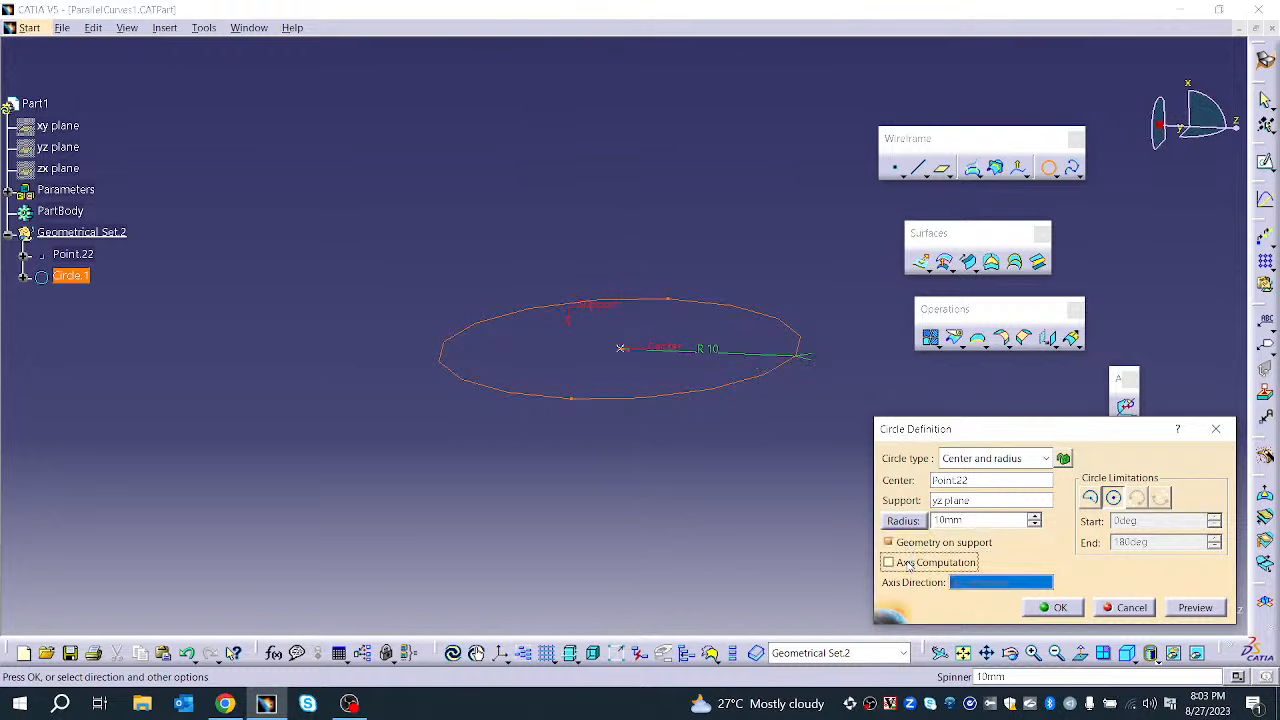
{"action": "left_click", "coordinate": [906, 563]}
{"action": "left_click", "coordinate": [906, 563]}
{"action": "left_click", "coordinate": [906, 563]}
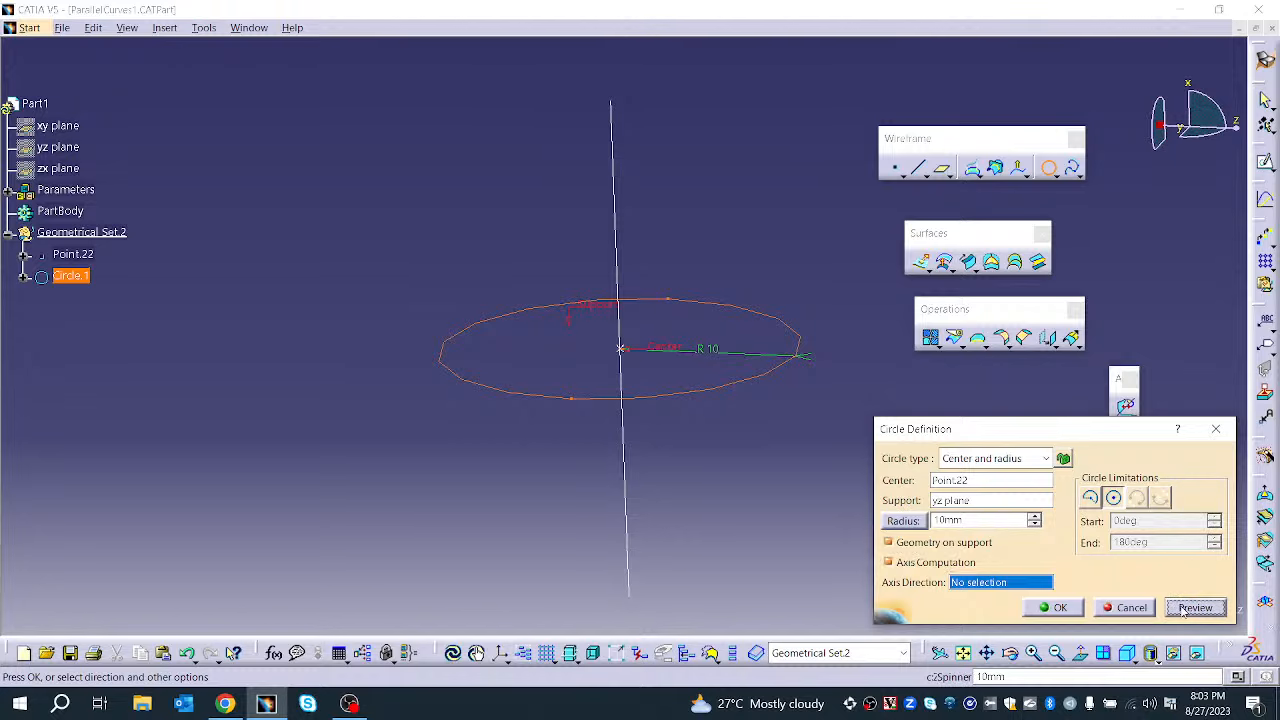
{"action": "left_click", "coordinate": [1053, 608]}
{"action": "middle_click_drag", "start_coordinate": [819, 384], "coordinate": [712, 445]}
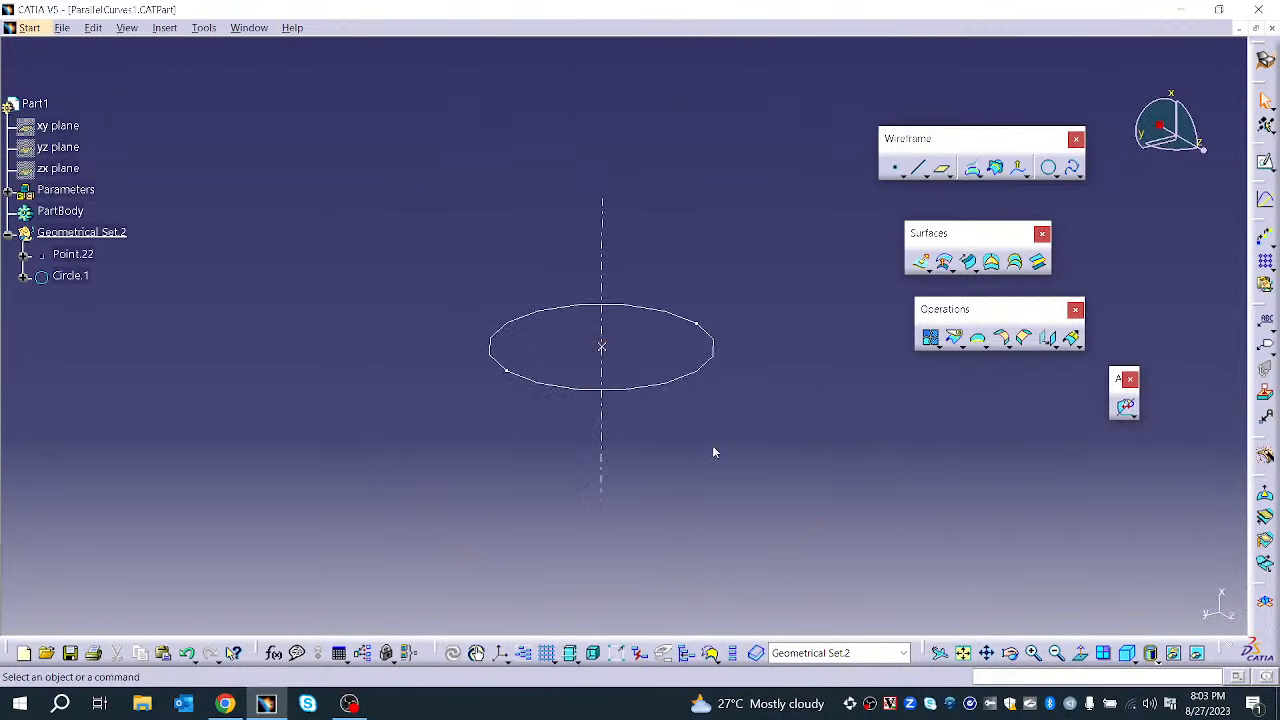
{"action": "left_click", "coordinate": [1056, 177]}
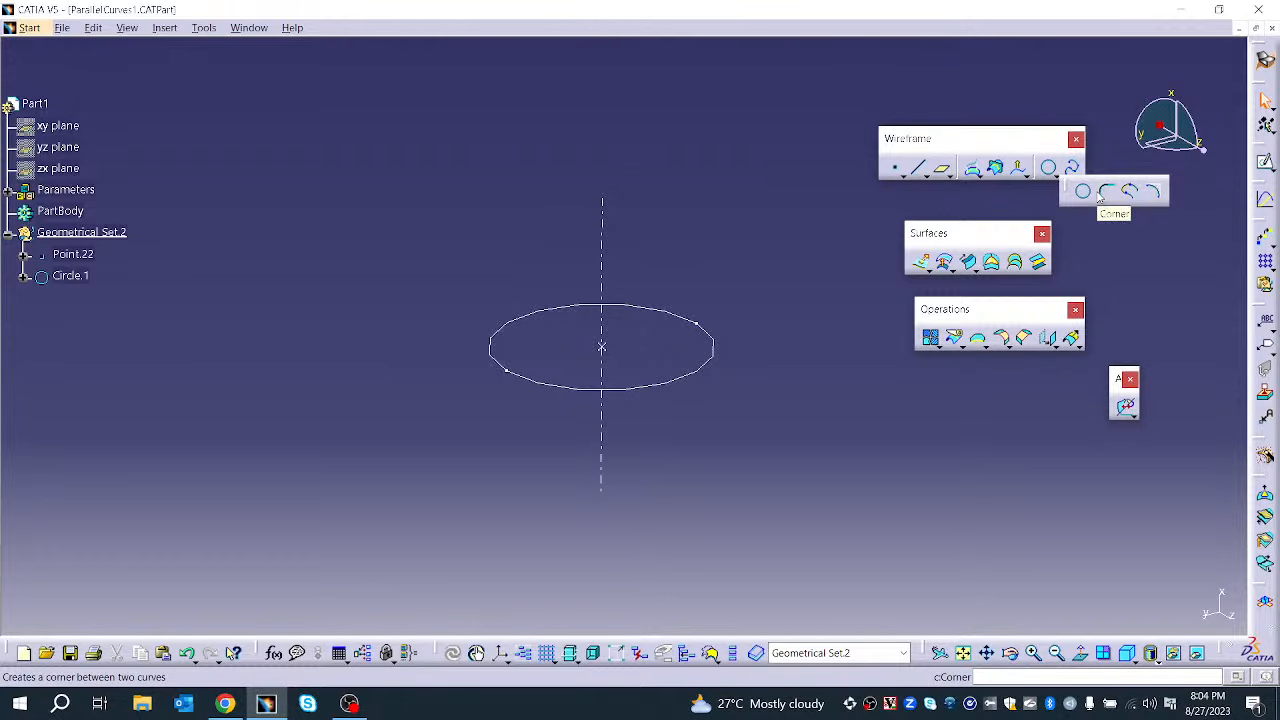
{"action": "left_click", "coordinate": [62, 28]}
{"action": "left_click", "coordinate": [100, 100]}
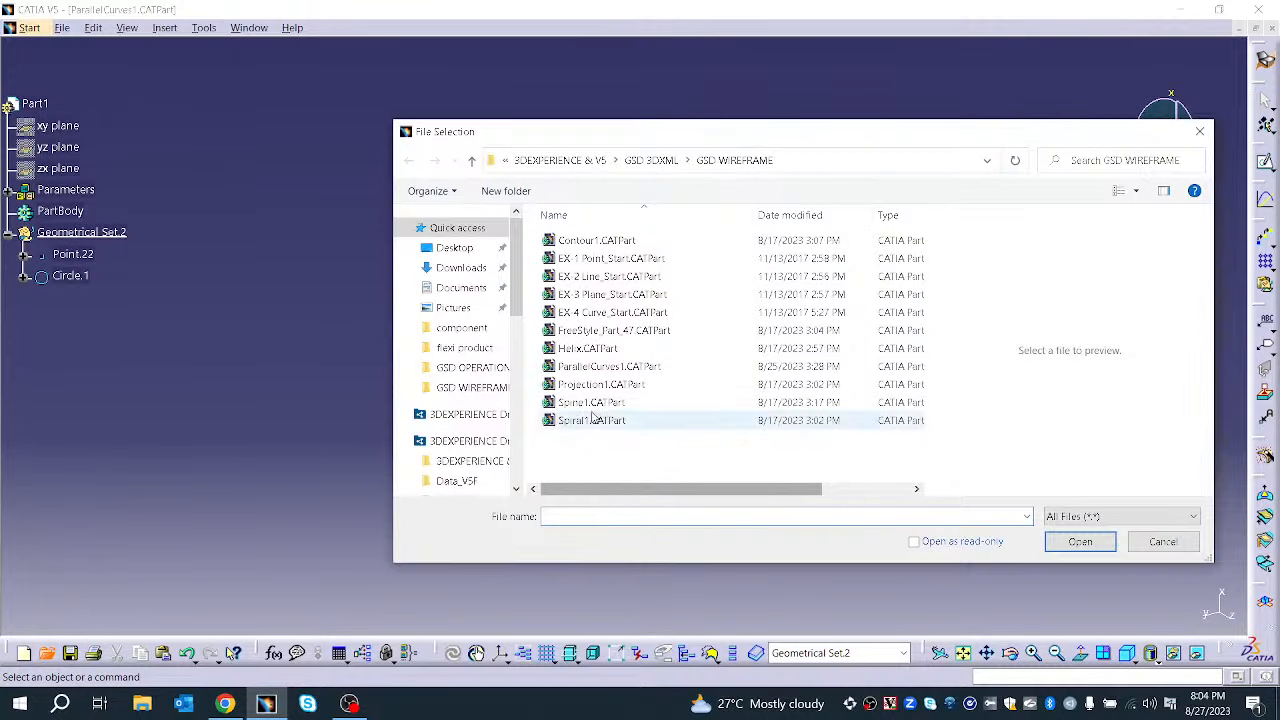
{"action": "left_click", "coordinate": [1162, 542]}
{"action": "middle_click_drag", "start_coordinate": [781, 497], "coordinate": [456, 549]}
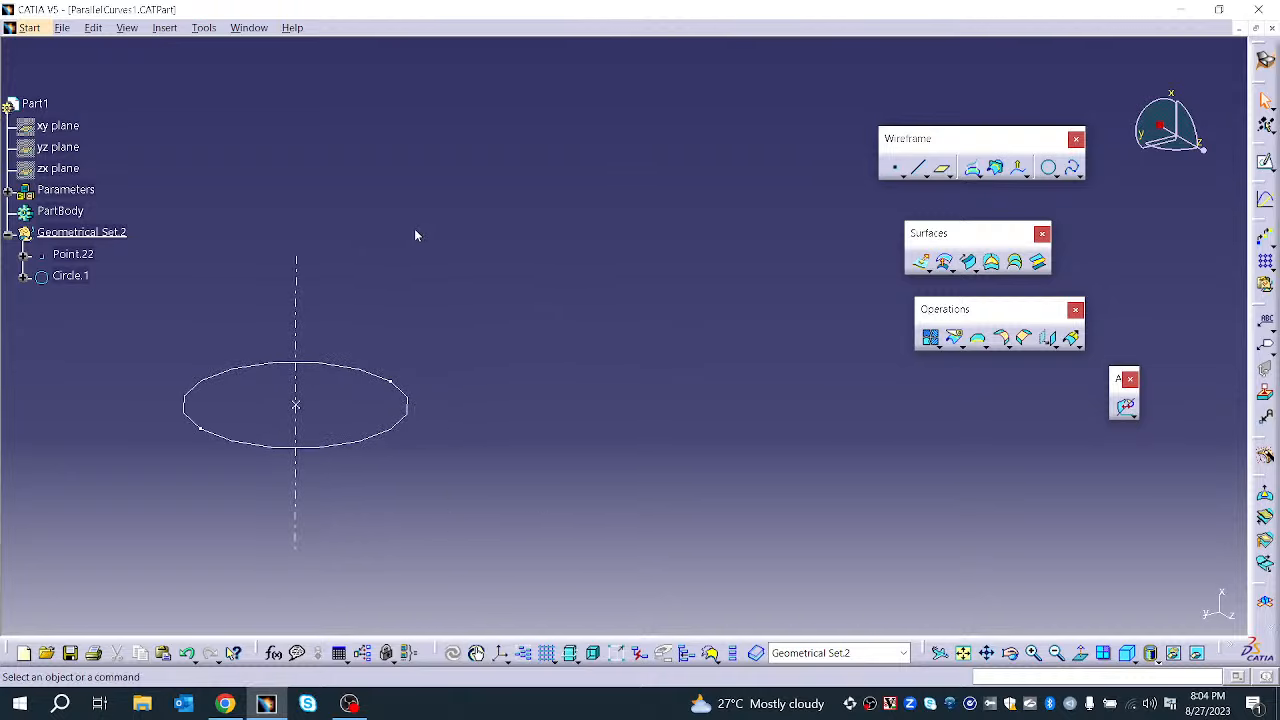
{"action": "left_click", "coordinate": [1265, 162]}
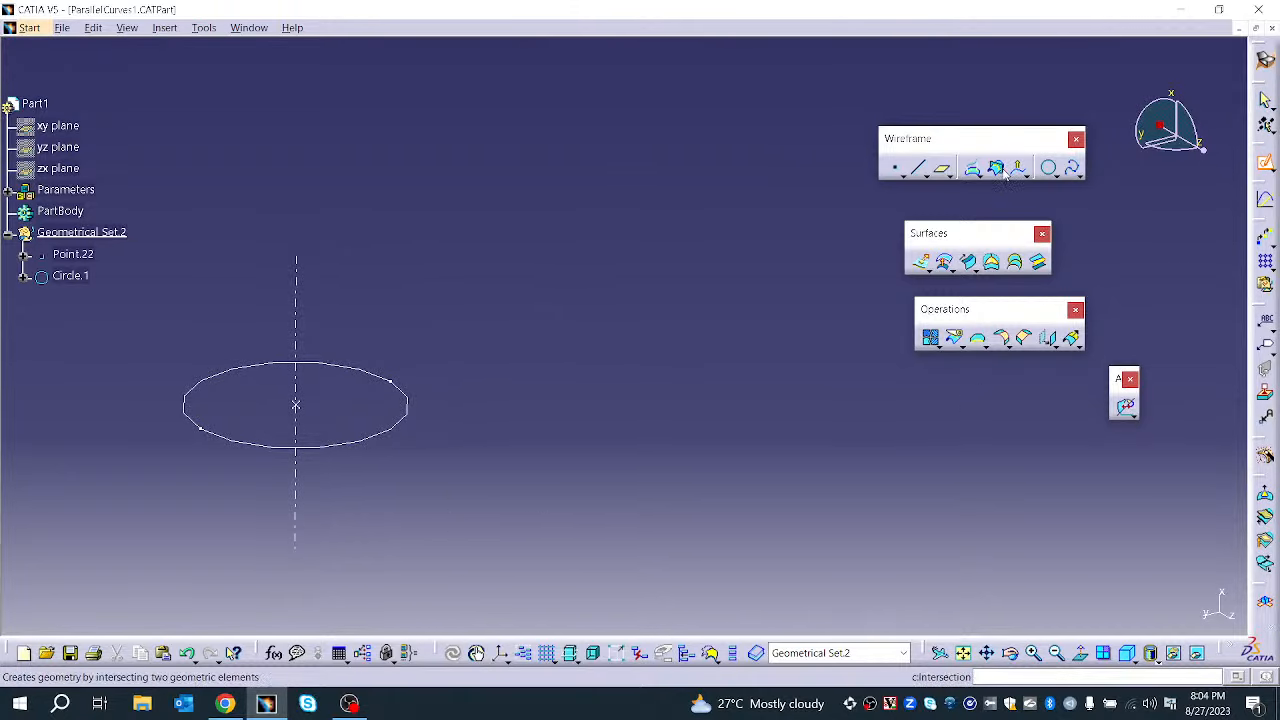
{"action": "left_click", "coordinate": [1072, 168]}
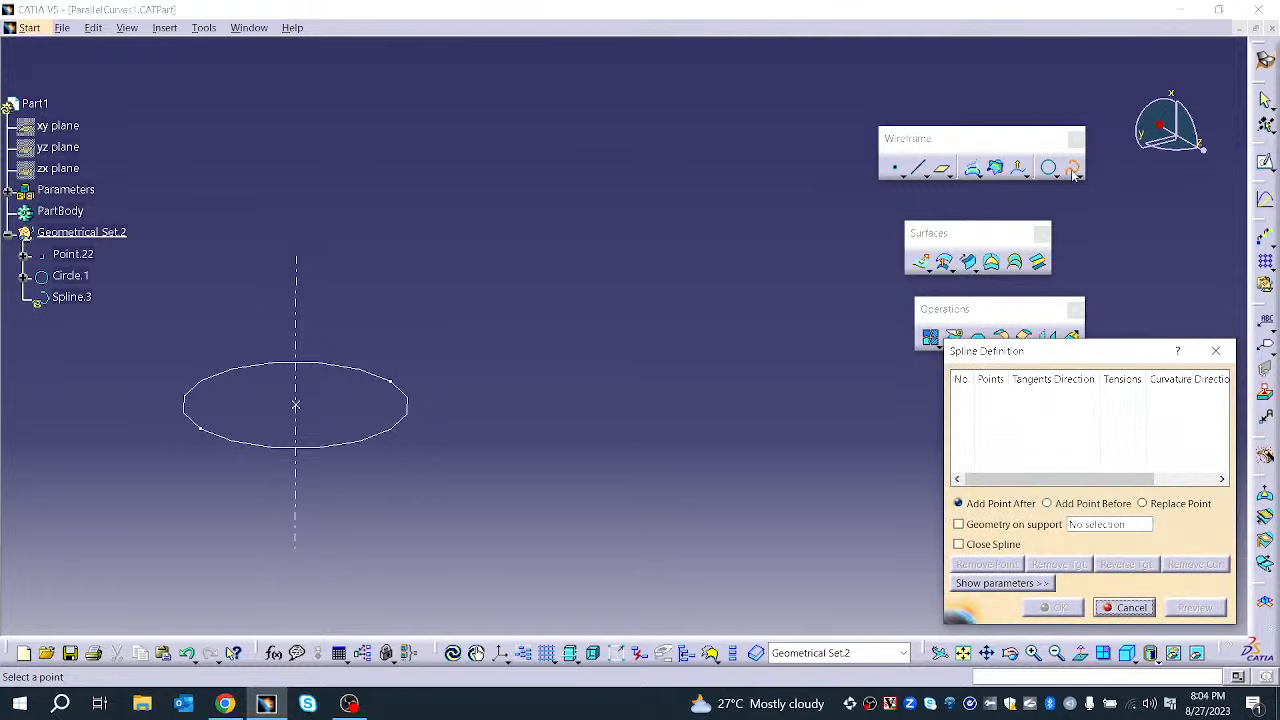
{"action": "left_click", "coordinate": [1125, 607]}
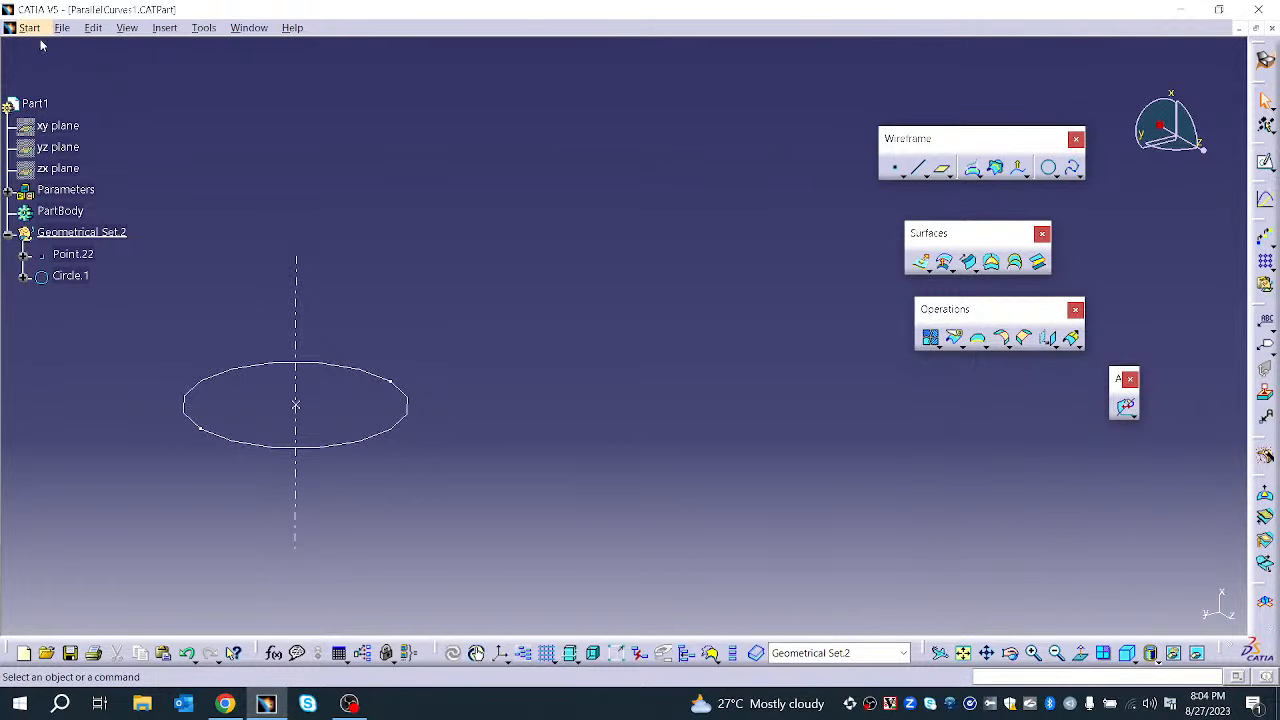
{"action": "left_click", "coordinate": [60, 30]}
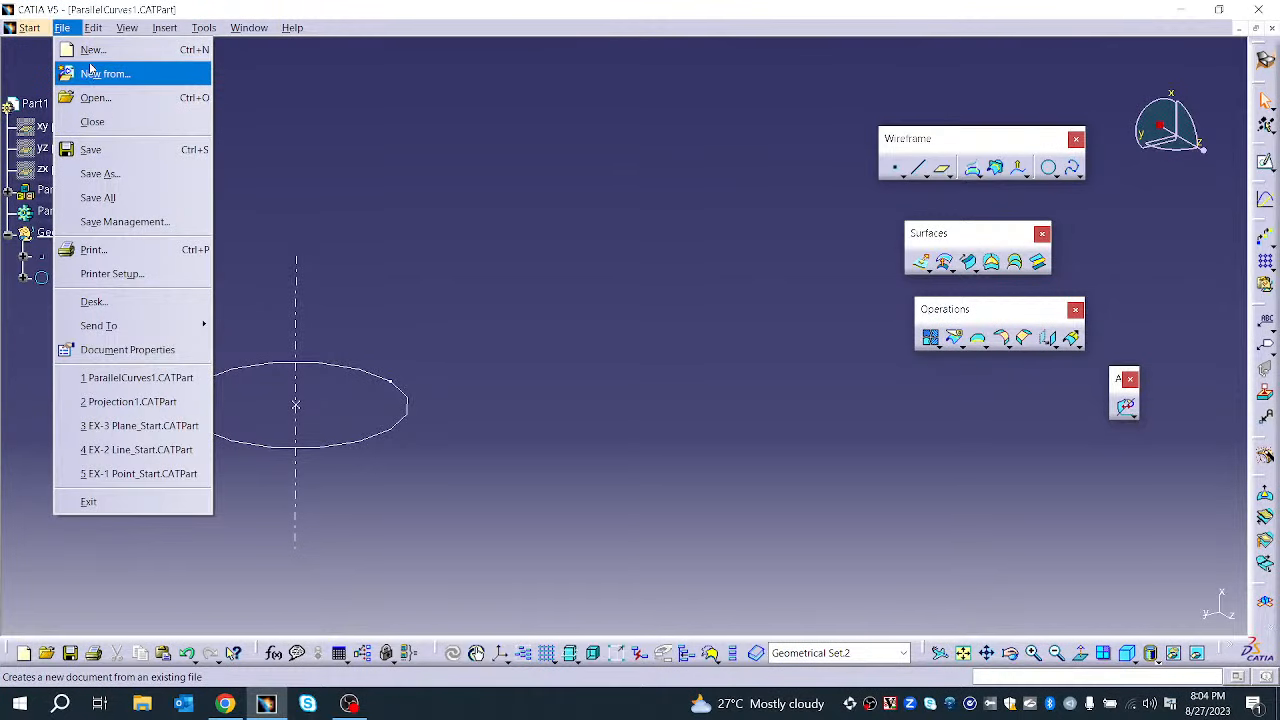
{"action": "left_click", "coordinate": [581, 212]}
Sketch an open four-point spline on the zx plane, arching through about H 31 mm, V 19 mm, and finish the sketch
{"action": "left_click", "coordinate": [1265, 162]}
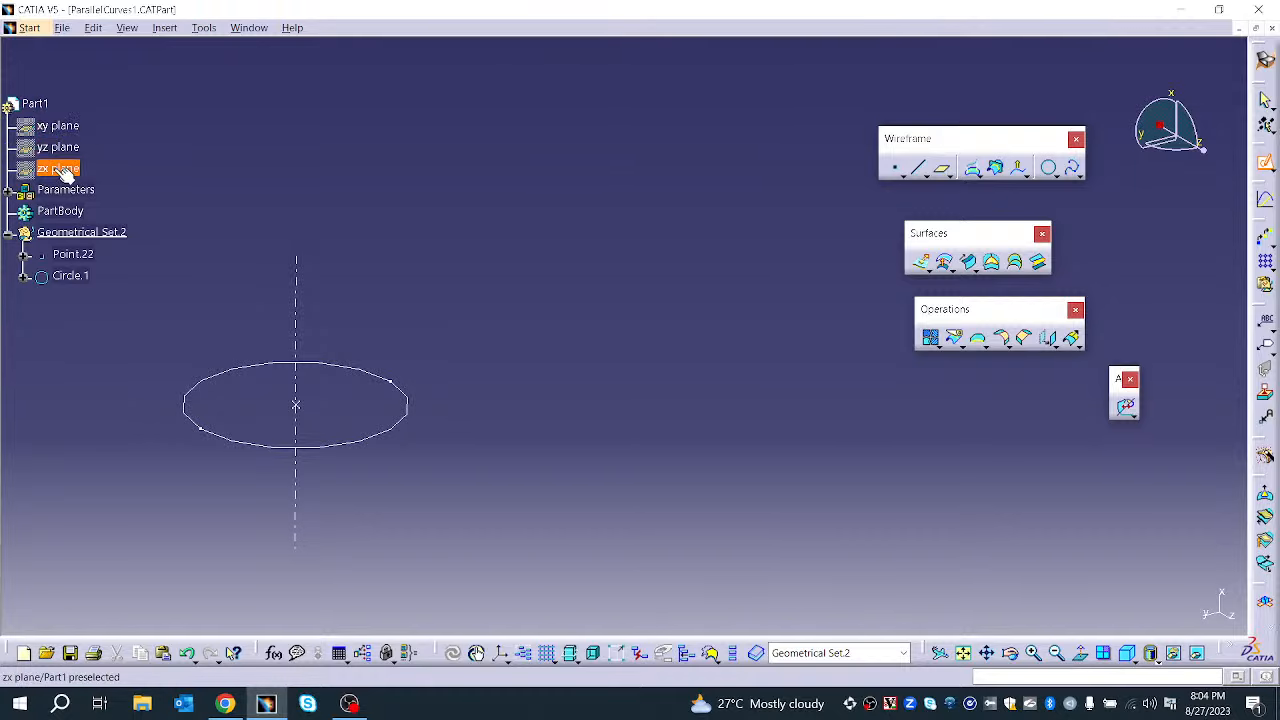
{"action": "left_click", "coordinate": [55, 168]}
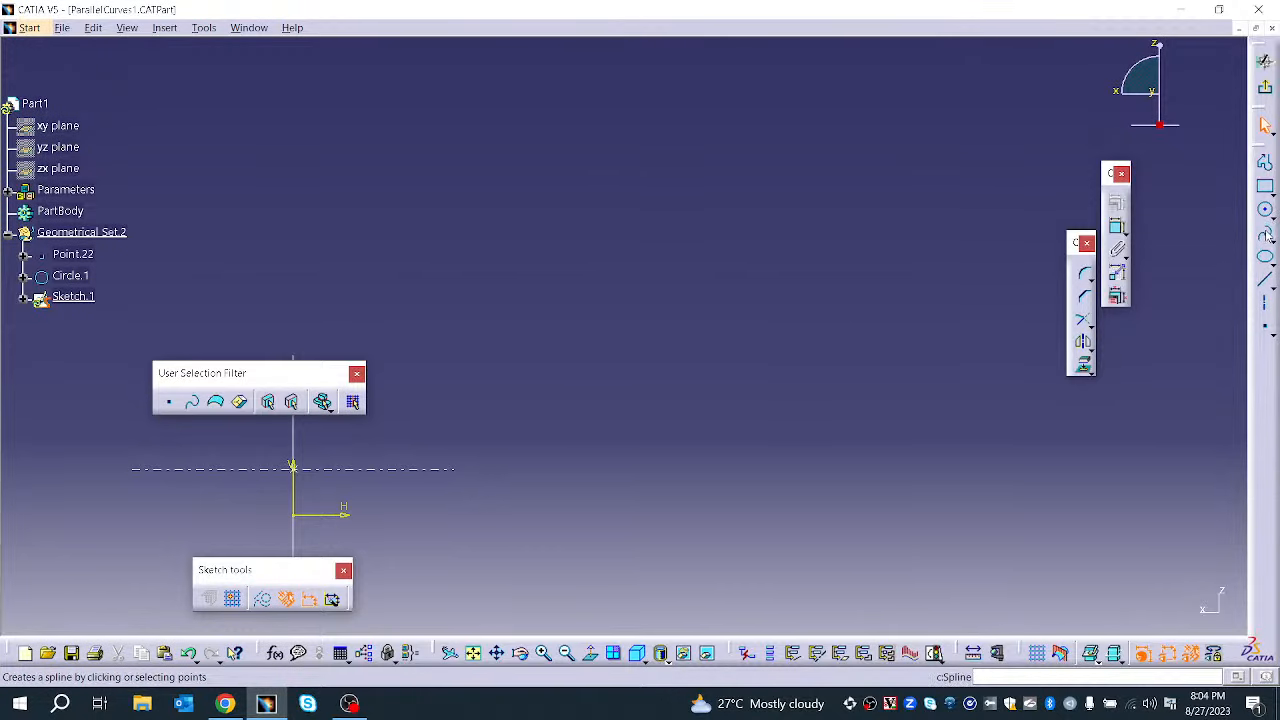
{"action": "left_click", "coordinate": [1265, 233]}
{"action": "left_click", "coordinate": [490, 386]}
{"action": "left_click", "coordinate": [642, 298]}
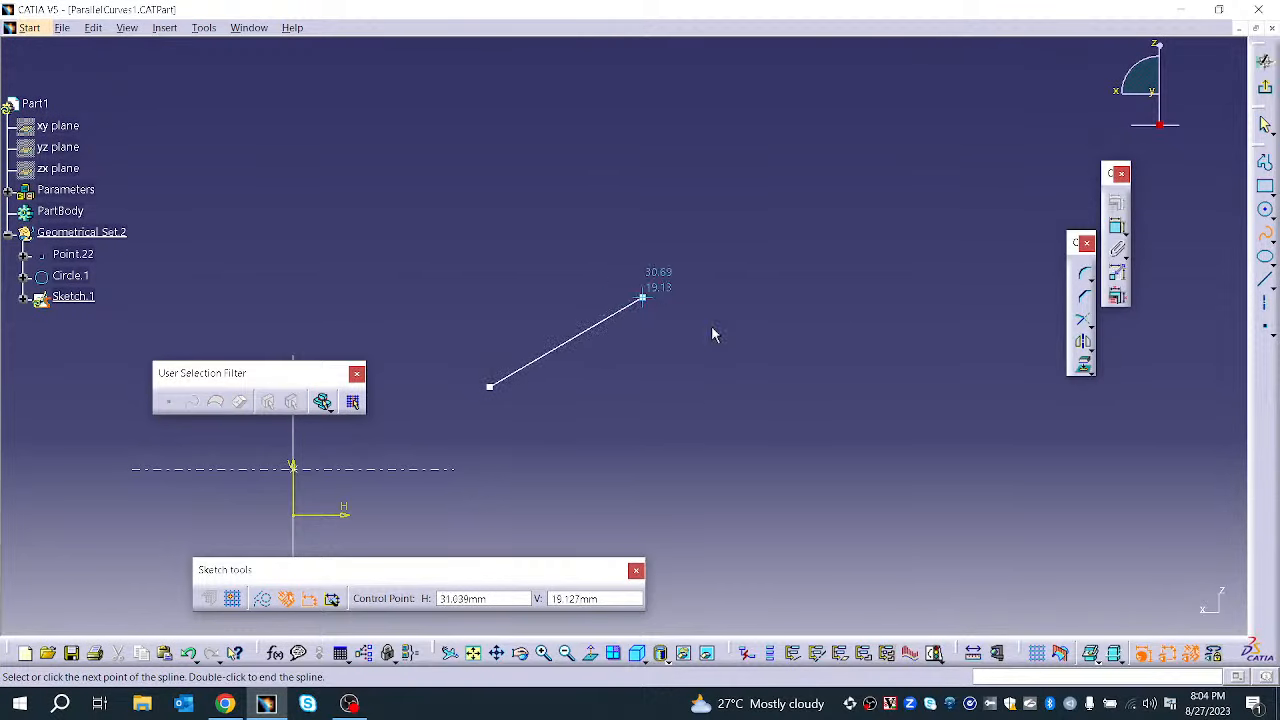
{"action": "left_click", "coordinate": [825, 365]}
{"action": "double_click", "coordinate": [874, 386]}
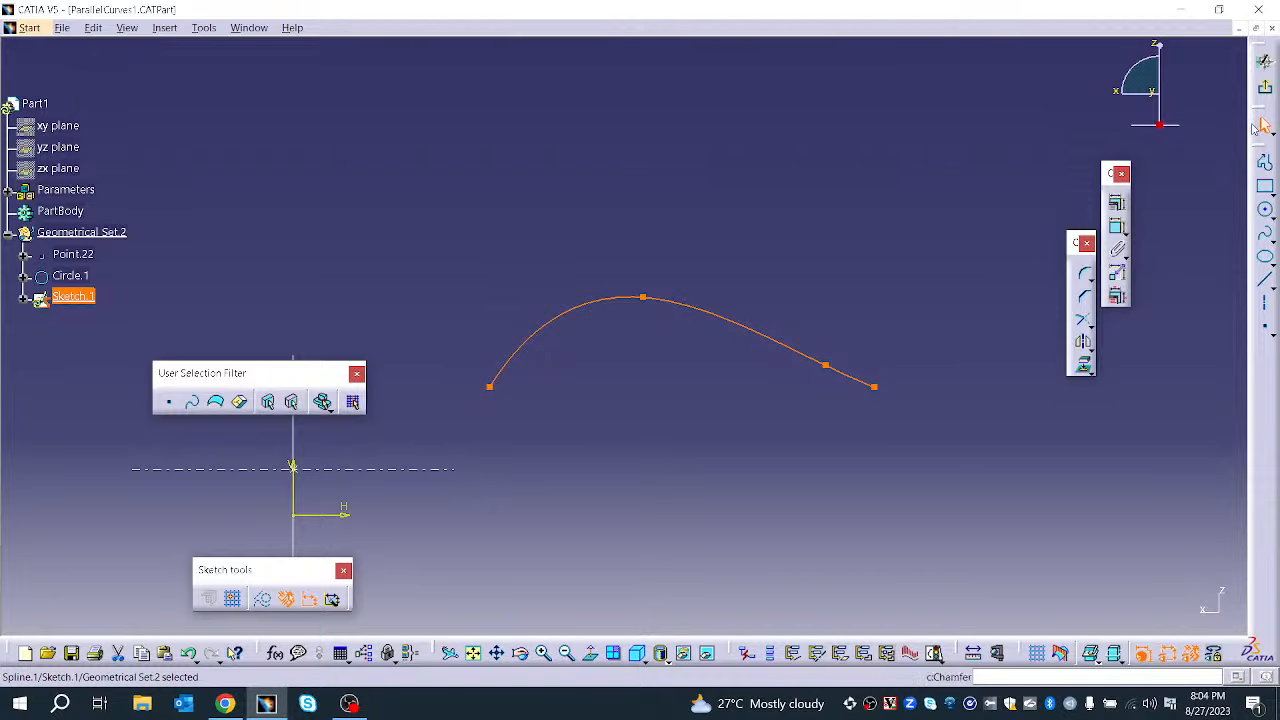
{"action": "left_click", "coordinate": [1265, 88]}
{"action": "mouse_move", "coordinate": [800, 394]}
{"action": "middle_mouse_down"}
{"action": "mouse_move", "coordinate": [677, 349]}
{"action": "mouse_move", "coordinate": [511, 371]}
{"action": "mouse_move", "coordinate": [497, 446]}
{"action": "mouse_move", "coordinate": [704, 514]}
{"action": "middle_mouse_up"}
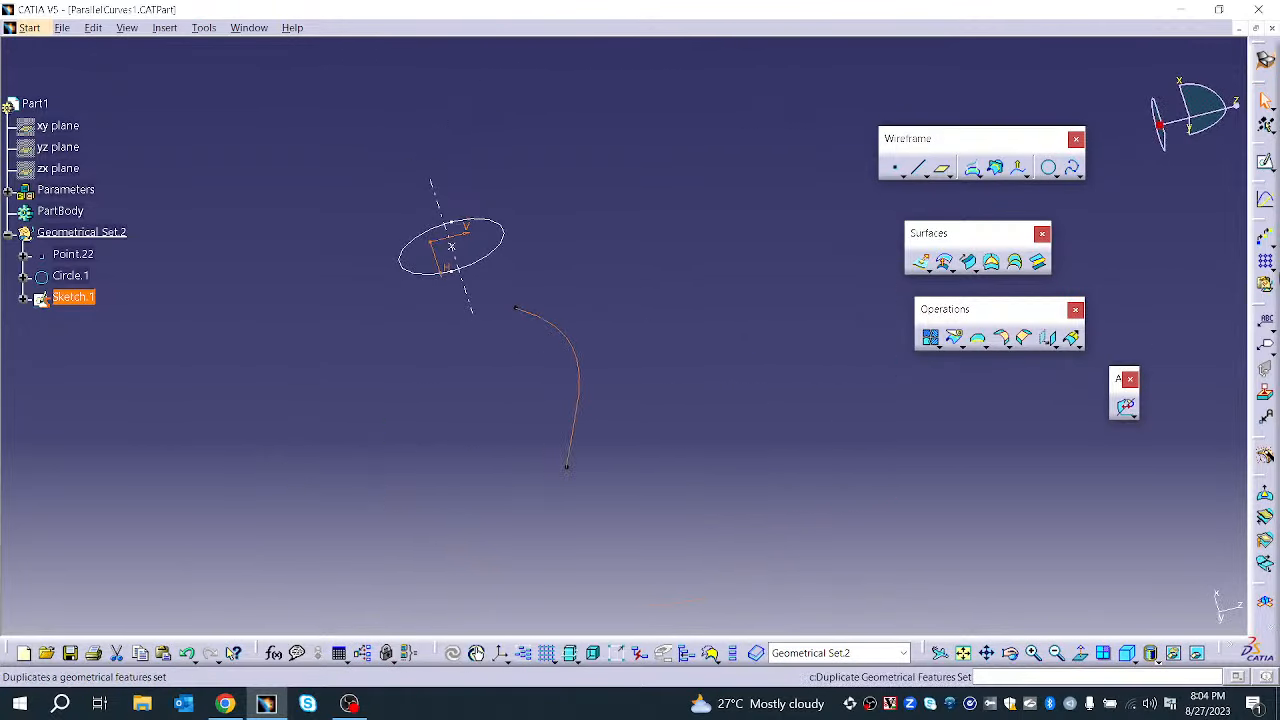
Sketch a second open four-point spline on the zx plane, S-shaped and clear of the first curve, and finish the sketch
{"action": "left_click", "coordinate": [1266, 163]}
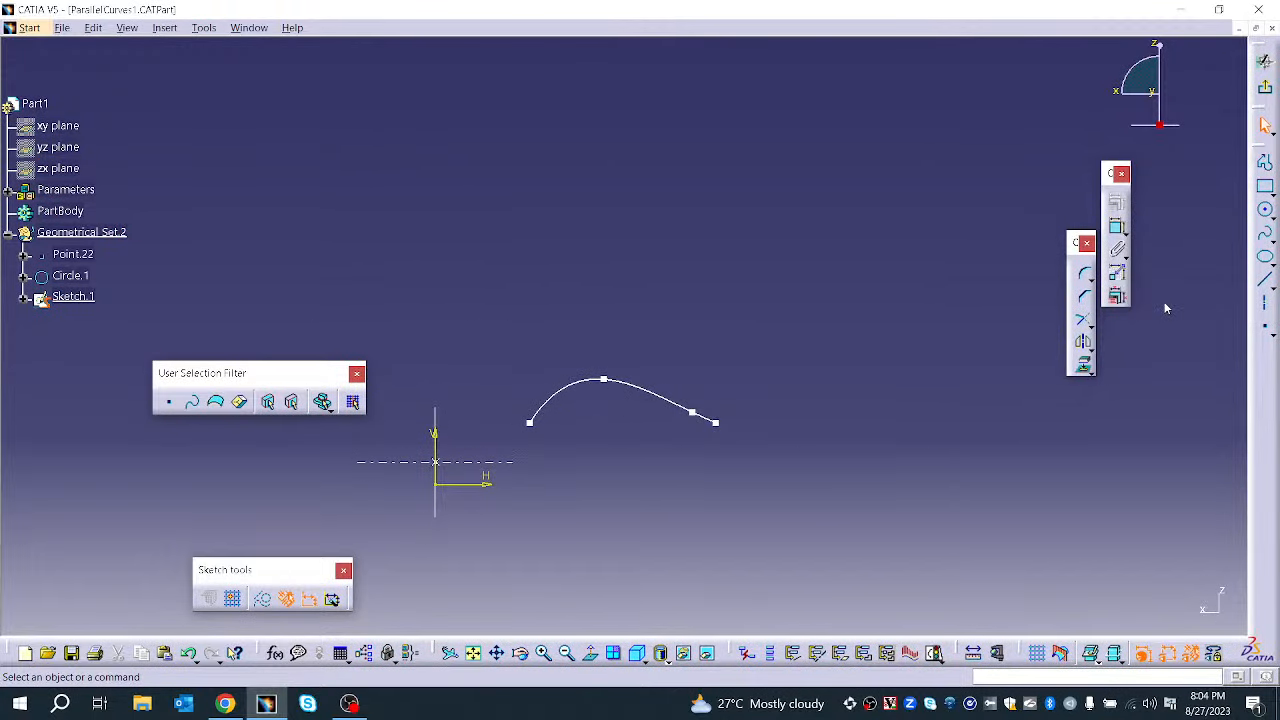
{"action": "left_click", "coordinate": [1265, 87]}
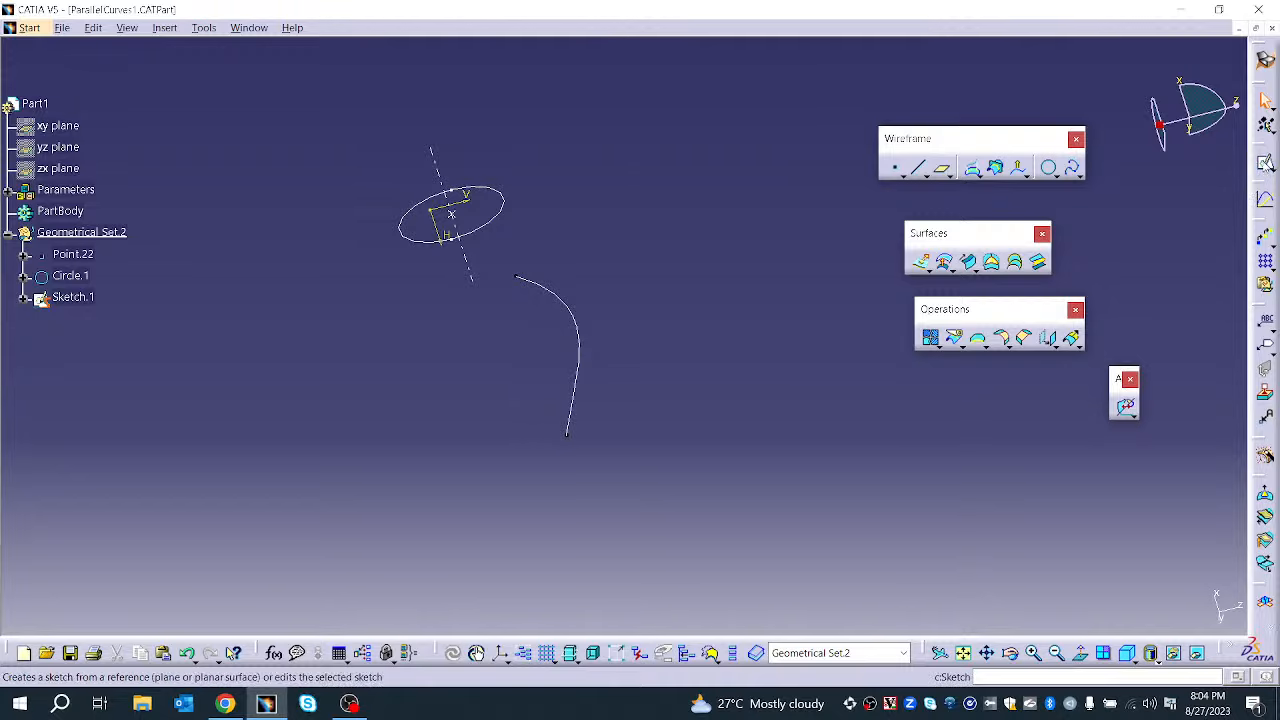
{"action": "left_click", "coordinate": [1265, 162]}
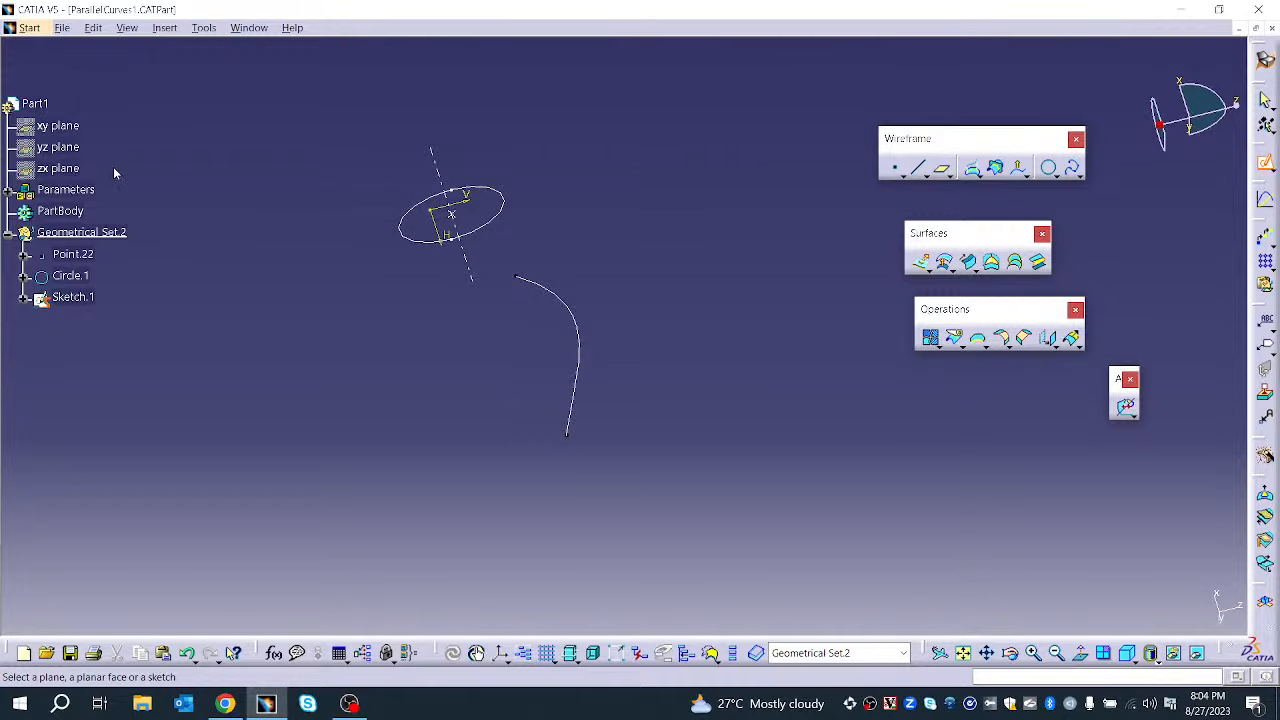
{"action": "left_click", "coordinate": [72, 168]}
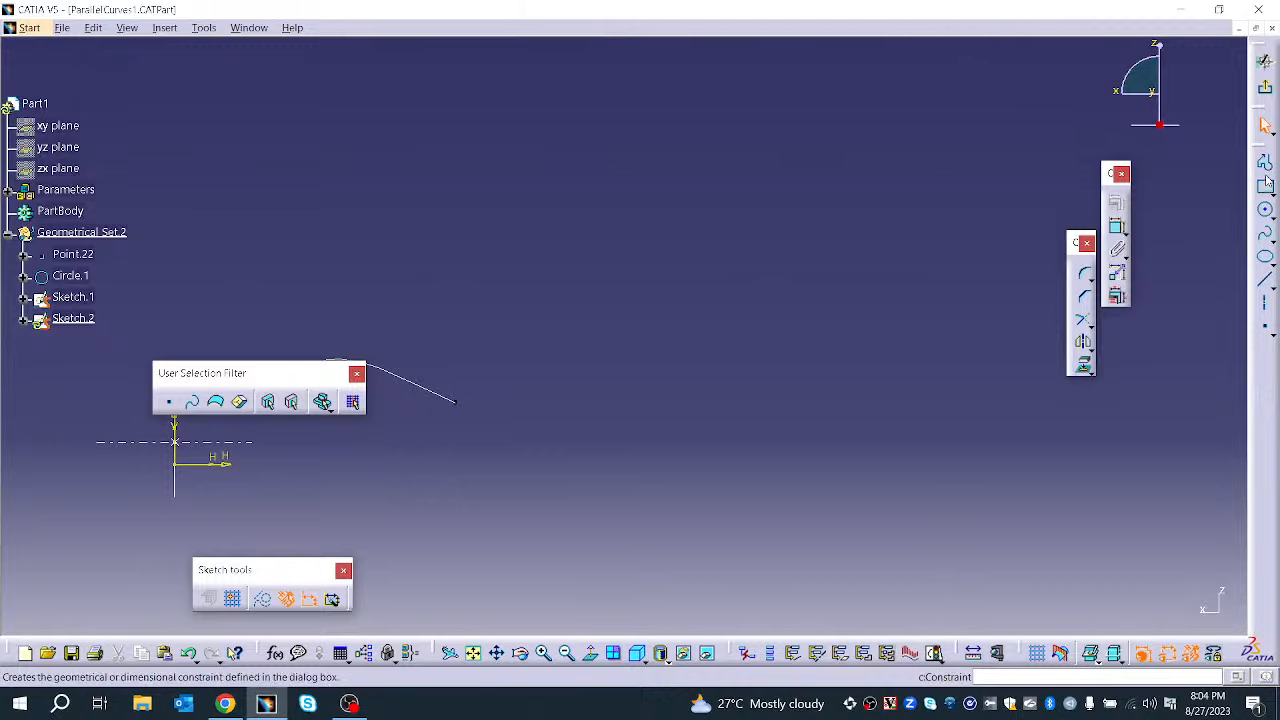
{"action": "left_click", "coordinate": [1265, 232]}
{"action": "left_click", "coordinate": [622, 410]}
{"action": "left_click", "coordinate": [731, 337]}
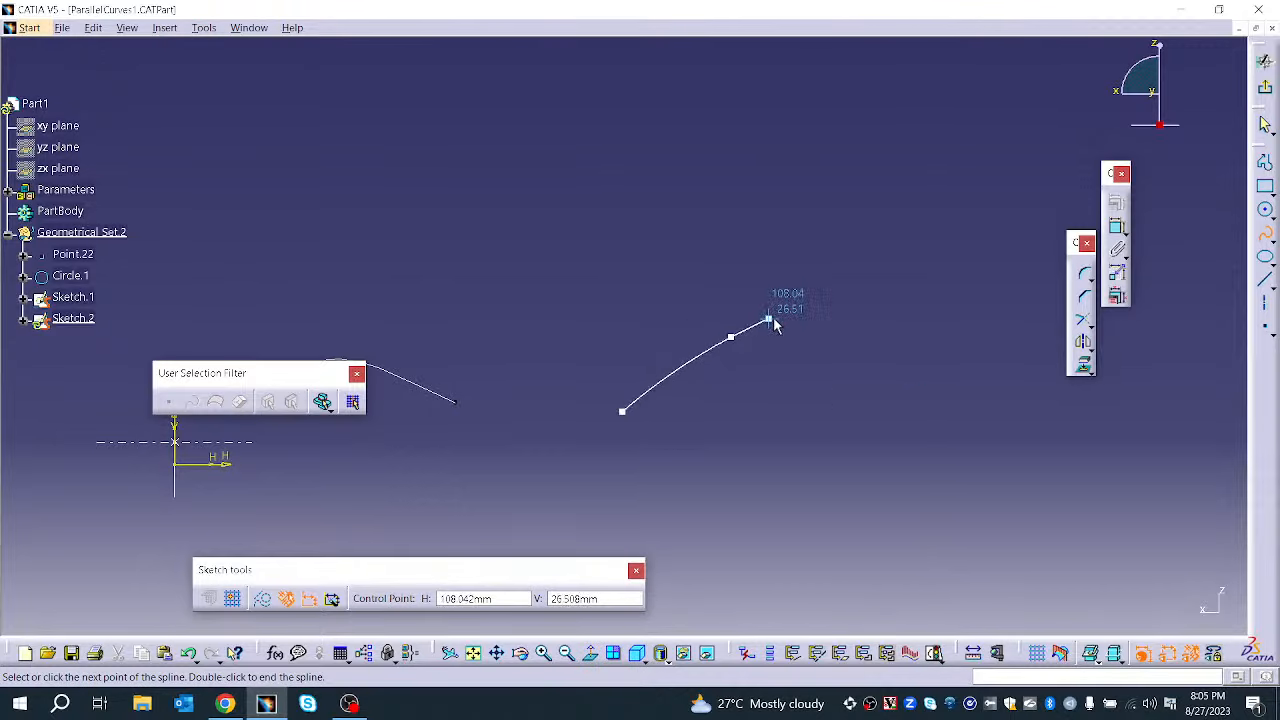
{"action": "double_click", "coordinate": [877, 268]}
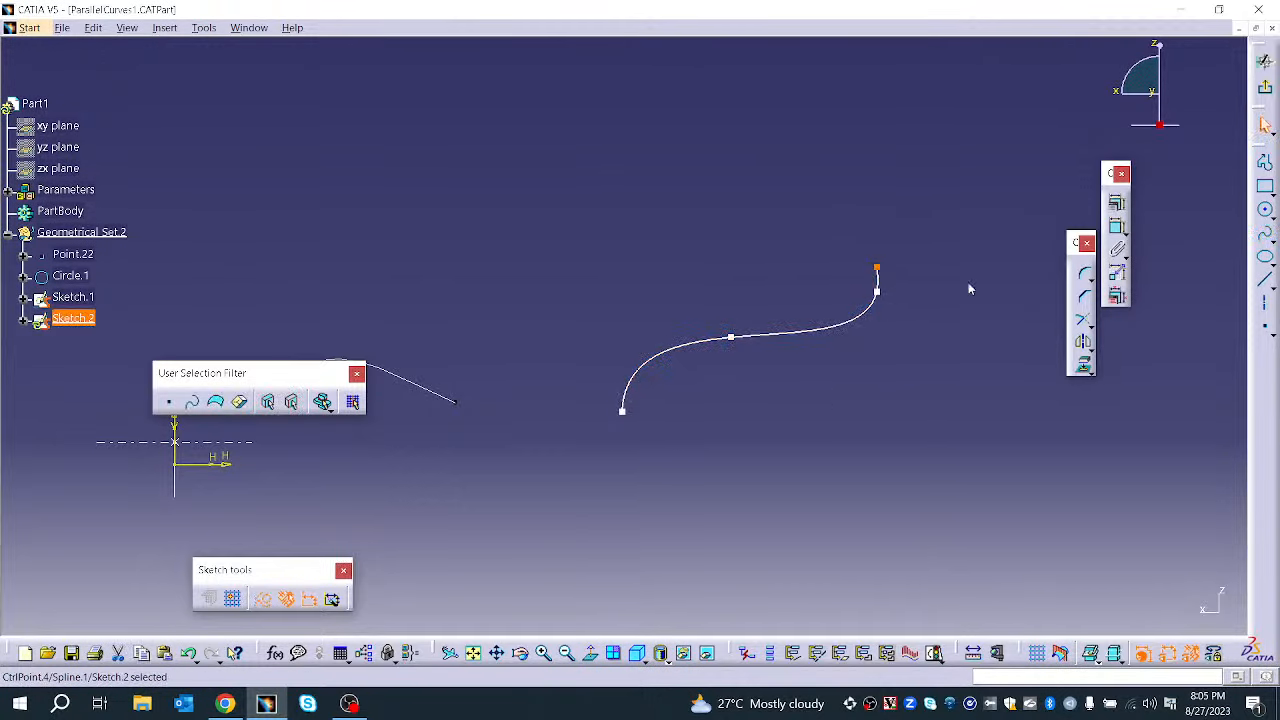
{"action": "left_click", "coordinate": [1265, 87]}
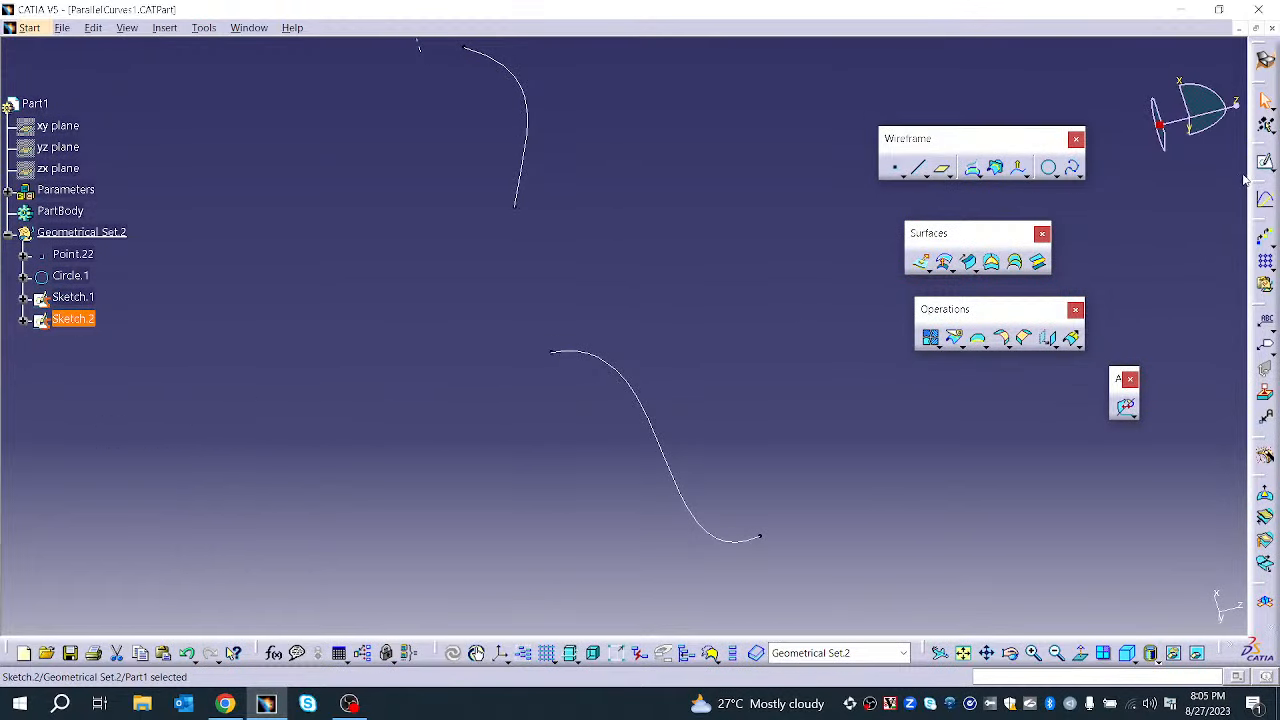
Try a 1 mm Corner On Support between the two sketched splines with both elements trimmed, and abandon it
{"action": "left_click", "coordinate": [1057, 177]}
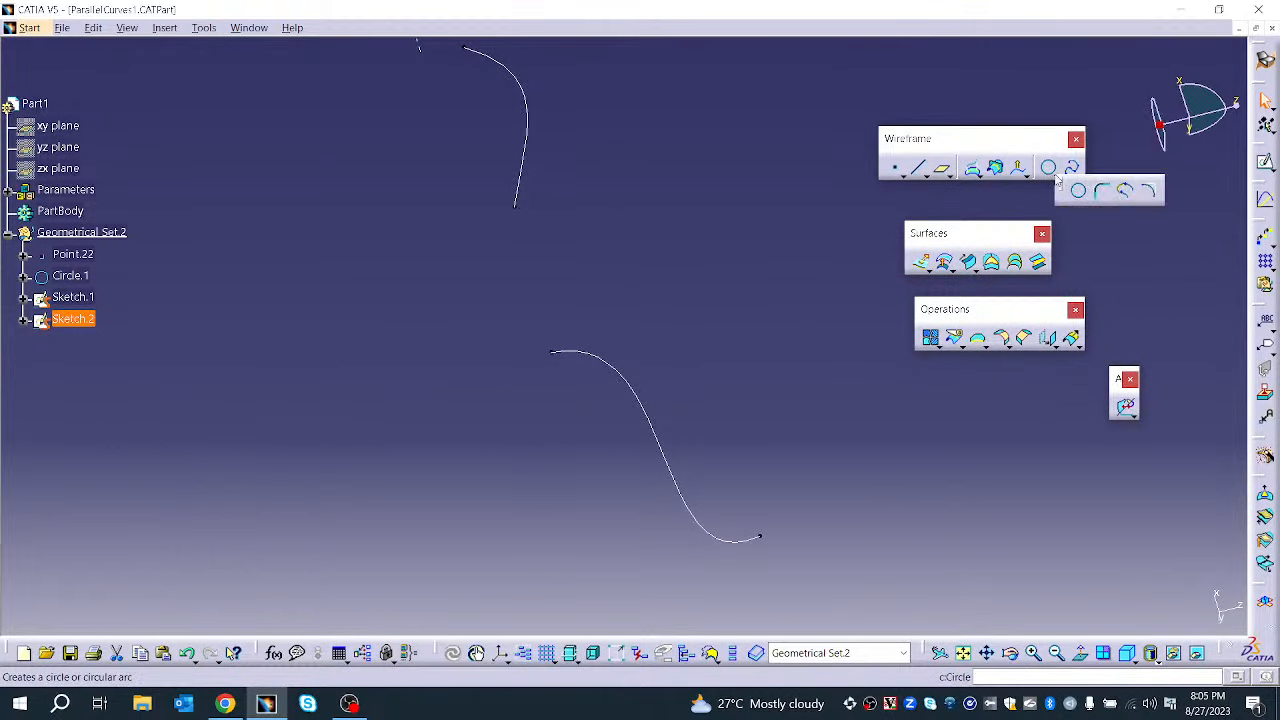
{"action": "left_click", "coordinate": [1105, 191]}
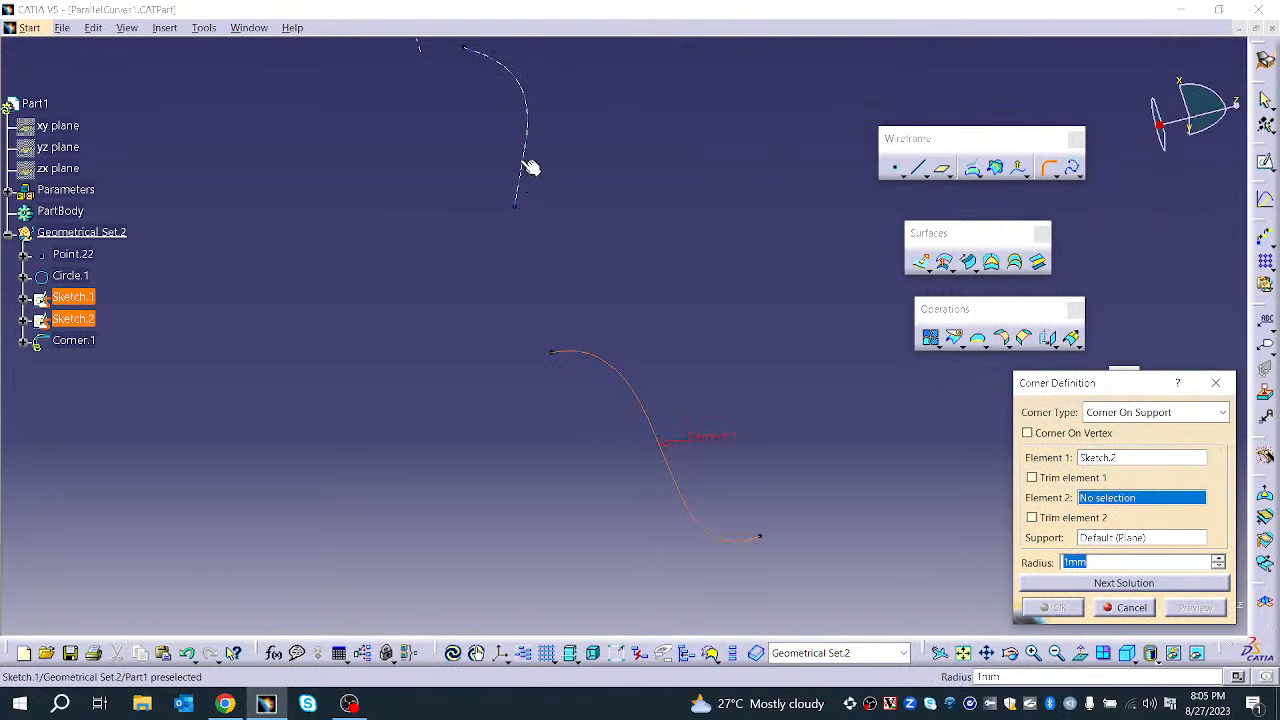
{"action": "left_click", "coordinate": [527, 167]}
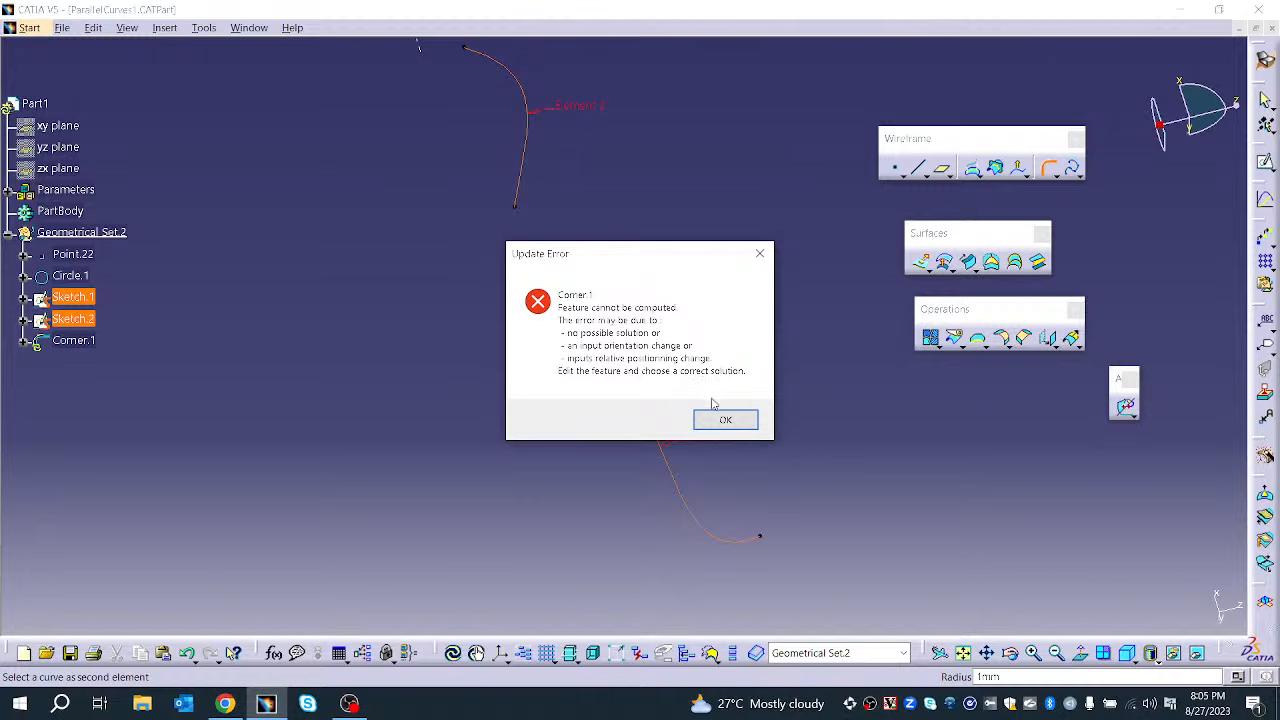
{"action": "left_click", "coordinate": [716, 420]}
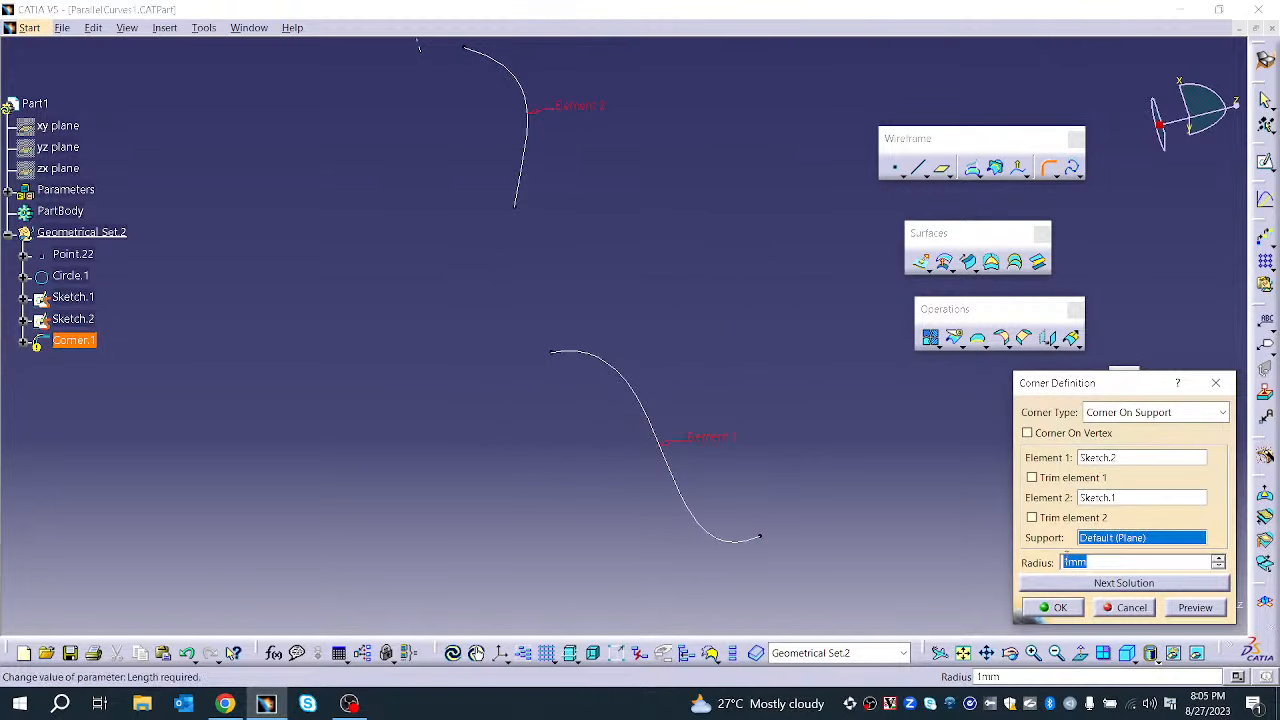
{"action": "left_click", "coordinate": [1052, 478]}
{"action": "left_click", "coordinate": [1050, 519]}
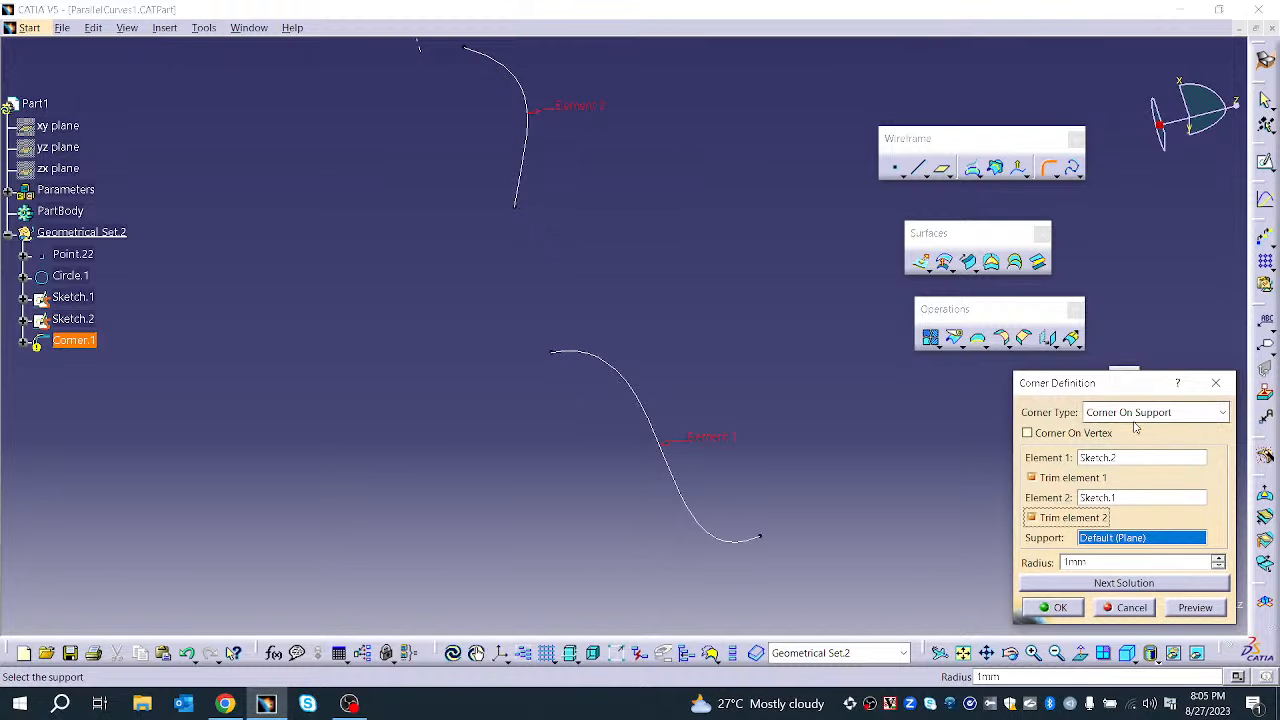
{"action": "left_click", "coordinate": [1215, 382]}
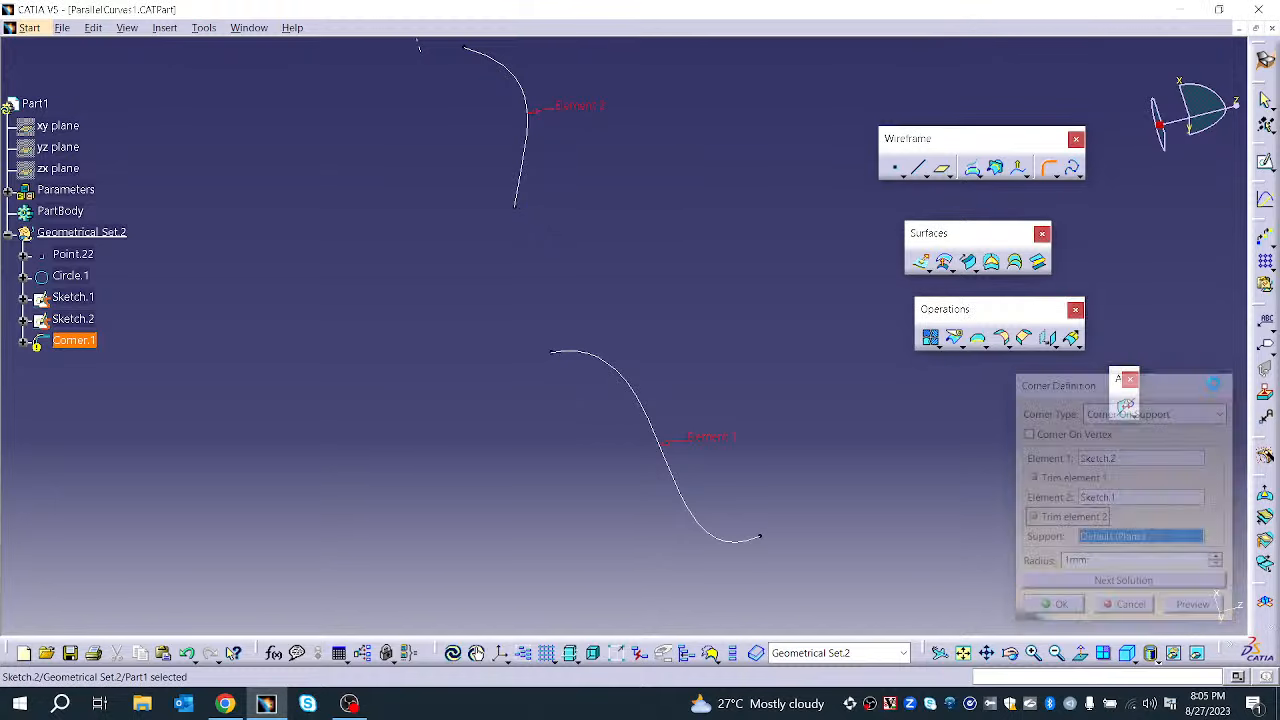
Try another Corner On Support between the two splines, trimming element 1 and switching Corner On Vertex on and back off
{"action": "left_click", "coordinate": [1058, 177]}
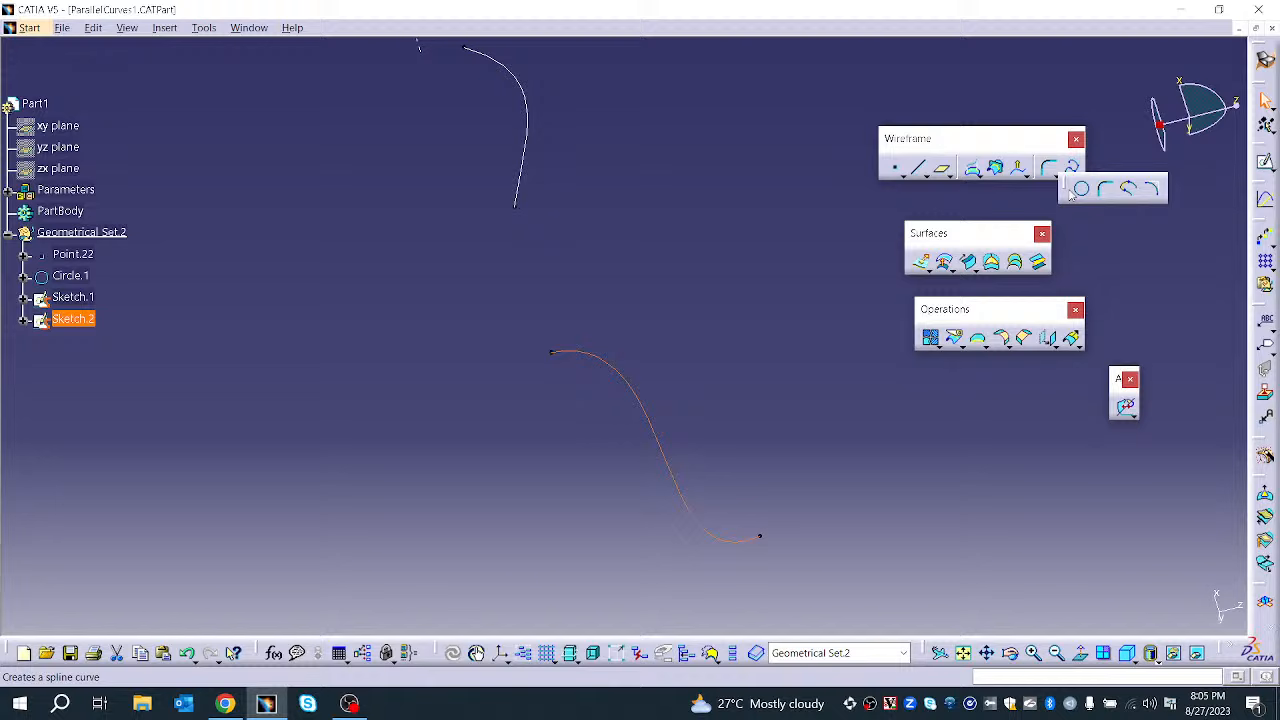
{"action": "left_click", "coordinate": [1120, 191]}
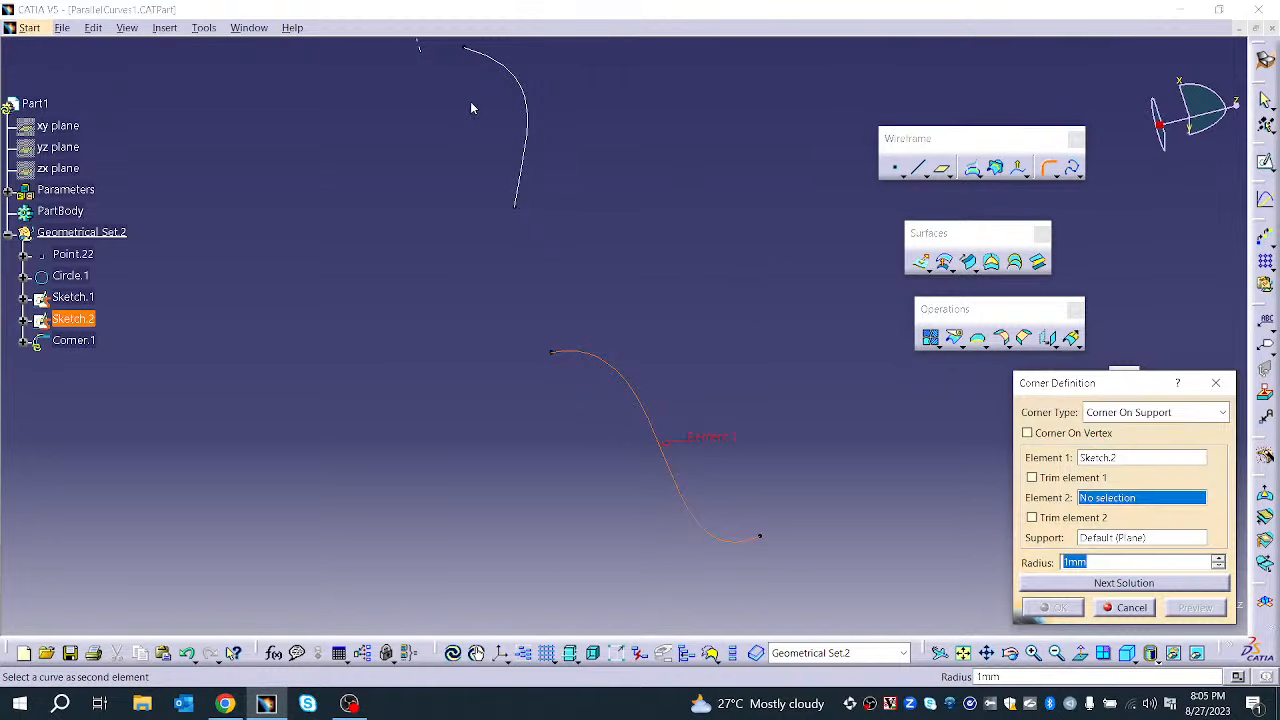
{"action": "left_click", "coordinate": [527, 112]}
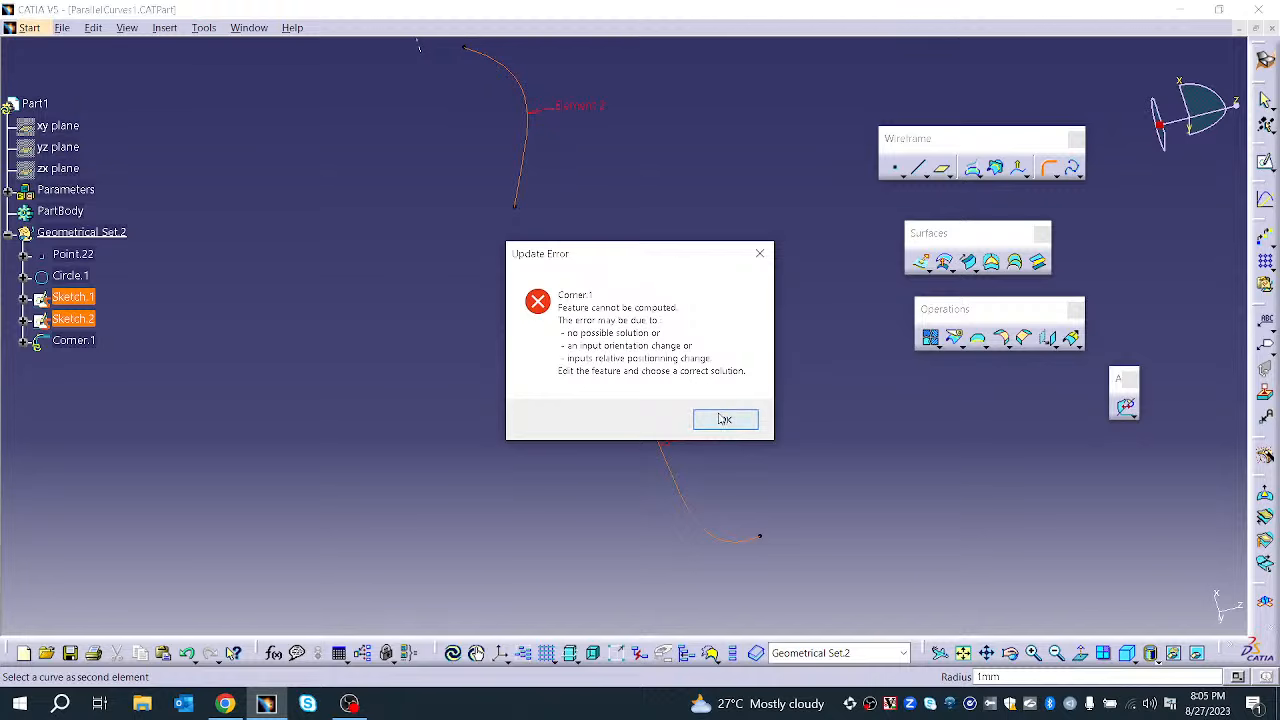
{"action": "left_click", "coordinate": [724, 419]}
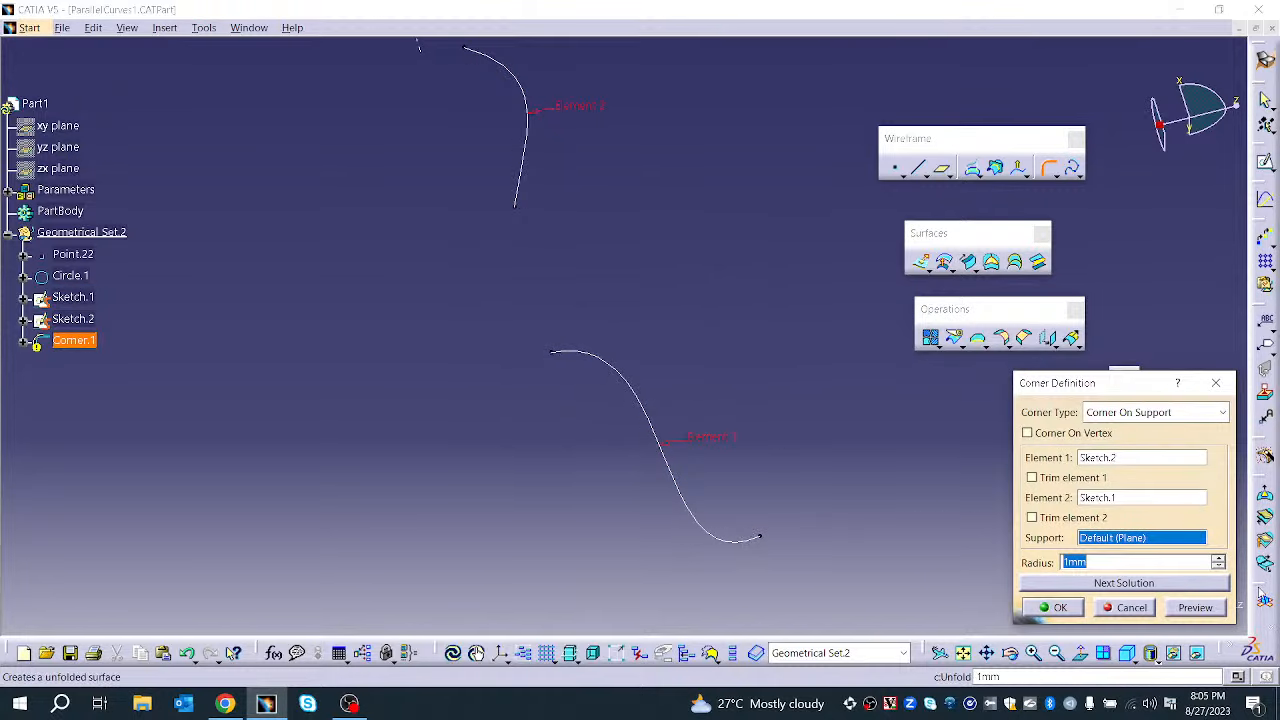
{"action": "left_click", "coordinate": [1078, 478]}
{"action": "left_click", "coordinate": [1073, 434]}
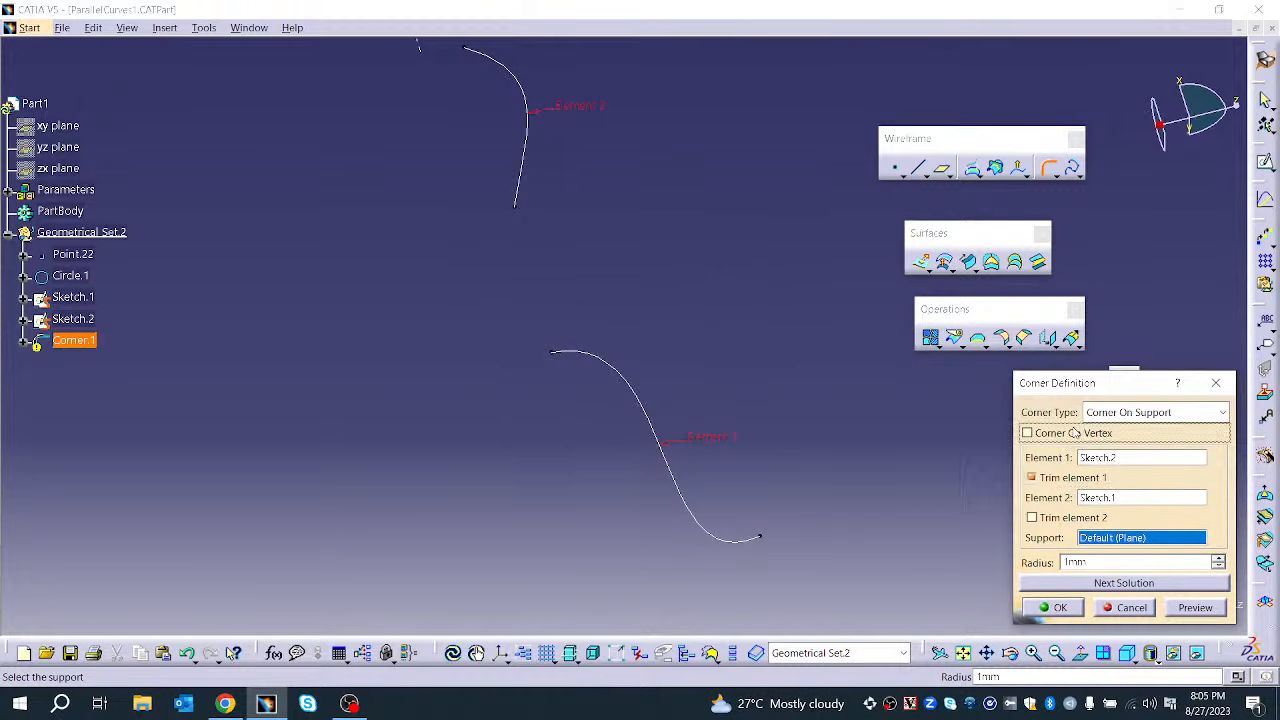
{"action": "left_click", "coordinate": [714, 407]}
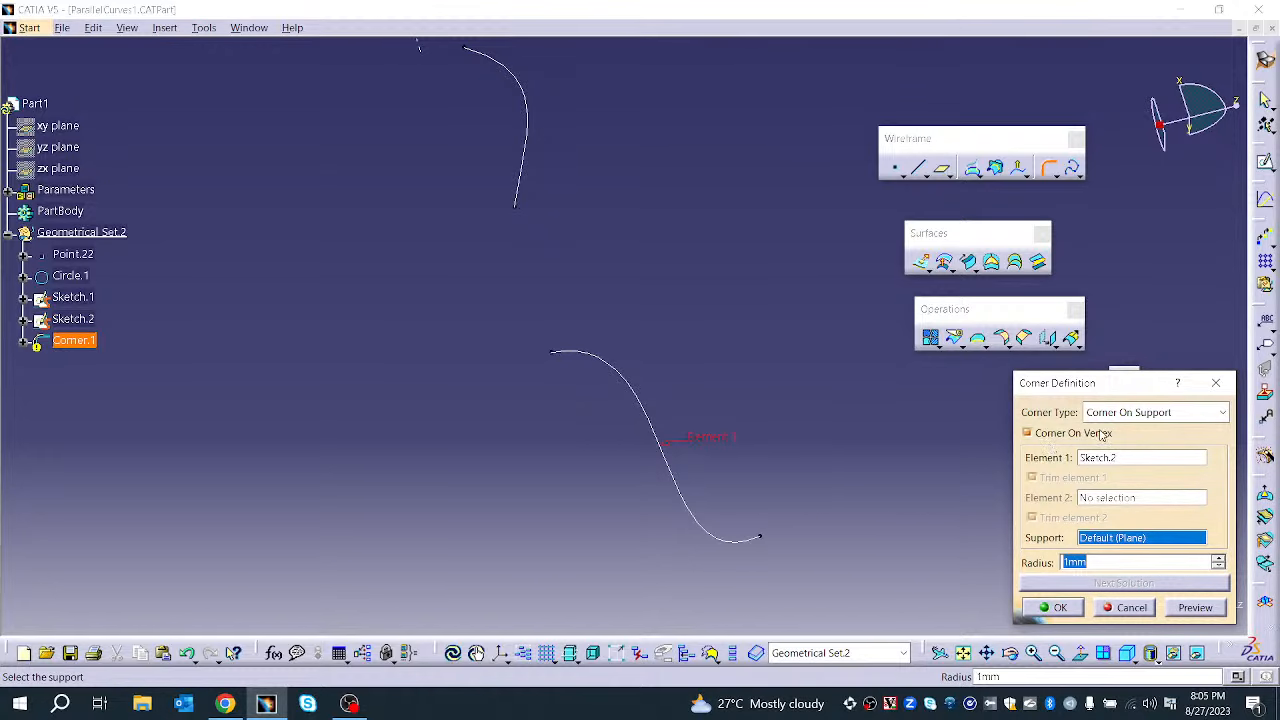
{"action": "left_click", "coordinate": [1040, 438]}
{"action": "left_click", "coordinate": [725, 419]}
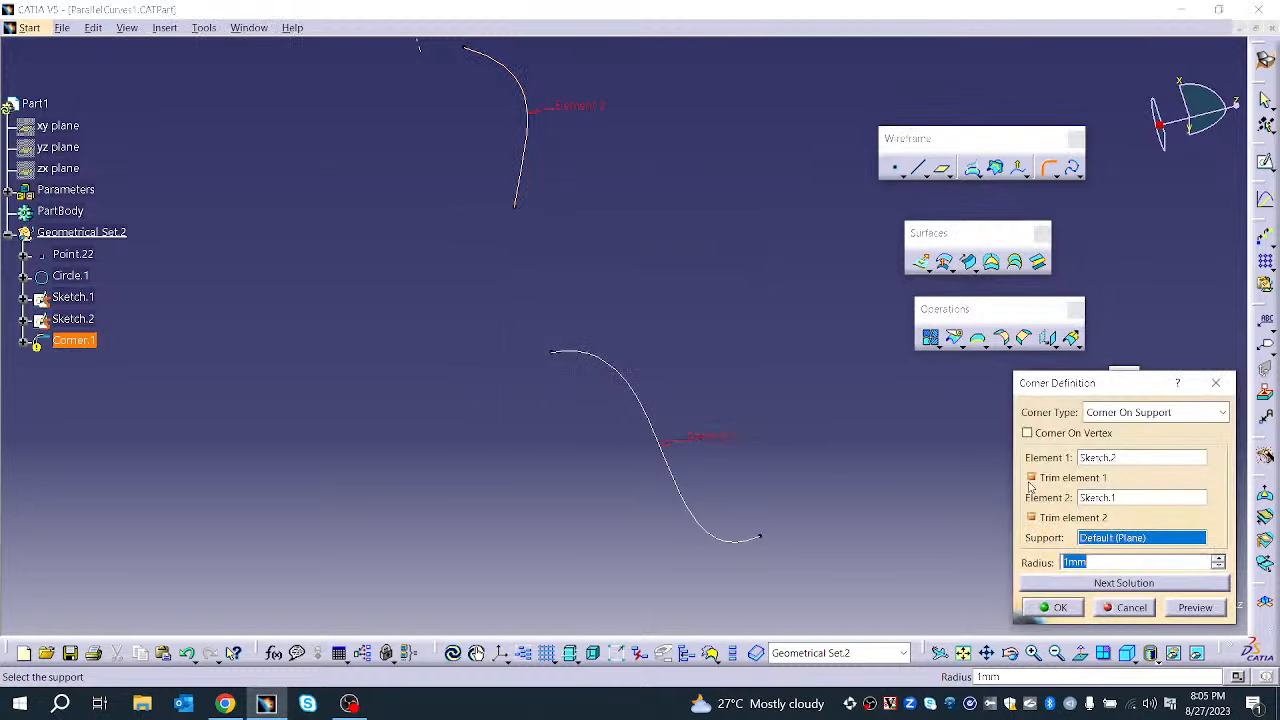
Turn off trimming for both corner elements, try Corner On Vertex on the second spline, and switch it back off
{"action": "left_click", "coordinate": [1036, 478]}
{"action": "left_click", "coordinate": [1034, 517]}
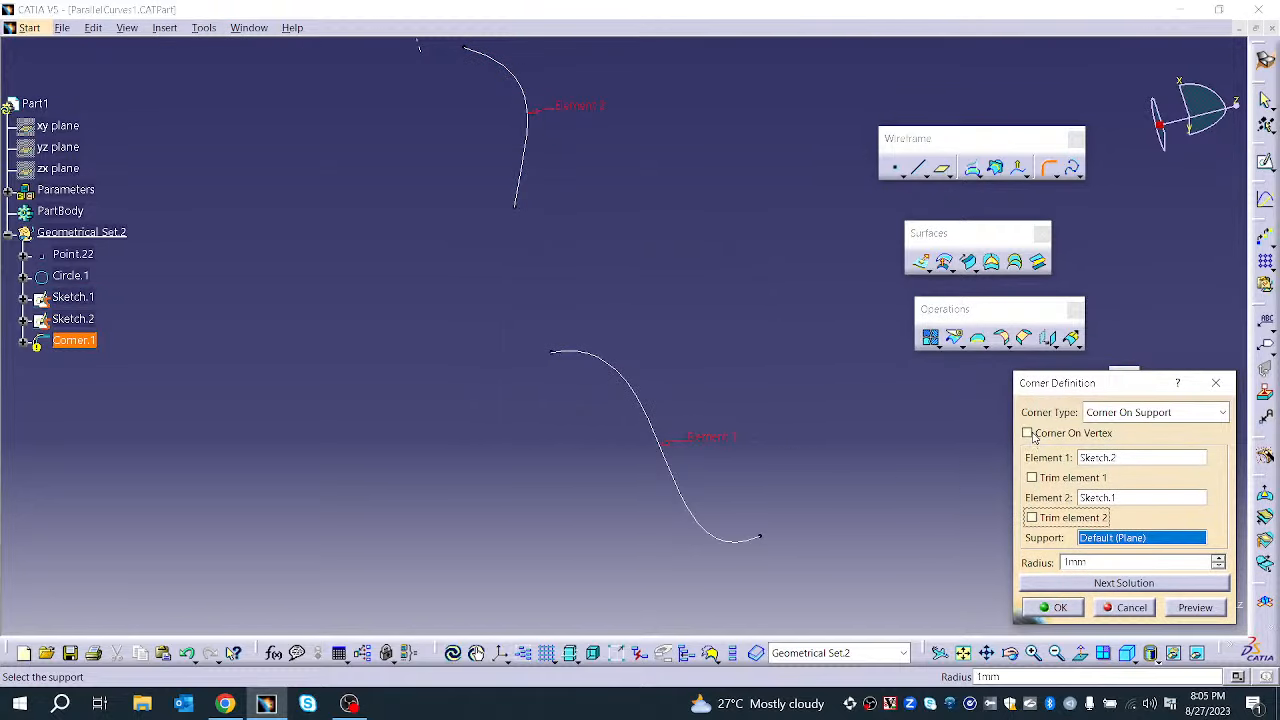
{"action": "left_click", "coordinate": [1029, 434]}
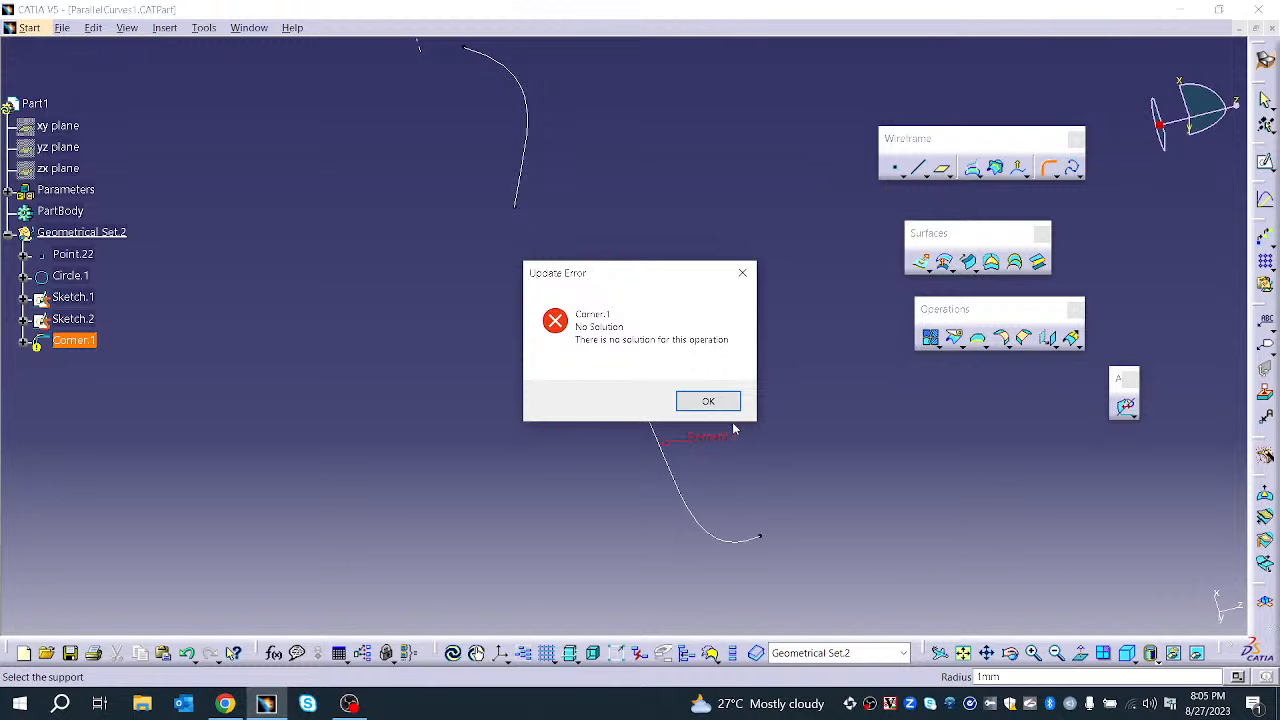
{"action": "left_click", "coordinate": [708, 401]}
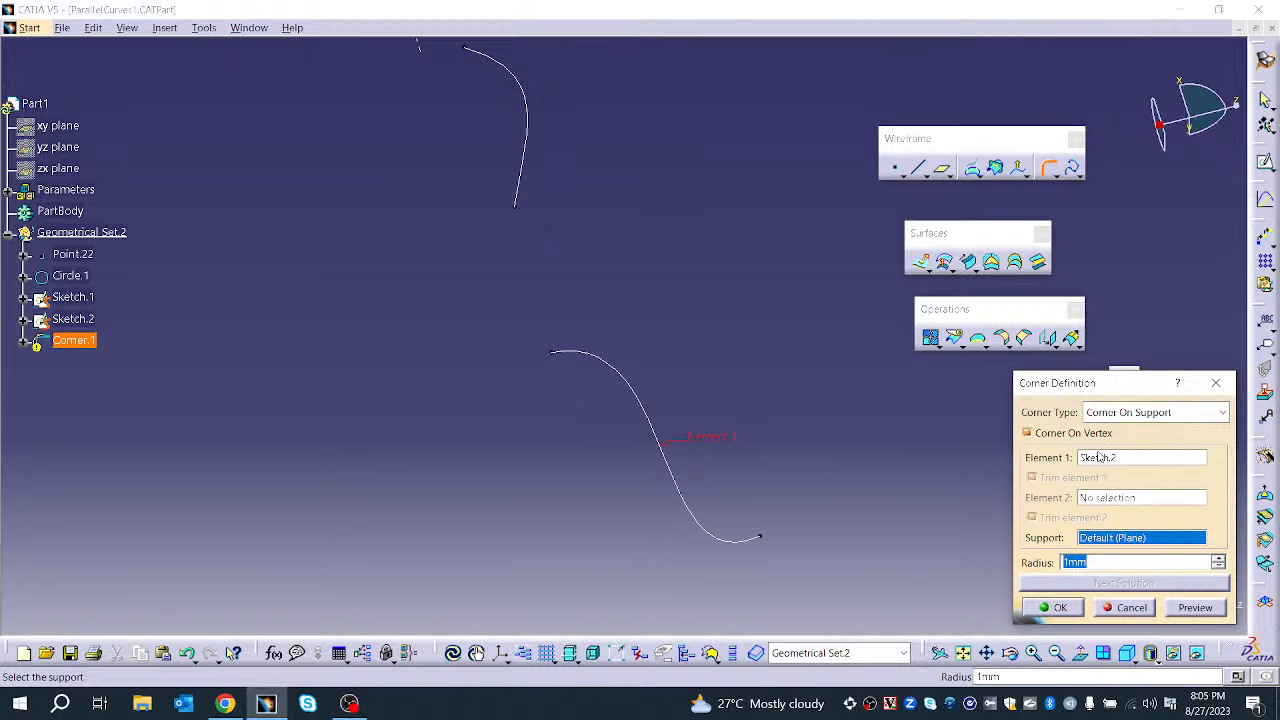
{"action": "left_click", "coordinate": [1027, 432]}
{"action": "left_click", "coordinate": [733, 420]}
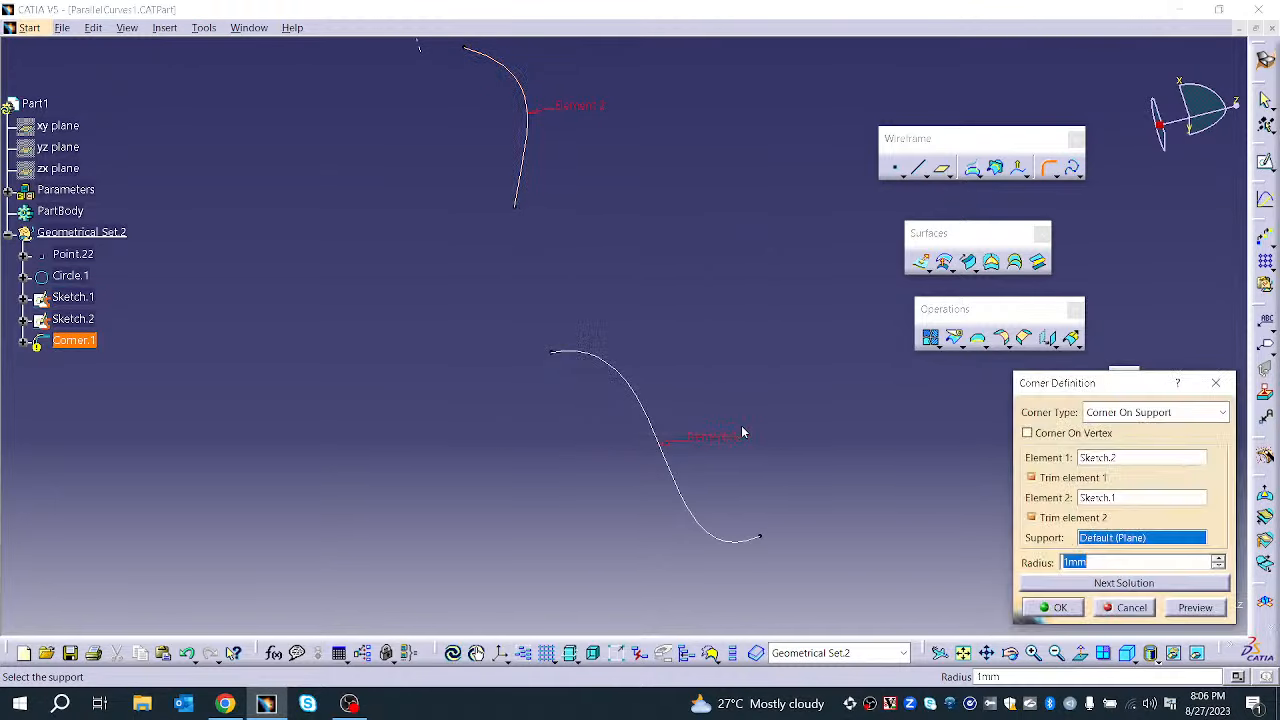
Change the corner type to 3D Corner, preview it between the two splines, and raise the radius to 2 mm
{"action": "left_click", "coordinate": [1128, 413]}
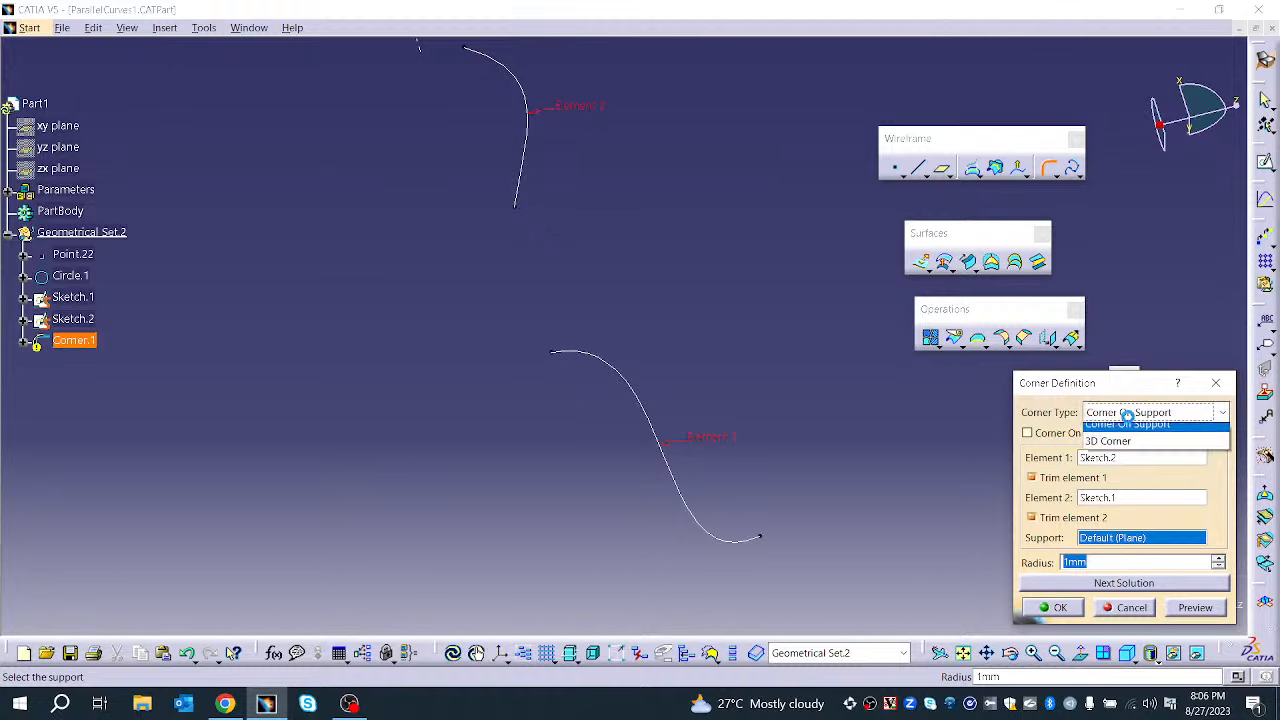
{"action": "left_click", "coordinate": [1137, 443]}
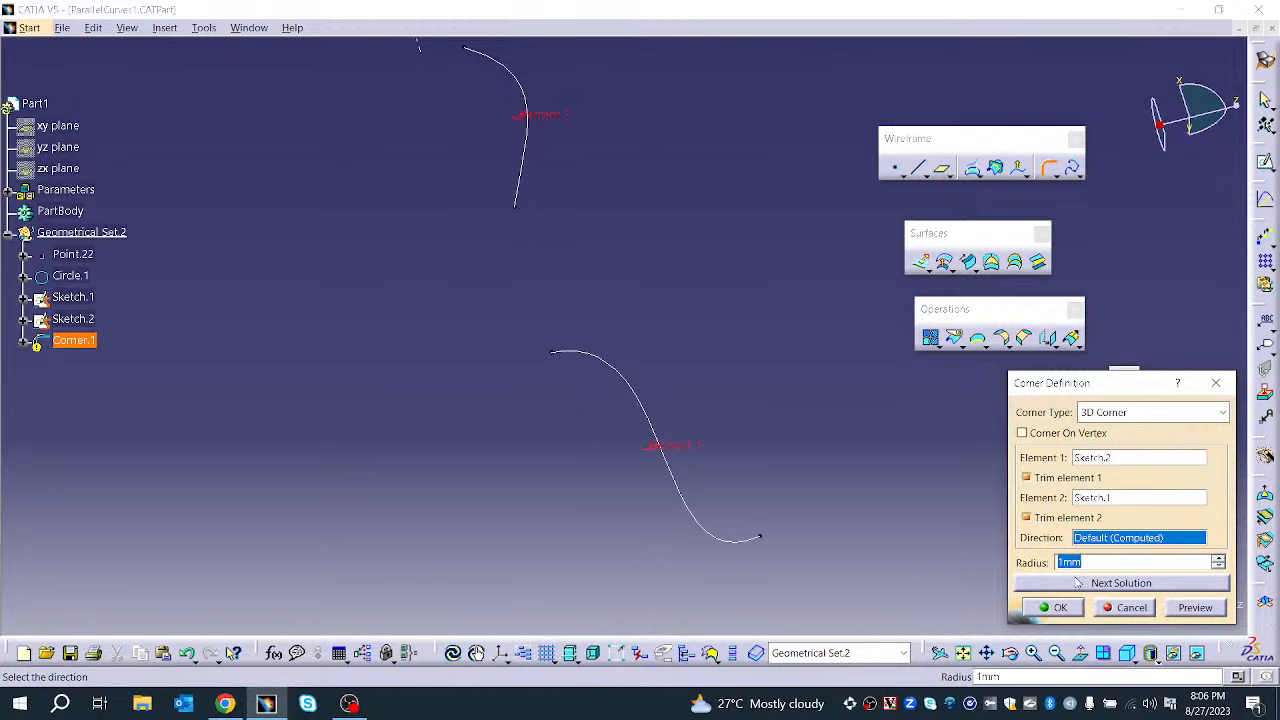
{"action": "left_click", "coordinate": [1205, 614]}
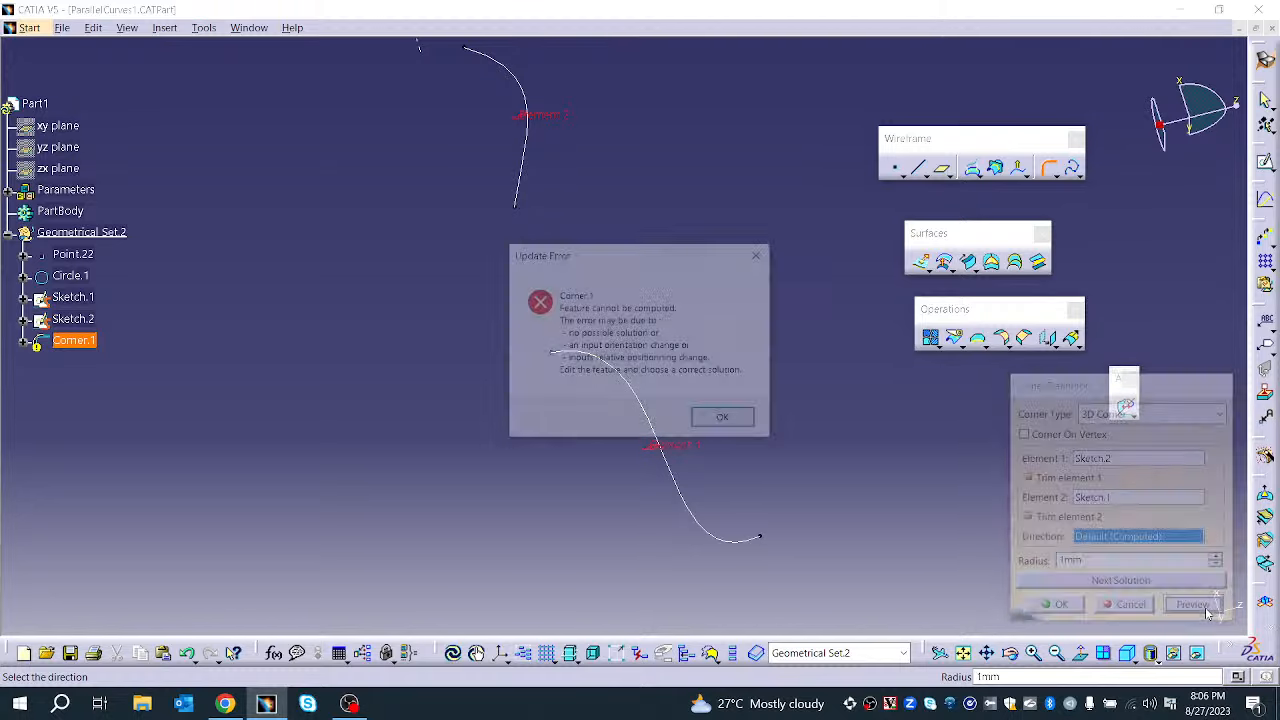
{"action": "left_click", "coordinate": [735, 419]}
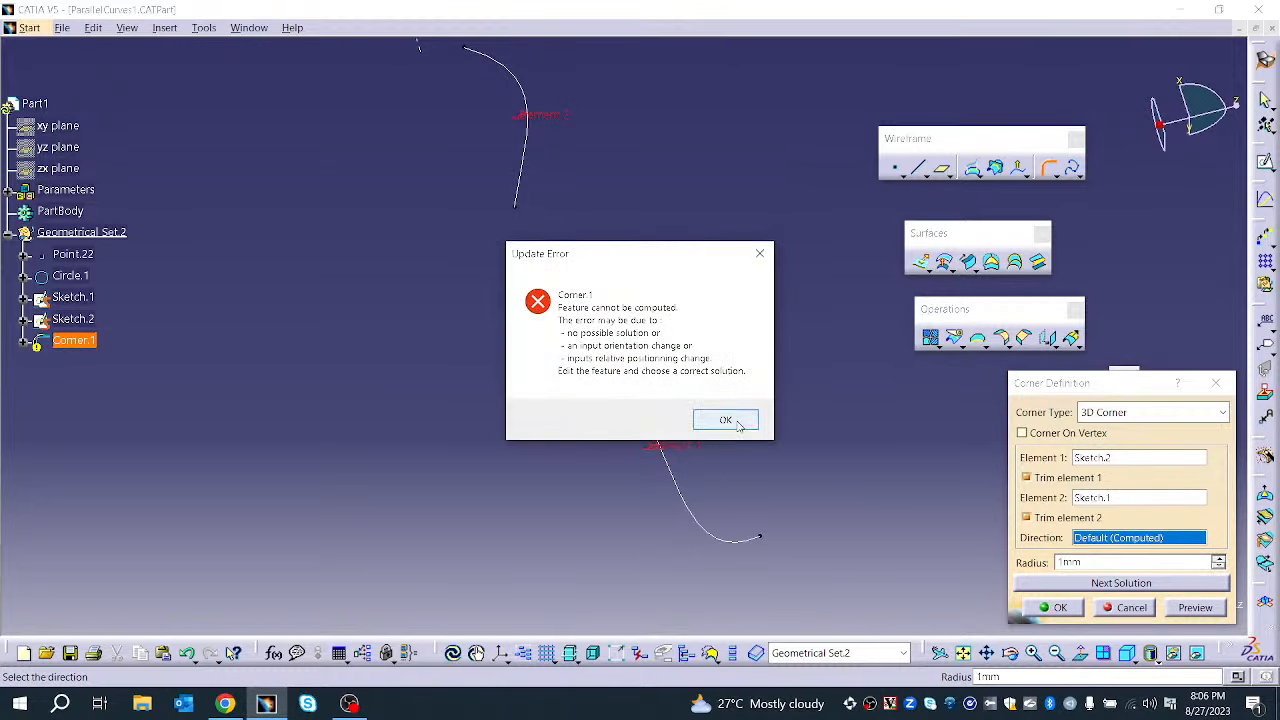
{"action": "left_click", "coordinate": [725, 419]}
{"action": "left_click", "coordinate": [1218, 557]}
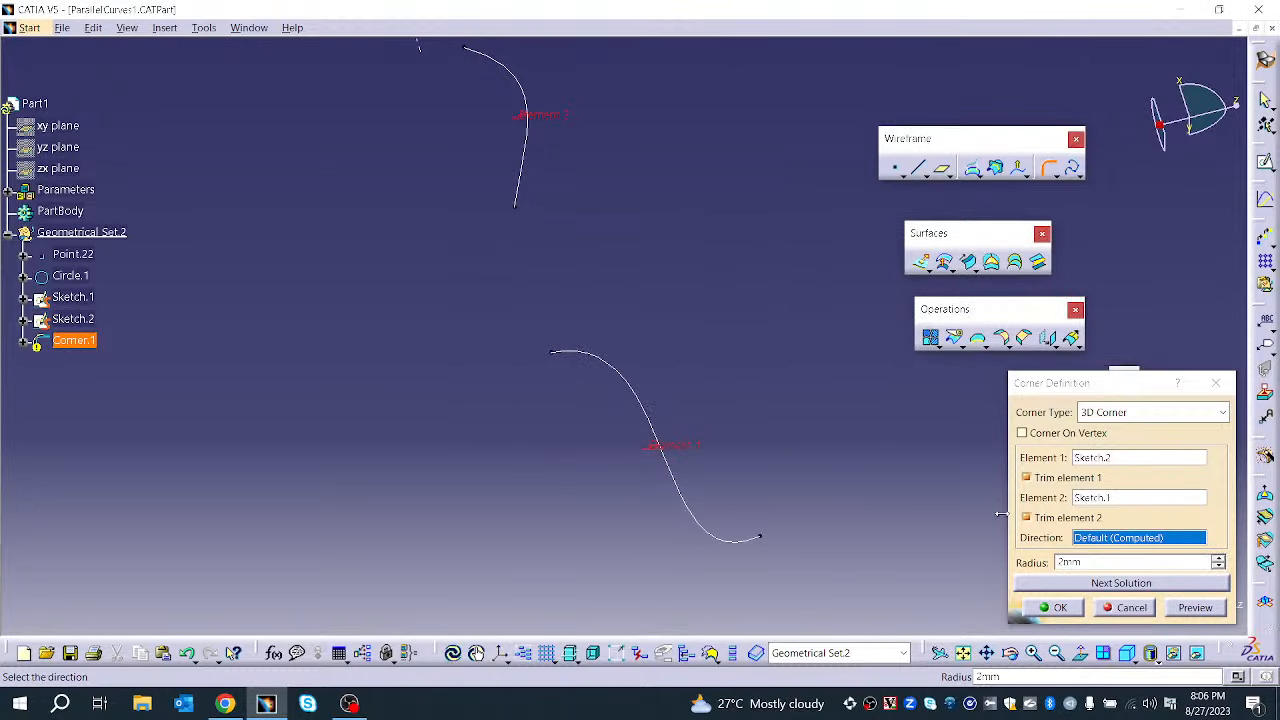
Try the Z component and the X component as the 3D corner's direction, and cancel the corner
{"action": "right_click", "coordinate": [1130, 541]}
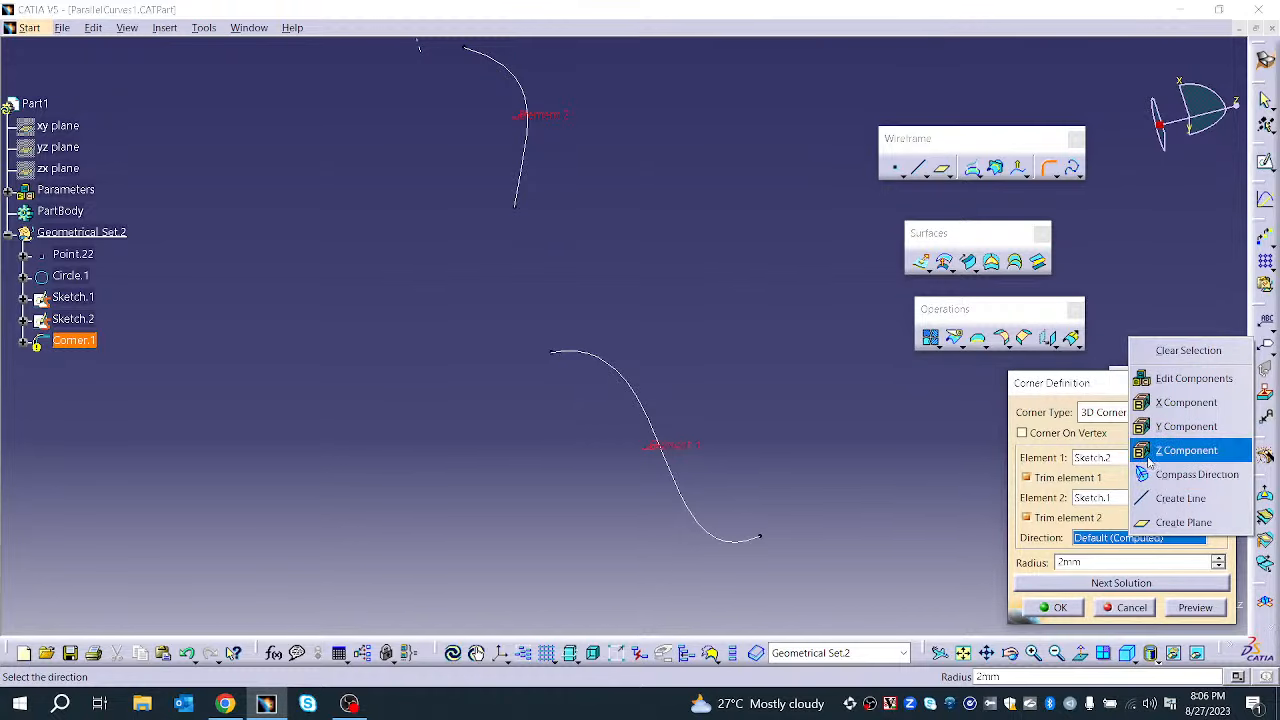
{"action": "left_click", "coordinate": [1145, 451]}
{"action": "left_click", "coordinate": [725, 419]}
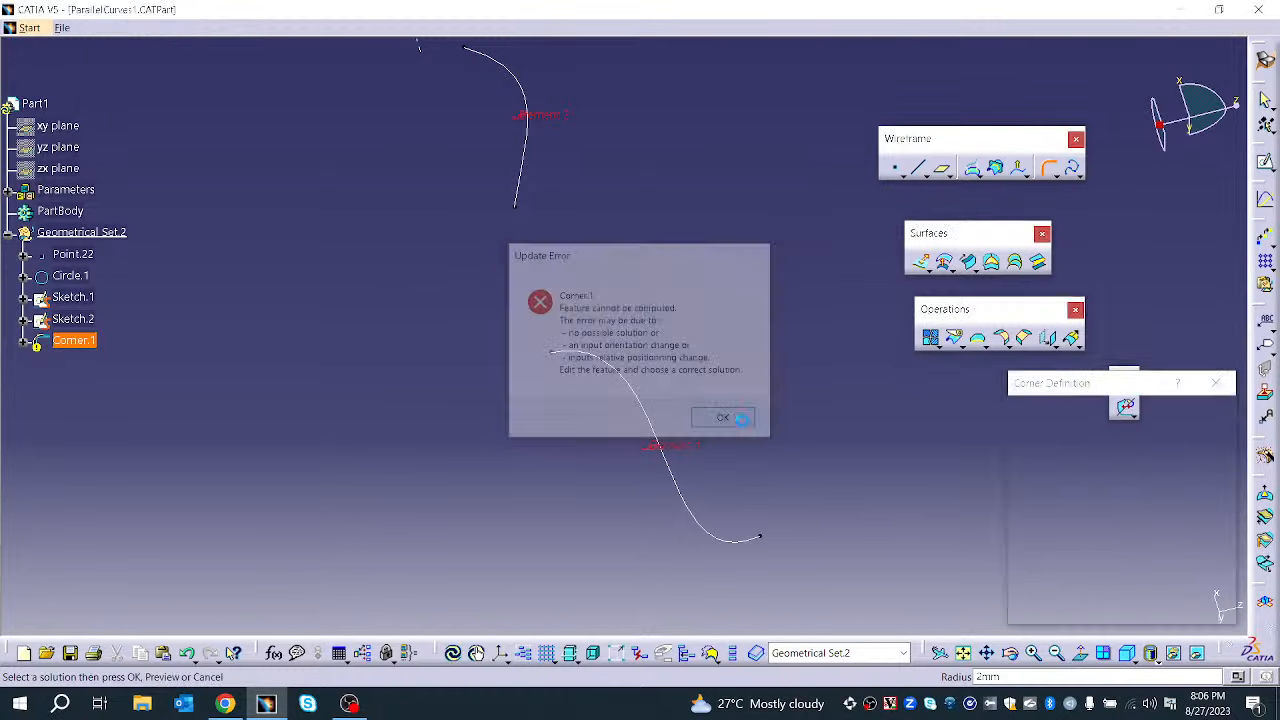
{"action": "right_click", "coordinate": [1108, 542]}
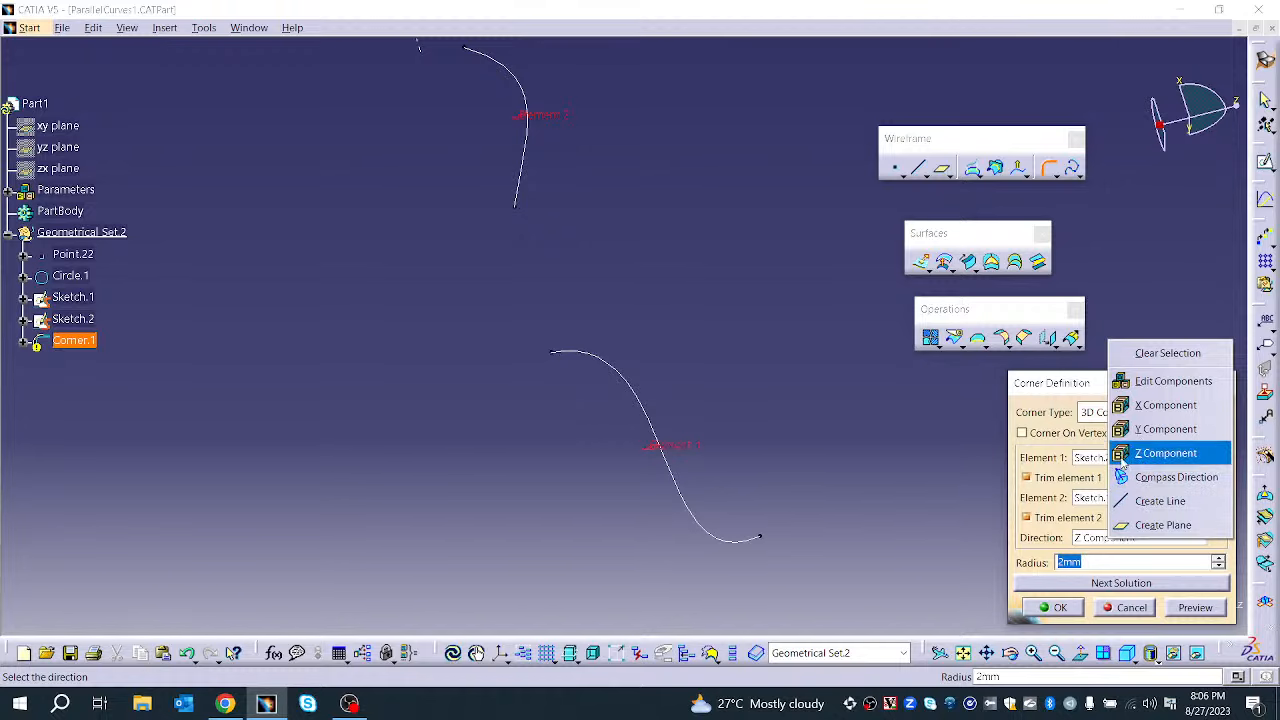
{"action": "left_click", "coordinate": [1118, 406]}
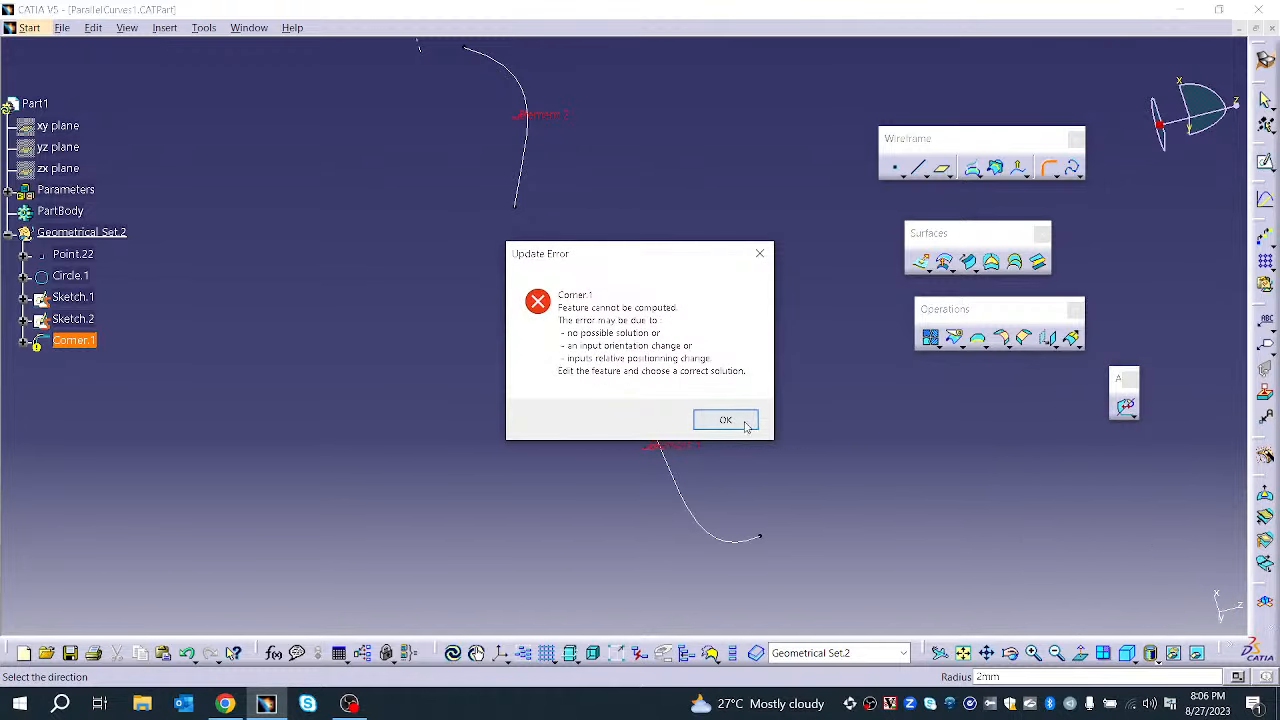
{"action": "left_click", "coordinate": [745, 421]}
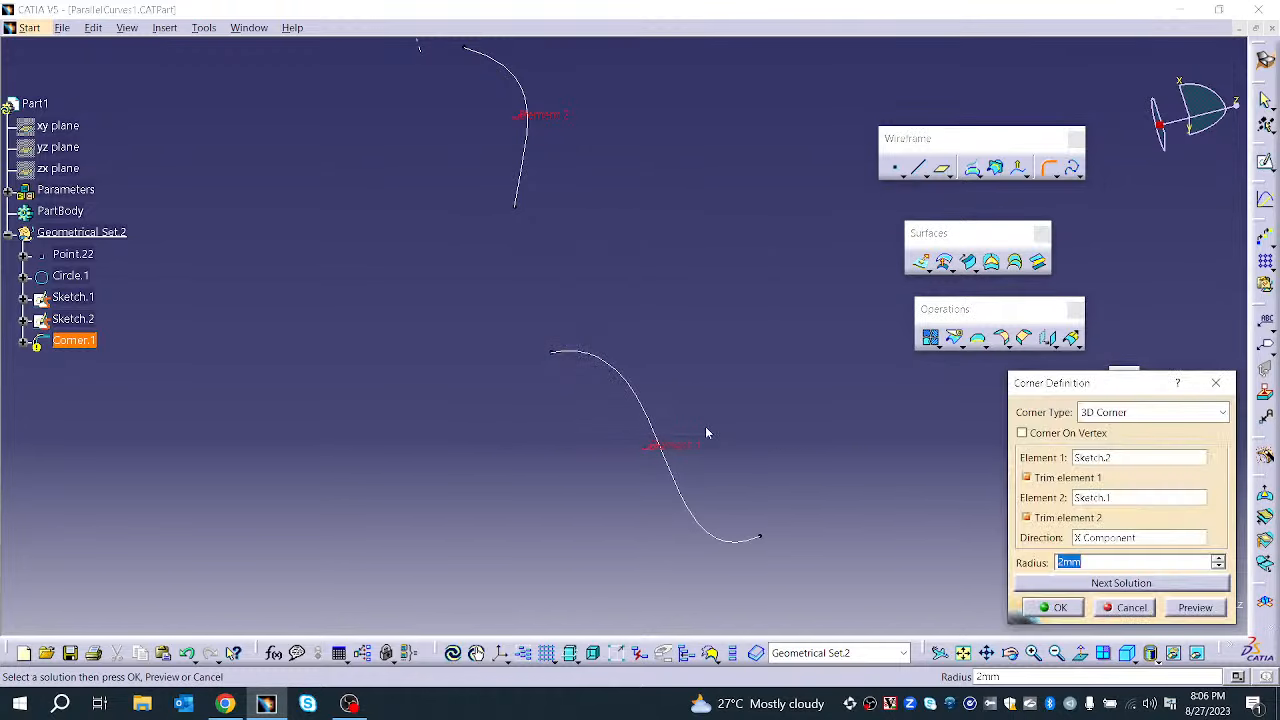
{"action": "left_click", "coordinate": [1131, 607]}
{"action": "left_click", "coordinate": [349, 703]}
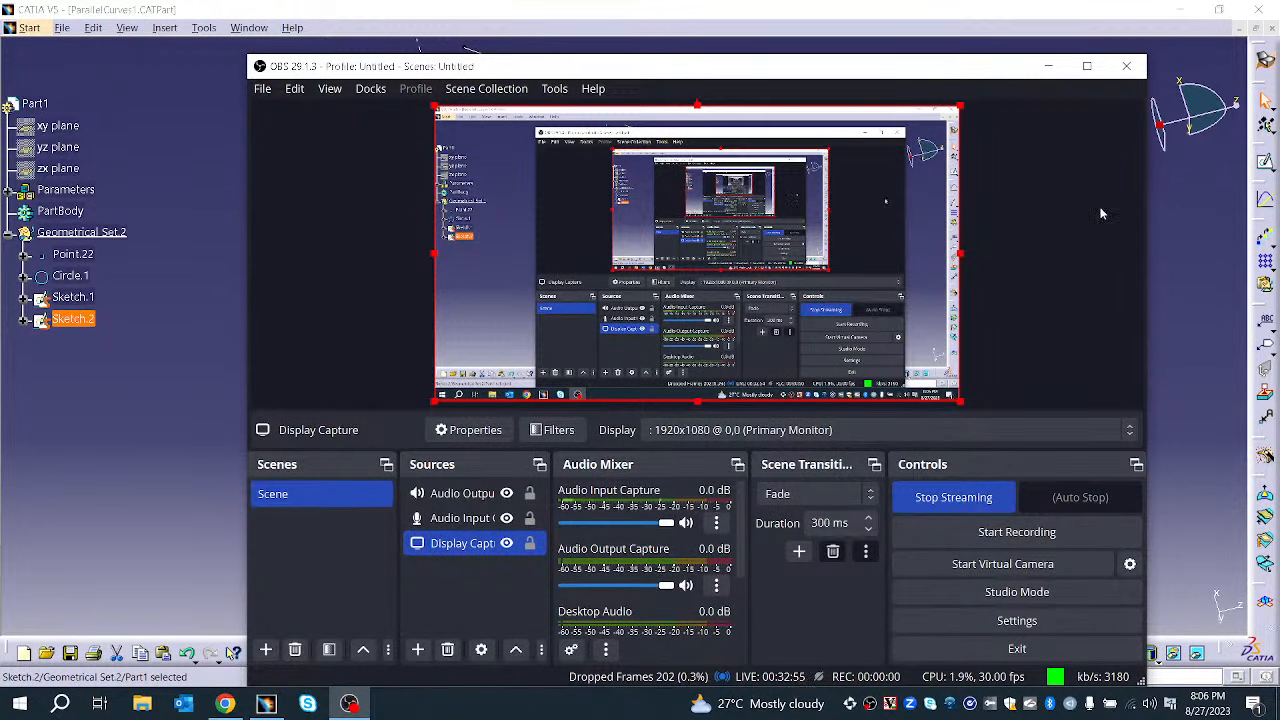
Look up the Corner command's documentation in the browser and open its sample part Corner1.CATPart in CATIA
{"action": "left_click", "coordinate": [1048, 66]}
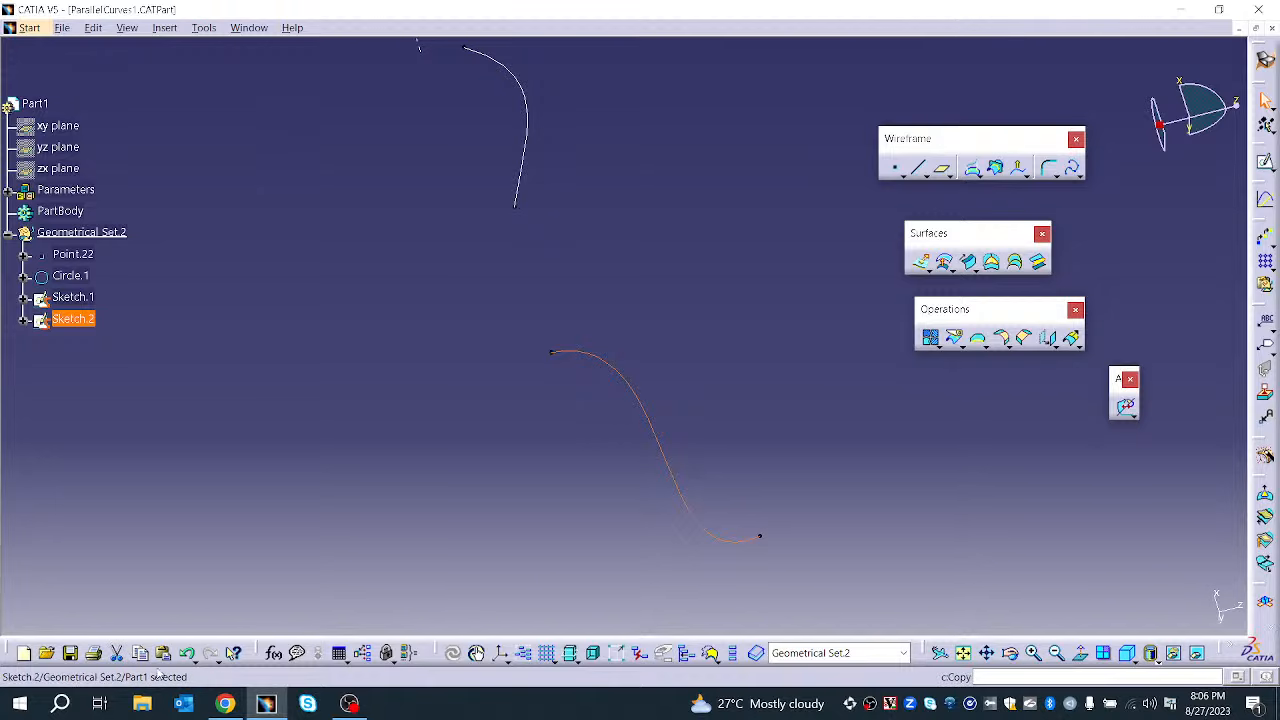
{"action": "left_click", "coordinate": [292, 27]}
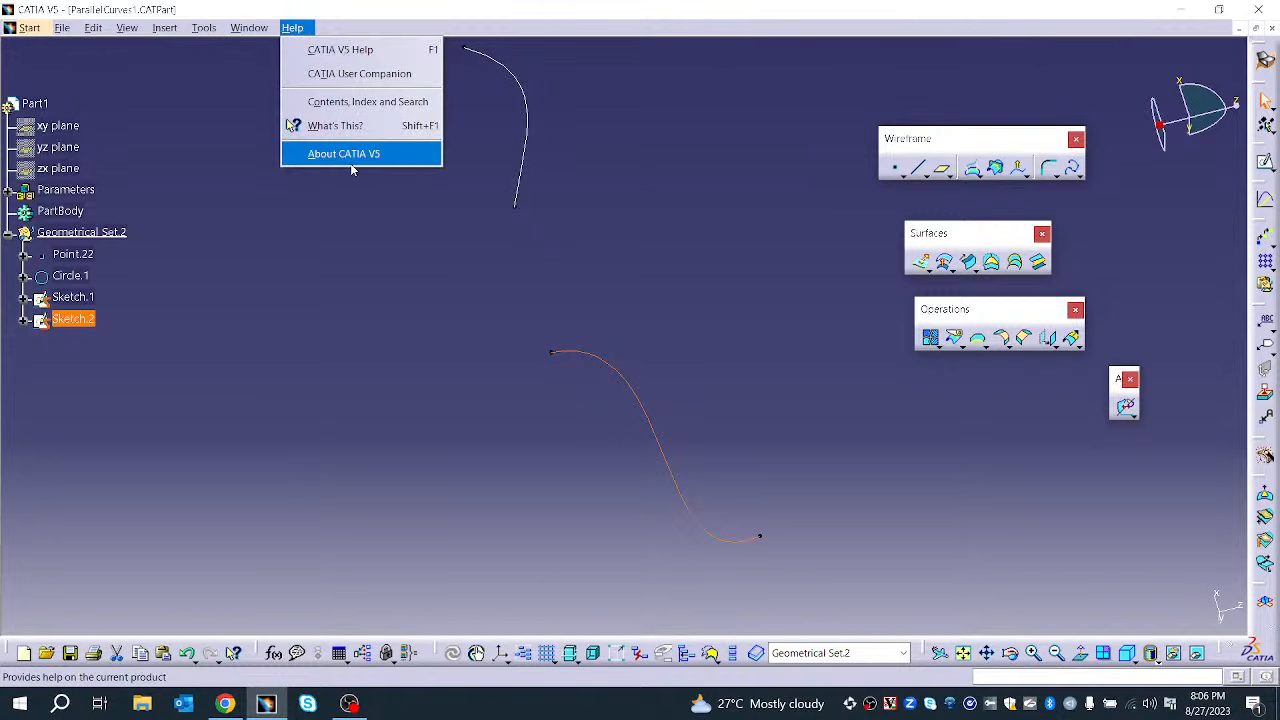
{"action": "left_click", "coordinate": [350, 126]}
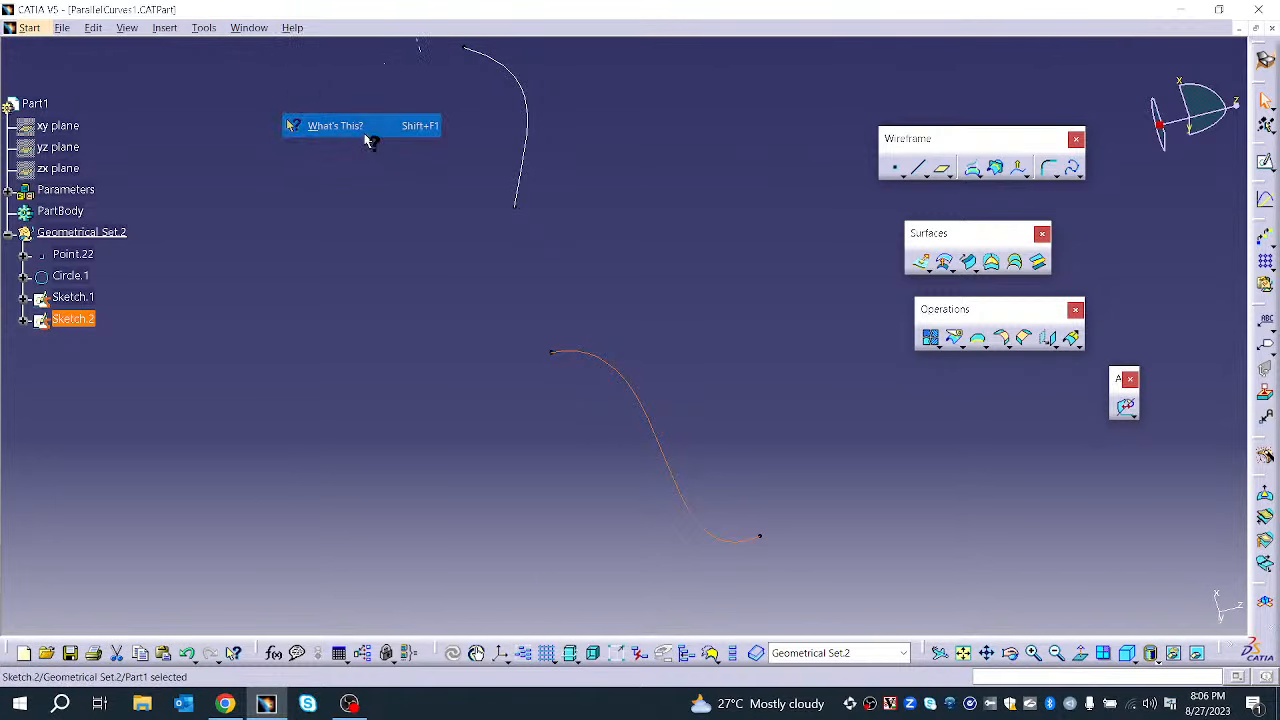
{"action": "left_click", "coordinate": [1048, 169]}
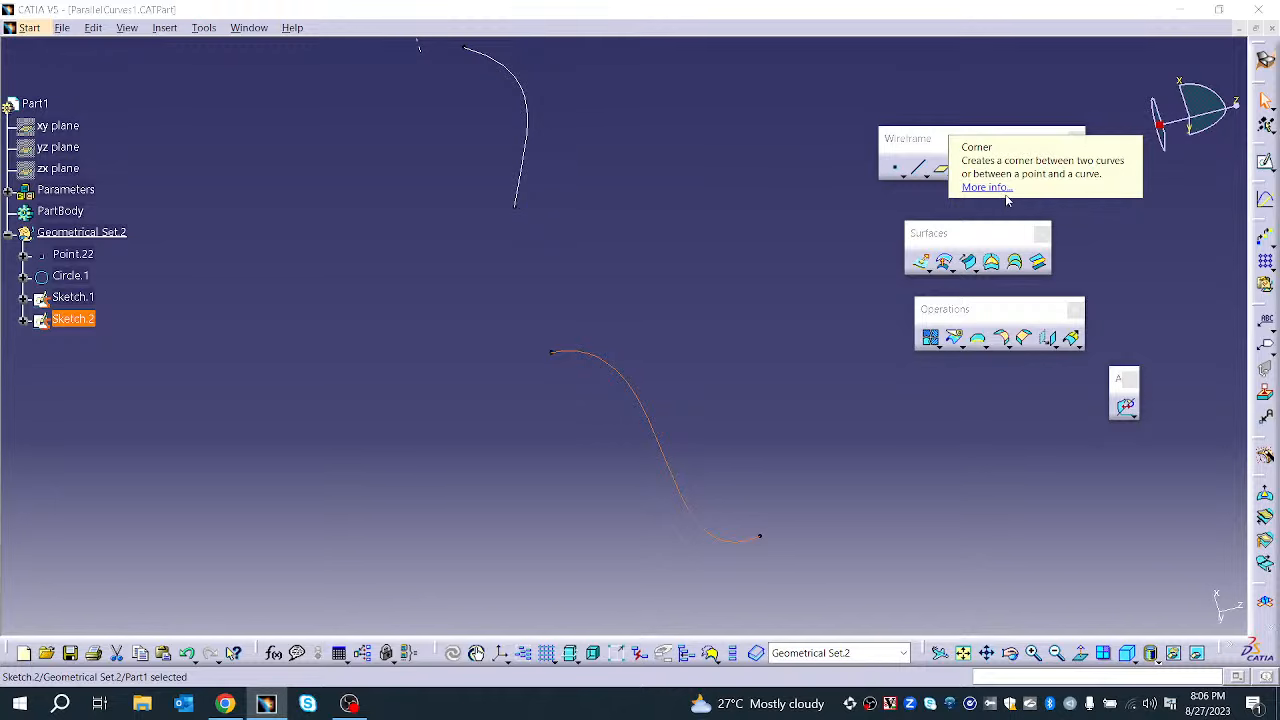
{"action": "left_click", "coordinate": [1002, 187]}
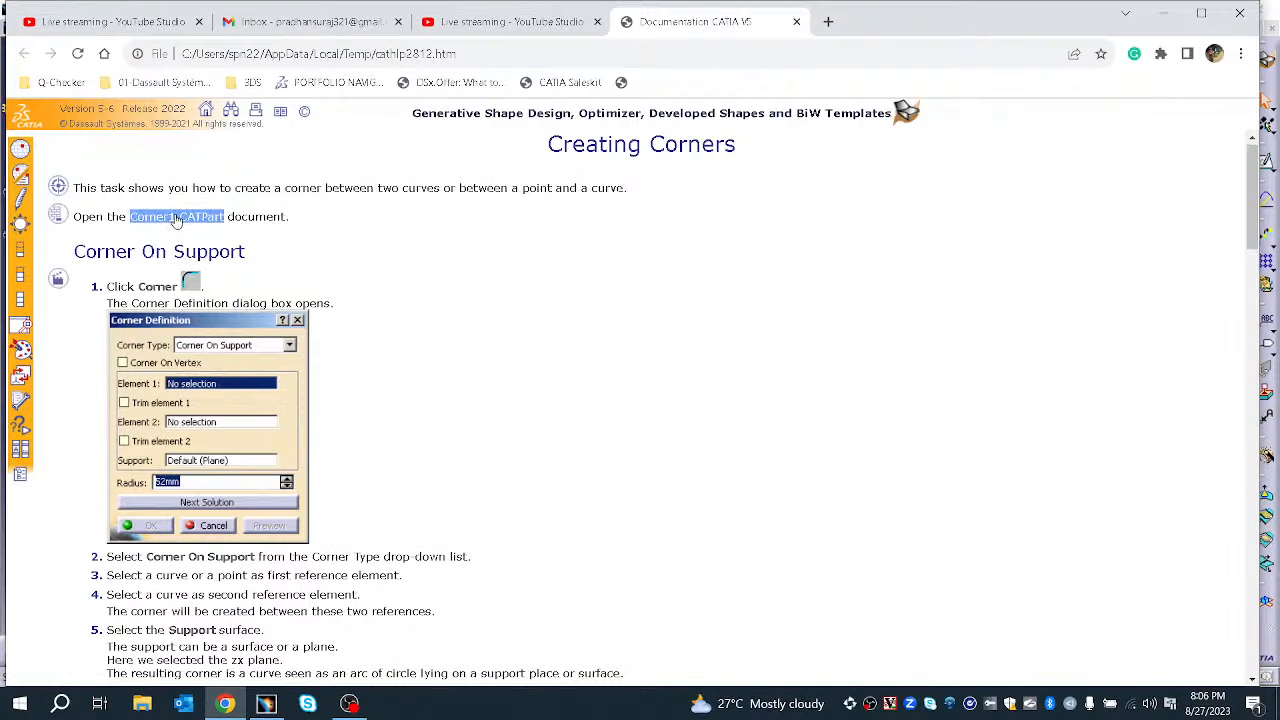
{"action": "left_click", "coordinate": [175, 218]}
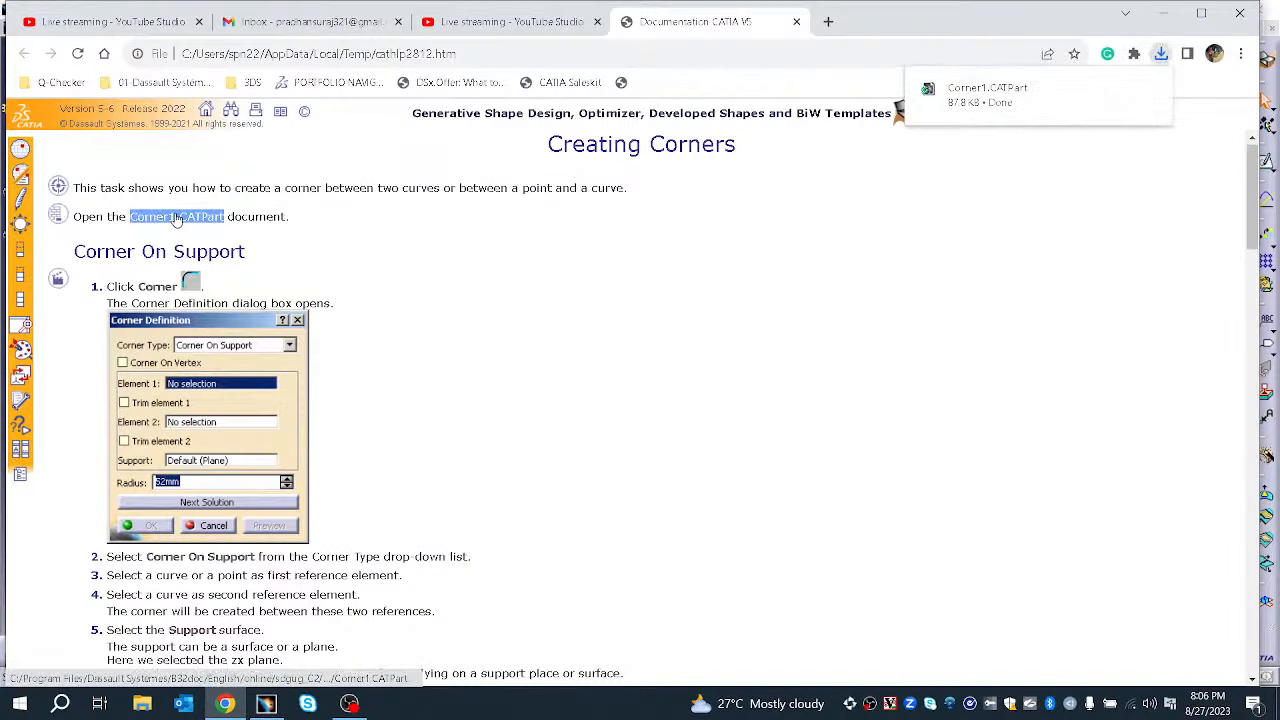
{"action": "left_click", "coordinate": [1030, 88]}
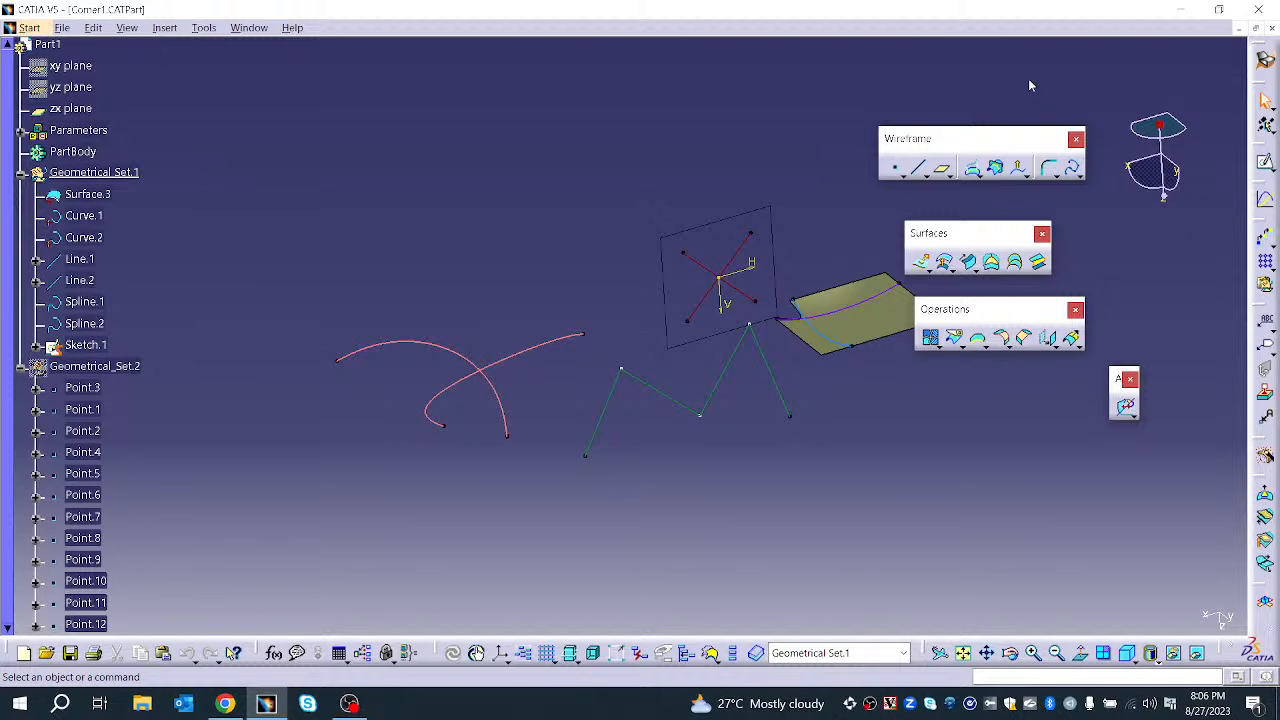
Create a 3D corner with a 52 mm radius between Spline.1 and Spline.2, using the default computed direction
{"action": "middle_click_drag", "start_coordinate": [435, 524], "coordinate": [440, 450]}
{"action": "middle_click_drag", "start_coordinate": [617, 480], "coordinate": [642, 469]}
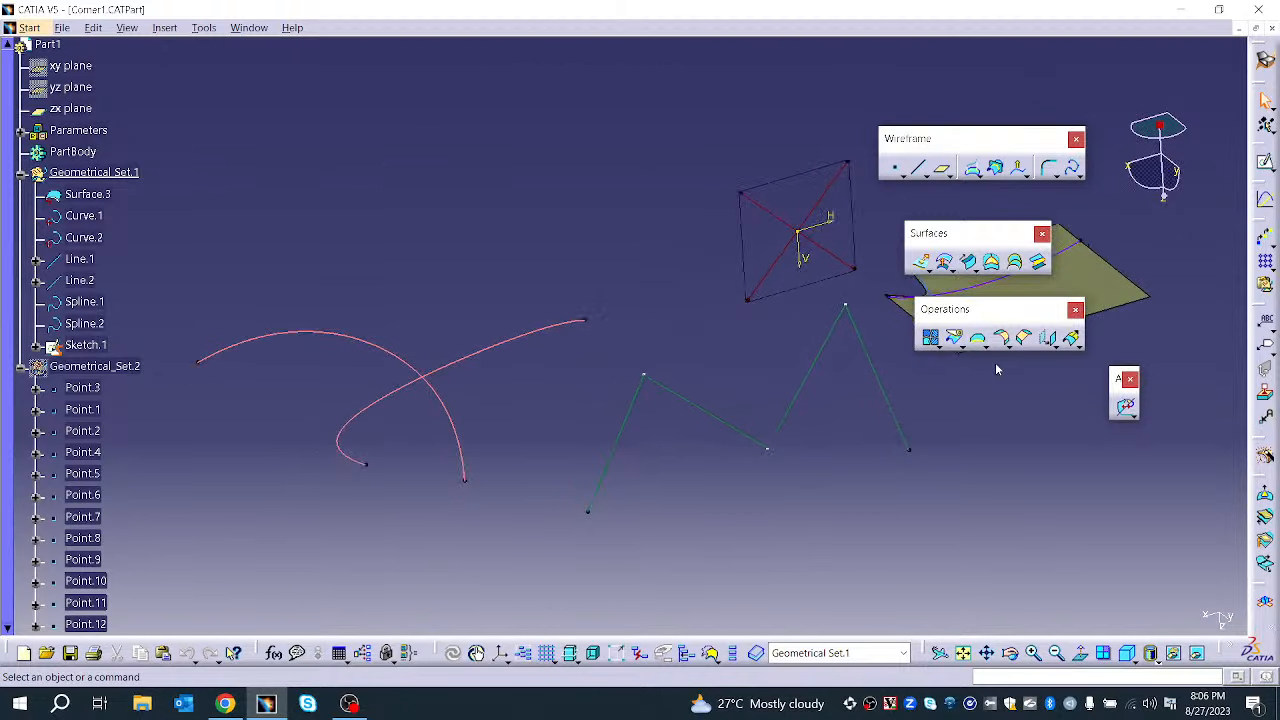
{"action": "left_click", "coordinate": [1043, 168]}
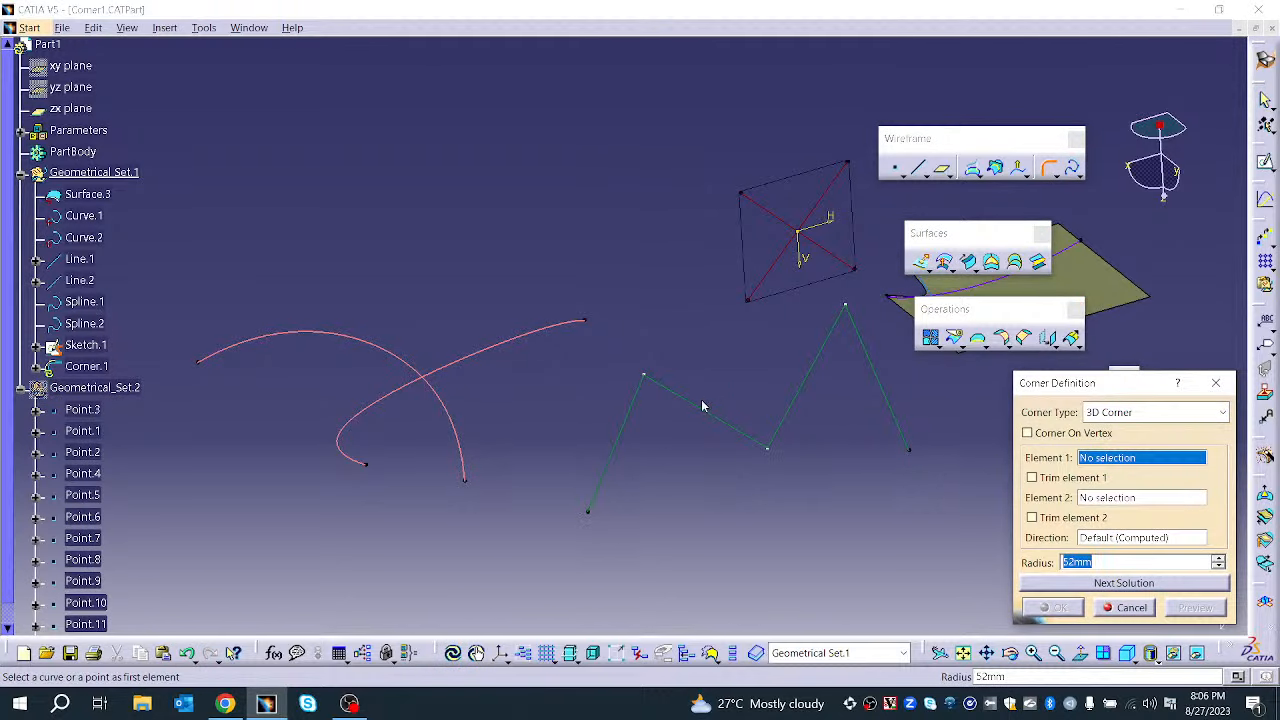
{"action": "left_click", "coordinate": [452, 415]}
{"action": "left_click", "coordinate": [350, 428]}
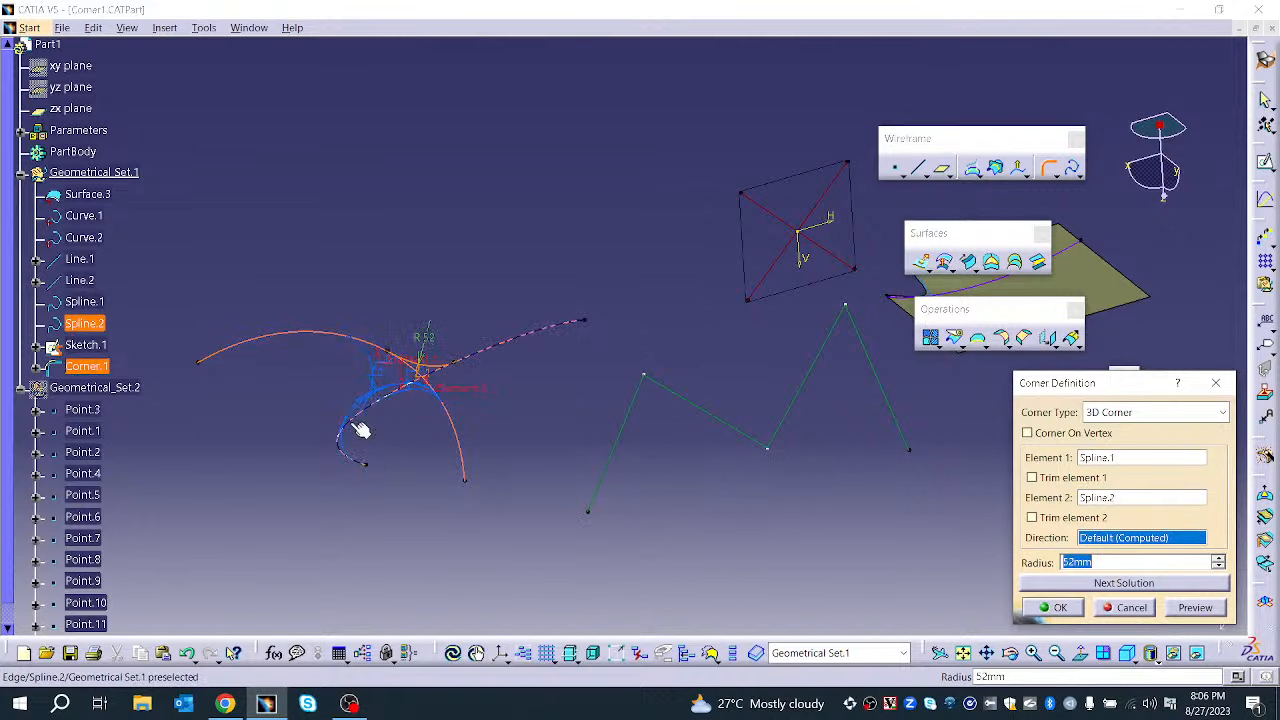
{"action": "middle_click_drag", "start_coordinate": [384, 483], "coordinate": [854, 409]}
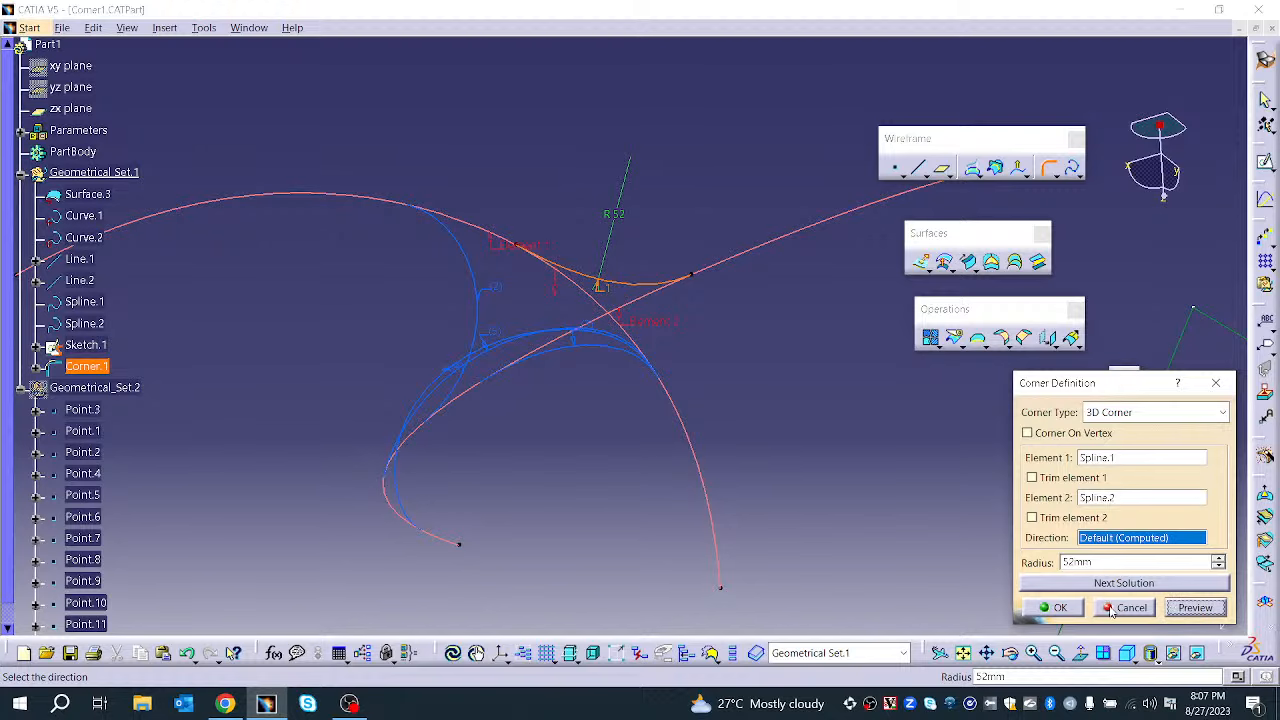
{"action": "left_click", "coordinate": [1062, 612]}
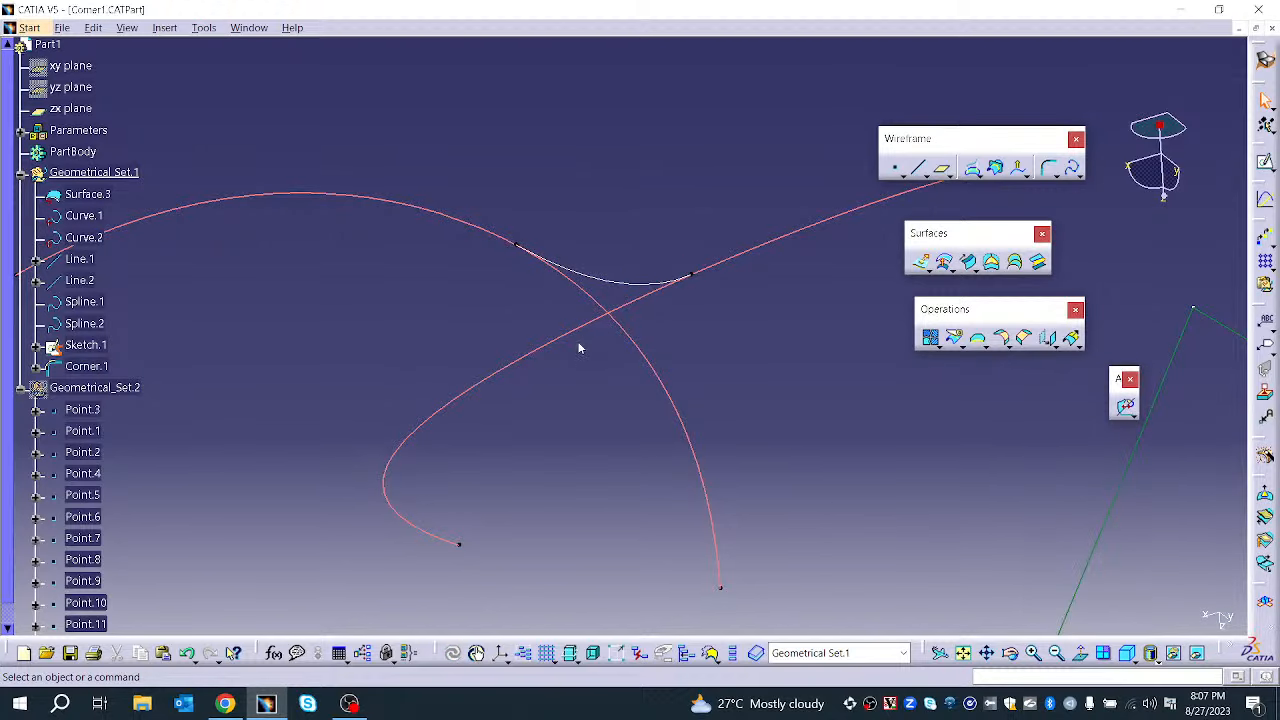
Edit the corner between the two splines, raising its radius to 74 mm, and preview it
{"action": "double_click", "coordinate": [580, 278]}
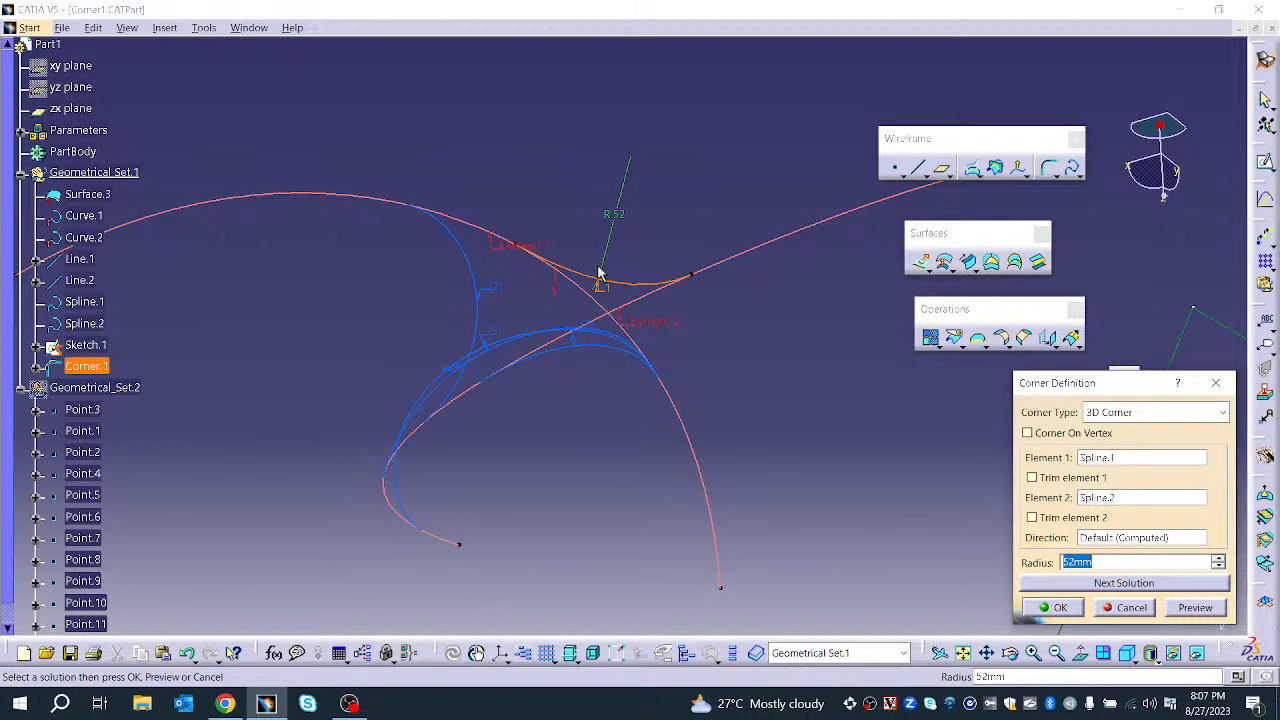
{"action": "left_click", "coordinate": [1219, 559]}
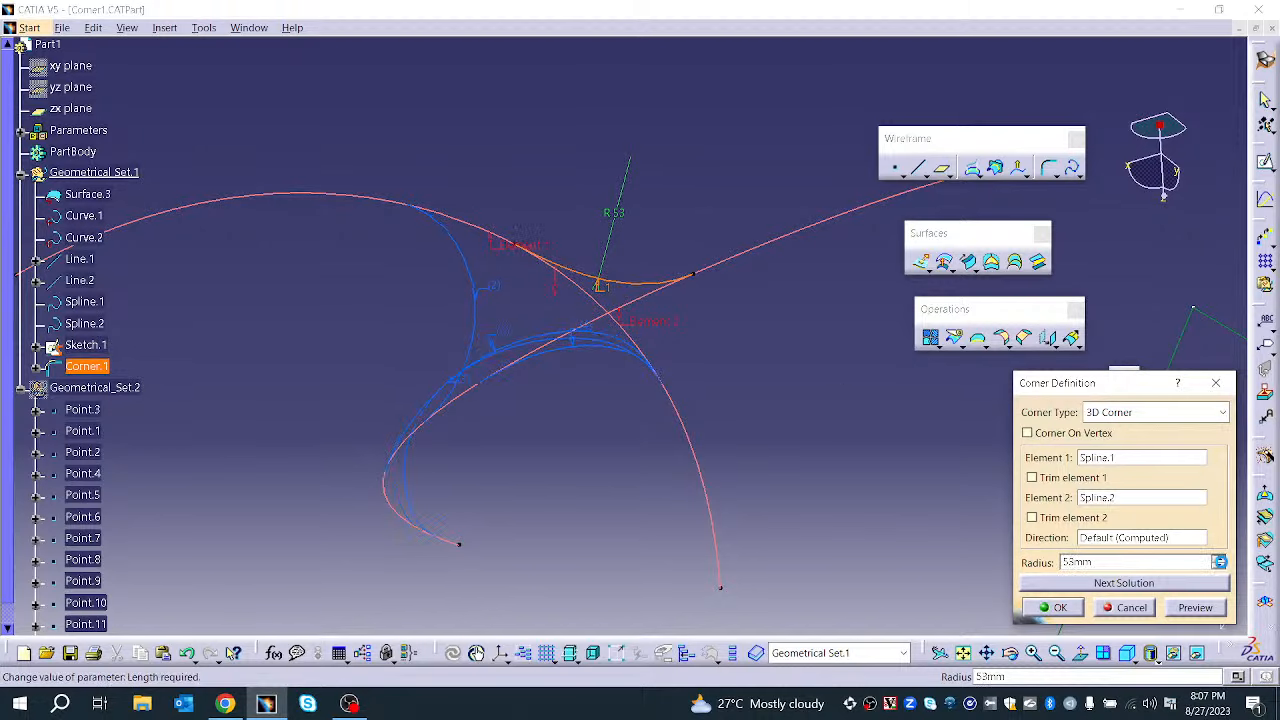
{"action": "left_click", "coordinate": [1219, 559]}
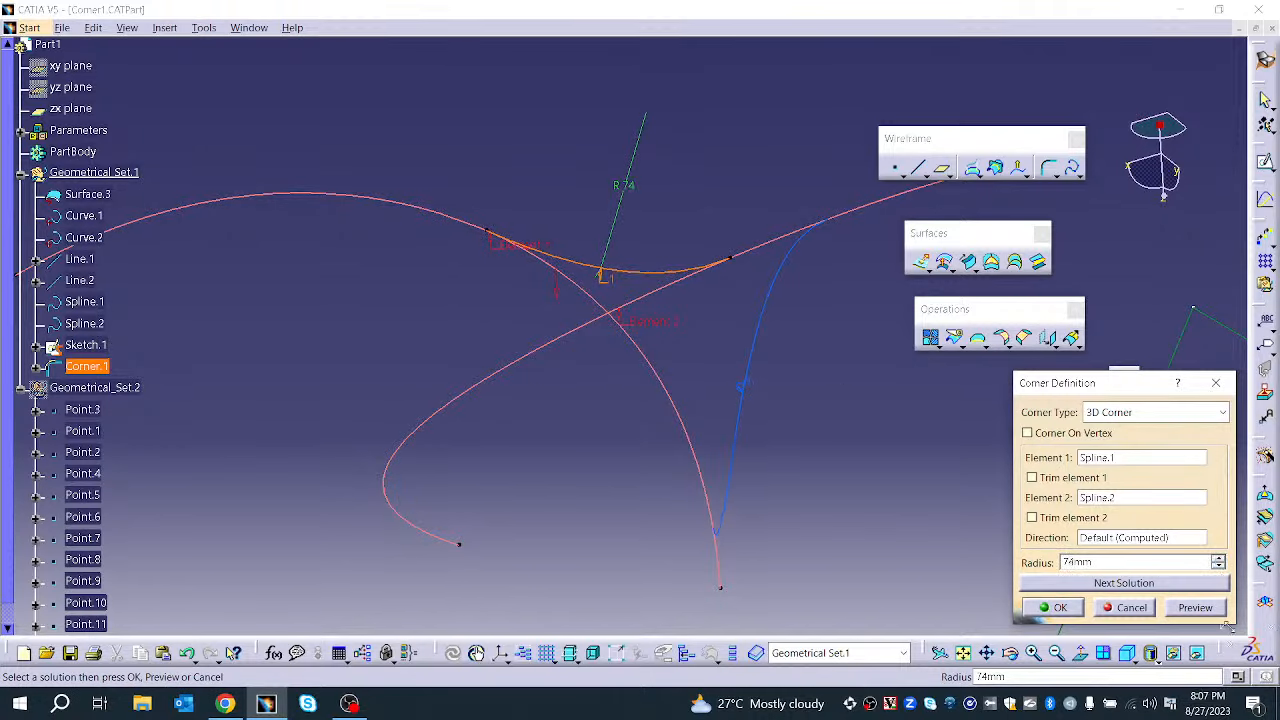
{"action": "left_click", "coordinate": [1197, 608]}
{"action": "left_click", "coordinate": [1057, 607]}
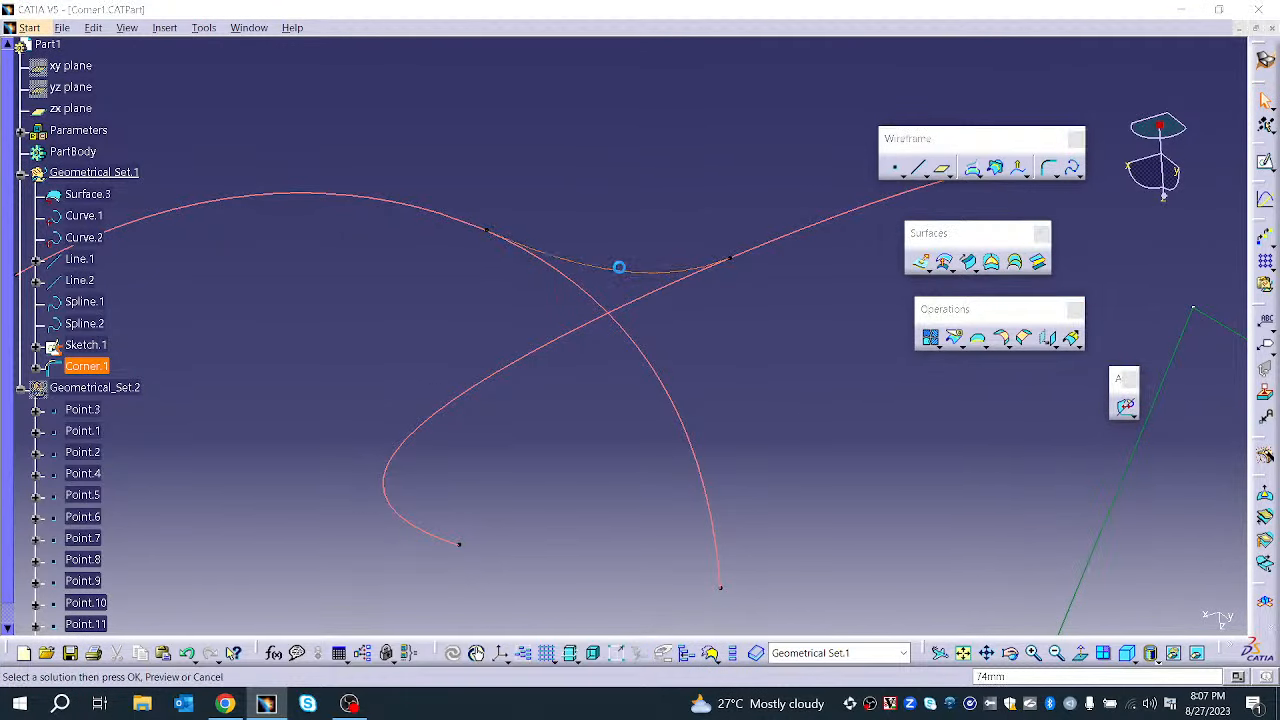
Edit the 3D corner again to trim both element 1 and element 2
{"action": "double_click", "coordinate": [620, 272]}
{"action": "left_click", "coordinate": [1088, 479]}
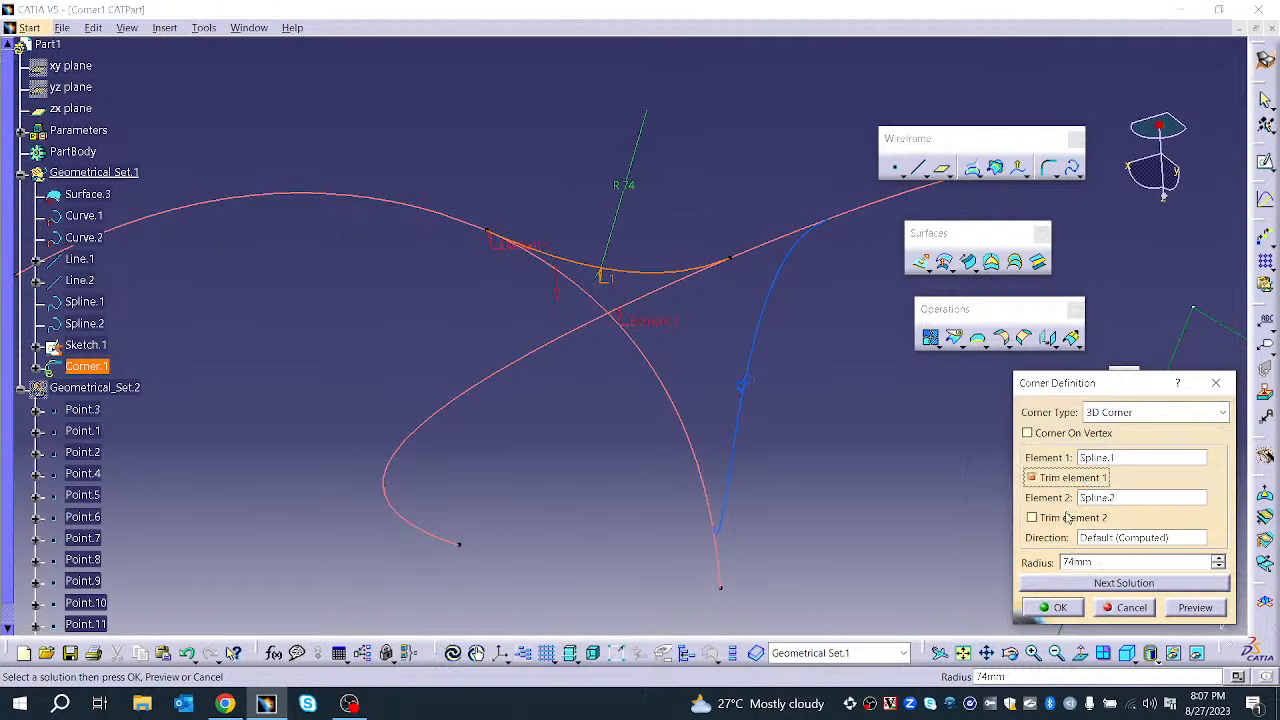
{"action": "left_click", "coordinate": [1059, 517]}
{"action": "left_click", "coordinate": [1196, 609]}
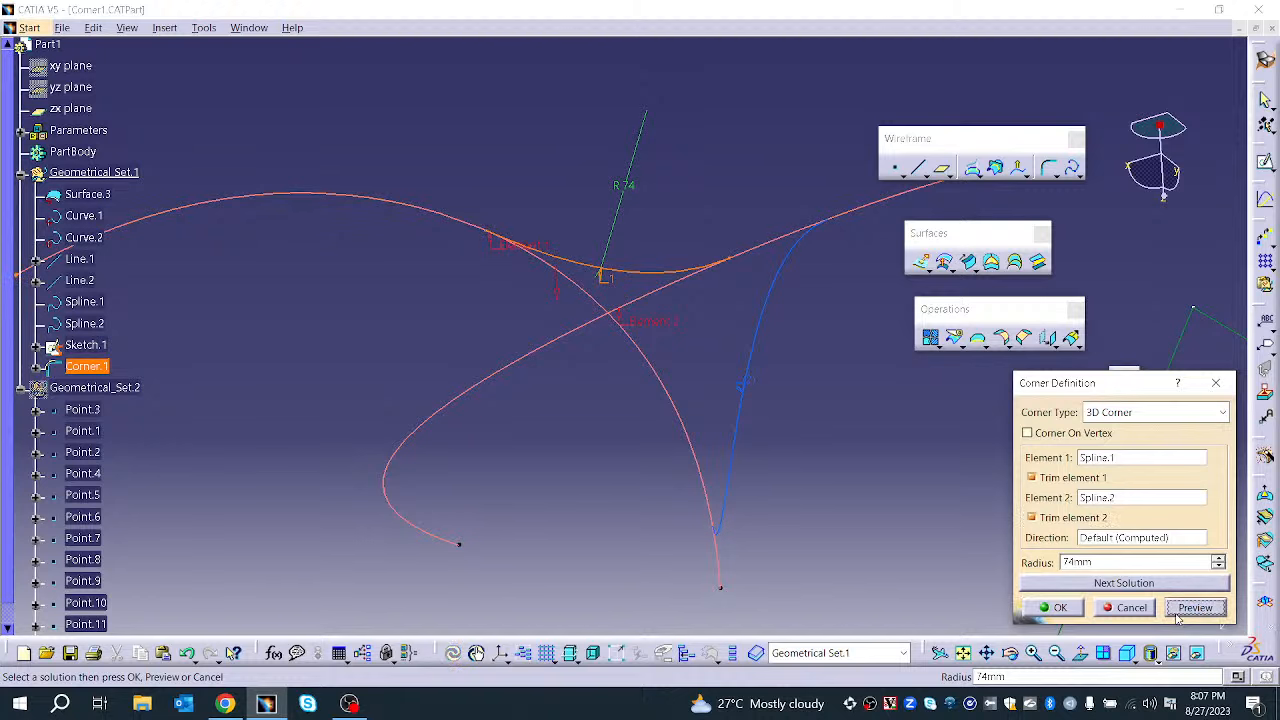
{"action": "left_click", "coordinate": [1074, 608]}
{"action": "scroll", "coordinate": [763, 346], "scroll_direction": "up", "scroll_amount": 1}
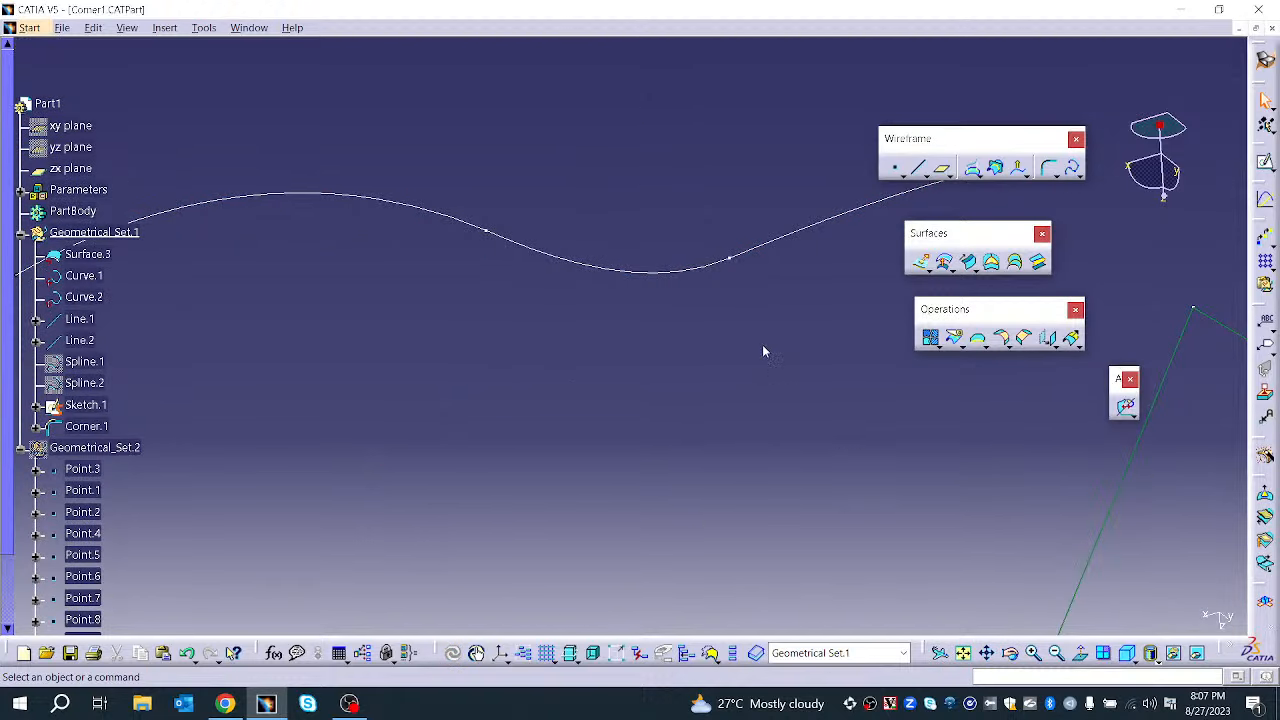
{"action": "middle_click_drag", "start_coordinate": [762, 346], "coordinate": [760, 381]}
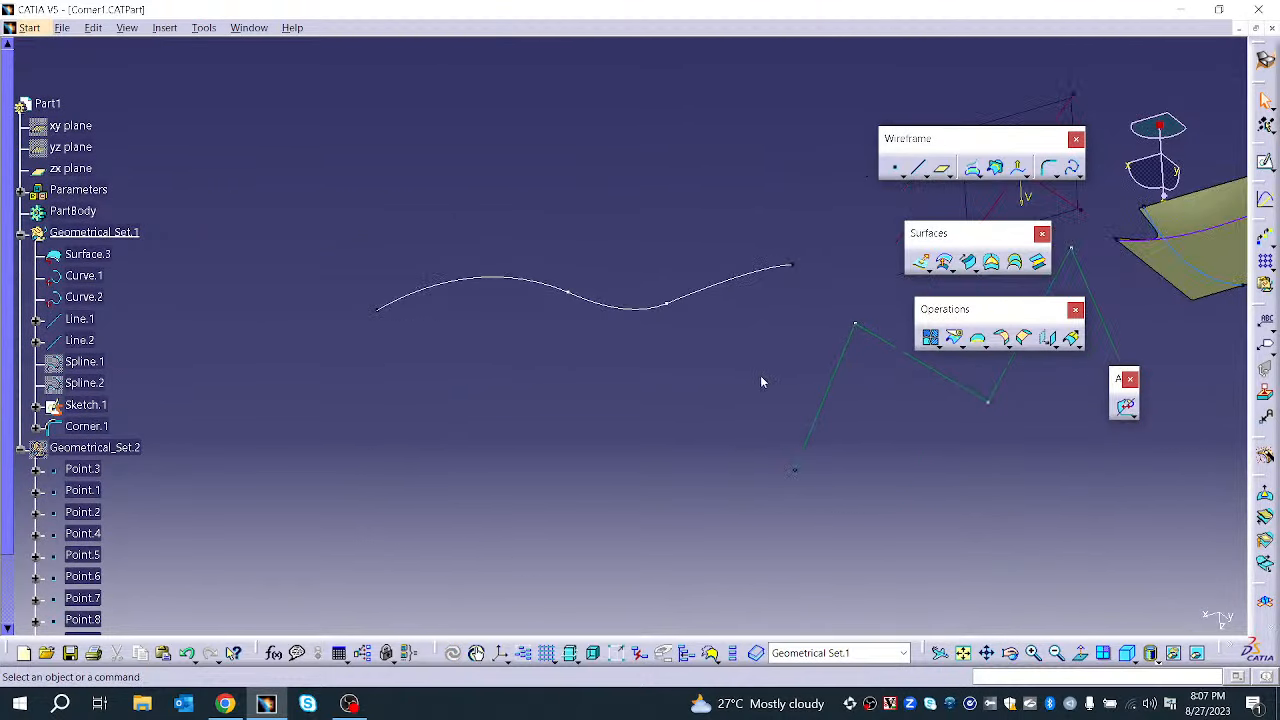
Review the trimmed corner's definition once more and delete the corner feature
{"action": "double_click", "coordinate": [650, 310]}
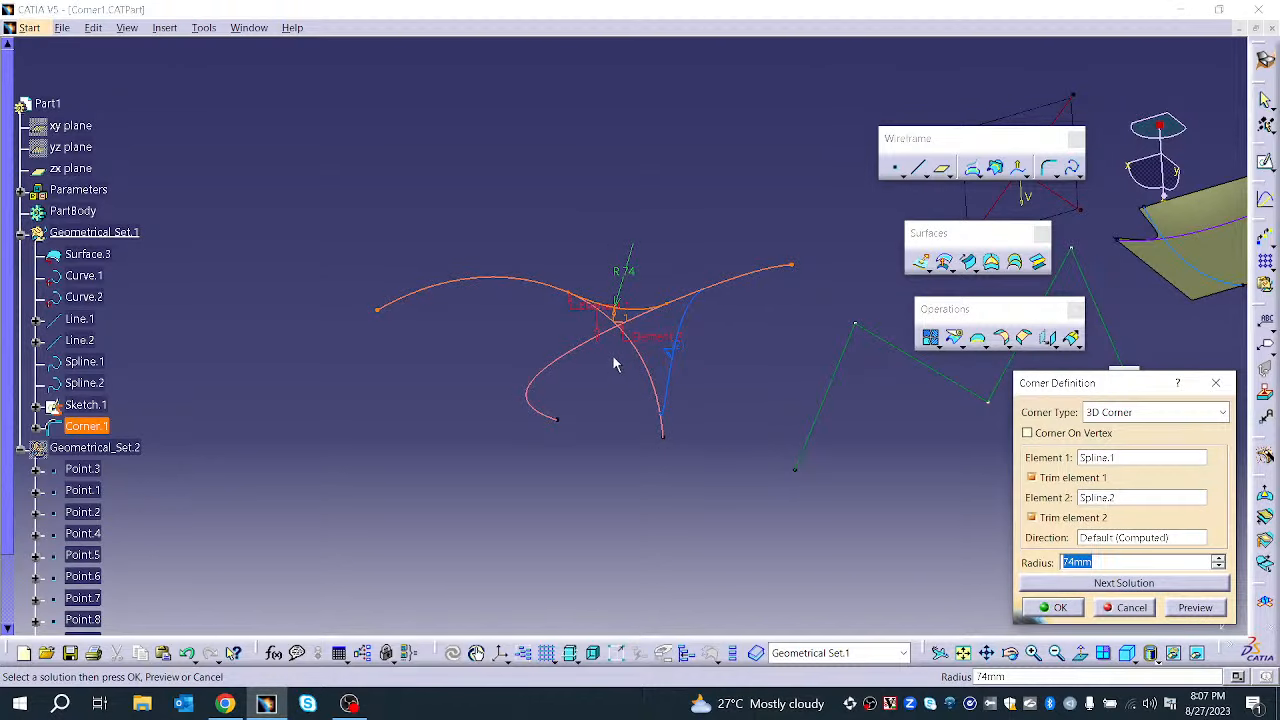
{"action": "left_click", "coordinate": [1062, 608]}
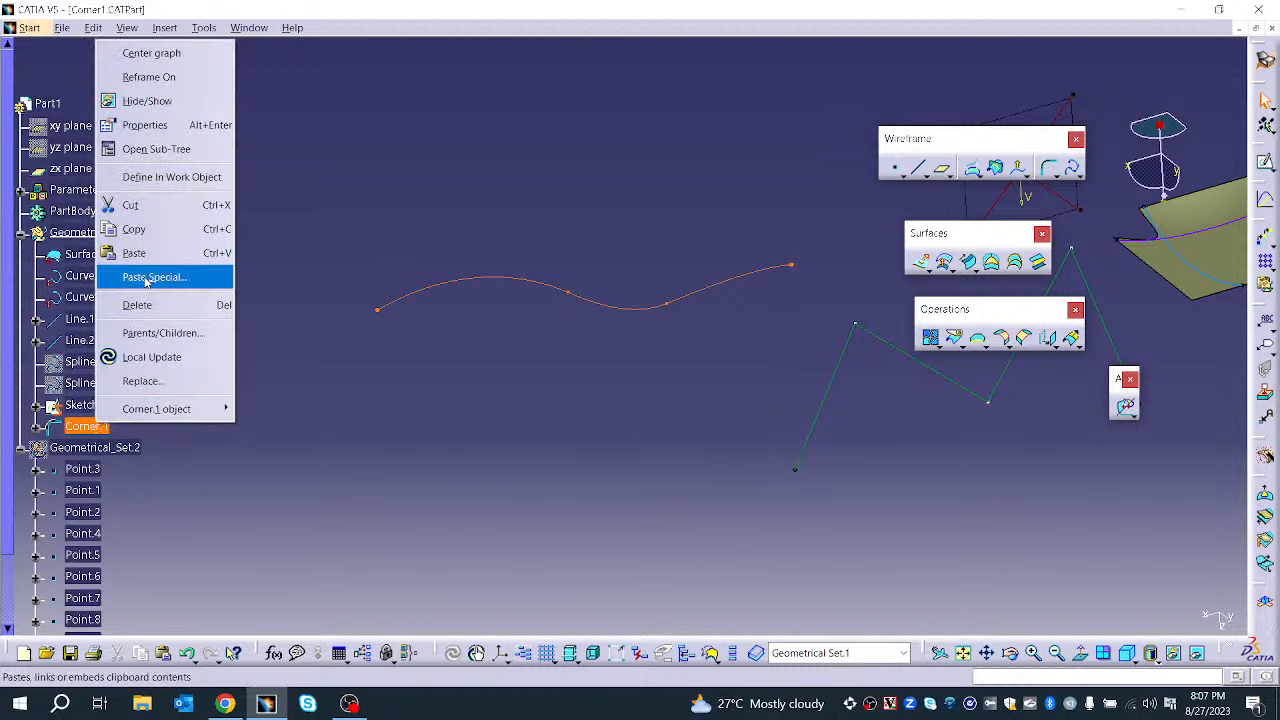
{"action": "left_click", "coordinate": [166, 314]}
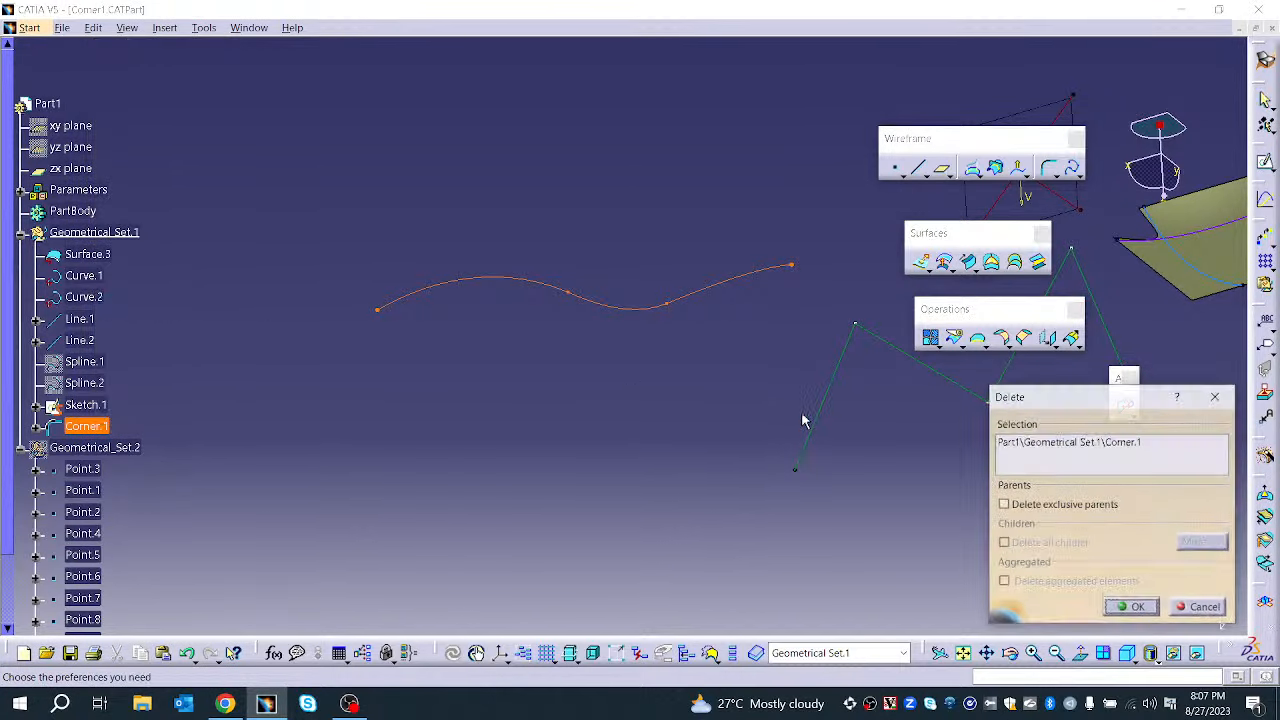
{"action": "left_click", "coordinate": [1130, 607]}
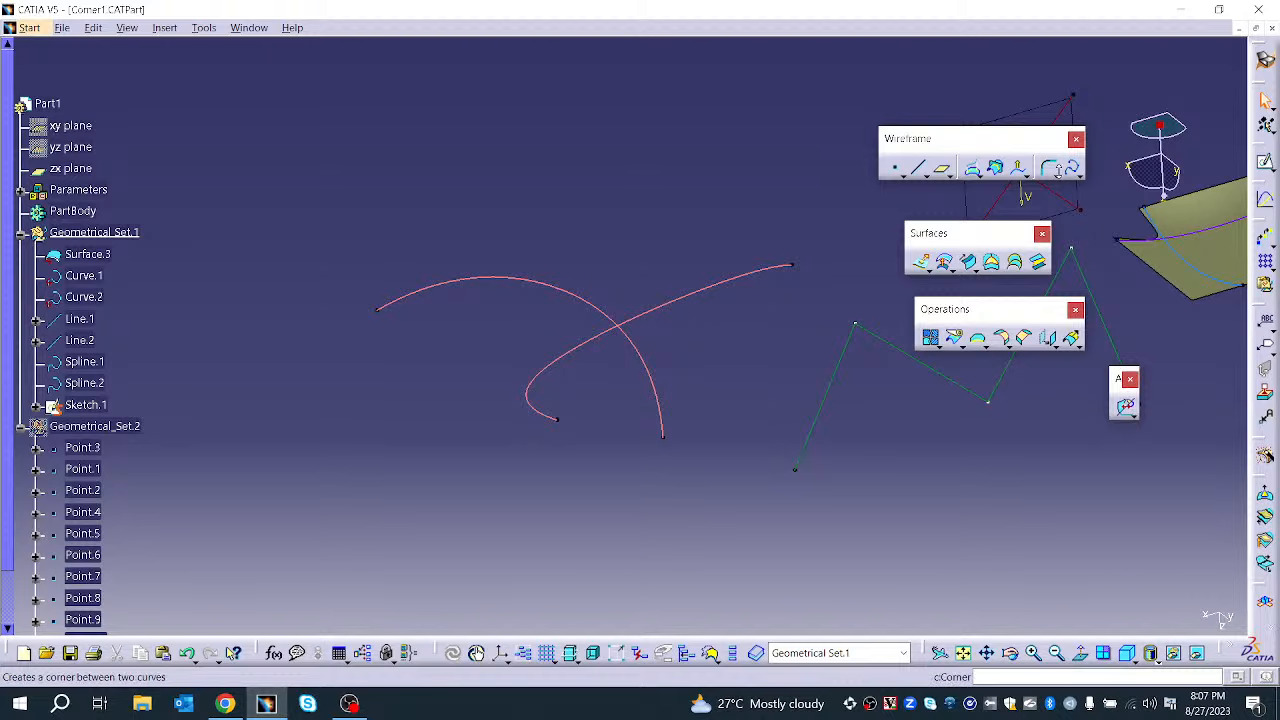
Set up a Normal connect curve between the lower end vertices of Spline.1 and Spline.2, with tangency continuity and tension 1
{"action": "left_click", "coordinate": [1052, 176]}
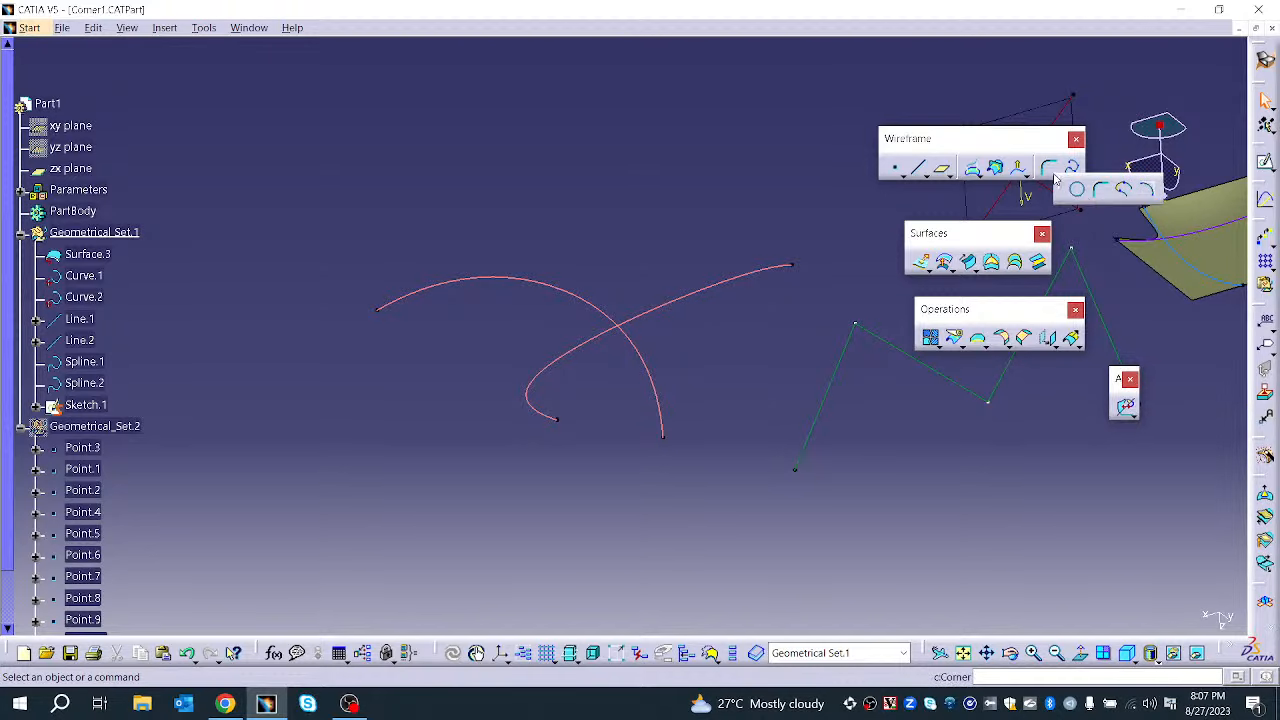
{"action": "left_click", "coordinate": [1121, 191]}
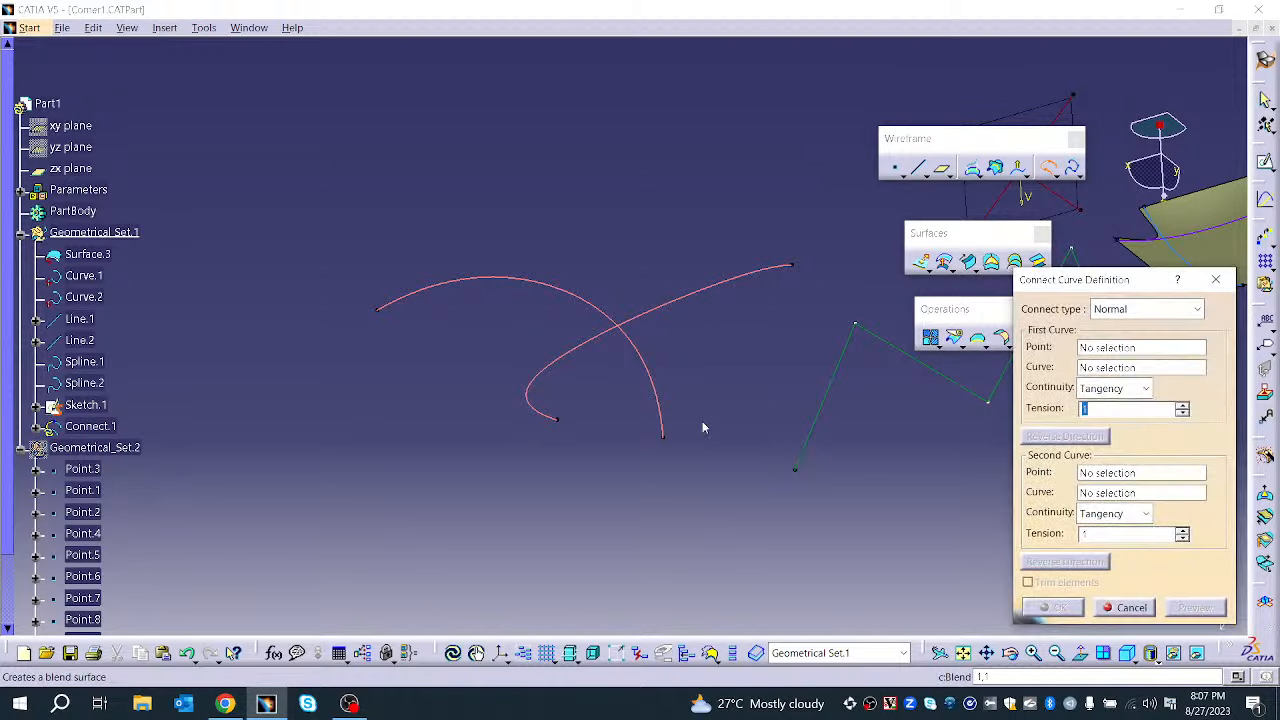
{"action": "middle_click_drag", "start_coordinate": [667, 429], "coordinate": [414, 559]}
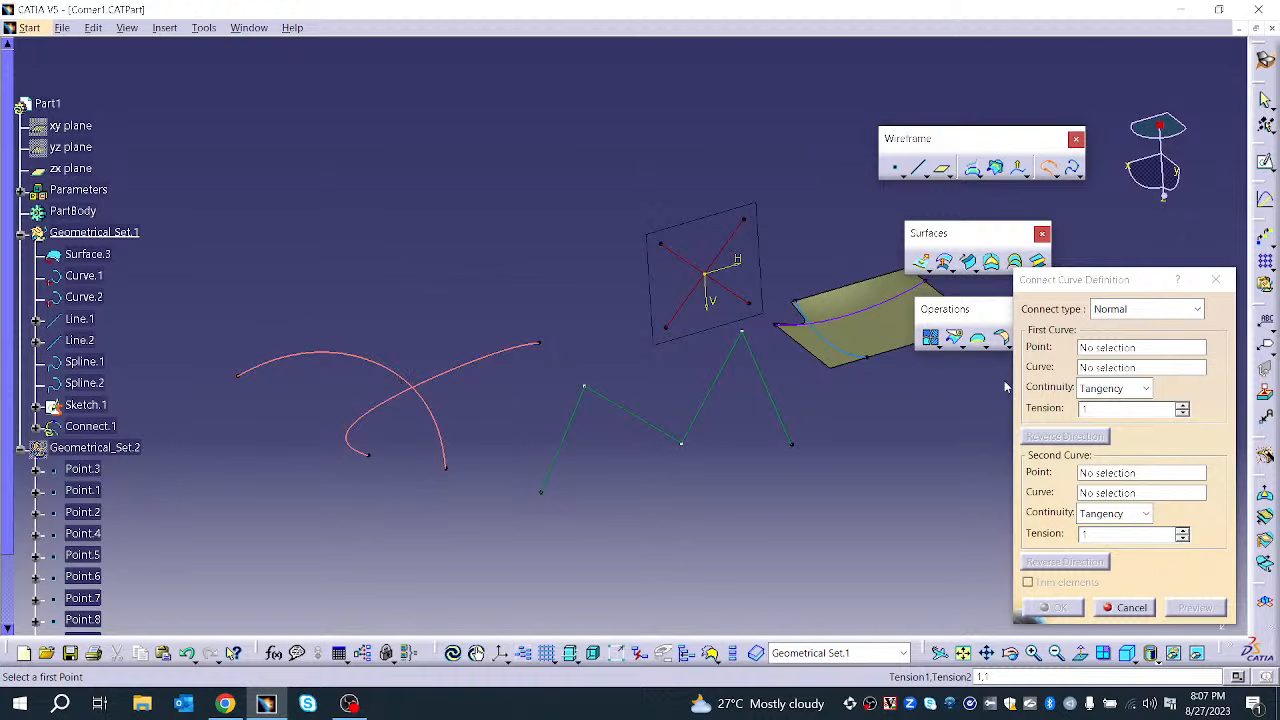
{"action": "left_click", "coordinate": [1106, 348]}
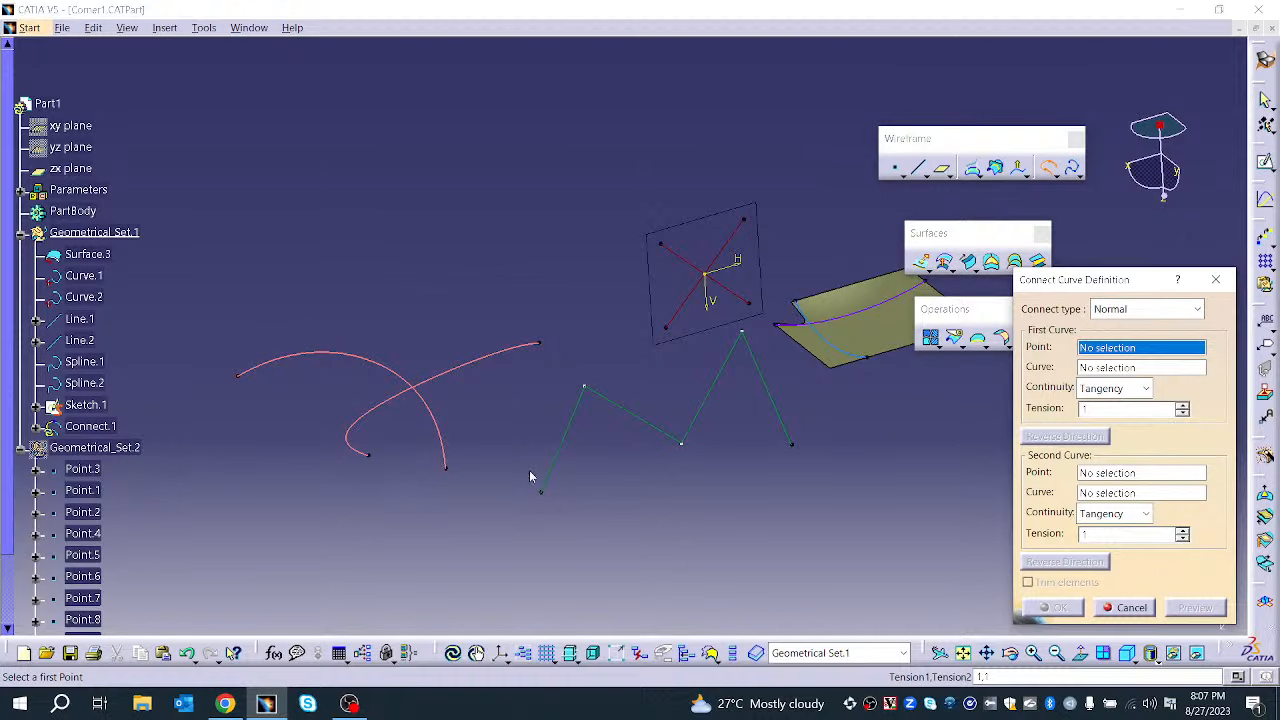
{"action": "left_click", "coordinate": [447, 479]}
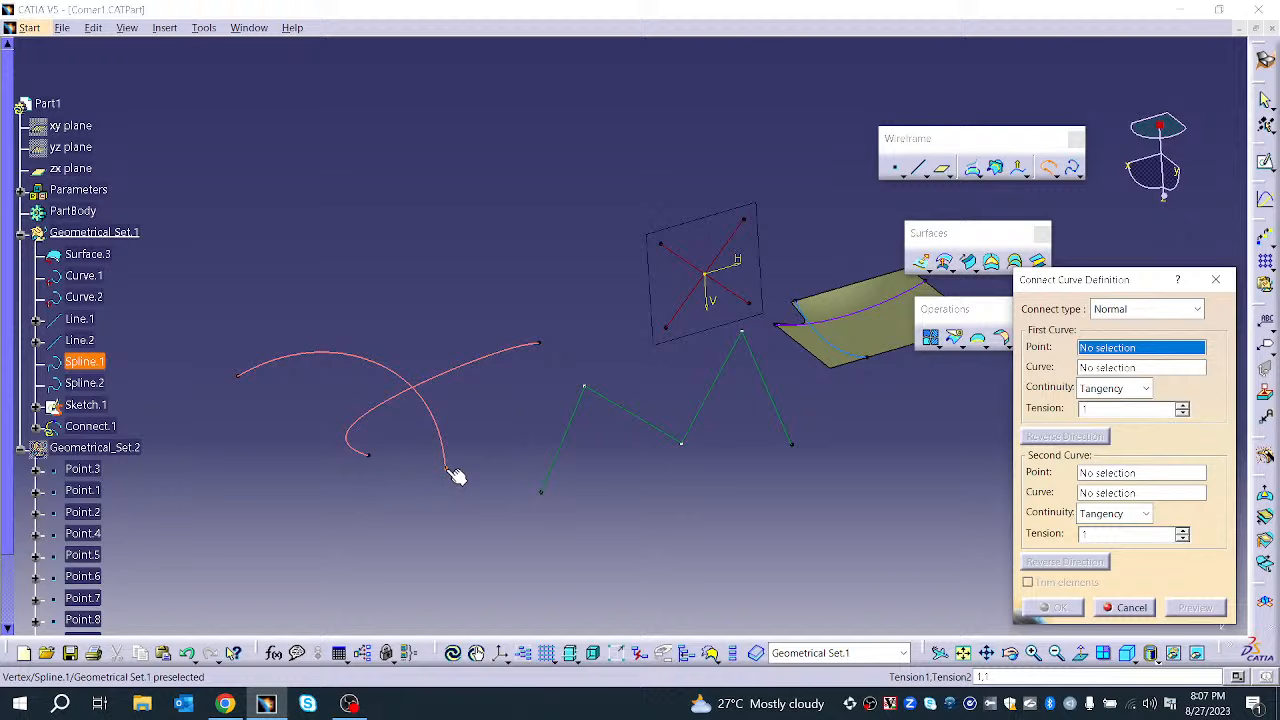
{"action": "left_click", "coordinate": [367, 459]}
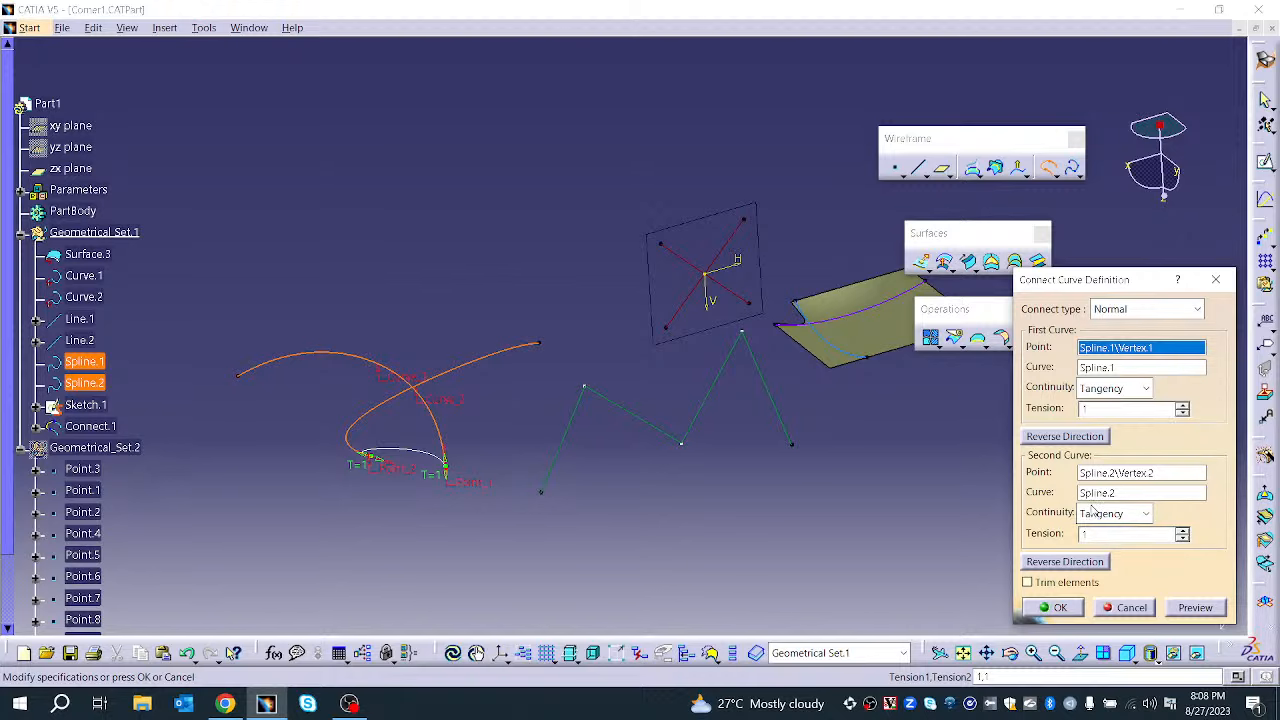
Reverse the connect curve's direction on both the first and second curves, and create it
{"action": "left_click", "coordinate": [1089, 440]}
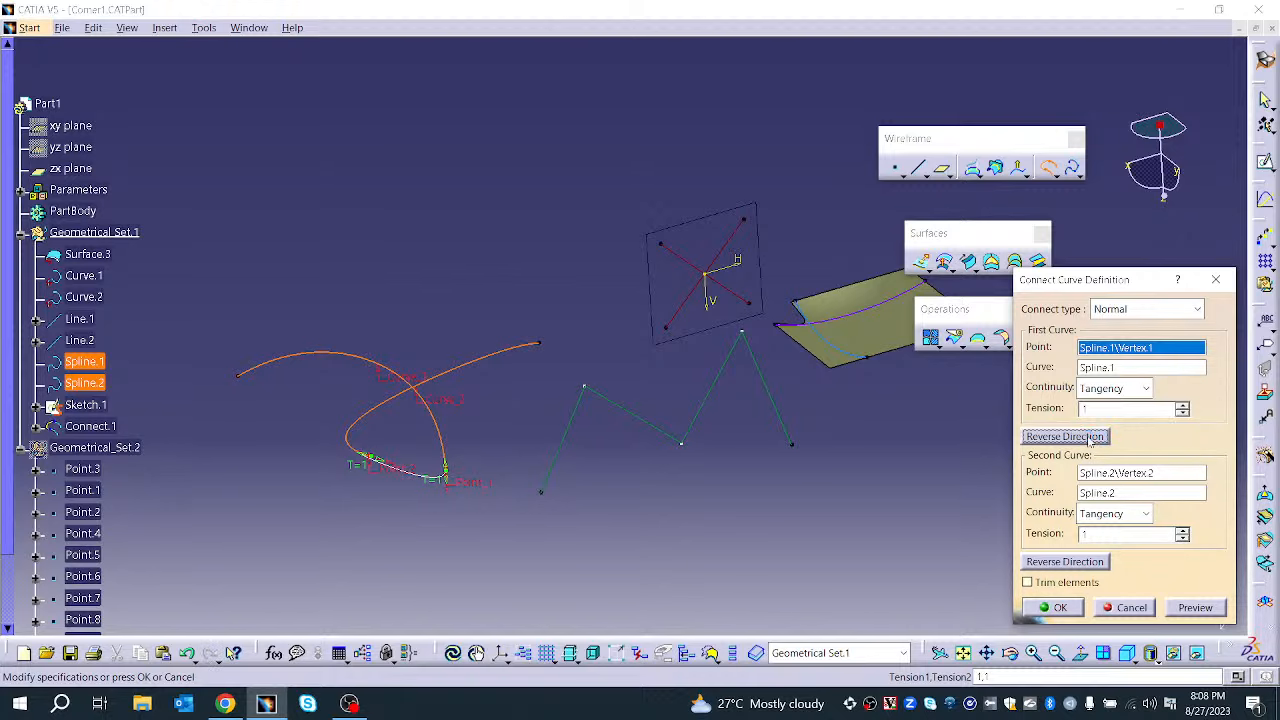
{"action": "left_click", "coordinate": [1035, 563]}
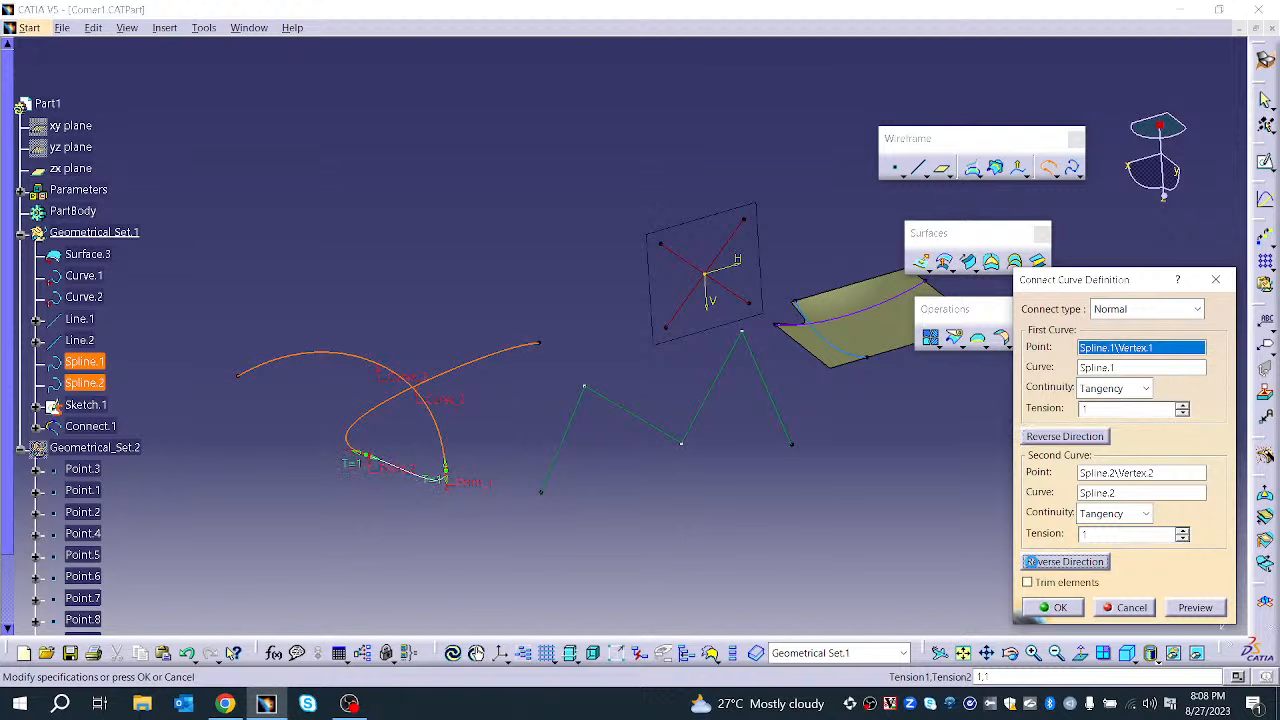
{"action": "left_click", "coordinate": [1055, 607]}
{"action": "middle_click_drag", "start_coordinate": [357, 515], "coordinate": [1111, 185]}
{"action": "middle_click_drag", "start_coordinate": [594, 486], "coordinate": [452, 516]}
{"action": "middle_click_drag", "start_coordinate": [614, 506], "coordinate": [650, 463]}
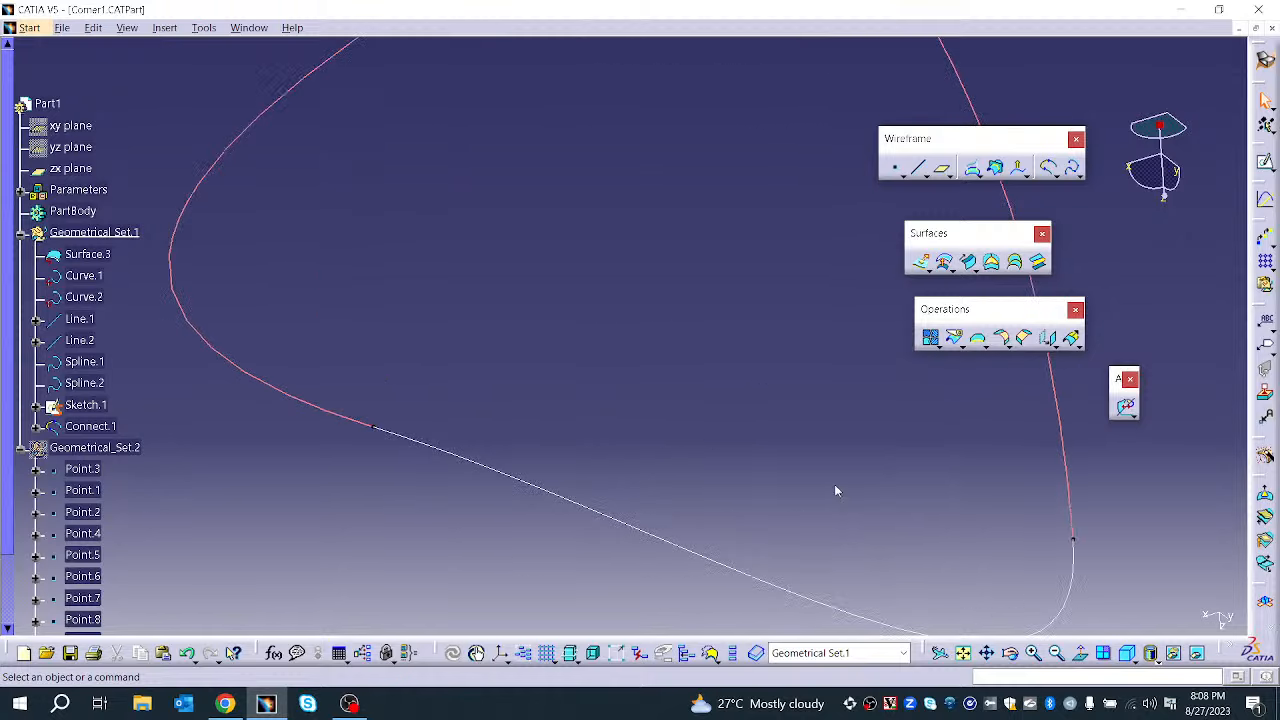
Start a Conic supported on the xy plane, using Spline.1's two end vertices as start and end points
{"action": "left_click", "coordinate": [1057, 177]}
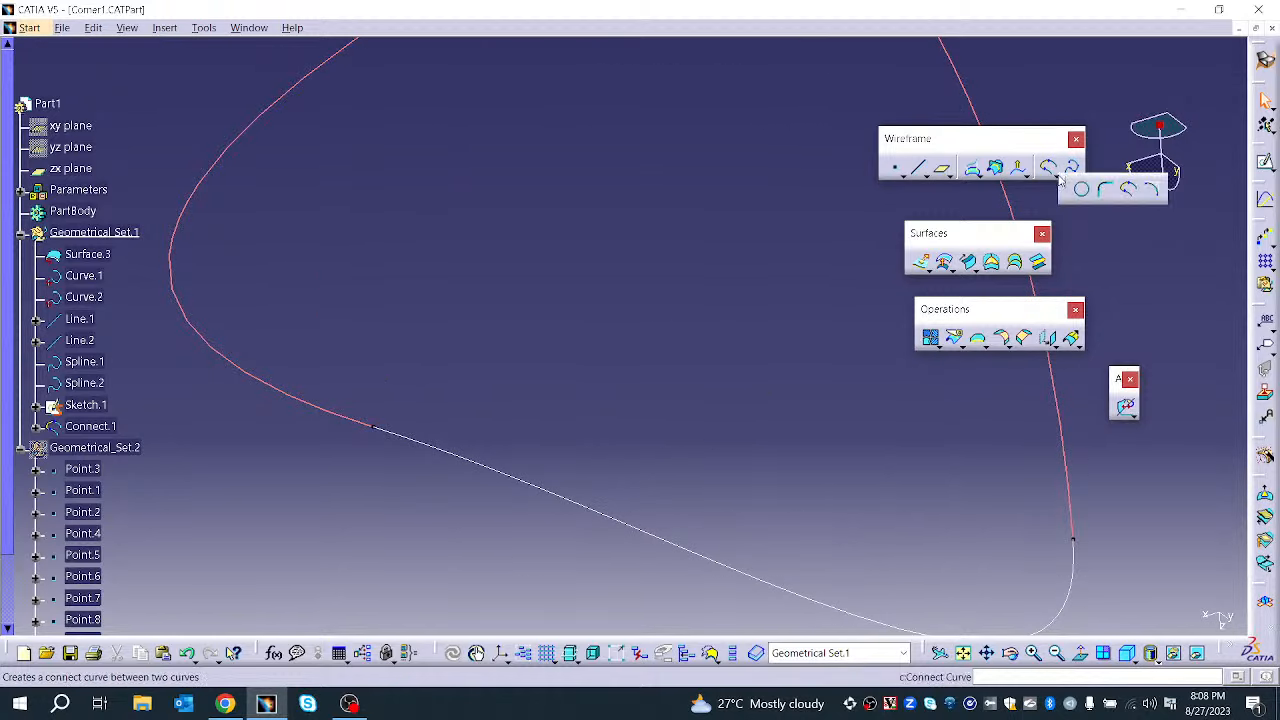
{"action": "left_click", "coordinate": [1156, 195]}
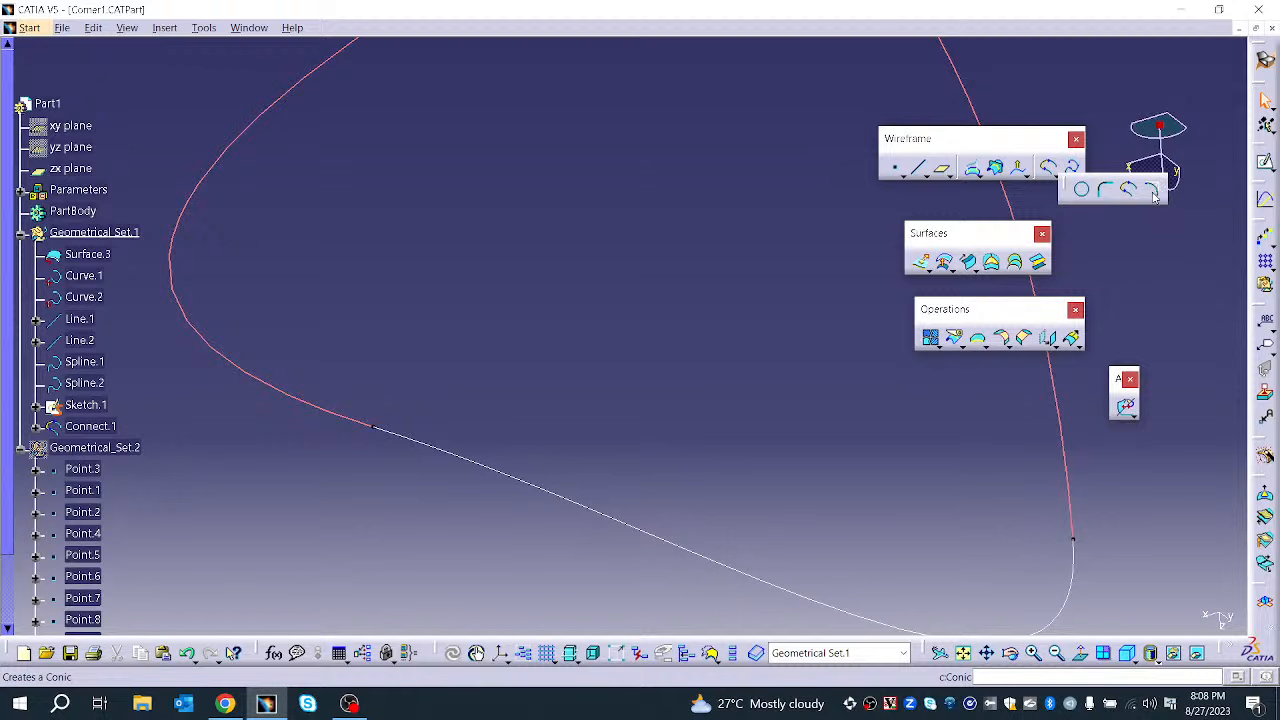
{"action": "middle_click_drag", "start_coordinate": [643, 252], "coordinate": [583, 435], "text": "ctrl"}
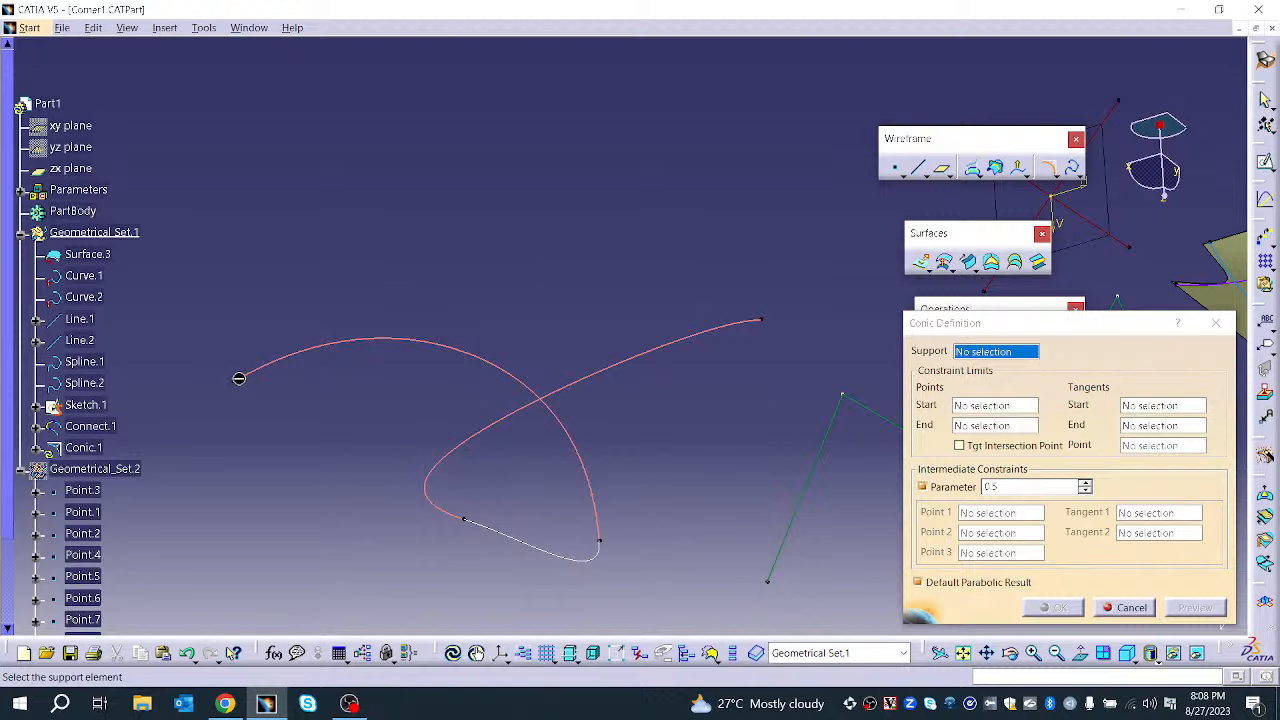
{"action": "right_click", "coordinate": [976, 356]}
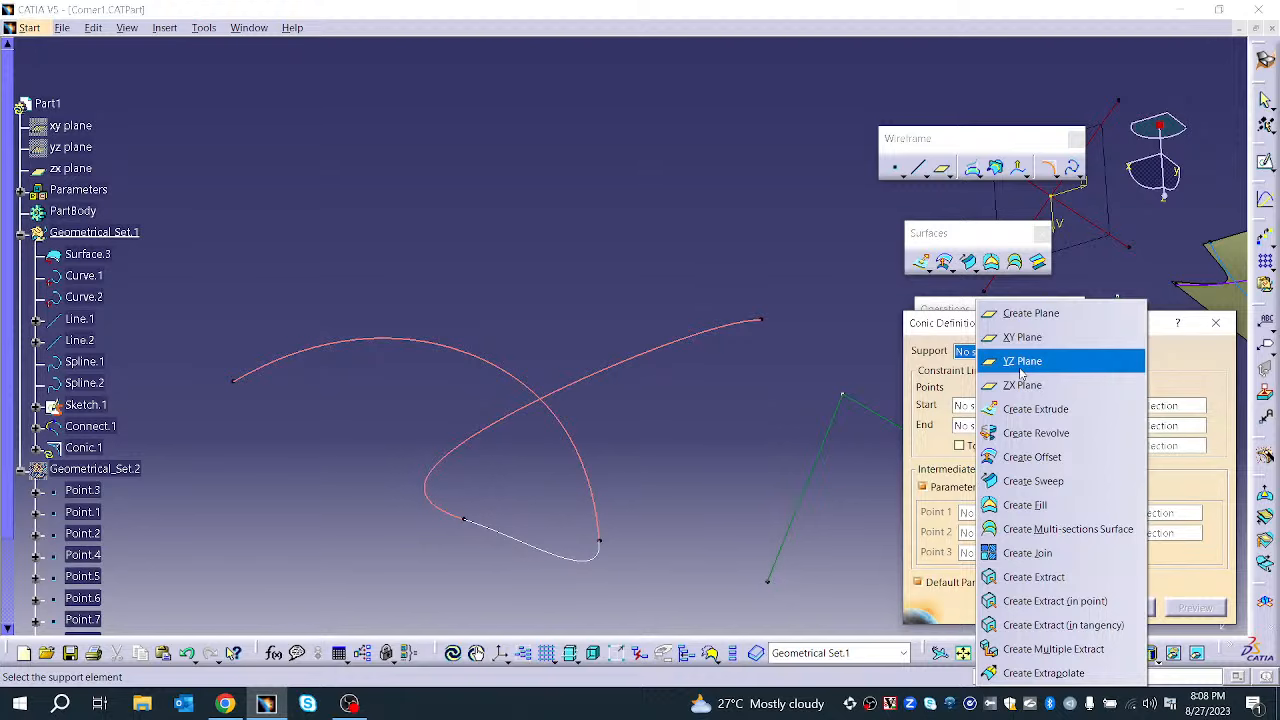
{"action": "left_click", "coordinate": [1028, 338]}
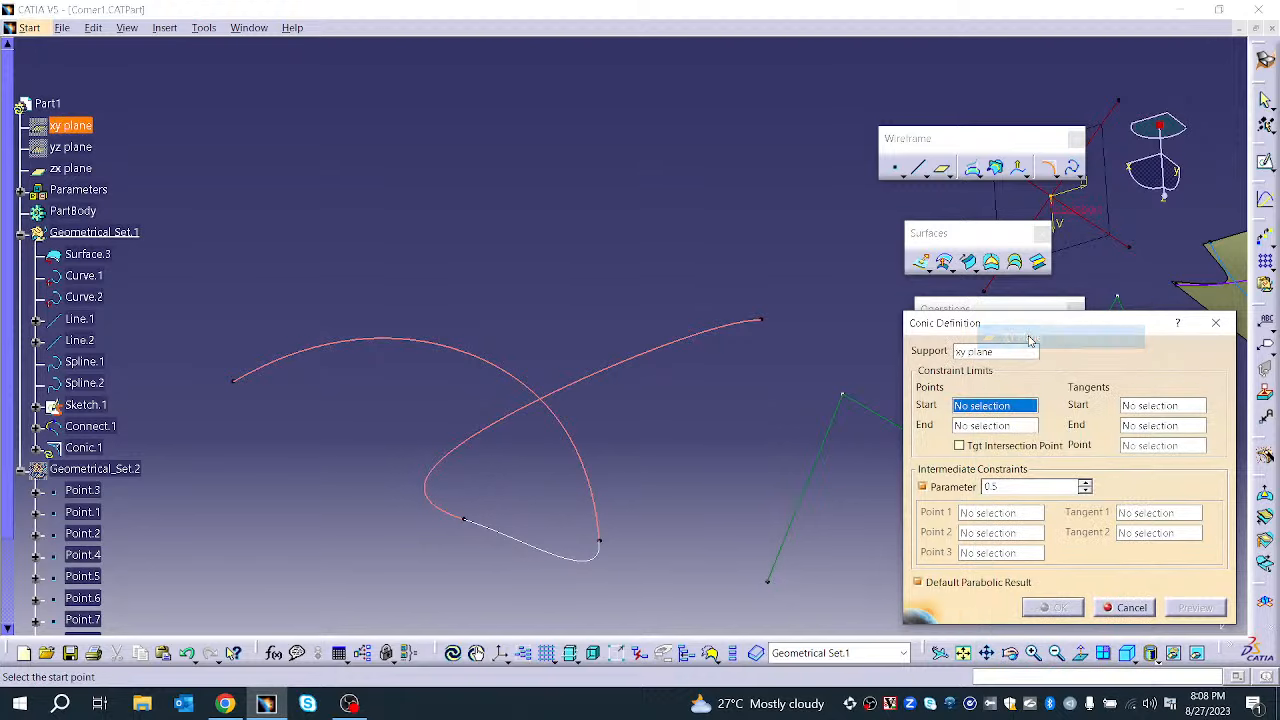
{"action": "left_click", "coordinate": [234, 383]}
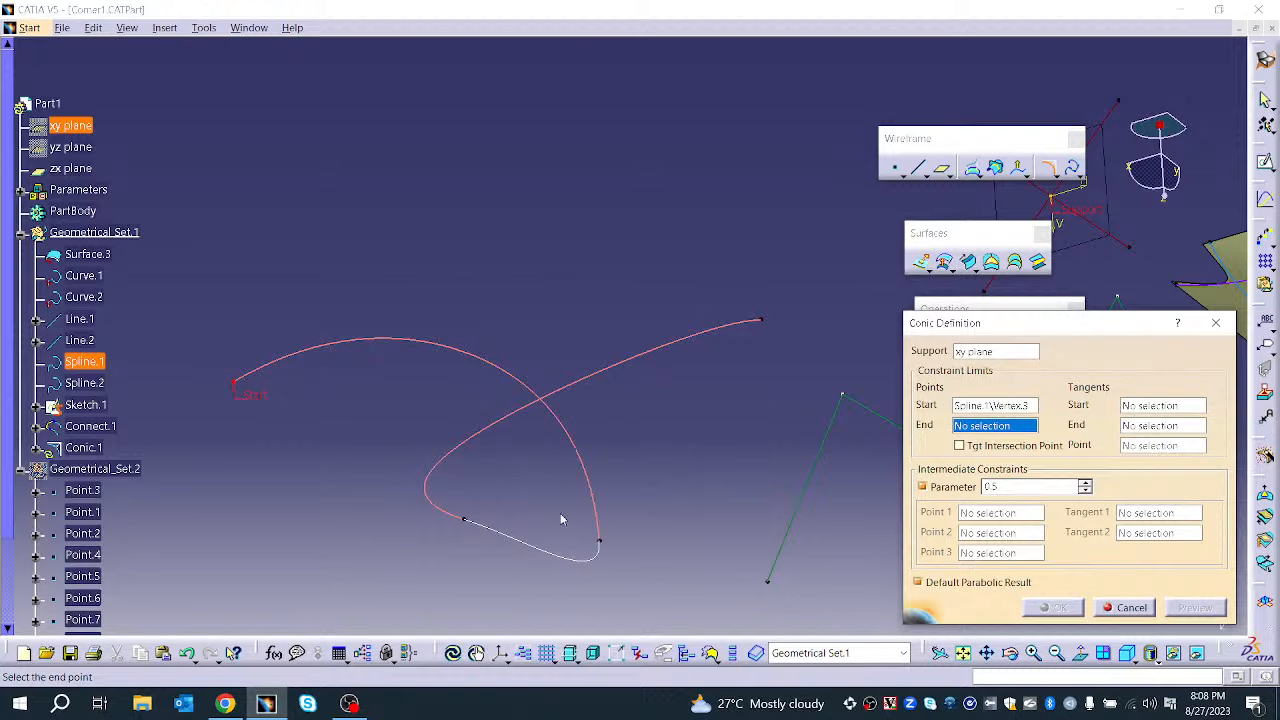
{"action": "left_click", "coordinate": [600, 545]}
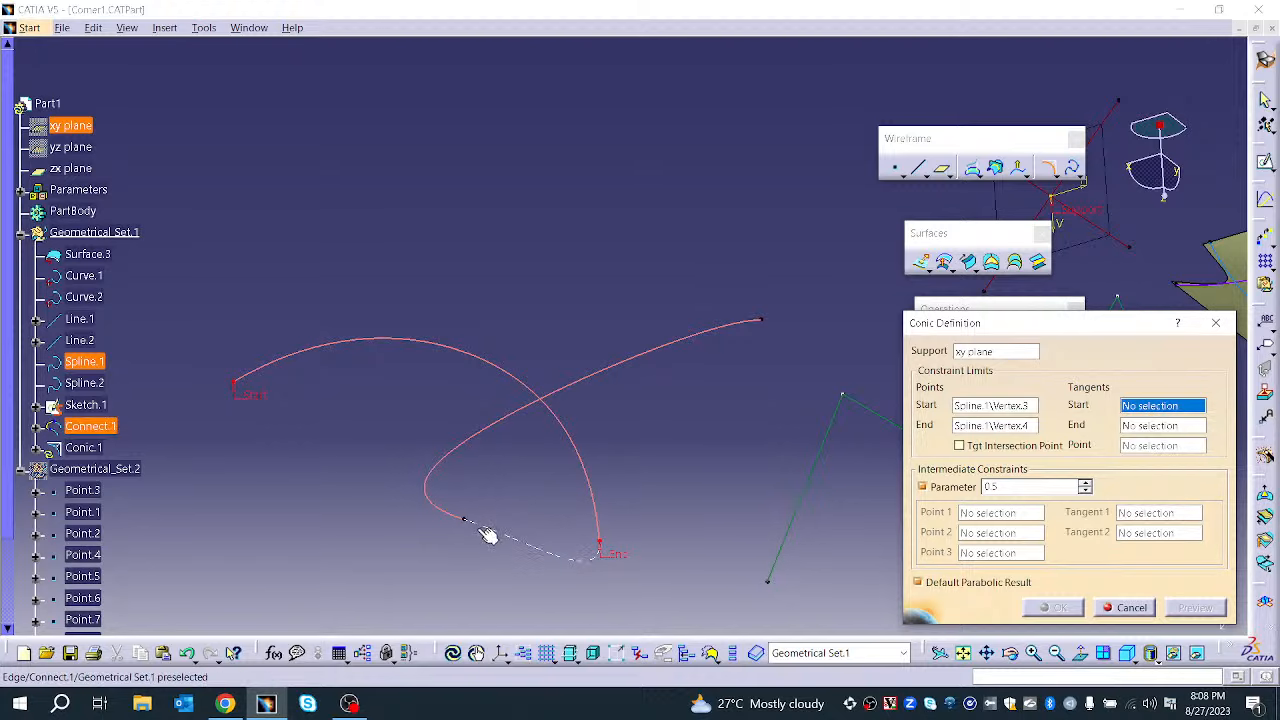
Try Spline.2's far end vertex as the conic's end point and its near end vertex as a passing point, and cancel the conic
{"action": "left_click", "coordinate": [764, 323]}
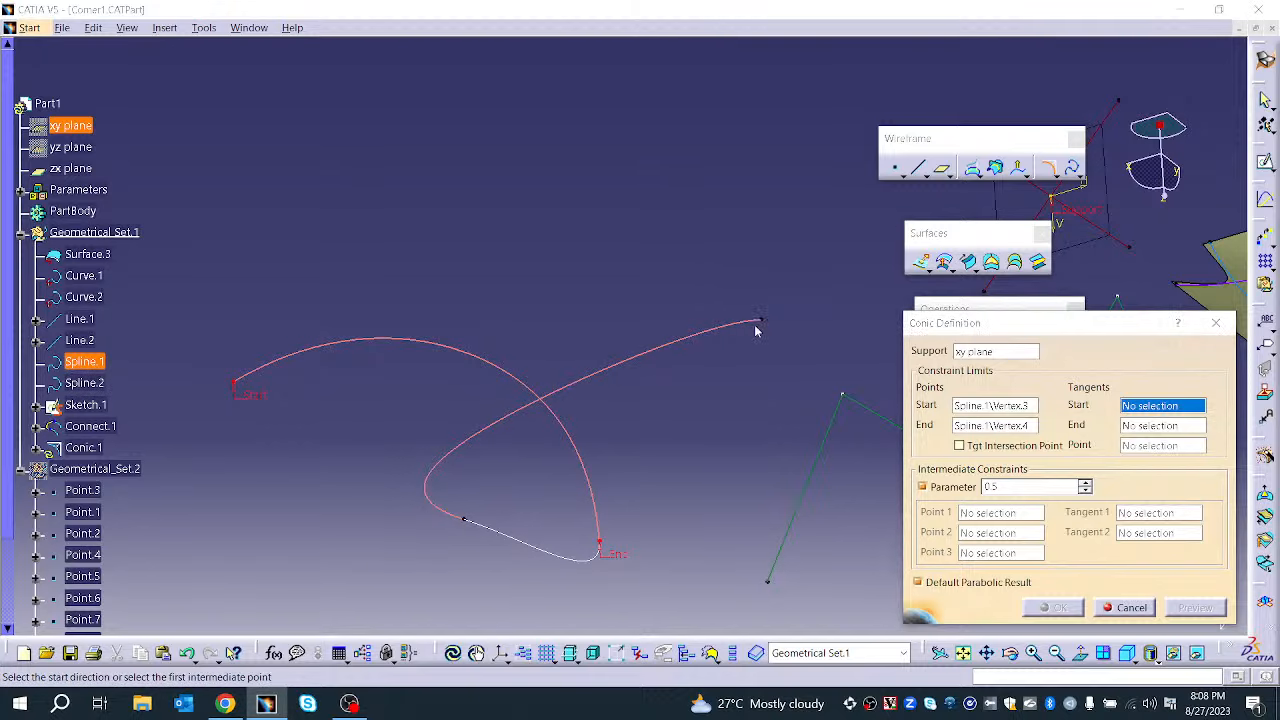
{"action": "left_click", "coordinate": [774, 401]}
{"action": "left_click", "coordinate": [995, 425]}
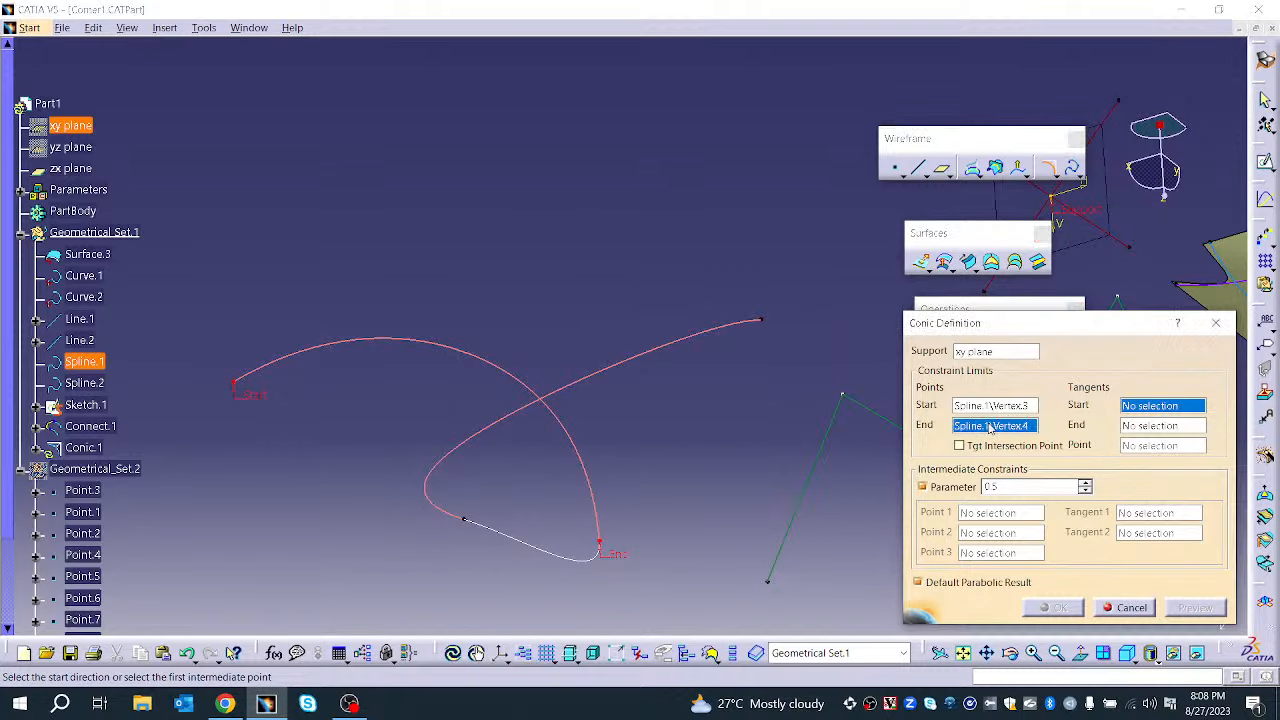
{"action": "left_click", "coordinate": [763, 321]}
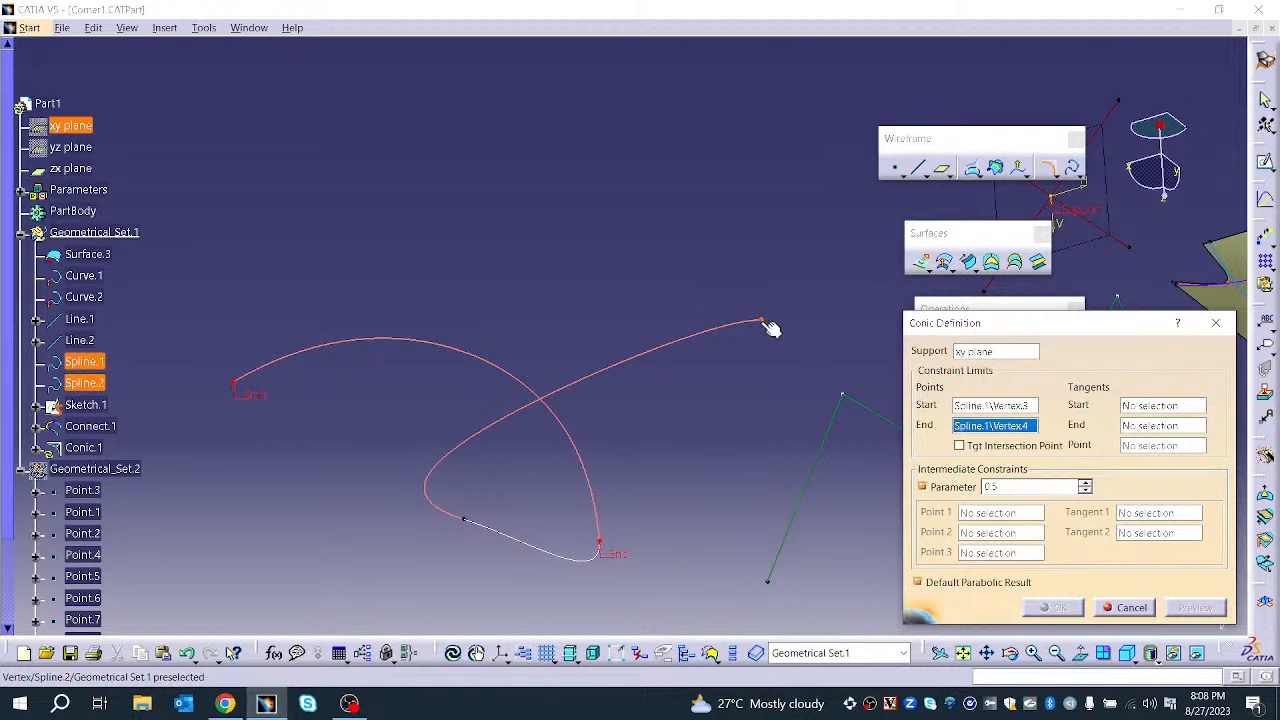
{"action": "left_click", "coordinate": [476, 527]}
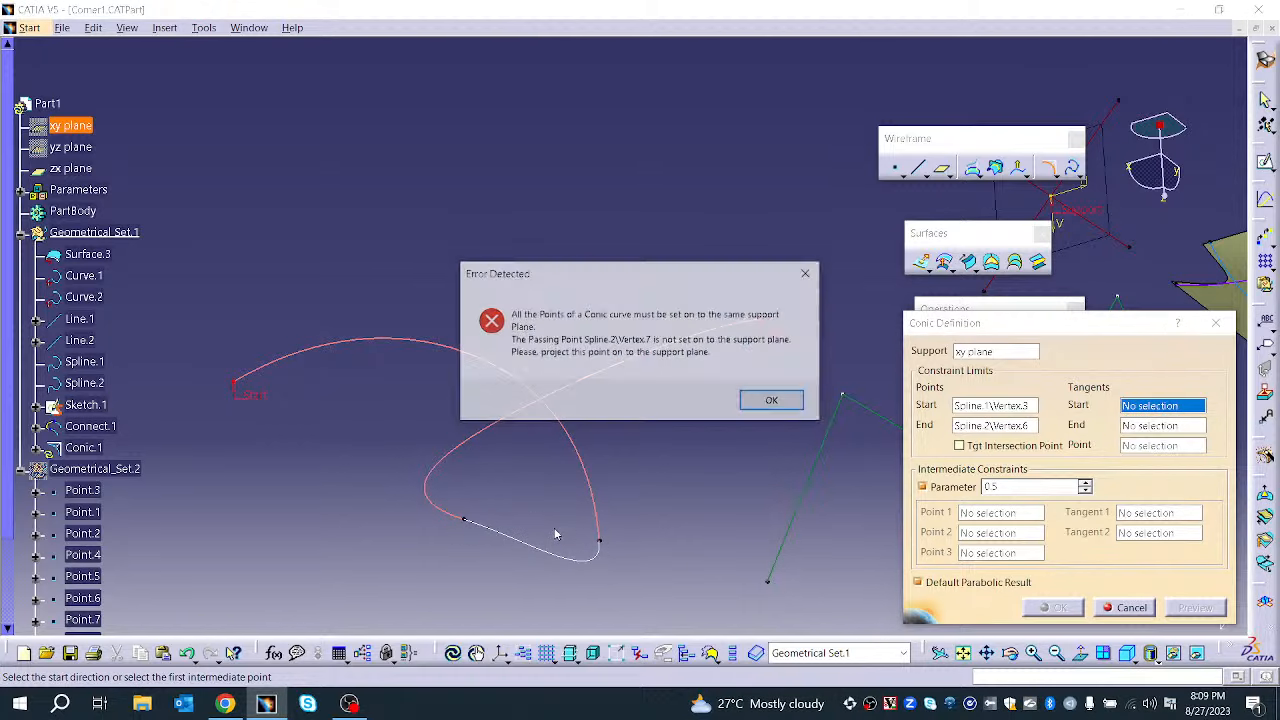
{"action": "left_click", "coordinate": [773, 401]}
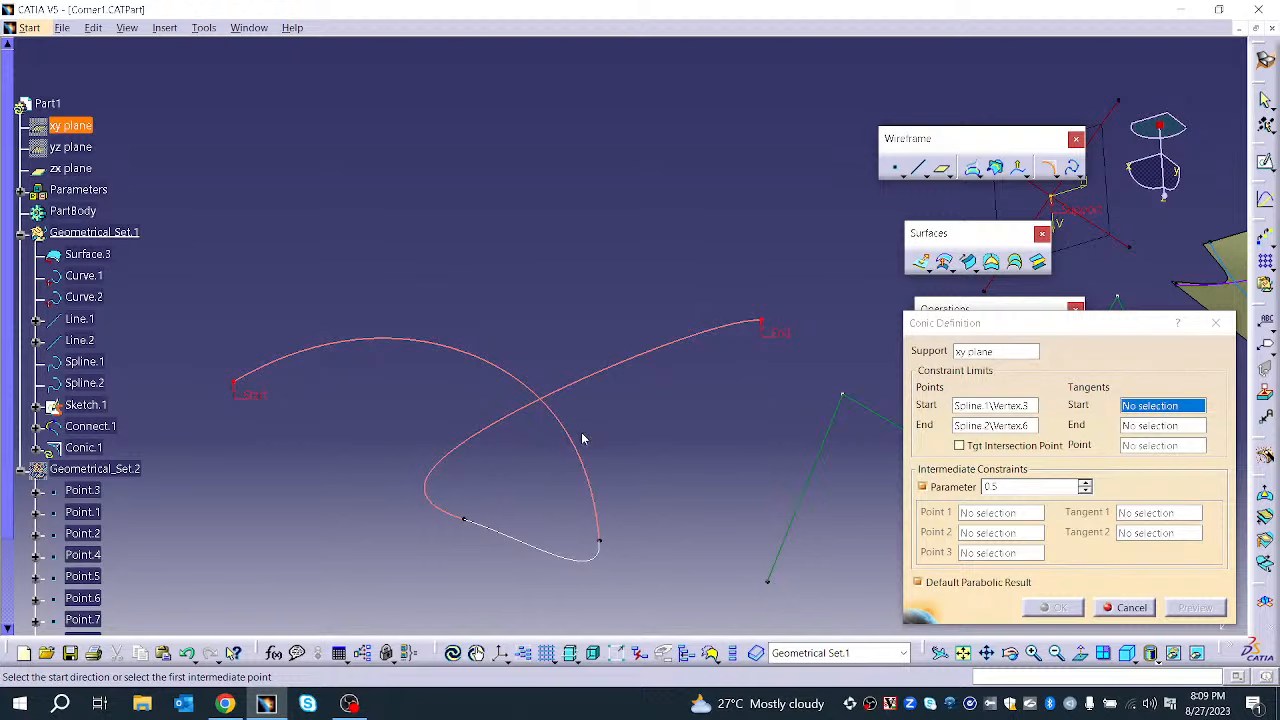
{"action": "left_click", "coordinate": [1143, 608]}
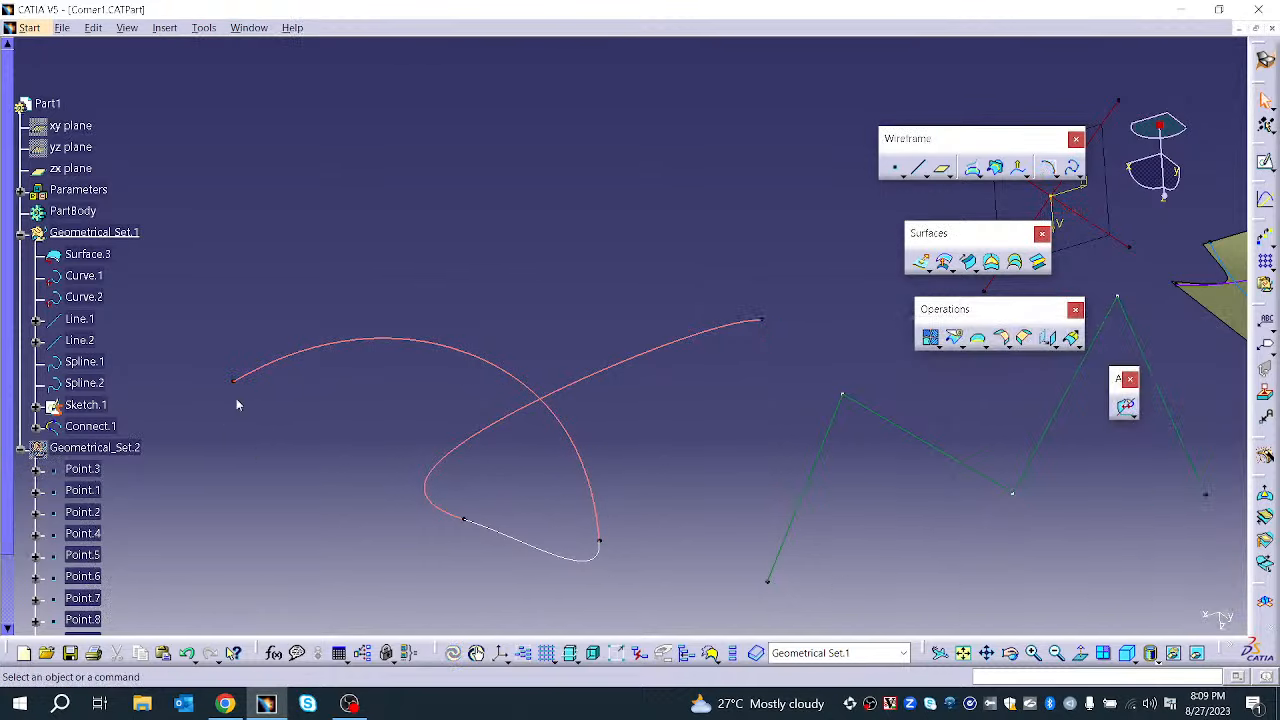
{"action": "left_click", "coordinate": [1053, 173]}
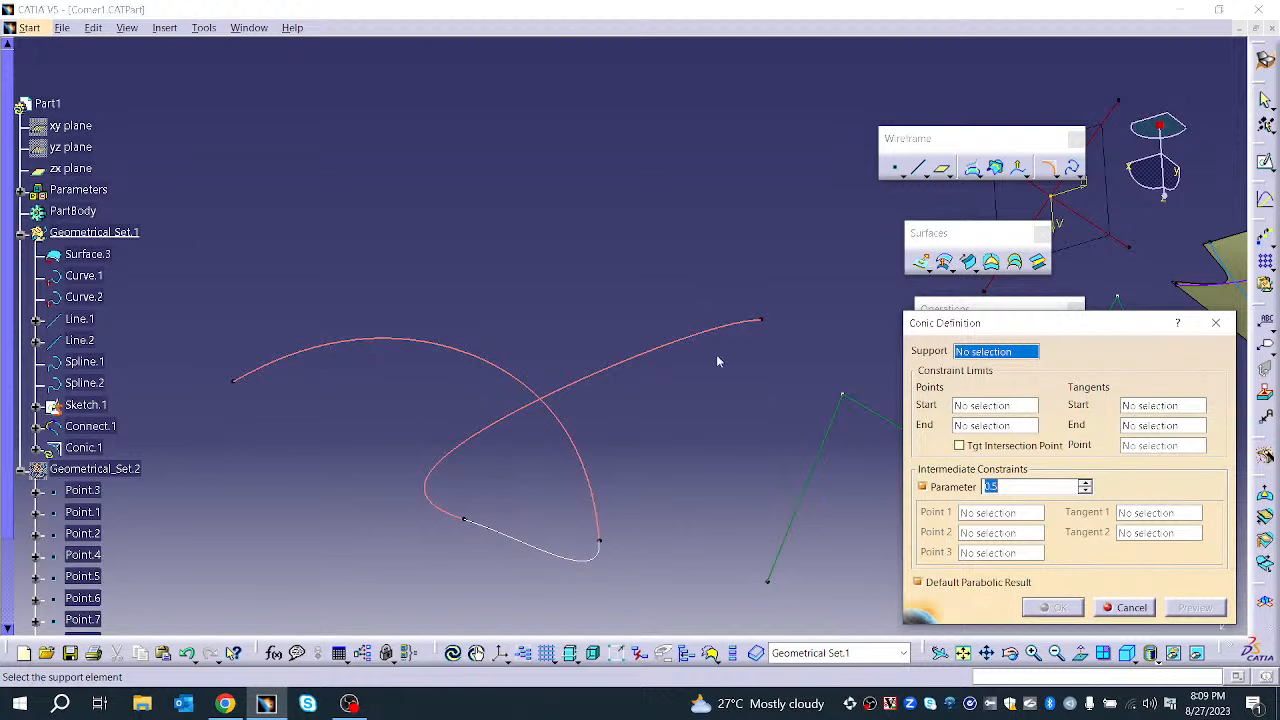
{"action": "middle_click_drag", "start_coordinate": [692, 320], "coordinate": [630, 428]}
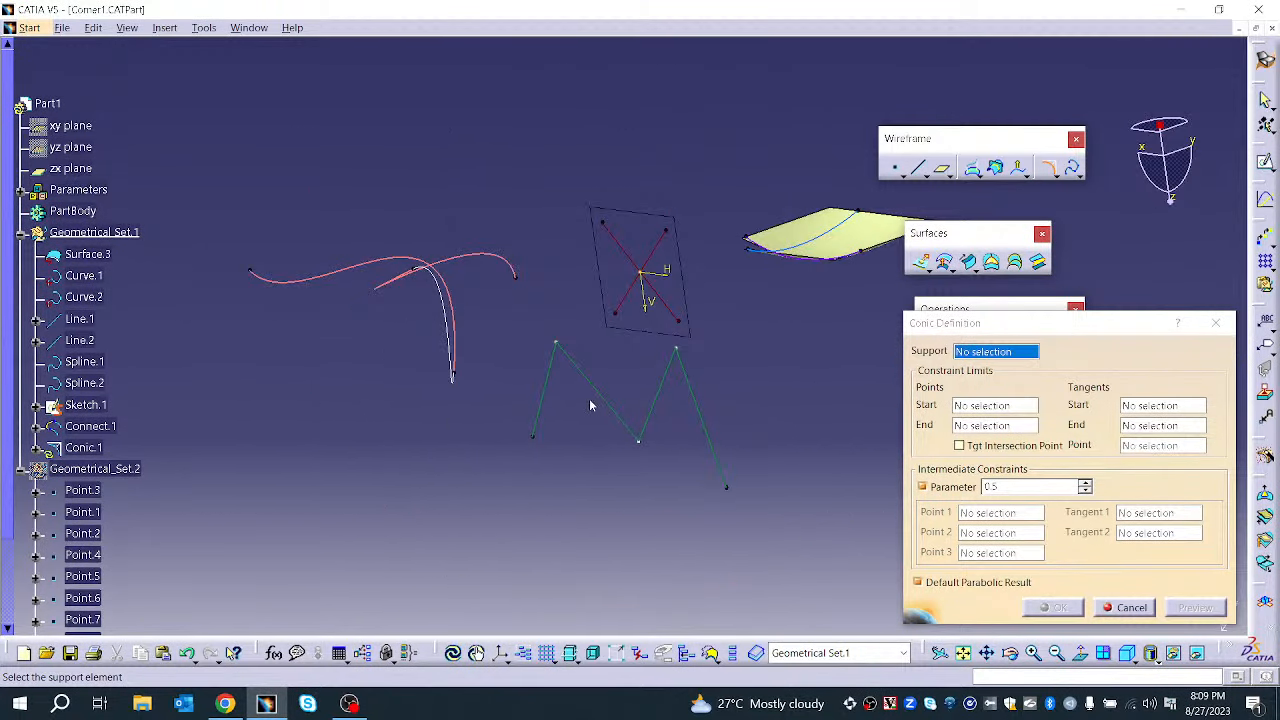
{"action": "middle_click_drag", "start_coordinate": [824, 282], "coordinate": [631, 360]}
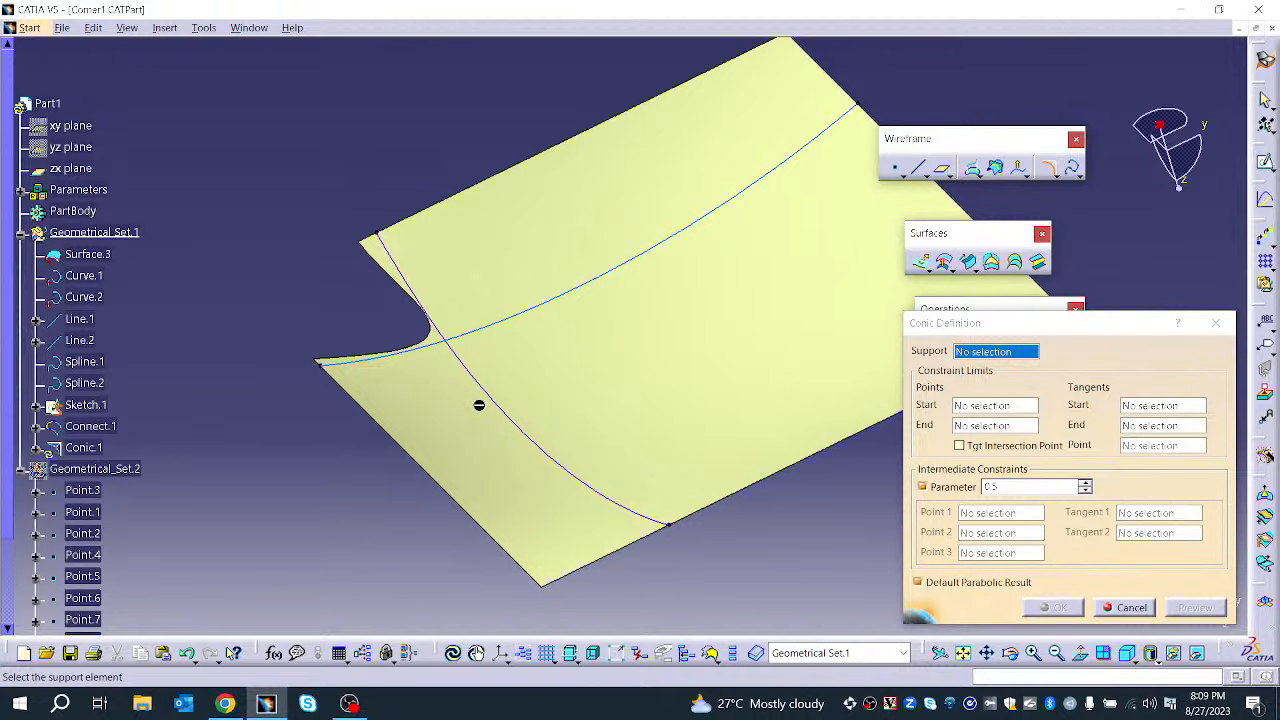
{"action": "left_click", "coordinate": [1128, 607]}
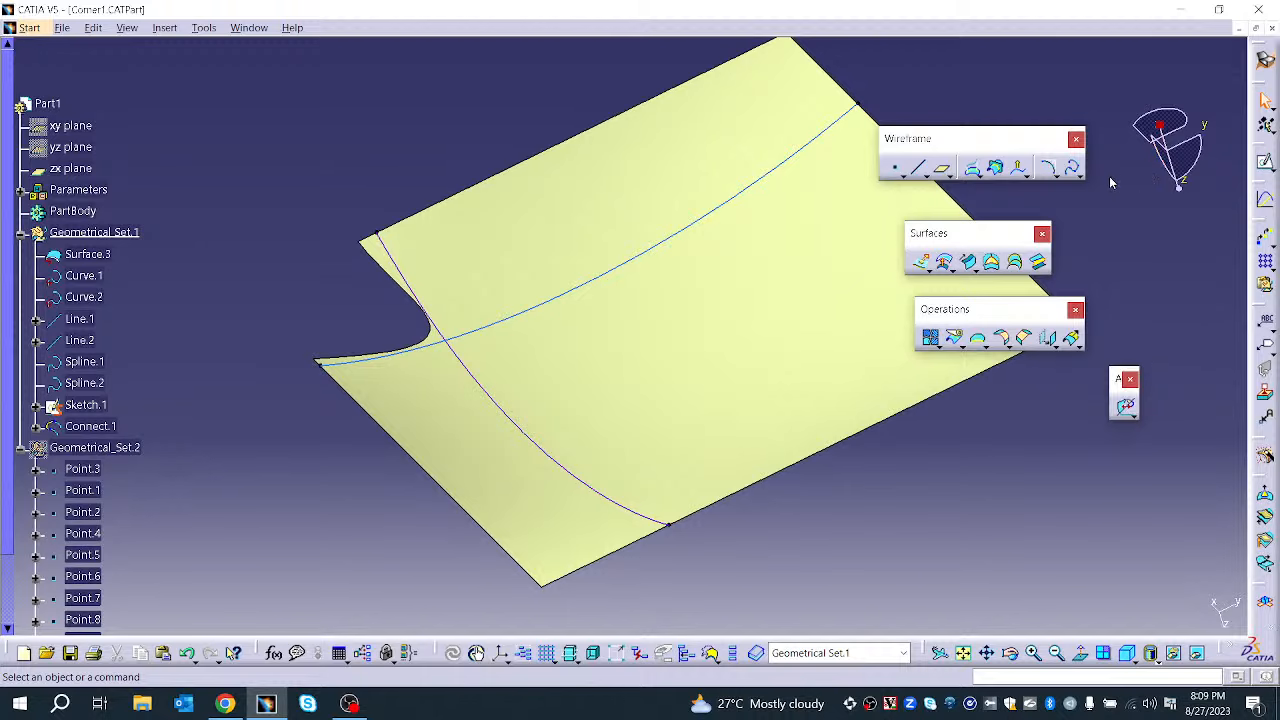
Start a new Conic with the two end vertices of Curve.2 on the surface as start and end points
{"action": "left_click", "coordinate": [1047, 168]}
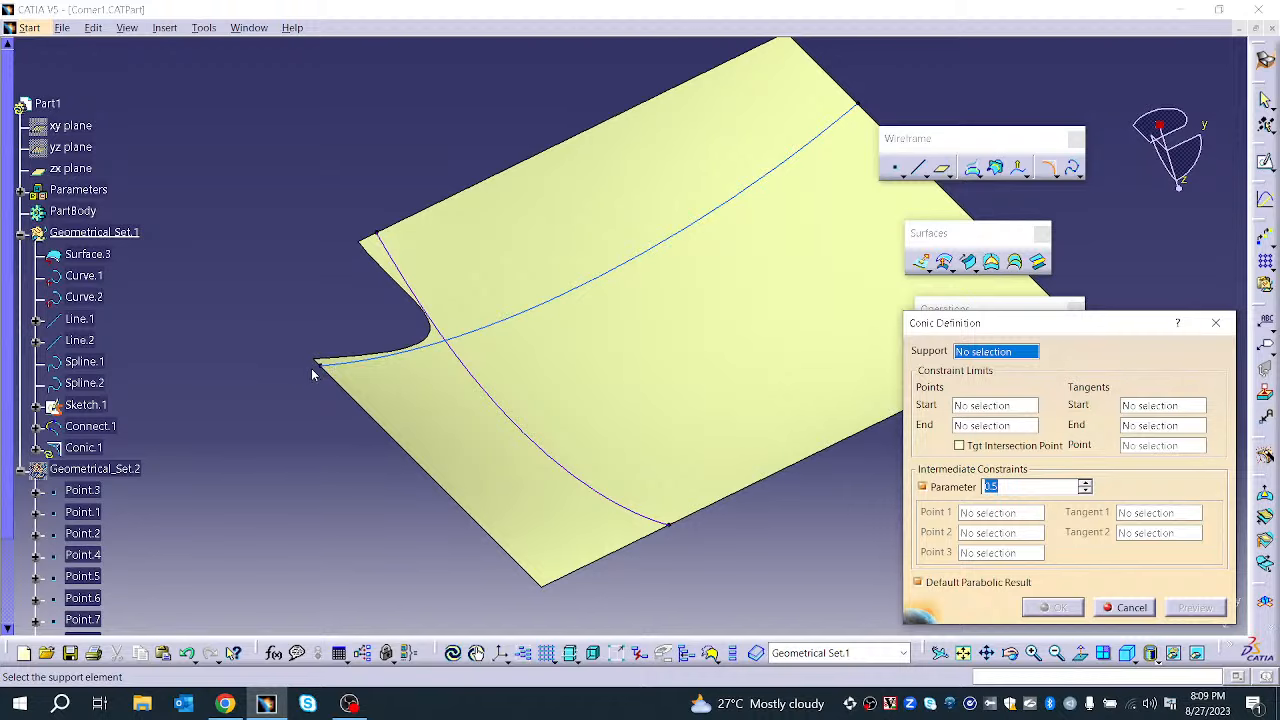
{"action": "left_click", "coordinate": [992, 406]}
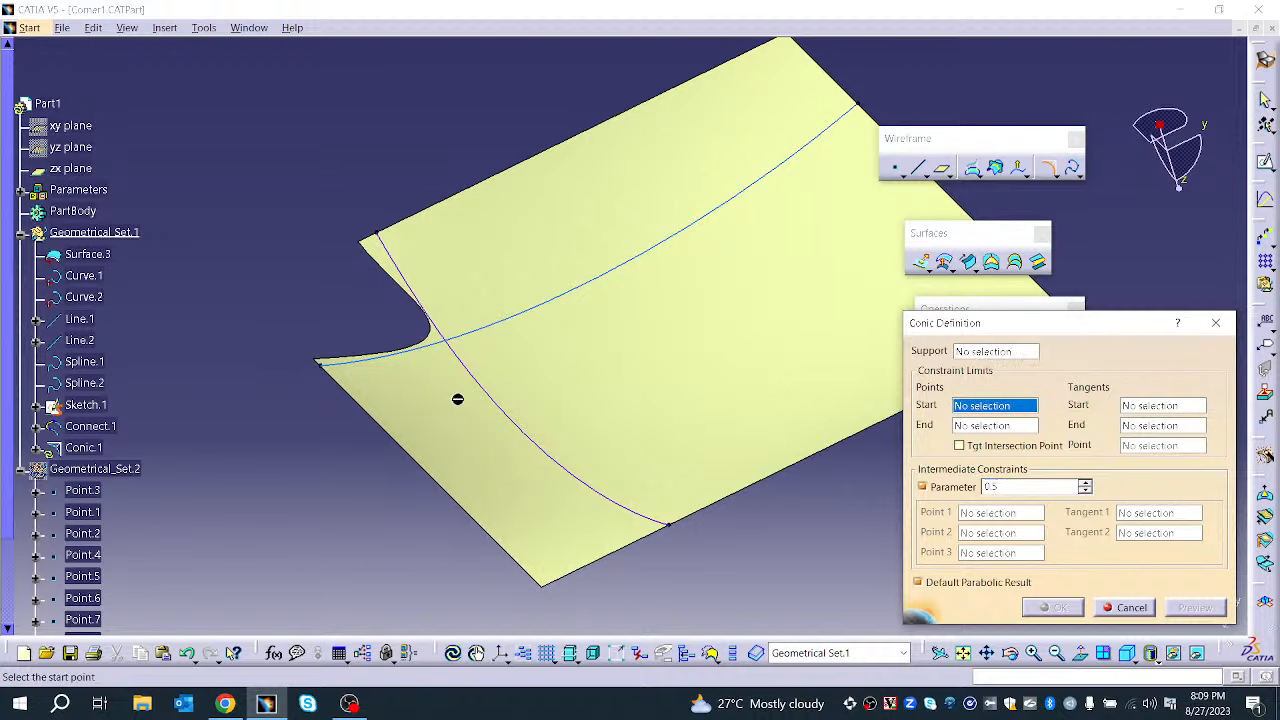
{"action": "left_click", "coordinate": [328, 371]}
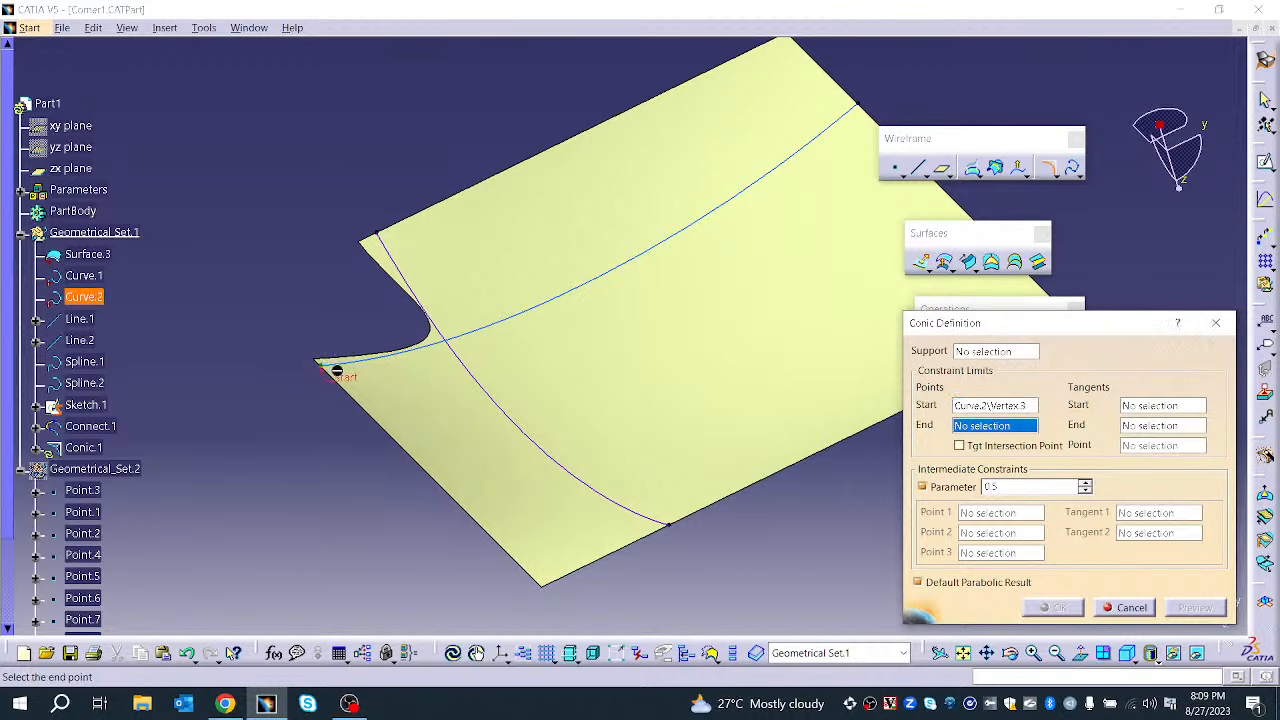
{"action": "left_click", "coordinate": [864, 110]}
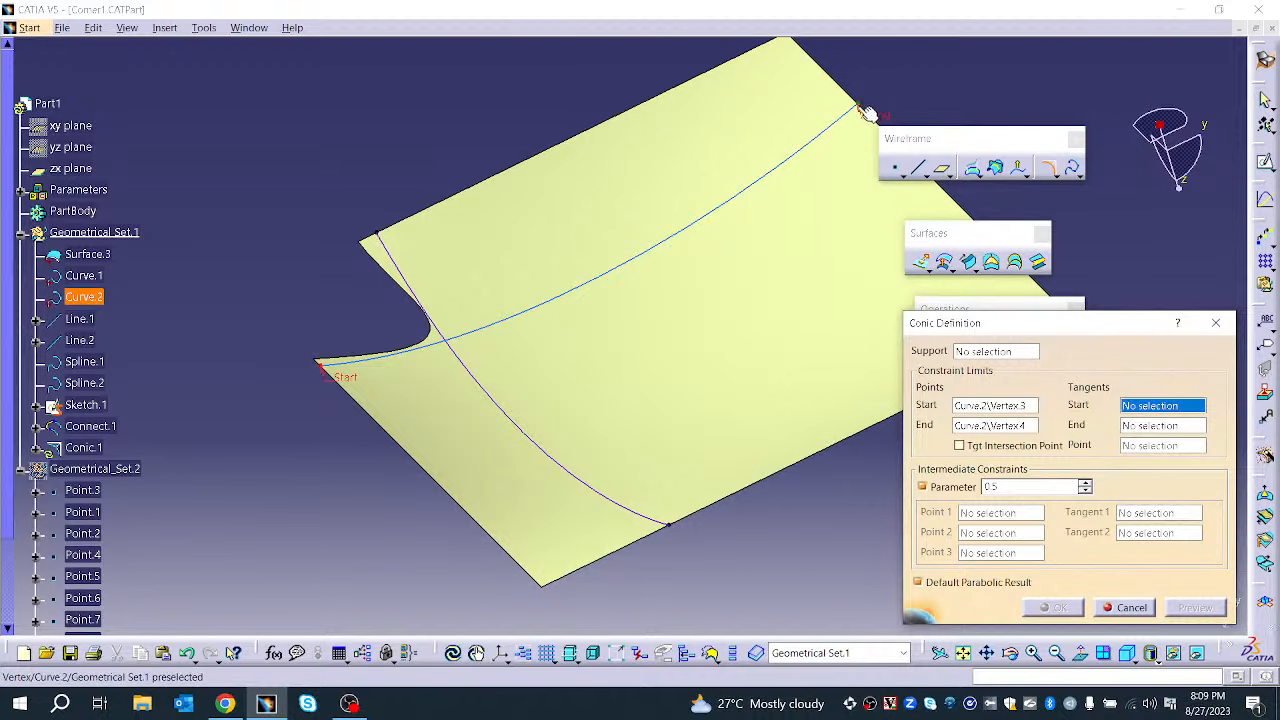
{"action": "left_click", "coordinate": [1002, 351]}
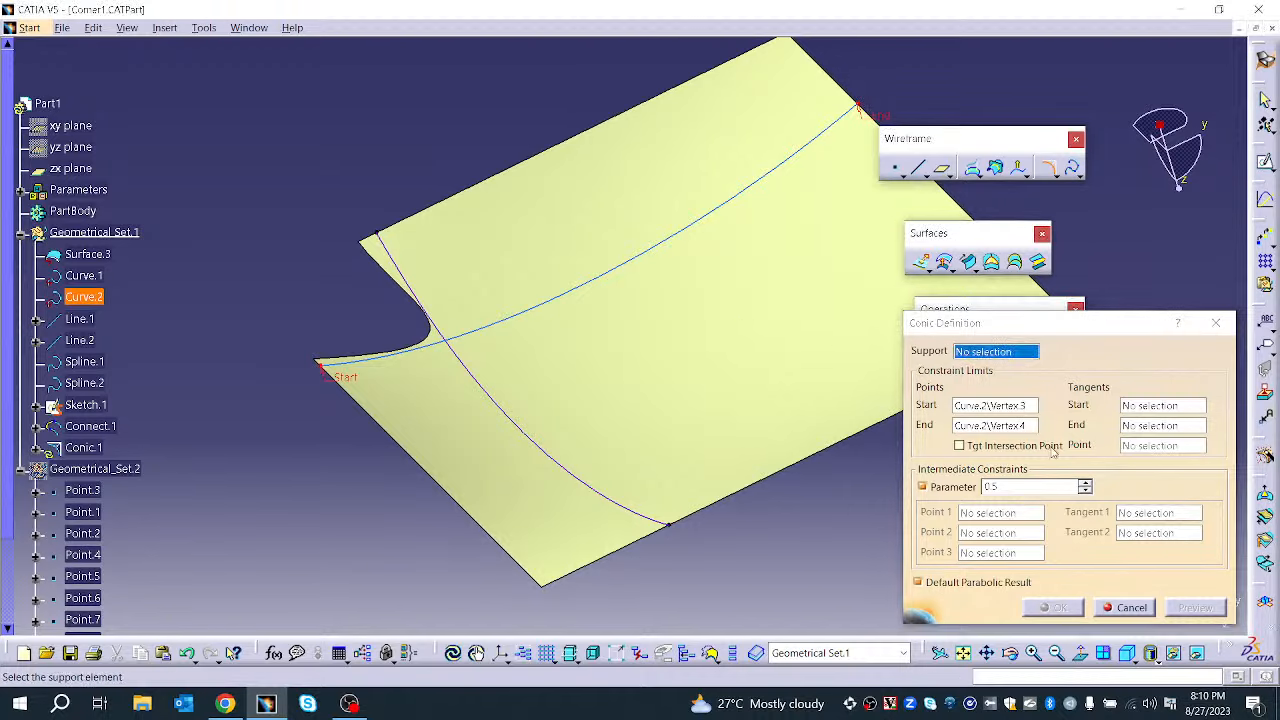
{"action": "left_click", "coordinate": [1158, 408]}
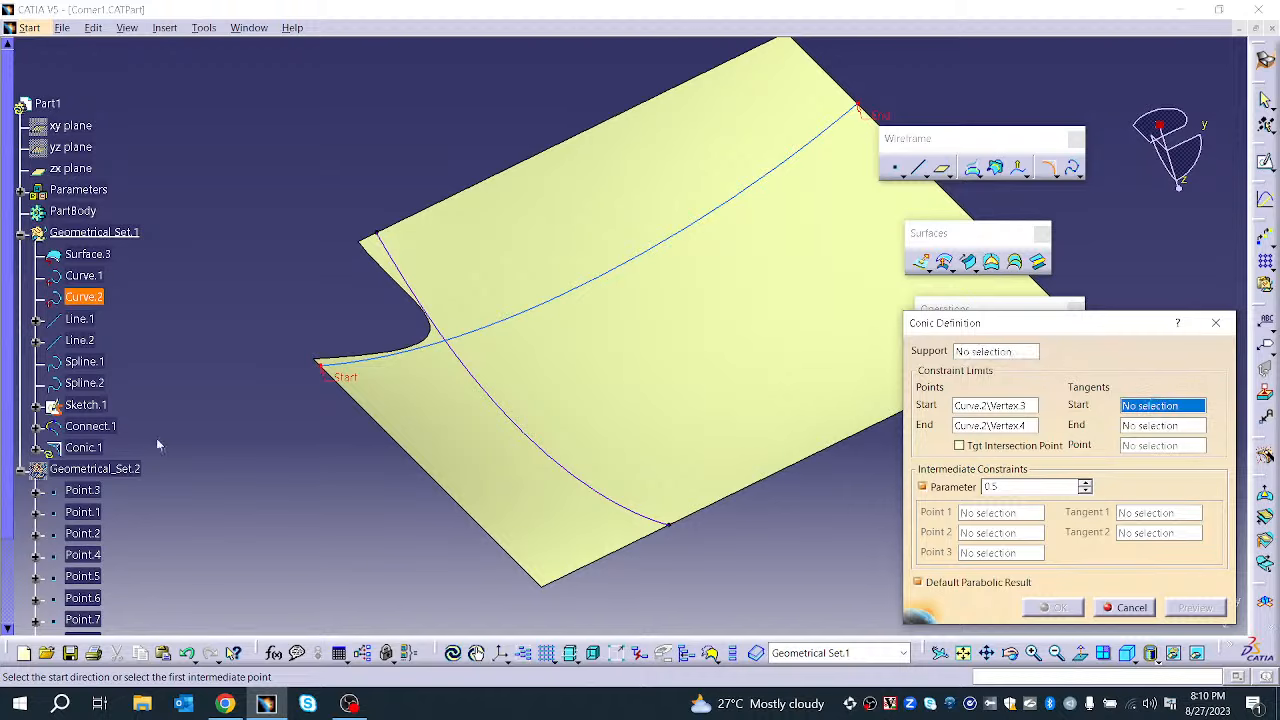
Try two adjacent boundary edges of Surface.3 as the conic's start and end tangents
{"action": "left_click", "coordinate": [370, 246]}
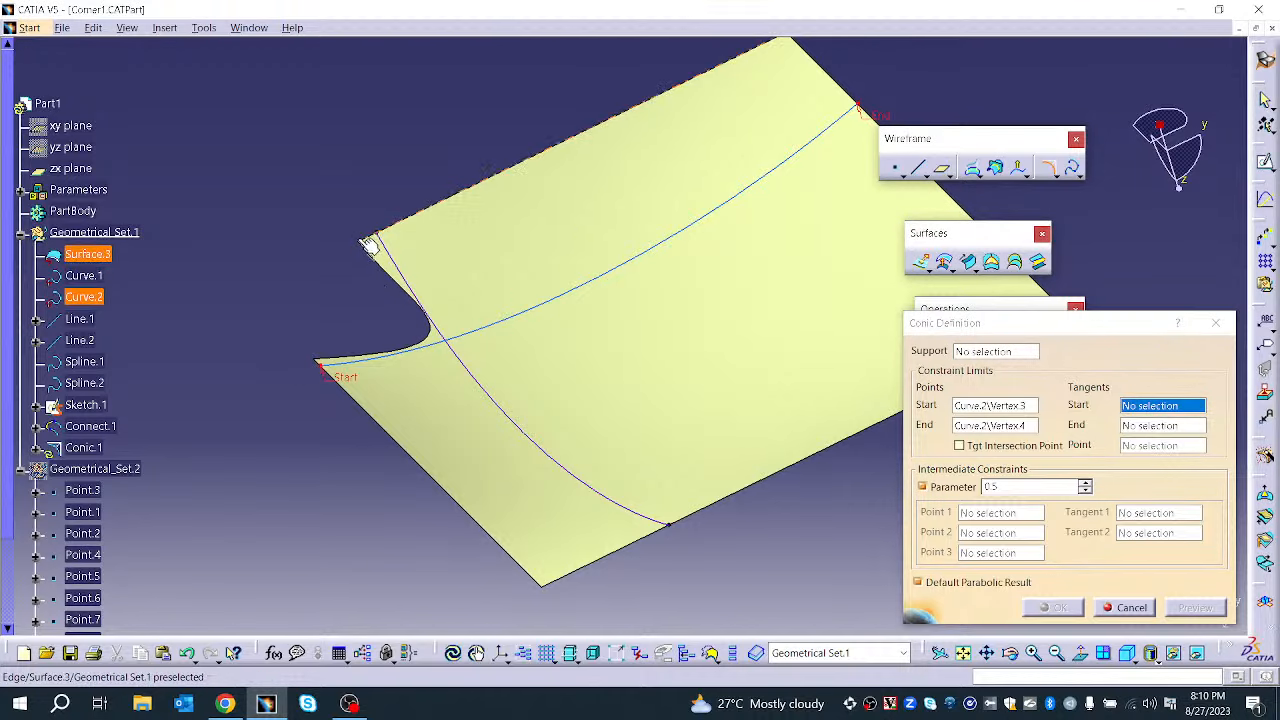
{"action": "left_click", "coordinate": [671, 521]}
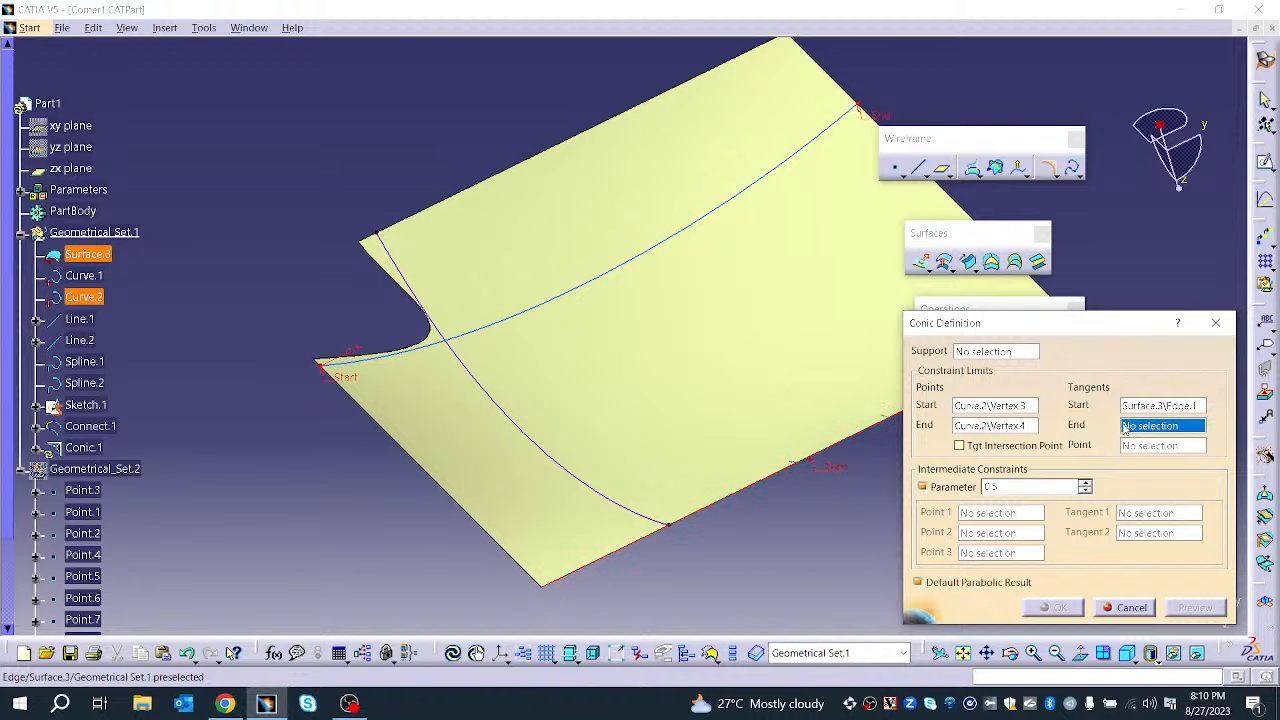
{"action": "left_click", "coordinate": [443, 484]}
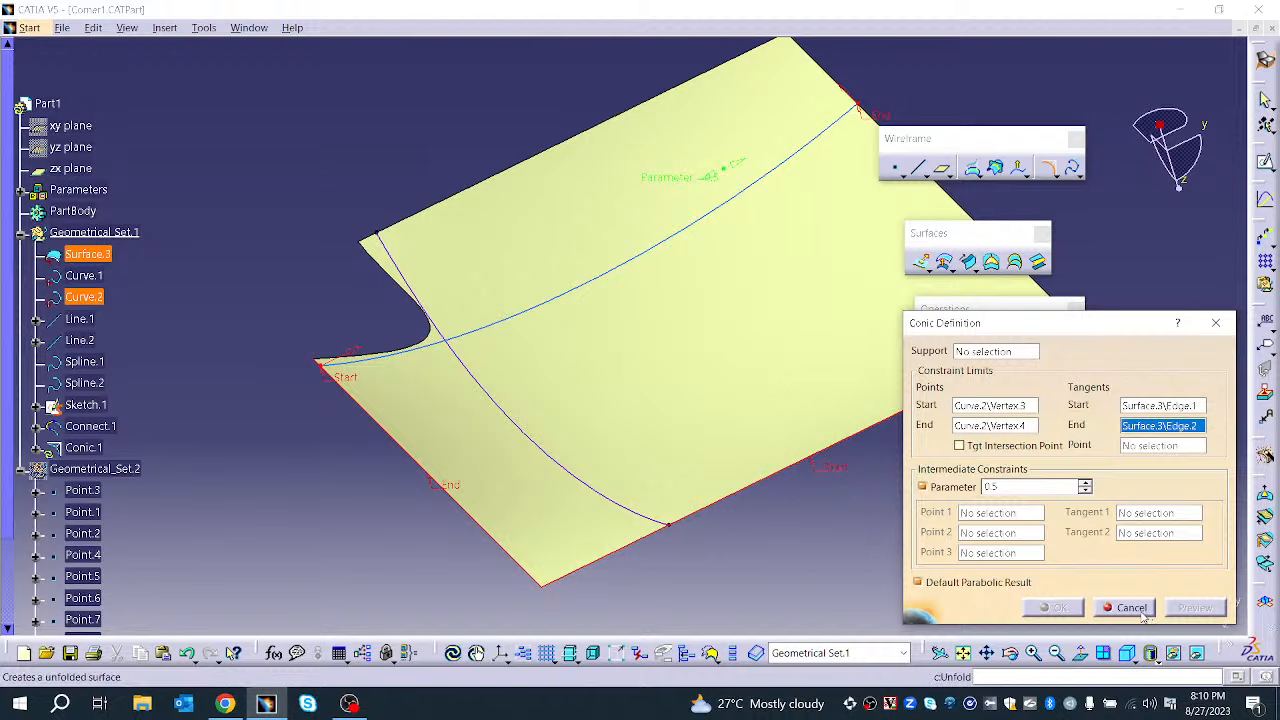
Try the opposite Surface.3 edges at Curve.2's ends as tangents, and clear them by switching Tgt Intersection Point on and off
{"action": "left_click", "coordinate": [1160, 406]}
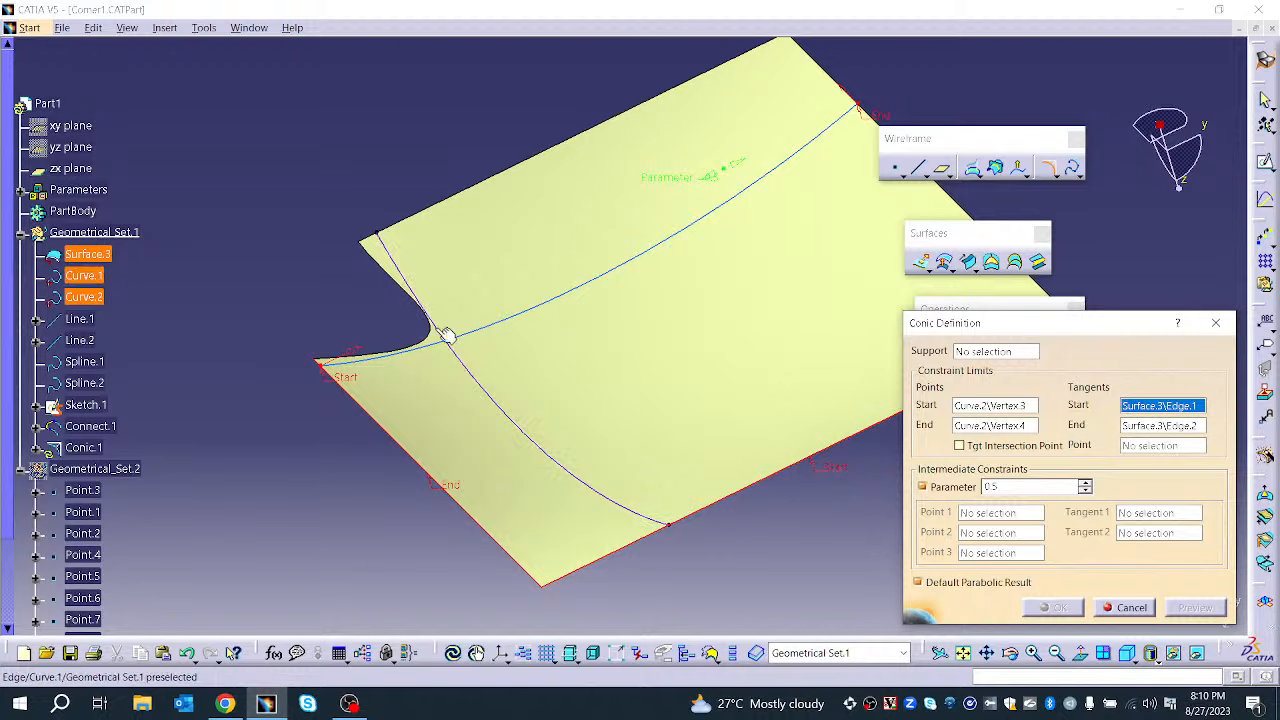
{"action": "left_click", "coordinate": [383, 425]}
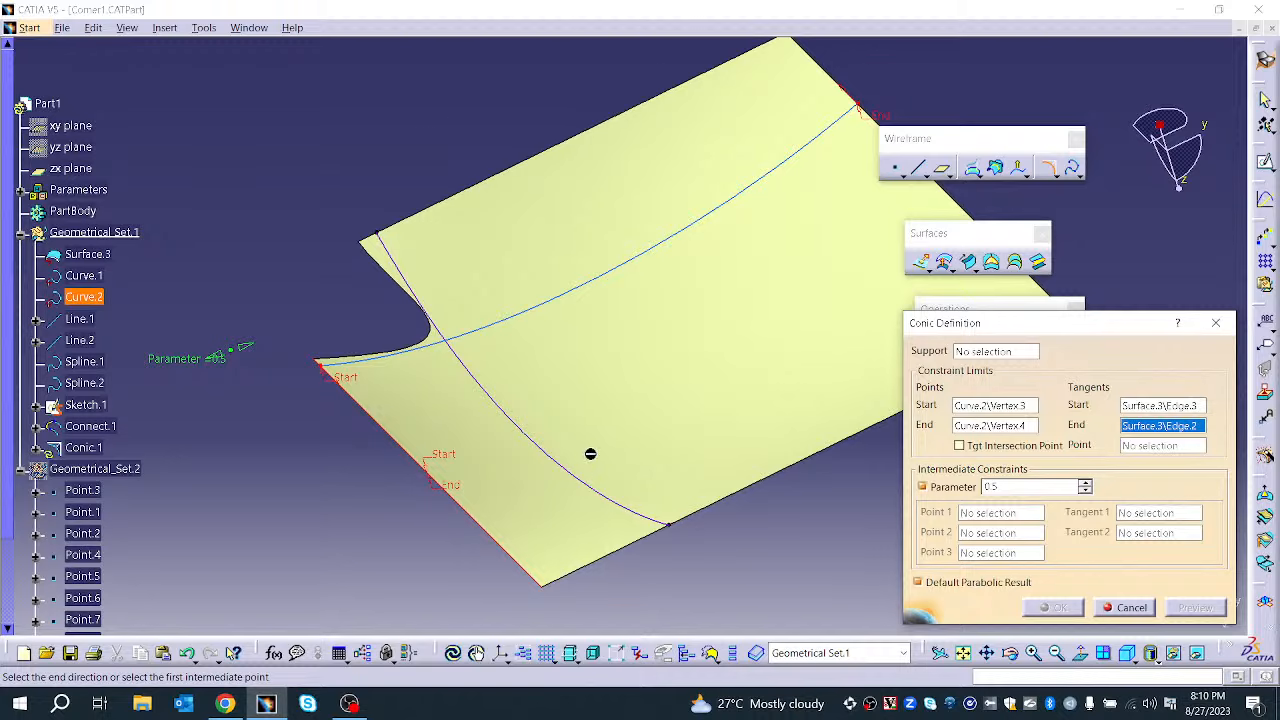
{"action": "middle_click_drag", "start_coordinate": [586, 454], "coordinate": [432, 498]}
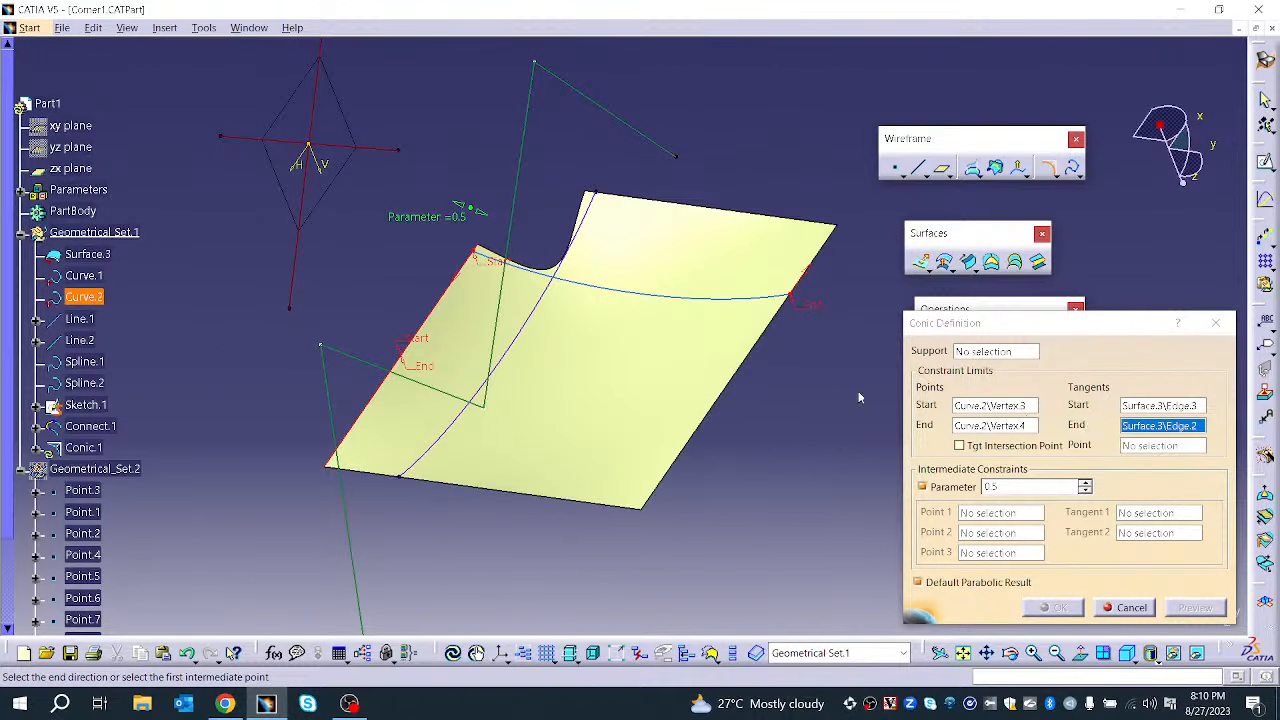
{"action": "left_click", "coordinate": [738, 361]}
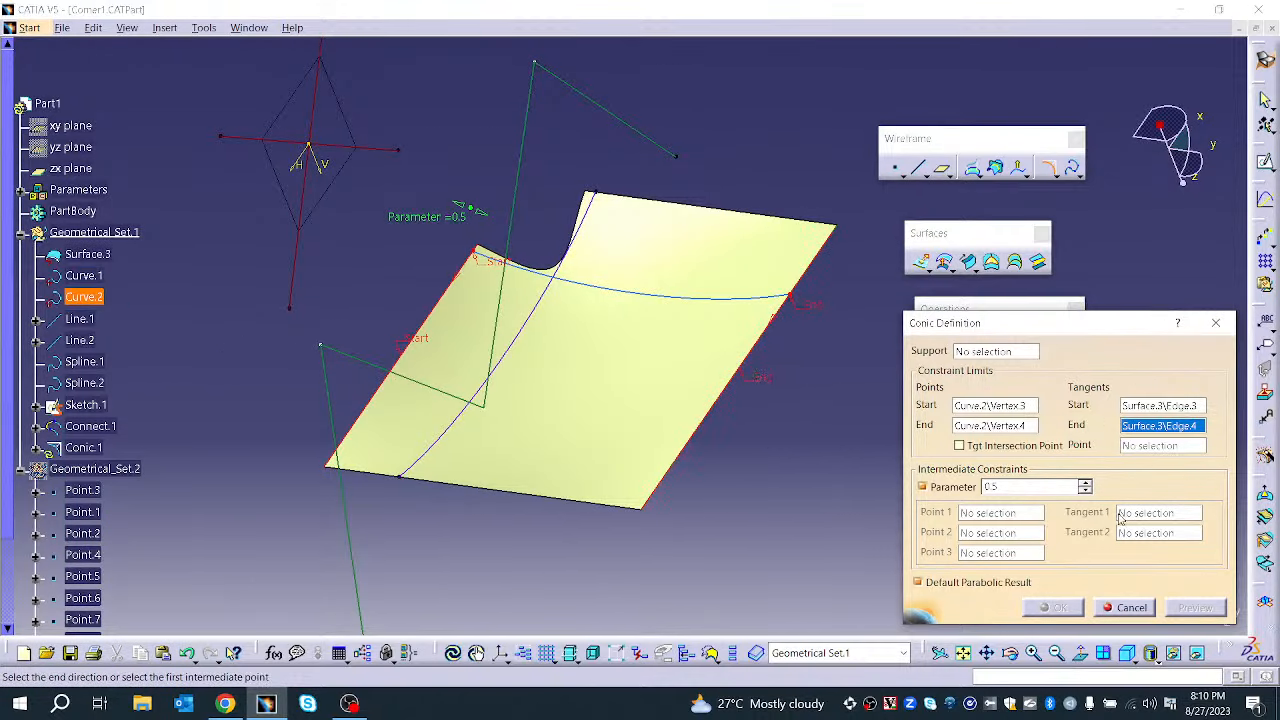
{"action": "left_click", "coordinate": [1007, 450]}
{"action": "left_click", "coordinate": [1007, 449]}
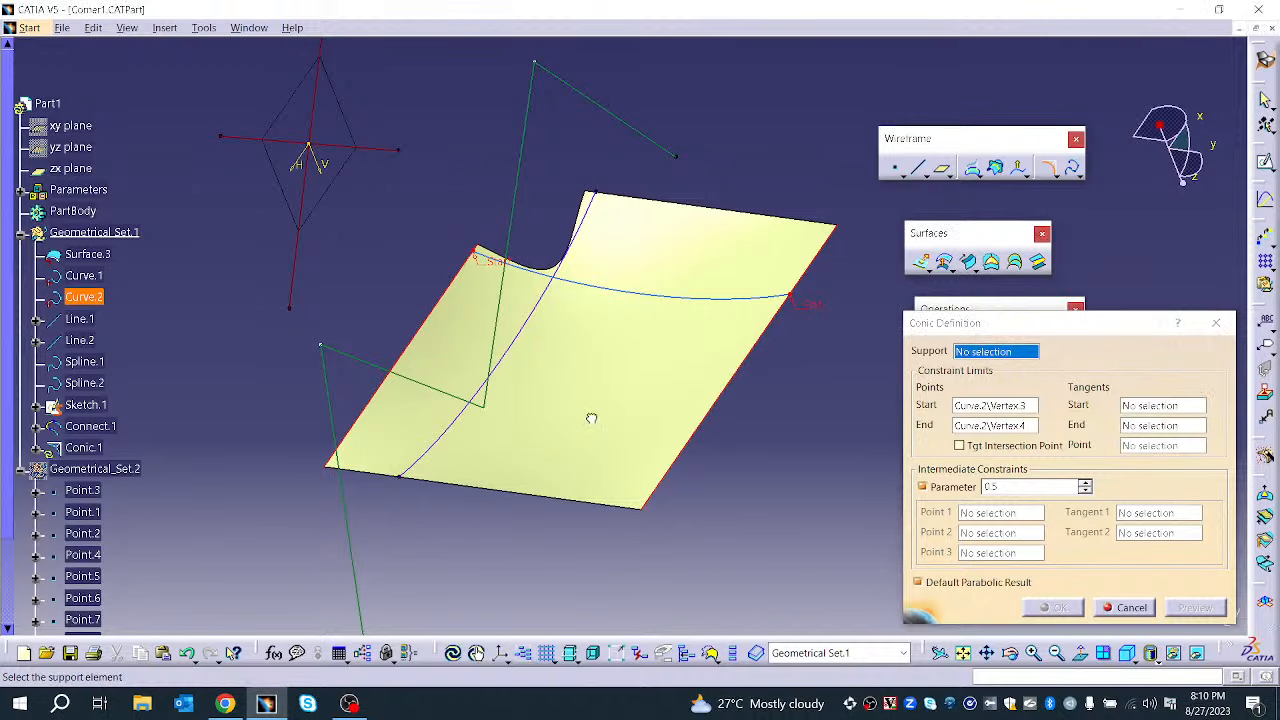
Set the conic's support to the xy plane and enable Tgt Intersection Point, using Curve.1's end vertex away from the surface notch
{"action": "right_click", "coordinate": [977, 366]}
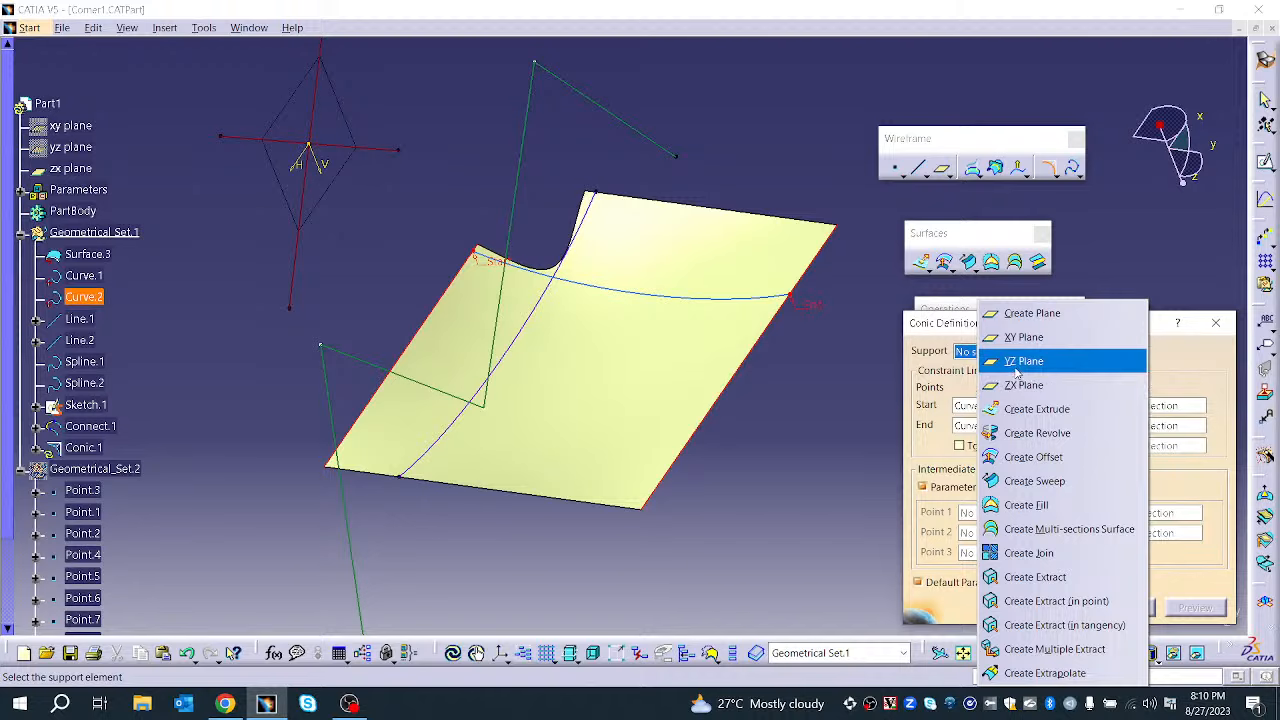
{"action": "left_click", "coordinate": [1023, 337]}
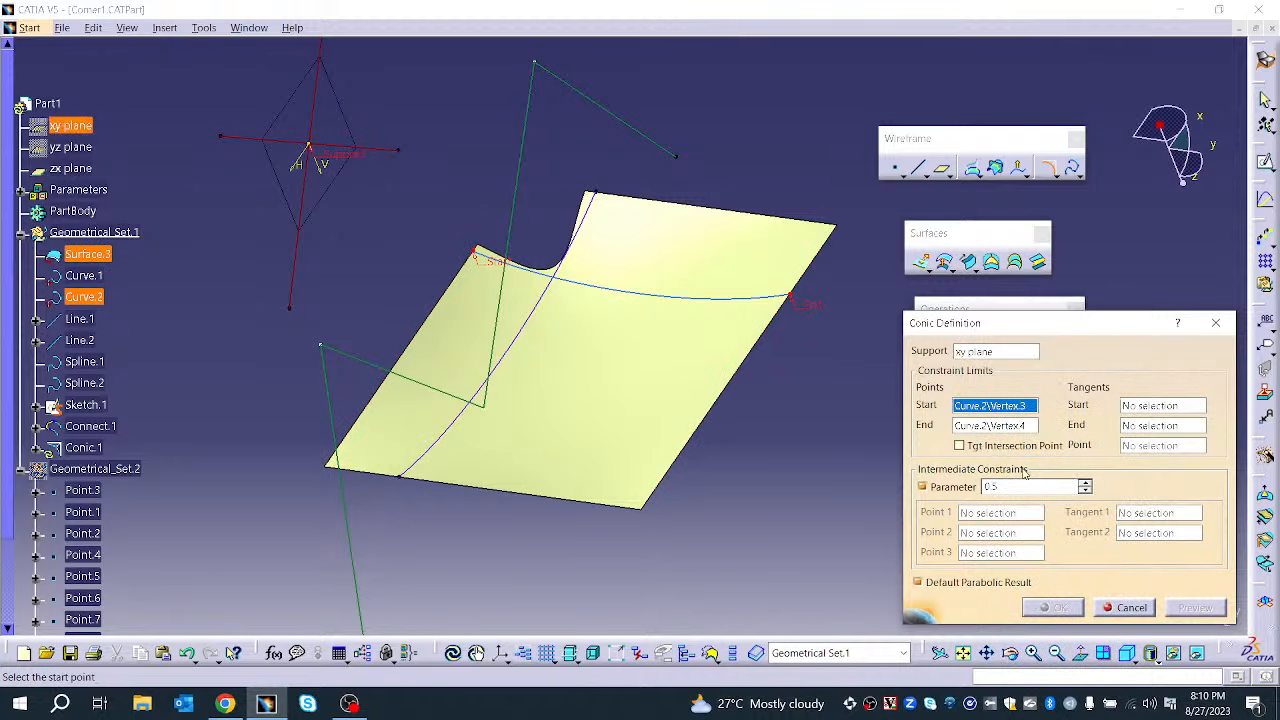
{"action": "left_click", "coordinate": [983, 448]}
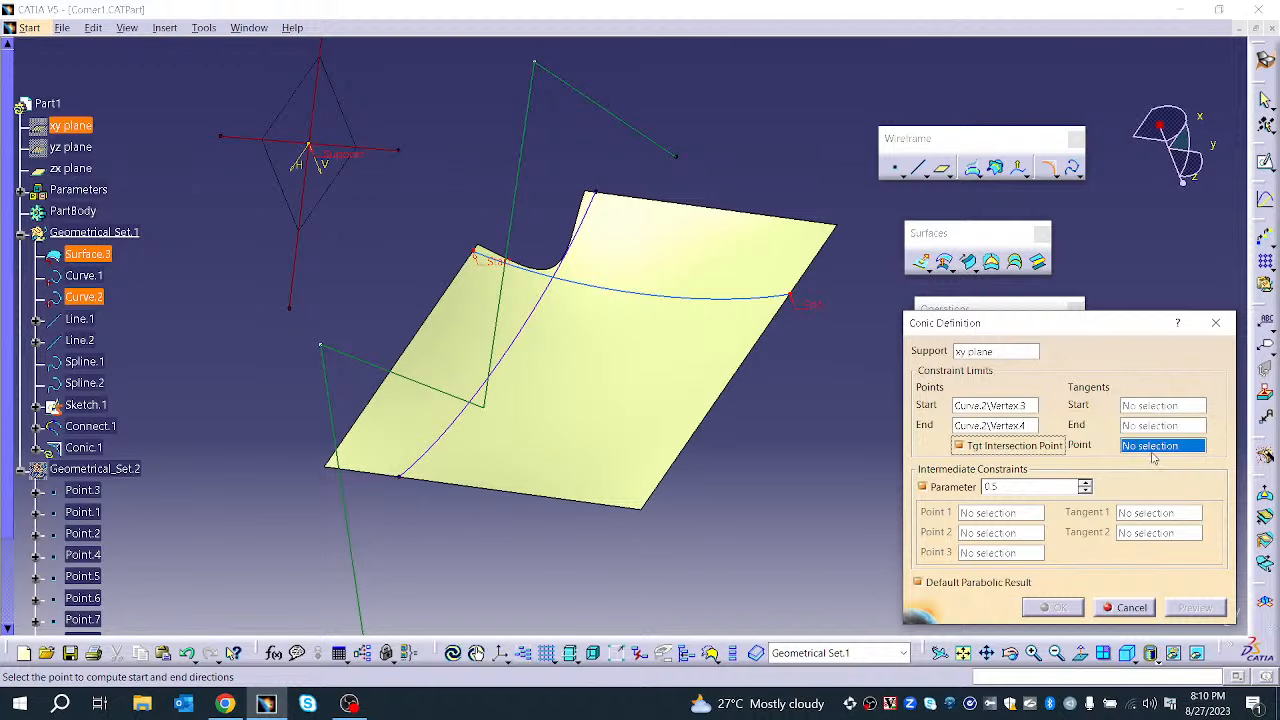
{"action": "left_click", "coordinate": [403, 478]}
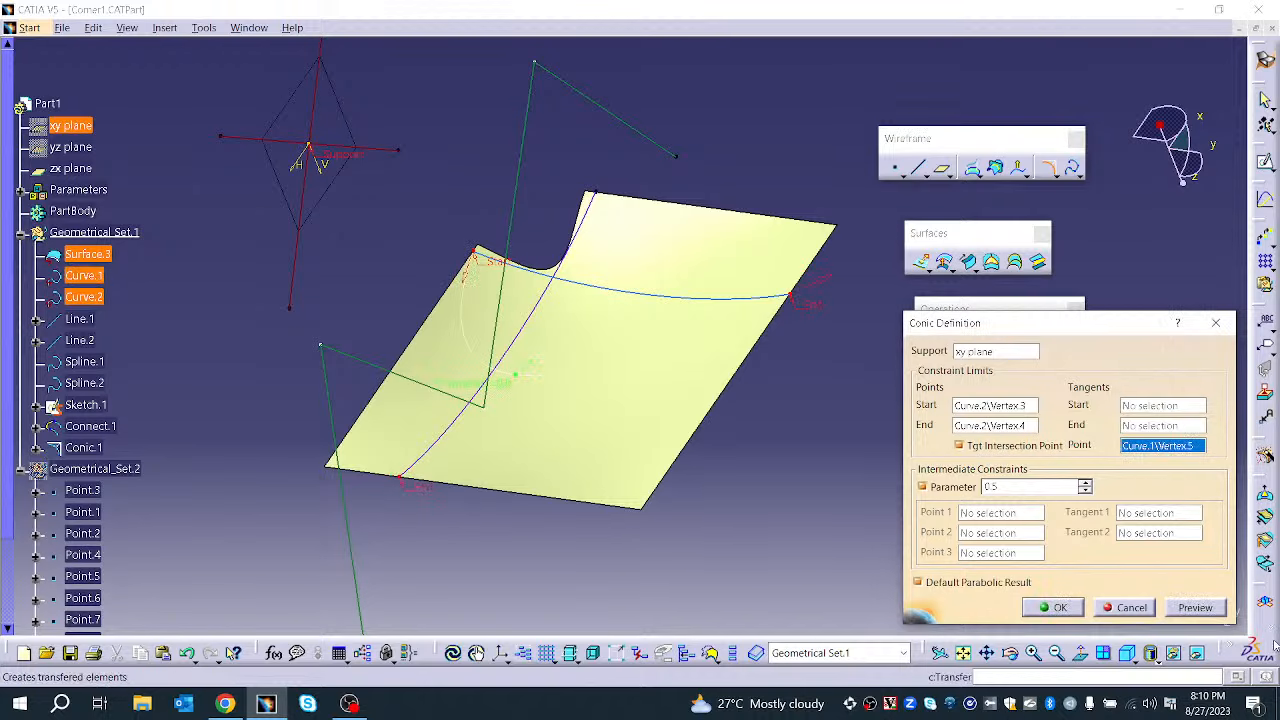
Preview and create the conic through Curve.2's end vertices using the chosen tangent intersection point
{"action": "left_click", "coordinate": [1195, 607]}
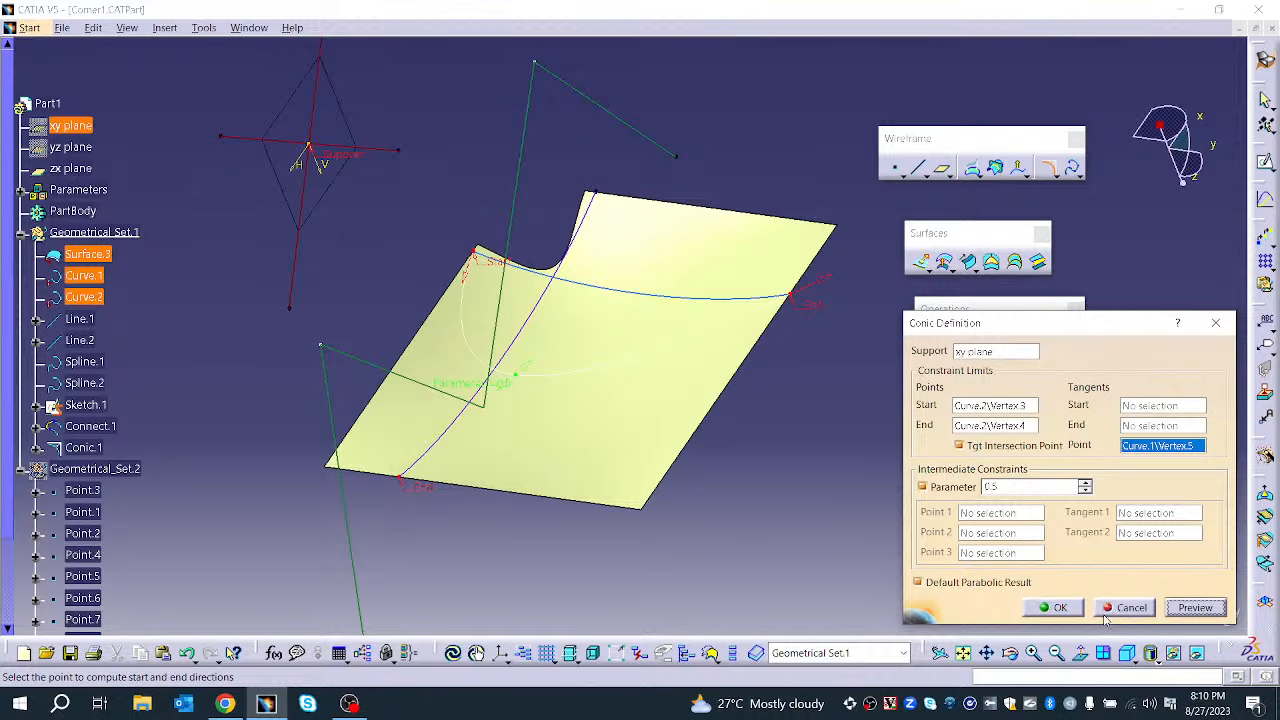
{"action": "left_click", "coordinate": [1053, 607]}
{"action": "mouse_move", "coordinate": [700, 523]}
{"action": "middle_mouse_down"}
{"action": "mouse_move", "coordinate": [773, 529]}
{"action": "mouse_move", "coordinate": [557, 503]}
{"action": "mouse_move", "coordinate": [437, 543]}
{"action": "mouse_move", "coordinate": [651, 474]}
{"action": "mouse_move", "coordinate": [771, 340]}
{"action": "mouse_move", "coordinate": [771, 371]}
{"action": "middle_mouse_up"}
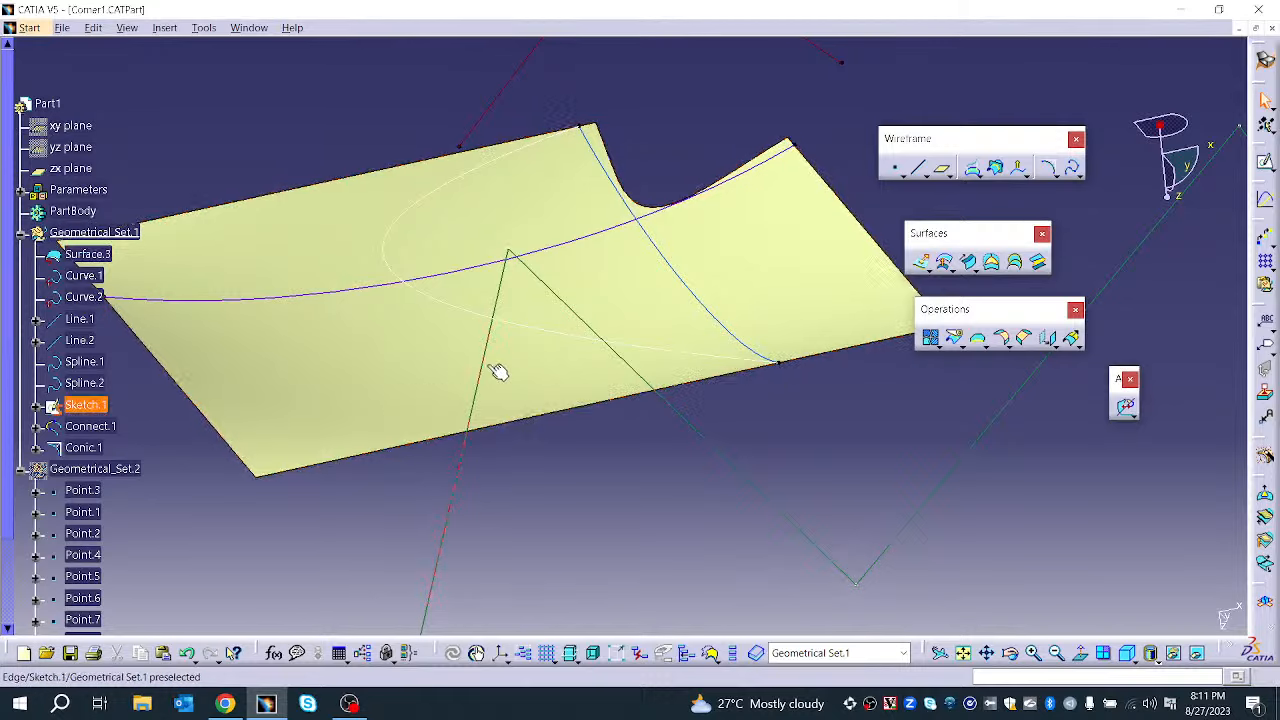
{"action": "middle_click_drag", "start_coordinate": [662, 374], "coordinate": [684, 378]}
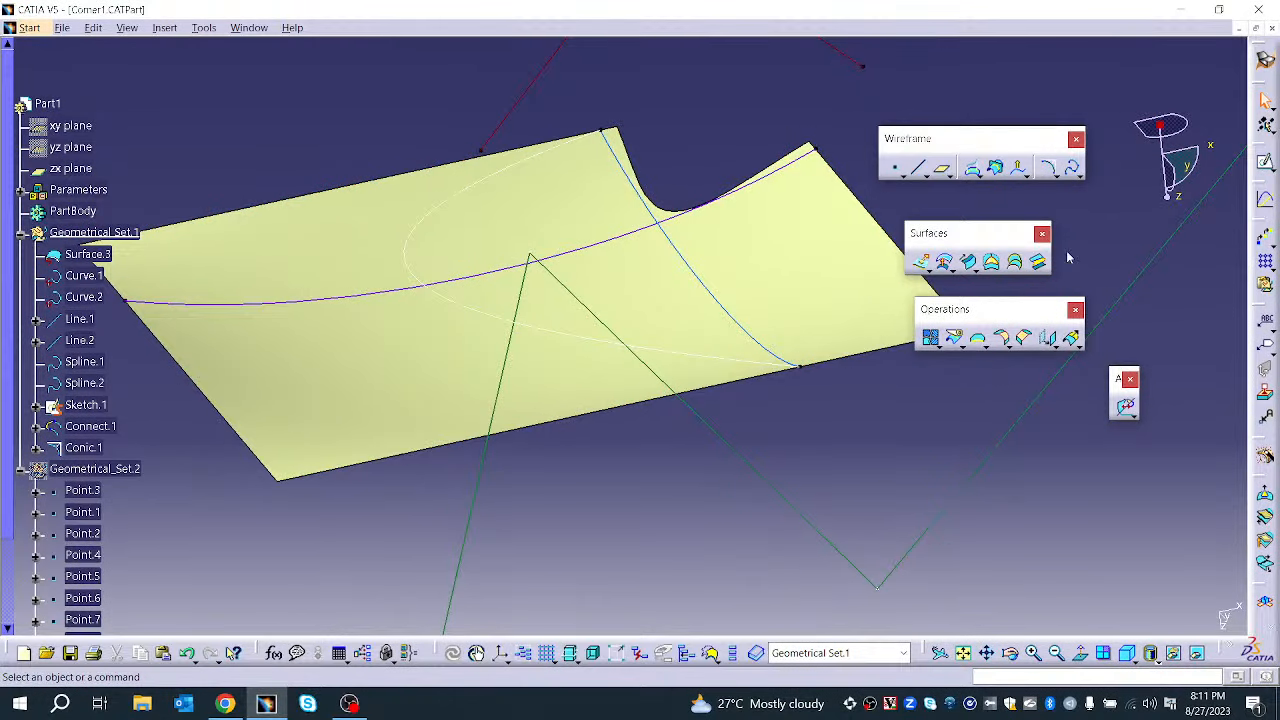
Start opening another file and browse from the 3DEXPERIENCE & V5 folder through GSD 3DXML to GSD WIREFRAME
{"action": "left_click", "coordinate": [1078, 176]}
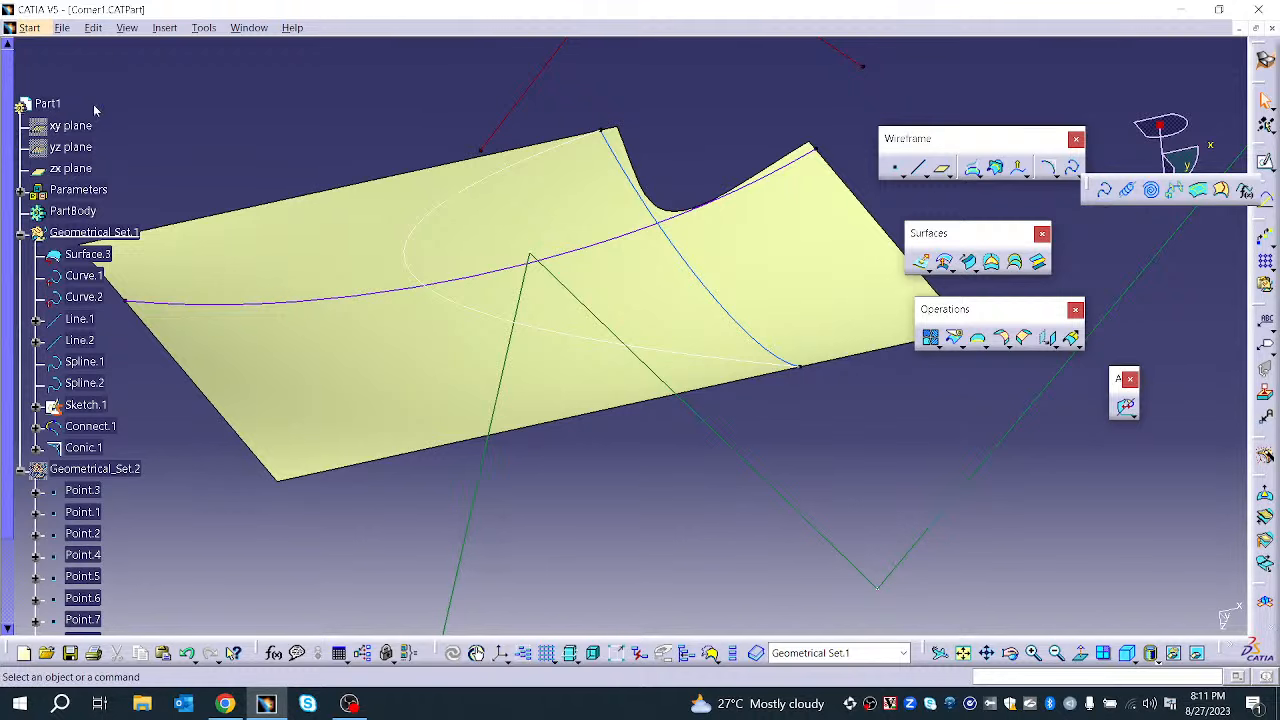
{"action": "left_click", "coordinate": [62, 27]}
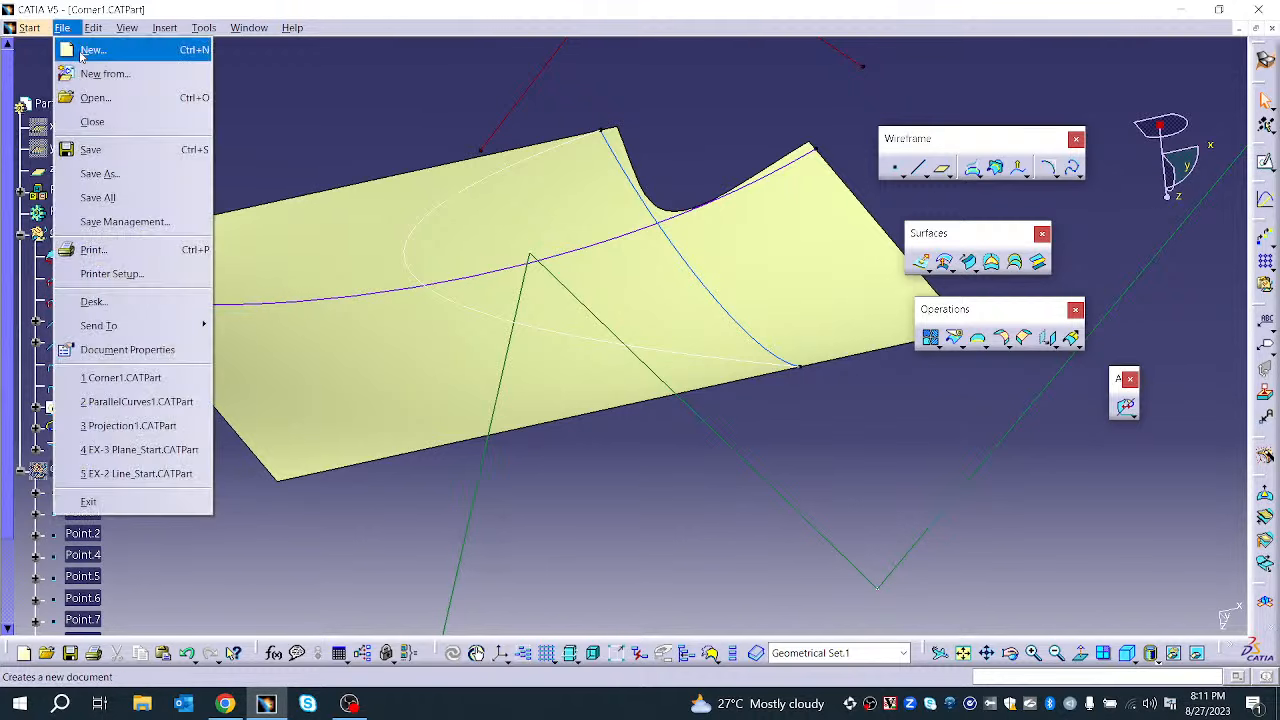
{"action": "left_click", "coordinate": [85, 97]}
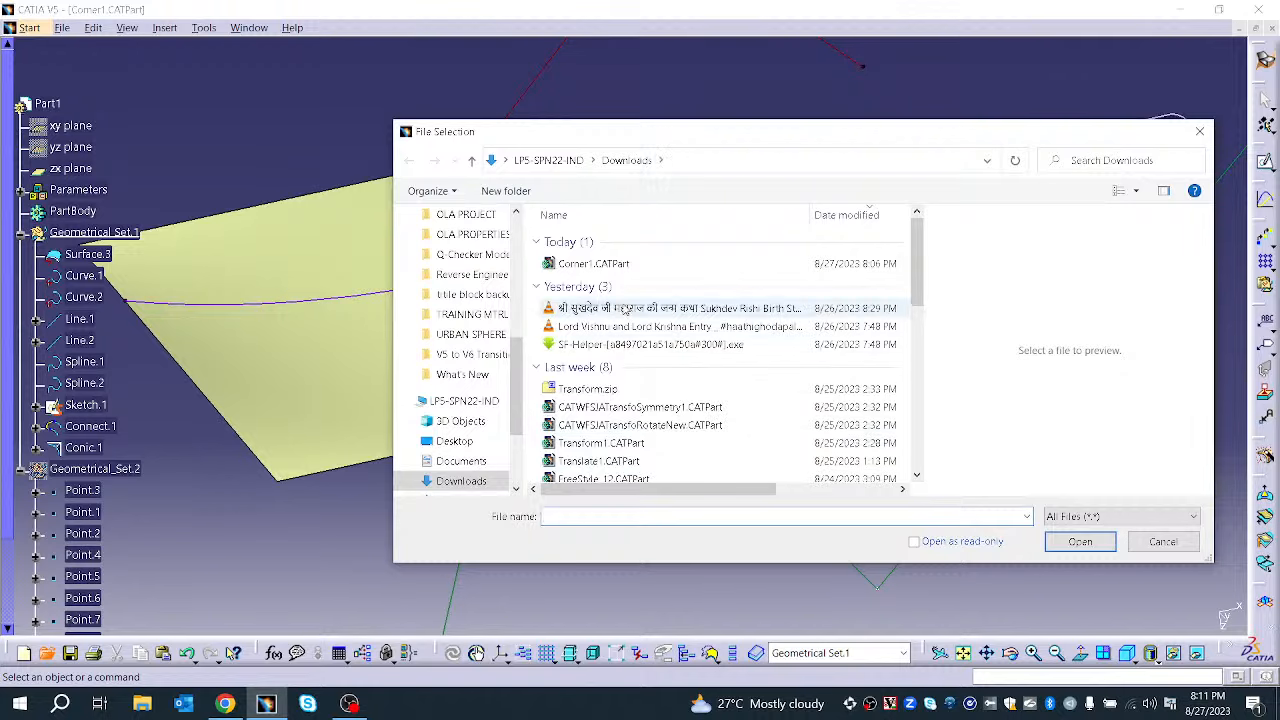
{"action": "scroll", "coordinate": [478, 292], "scroll_direction": "up", "scroll_amount": 2}
{"action": "scroll", "coordinate": [478, 292], "scroll_direction": "up", "scroll_amount": 2}
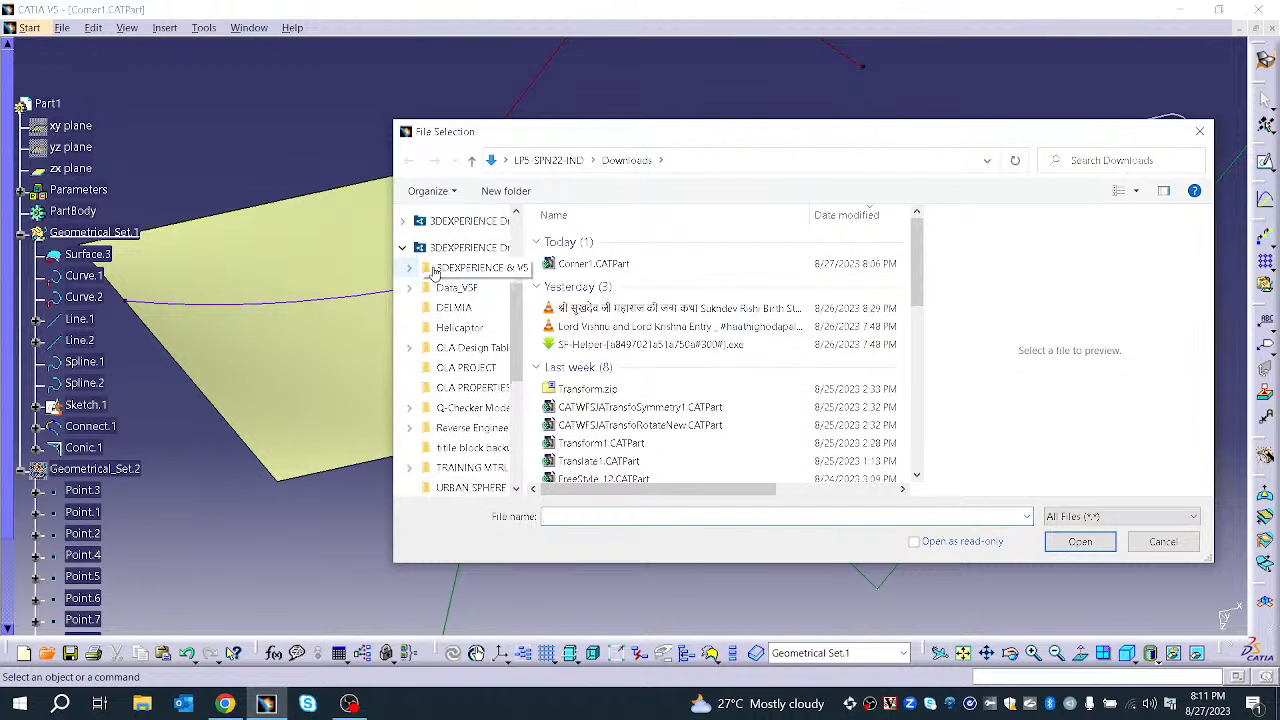
{"action": "left_click", "coordinate": [468, 288]}
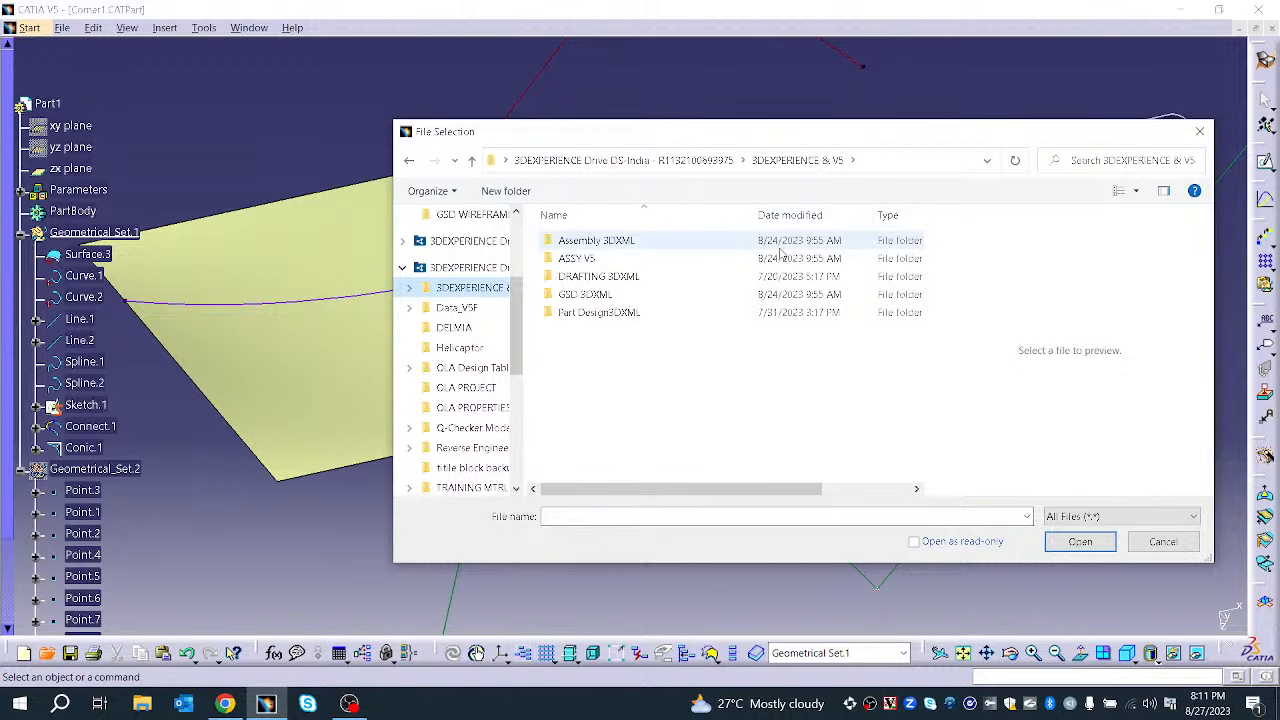
{"action": "left_click", "coordinate": [660, 297]}
{"action": "double_click", "coordinate": [660, 301]}
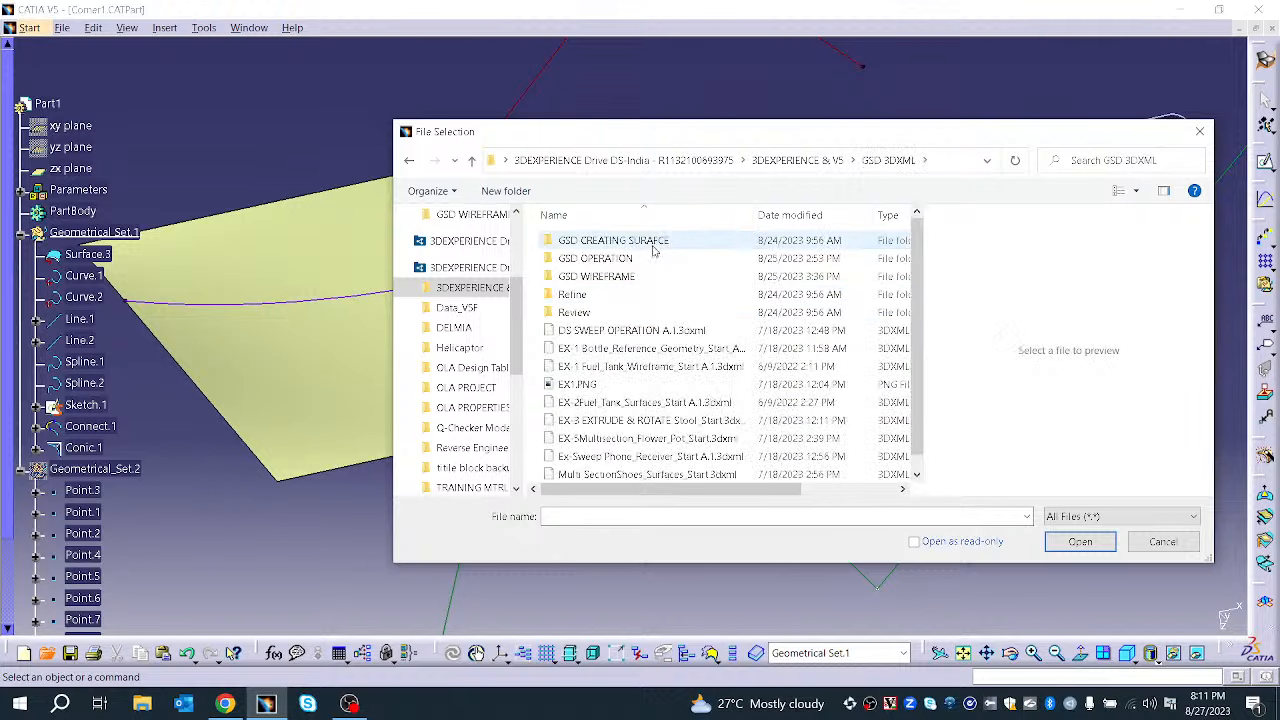
{"action": "double_click", "coordinate": [651, 276]}
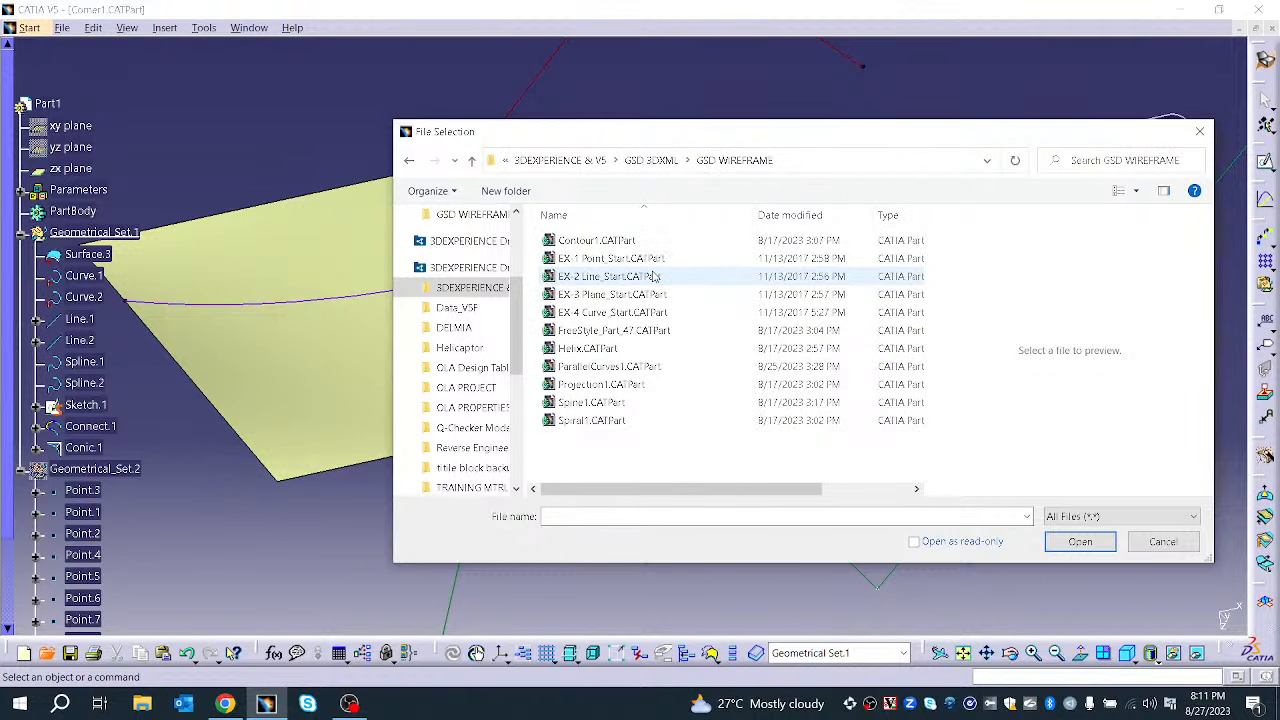
Open Spine1.CATPart from the GSD WIREFRAME folder
{"action": "left_click", "coordinate": [620, 402]}
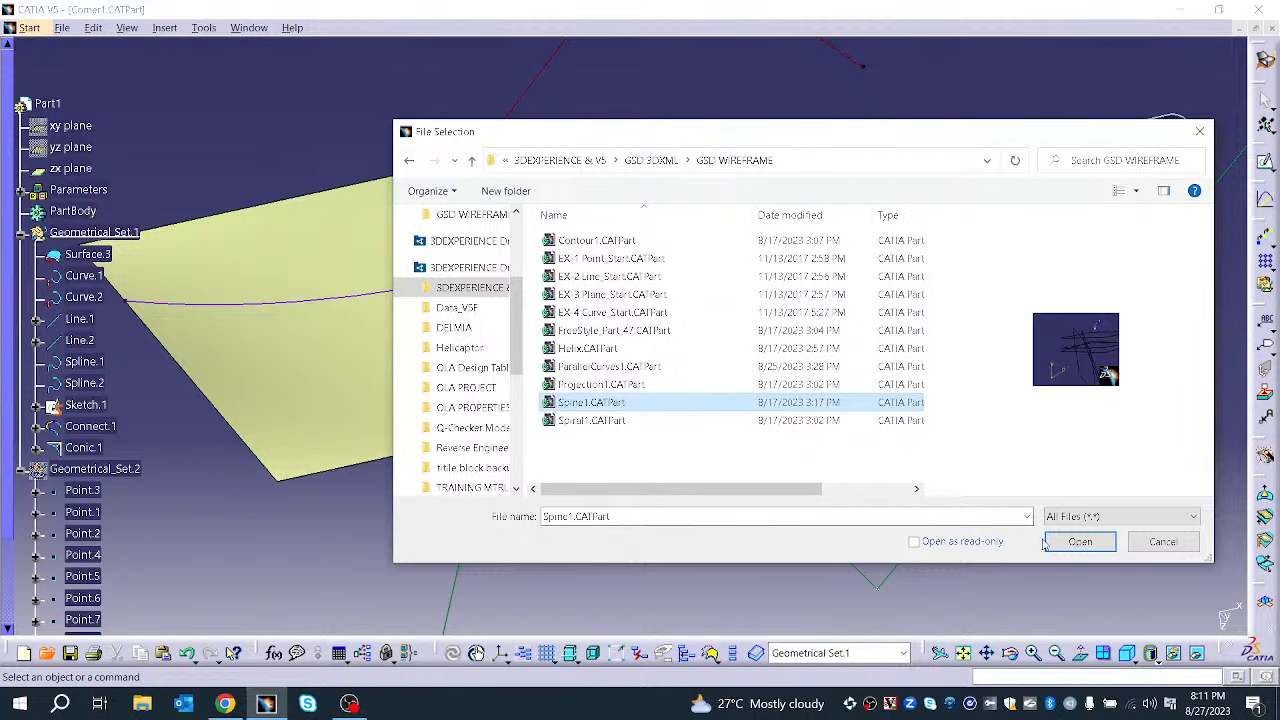
{"action": "left_click", "coordinate": [655, 420]}
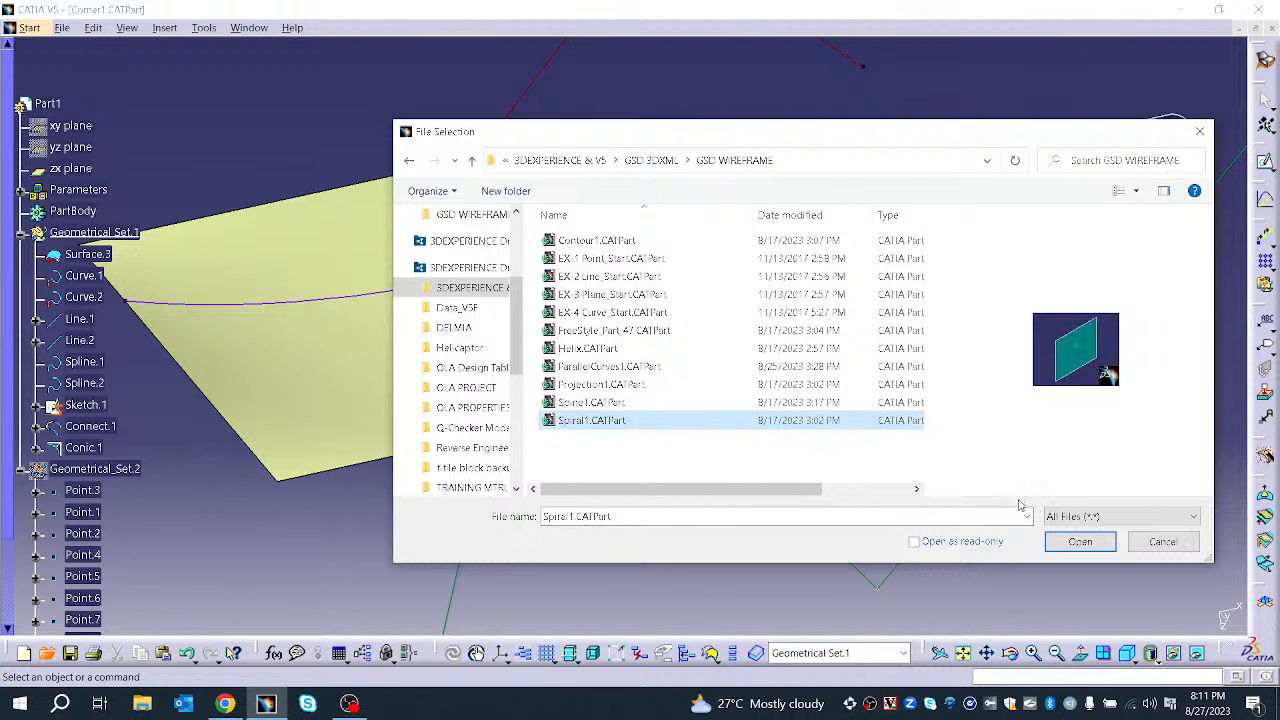
{"action": "left_click", "coordinate": [620, 402]}
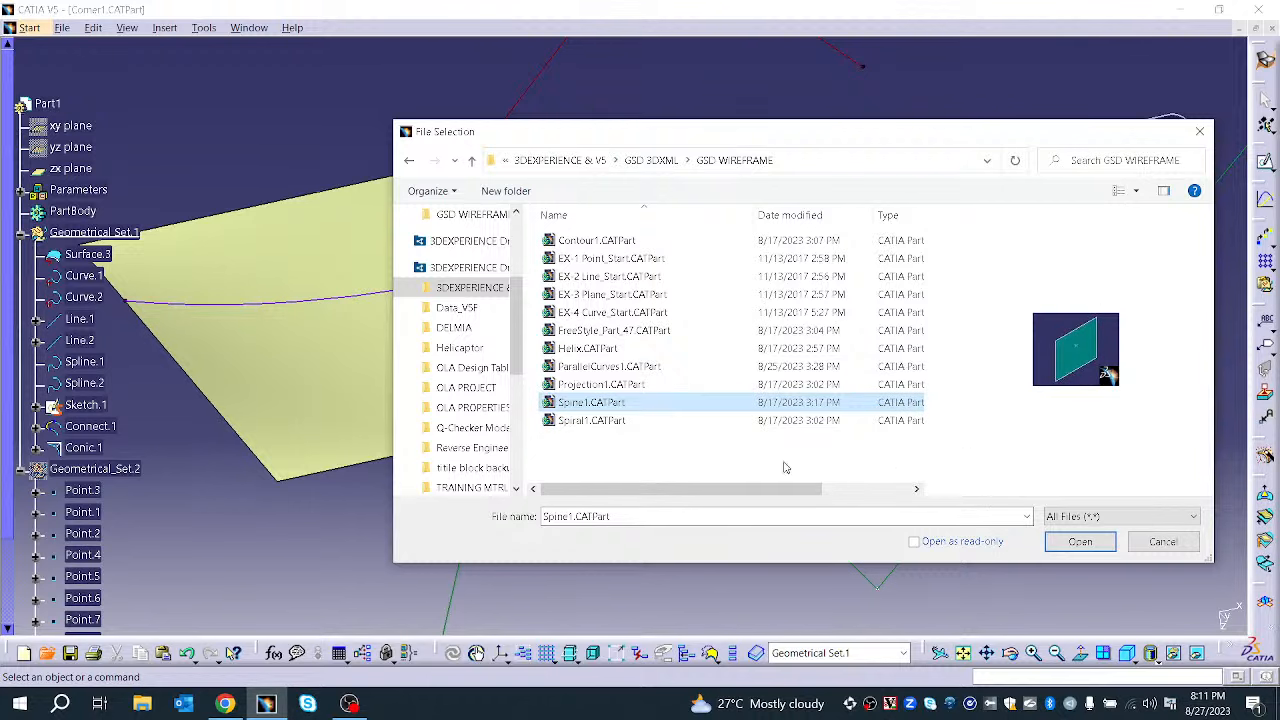
{"action": "left_click", "coordinate": [1082, 541]}
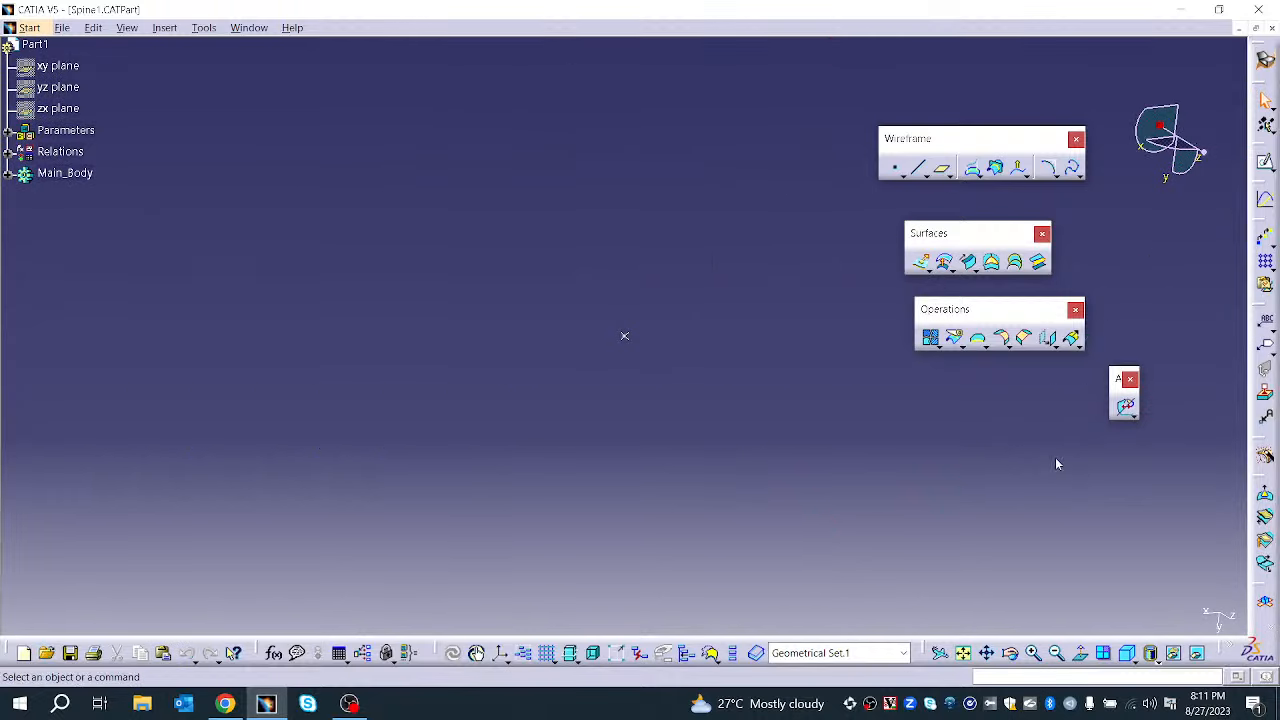
{"action": "middle_click_drag", "start_coordinate": [713, 436], "coordinate": [820, 250]}
{"action": "middle_click_drag", "start_coordinate": [652, 460], "coordinate": [380, 427]}
{"action": "scroll", "coordinate": [600, 450], "scroll_direction": "up", "scroll_amount": 1}
{"action": "middle_click_drag", "start_coordinate": [917, 481], "coordinate": [434, 449]}
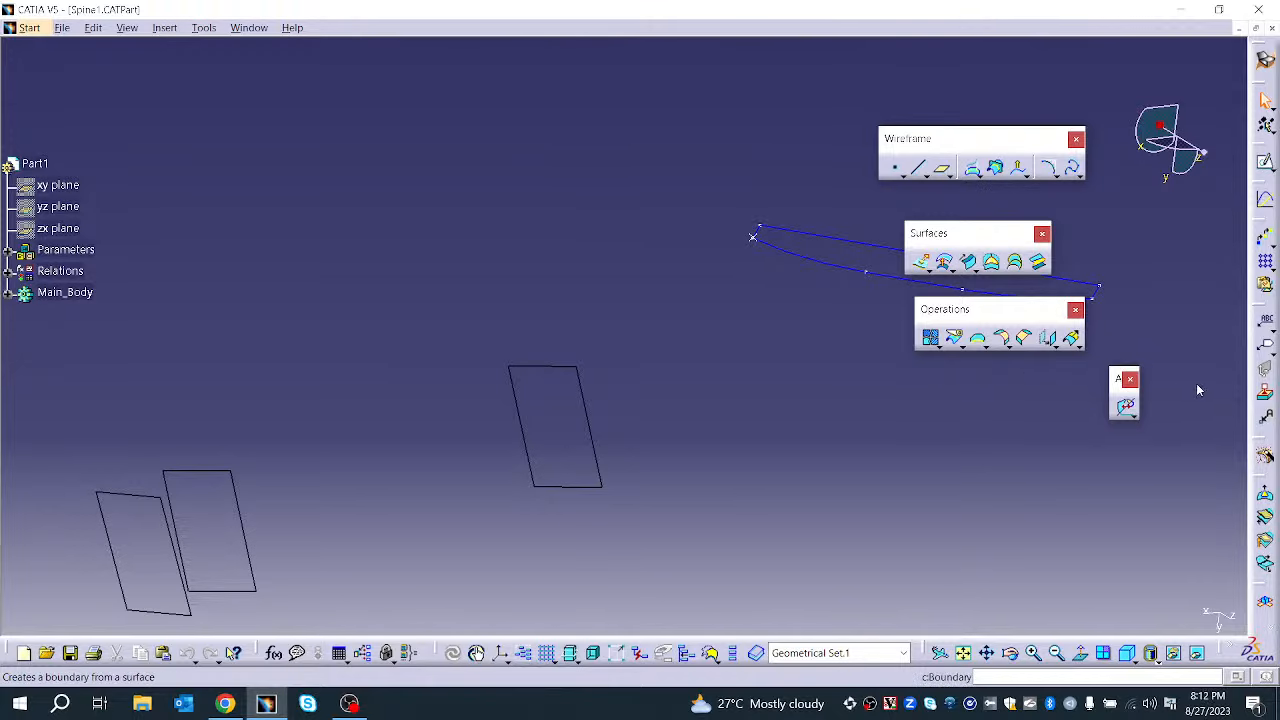
{"action": "left_click", "coordinate": [1073, 170]}
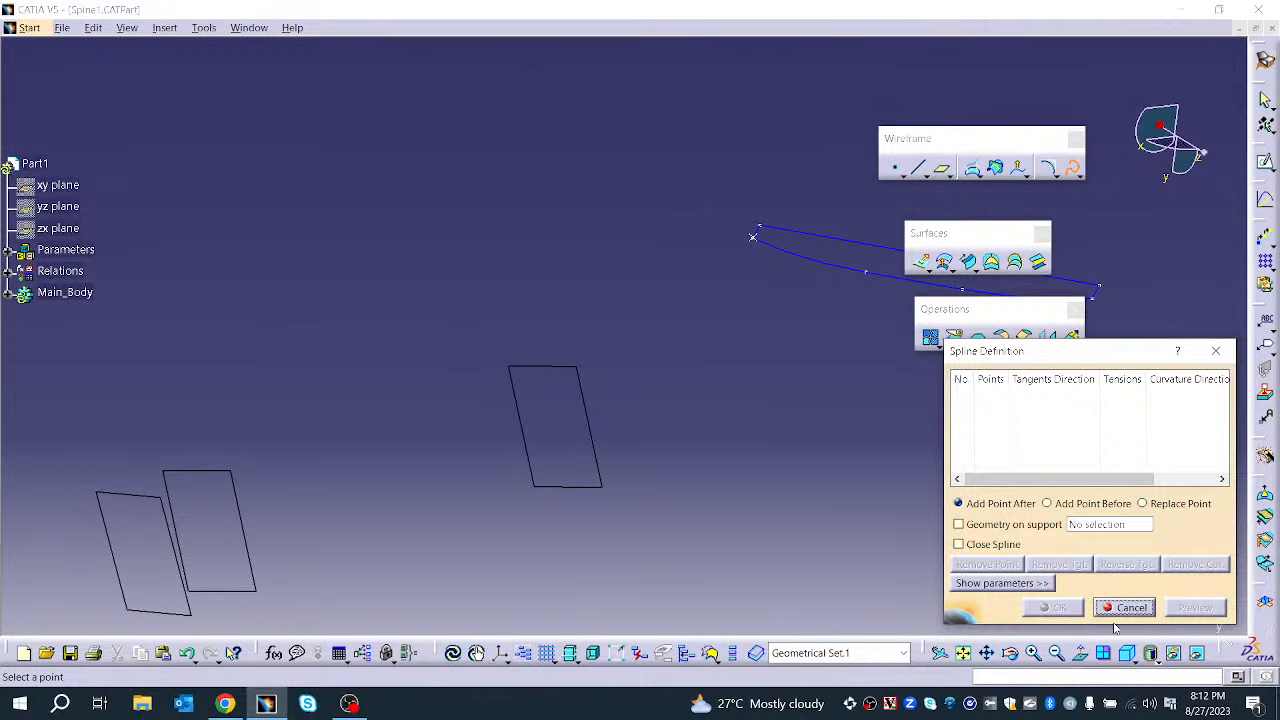
{"action": "left_click", "coordinate": [1120, 609]}
{"action": "mouse_move", "coordinate": [740, 368]}
{"action": "middle_mouse_down"}
{"action": "mouse_move", "coordinate": [454, 521]}
{"action": "mouse_move", "coordinate": [520, 452]}
{"action": "mouse_move", "coordinate": [528, 491]}
{"action": "mouse_move", "coordinate": [851, 6]}
{"action": "mouse_move", "coordinate": [580, 334]}
{"action": "middle_mouse_up"}
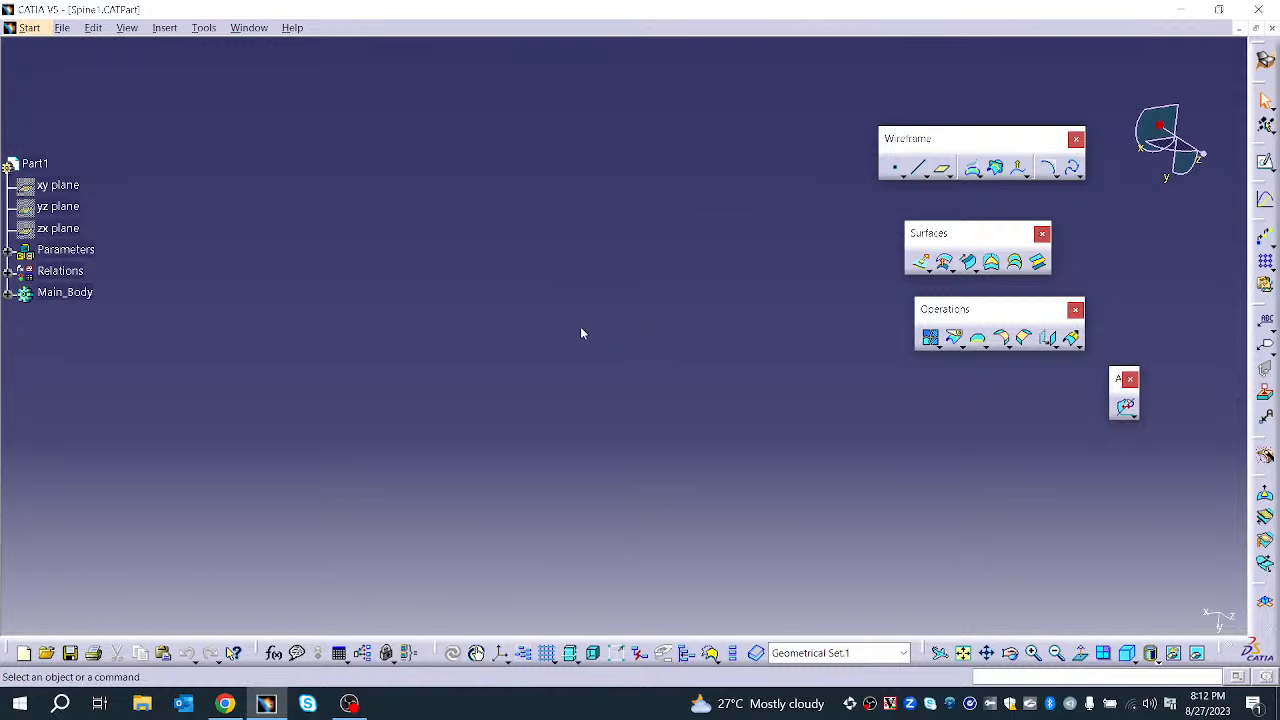
Expand Main_Body and Geometrical Set.1 in the tree, and show the hidden Point.1 and Point.2
{"action": "left_click", "coordinate": [7, 293]}
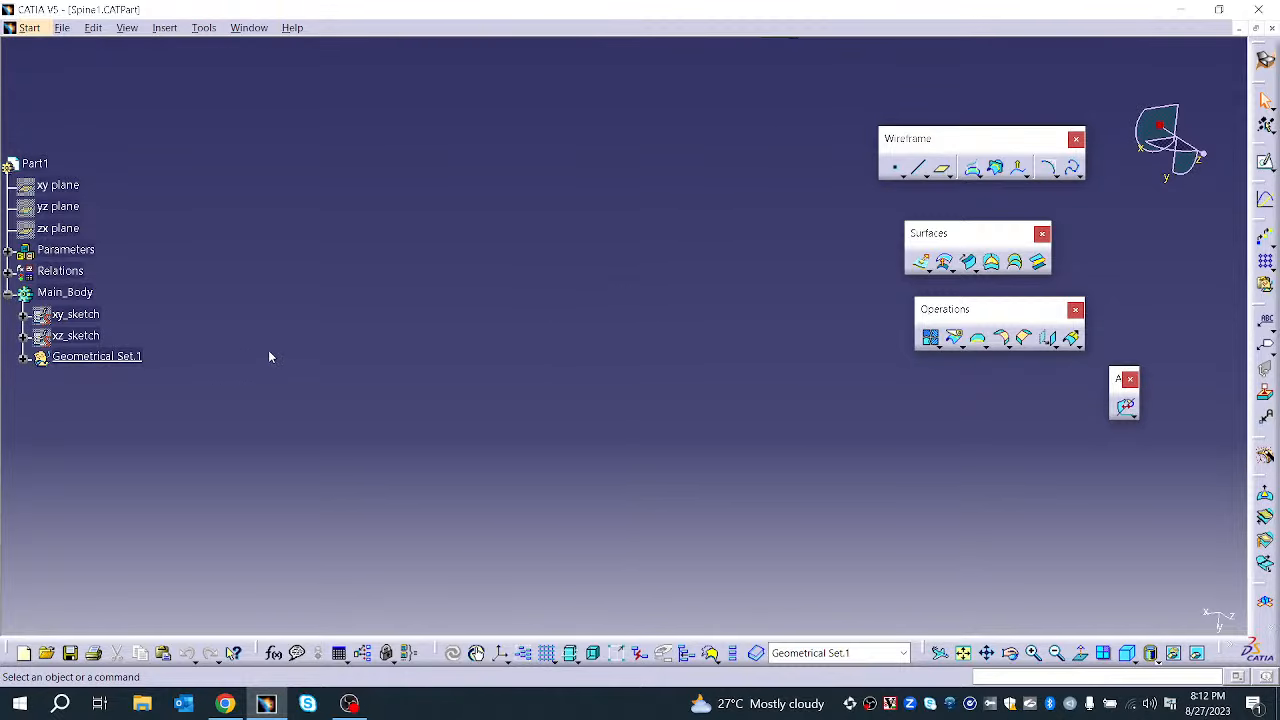
{"action": "left_click", "coordinate": [23, 357]}
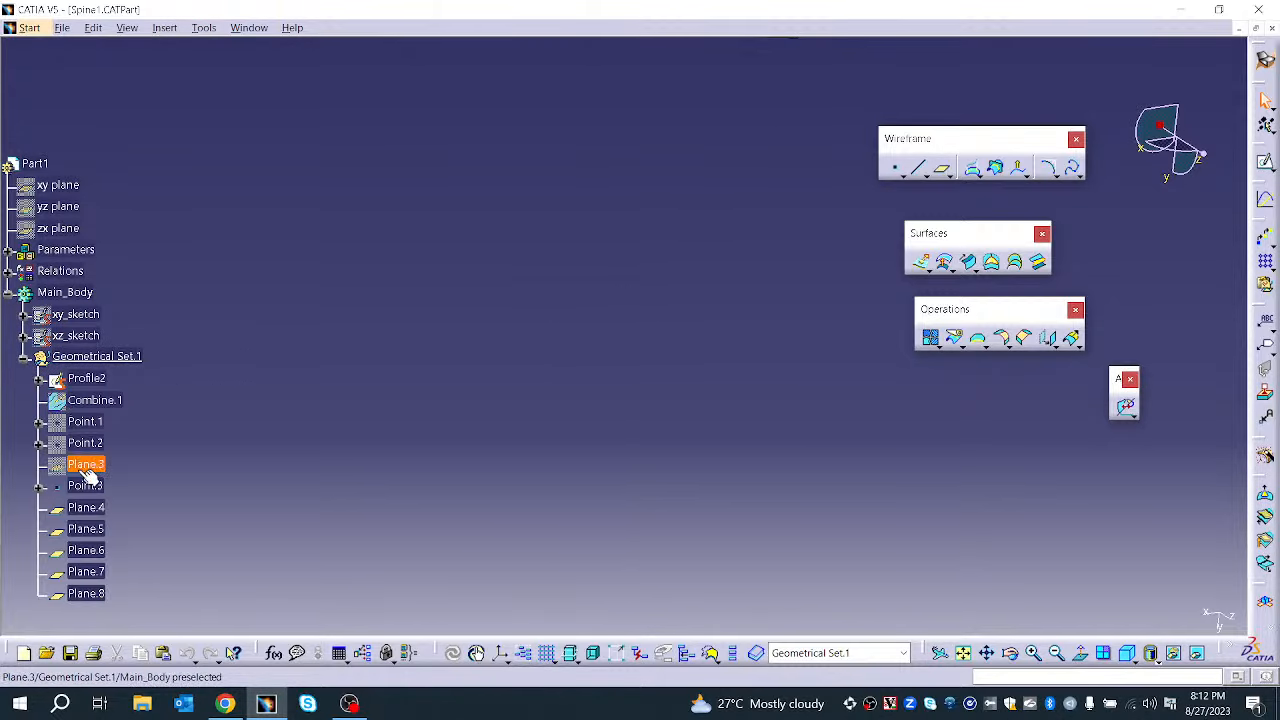
{"action": "right_click", "coordinate": [90, 421]}
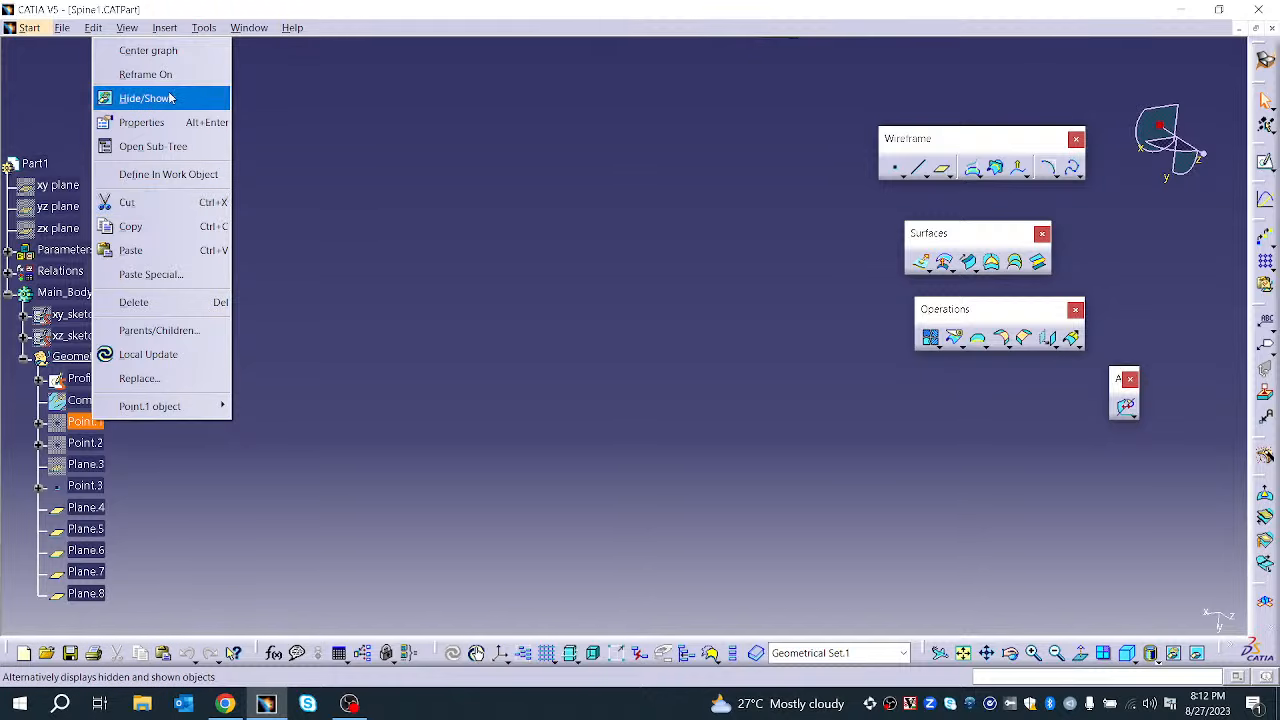
{"action": "left_click", "coordinate": [170, 98]}
{"action": "right_click", "coordinate": [96, 442]}
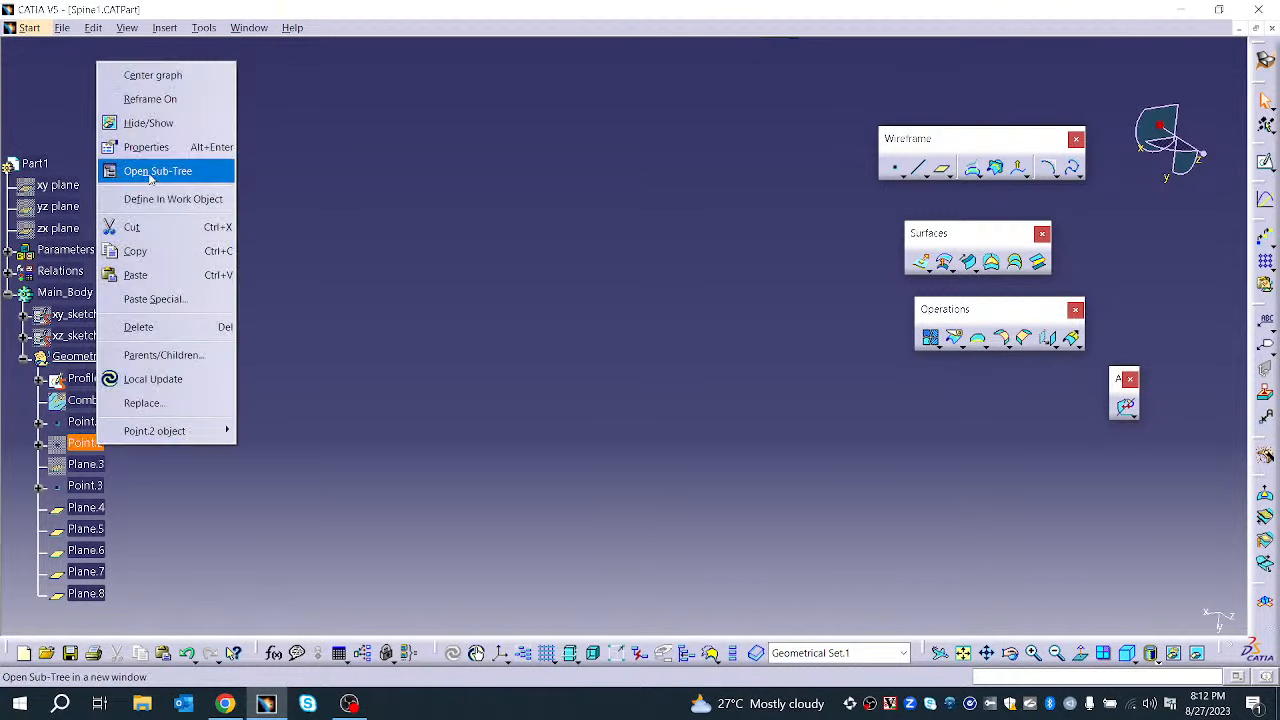
{"action": "left_click", "coordinate": [148, 123]}
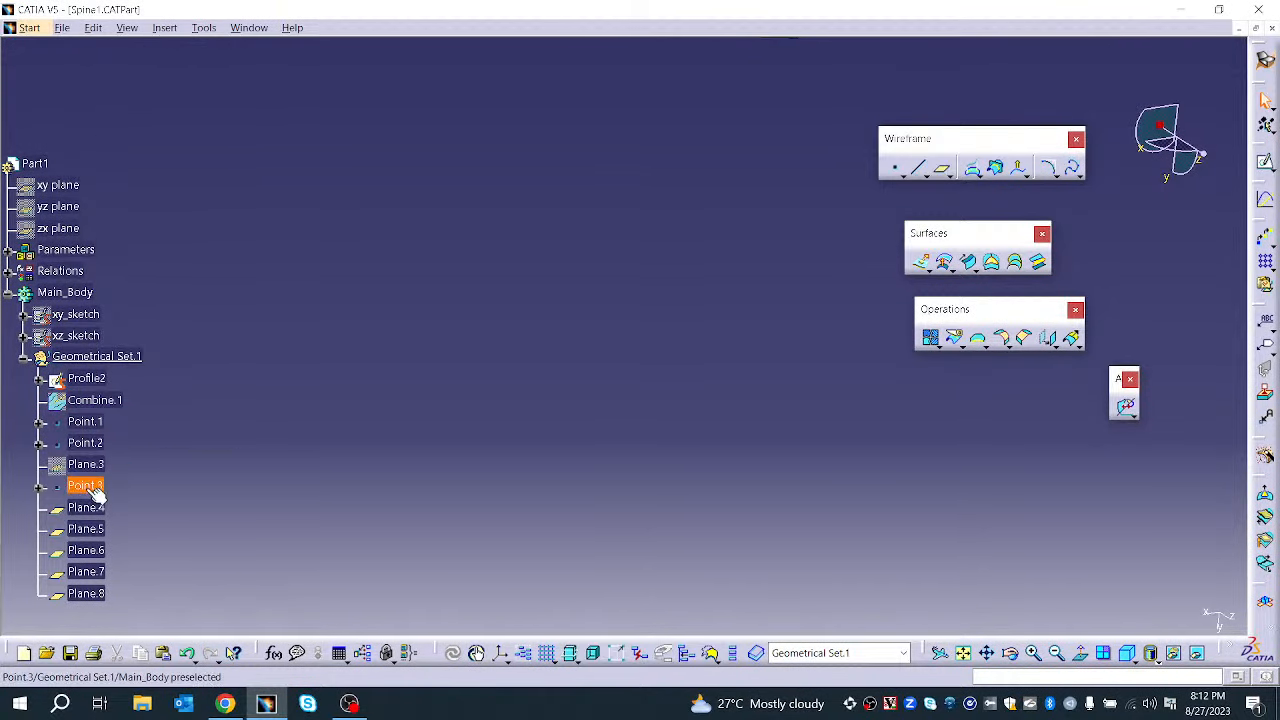
Create a spline through Point.3, Point.1 and Point.2 in that order
{"action": "right_click", "coordinate": [86, 485]}
{"action": "left_click", "coordinate": [418, 390]}
{"action": "middle_click_drag", "start_coordinate": [418, 390], "coordinate": [631, 447]}
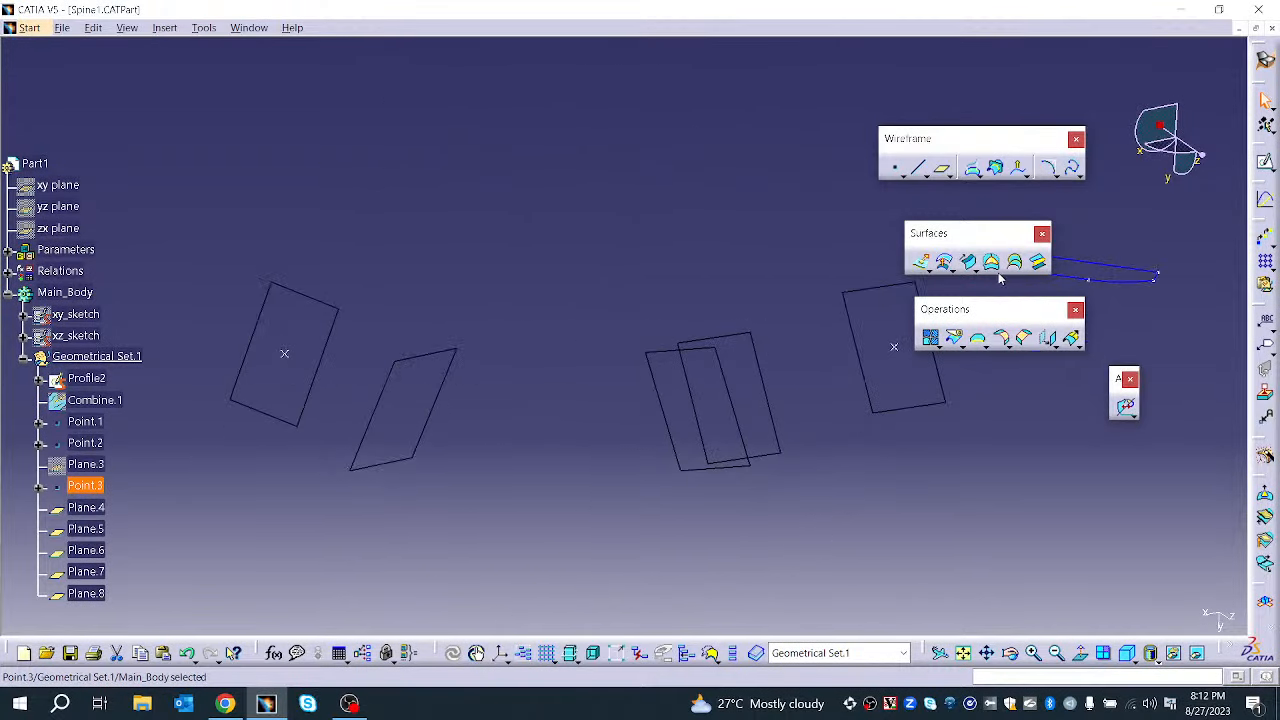
{"action": "left_click", "coordinate": [1072, 167]}
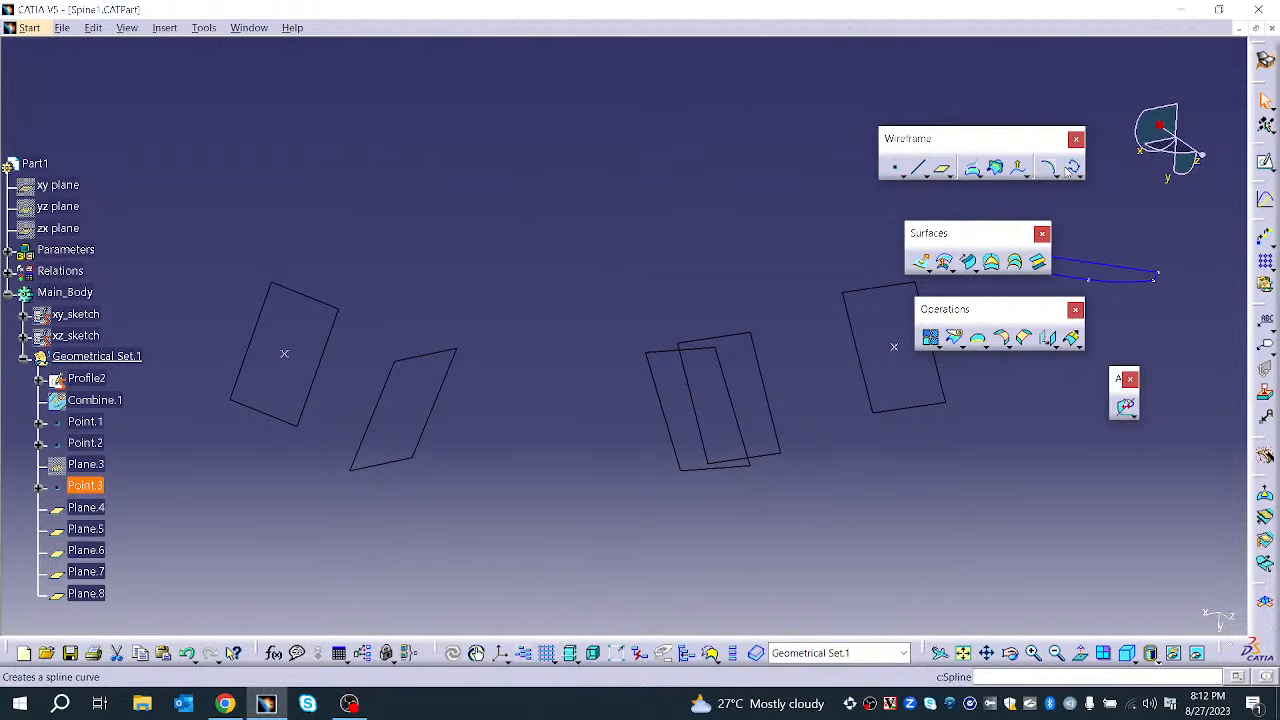
{"action": "left_click", "coordinate": [287, 354]}
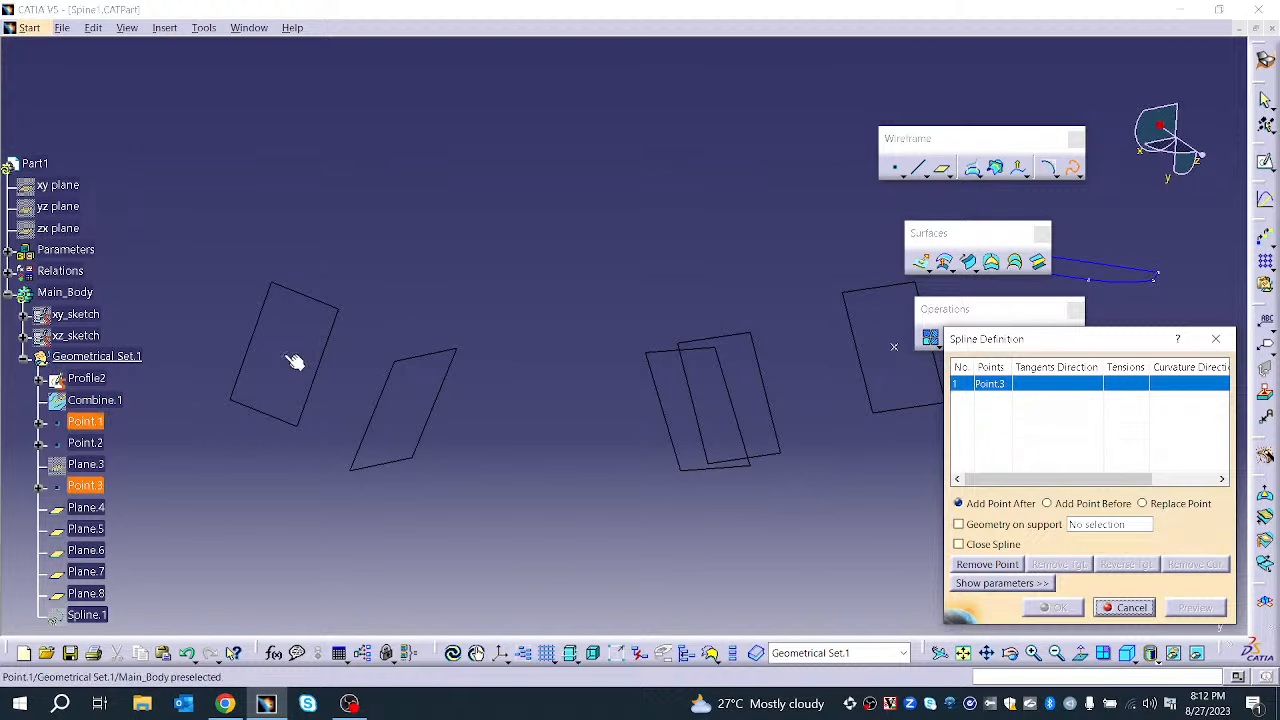
{"action": "mouse_move", "coordinate": [713, 446]}
{"action": "middle_mouse_down"}
{"action": "mouse_move", "coordinate": [613, 462]}
{"action": "mouse_move", "coordinate": [534, 501]}
{"action": "middle_mouse_up"}
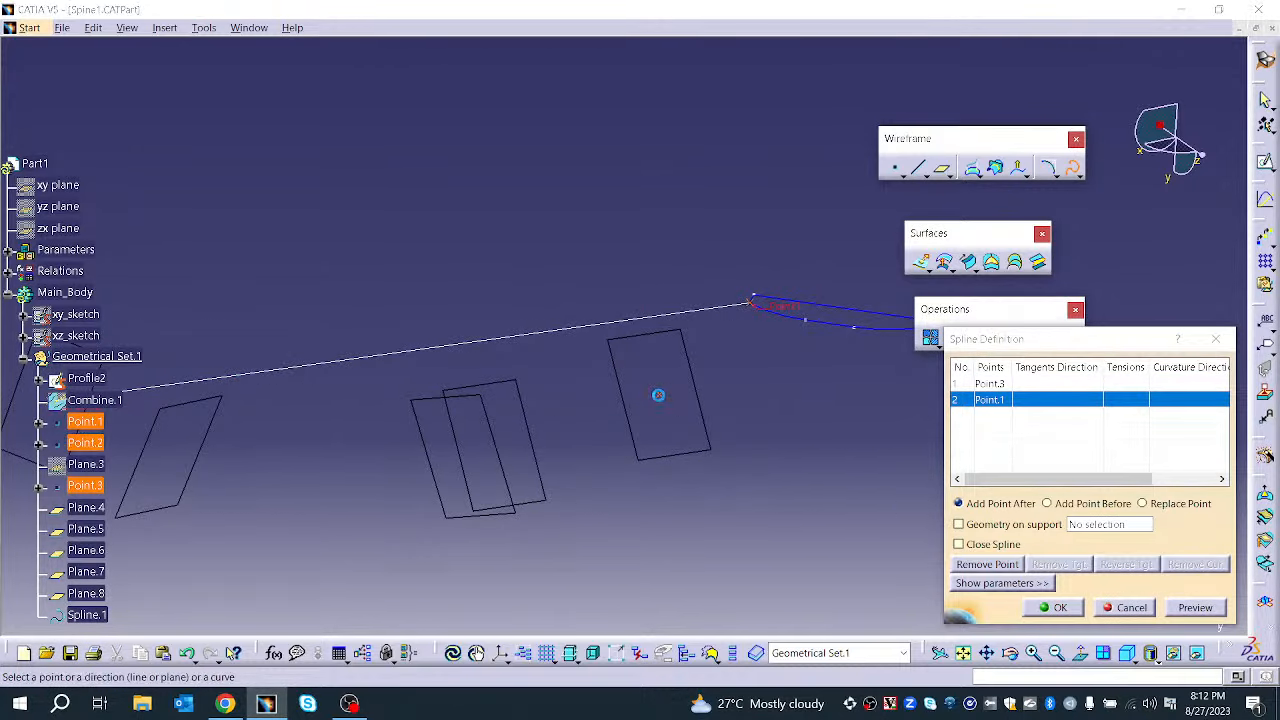
{"action": "left_click", "coordinate": [660, 397]}
{"action": "middle_click_drag", "start_coordinate": [645, 547], "coordinate": [652, 512]}
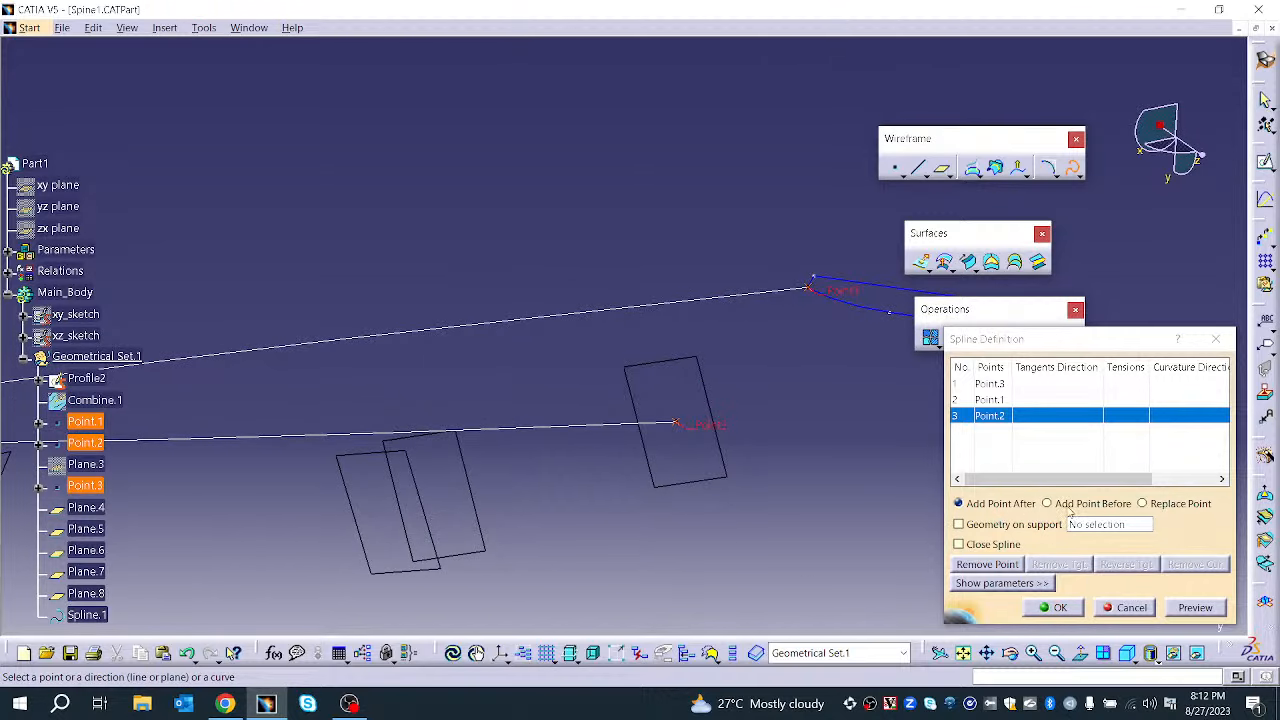
{"action": "right_click", "coordinate": [1001, 436]}
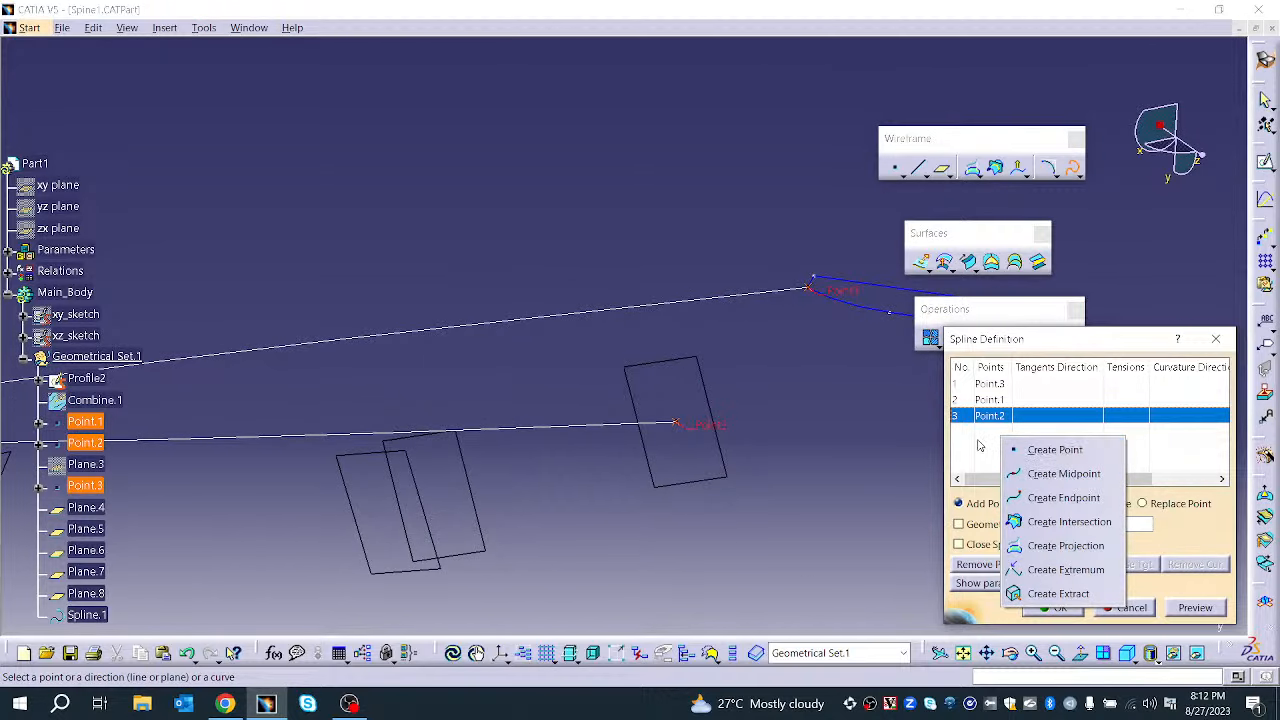
{"action": "left_click", "coordinate": [976, 437]}
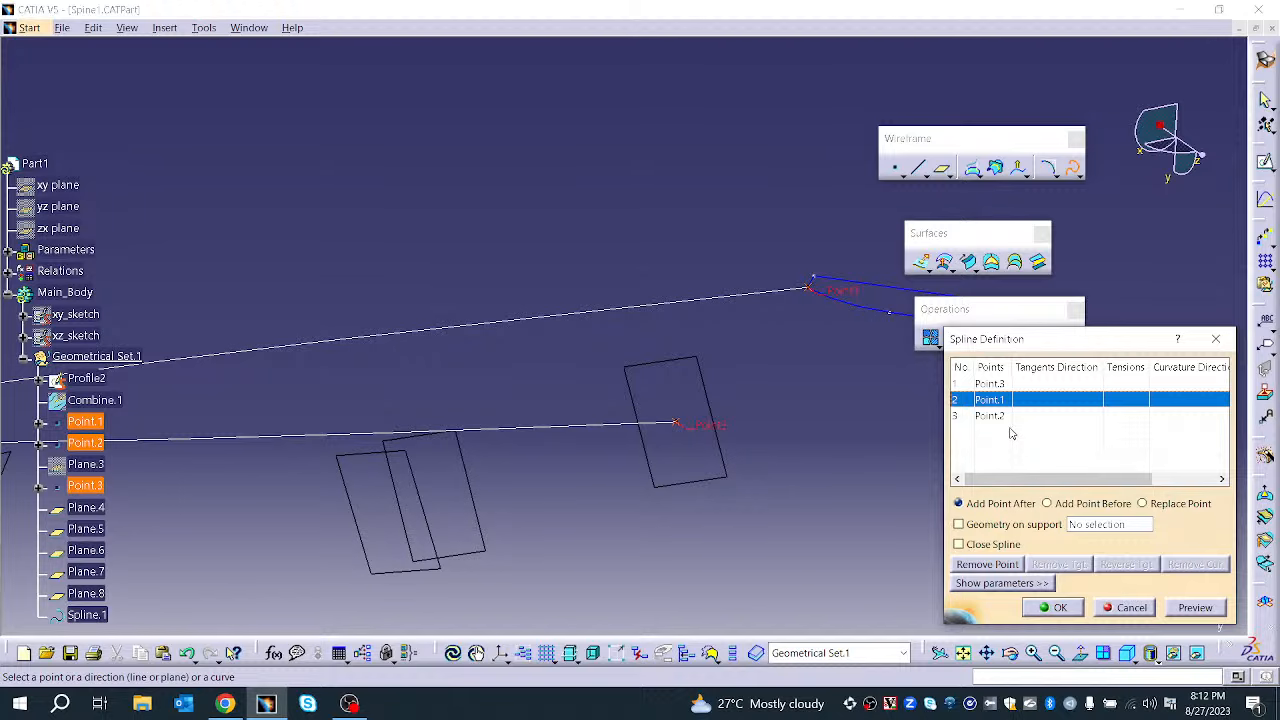
{"action": "left_click", "coordinate": [1173, 612]}
{"action": "left_click", "coordinate": [1070, 609]}
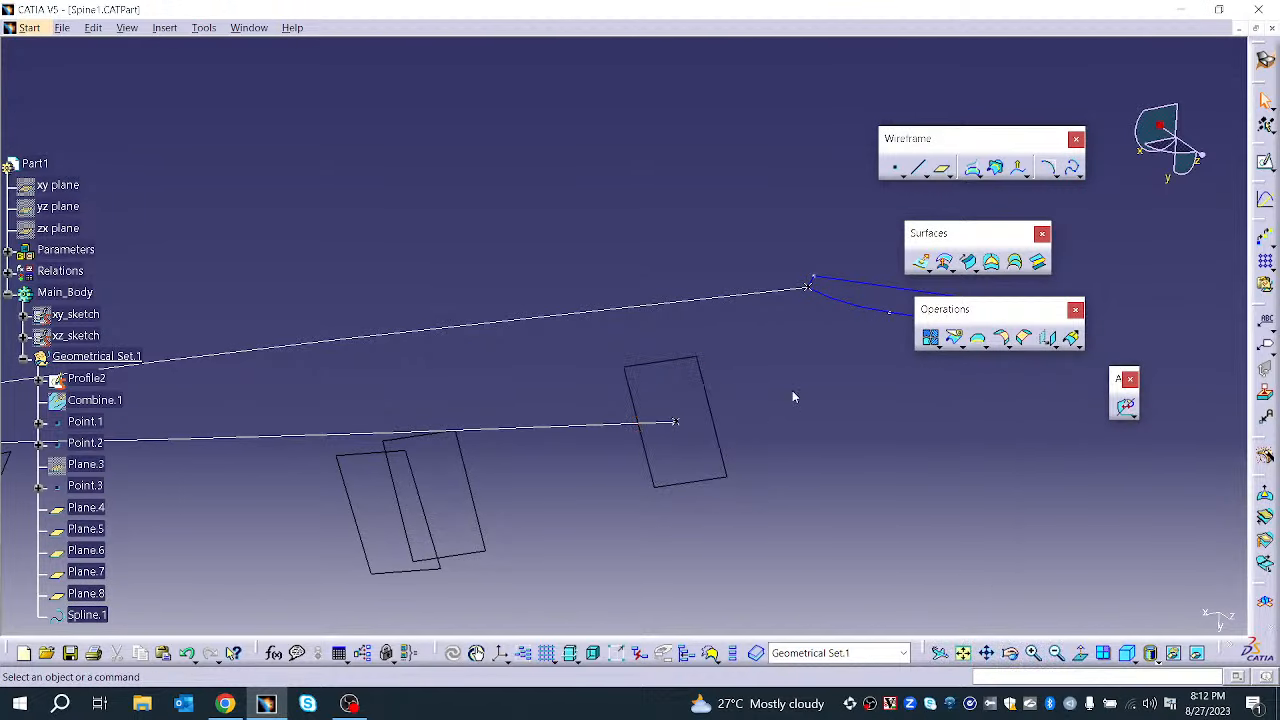
Start a spine curve and pick Plane.8, Plane.7, Plane.6, Plane.5 and Plane.4 in that order as its sections
{"action": "middle_click_drag", "start_coordinate": [794, 391], "coordinate": [847, 352]}
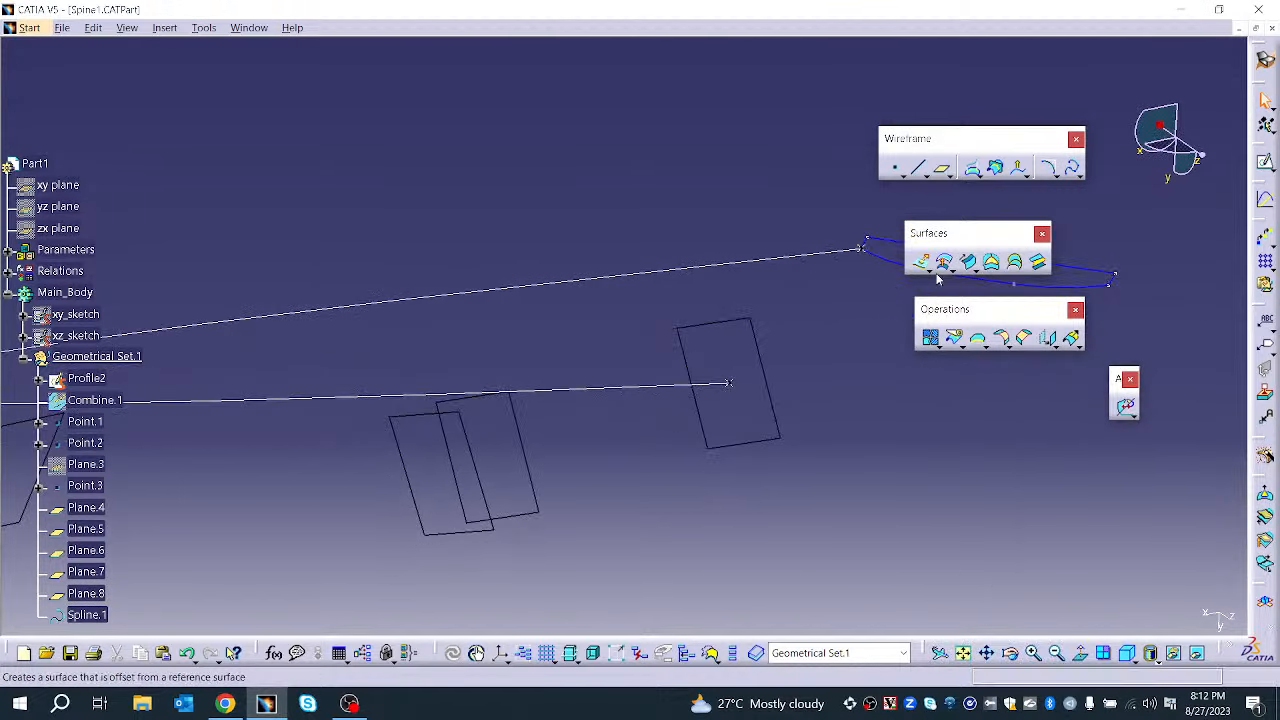
{"action": "left_click", "coordinate": [1077, 176]}
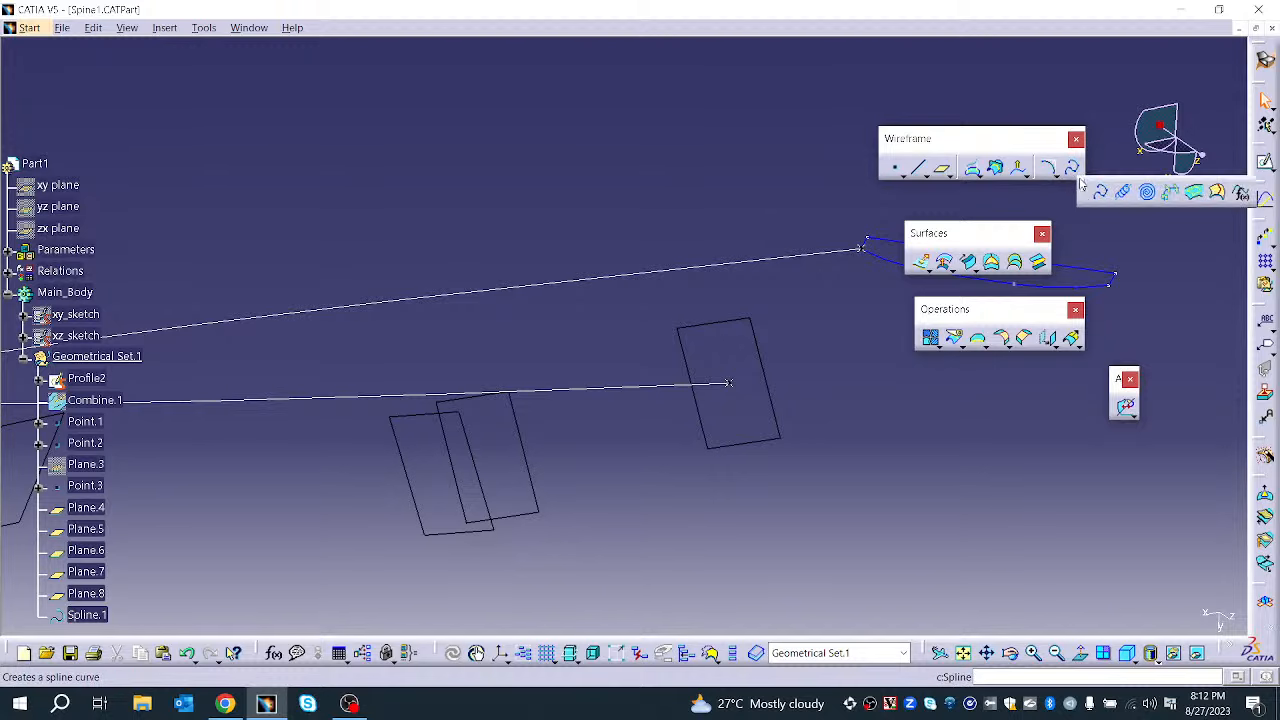
{"action": "left_click", "coordinate": [1169, 193]}
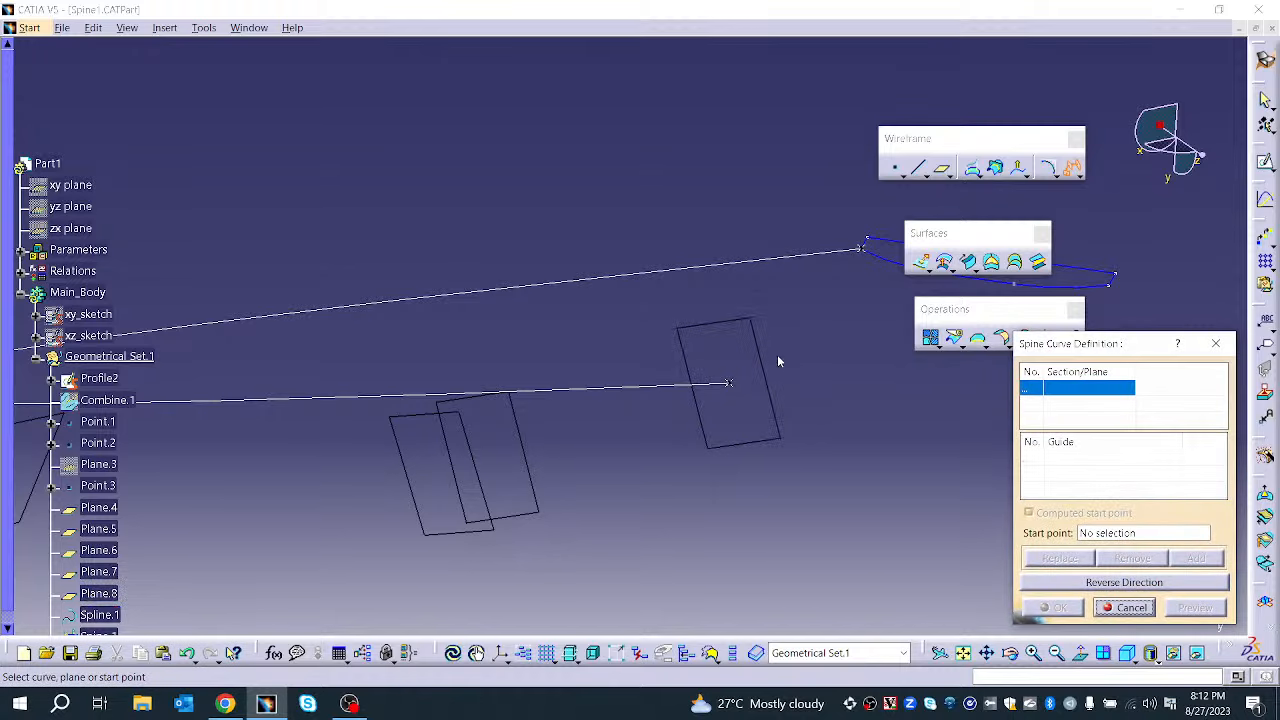
{"action": "left_click", "coordinate": [772, 390]}
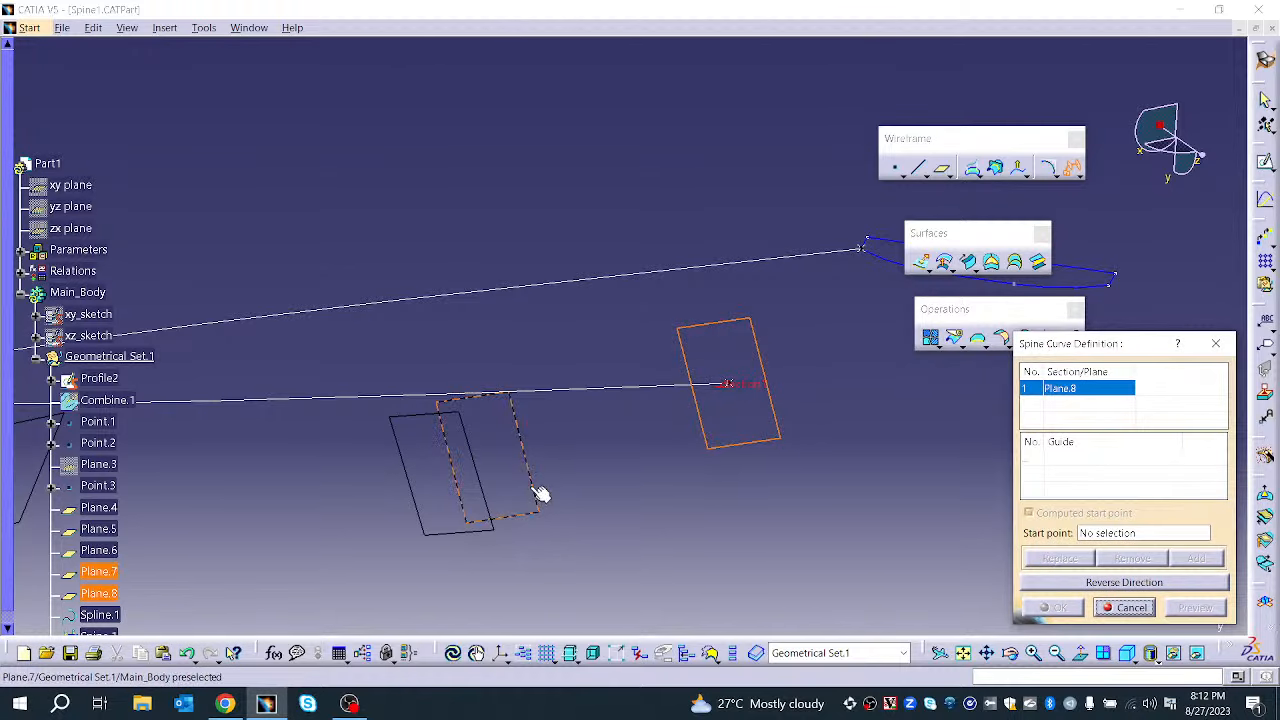
{"action": "left_click", "coordinate": [535, 495]}
{"action": "left_click", "coordinate": [487, 502]}
{"action": "middle_click_drag", "start_coordinate": [510, 502], "coordinate": [853, 435]}
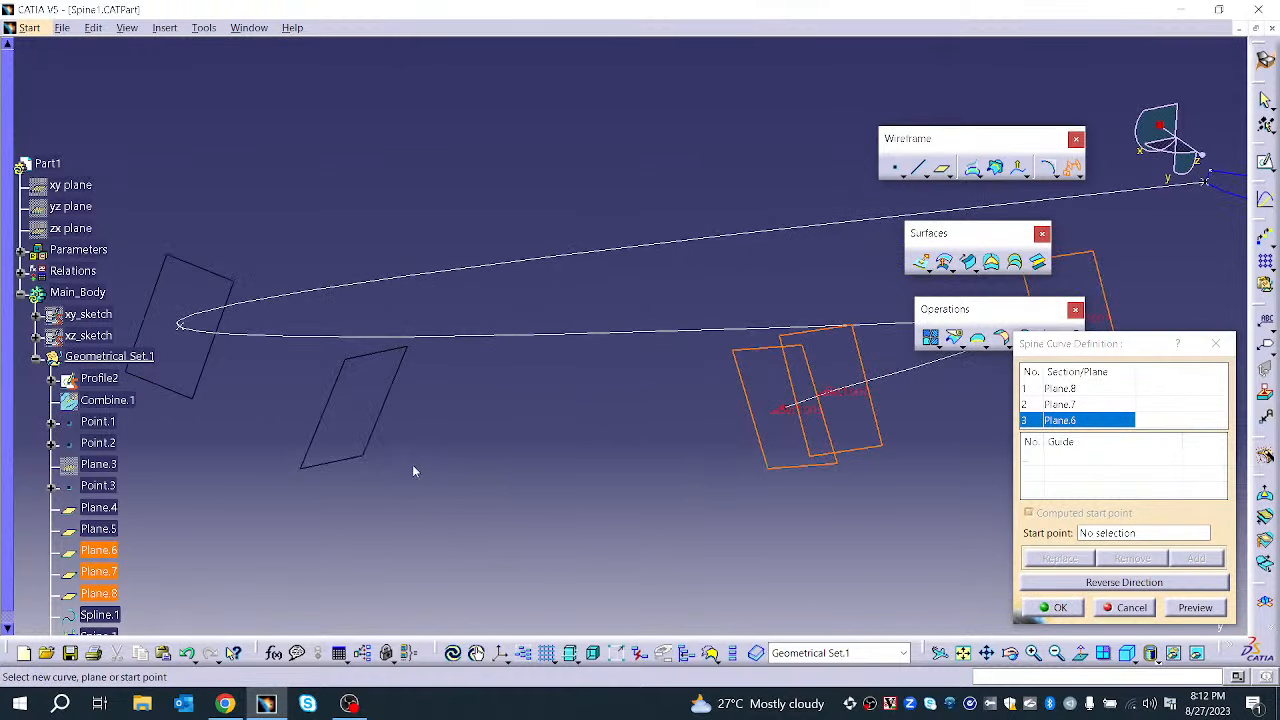
{"action": "left_click", "coordinate": [327, 445]}
{"action": "left_click", "coordinate": [186, 392]}
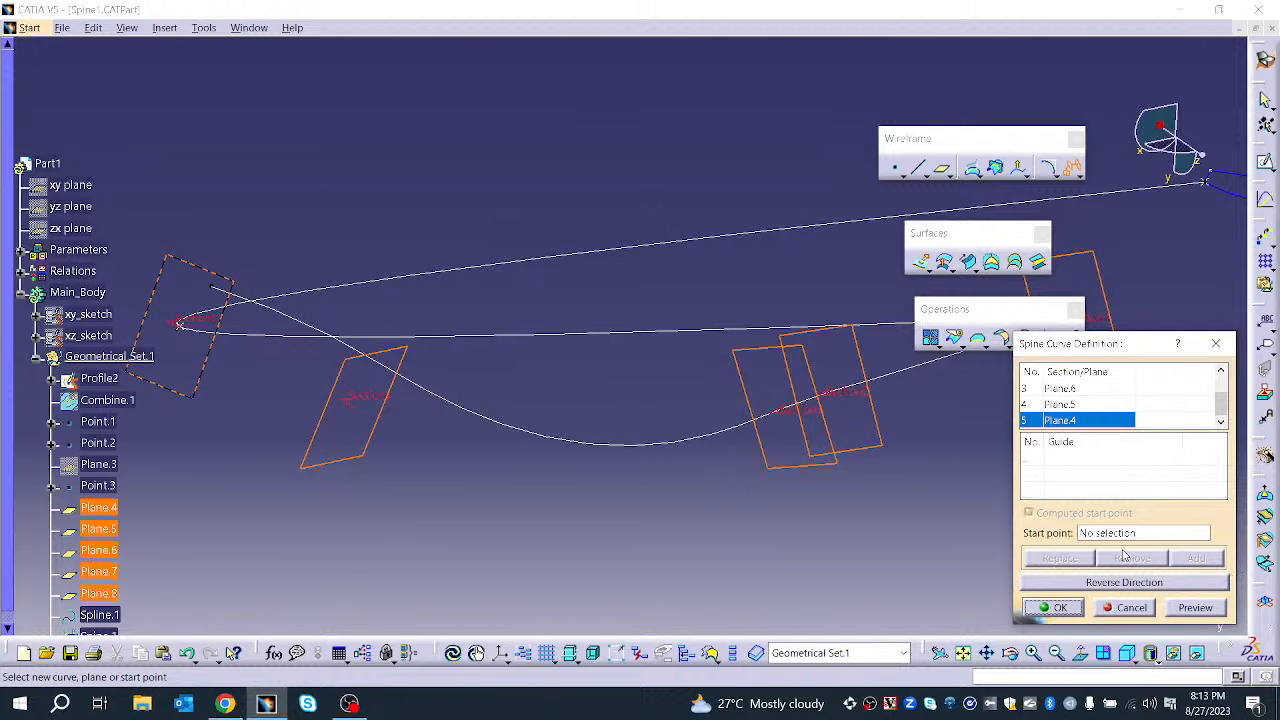
Add Spline.1 as the guide of the spine curve, preview it and create the spine
{"action": "left_click", "coordinate": [1083, 467]}
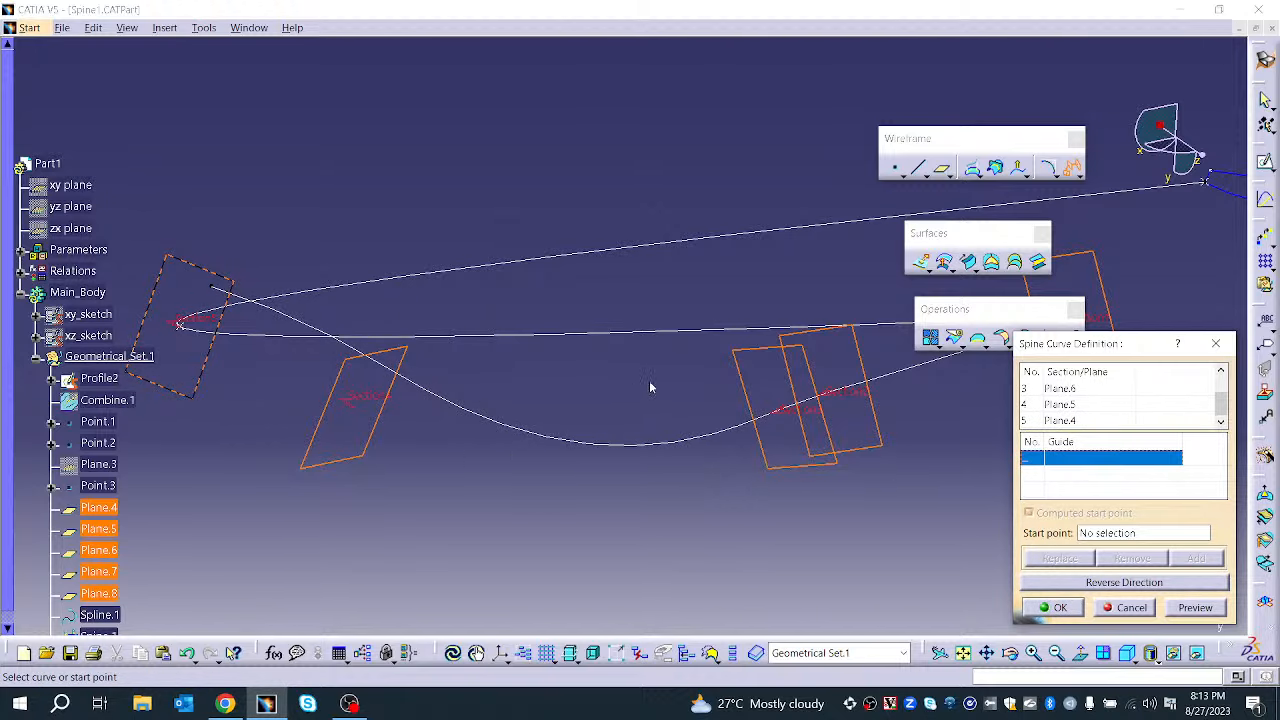
{"action": "left_click", "coordinate": [609, 335]}
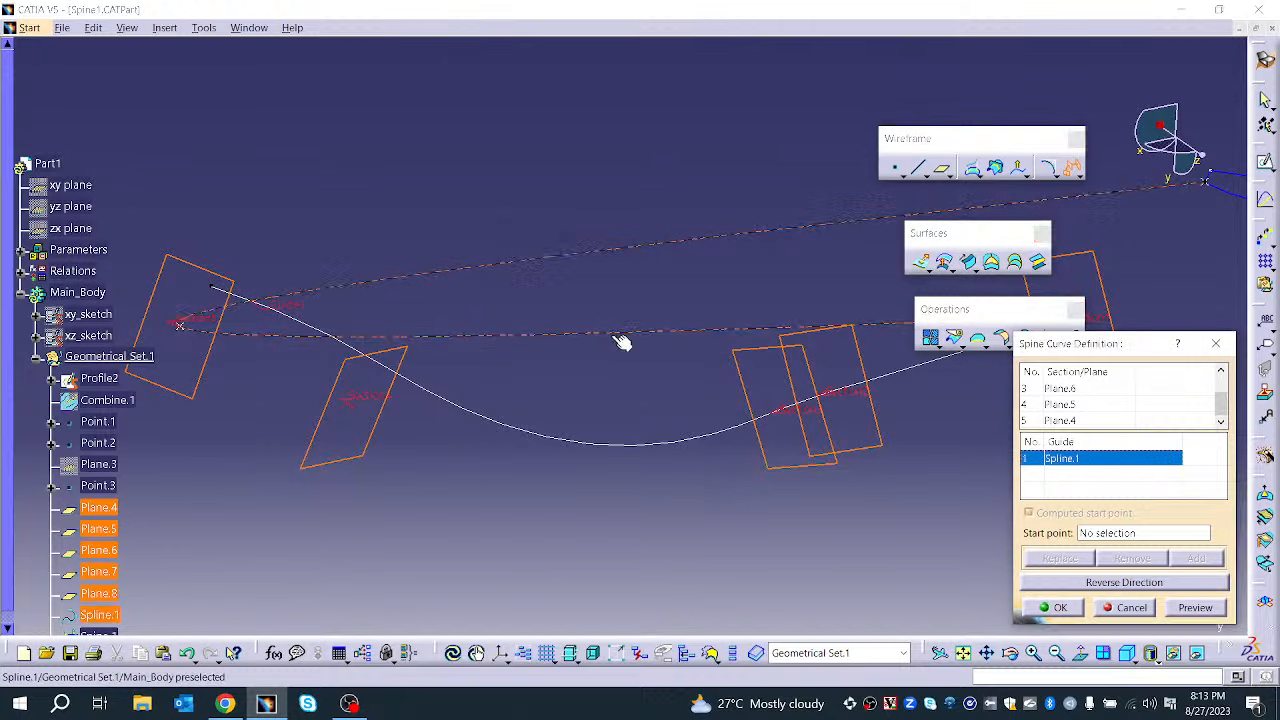
{"action": "left_click", "coordinate": [1183, 609]}
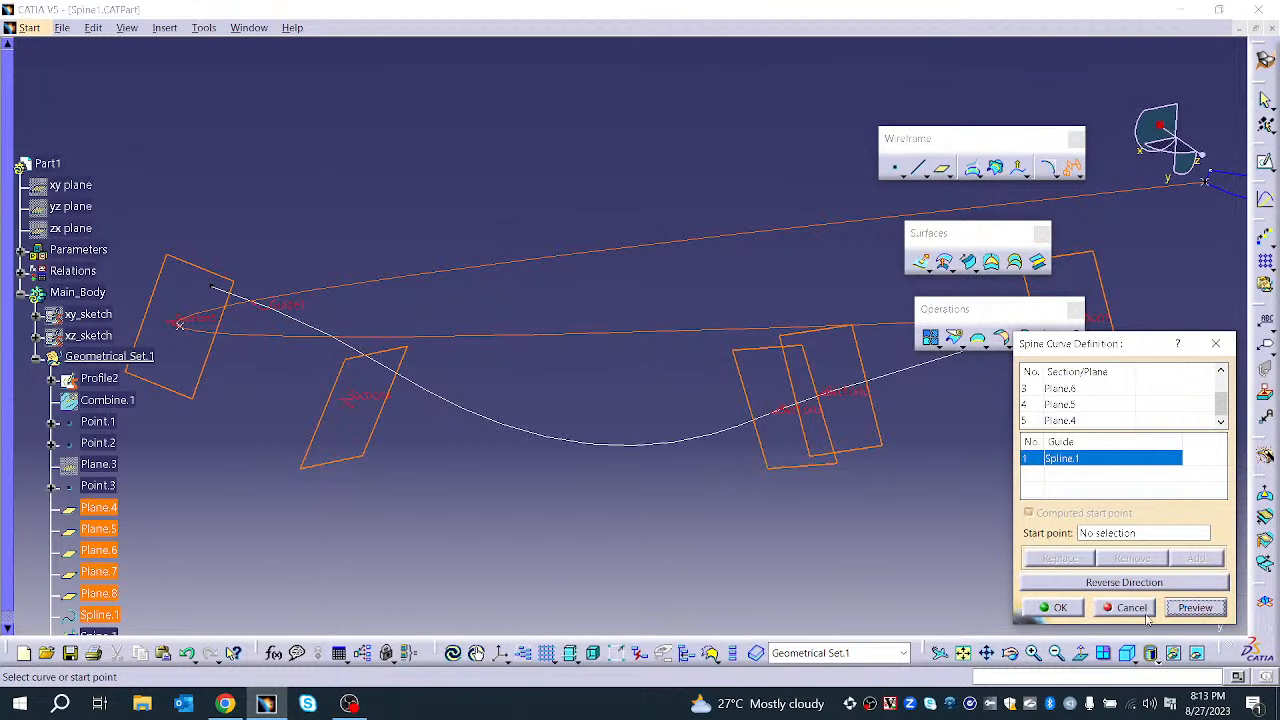
{"action": "middle_click_drag", "start_coordinate": [590, 320], "coordinate": [505, 370]}
{"action": "middle_click_drag", "start_coordinate": [692, 315], "coordinate": [334, 600]}
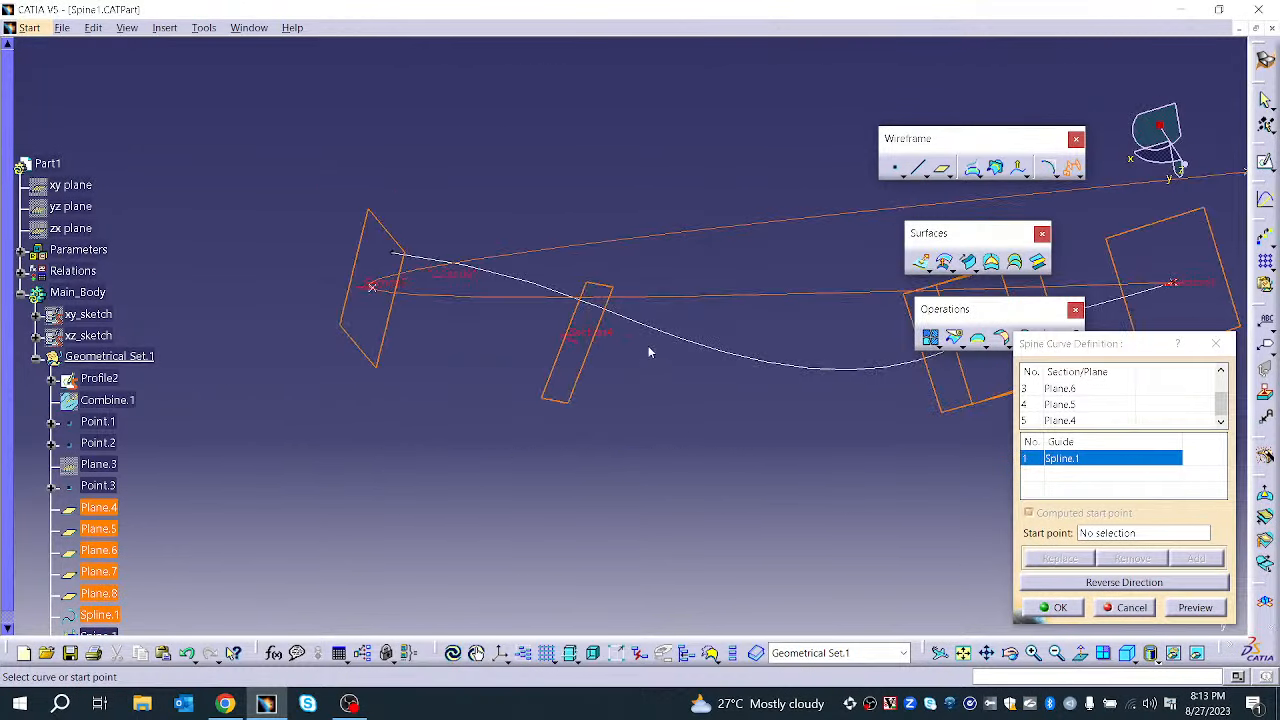
{"action": "middle_click_drag", "start_coordinate": [648, 345], "coordinate": [269, 528]}
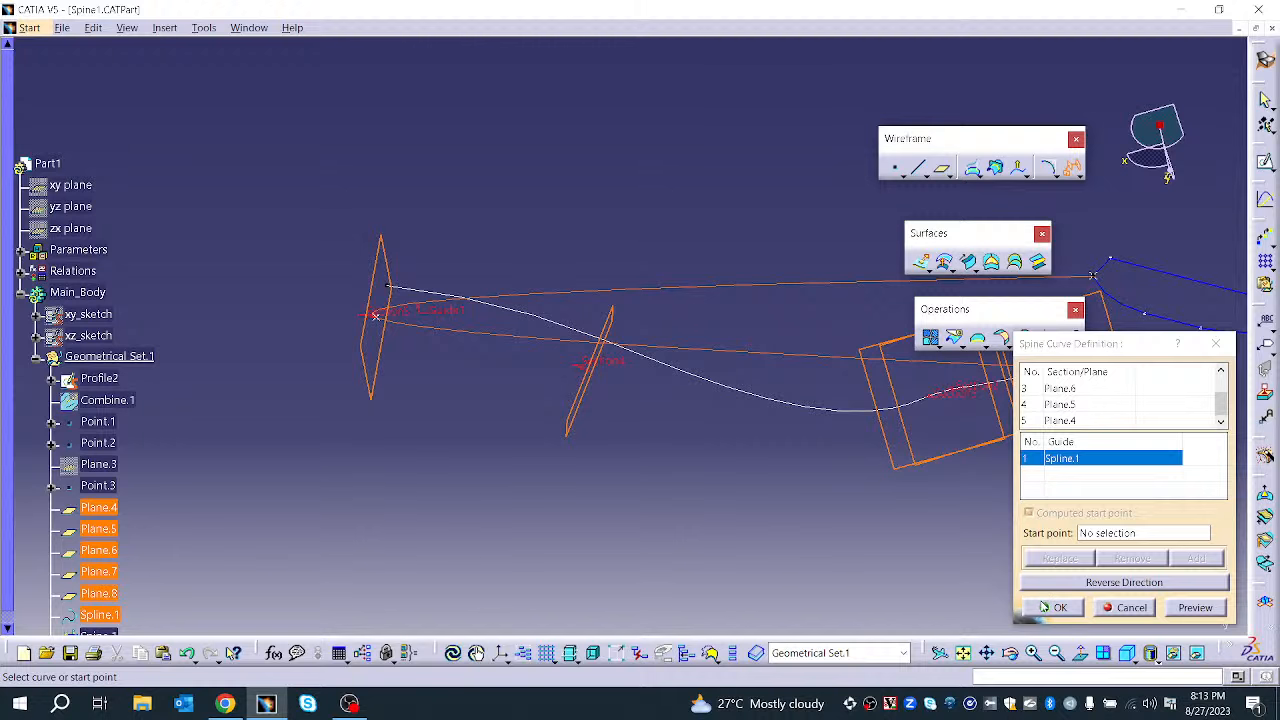
{"action": "left_click", "coordinate": [1044, 607]}
{"action": "middle_click_drag", "start_coordinate": [878, 524], "coordinate": [816, 517]}
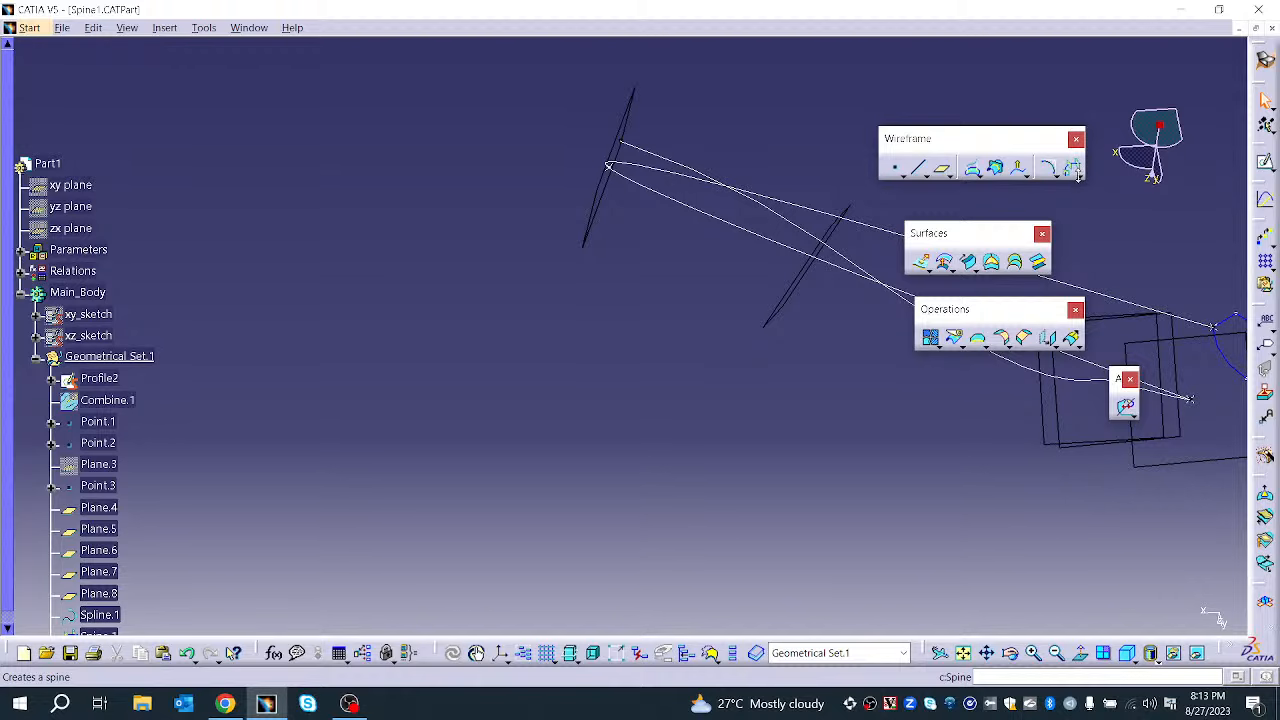
Open Helix.CATPart from the GSD WIREFRAME folder
{"action": "left_click", "coordinate": [1077, 174]}
{"action": "left_click", "coordinate": [1080, 175]}
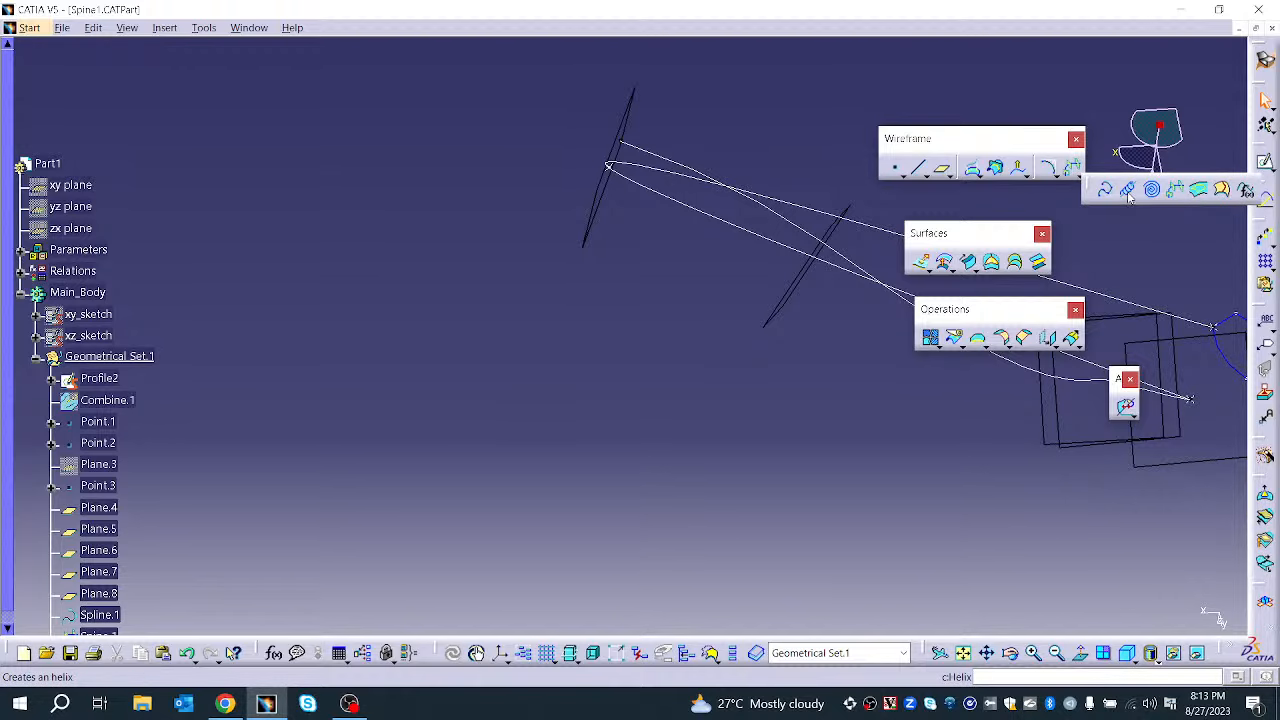
{"action": "left_click", "coordinate": [63, 28]}
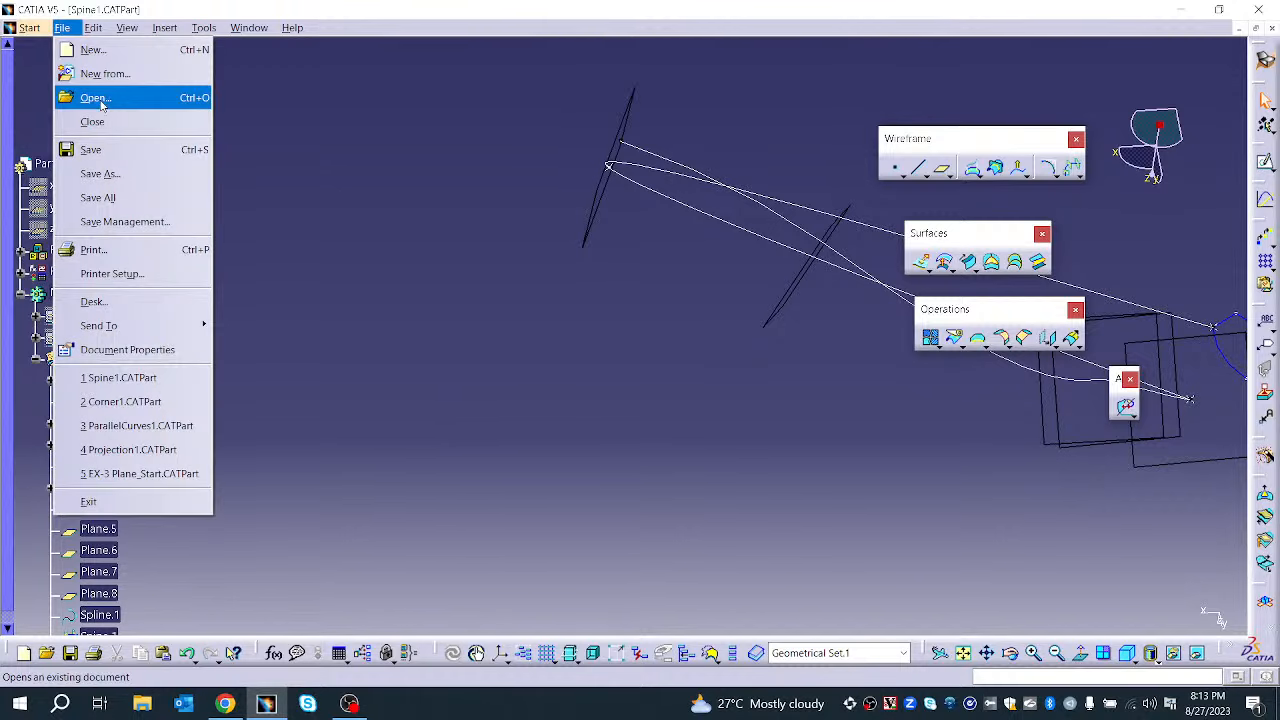
{"action": "left_click", "coordinate": [96, 98]}
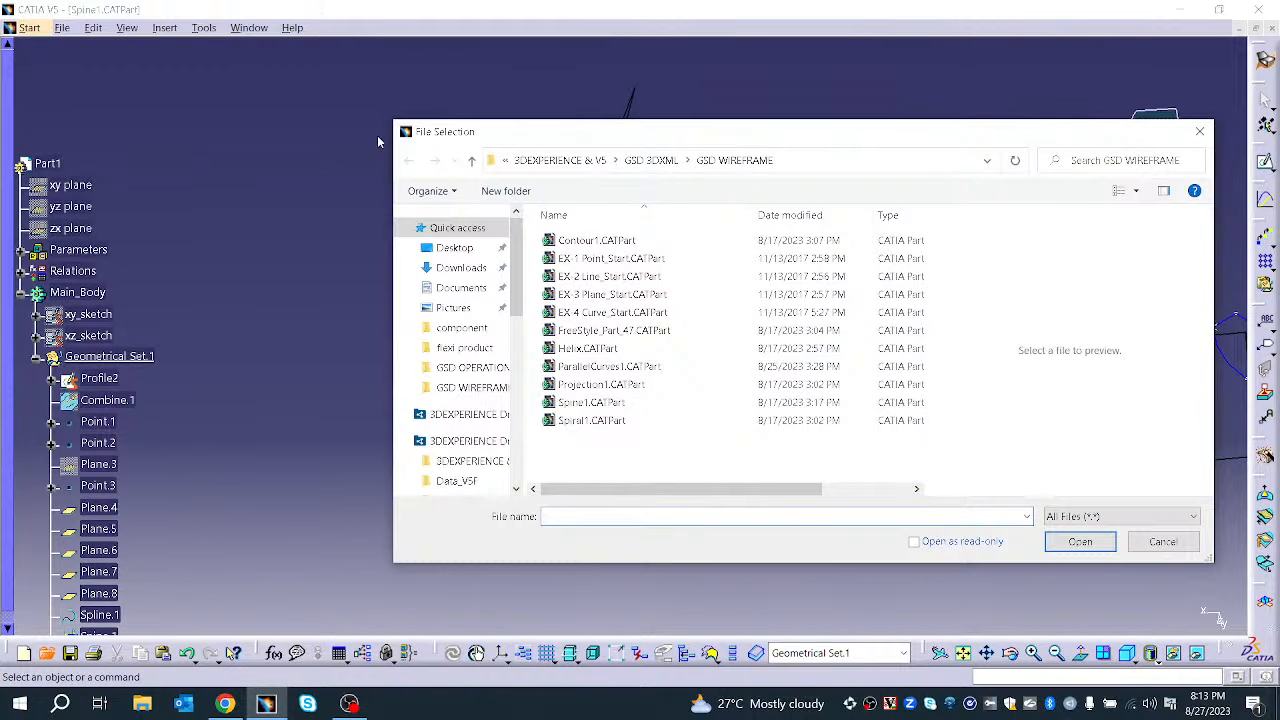
{"action": "left_click", "coordinate": [628, 350]}
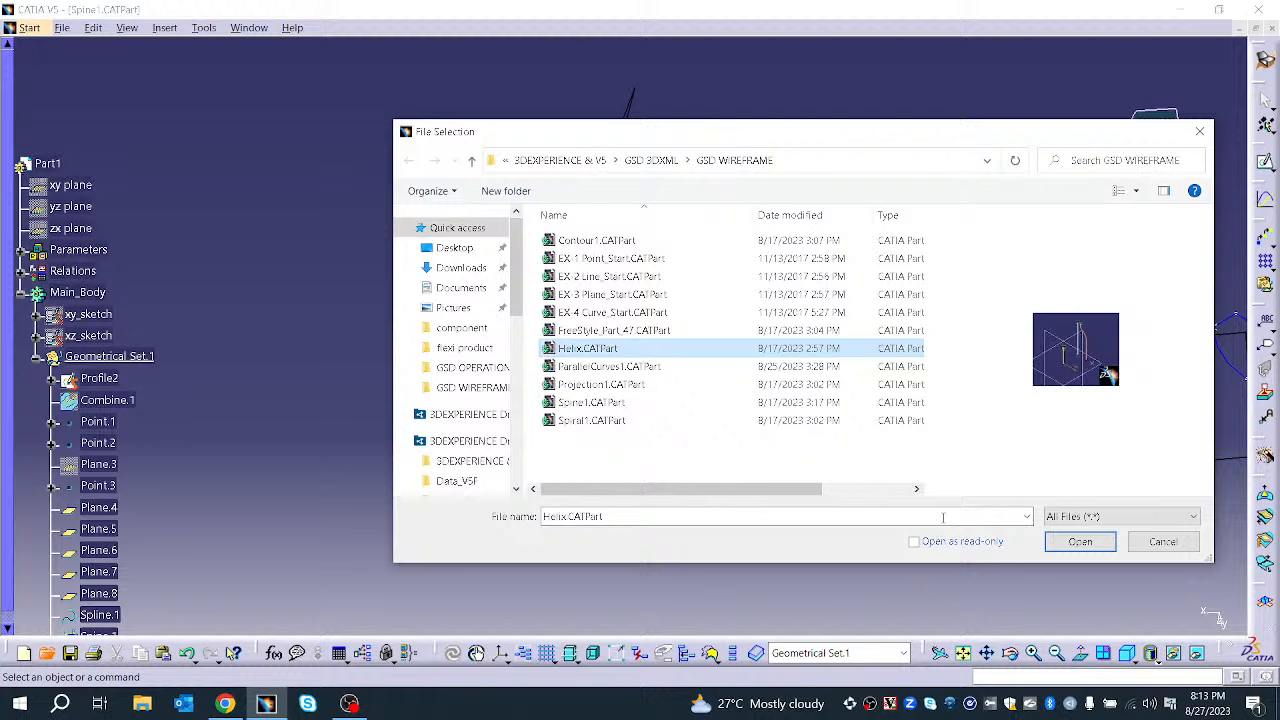
{"action": "left_click", "coordinate": [1077, 541]}
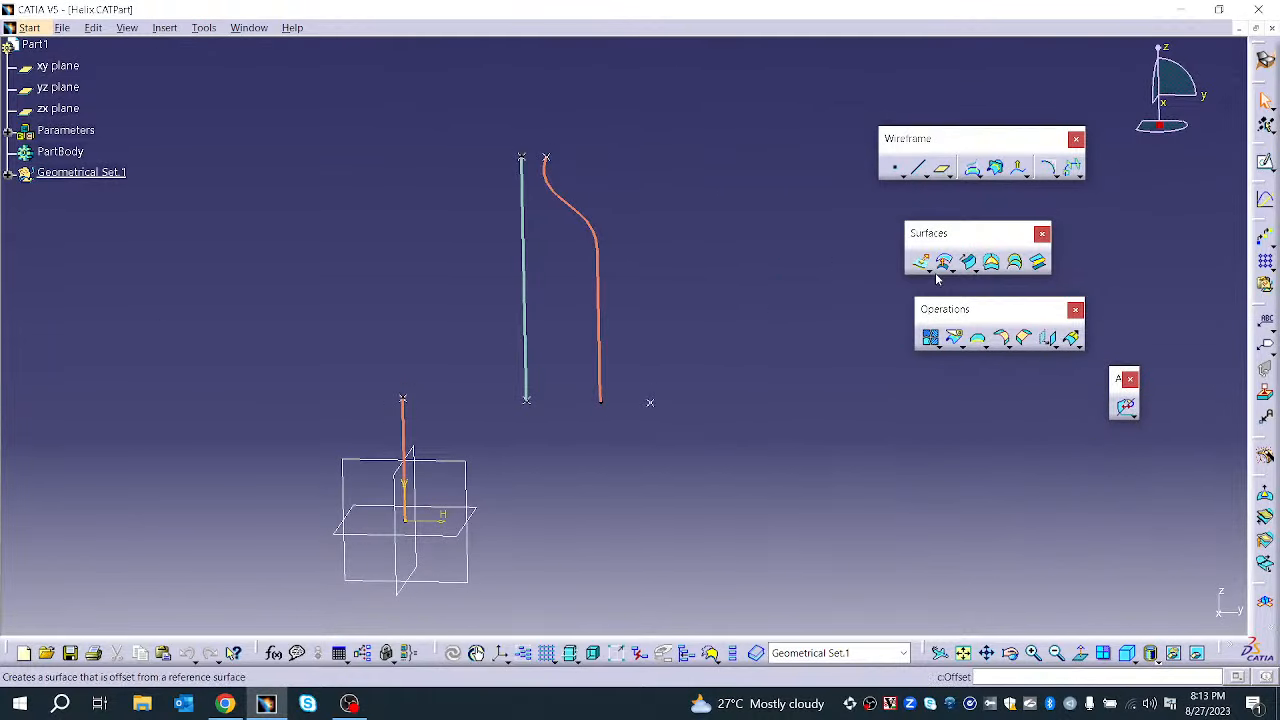
Start a Pitch and Revolution helix with its taper way Inward, starting from the lower end vertex of the curved Sketch.1 profile
{"action": "left_click", "coordinate": [1080, 175]}
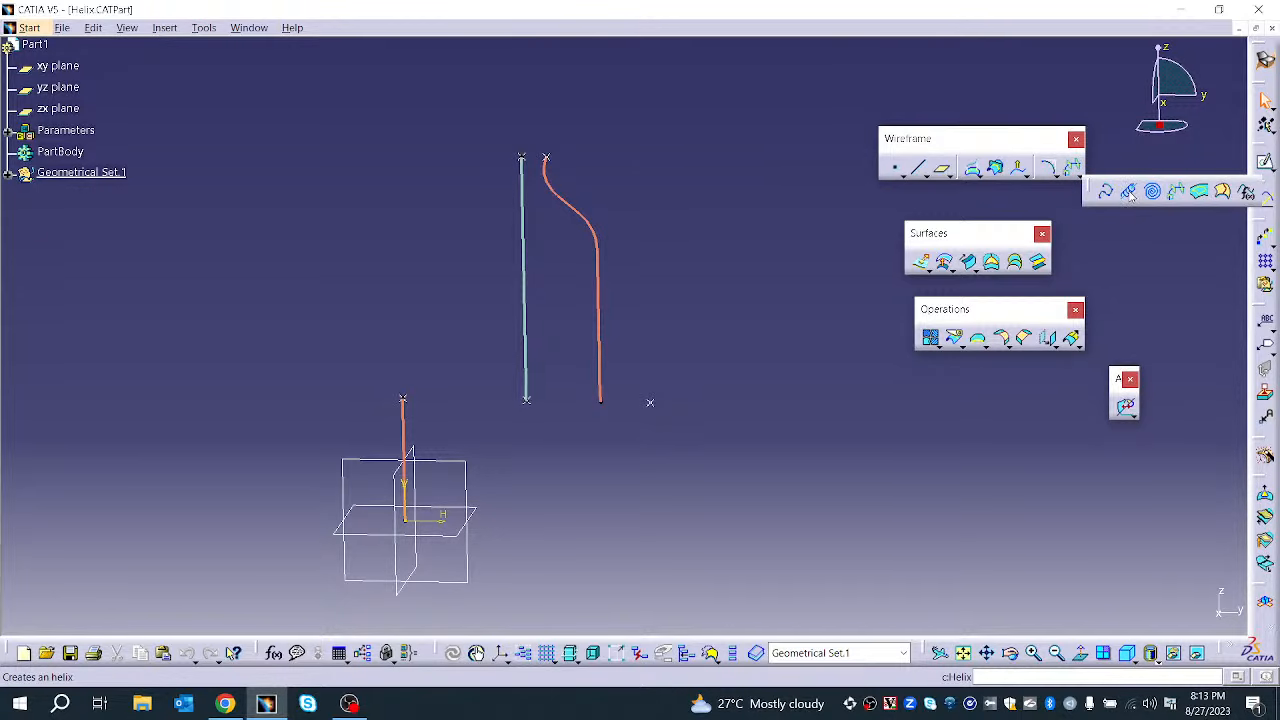
{"action": "left_click", "coordinate": [1129, 192]}
{"action": "left_click_drag", "start_coordinate": [1067, 298], "coordinate": [742, 144]}
{"action": "left_click", "coordinate": [727, 177]}
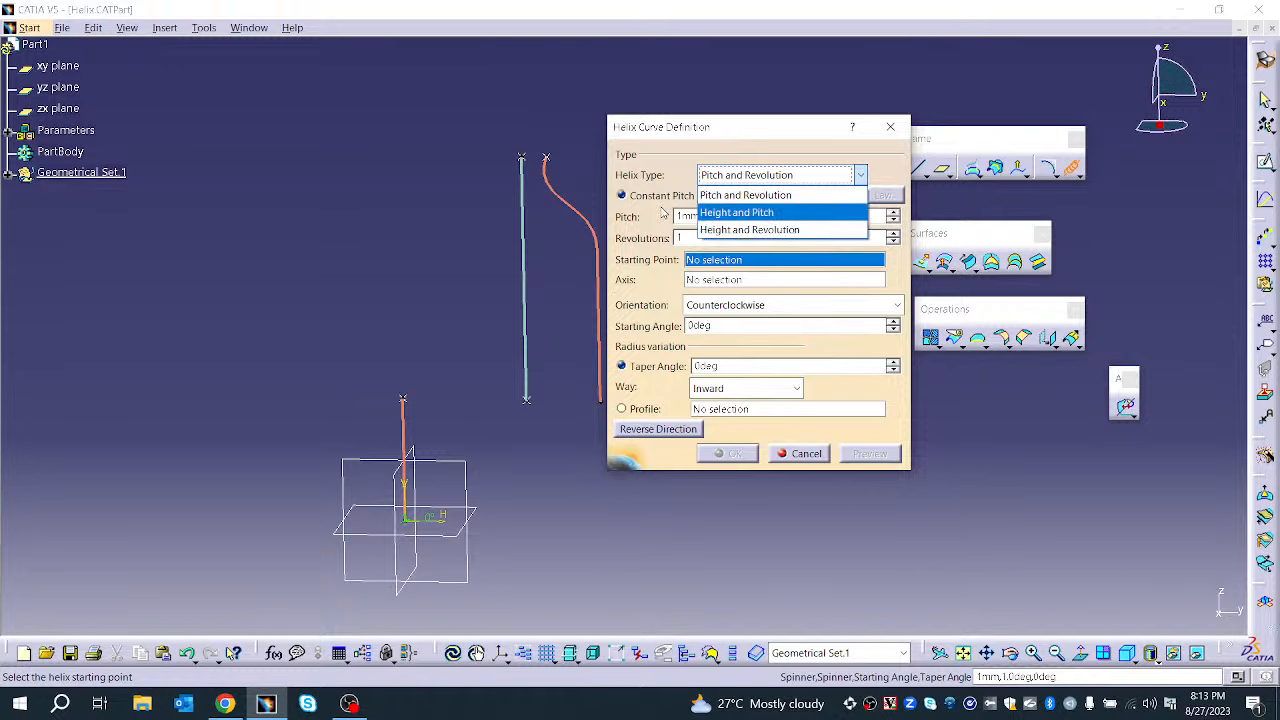
{"action": "left_click", "coordinate": [731, 195]}
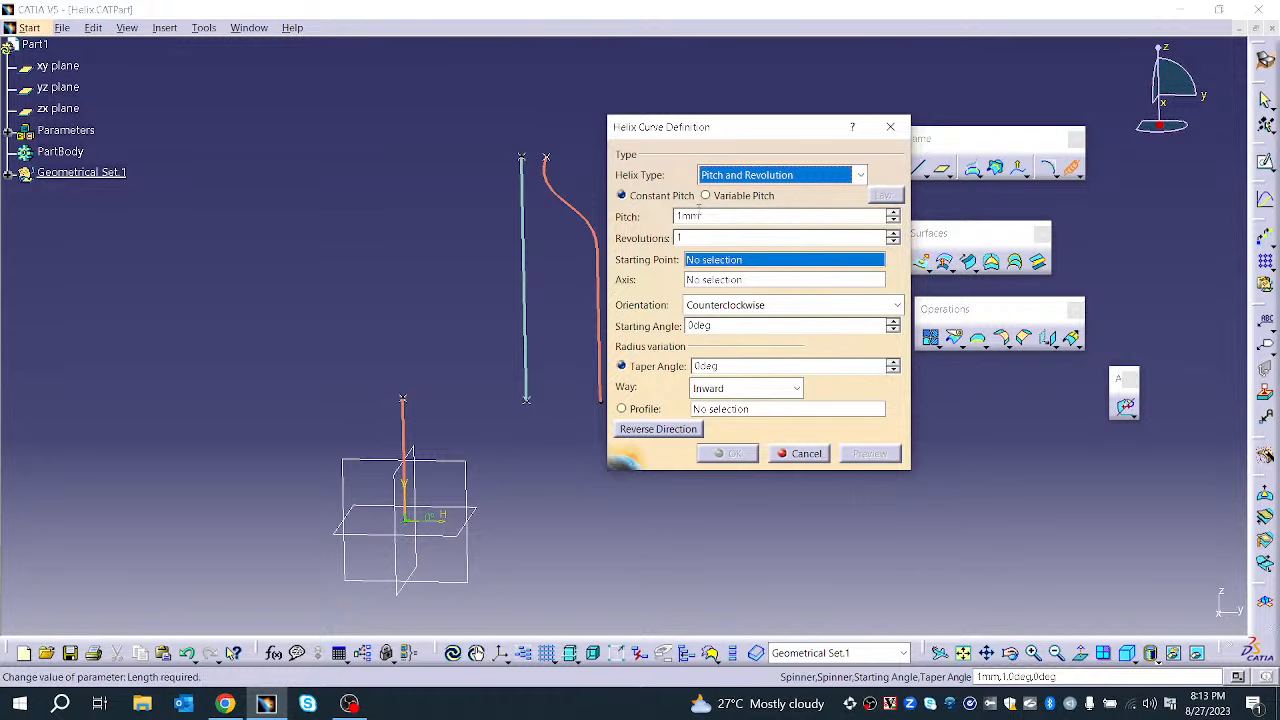
{"action": "left_click_drag", "start_coordinate": [705, 215], "coordinate": [666, 224]}
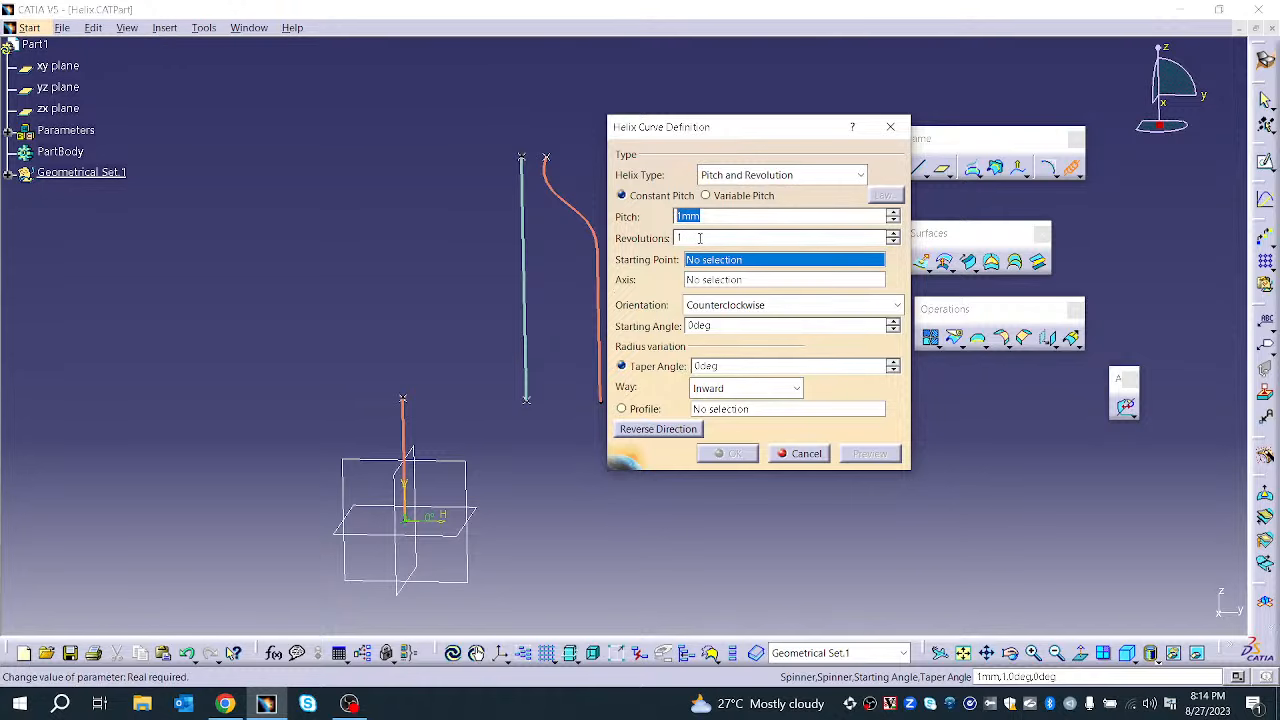
{"action": "left_click", "coordinate": [677, 237]}
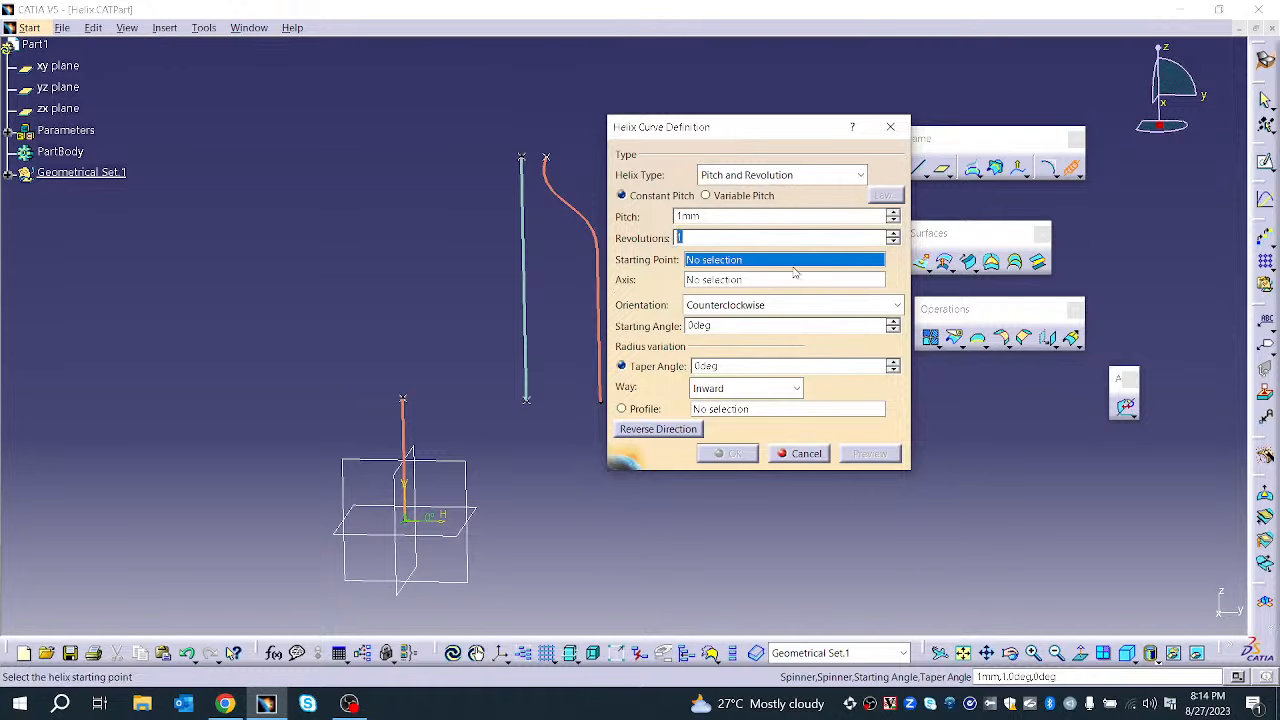
{"action": "left_click", "coordinate": [713, 392]}
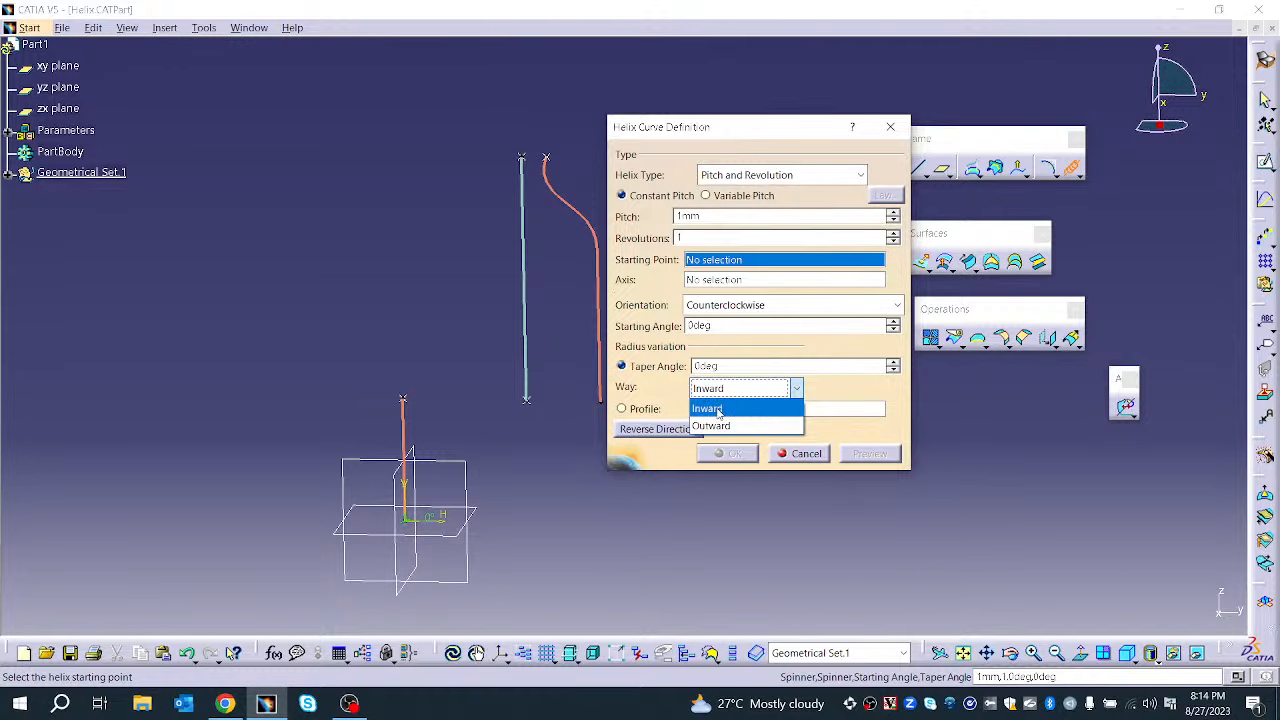
{"action": "left_click", "coordinate": [718, 411]}
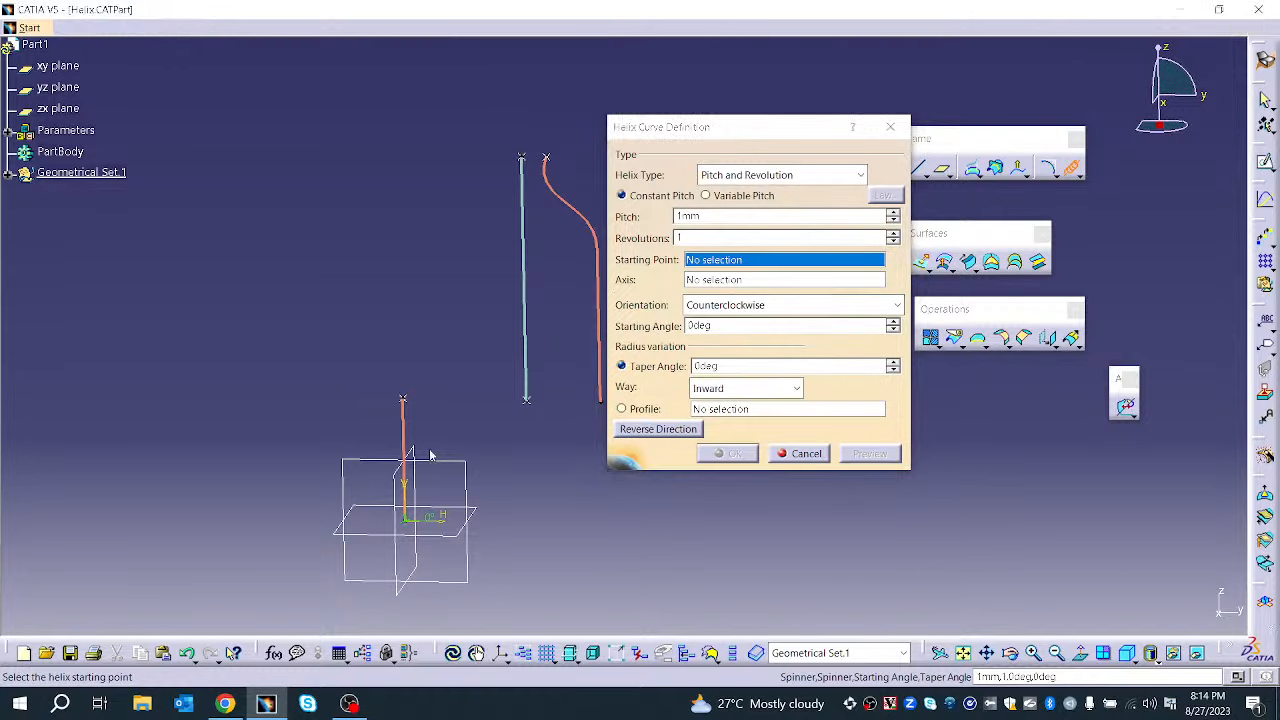
{"action": "middle_click_drag", "start_coordinate": [431, 455], "coordinate": [249, 466]}
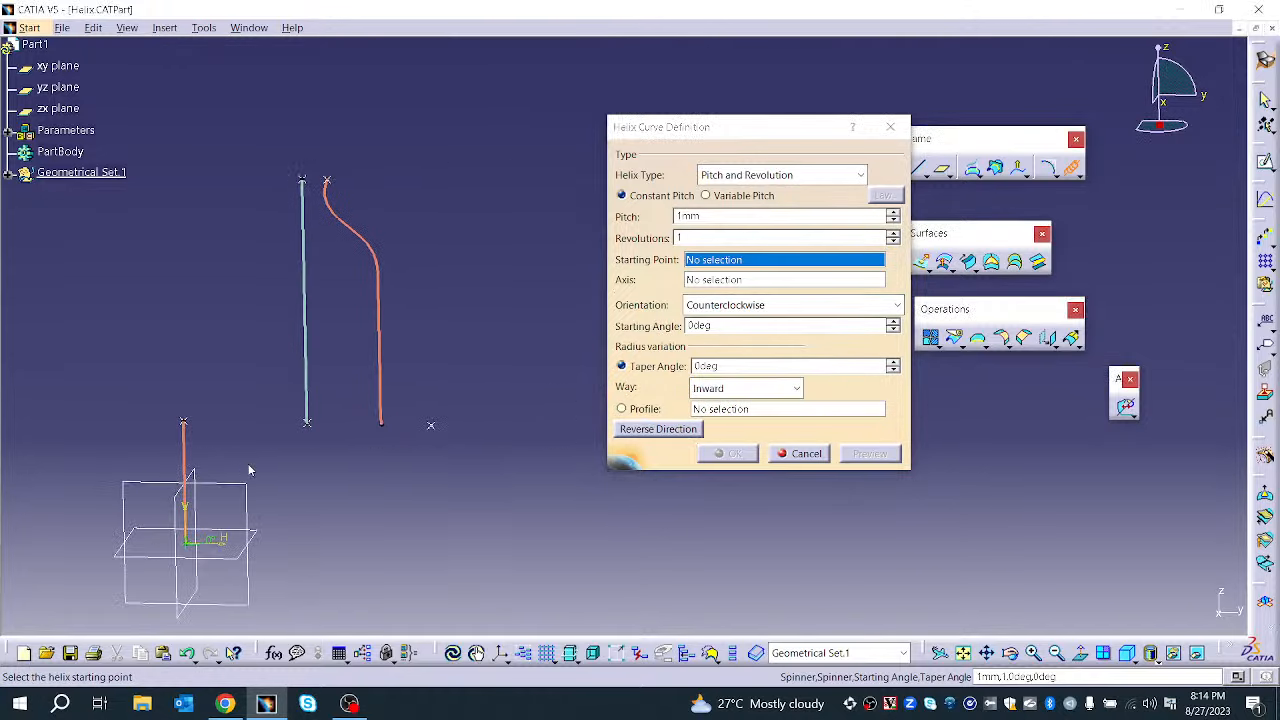
{"action": "left_click", "coordinate": [387, 428]}
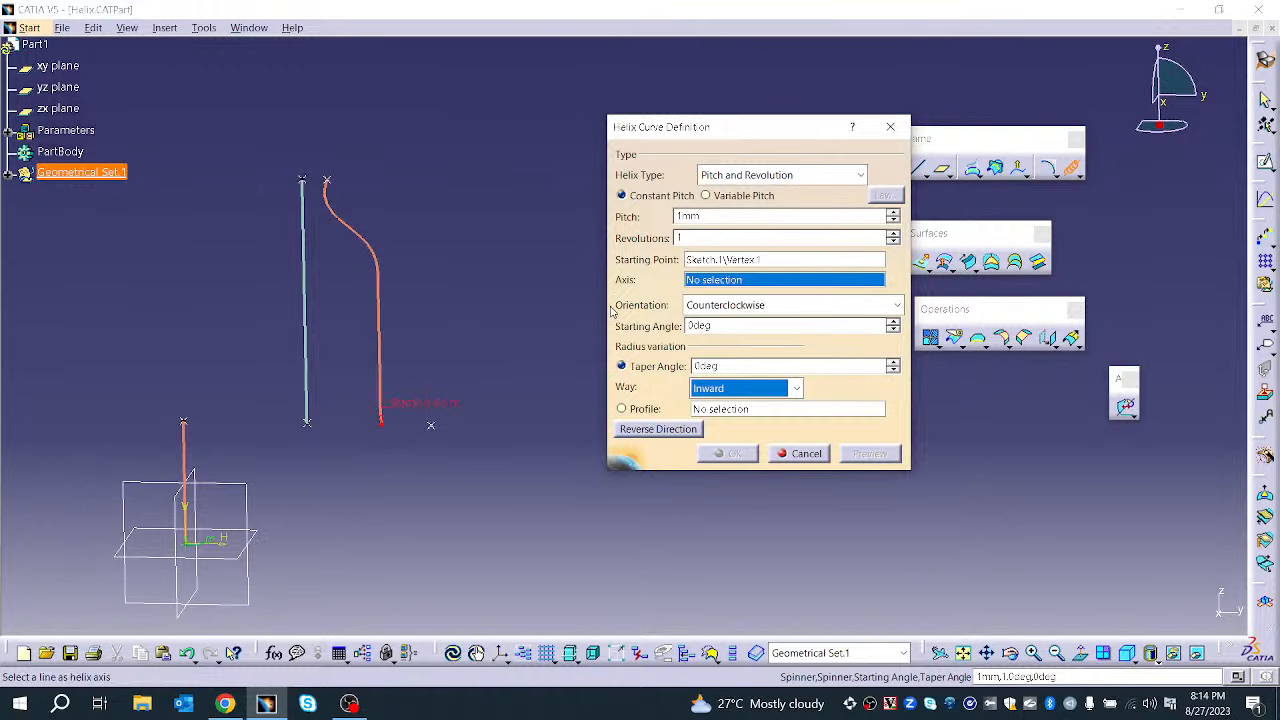
Set the helix pitch to 4 mm and its revolutions to 4
{"action": "left_click", "coordinate": [894, 212]}
{"action": "left_click", "coordinate": [894, 212]}
{"action": "left_click", "coordinate": [894, 212]}
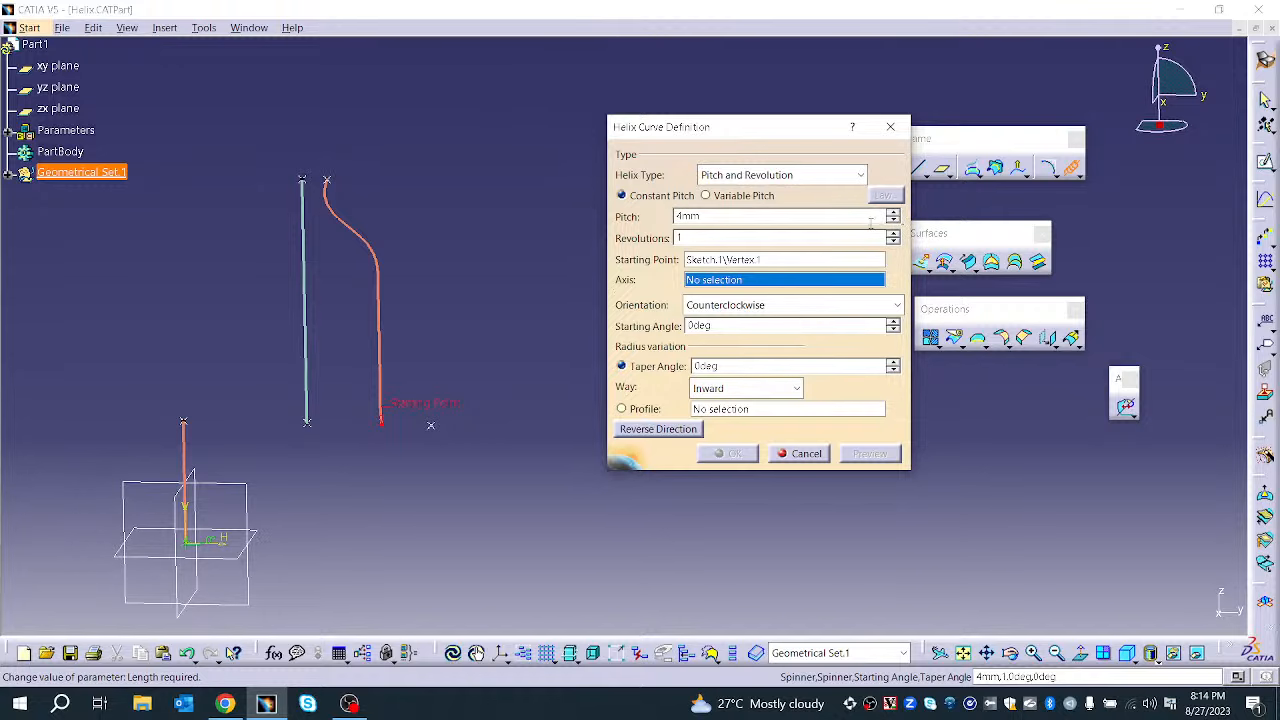
{"action": "left_click", "coordinate": [893, 235]}
{"action": "left_click", "coordinate": [893, 235]}
{"action": "left_click", "coordinate": [893, 235]}
{"action": "left_click", "coordinate": [893, 235]}
{"action": "left_click", "coordinate": [893, 235]}
{"action": "left_click", "coordinate": [893, 235]}
{"action": "left_click", "coordinate": [894, 241]}
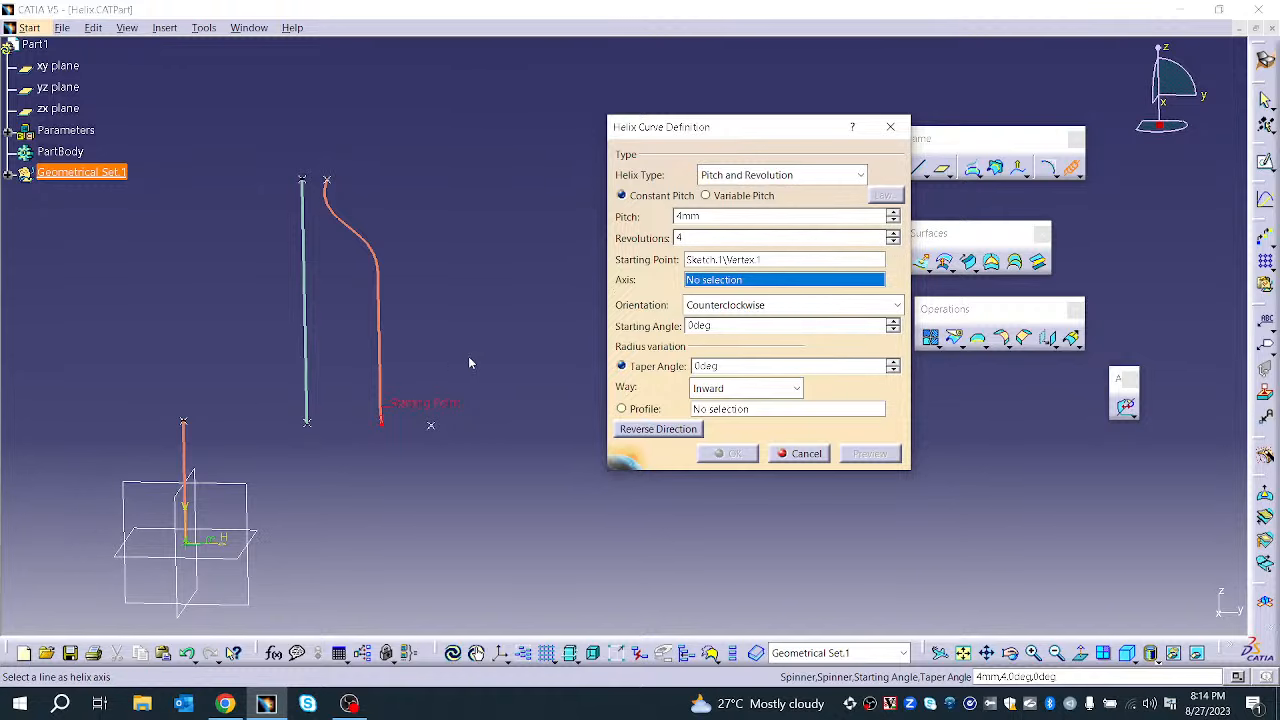
Use the vertical Line.2 beside the curved profile as the helix axis and set the pitch to 6 mm
{"action": "left_click", "coordinate": [312, 314]}
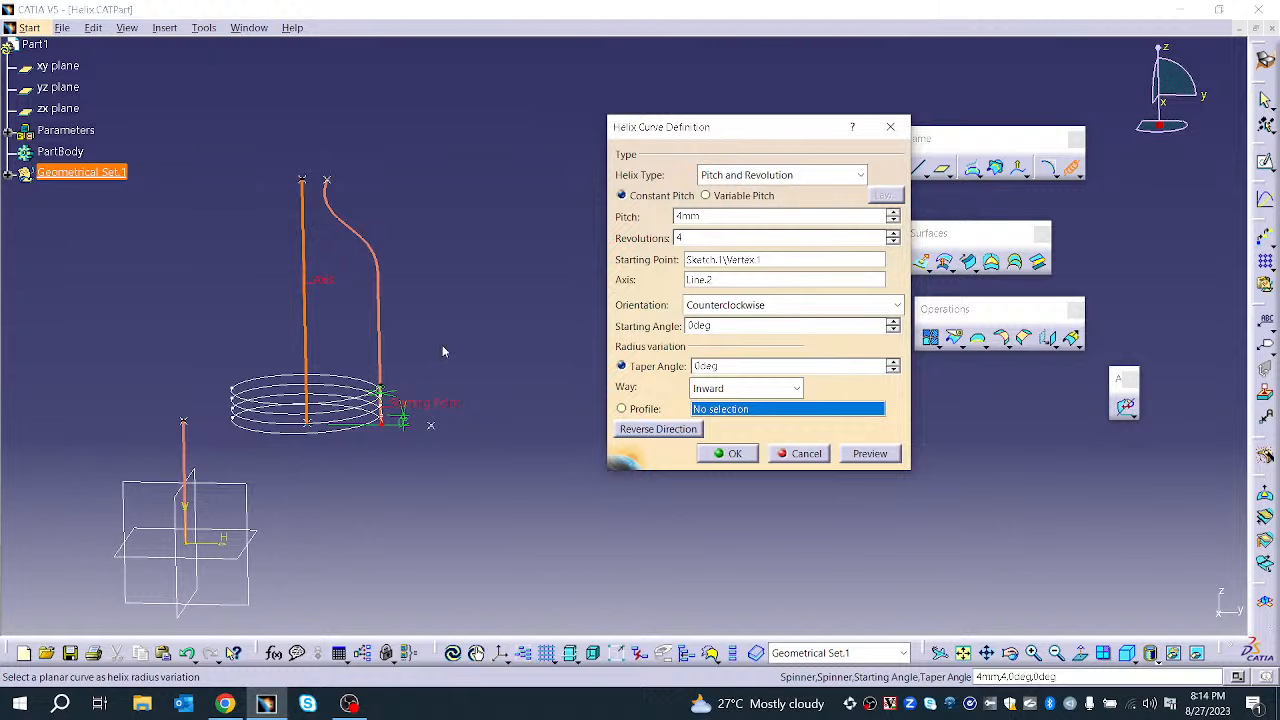
{"action": "middle_click_drag", "start_coordinate": [411, 444], "coordinate": [300, 580]}
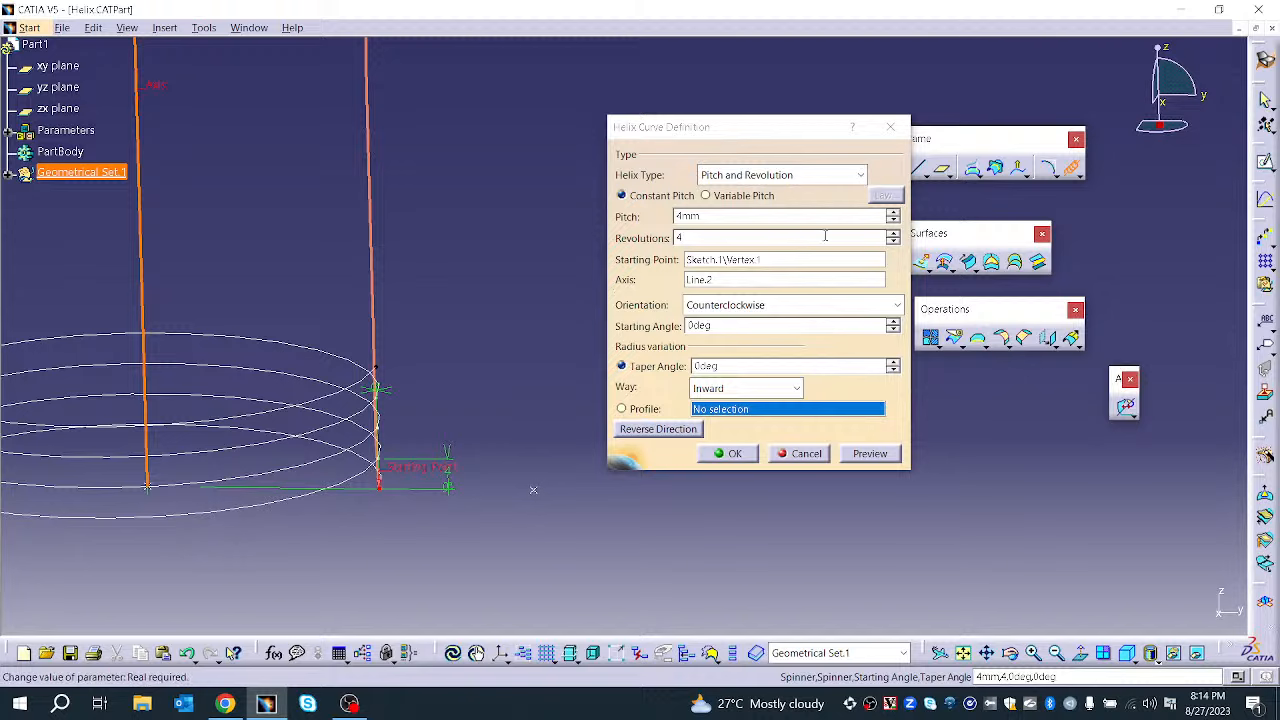
{"action": "left_click", "coordinate": [893, 212]}
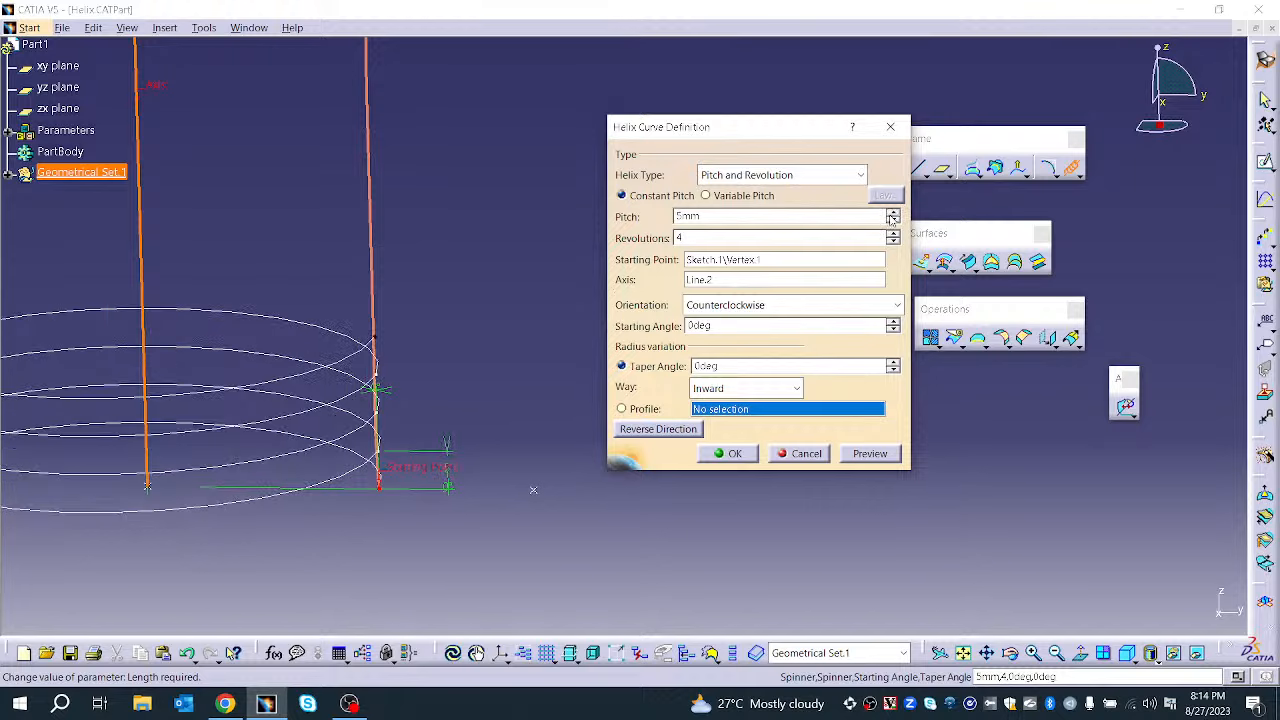
{"action": "left_click", "coordinate": [893, 212]}
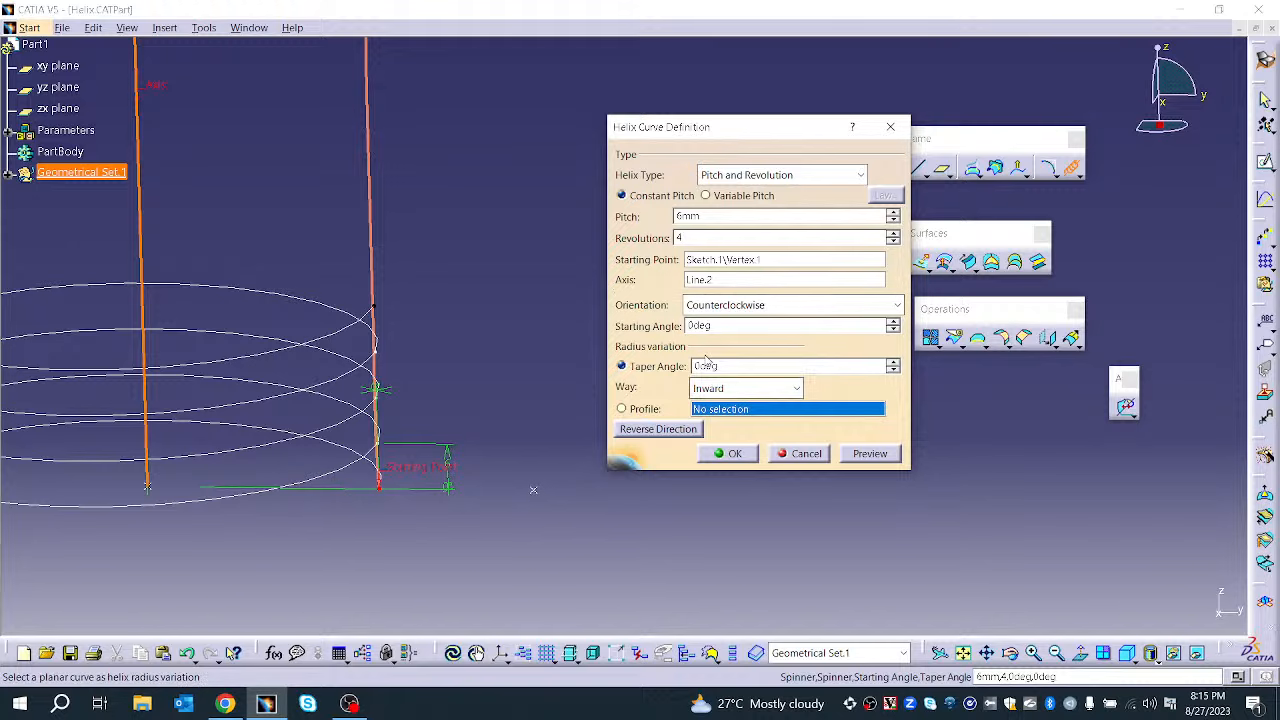
Set the helix revolutions to 18
{"action": "middle_click_drag", "start_coordinate": [376, 434], "coordinate": [386, 472]}
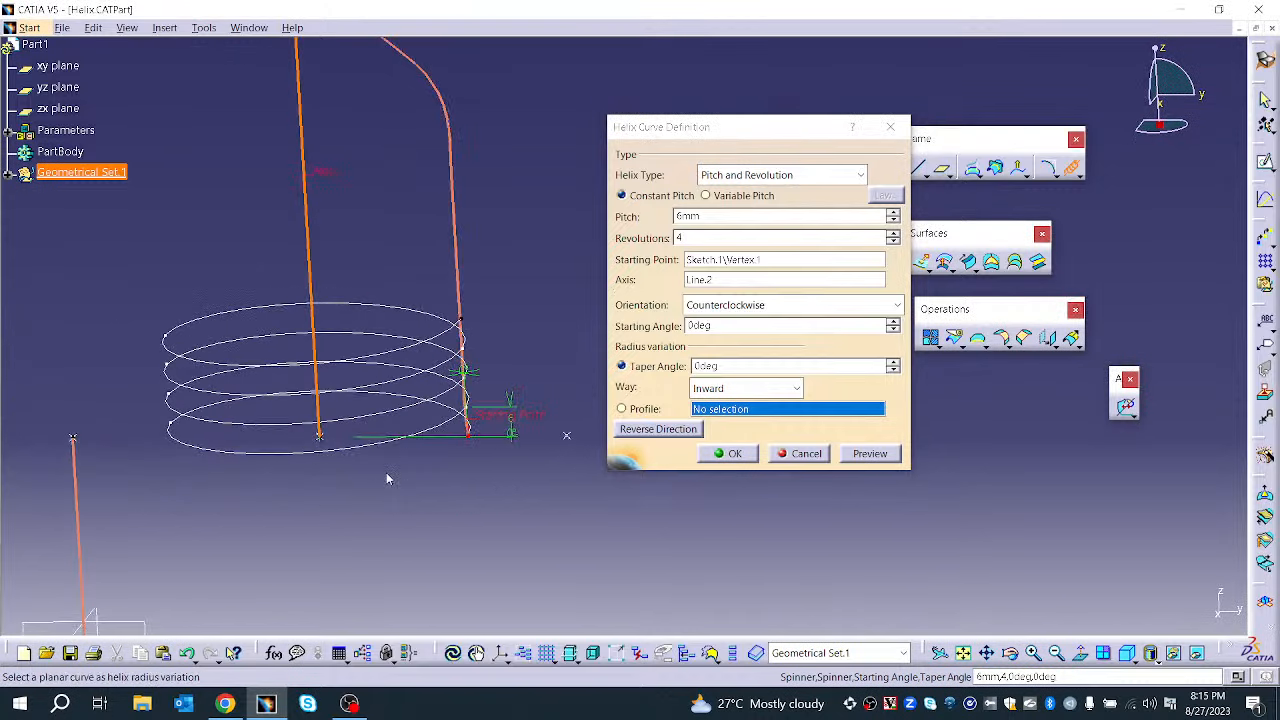
{"action": "left_click", "coordinate": [895, 236]}
{"action": "left_click", "coordinate": [895, 236]}
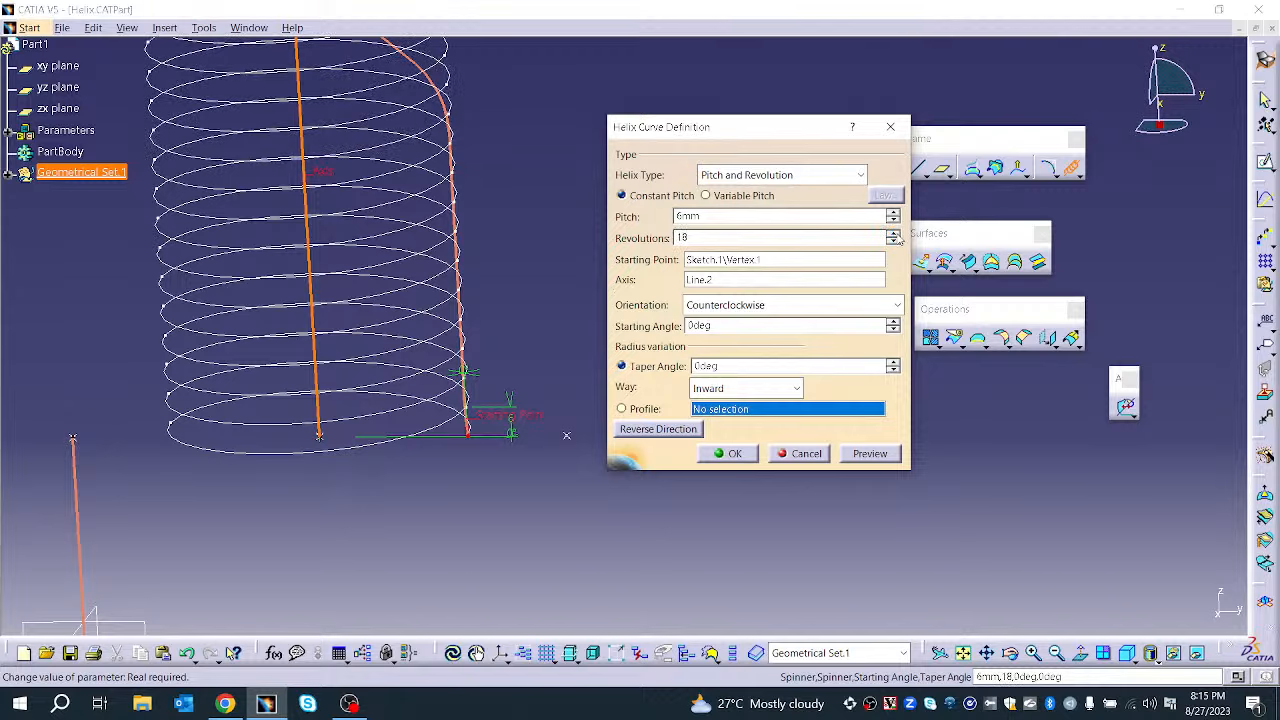
{"action": "middle_click_drag", "start_coordinate": [453, 285], "coordinate": [582, 528]}
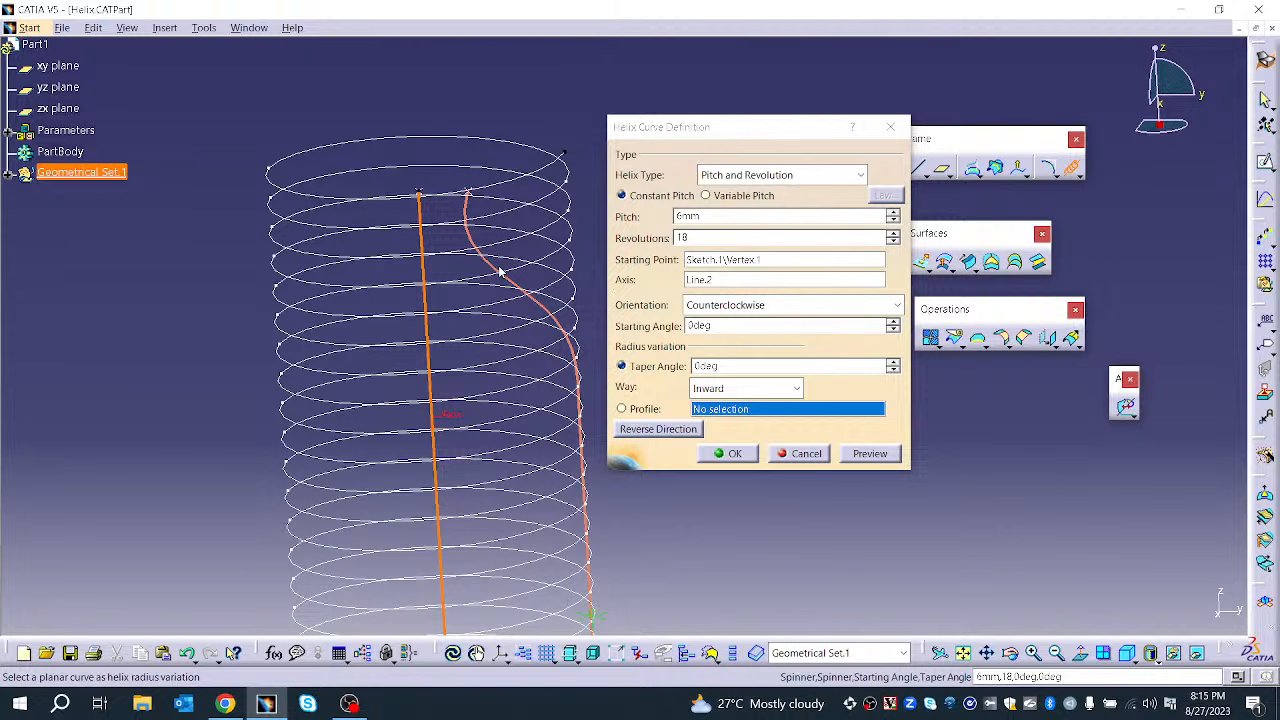
Use the curved Sketch.1 as the helix radius variation profile and preview the result
{"action": "left_click", "coordinate": [739, 408]}
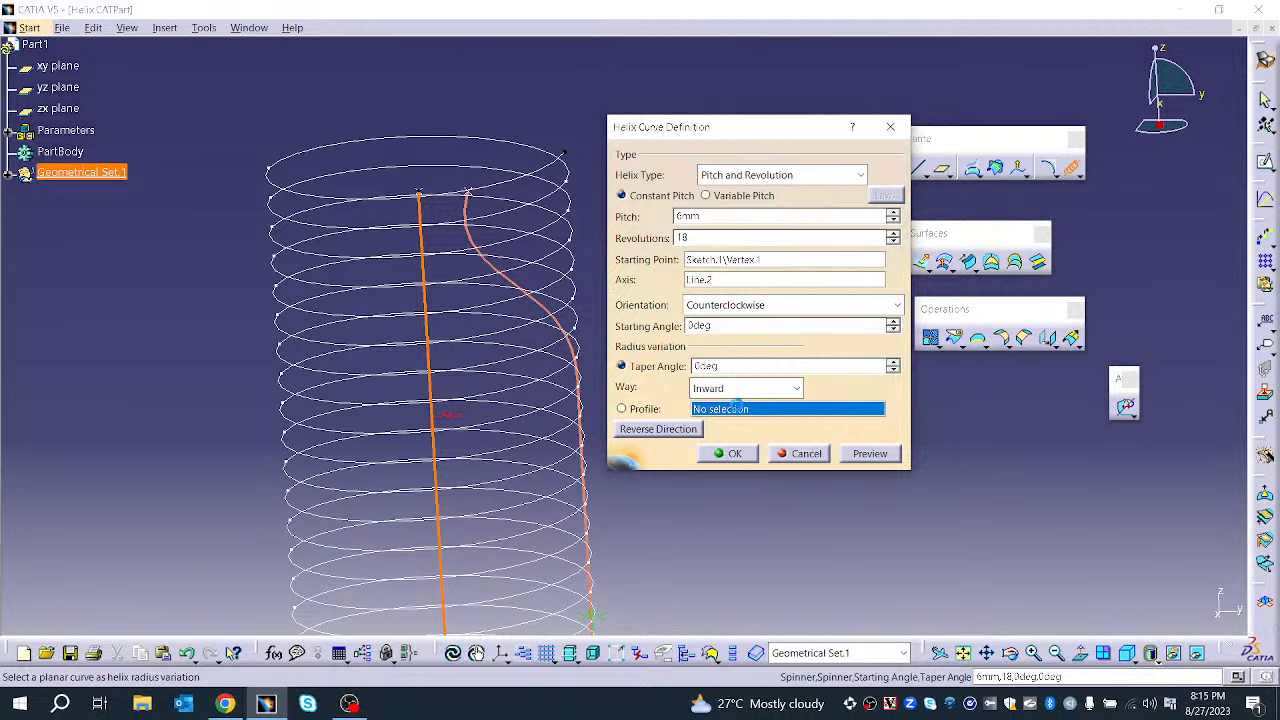
{"action": "left_click", "coordinate": [511, 276]}
{"action": "mouse_move", "coordinate": [532, 456]}
{"action": "middle_mouse_down"}
{"action": "mouse_move", "coordinate": [507, 447]}
{"action": "mouse_move", "coordinate": [511, 485]}
{"action": "mouse_move", "coordinate": [447, 434]}
{"action": "middle_mouse_up"}
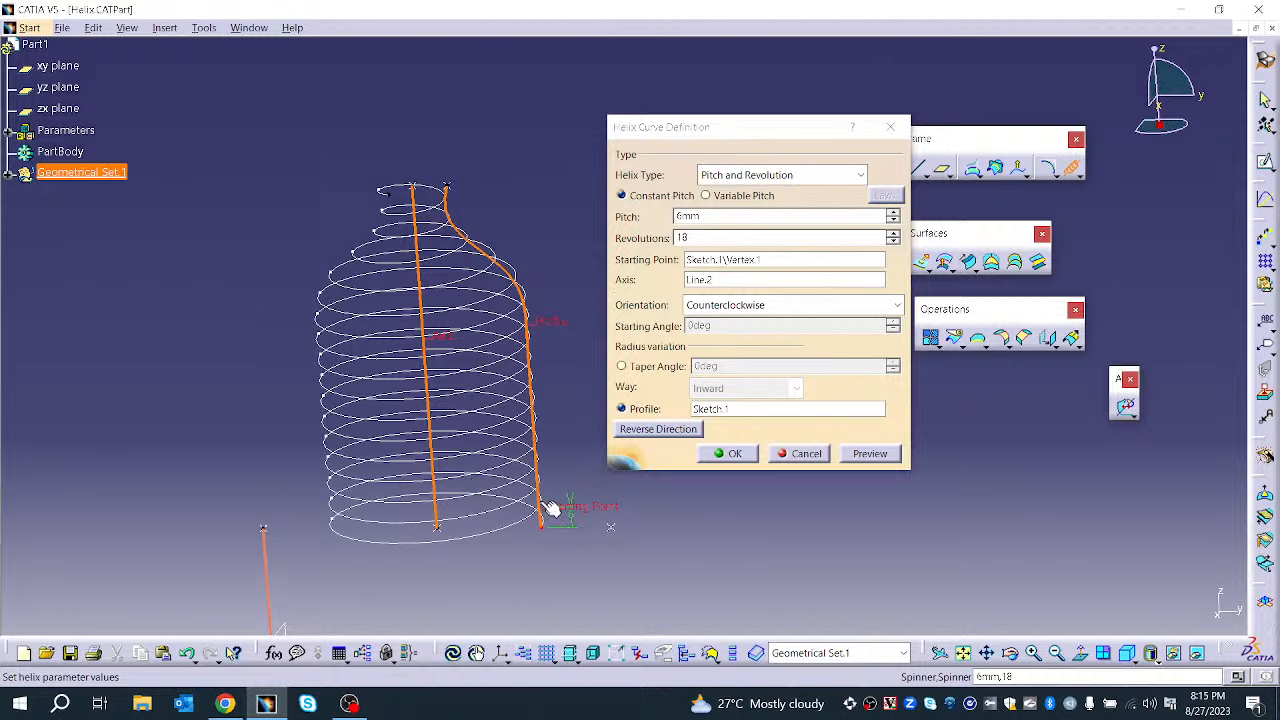
{"action": "left_click", "coordinate": [862, 463]}
Try reversing the helix direction, restore the original upward direction and create the helix
{"action": "left_click", "coordinate": [679, 433]}
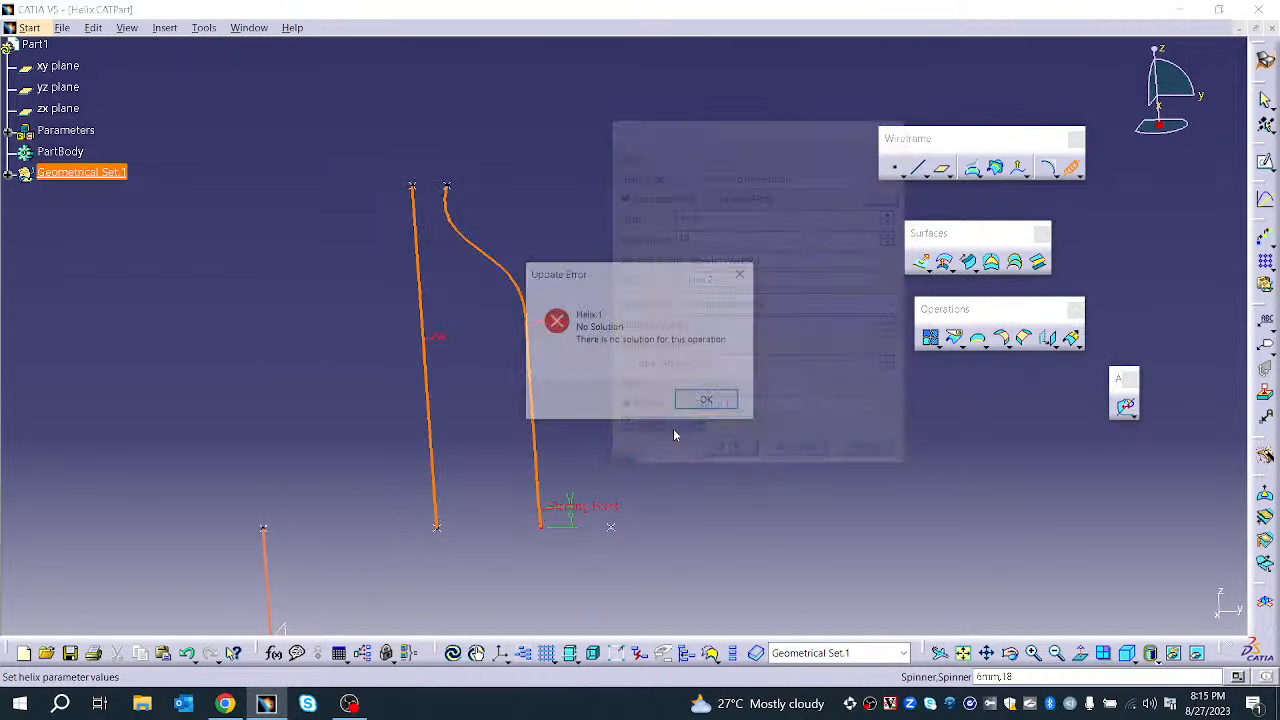
{"action": "left_click", "coordinate": [697, 407]}
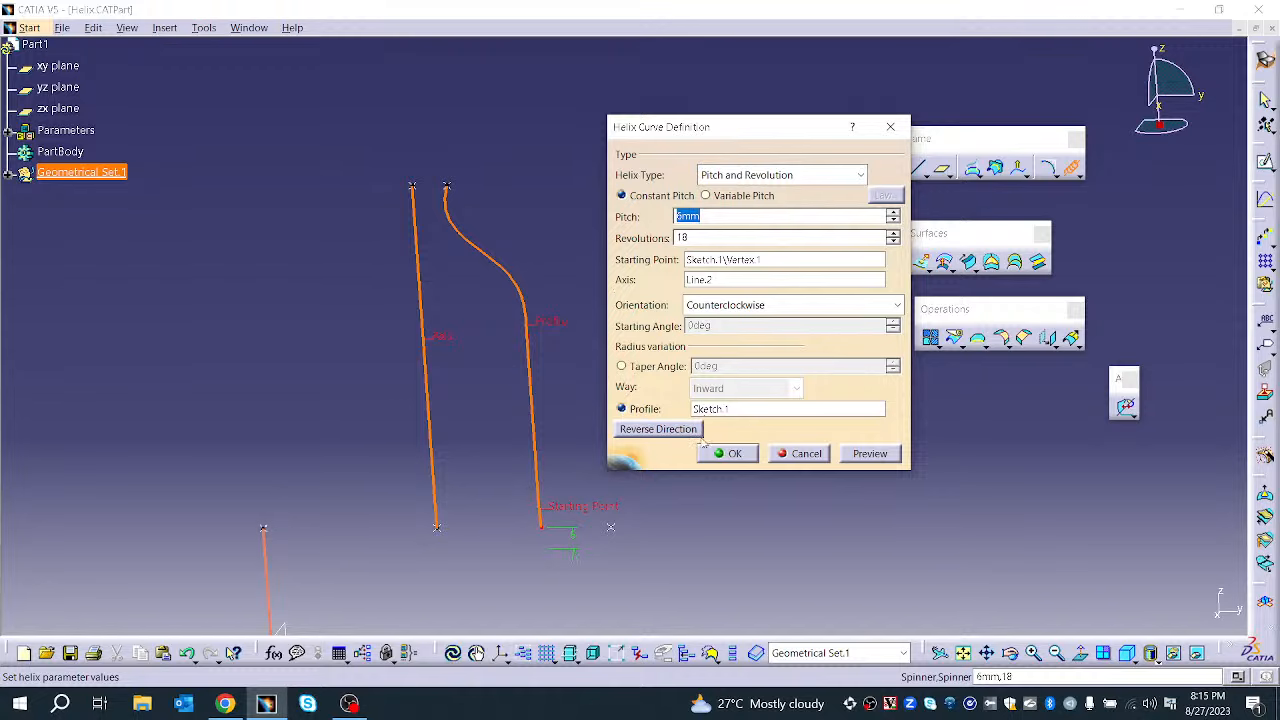
{"action": "left_click", "coordinate": [686, 432]}
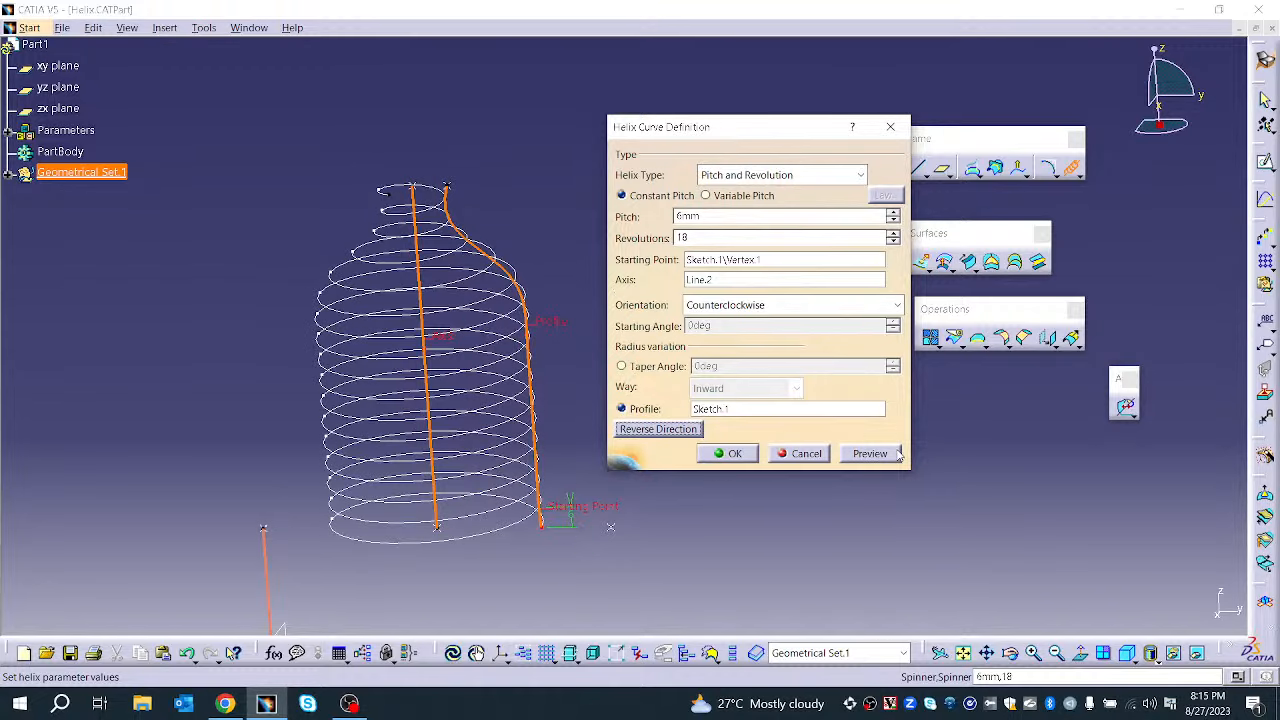
{"action": "left_click", "coordinate": [728, 454]}
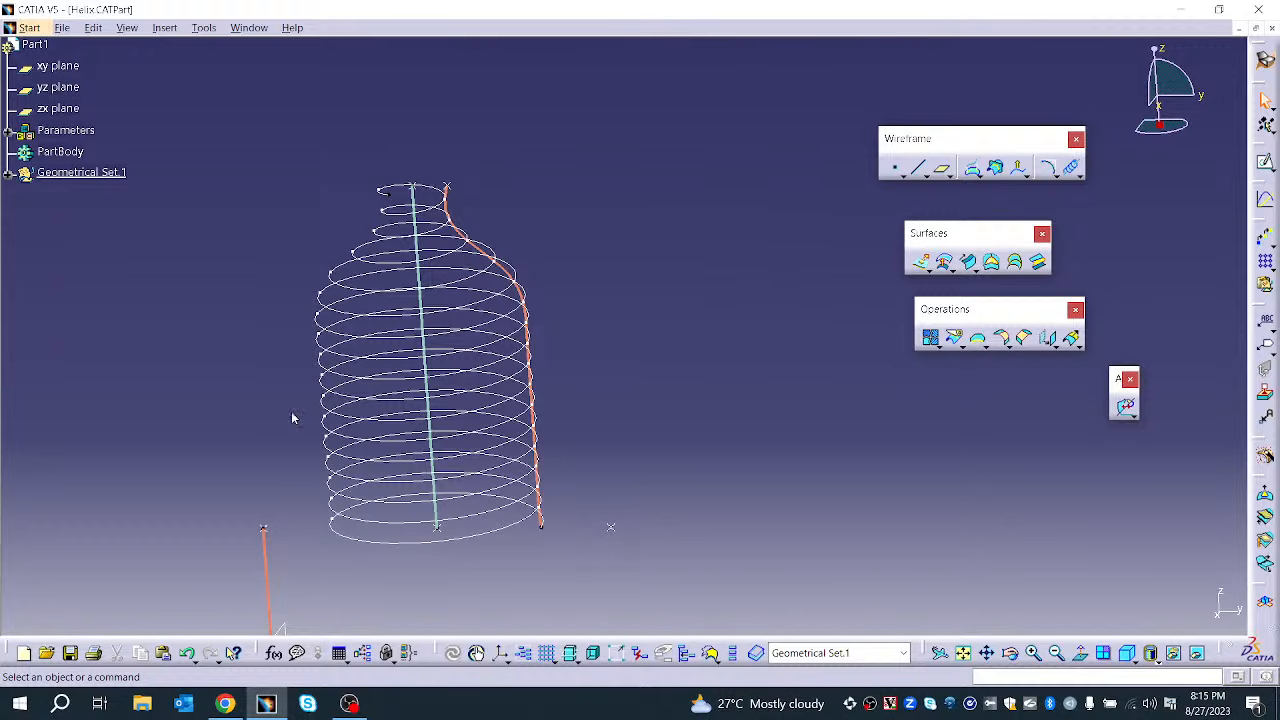
Show the specification tree and expand Geometrical Set.1 down to its last elements
{"action": "key", "text": "F3"}
{"action": "middle_click_drag", "start_coordinate": [304, 577], "coordinate": [494, 500]}
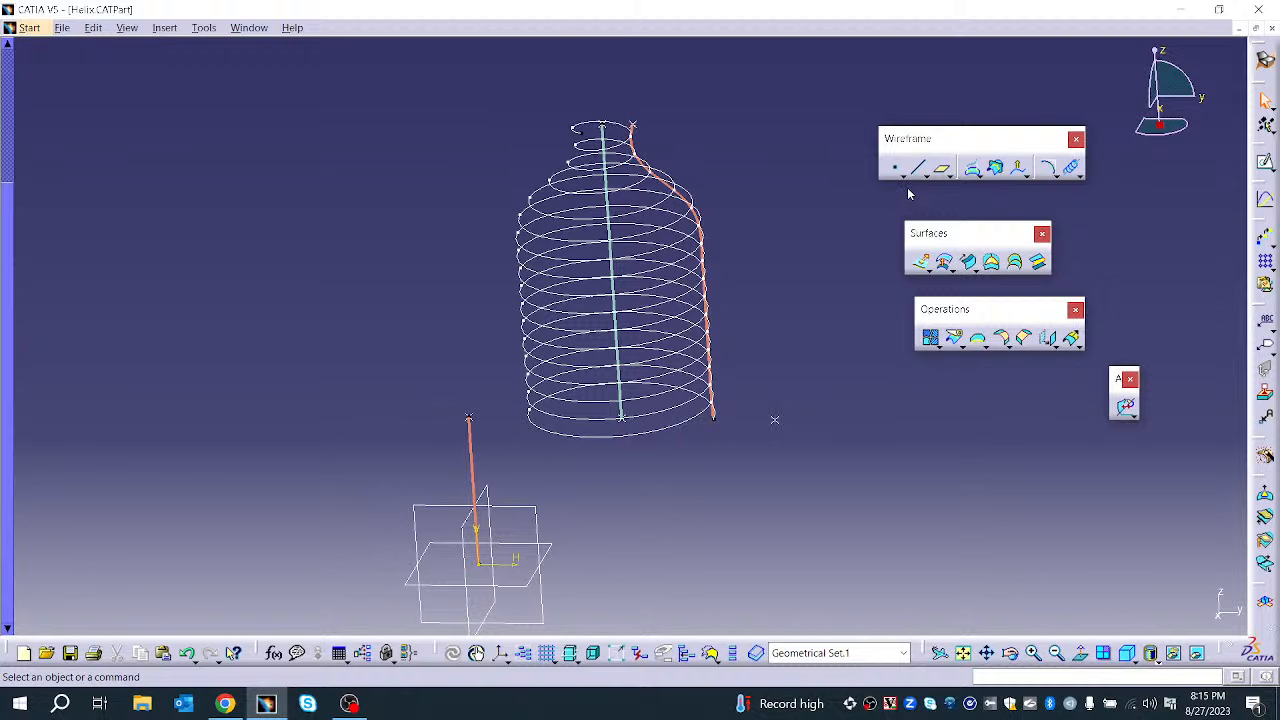
{"action": "middle_click_drag", "start_coordinate": [715, 323], "coordinate": [728, 402]}
{"action": "key", "text": "F3"}
{"action": "left_click", "coordinate": [8, 292]}
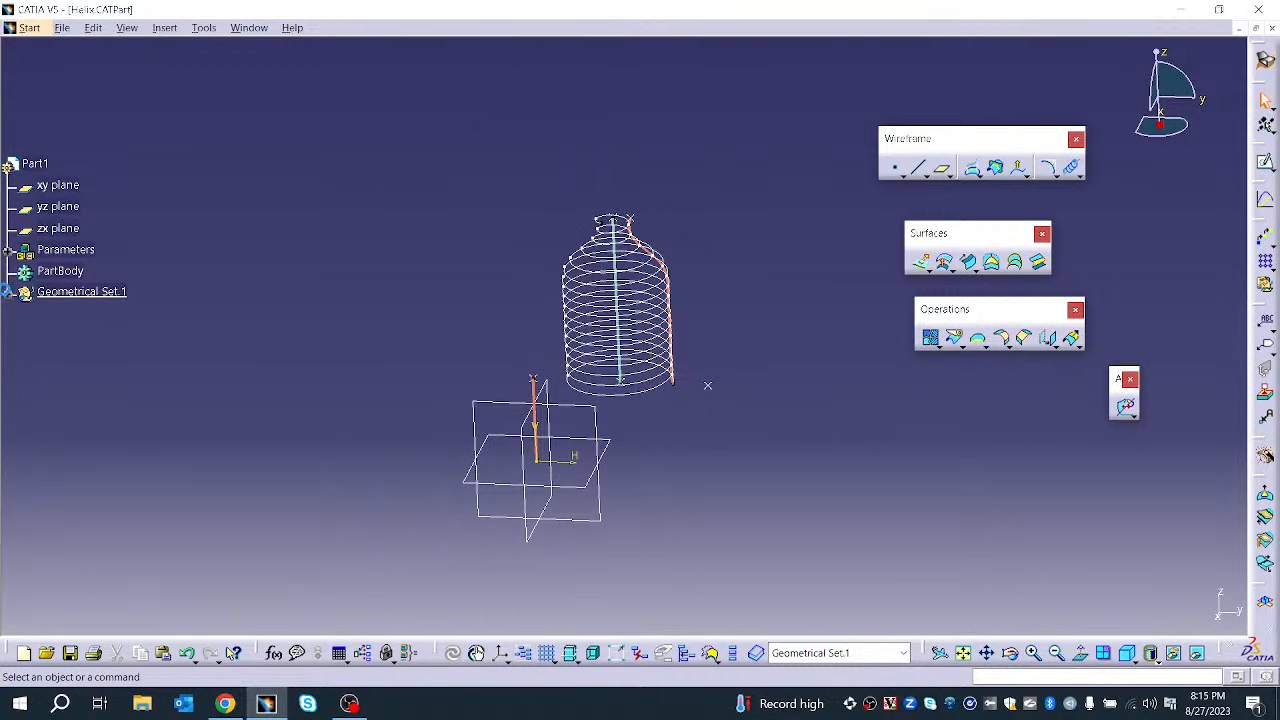
{"action": "scroll", "coordinate": [80, 446], "scroll_direction": "down", "scroll_amount": 5}
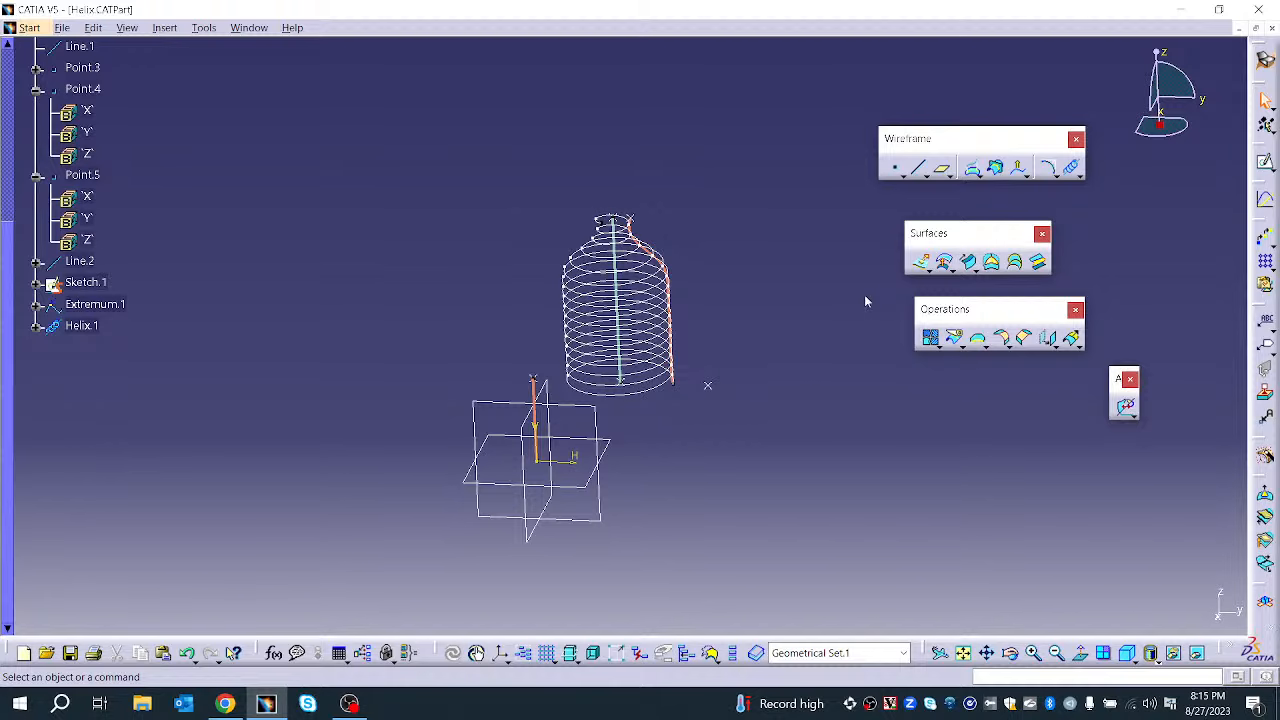
Start another helix with an Outward taper, using Point.3 as the starting point and Line.1 as the axis
{"action": "left_click", "coordinate": [1071, 167]}
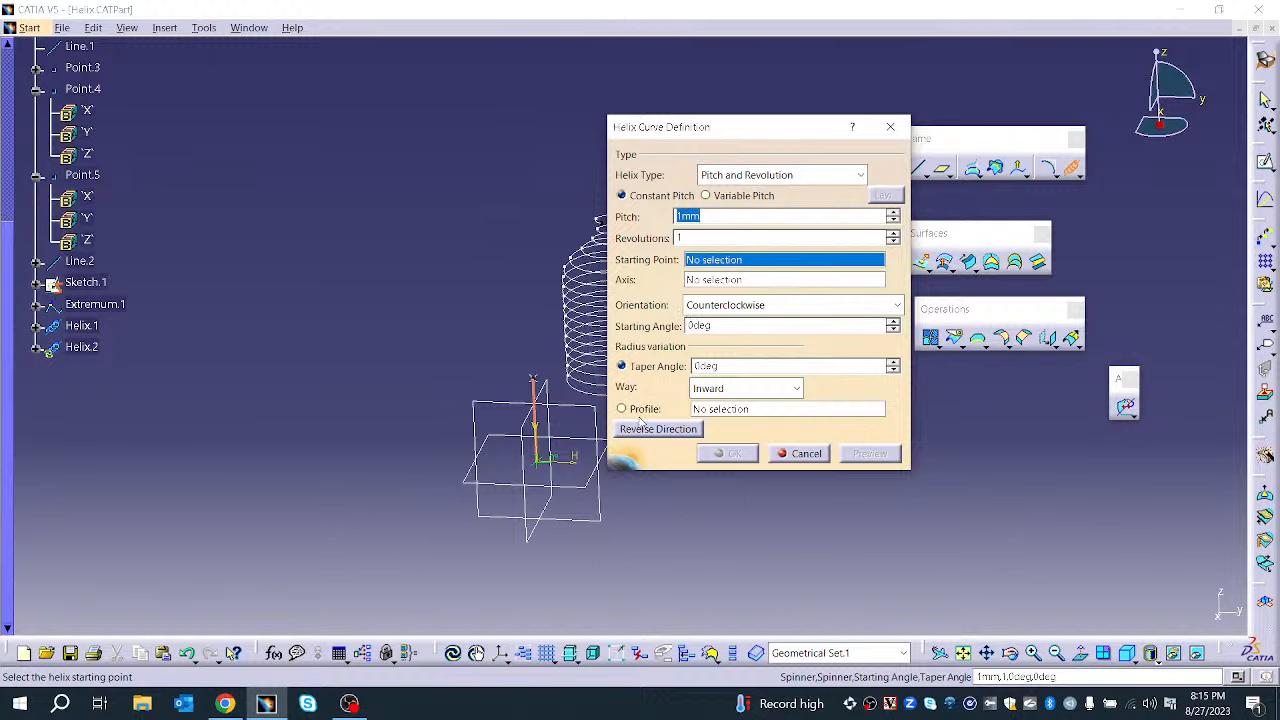
{"action": "left_click", "coordinate": [716, 392]}
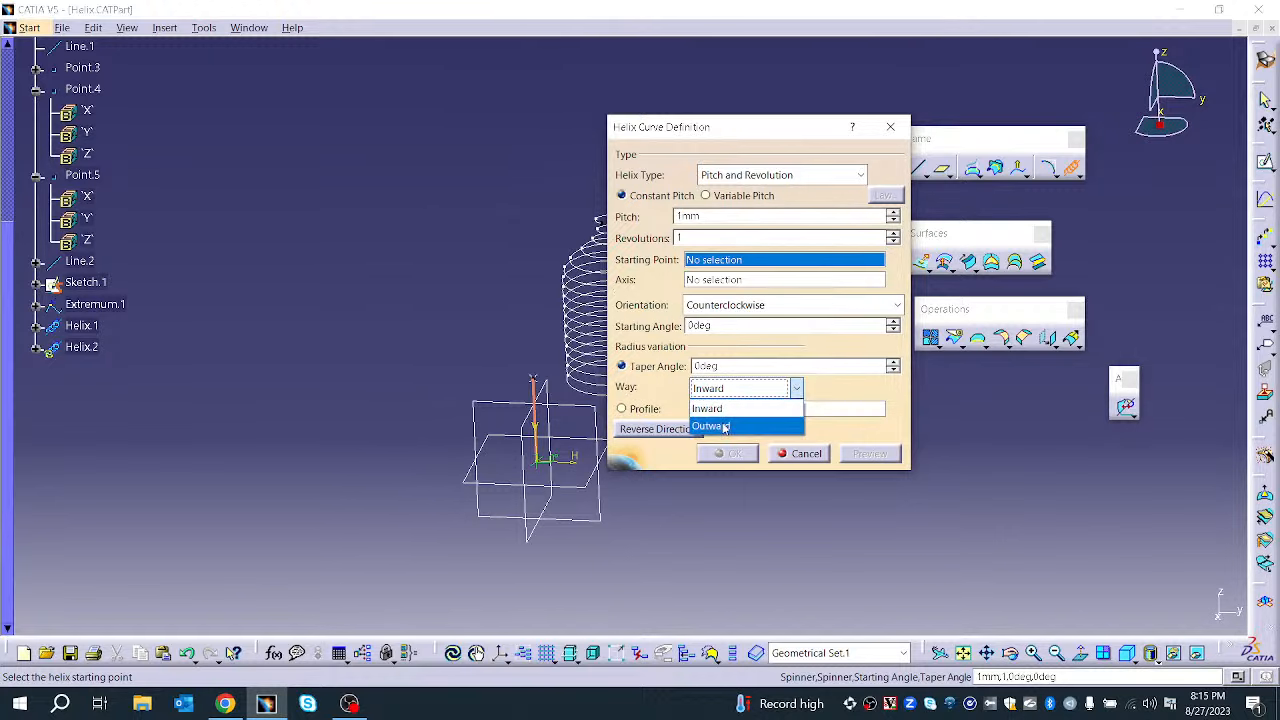
{"action": "left_click", "coordinate": [722, 428]}
{"action": "middle_click_drag", "start_coordinate": [539, 494], "coordinate": [500, 400]}
{"action": "middle_click_drag", "start_coordinate": [439, 394], "coordinate": [259, 262]}
{"action": "left_click", "coordinate": [588, 286]}
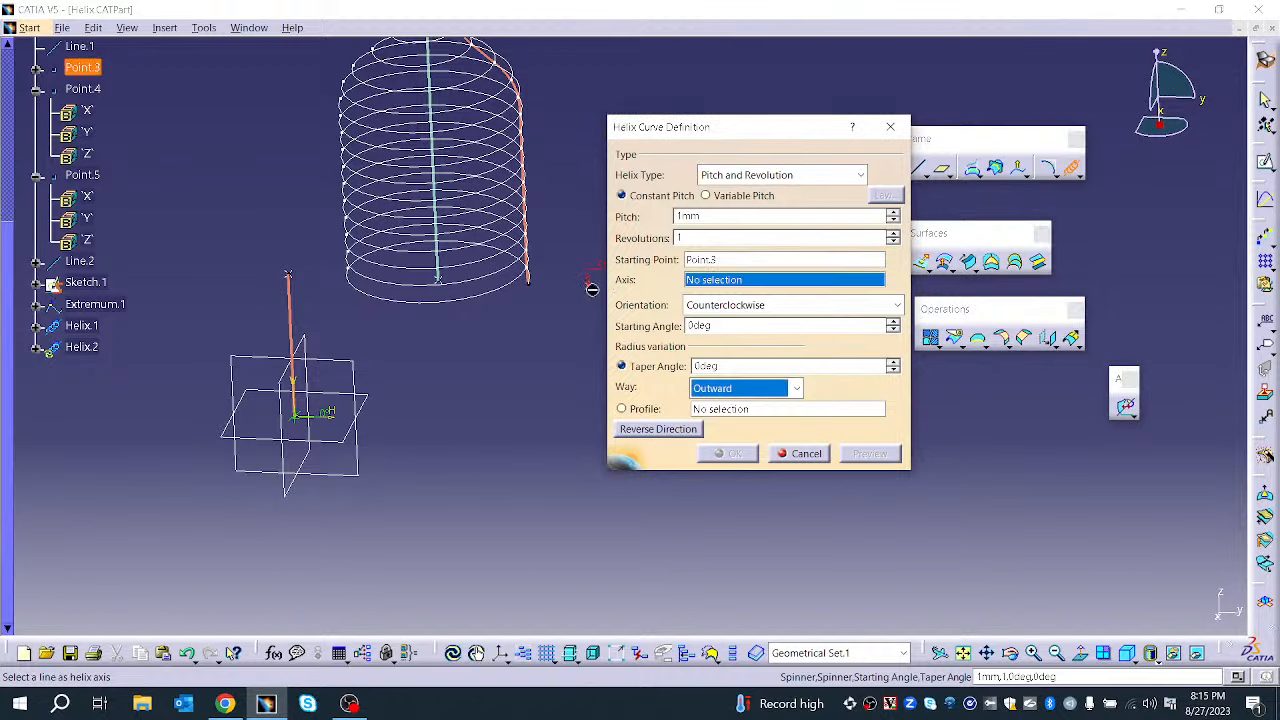
{"action": "left_click", "coordinate": [294, 342]}
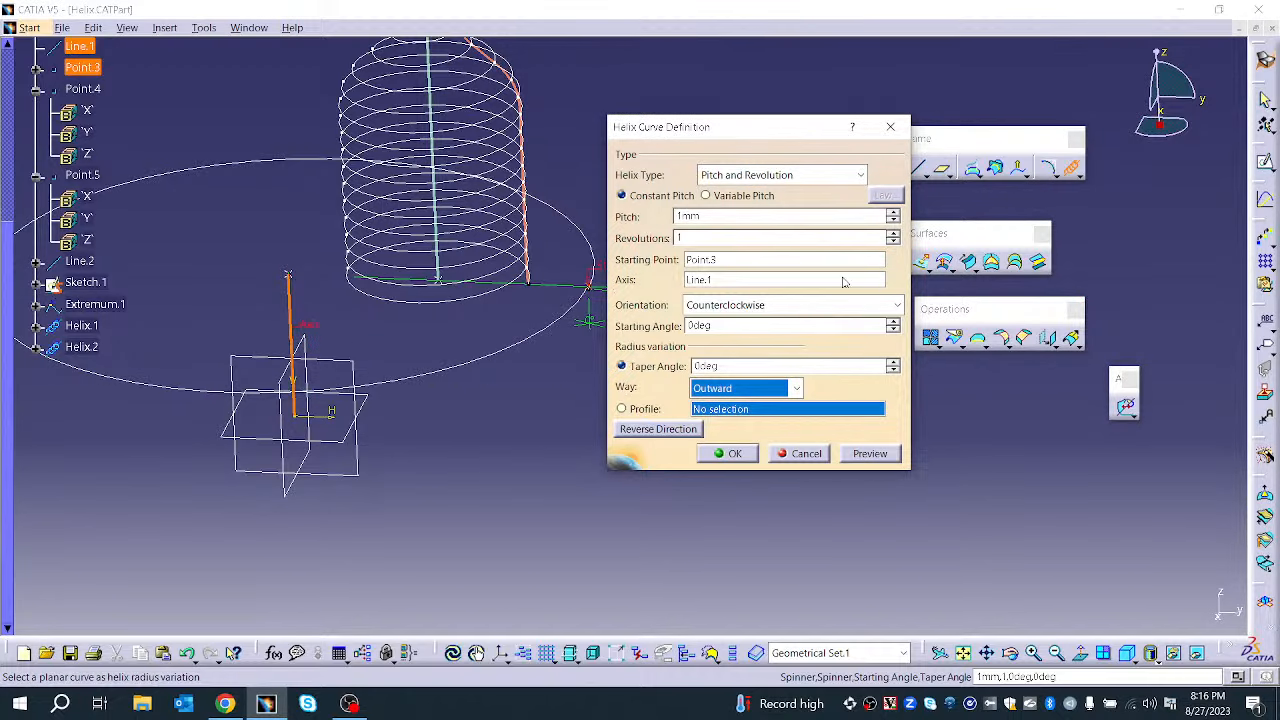
Set the second helix's pitch to 20 mm and its revolutions to 12
{"action": "left_click", "coordinate": [891, 212]}
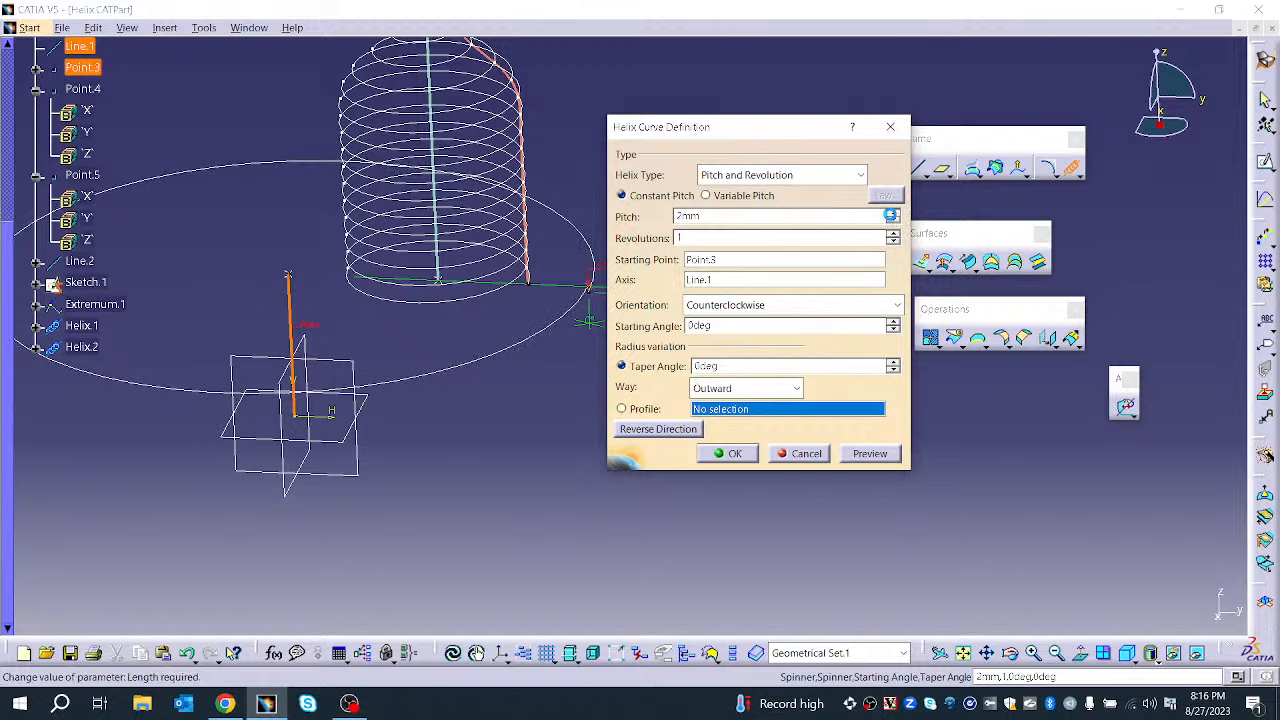
{"action": "left_click", "coordinate": [891, 212]}
{"action": "left_click", "coordinate": [891, 213]}
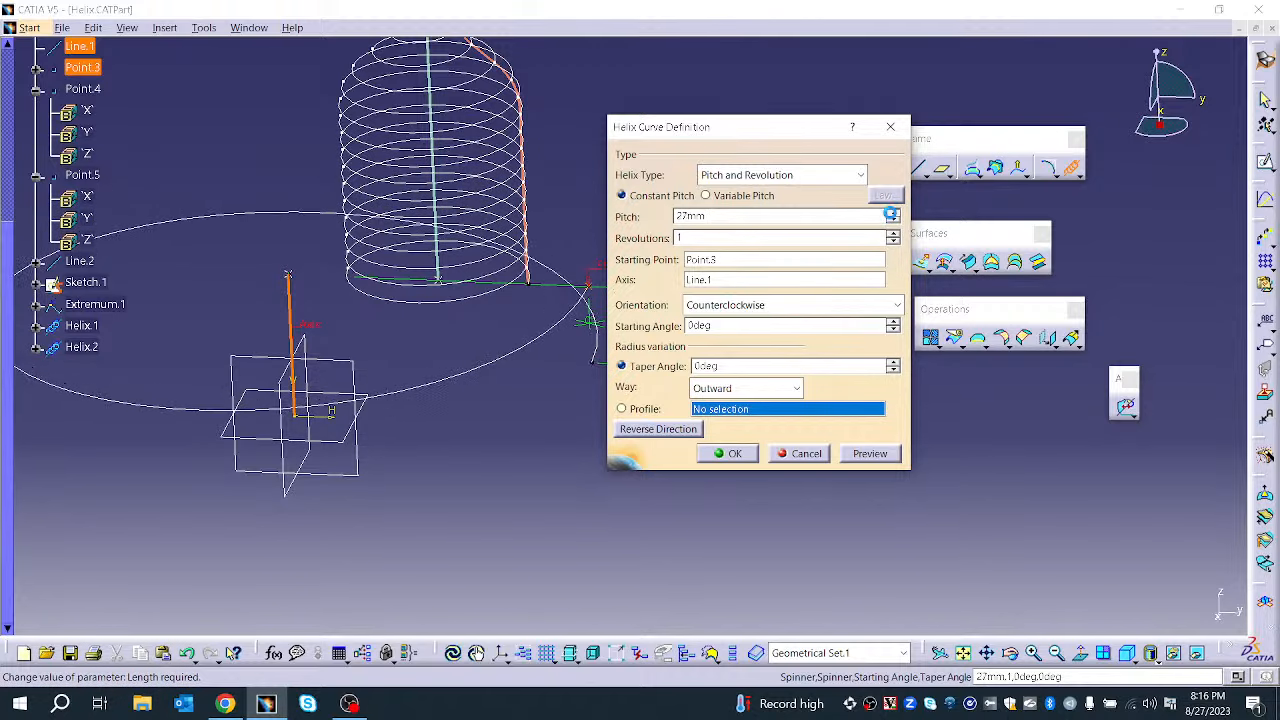
{"action": "left_click", "coordinate": [891, 213]}
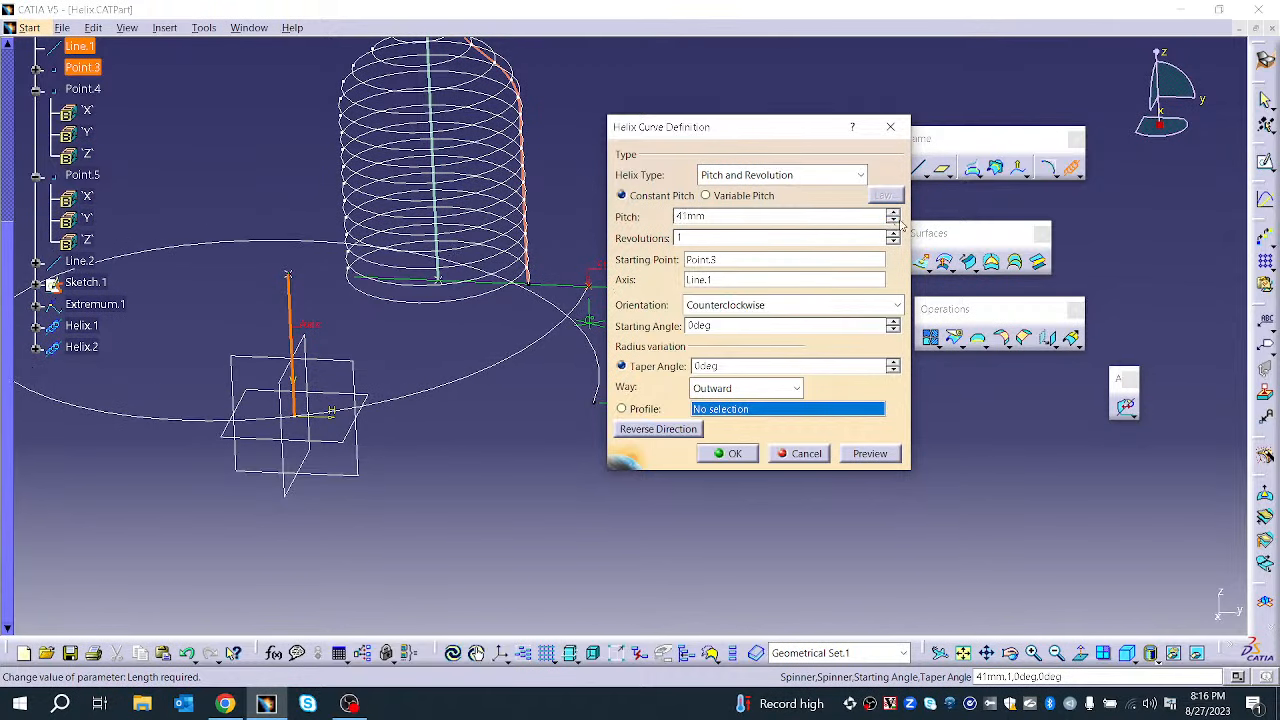
{"action": "left_click", "coordinate": [893, 219]}
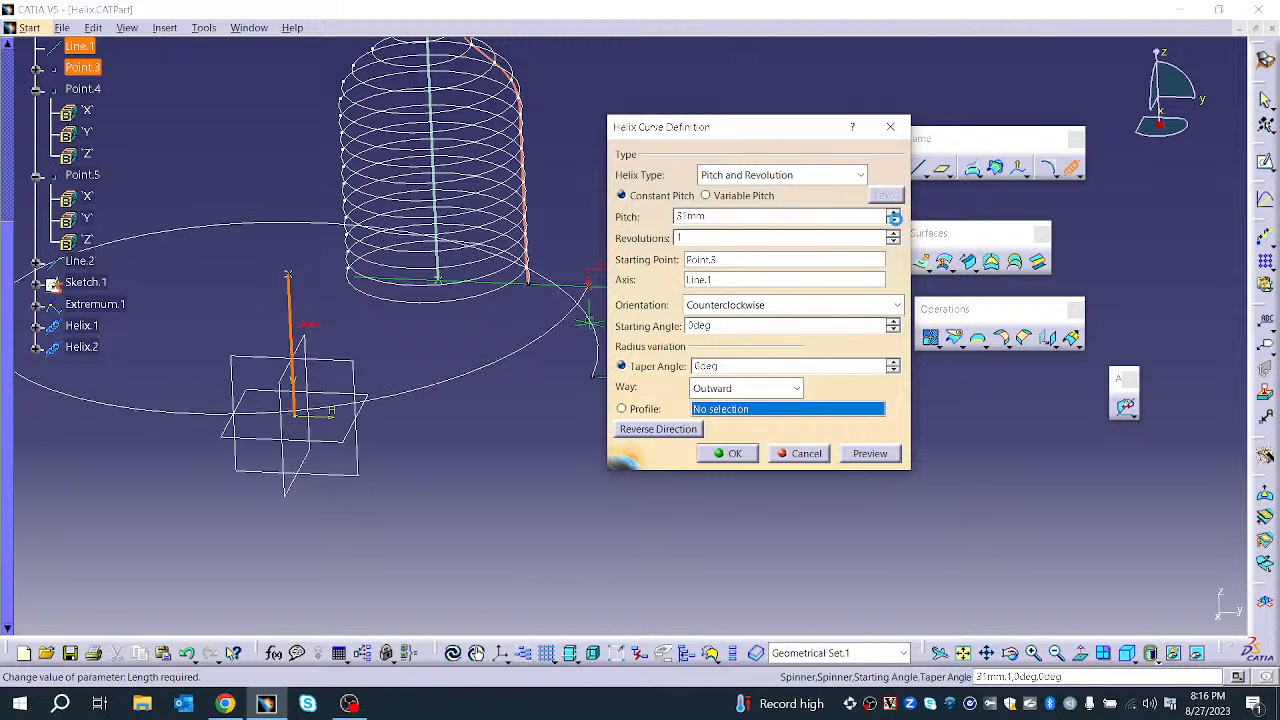
{"action": "left_click", "coordinate": [893, 219]}
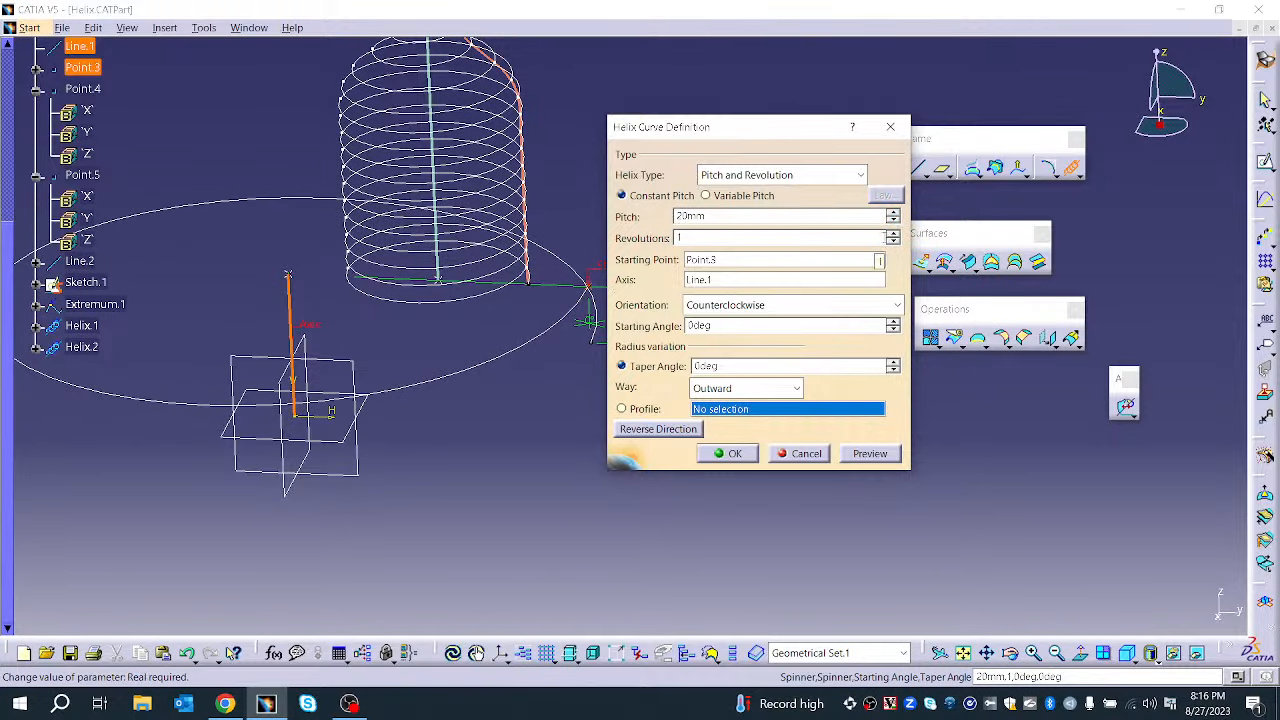
{"action": "left_click", "coordinate": [893, 233]}
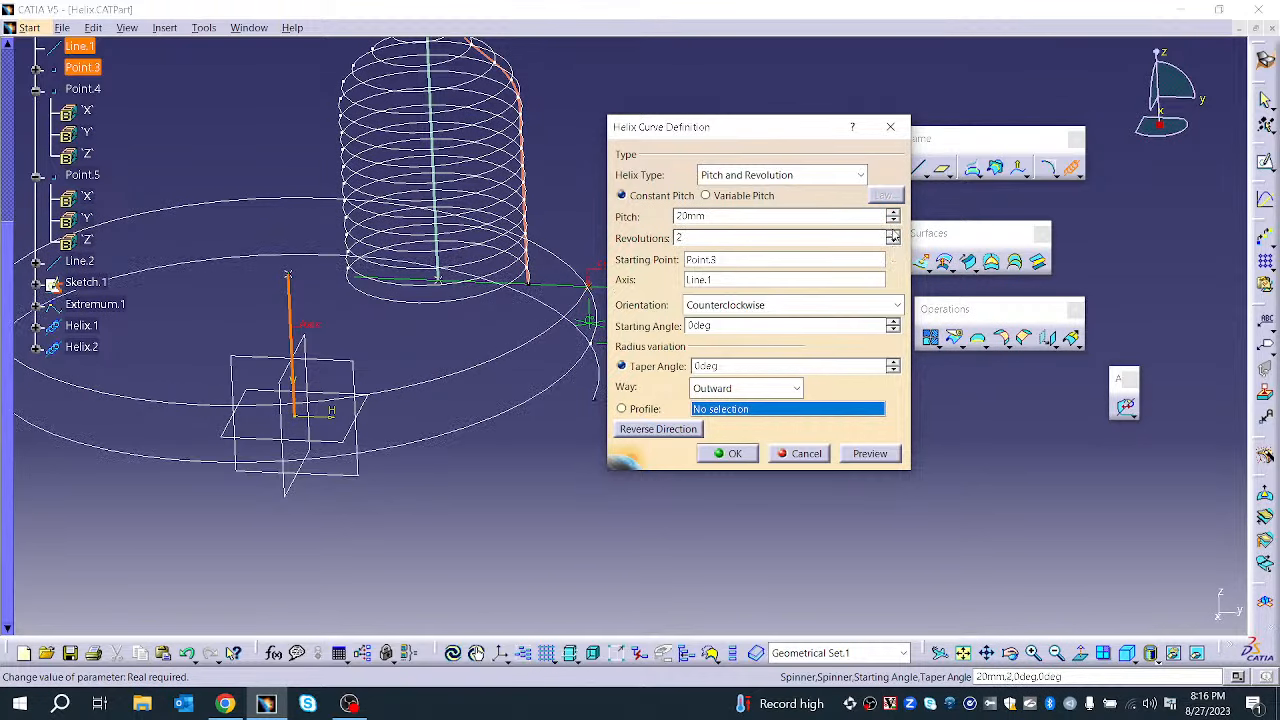
{"action": "left_click", "coordinate": [893, 234]}
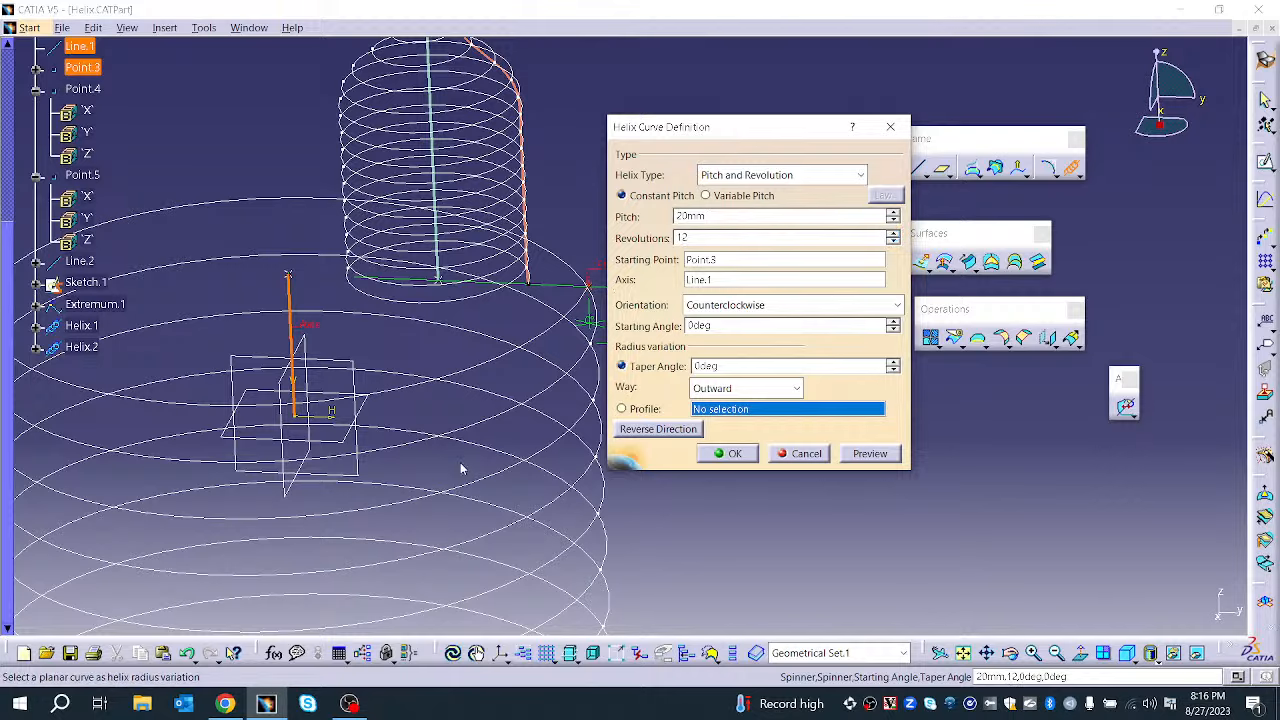
{"action": "middle_click_drag", "start_coordinate": [454, 370], "coordinate": [377, 468]}
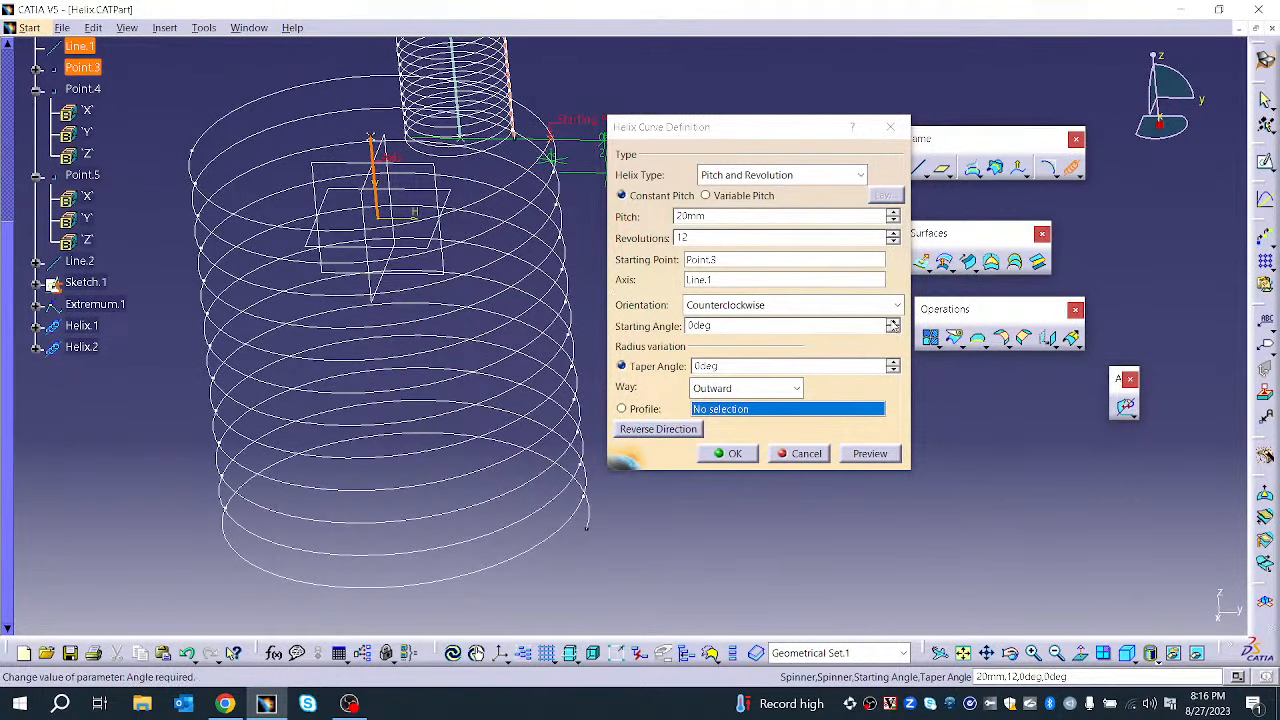
Keep the taper way Outward, preview the helix and set its taper angle to 31 degrees
{"action": "left_click", "coordinate": [740, 388]}
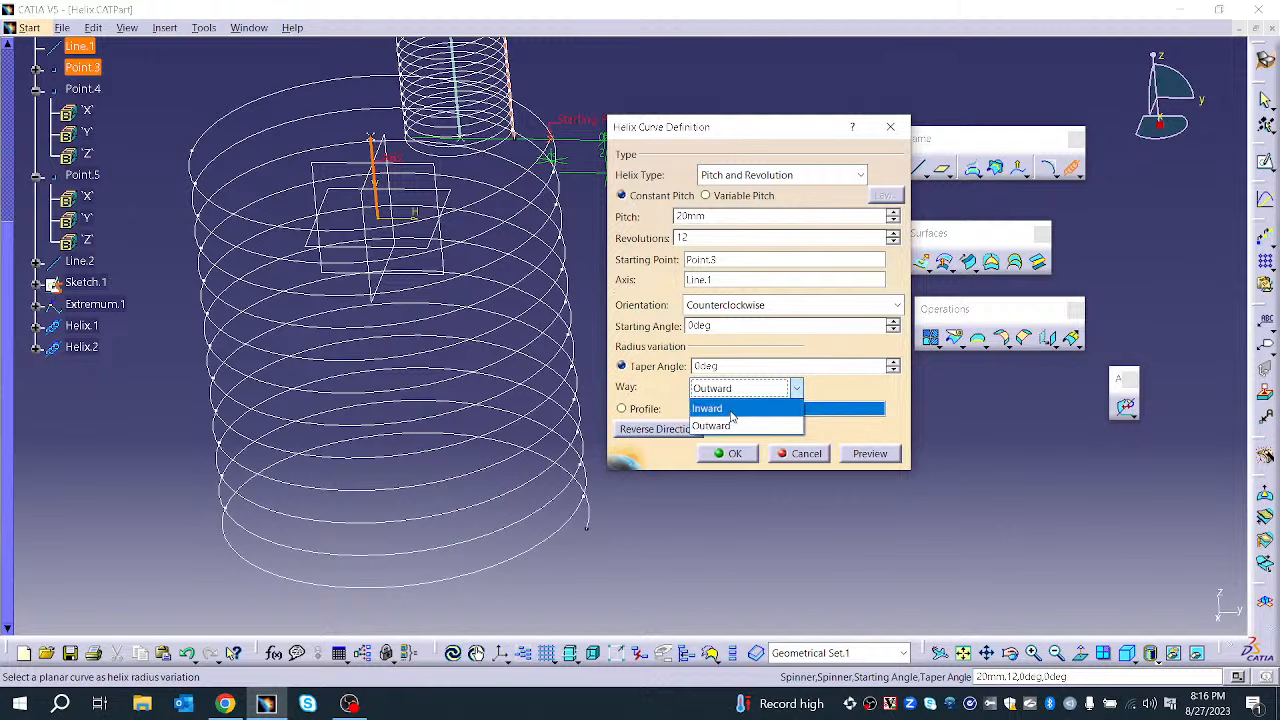
{"action": "left_click", "coordinate": [737, 424]}
{"action": "left_click", "coordinate": [858, 457]}
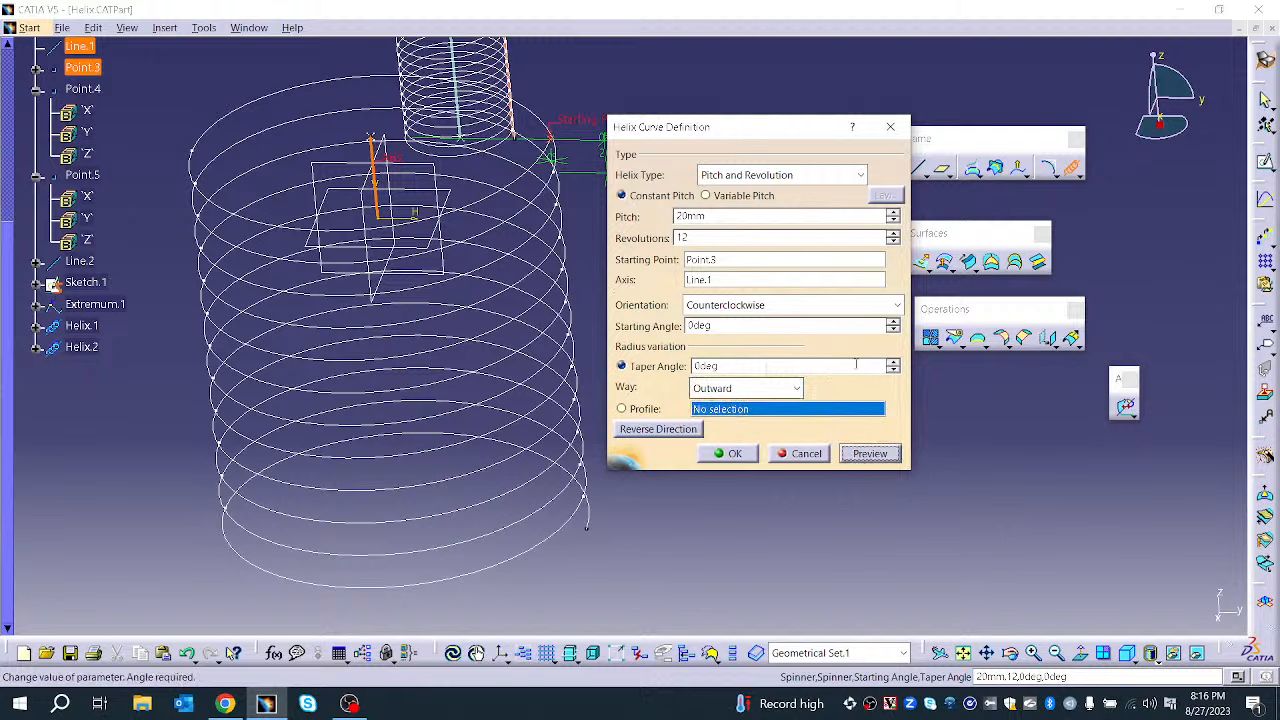
{"action": "left_click_drag", "start_coordinate": [890, 369], "coordinate": [893, 368]}
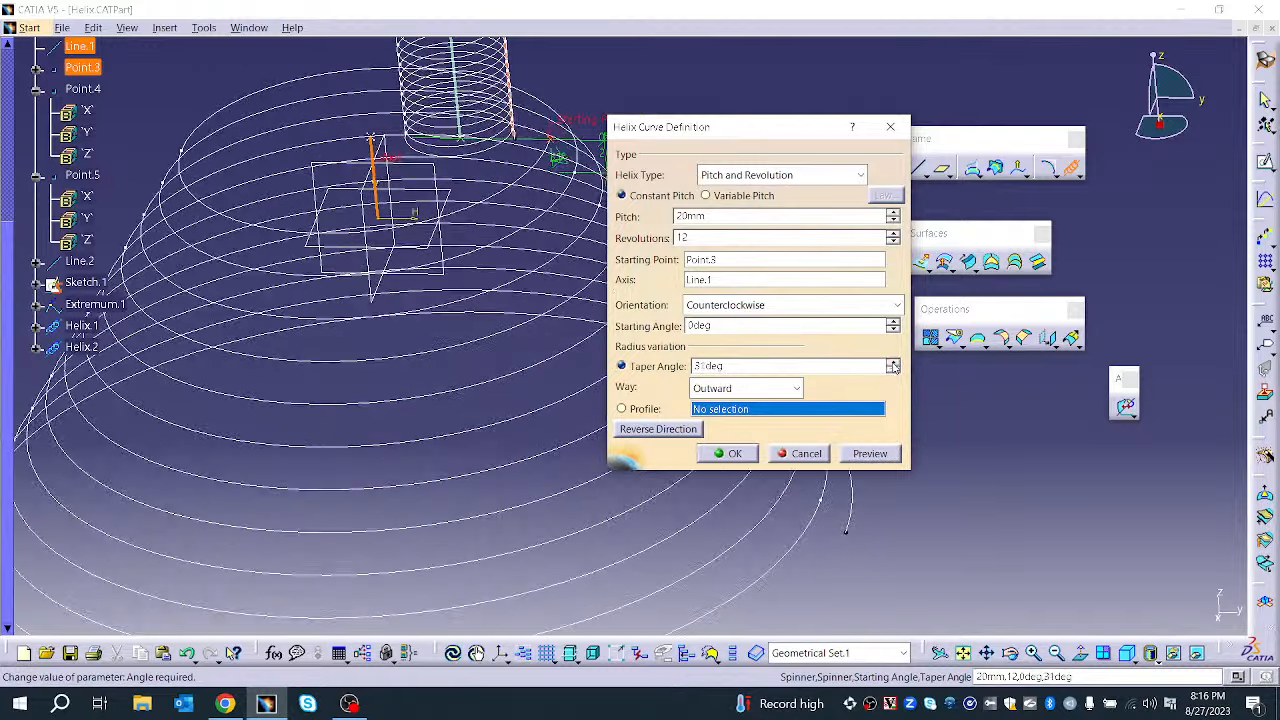
{"action": "middle_click_drag", "start_coordinate": [260, 460], "coordinate": [423, 443]}
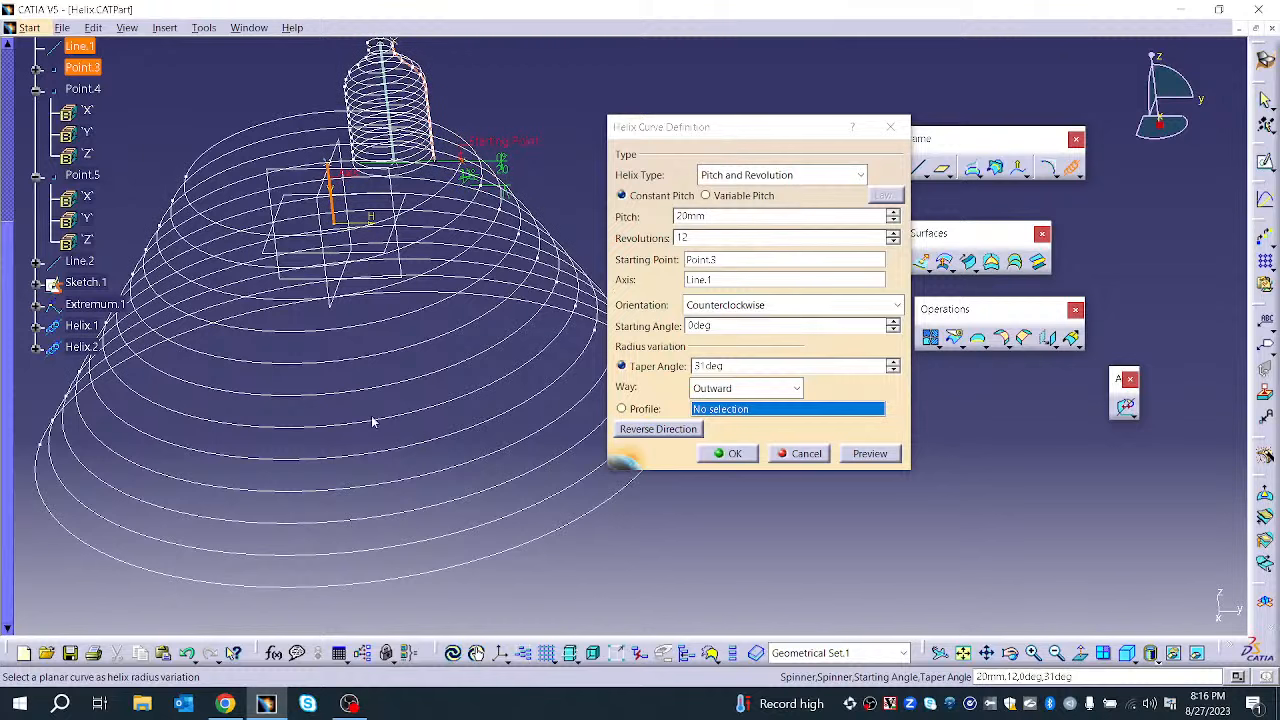
Compare the taper ways by switching the helix to Inward and back to Outward
{"action": "left_click", "coordinate": [735, 389]}
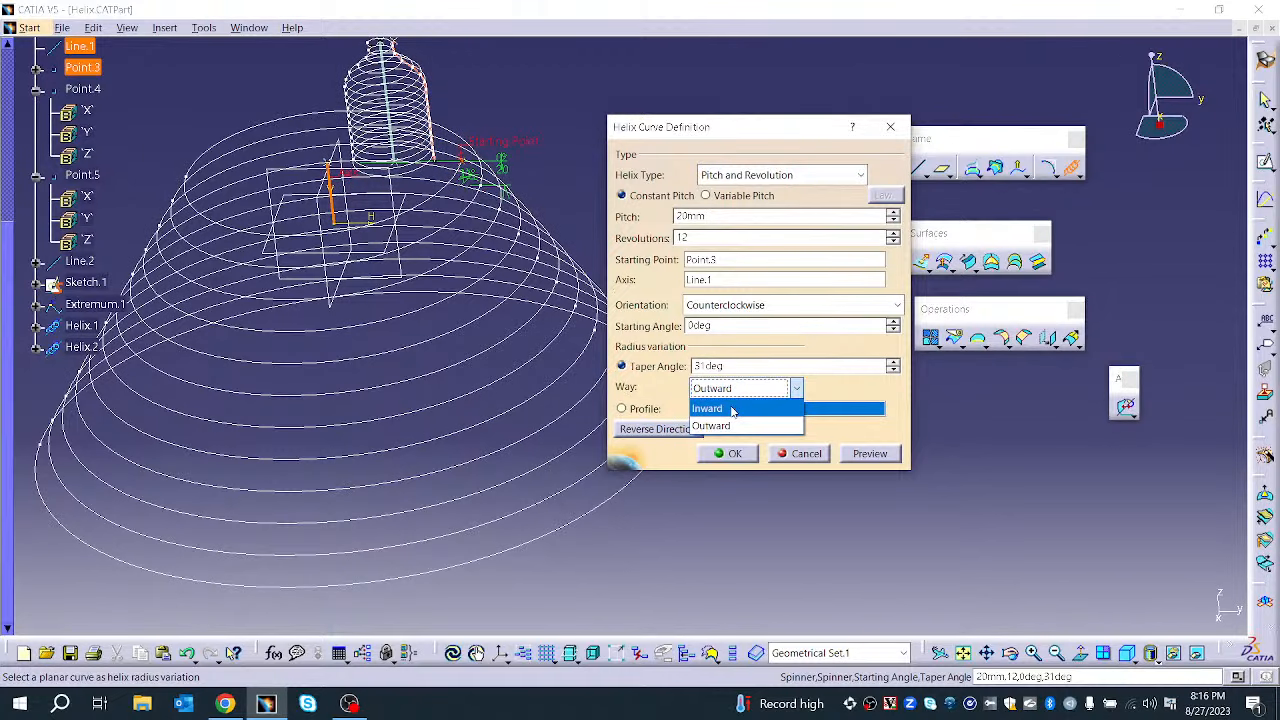
{"action": "left_click", "coordinate": [733, 409]}
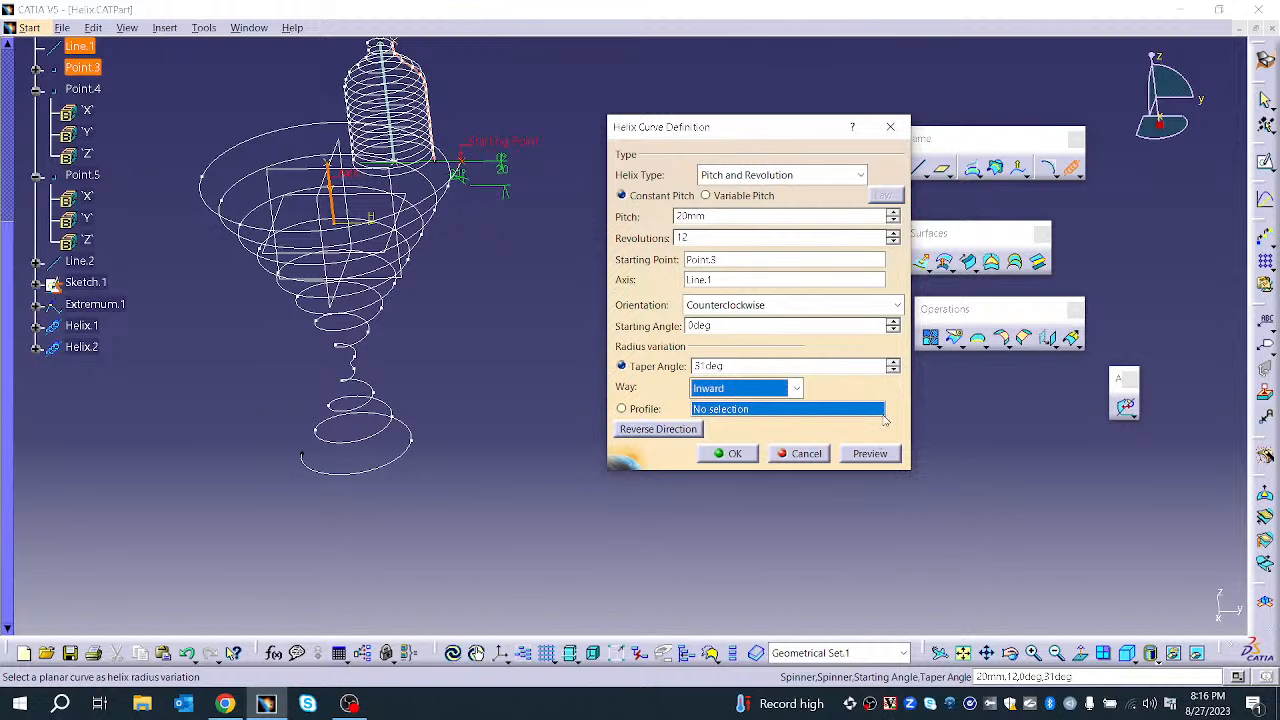
{"action": "left_click", "coordinate": [796, 388]}
{"action": "left_click", "coordinate": [778, 424]}
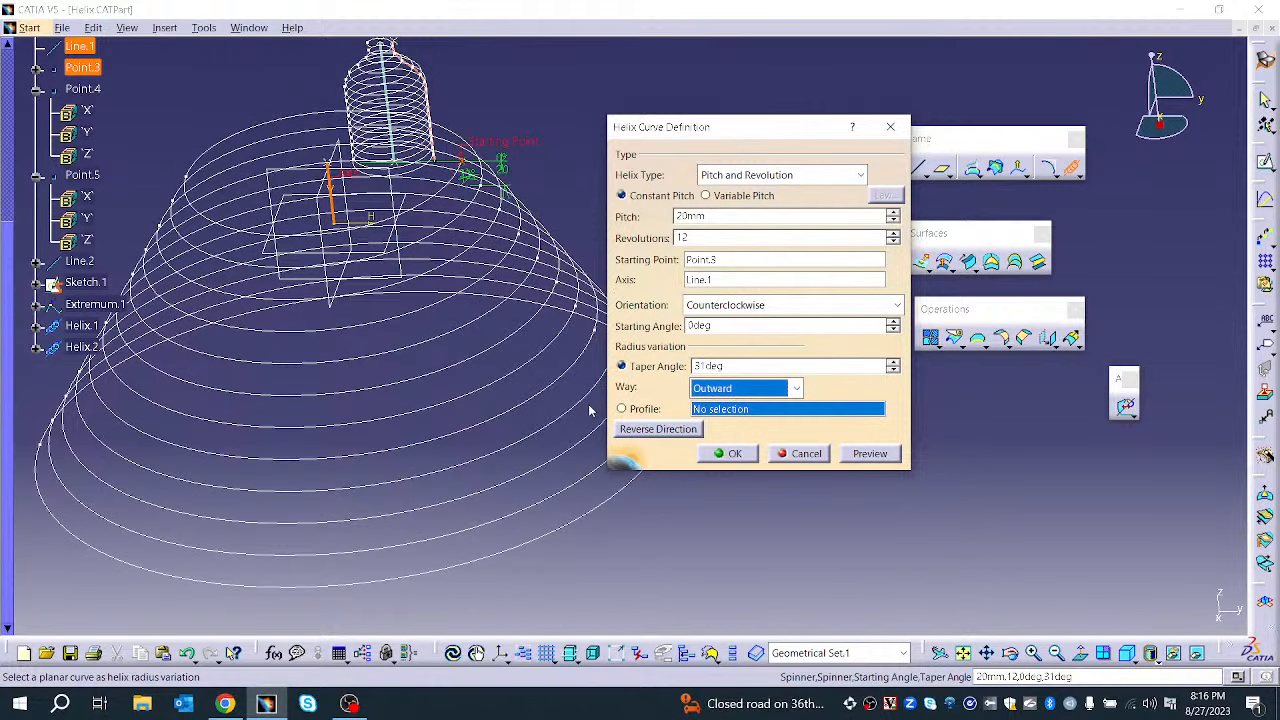
Set the helix taper angle to 24 degrees and its taper way to Inward
{"action": "left_click", "coordinate": [896, 369]}
{"action": "left_click", "coordinate": [896, 369]}
{"action": "left_click", "coordinate": [896, 369]}
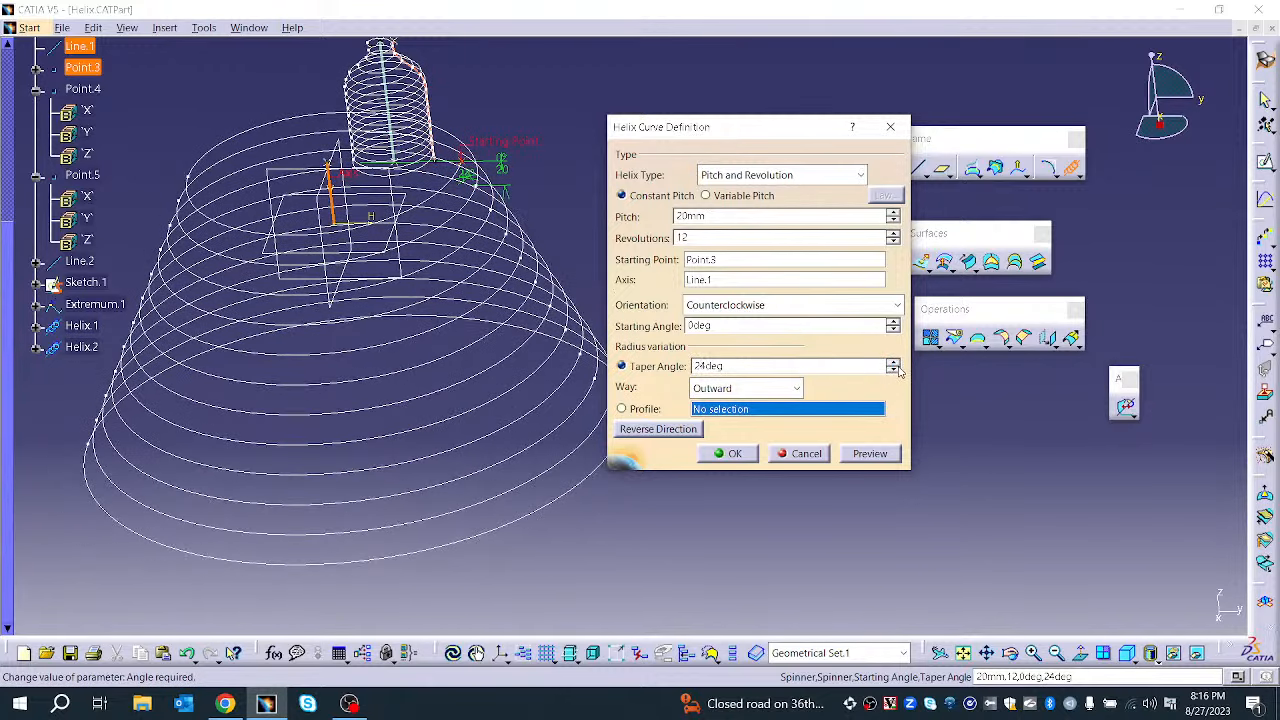
{"action": "left_click", "coordinate": [796, 388]}
{"action": "left_click", "coordinate": [732, 411]}
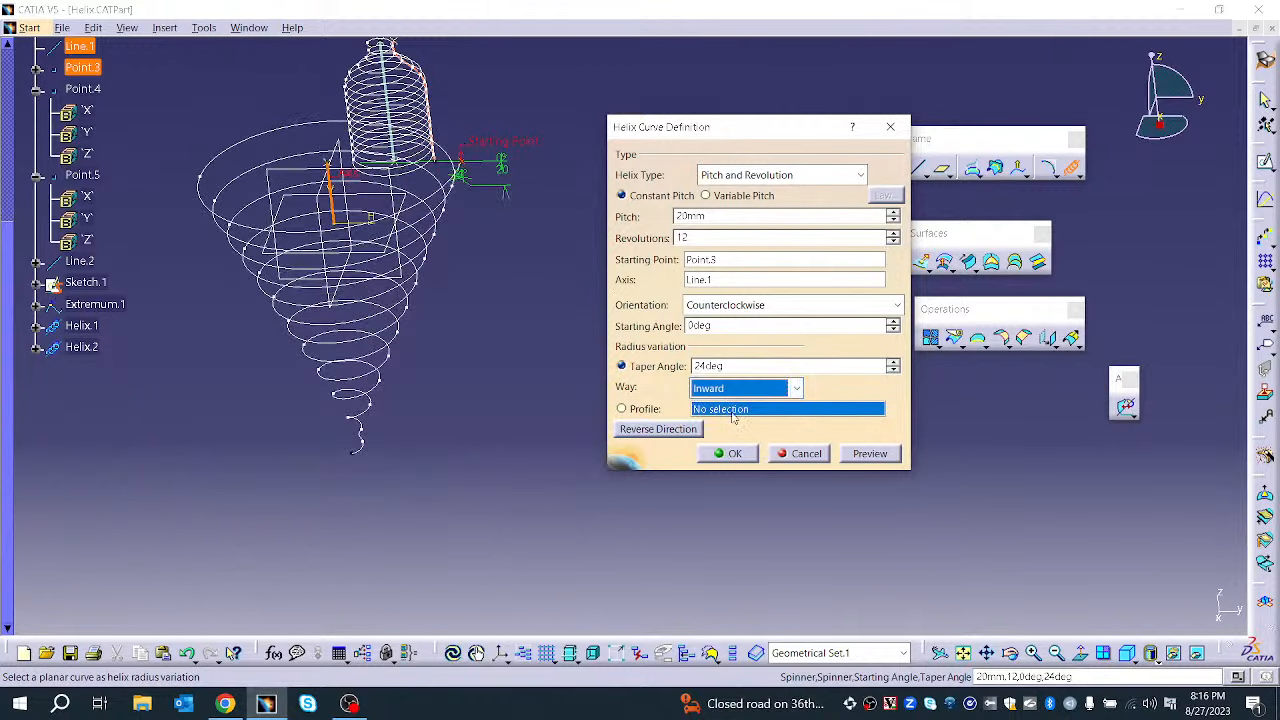
{"action": "middle_click_drag", "start_coordinate": [382, 468], "coordinate": [370, 430]}
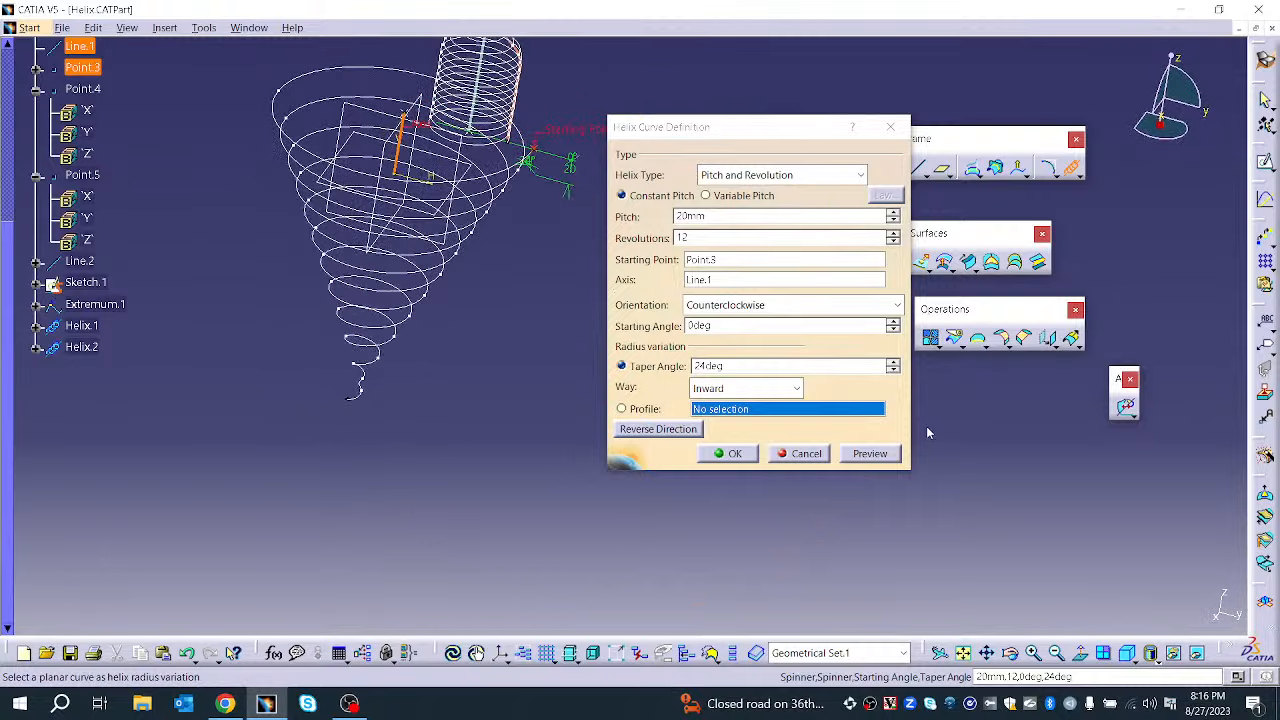
Try to create the helix with a 90-degree taper angle and discard its definition
{"action": "left_click", "coordinate": [894, 363]}
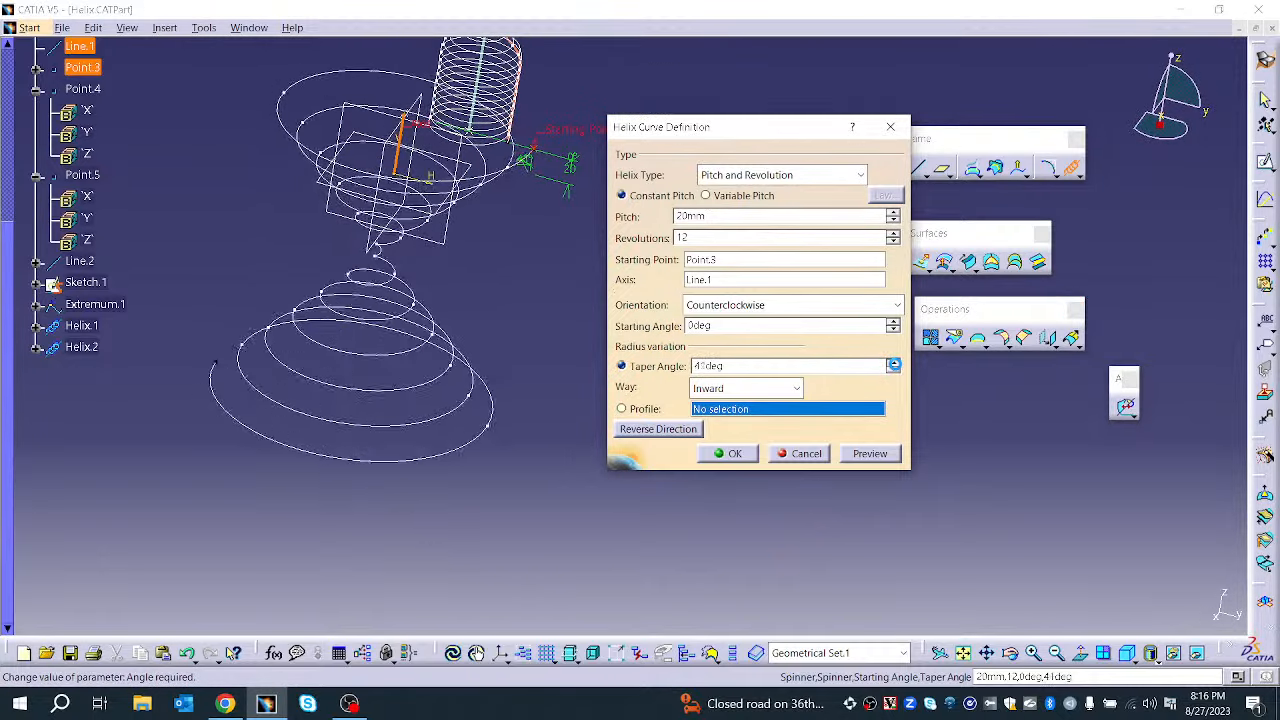
{"action": "left_click_drag", "start_coordinate": [894, 365], "coordinate": [894, 365]}
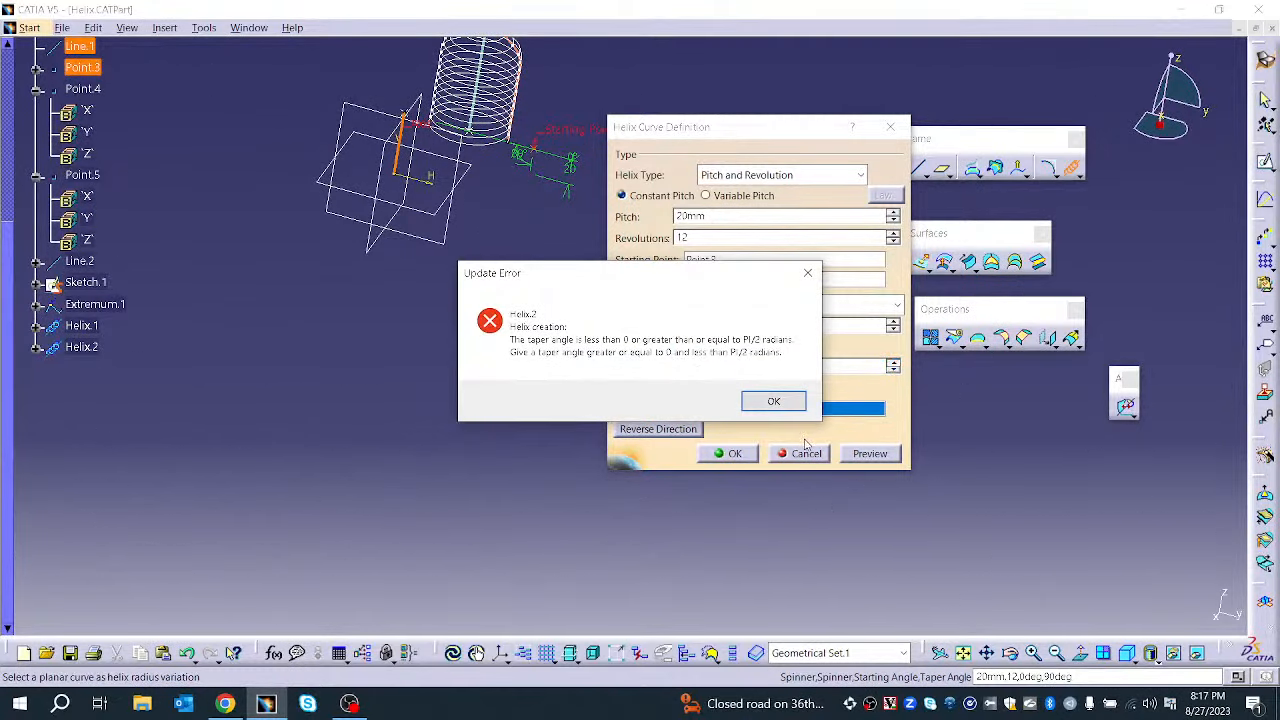
{"action": "left_click", "coordinate": [773, 401]}
{"action": "left_click", "coordinate": [731, 453]}
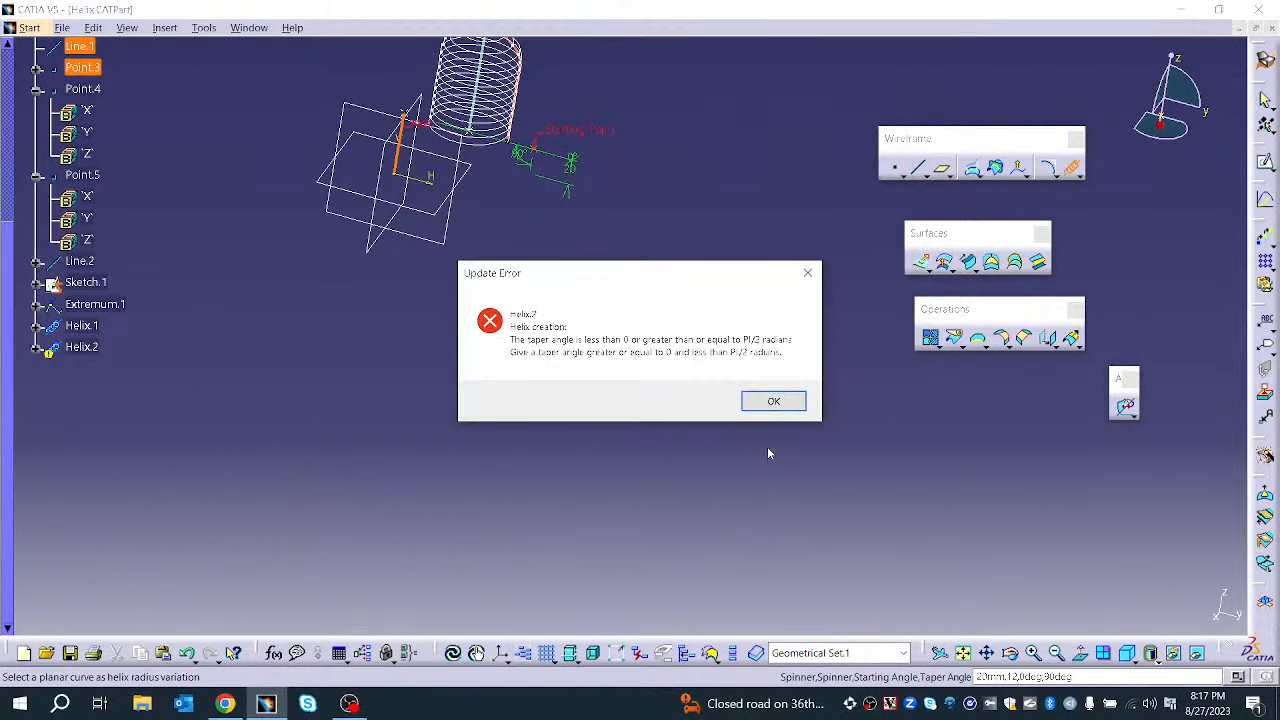
{"action": "left_click", "coordinate": [773, 401]}
{"action": "left_click", "coordinate": [785, 452]}
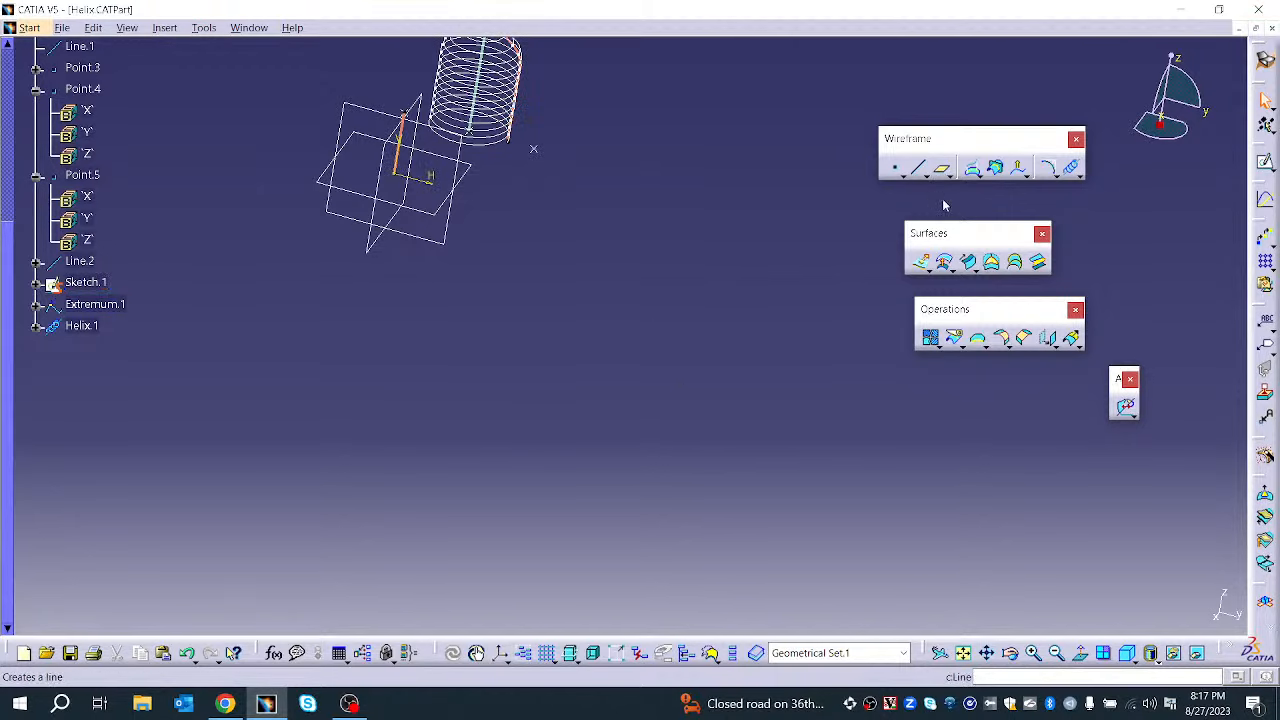
Open Spiral1.CATPart from the GSD WIREFRAME folder
{"action": "left_click", "coordinate": [1074, 172]}
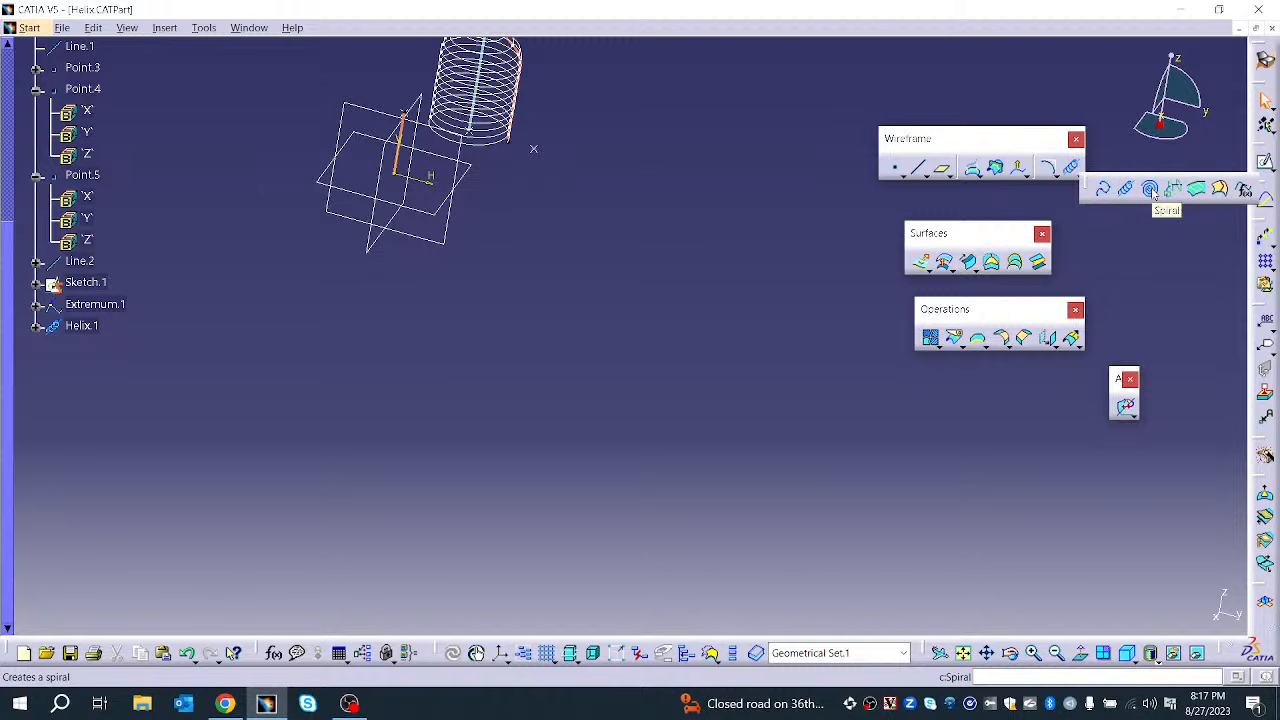
{"action": "left_click", "coordinate": [62, 28]}
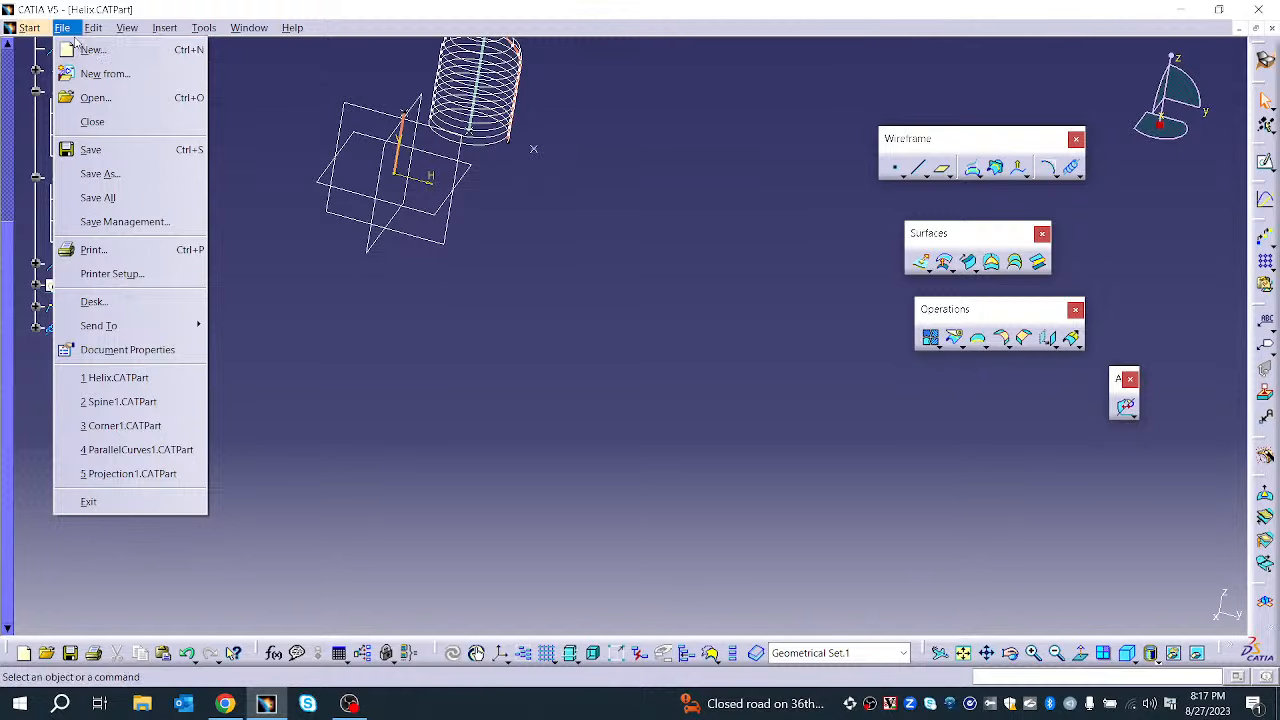
{"action": "left_click", "coordinate": [95, 97]}
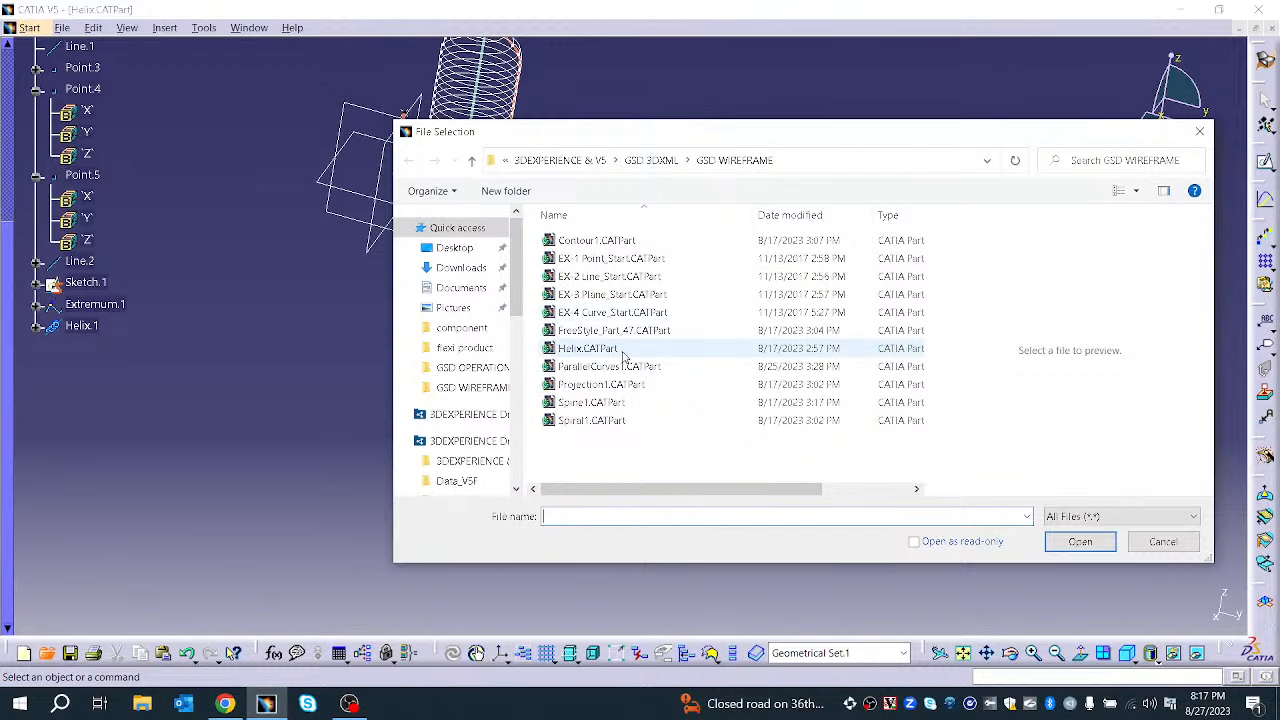
{"action": "left_click", "coordinate": [620, 420]}
{"action": "left_click", "coordinate": [1074, 541]}
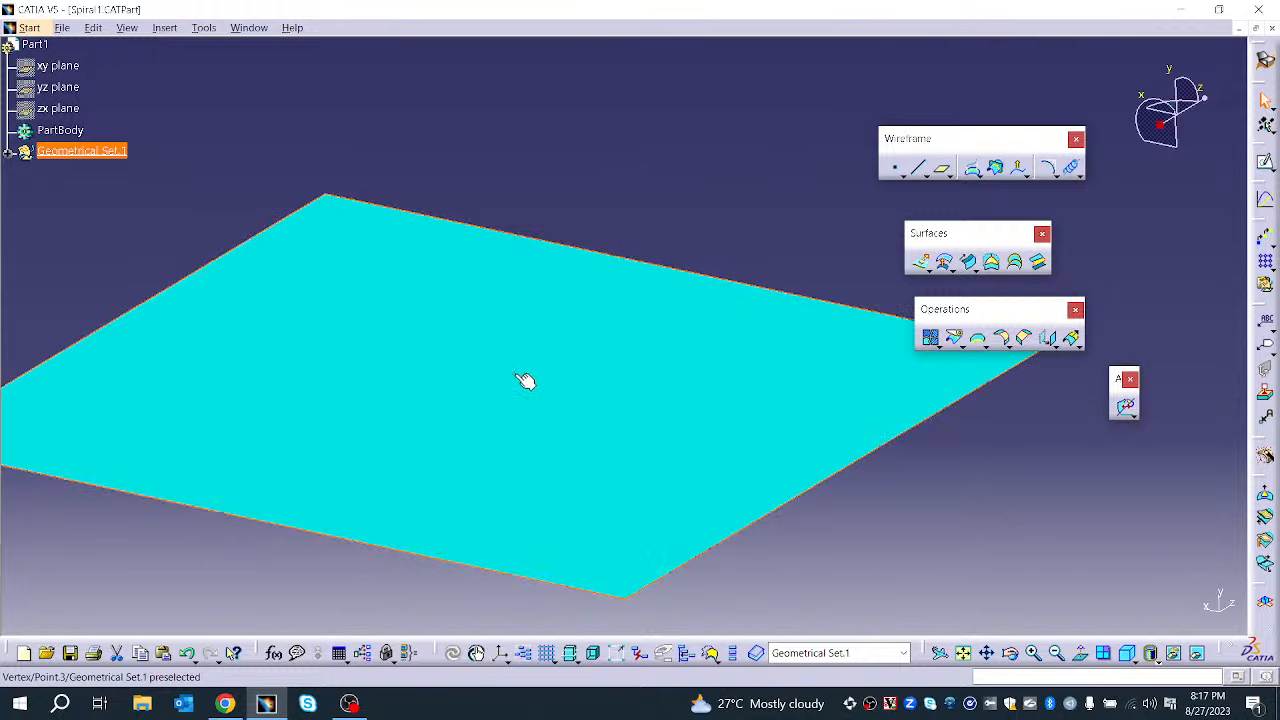
{"action": "left_click", "coordinate": [842, 185]}
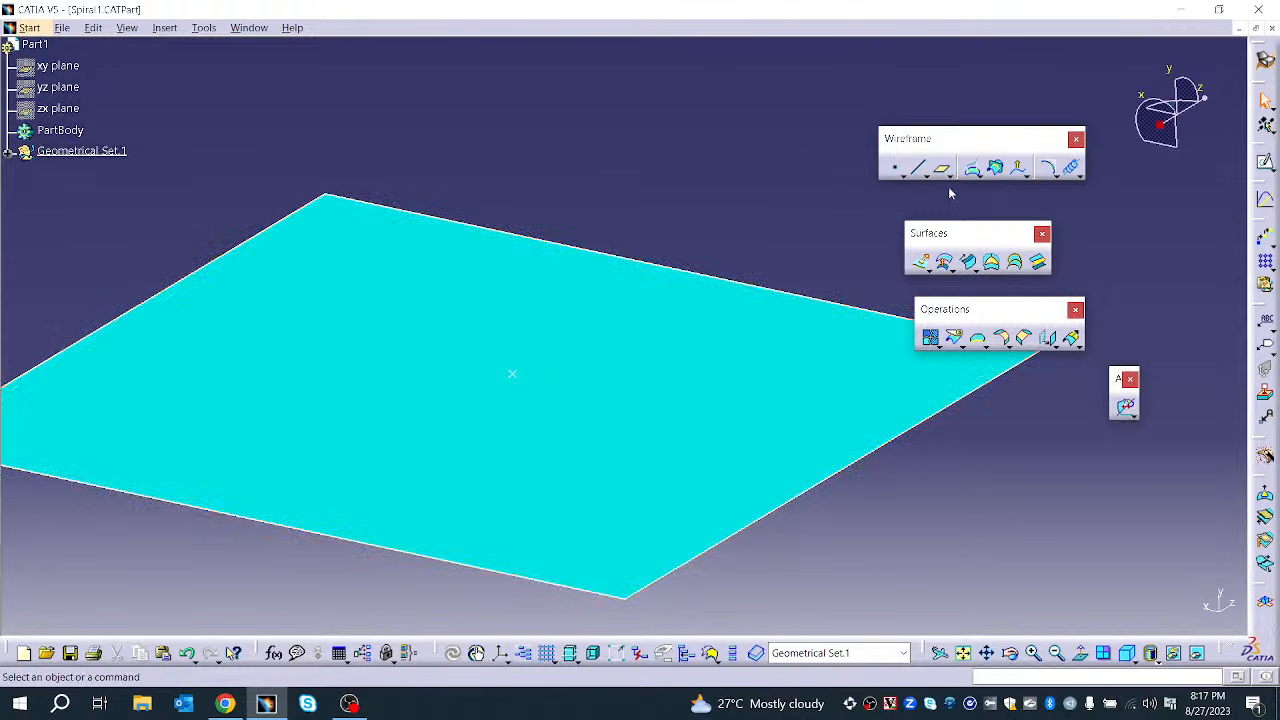
Start a Spiral with Extrude.1 as support, Point.3 as center point and the X Component as reference direction
{"action": "left_click", "coordinate": [1079, 177]}
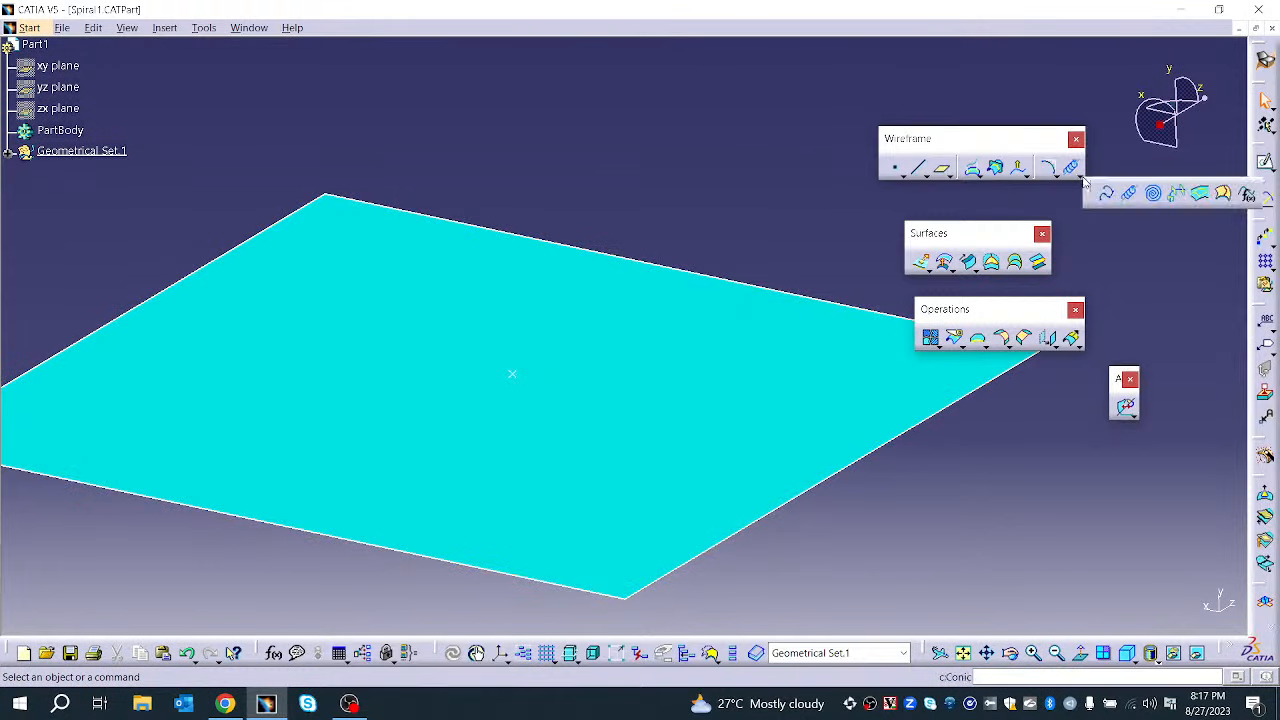
{"action": "left_click", "coordinate": [1154, 195]}
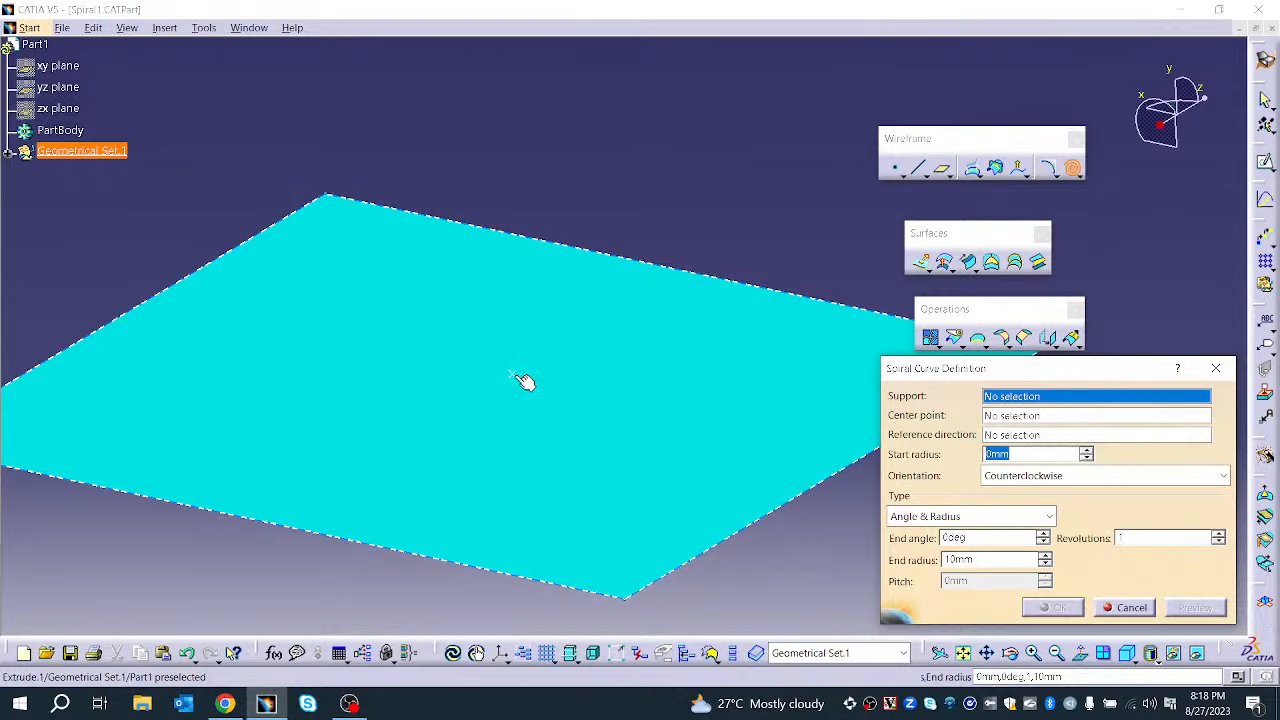
{"action": "left_click", "coordinate": [515, 380]}
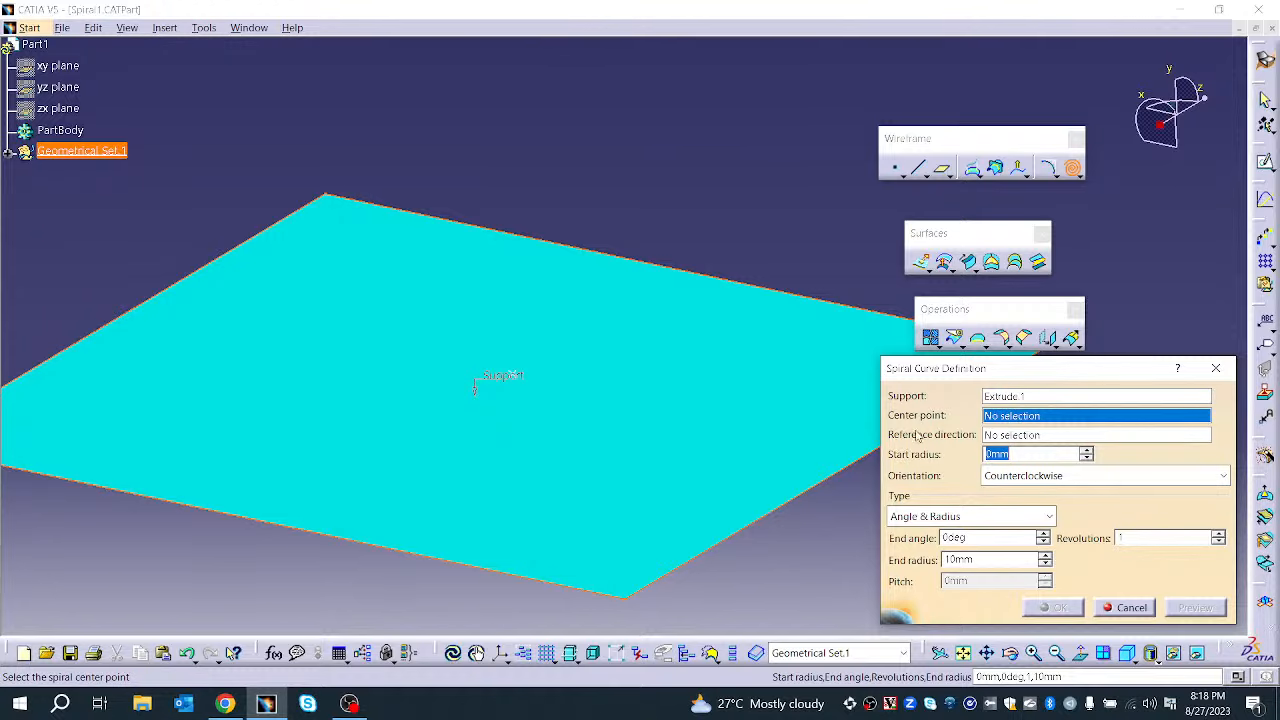
{"action": "left_click", "coordinate": [986, 413]}
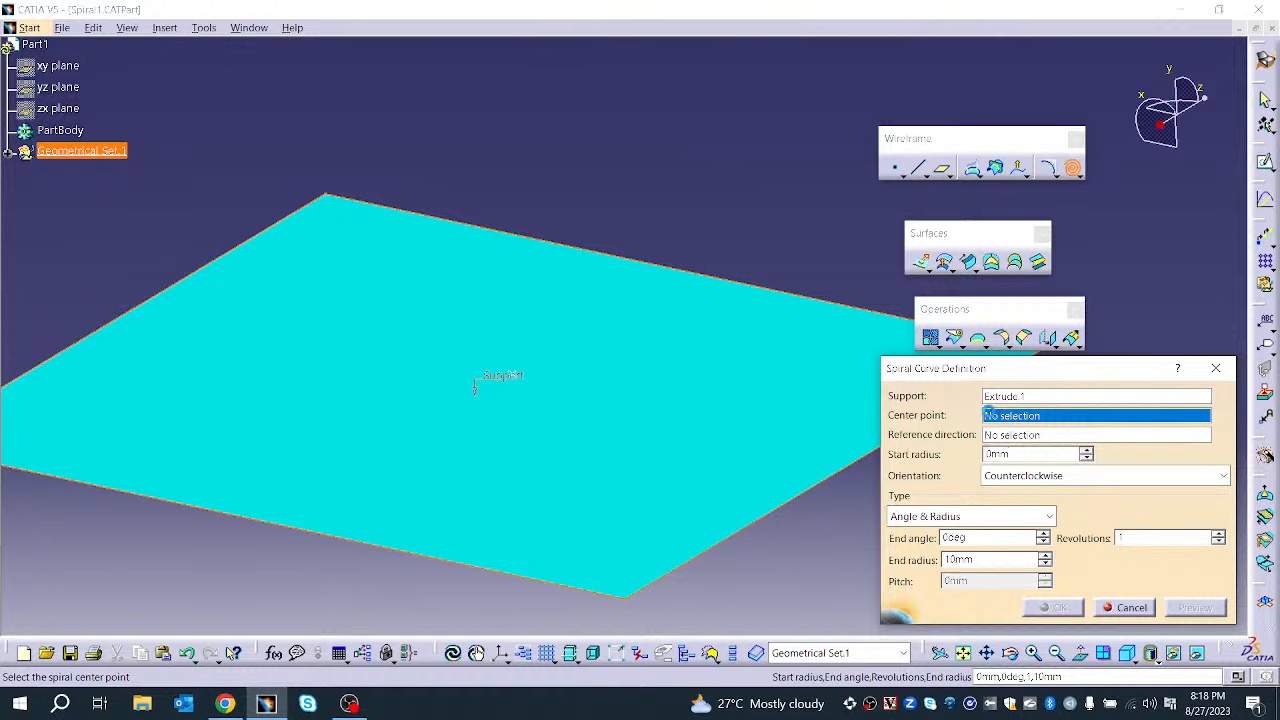
{"action": "left_click", "coordinate": [522, 379]}
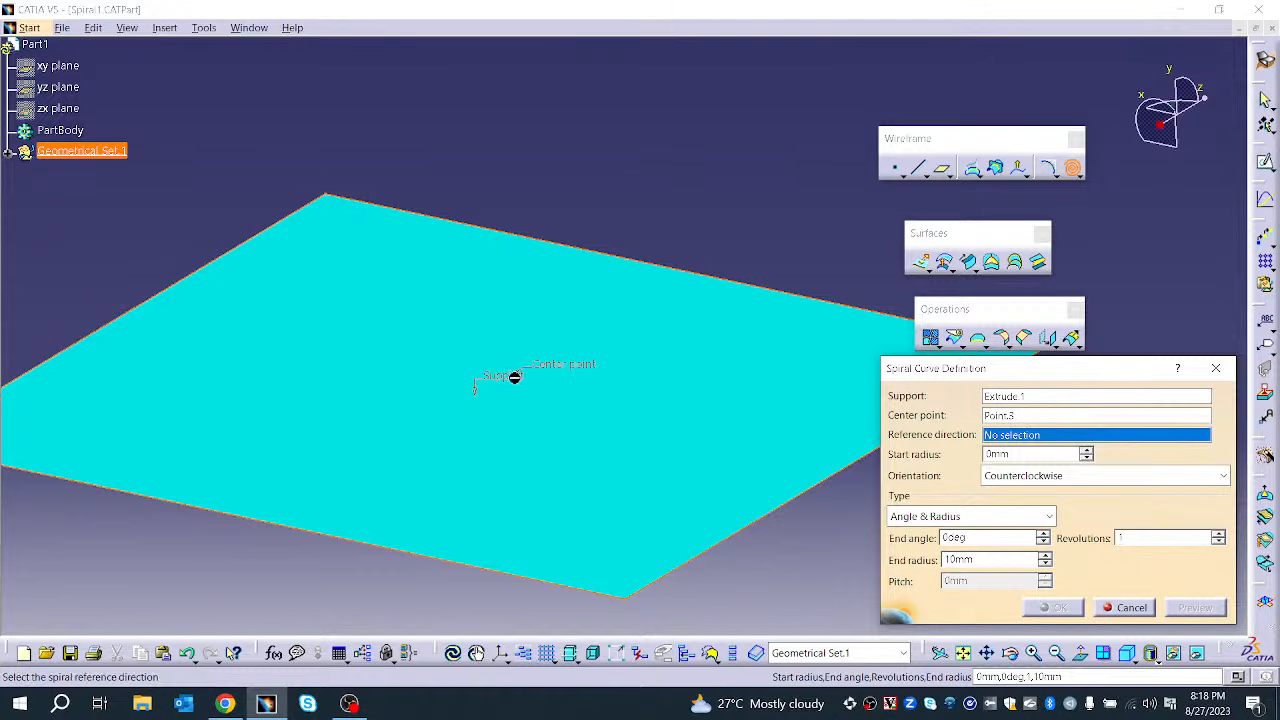
{"action": "right_click", "coordinate": [1048, 440]}
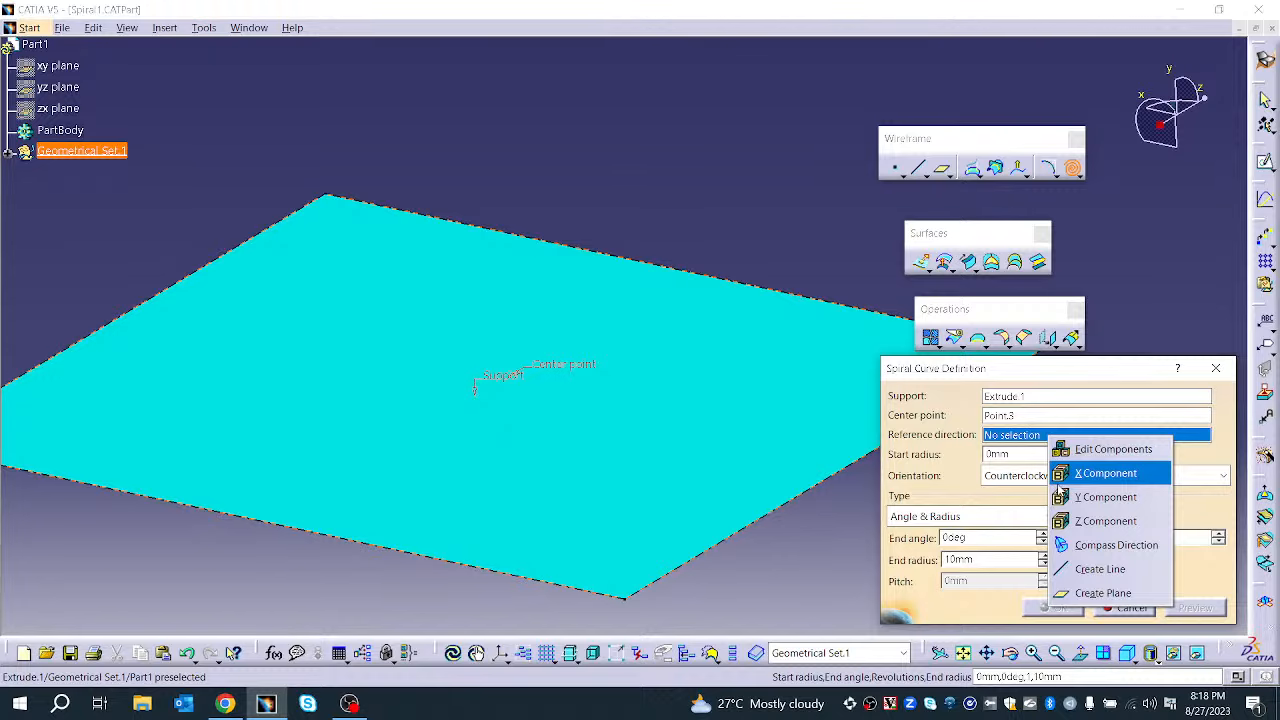
{"action": "left_click", "coordinate": [1104, 473]}
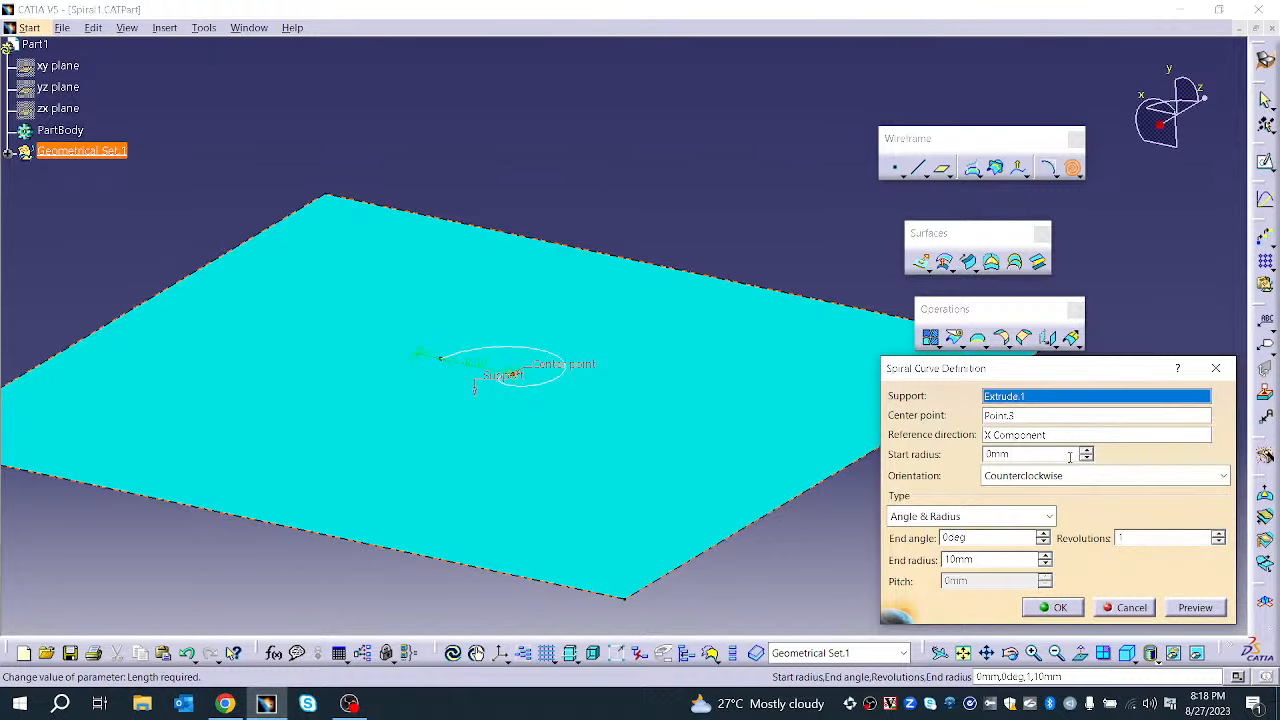
Try a start radius of 4 mm on the spiral and return it to 0 mm
{"action": "left_click", "coordinate": [1087, 451]}
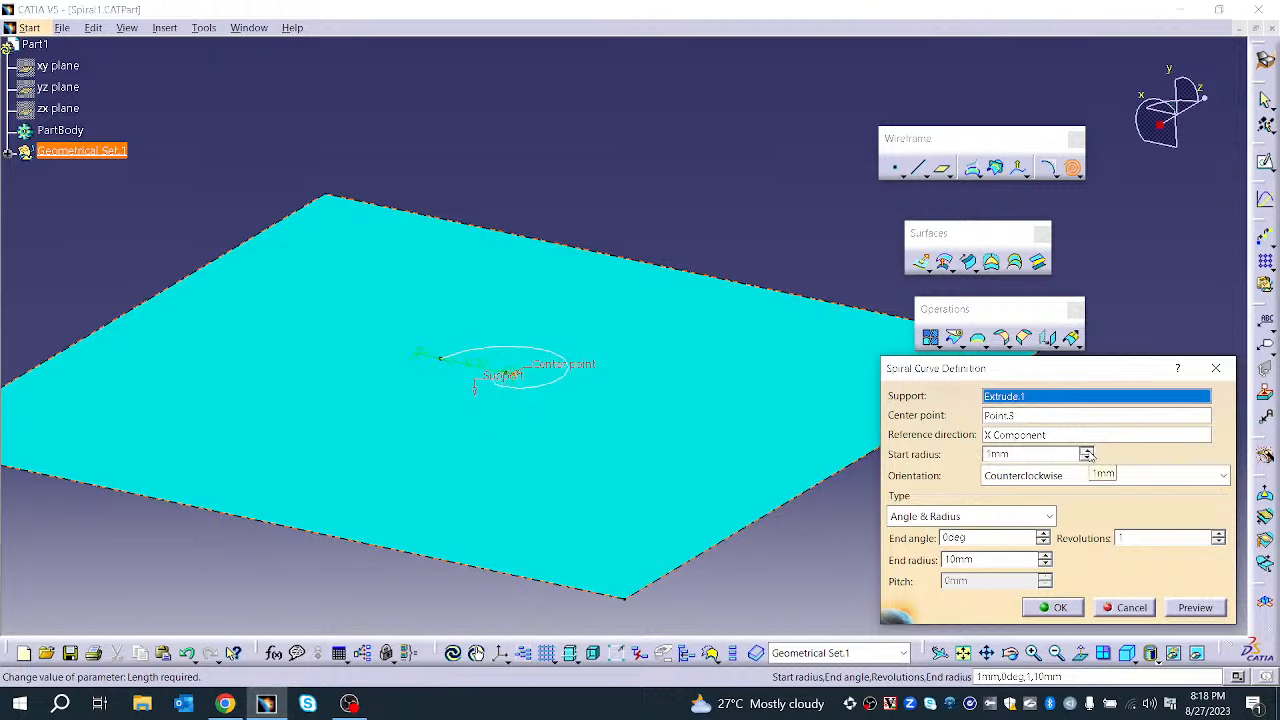
{"action": "left_click", "coordinate": [1087, 451]}
{"action": "left_click", "coordinate": [1087, 451]}
{"action": "left_click", "coordinate": [1087, 451]}
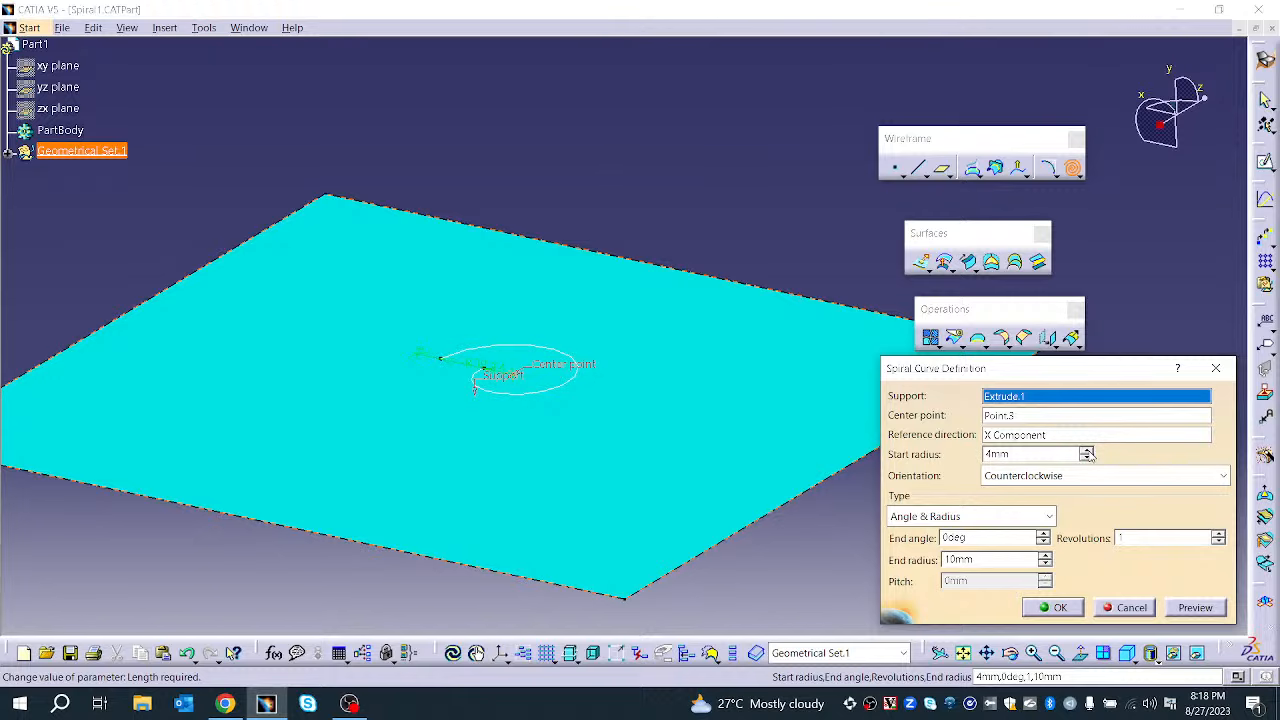
{"action": "left_click", "coordinate": [1087, 458]}
{"action": "left_click", "coordinate": [1087, 458]}
{"action": "left_click", "coordinate": [1088, 458]}
{"action": "left_click", "coordinate": [1089, 459]}
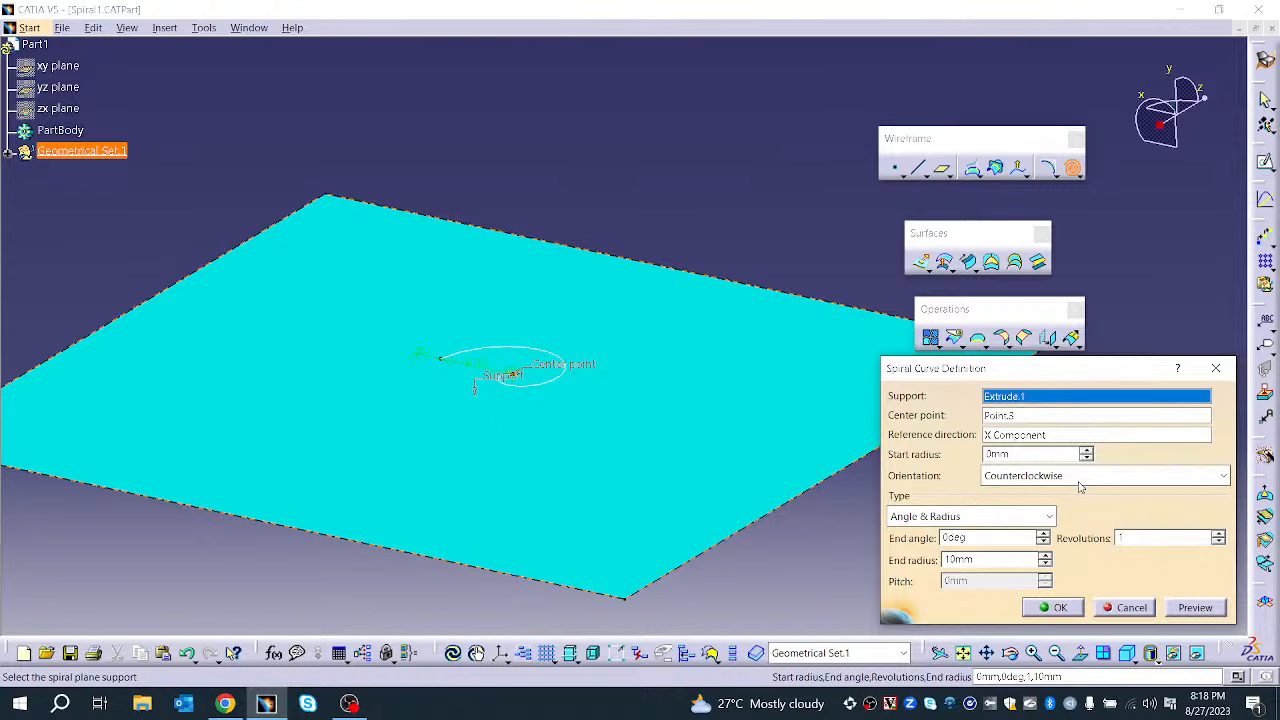
Try the Clockwise orientation and an end angle of 23 degrees on the spiral
{"action": "left_click", "coordinate": [1079, 484]}
{"action": "left_click", "coordinate": [1077, 515]}
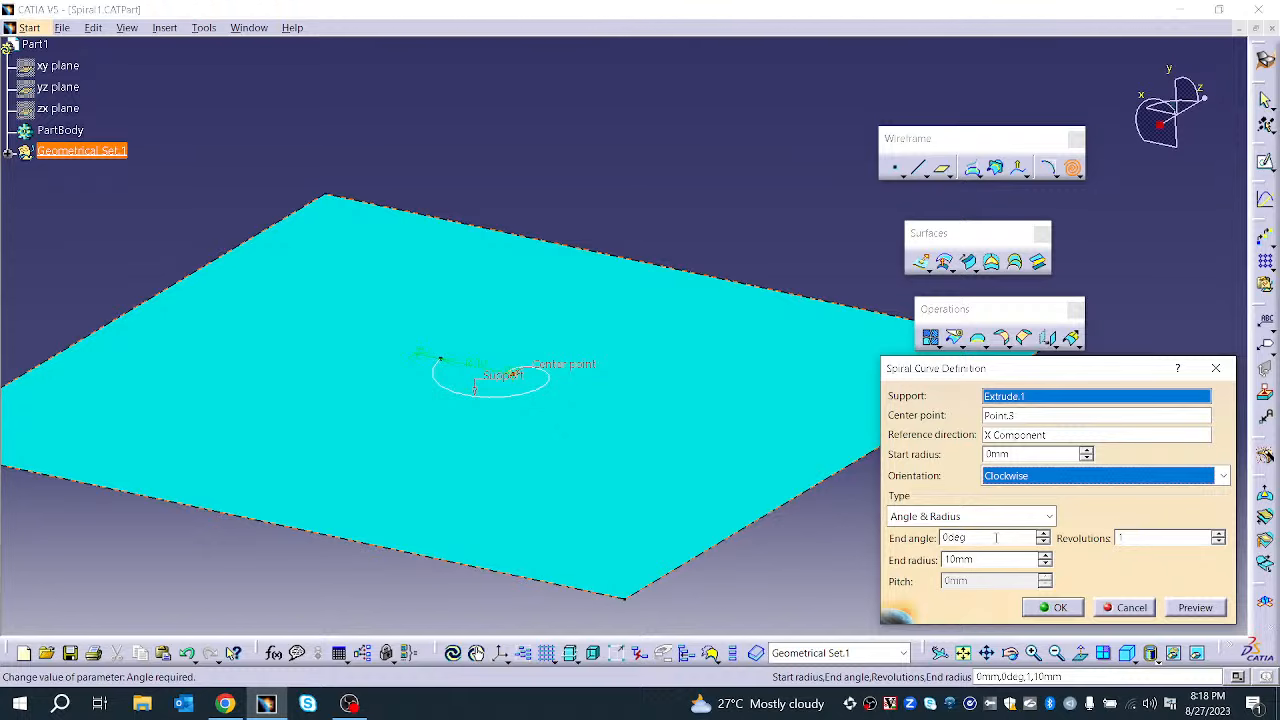
{"action": "left_click", "coordinate": [1043, 535]}
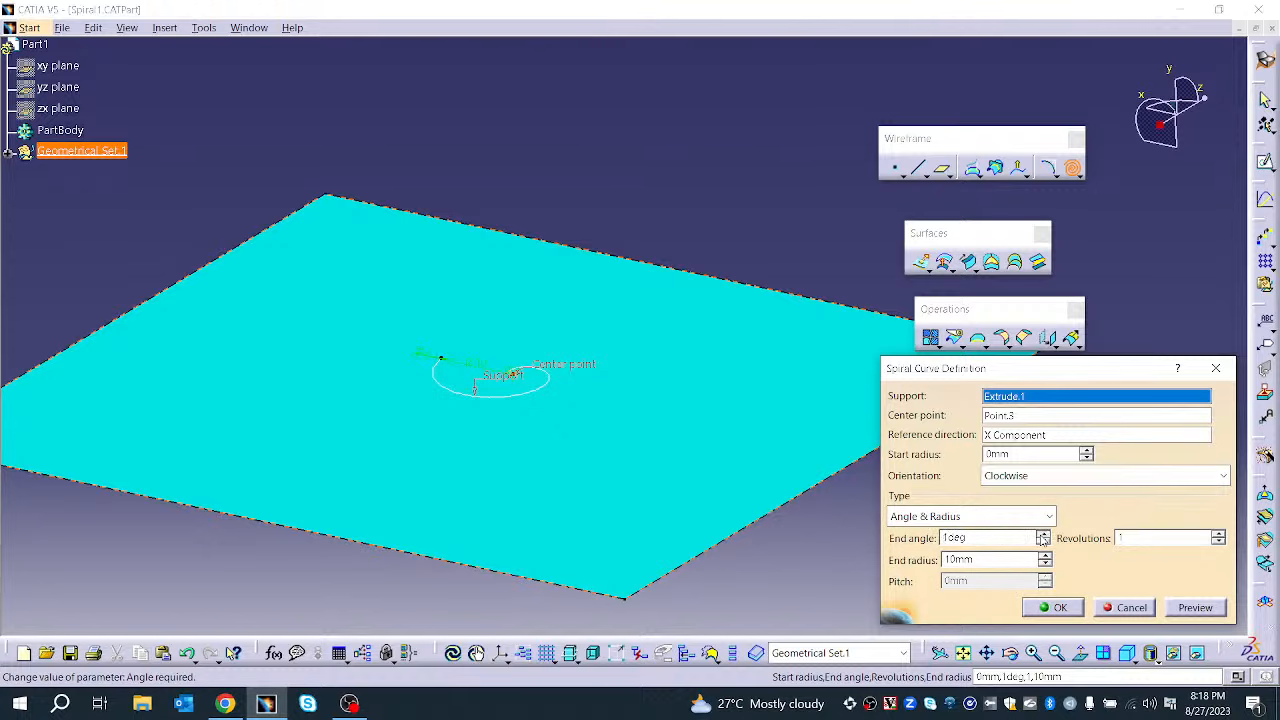
{"action": "left_click", "coordinate": [1042, 535]}
{"action": "left_click", "coordinate": [1042, 535]}
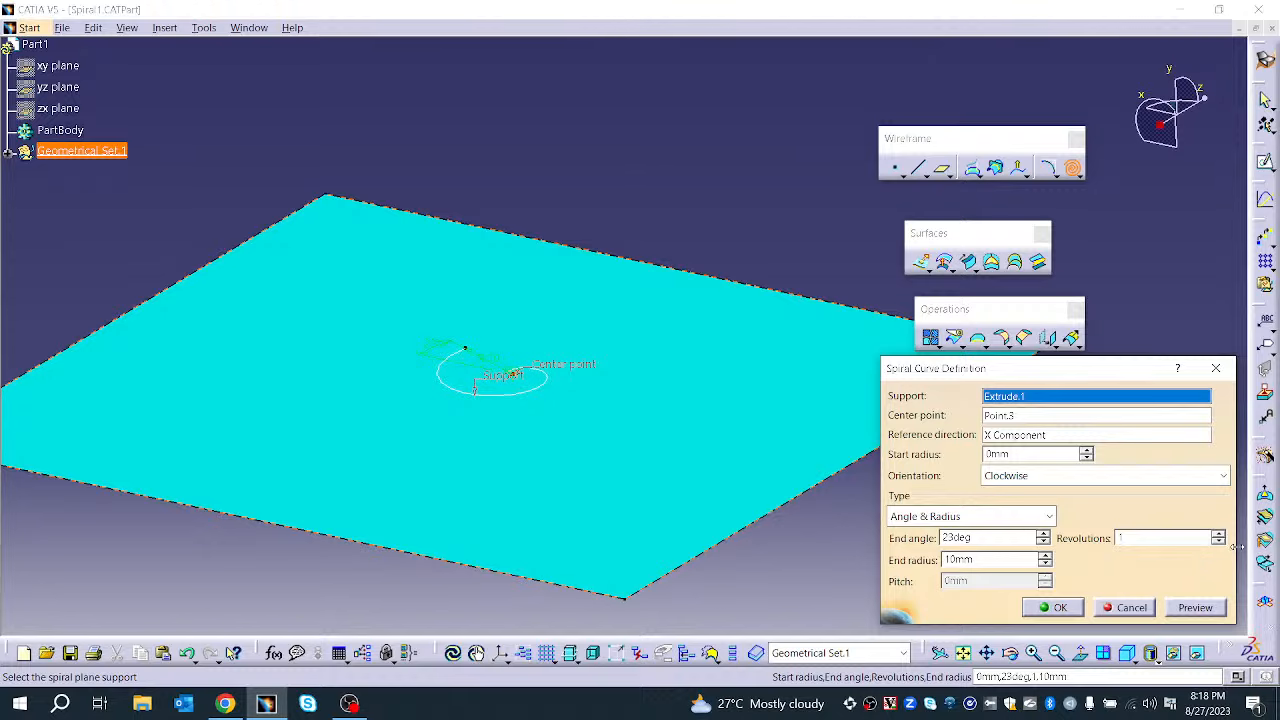
Set the spiral to 8 revolutions and its end radius to 35 mm
{"action": "left_click", "coordinate": [1218, 533]}
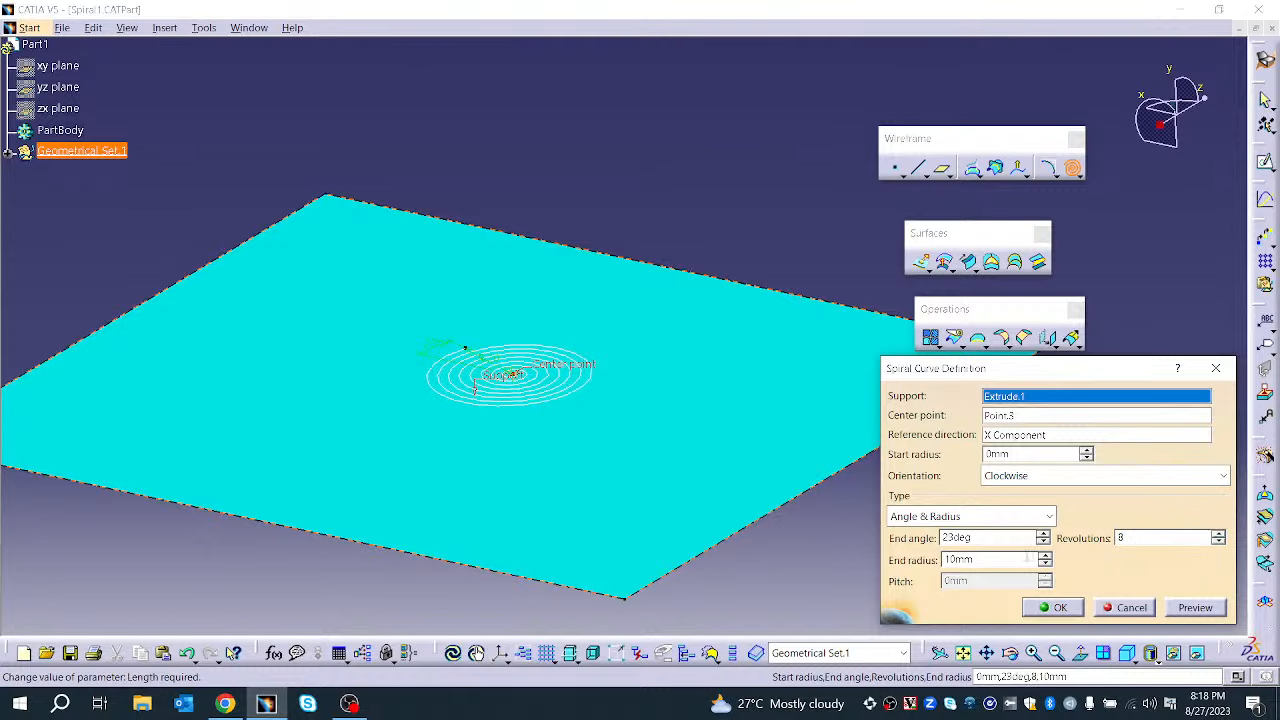
{"action": "left_click", "coordinate": [1044, 556]}
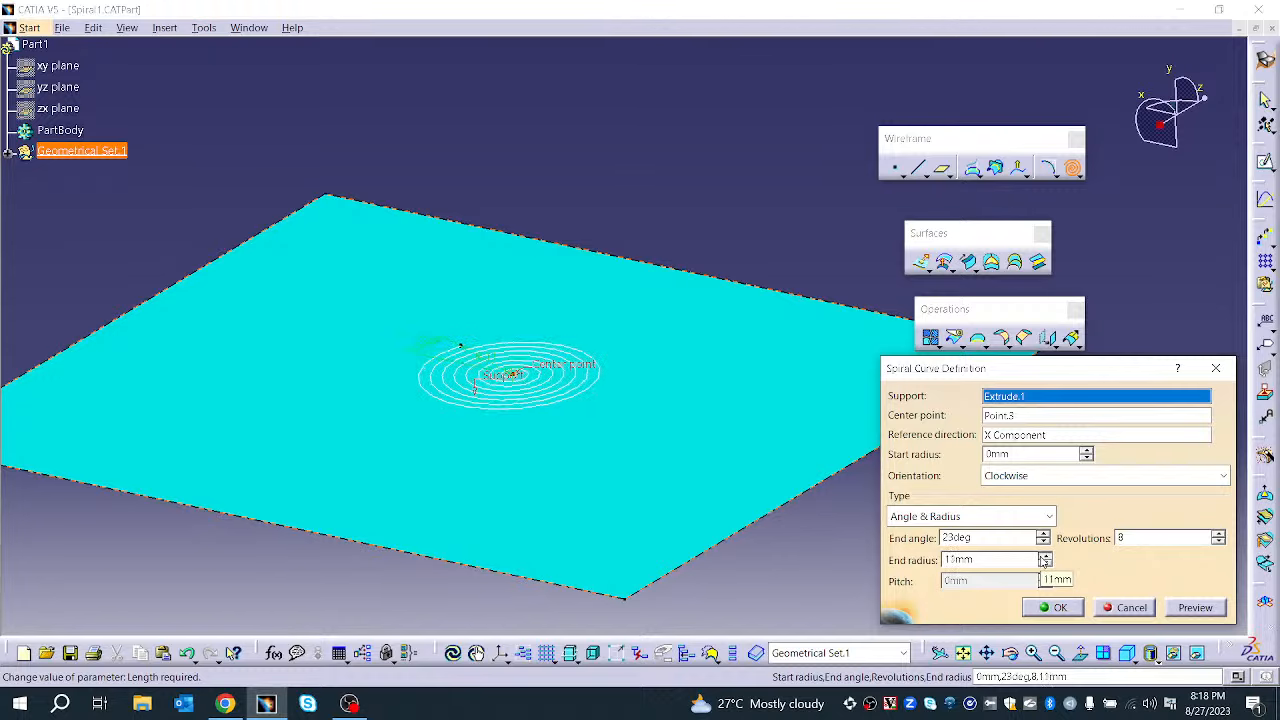
{"action": "left_click", "coordinate": [1044, 556]}
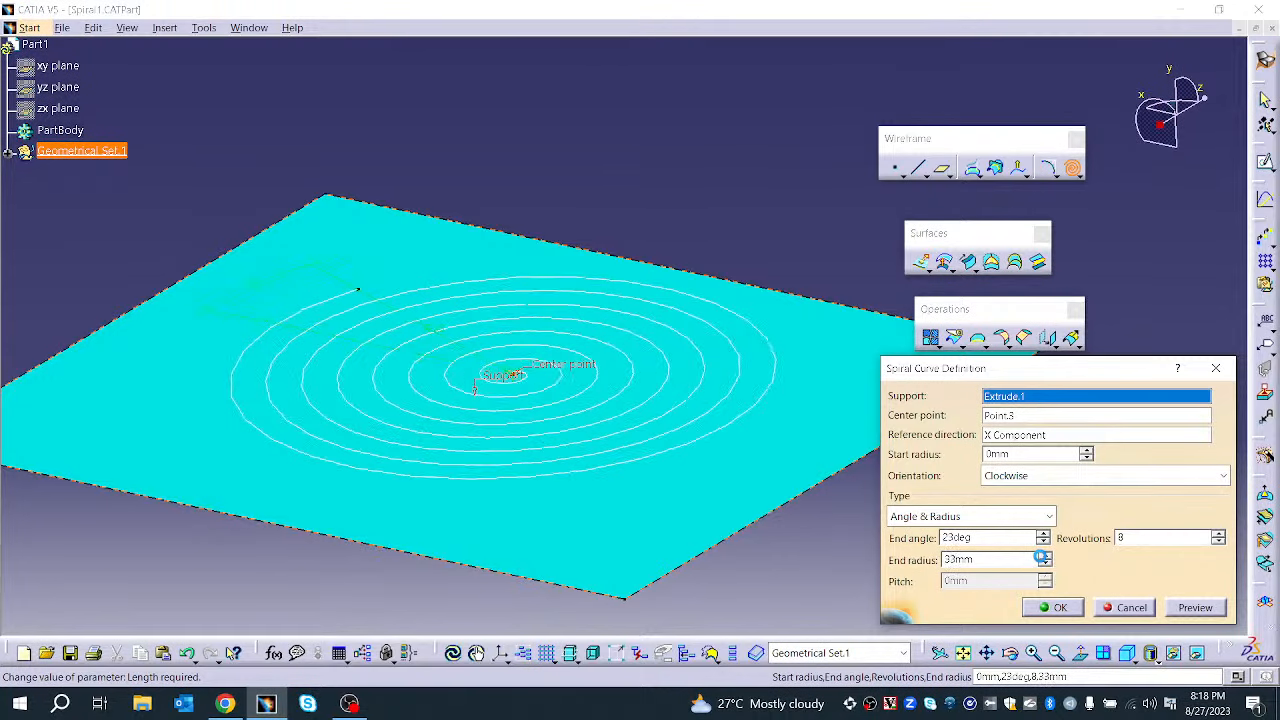
{"action": "left_click", "coordinate": [1044, 556]}
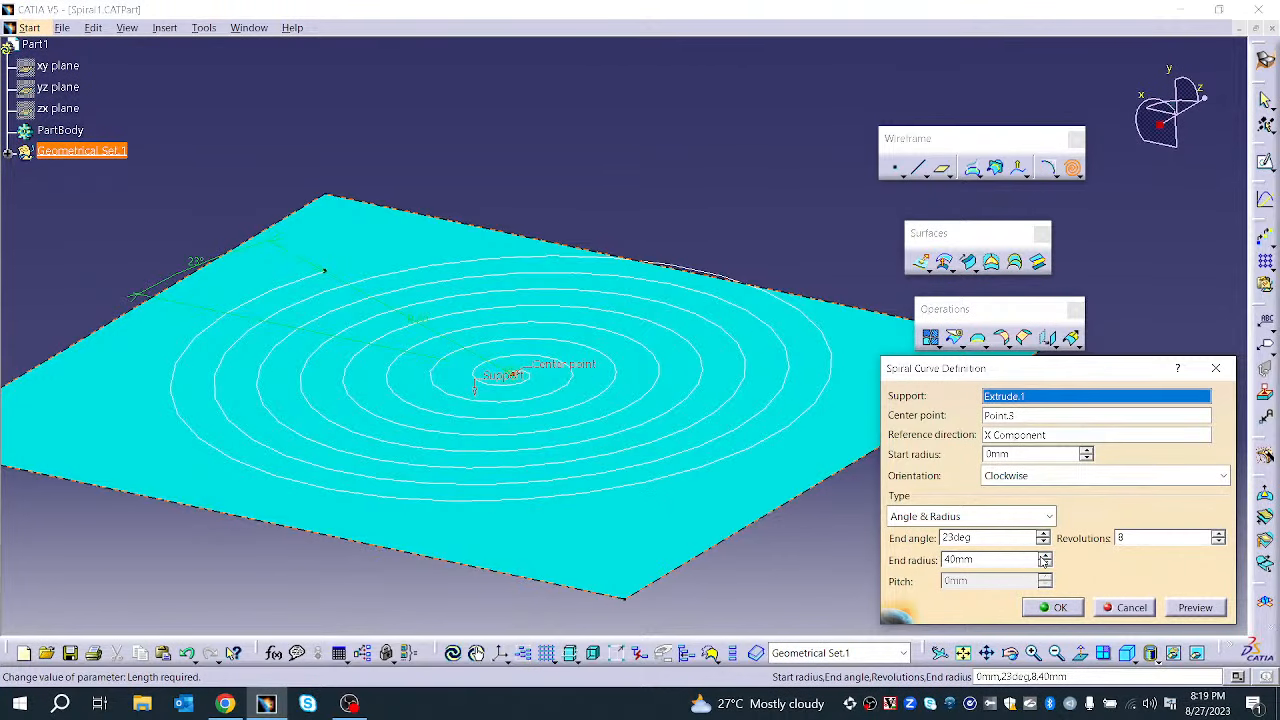
{"action": "left_click", "coordinate": [1044, 565]}
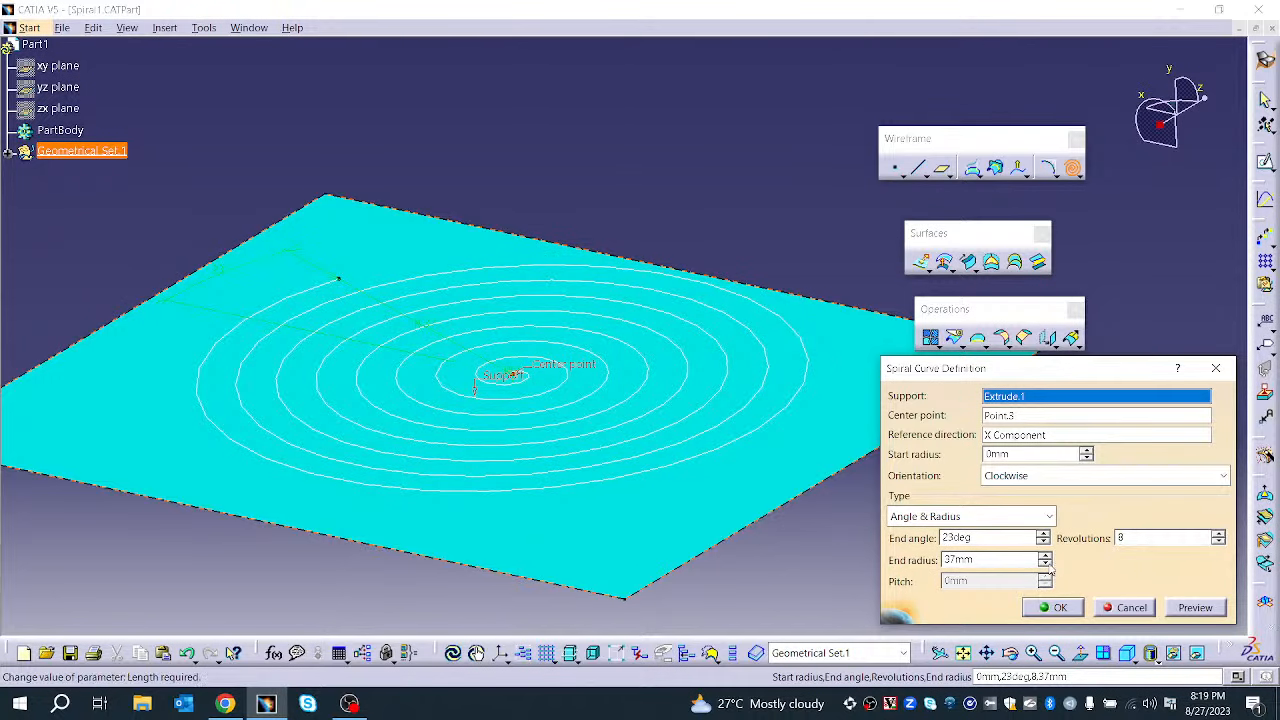
{"action": "left_click", "coordinate": [1045, 565]}
{"action": "left_click", "coordinate": [1045, 565]}
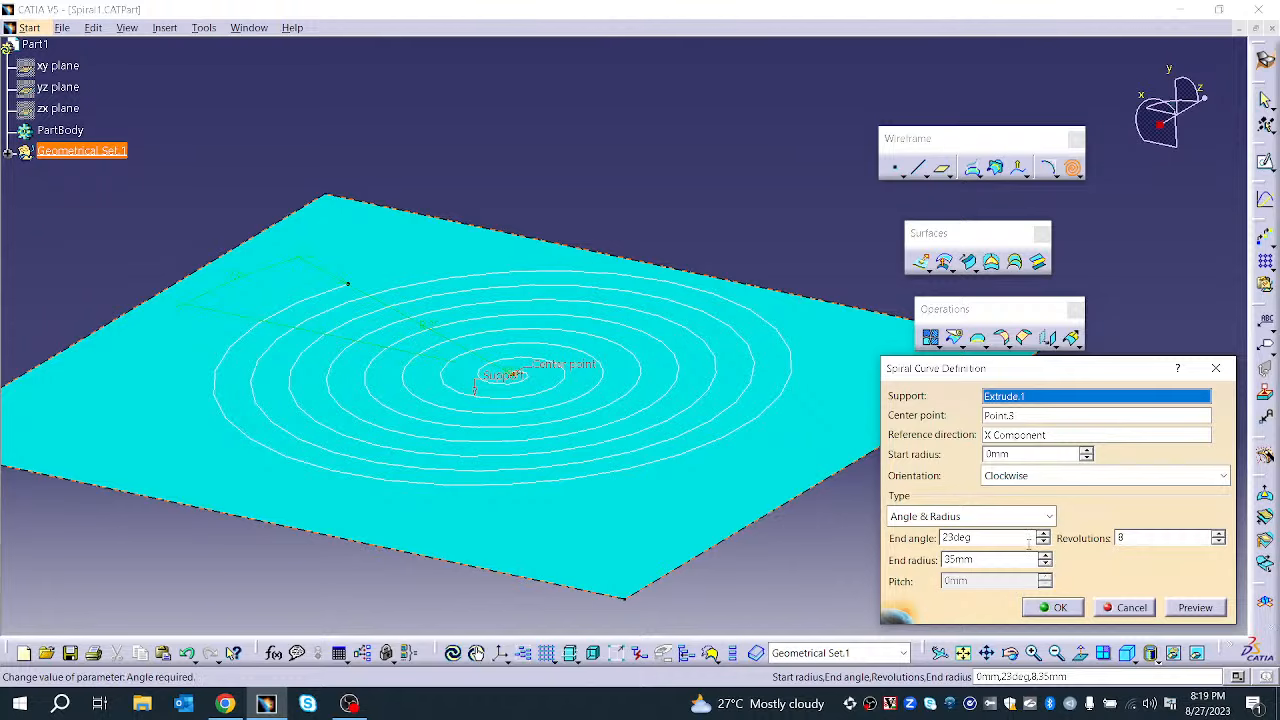
Set the spiral's end angle to 0 degrees and its revolutions to 10, and preview it
{"action": "left_click", "coordinate": [1043, 542]}
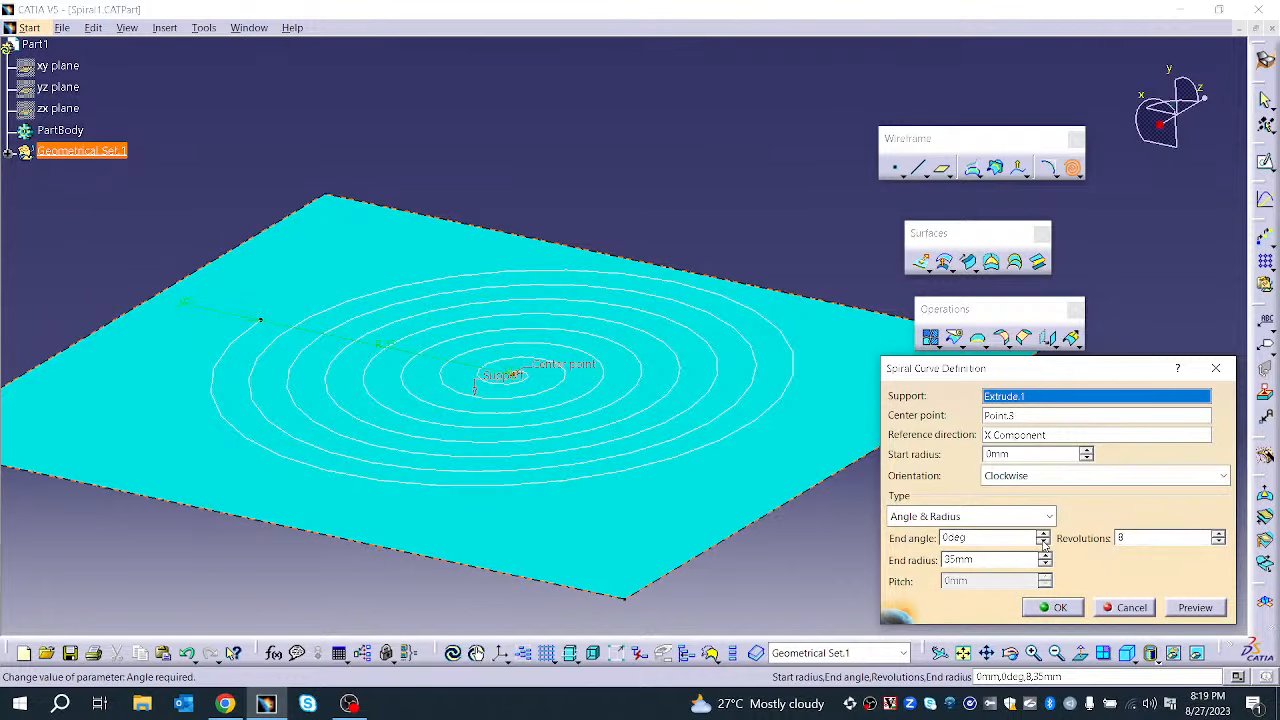
{"action": "left_click", "coordinate": [1219, 535]}
{"action": "left_click", "coordinate": [1219, 535]}
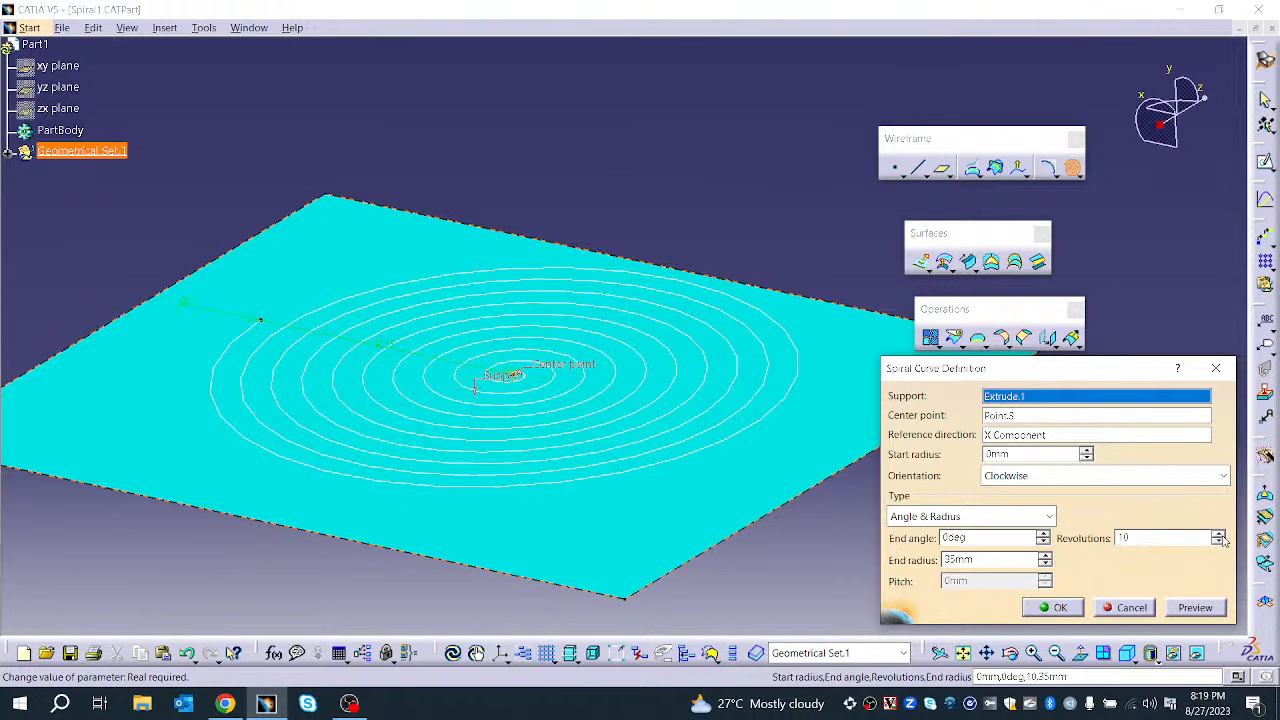
{"action": "left_click", "coordinate": [1206, 612]}
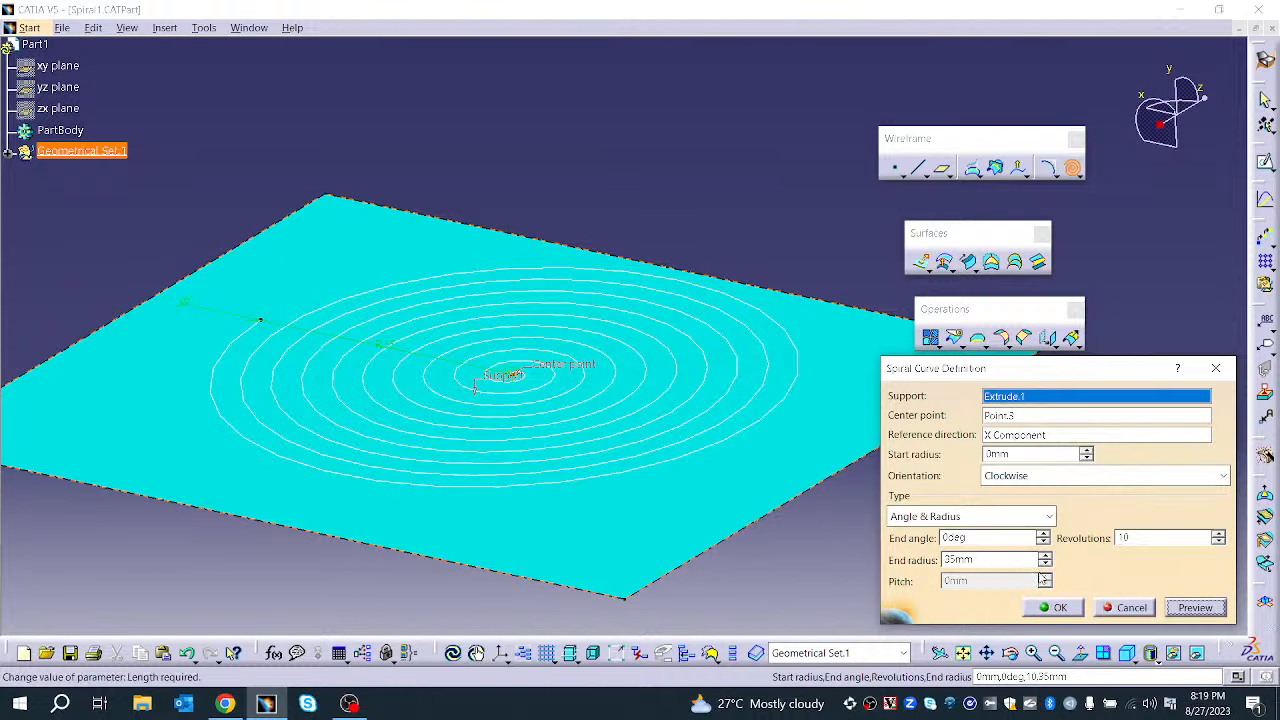
Set the spiral's orientation to Counterclockwise, preview it and create the curve
{"action": "left_click", "coordinate": [1053, 481]}
{"action": "left_click", "coordinate": [1040, 492]}
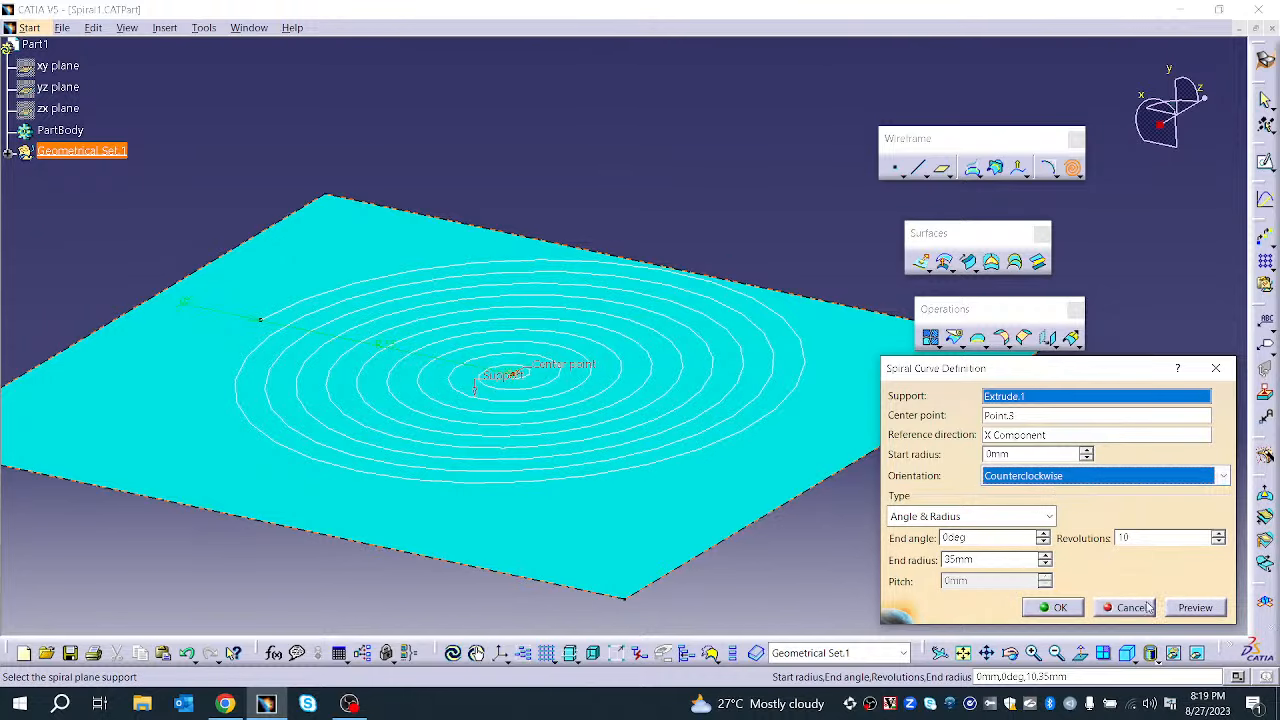
{"action": "left_click", "coordinate": [1181, 614]}
{"action": "left_click", "coordinate": [1060, 607]}
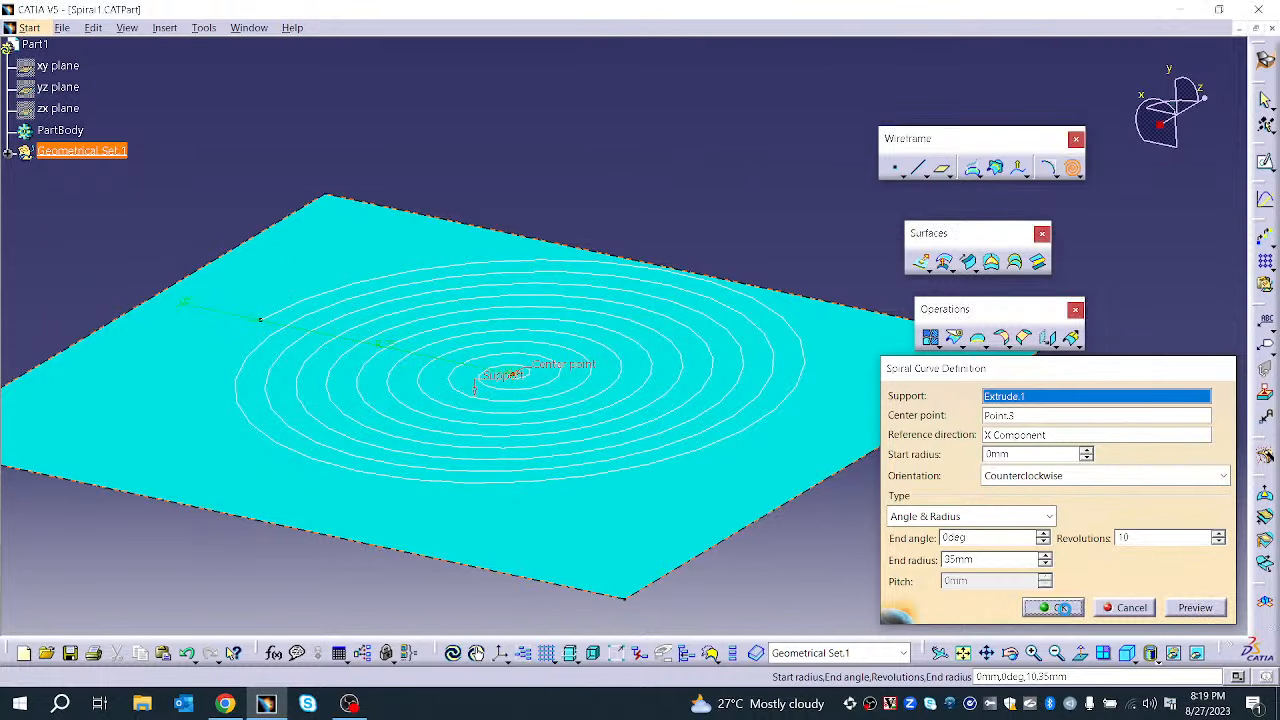
Open Contour1.CATPart from the GSD WIREFRAME folder
{"action": "left_click", "coordinate": [1078, 176]}
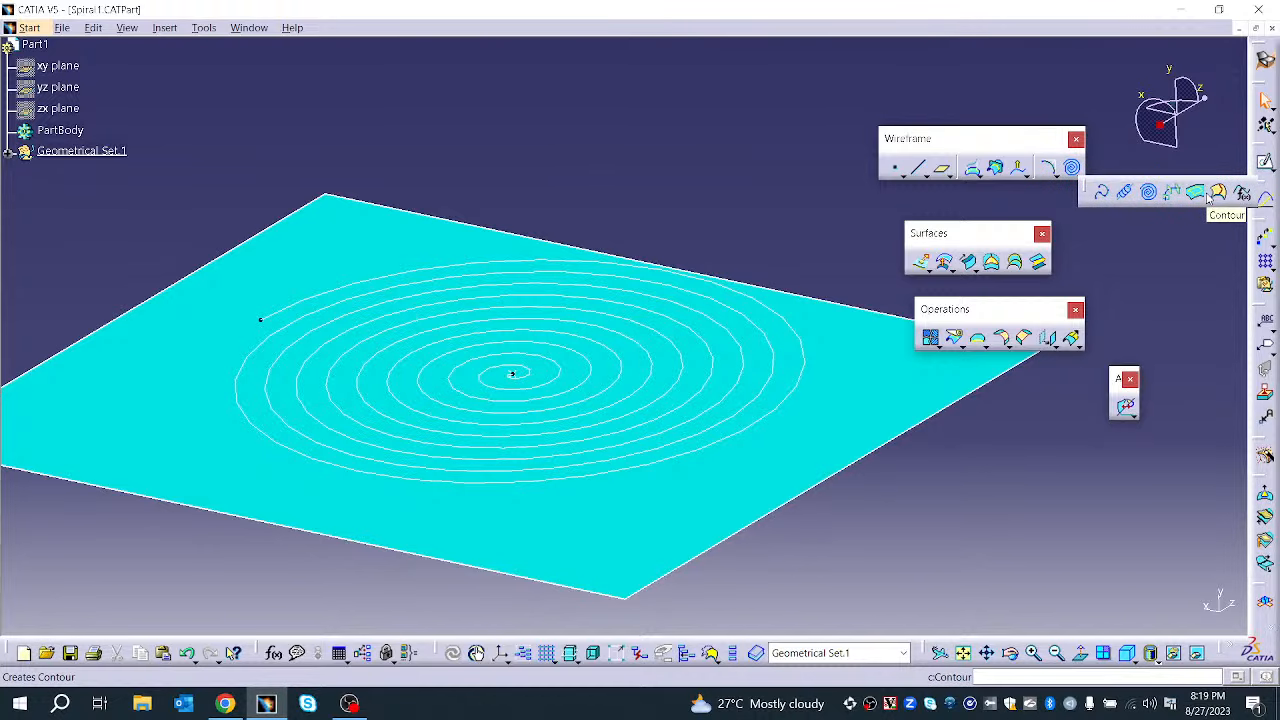
{"action": "left_click", "coordinate": [61, 27]}
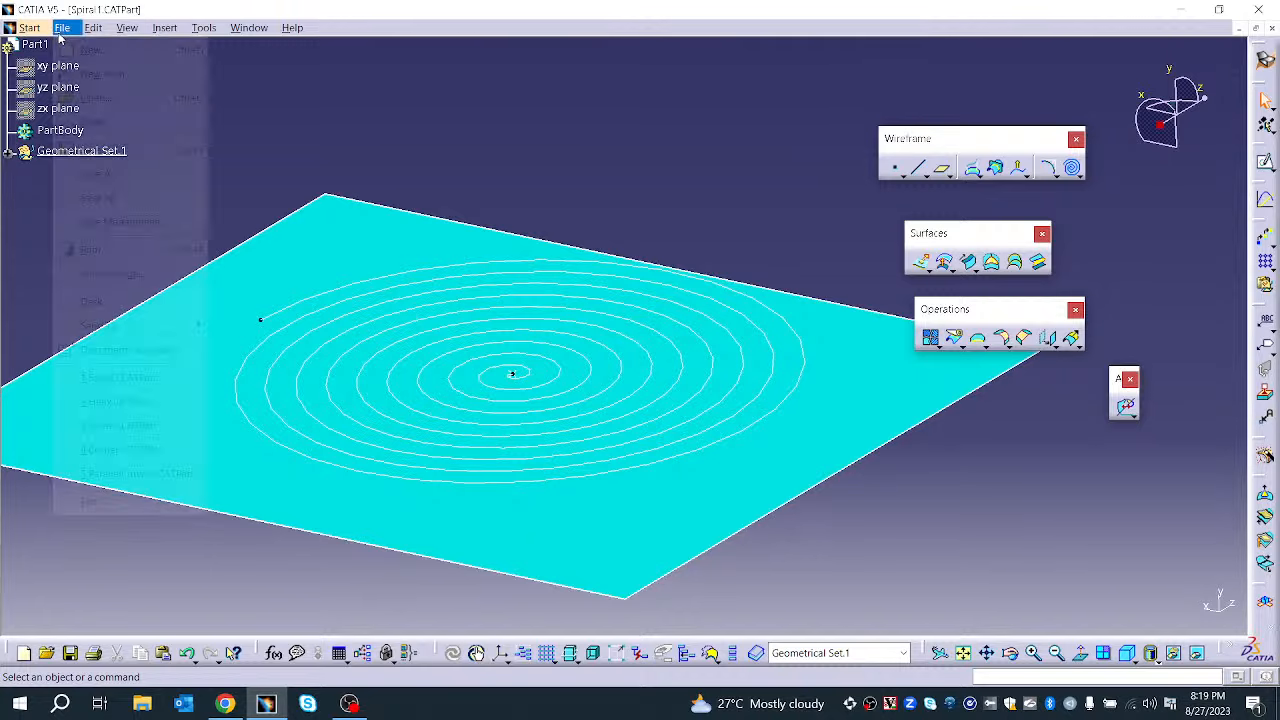
{"action": "left_click", "coordinate": [85, 97]}
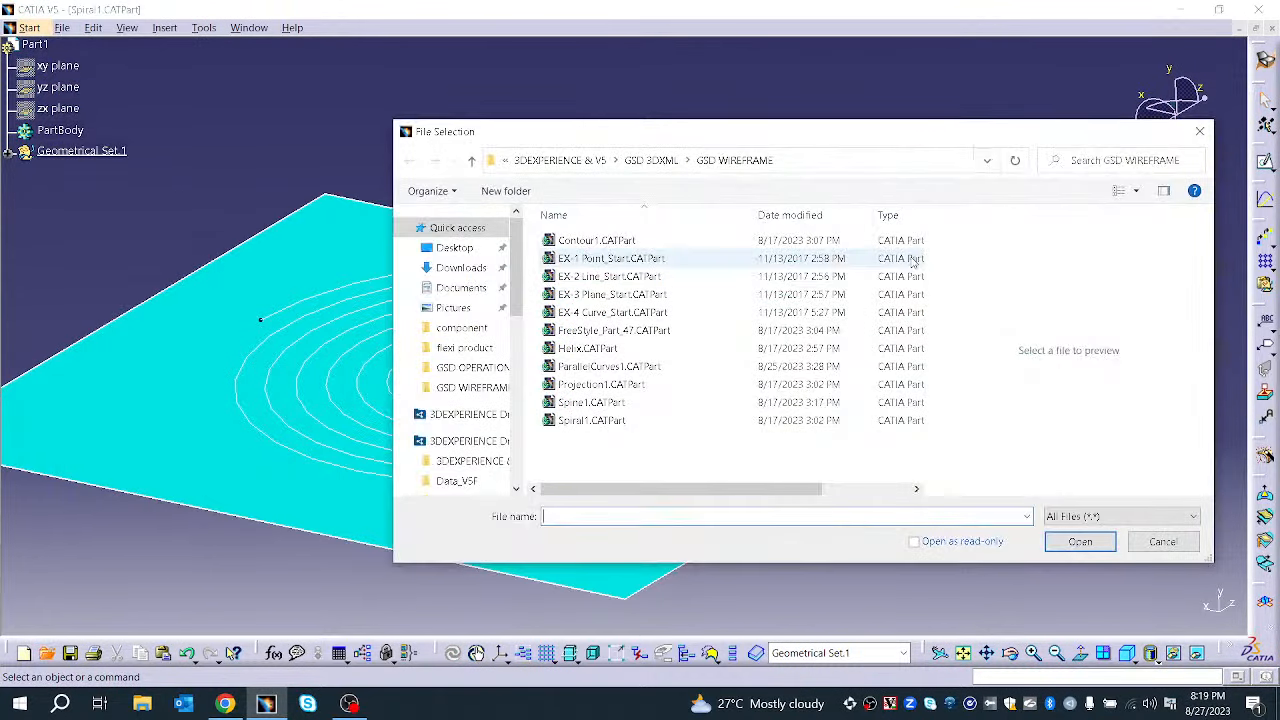
{"action": "left_click", "coordinate": [703, 242]}
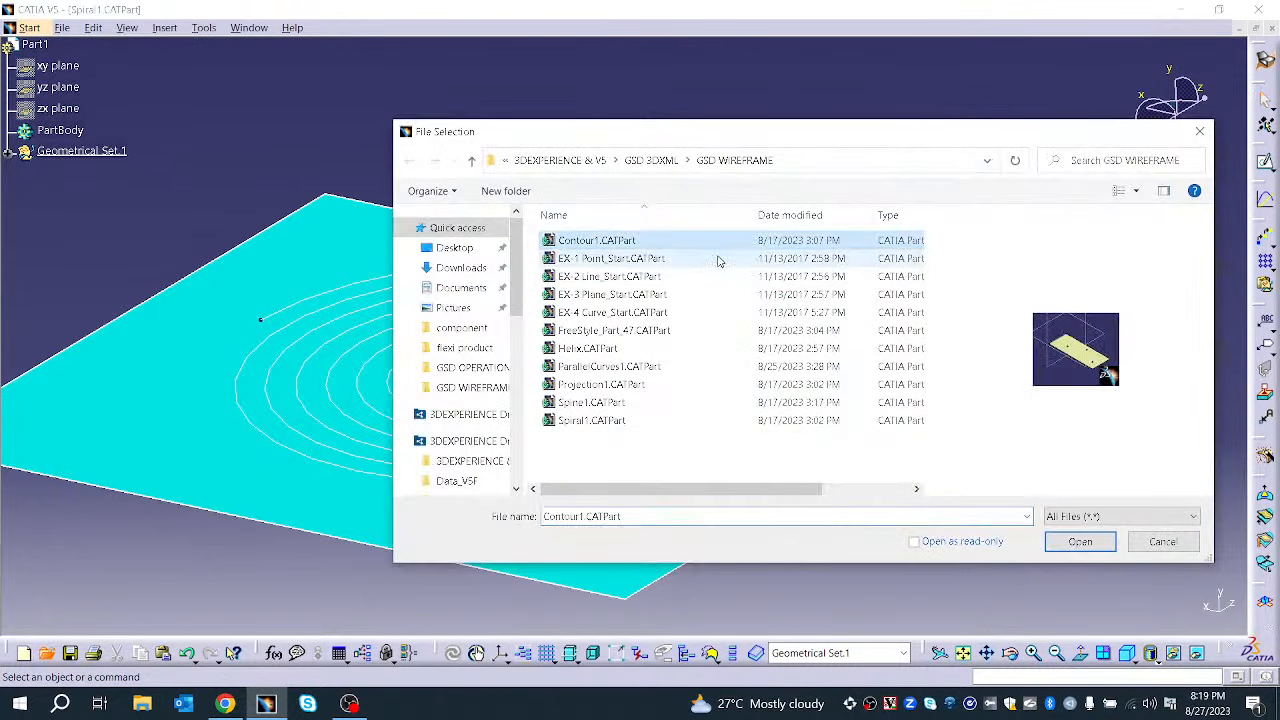
{"action": "left_click", "coordinate": [1096, 543]}
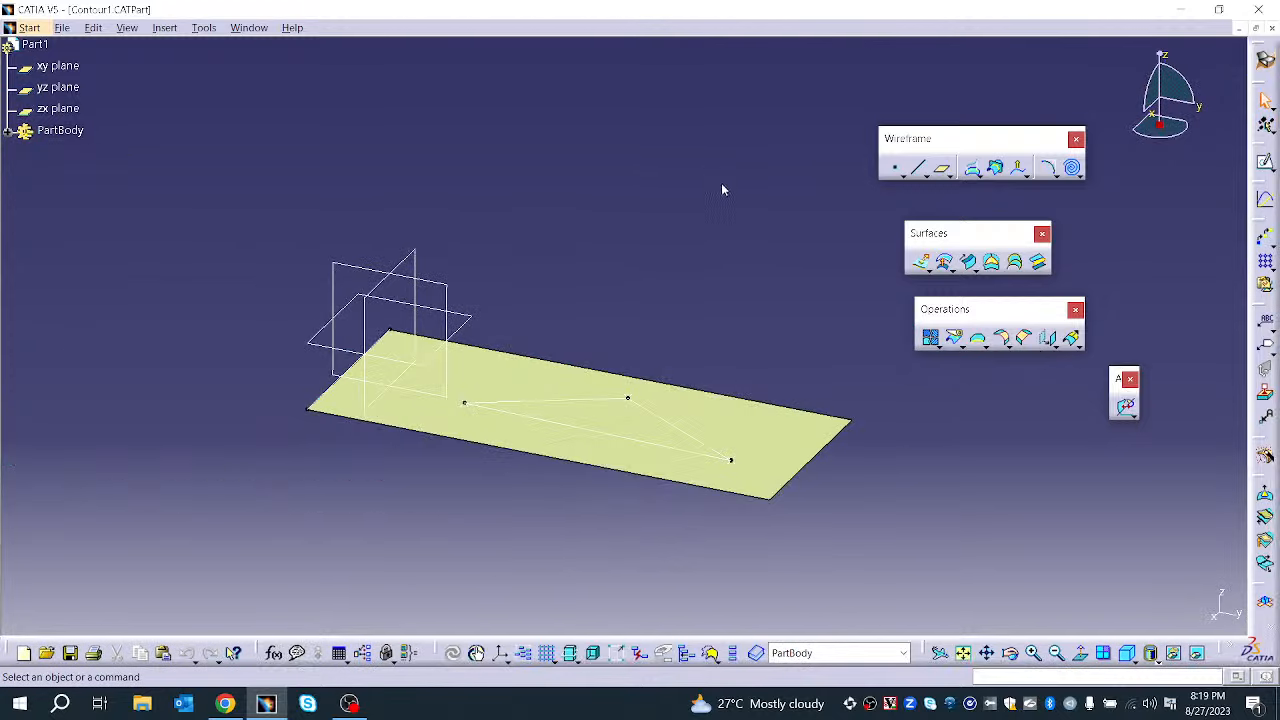
{"action": "middle_click_drag", "start_coordinate": [643, 424], "coordinate": [682, 280], "text": "ctrl"}
{"action": "middle_click_drag", "start_coordinate": [575, 414], "coordinate": [694, 153]}
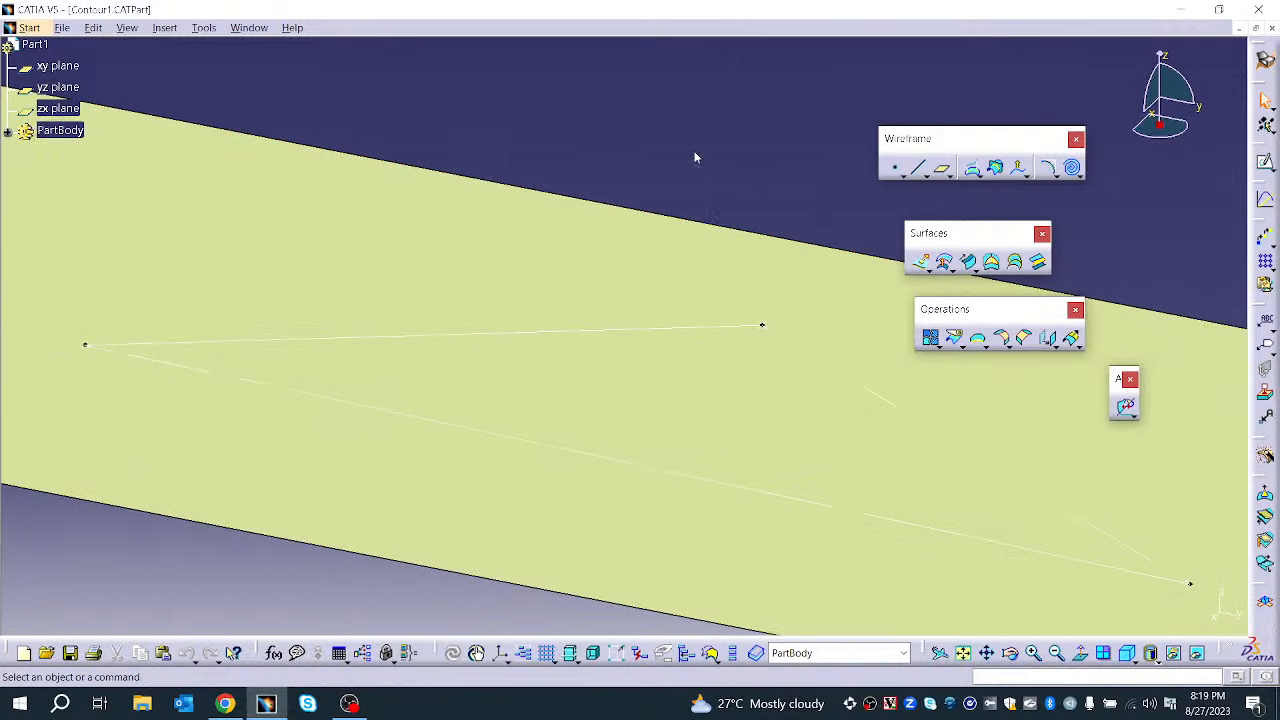
Create a contour on the Extrude.1 surface from Line.2, Line.3 and Line.4, previewing it before confirming
{"action": "left_click", "coordinate": [8, 131]}
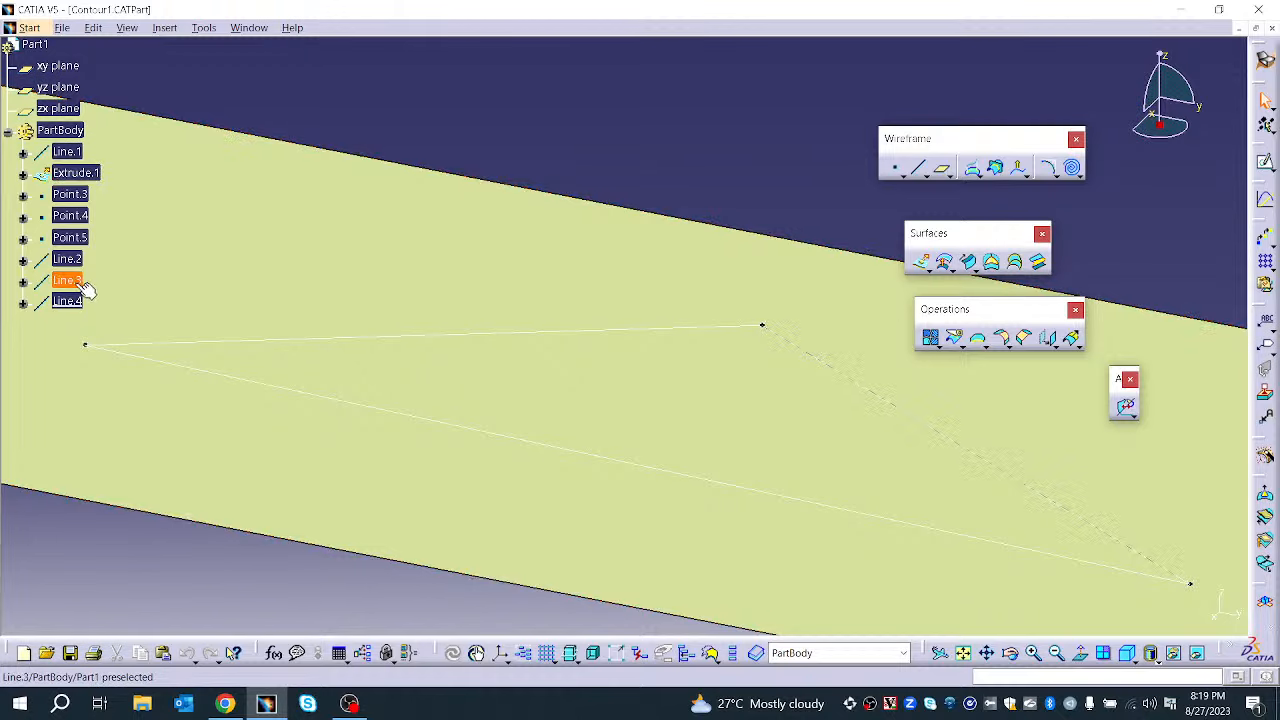
{"action": "middle_click_drag", "start_coordinate": [424, 251], "coordinate": [433, 340], "text": "ctrl"}
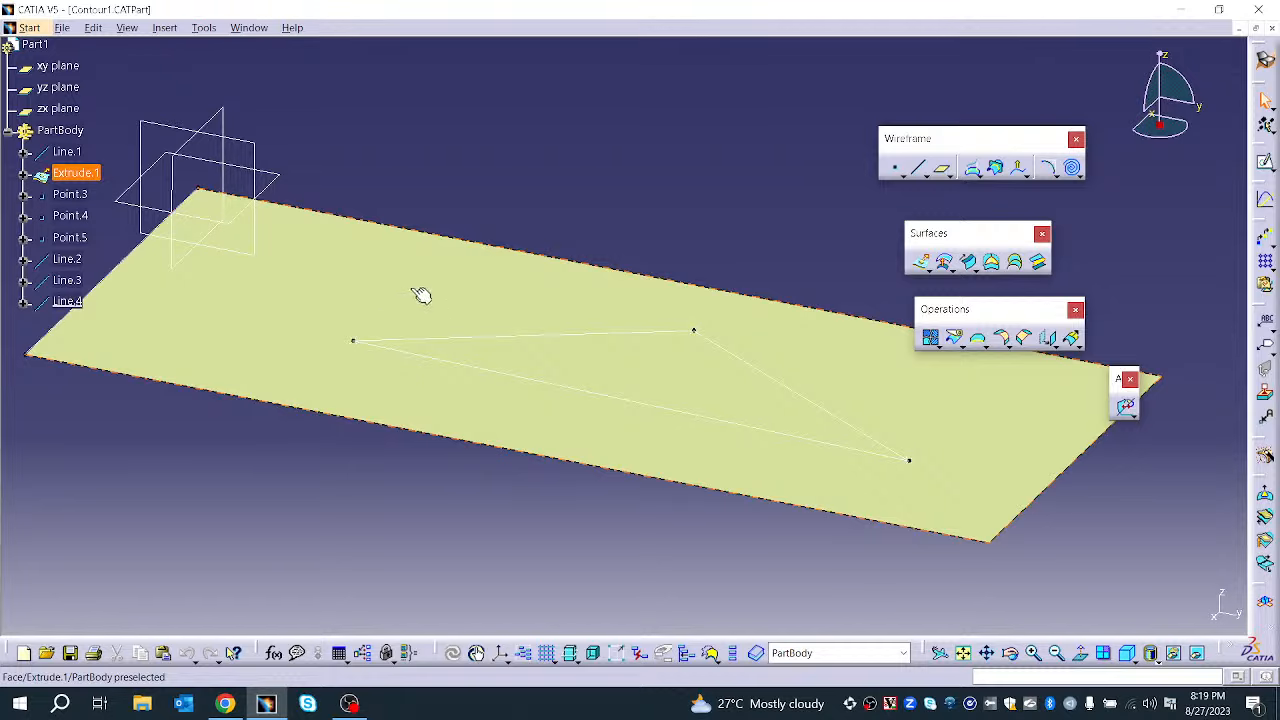
{"action": "left_click", "coordinate": [1077, 175]}
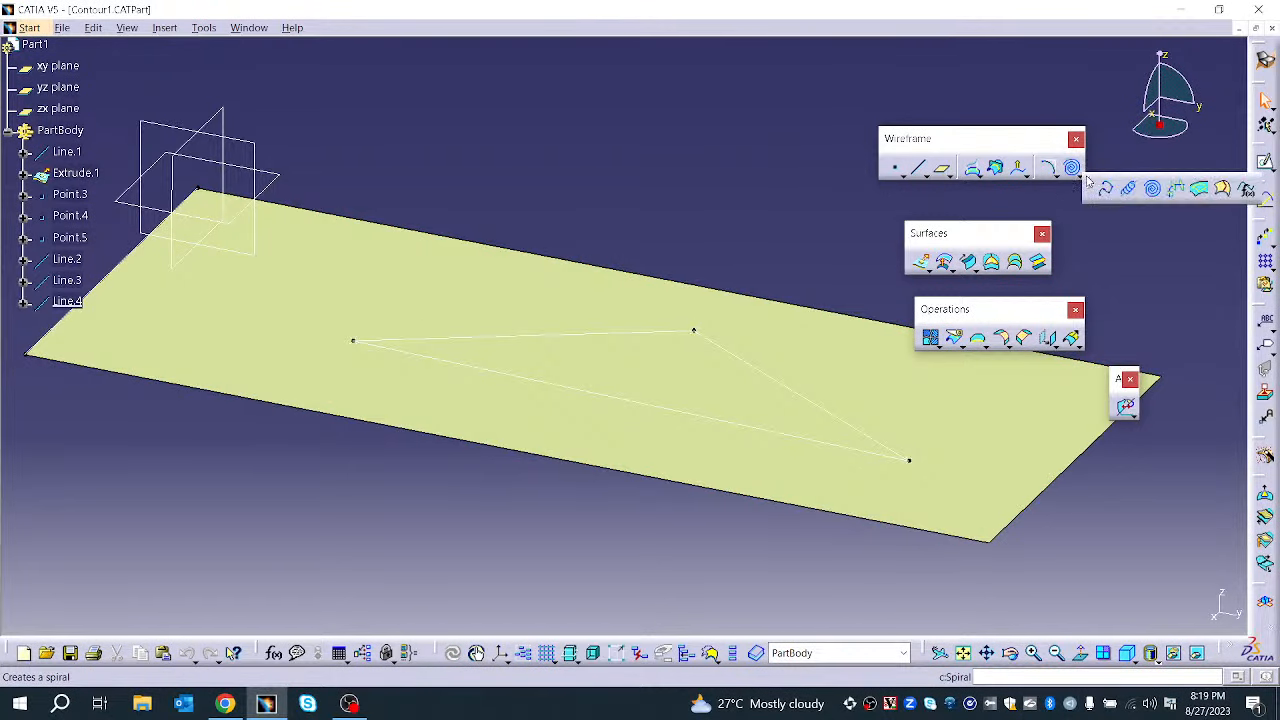
{"action": "left_click", "coordinate": [1199, 190]}
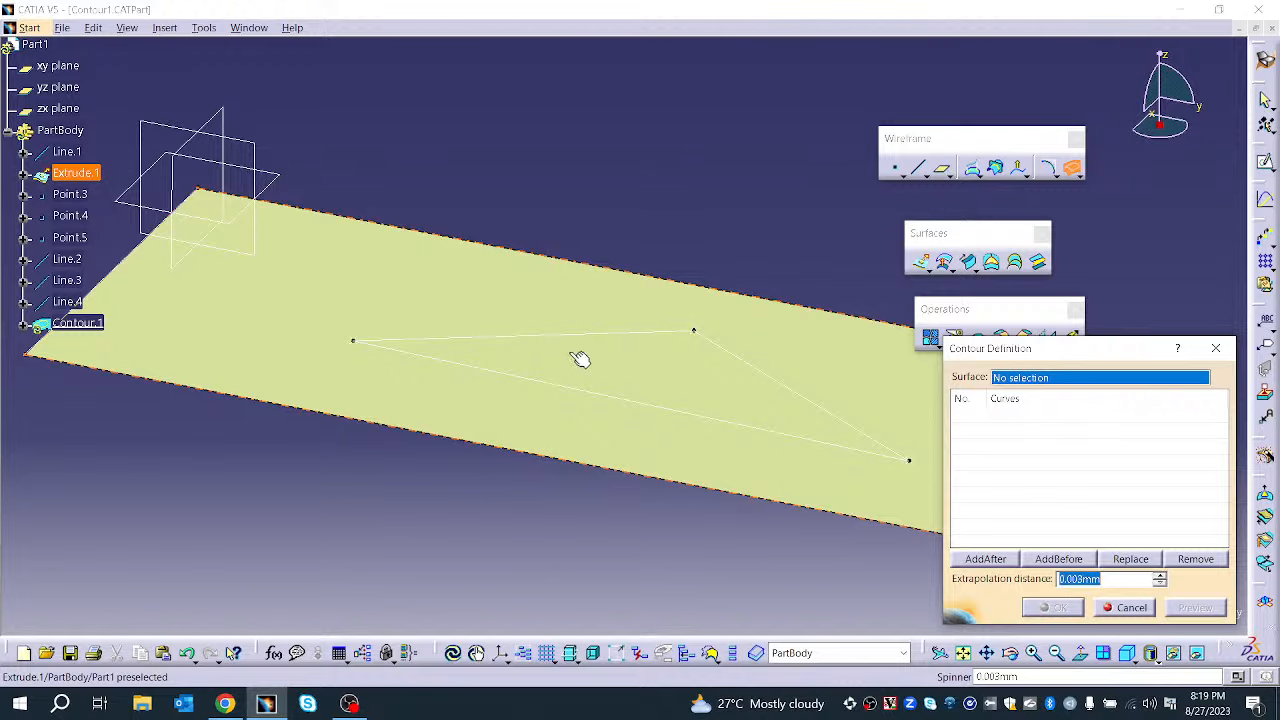
{"action": "left_click", "coordinate": [416, 309]}
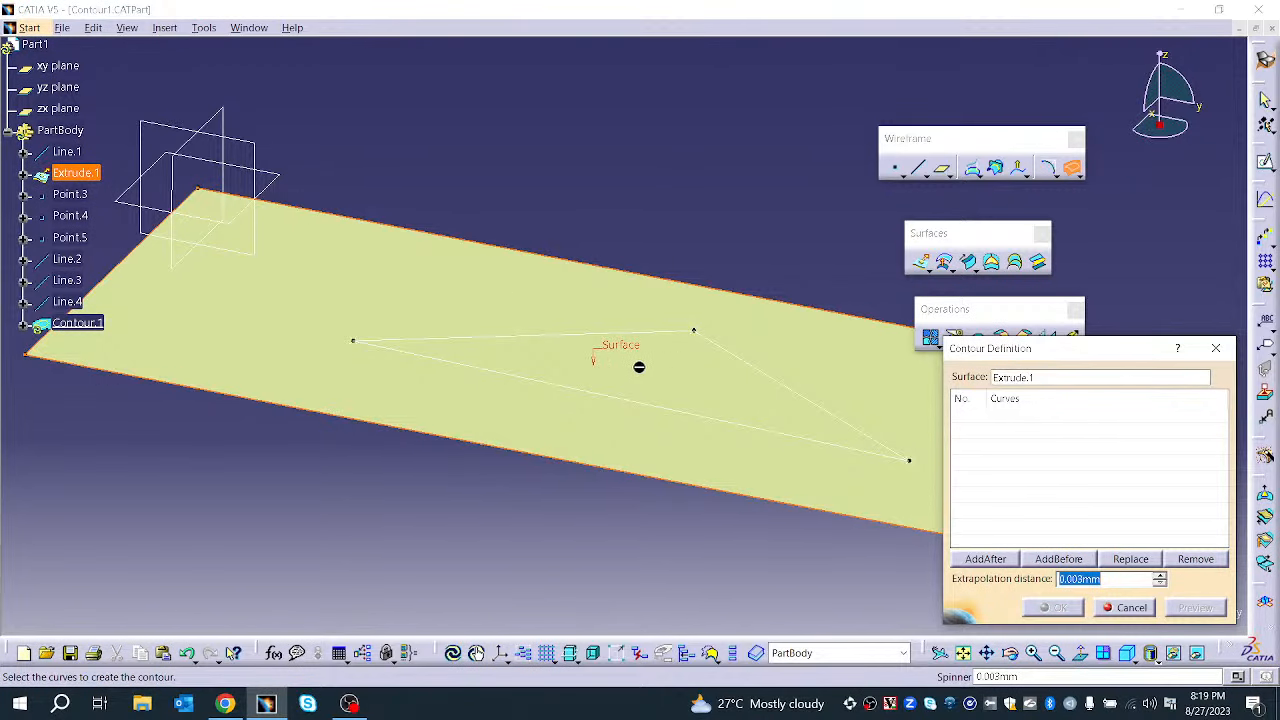
{"action": "left_click", "coordinate": [580, 340]}
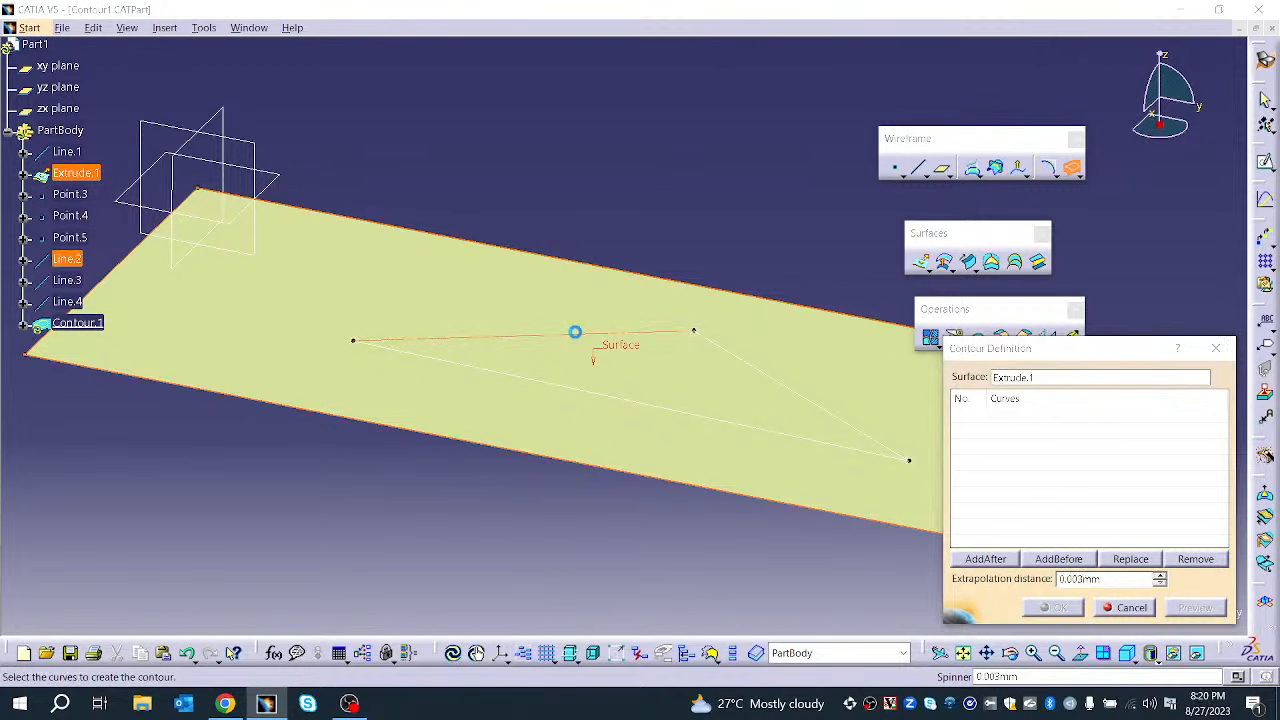
{"action": "left_click", "coordinate": [763, 369]}
{"action": "left_click", "coordinate": [760, 429]}
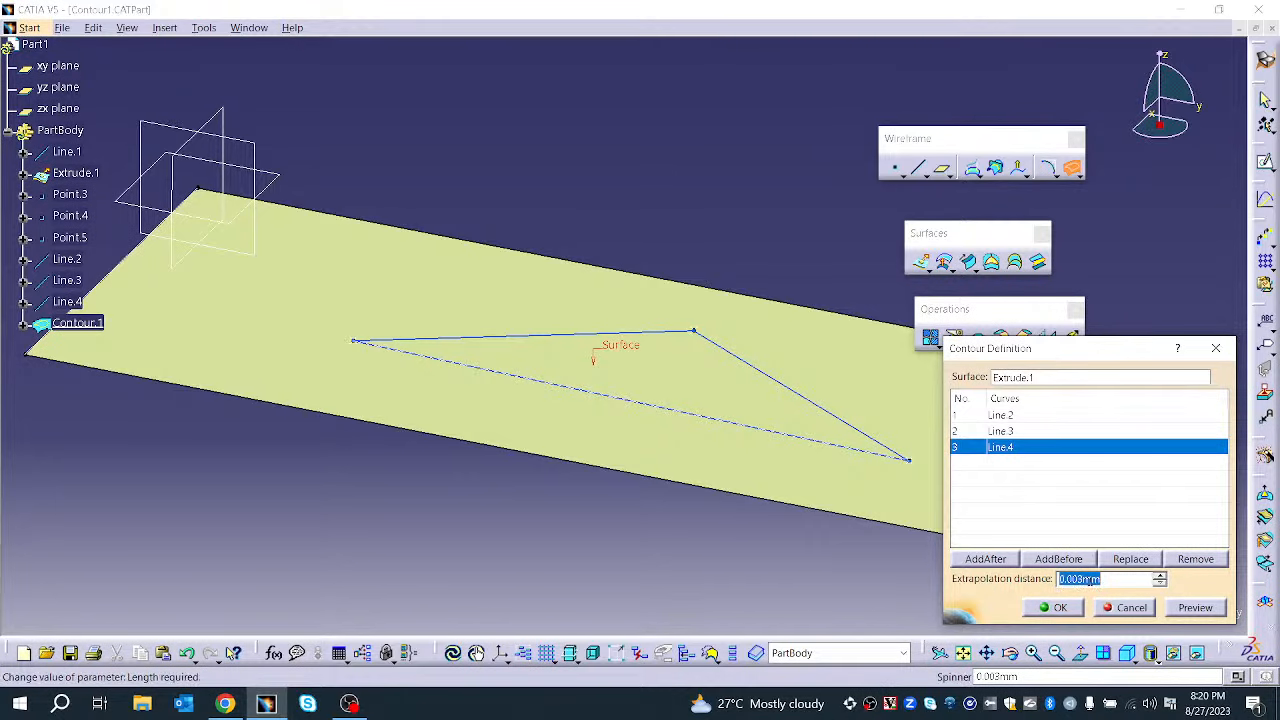
{"action": "left_click", "coordinate": [1208, 613]}
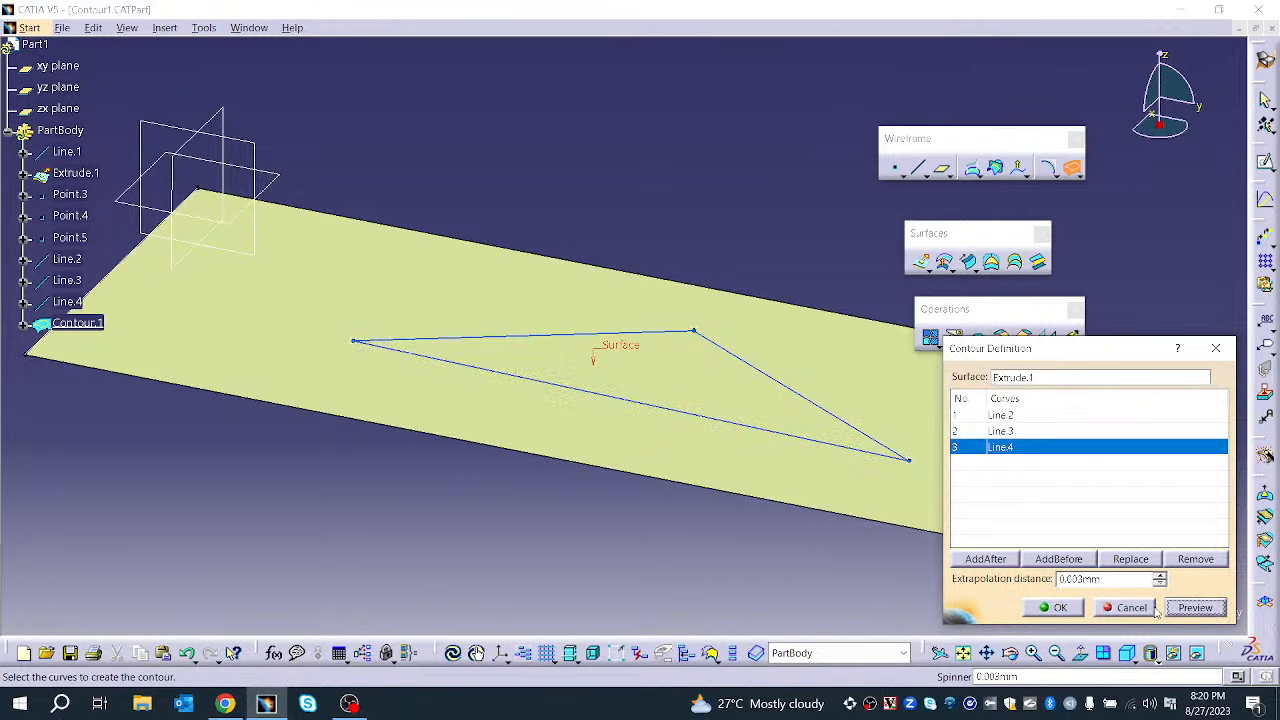
{"action": "left_click", "coordinate": [1074, 610]}
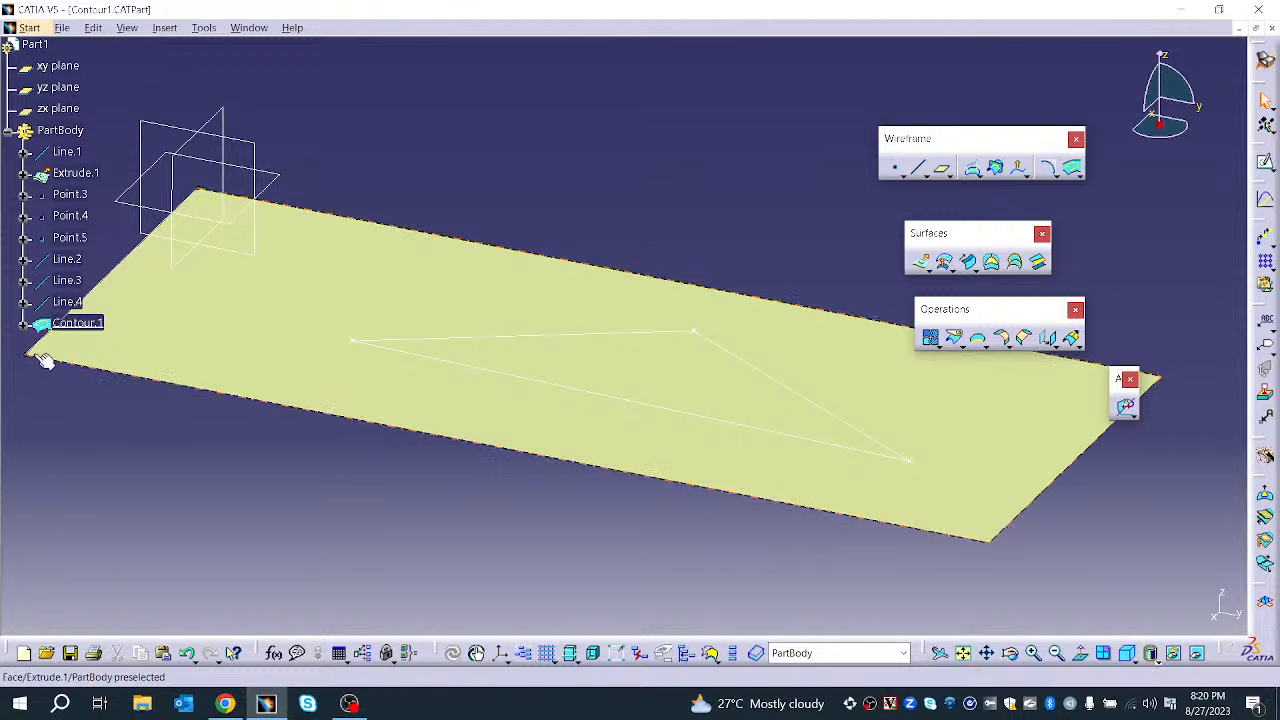
Hide the contour's source lines Line.4 and Line.3
{"action": "right_click", "coordinate": [68, 306]}
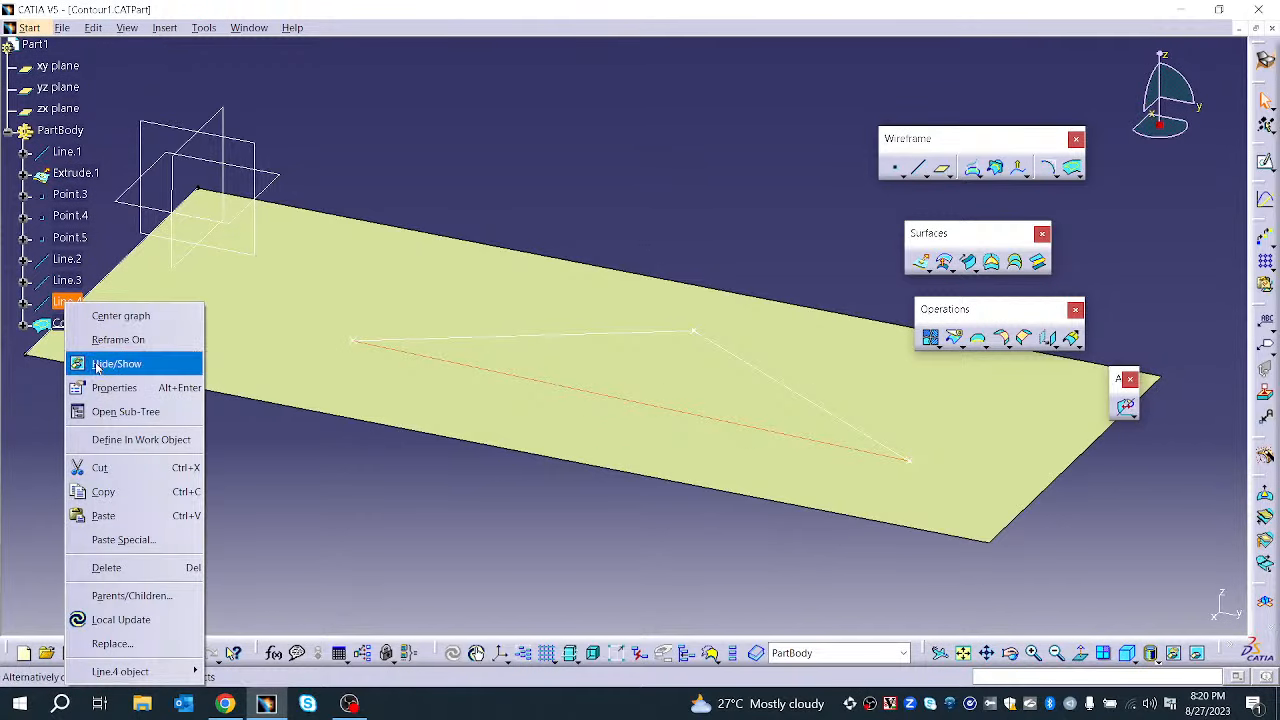
{"action": "left_click", "coordinate": [100, 364]}
{"action": "right_click", "coordinate": [80, 282]}
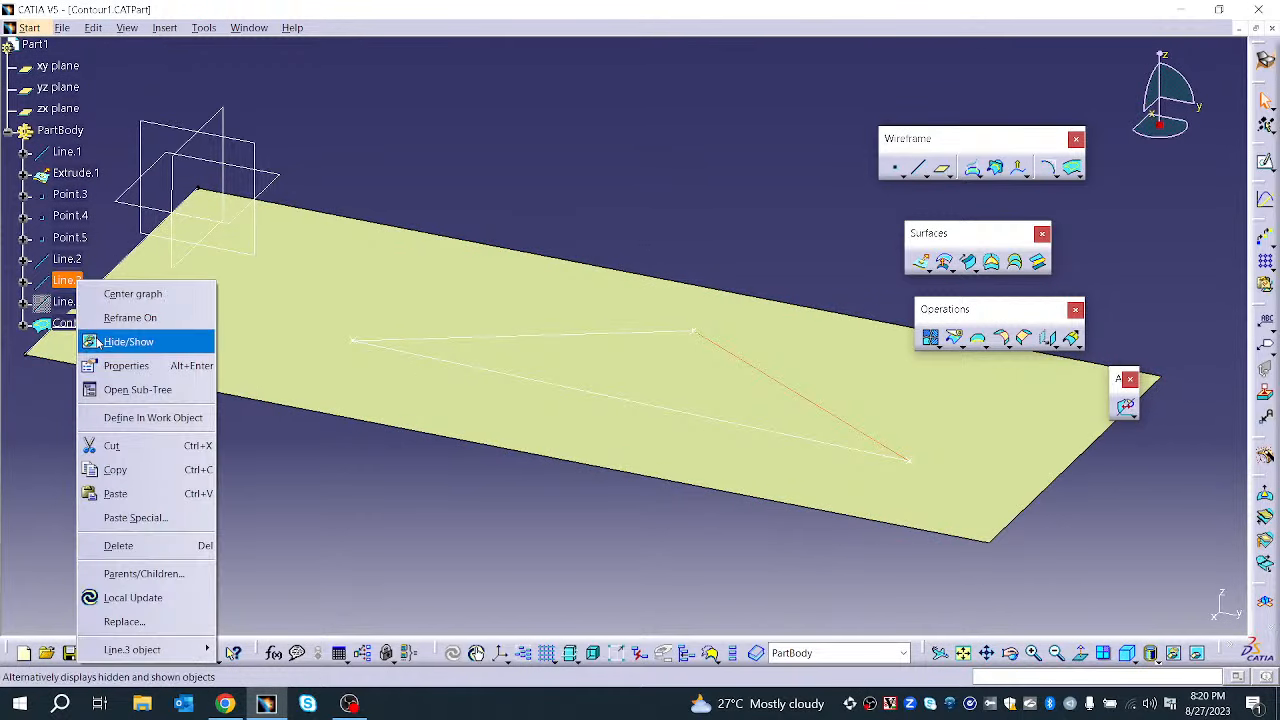
{"action": "left_click", "coordinate": [122, 342]}
Toggle the visibility of Line.2 twice, and select Contour.1 to highlight the triangle
{"action": "right_click", "coordinate": [67, 260]}
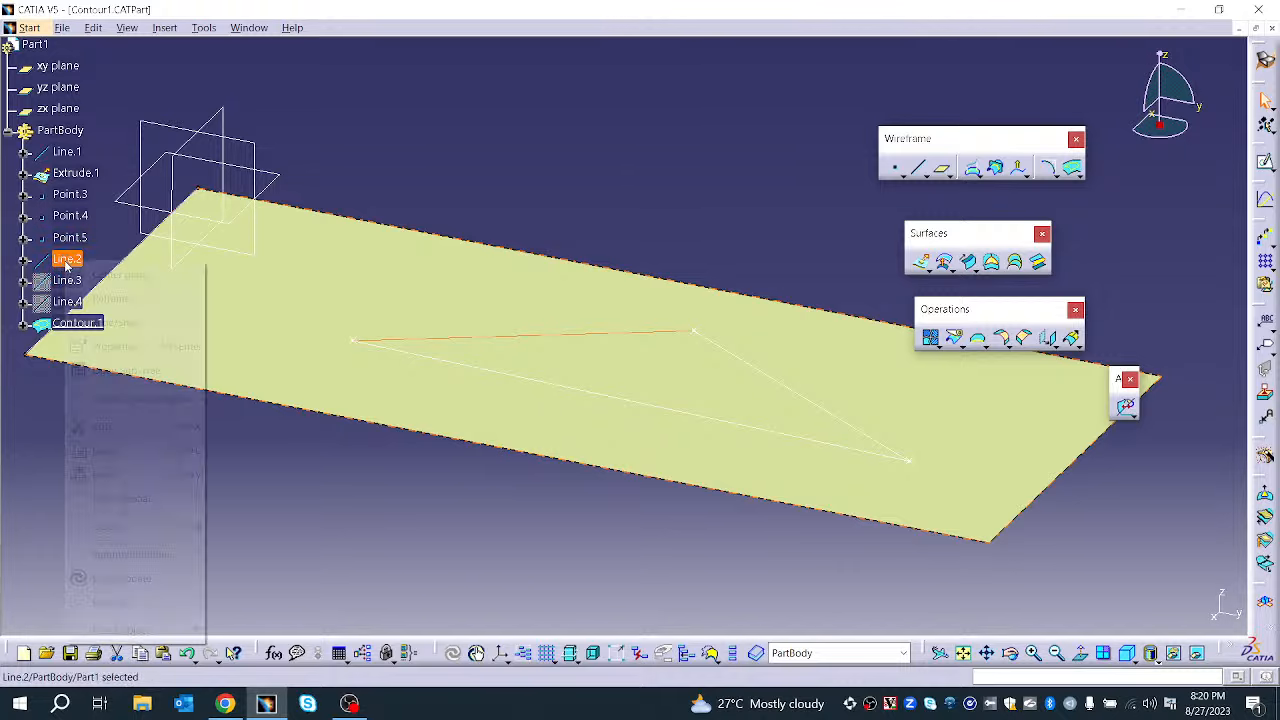
{"action": "left_click", "coordinate": [110, 322]}
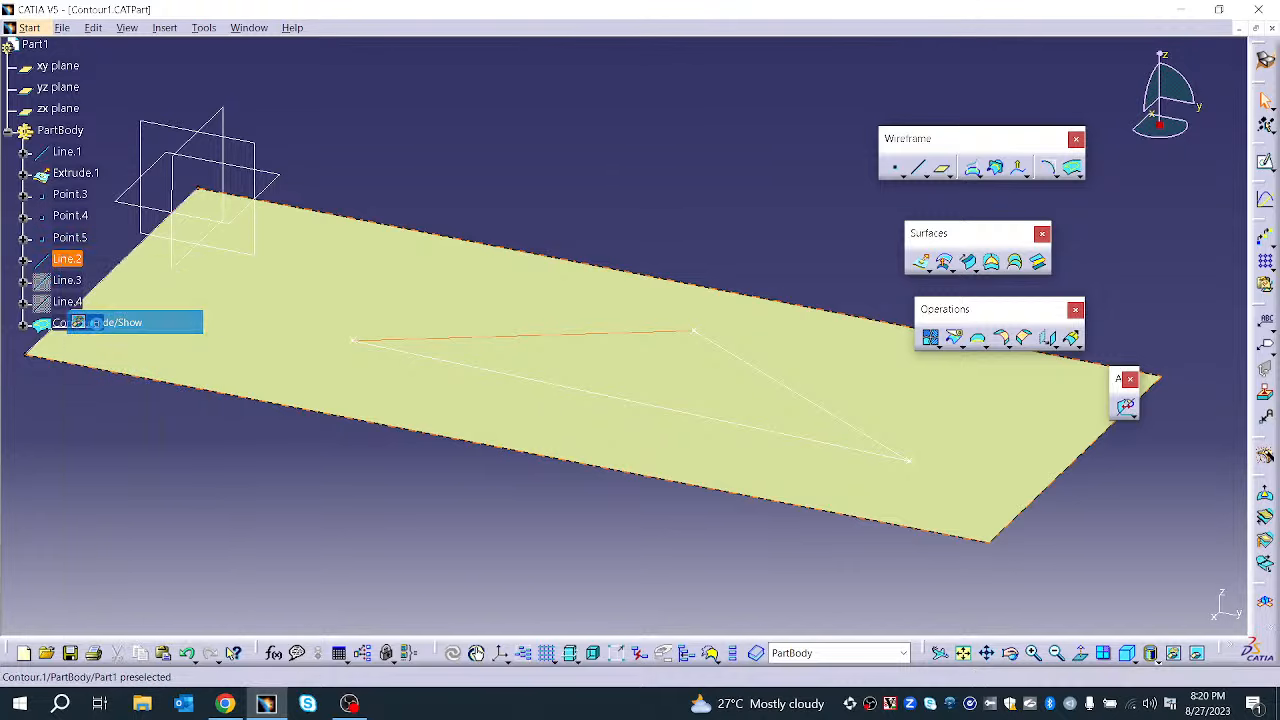
{"action": "right_click", "coordinate": [82, 264]}
{"action": "left_click", "coordinate": [115, 325]}
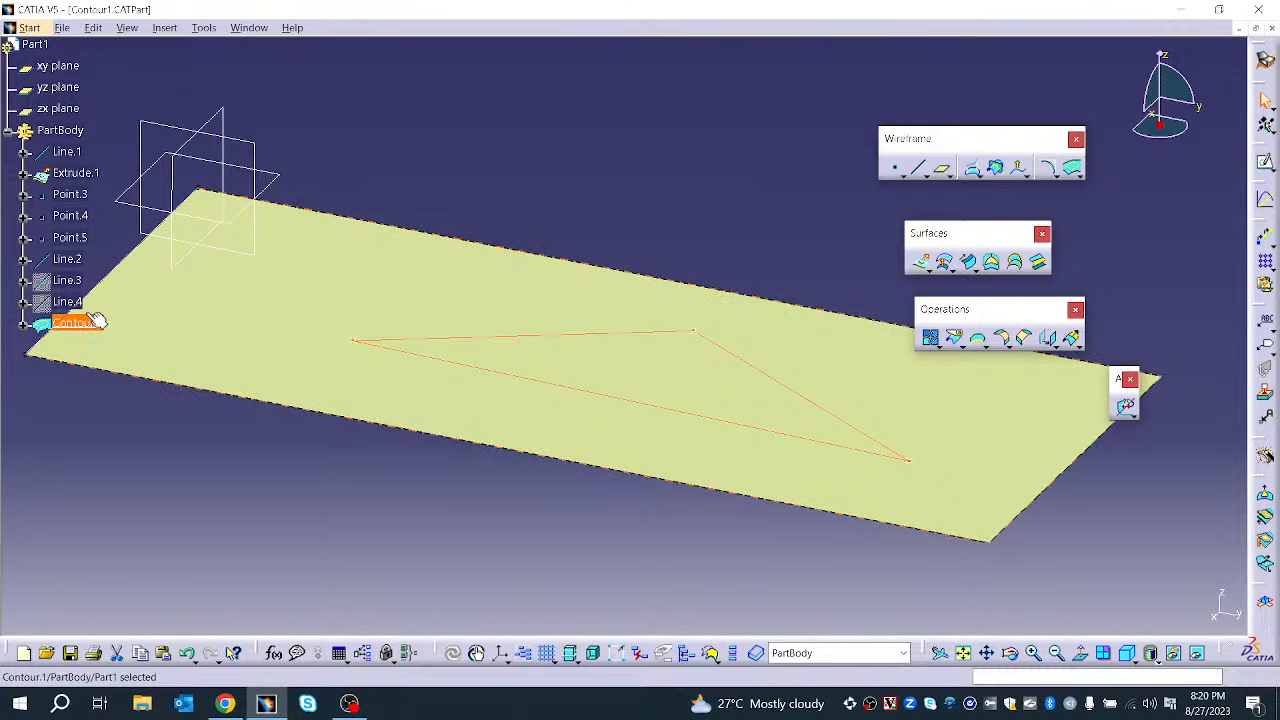
{"action": "left_click", "coordinate": [75, 326]}
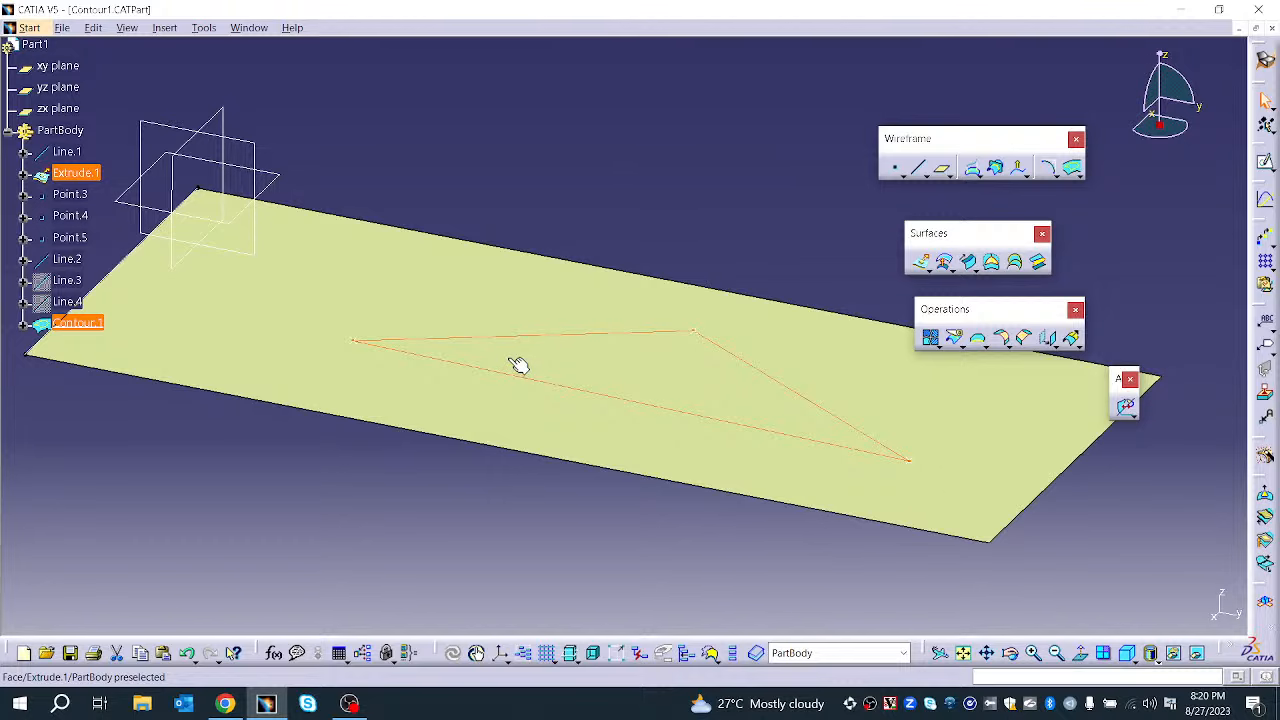
Hide the three corner points Point.4, Point.3 and Point.5
{"action": "right_click", "coordinate": [82, 226]}
{"action": "left_click", "coordinate": [120, 279]}
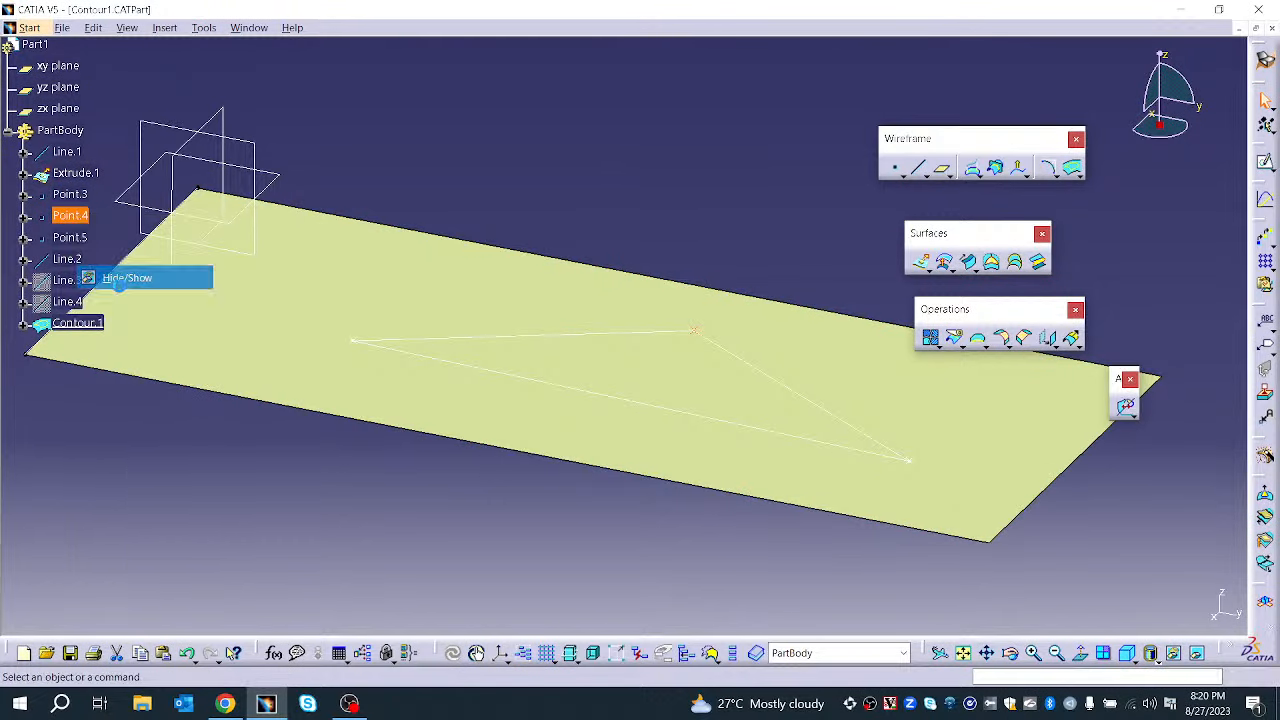
{"action": "right_click", "coordinate": [74, 197]}
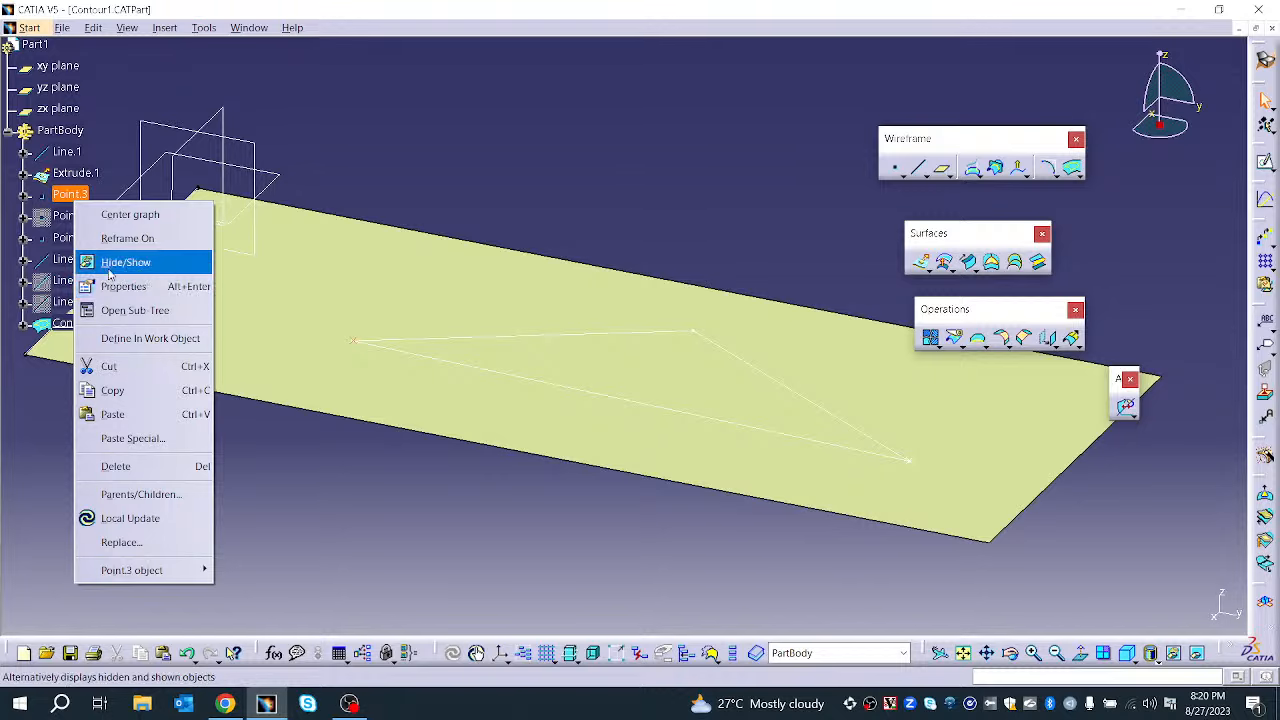
{"action": "left_click", "coordinate": [110, 264]}
{"action": "right_click", "coordinate": [76, 237]}
{"action": "left_click", "coordinate": [120, 296]}
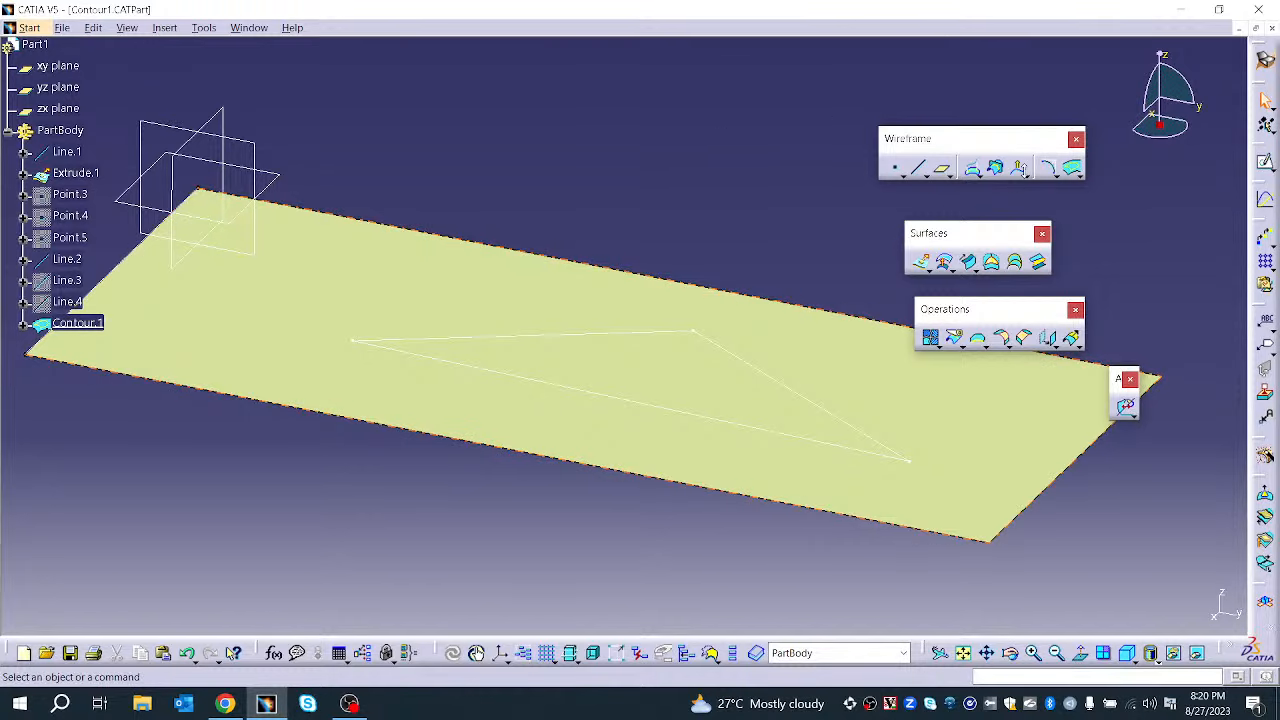
{"action": "left_click", "coordinate": [1046, 168]}
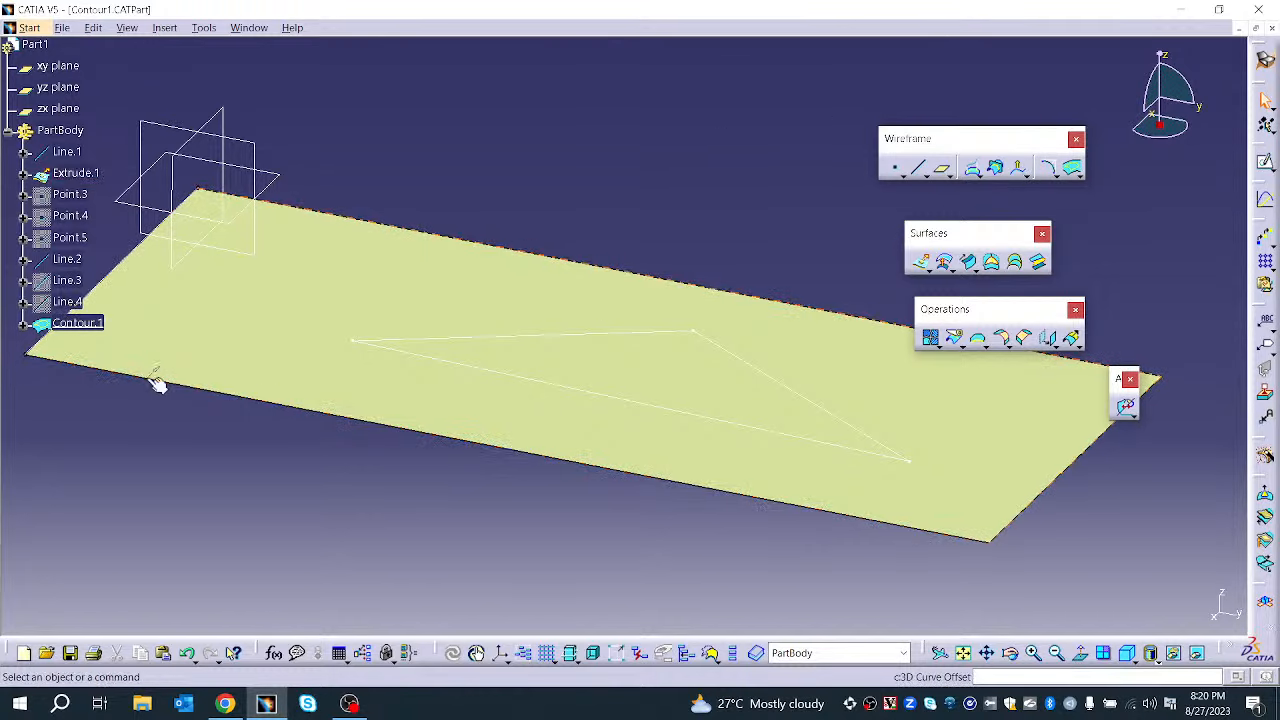
{"action": "left_click", "coordinate": [1079, 176]}
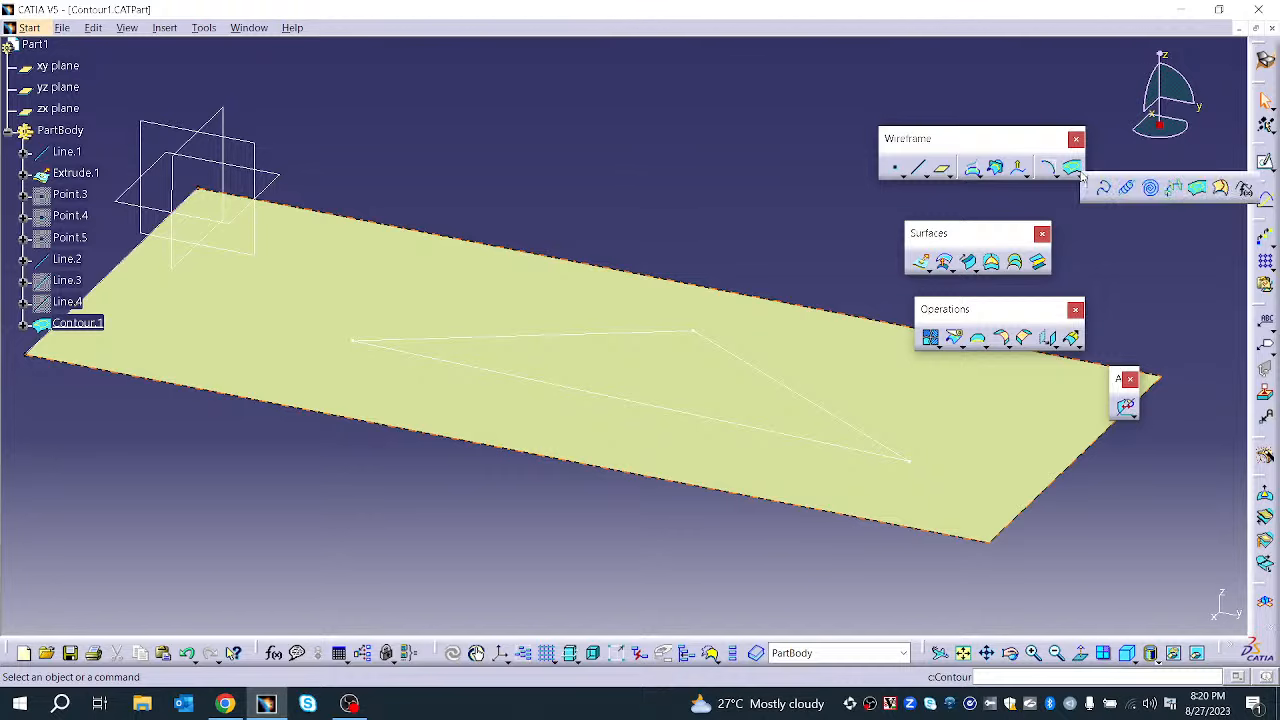
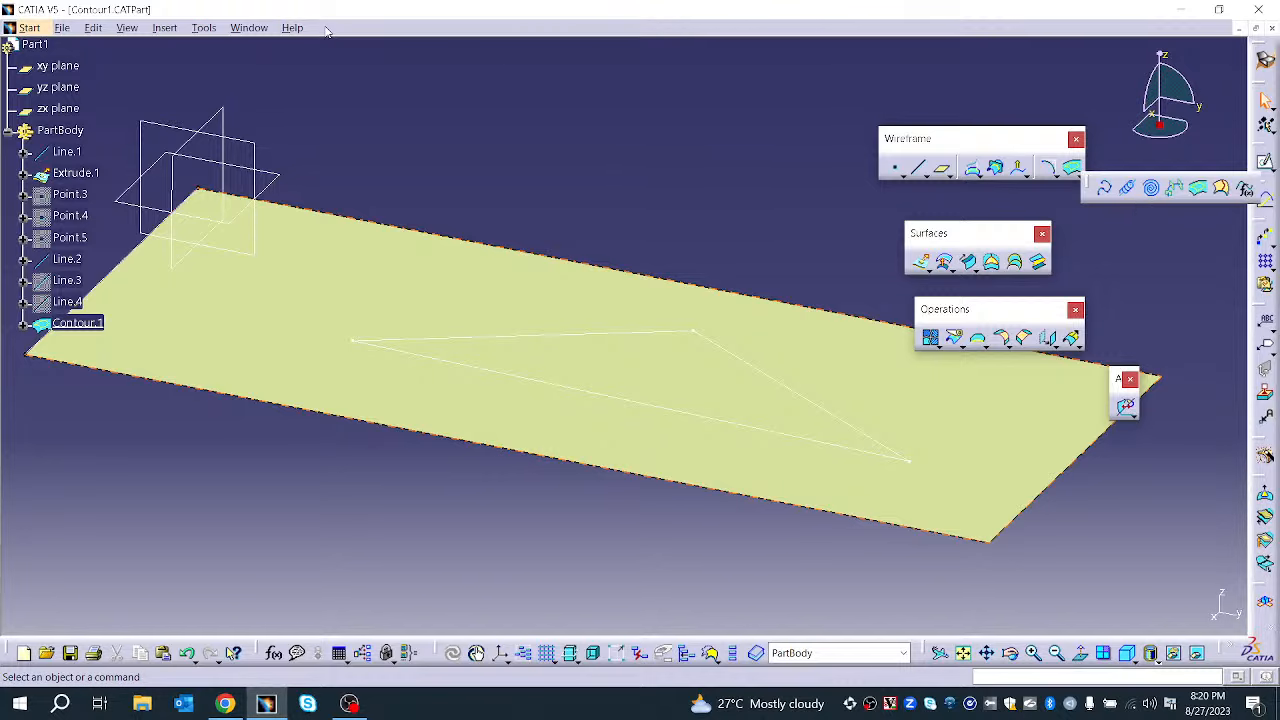
Open FreeStyle_Part_47.CATPart from the GSD WIREFRAME folder
{"action": "left_click", "coordinate": [60, 28]}
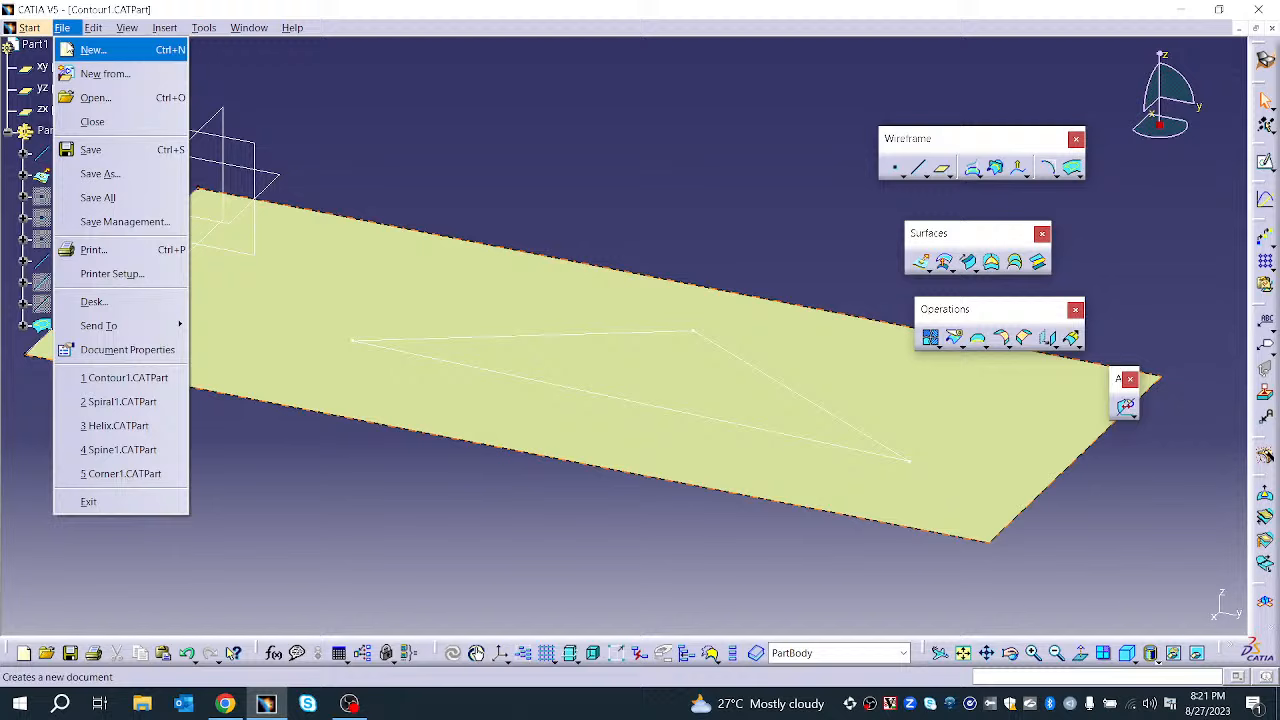
{"action": "left_click", "coordinate": [124, 92]}
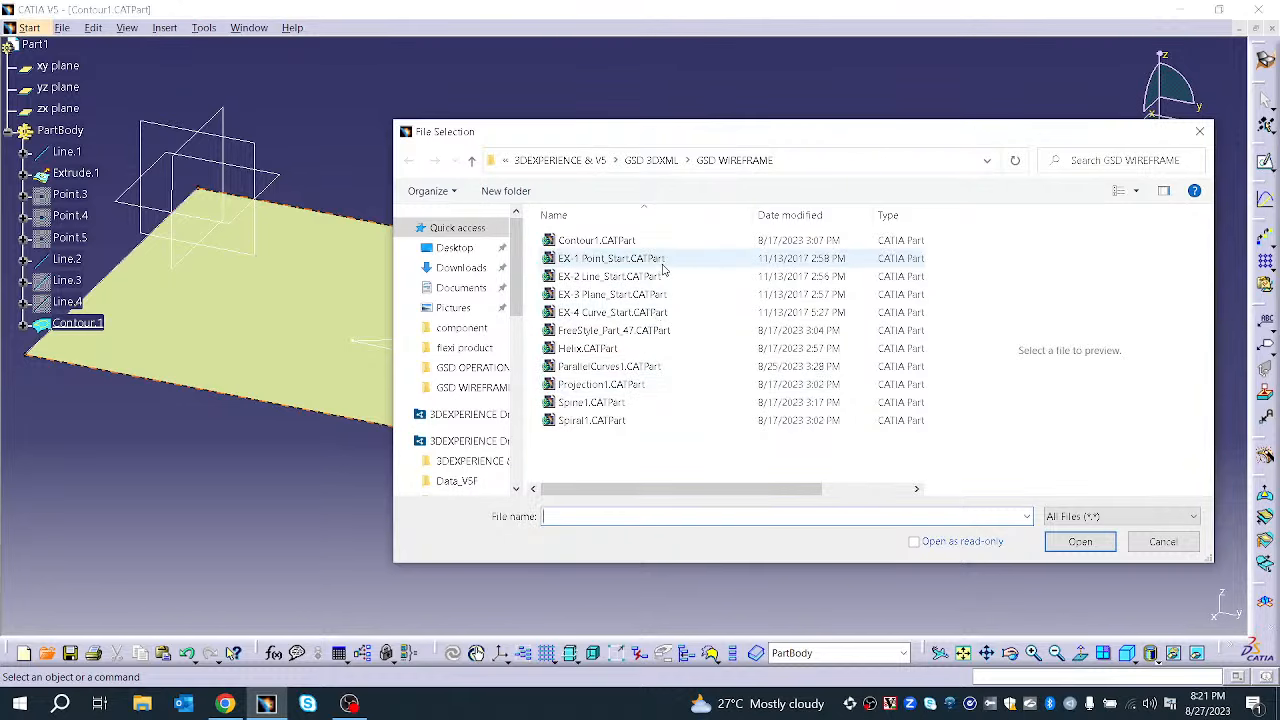
{"action": "left_click", "coordinate": [680, 331]}
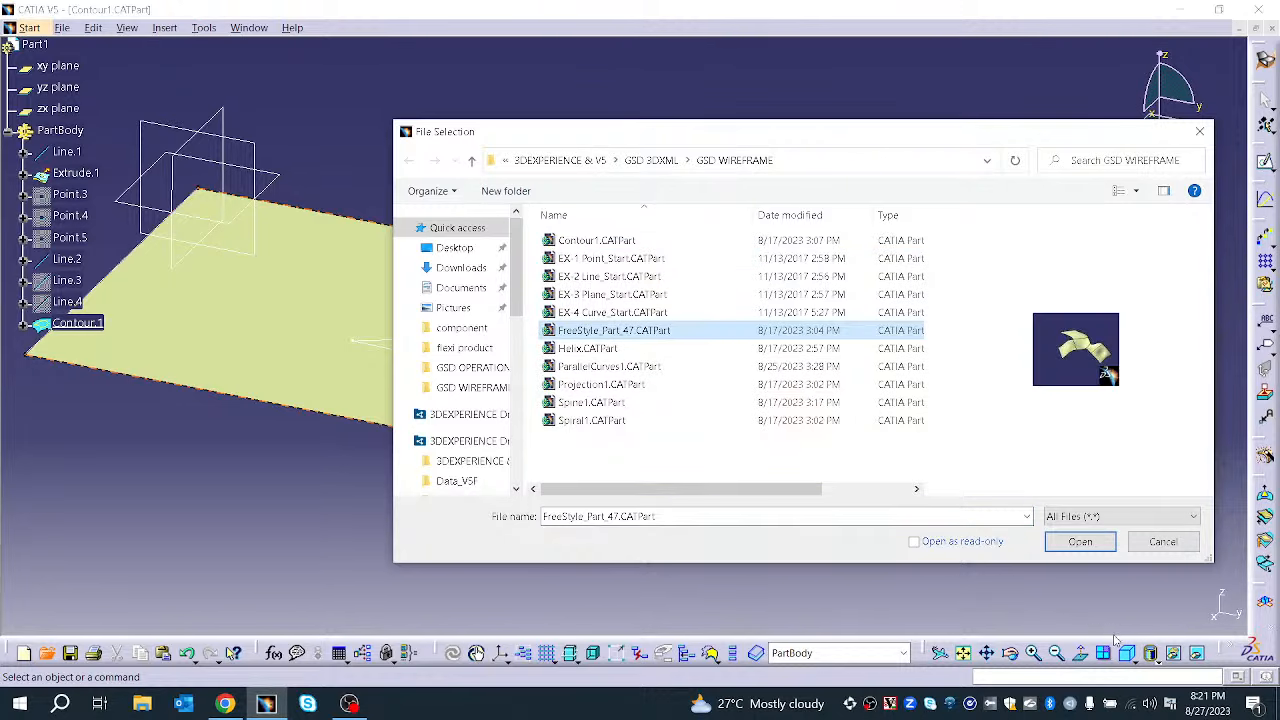
{"action": "left_click", "coordinate": [1086, 544]}
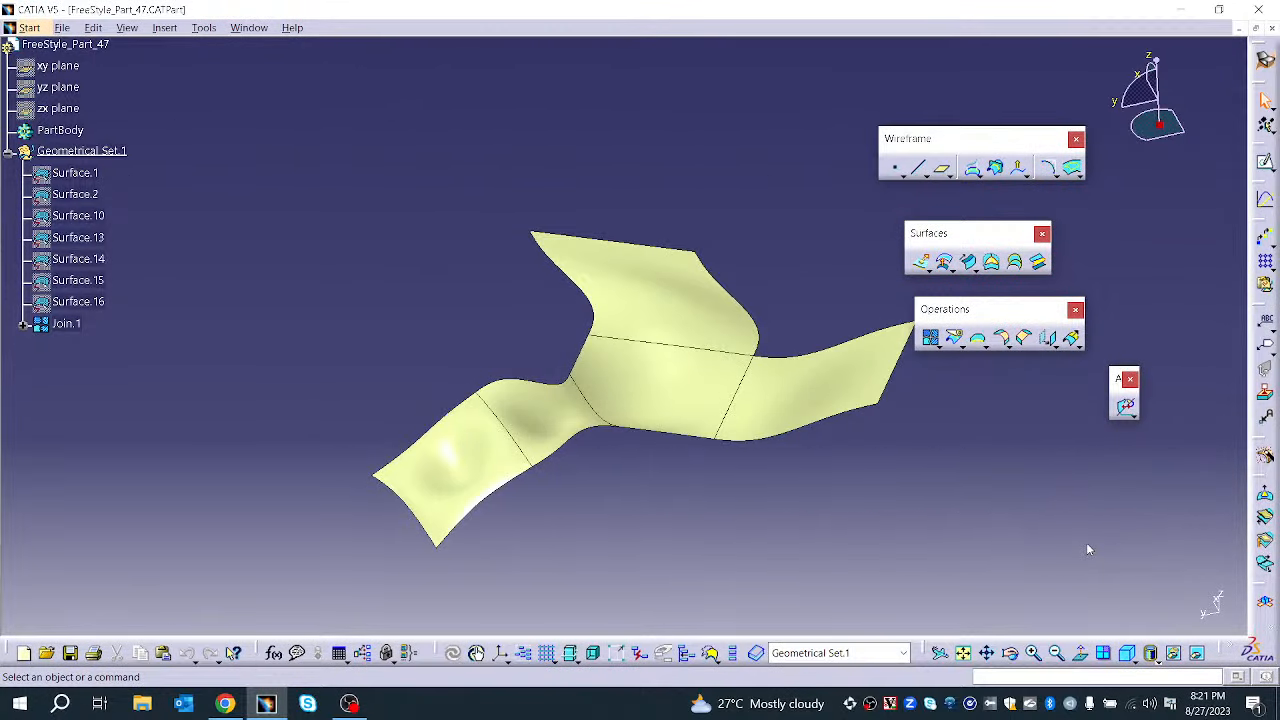
Create an isoparametric curve on the Join.1 surface through a point near the upper edge of the bulged end patch
{"action": "middle_click_drag", "start_coordinate": [734, 477], "coordinate": [361, 608]}
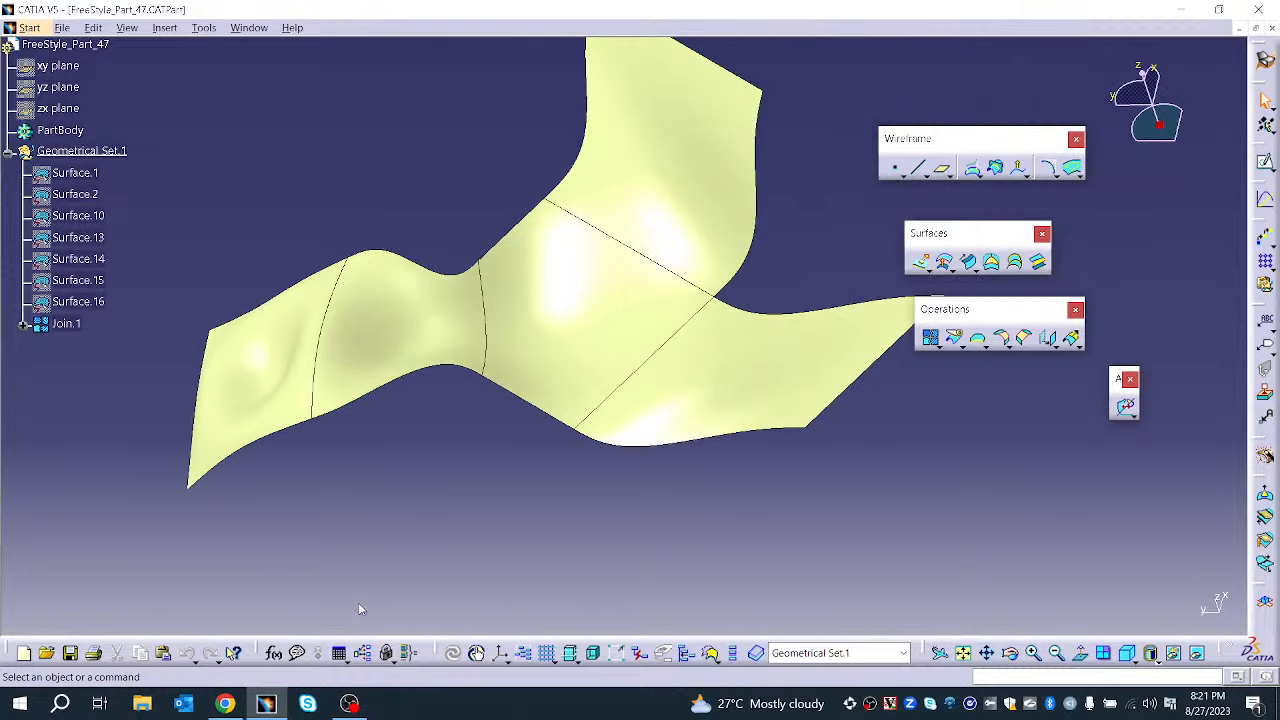
{"action": "middle_click_drag", "start_coordinate": [346, 511], "coordinate": [557, 400]}
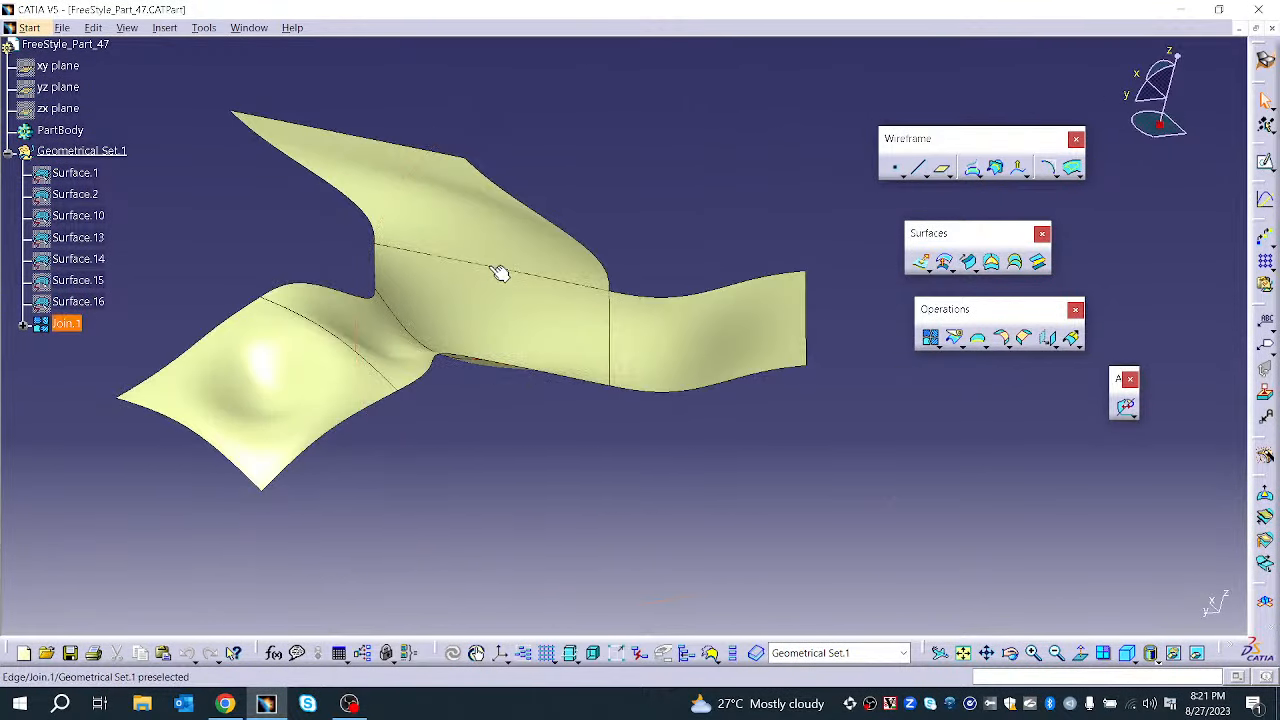
{"action": "left_click", "coordinate": [505, 313]}
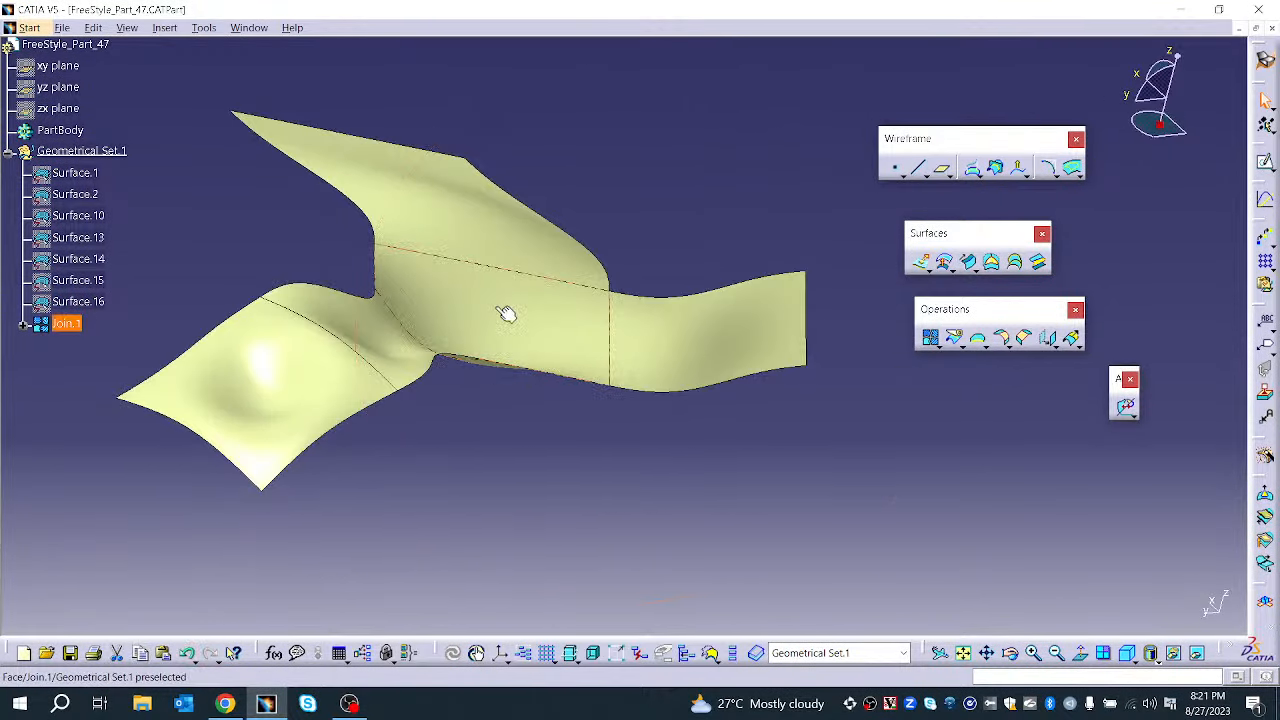
{"action": "left_click", "coordinate": [1071, 168]}
{"action": "left_click", "coordinate": [1079, 177]}
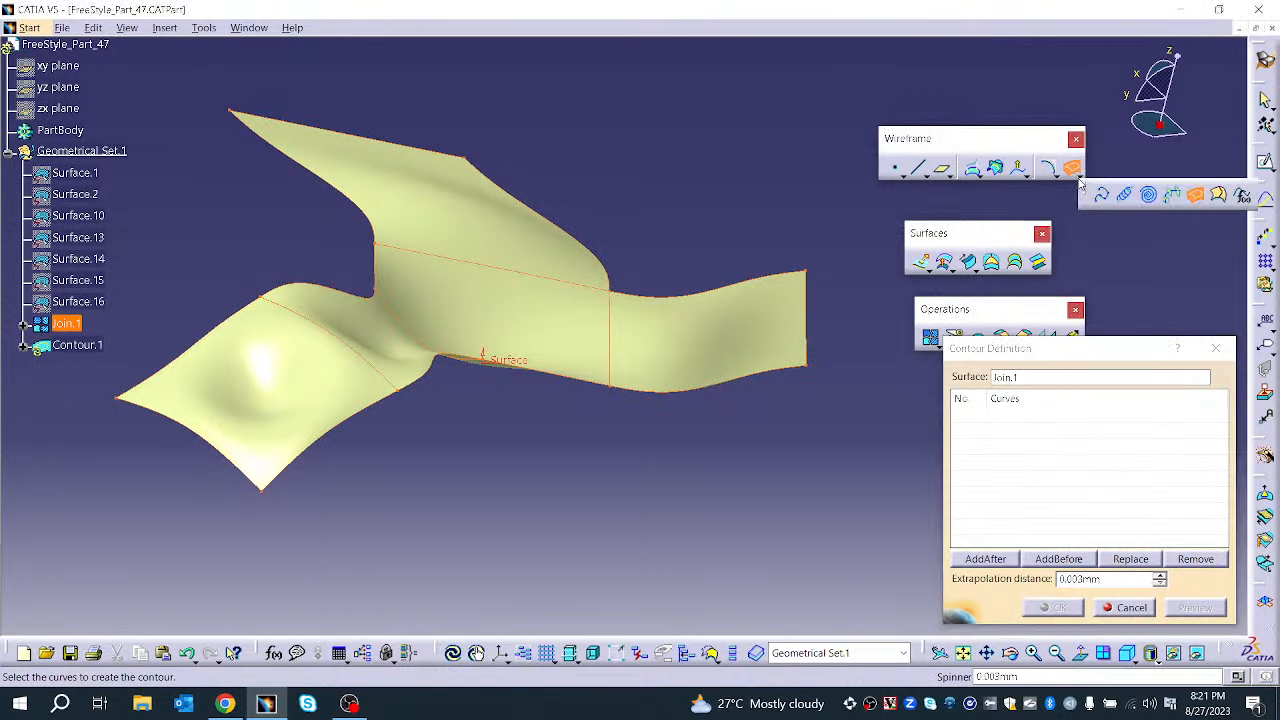
{"action": "left_click", "coordinate": [1219, 195]}
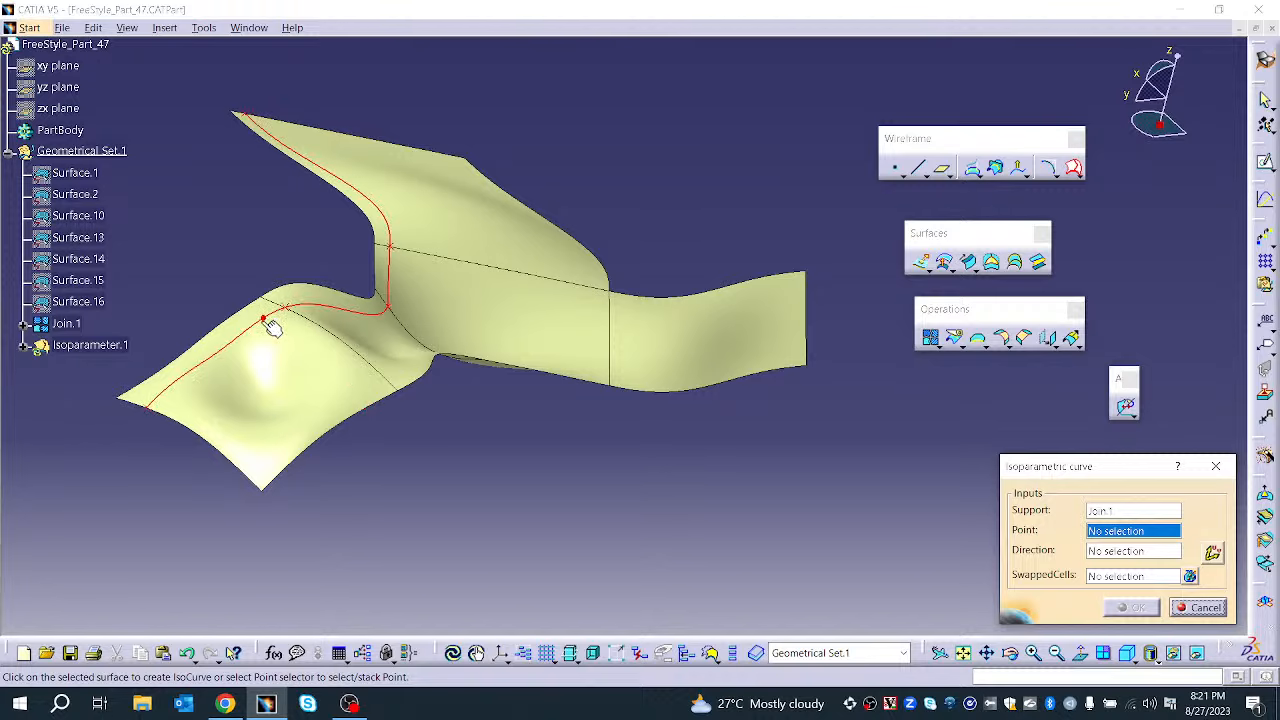
{"action": "left_click", "coordinate": [262, 318]}
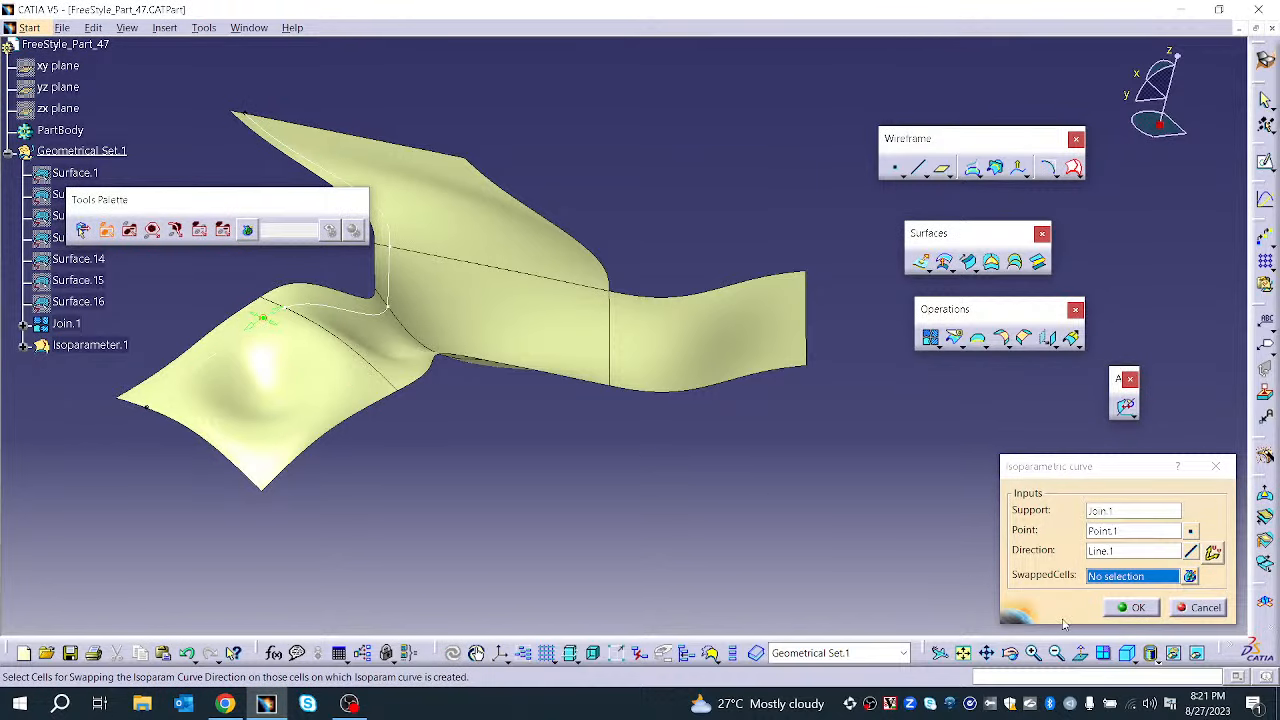
{"action": "left_click", "coordinate": [1138, 608]}
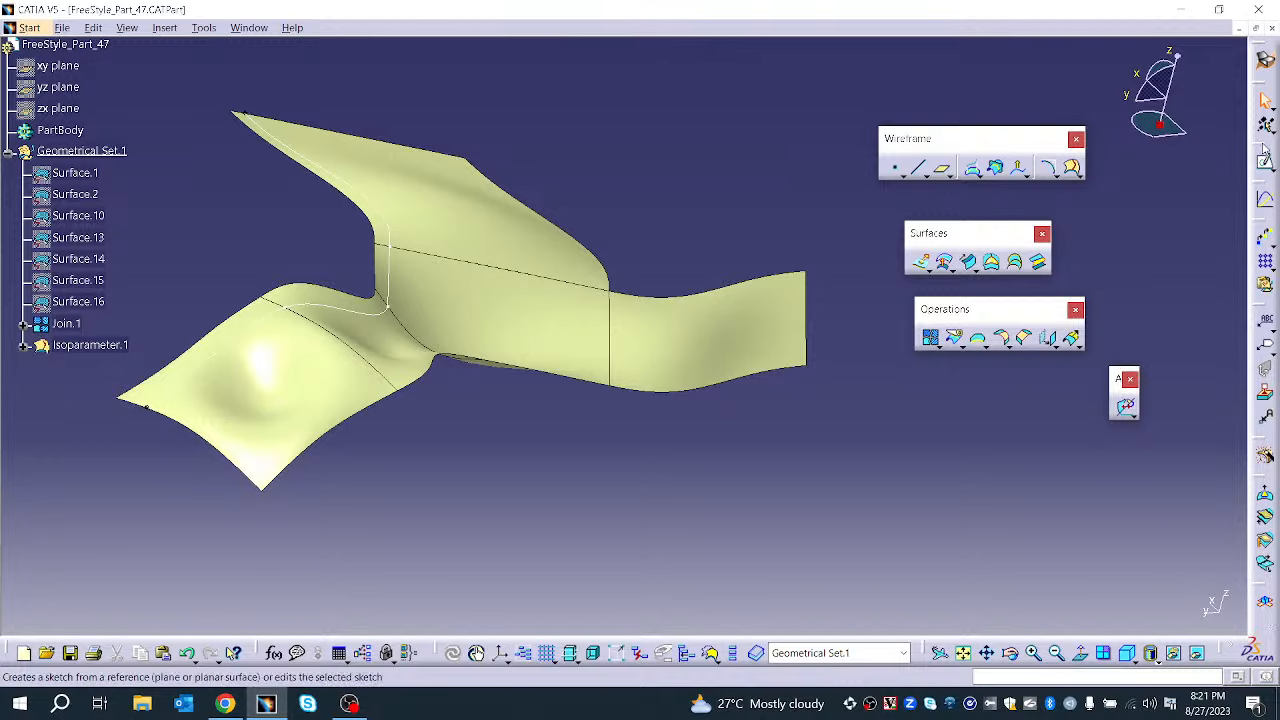
Create a second isoparametric curve on Join.1 through a point on the outer end edge of the bulged patch
{"action": "left_click", "coordinate": [1072, 167]}
{"action": "left_click", "coordinate": [247, 398]}
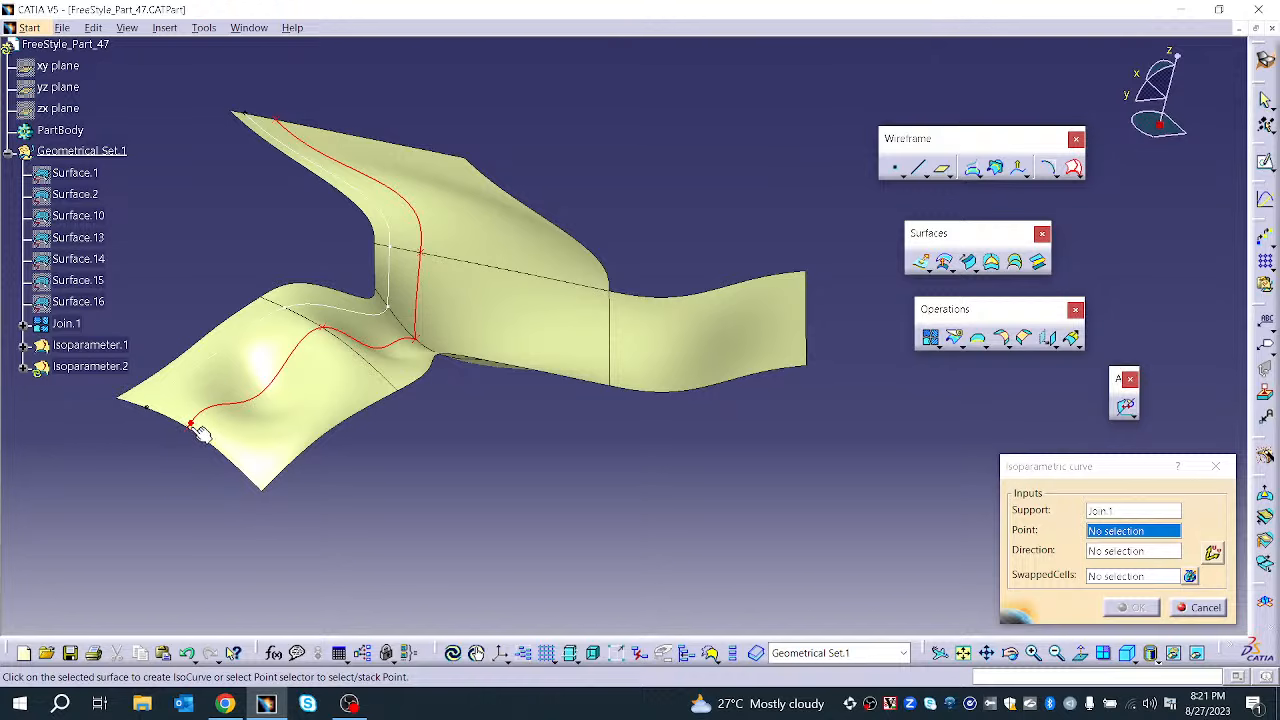
{"action": "left_click", "coordinate": [196, 432]}
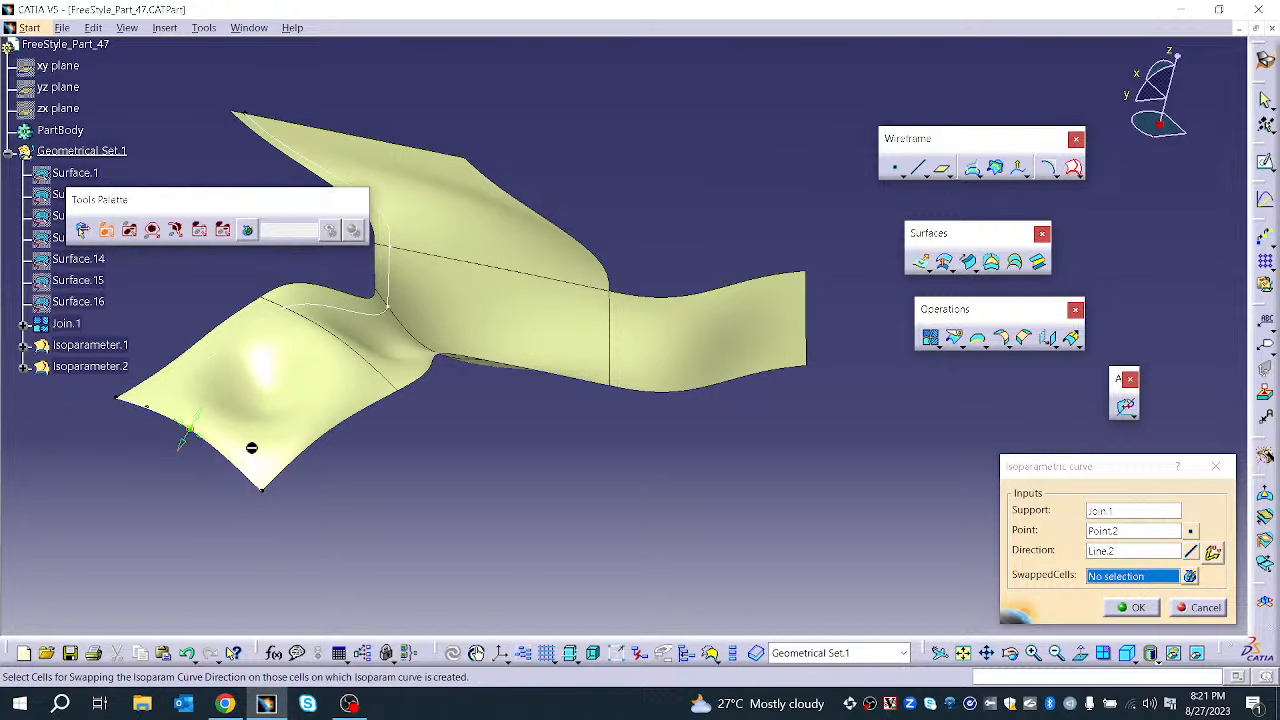
{"action": "left_click", "coordinate": [1112, 610]}
{"action": "middle_click_drag", "start_coordinate": [441, 533], "coordinate": [424, 472]}
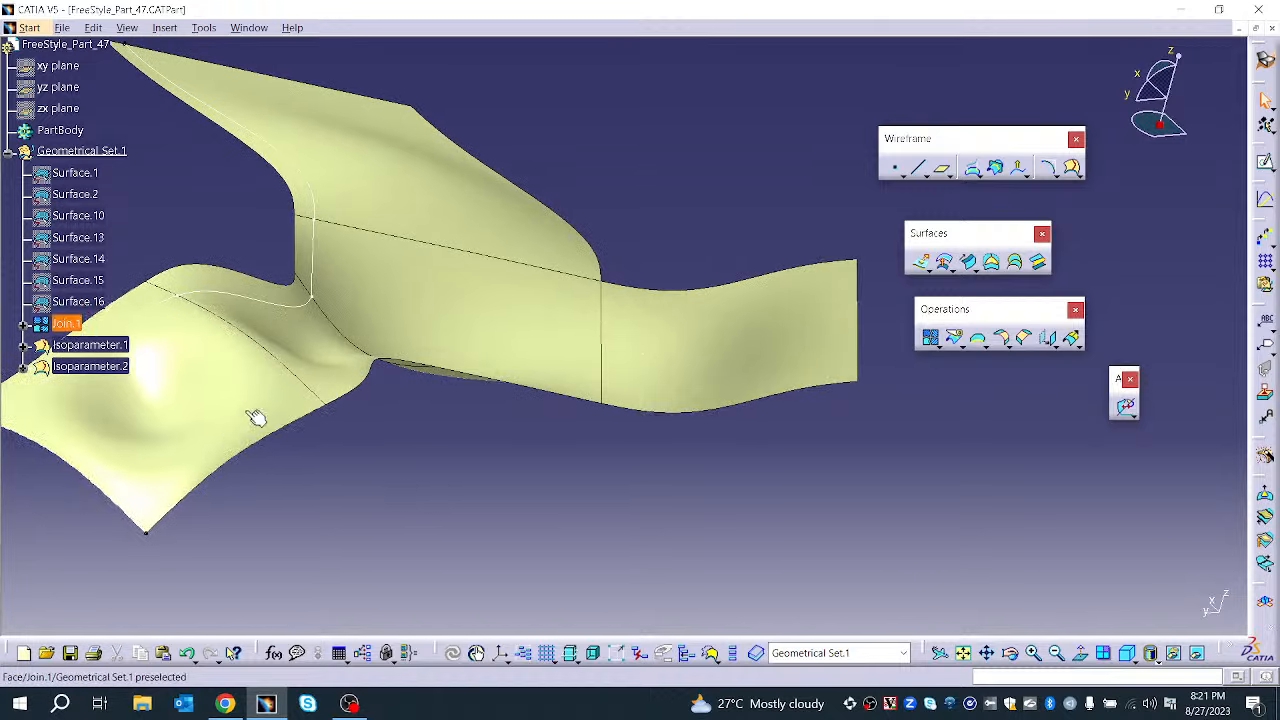